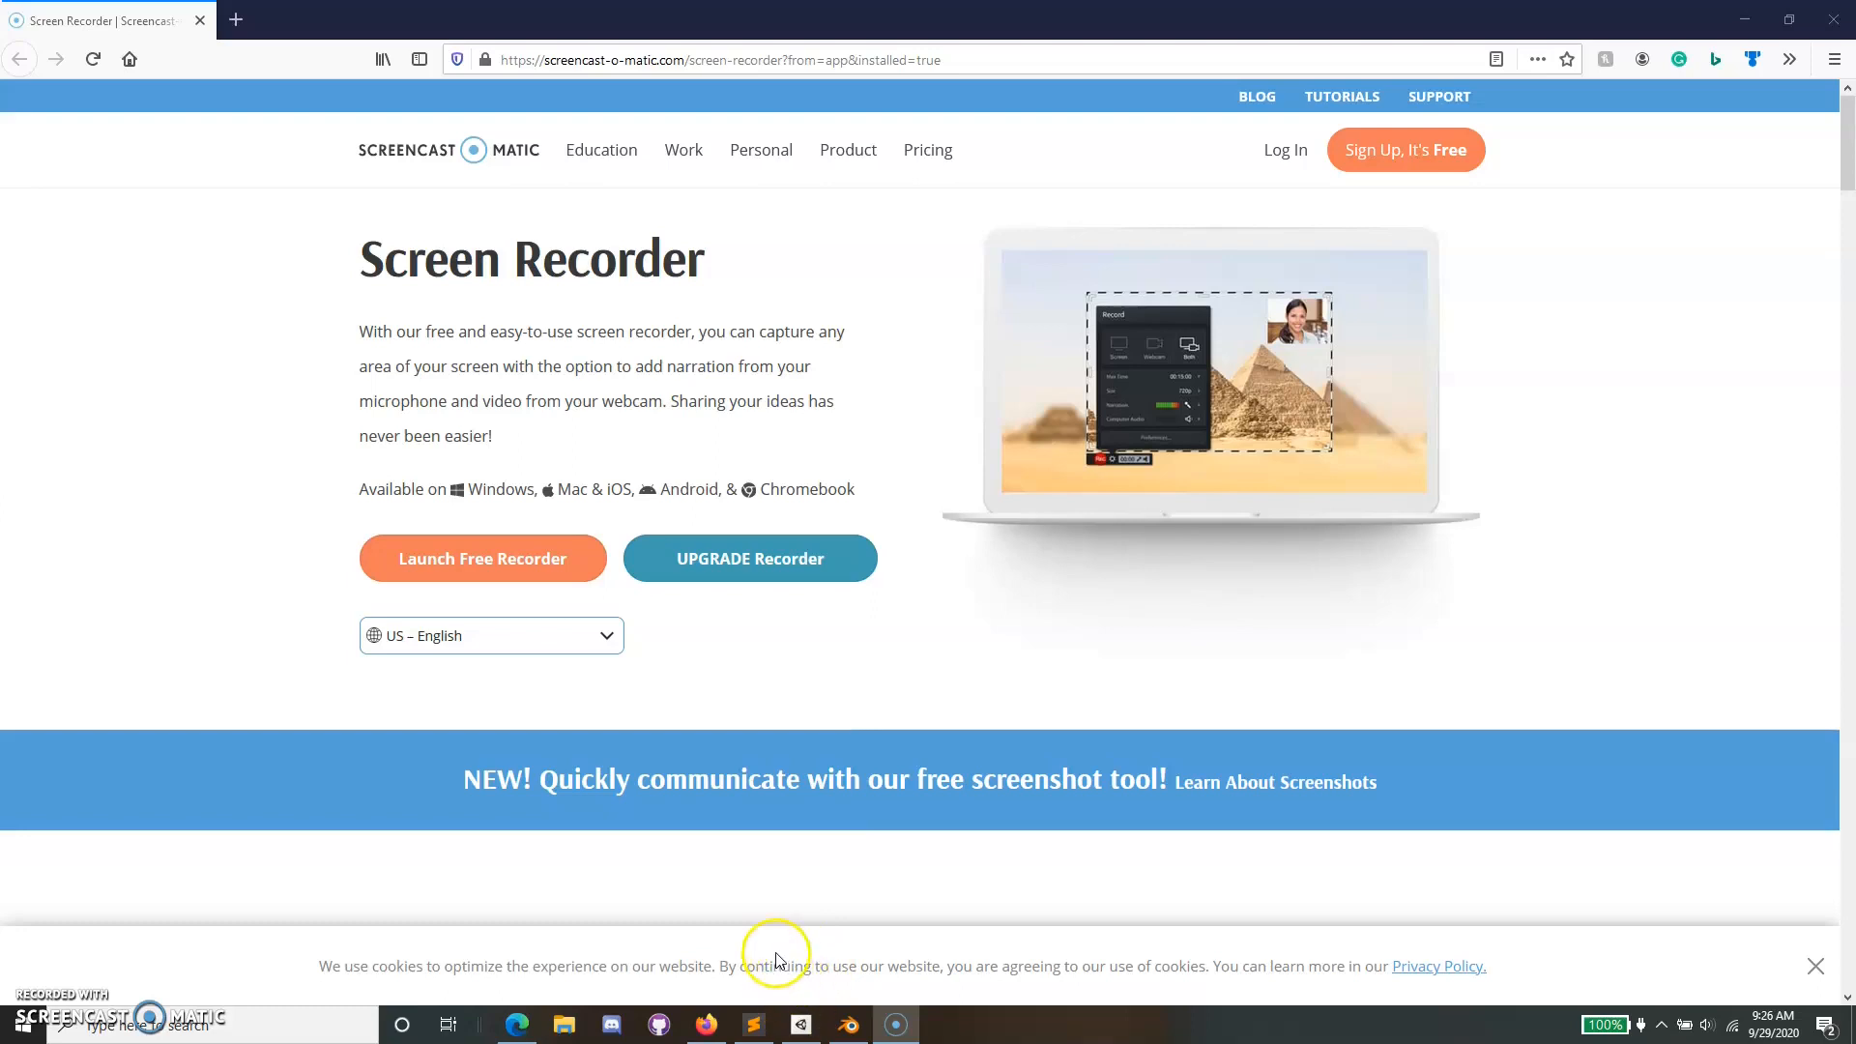
Switch to Blender and open the recent file PistolGununityProject.blend.
{"action": "left_click", "coordinate": [801, 1024]}
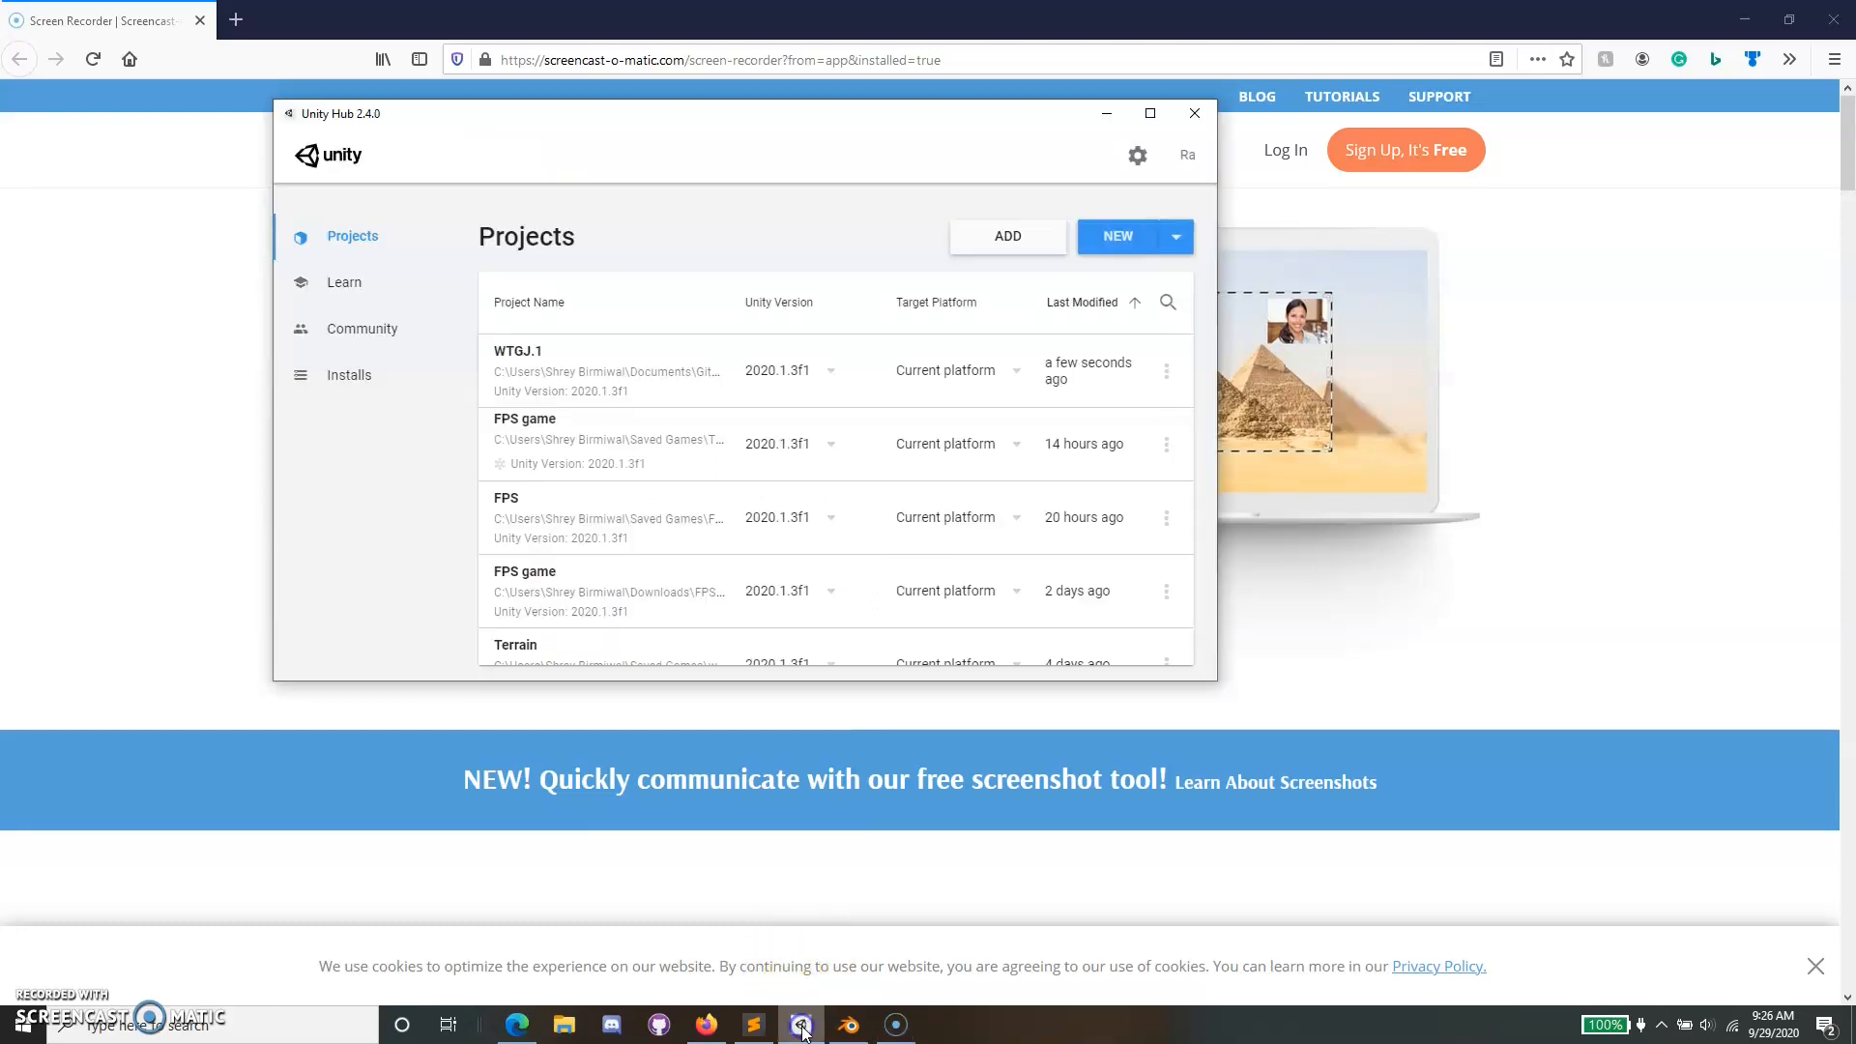
{"action": "left_click", "coordinate": [760, 986]}
{"action": "left_click", "coordinate": [848, 1024]}
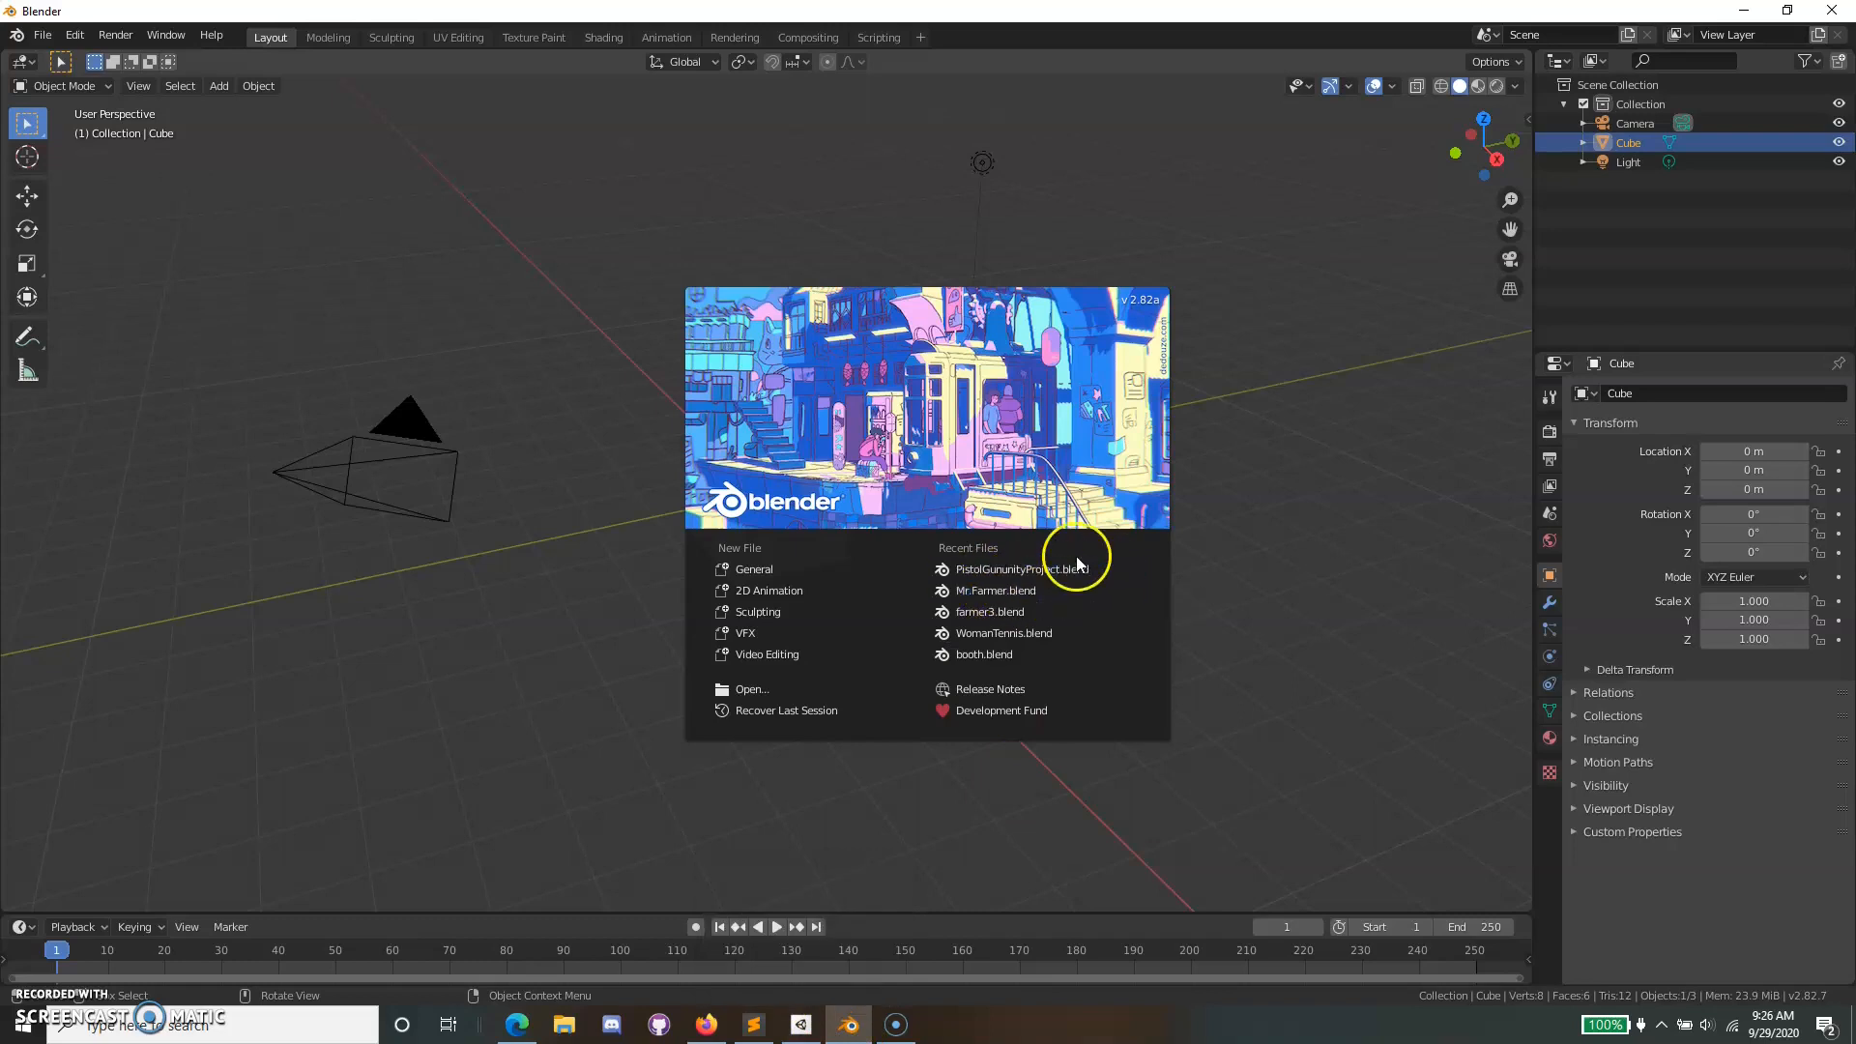
{"action": "left_click", "coordinate": [1050, 569]}
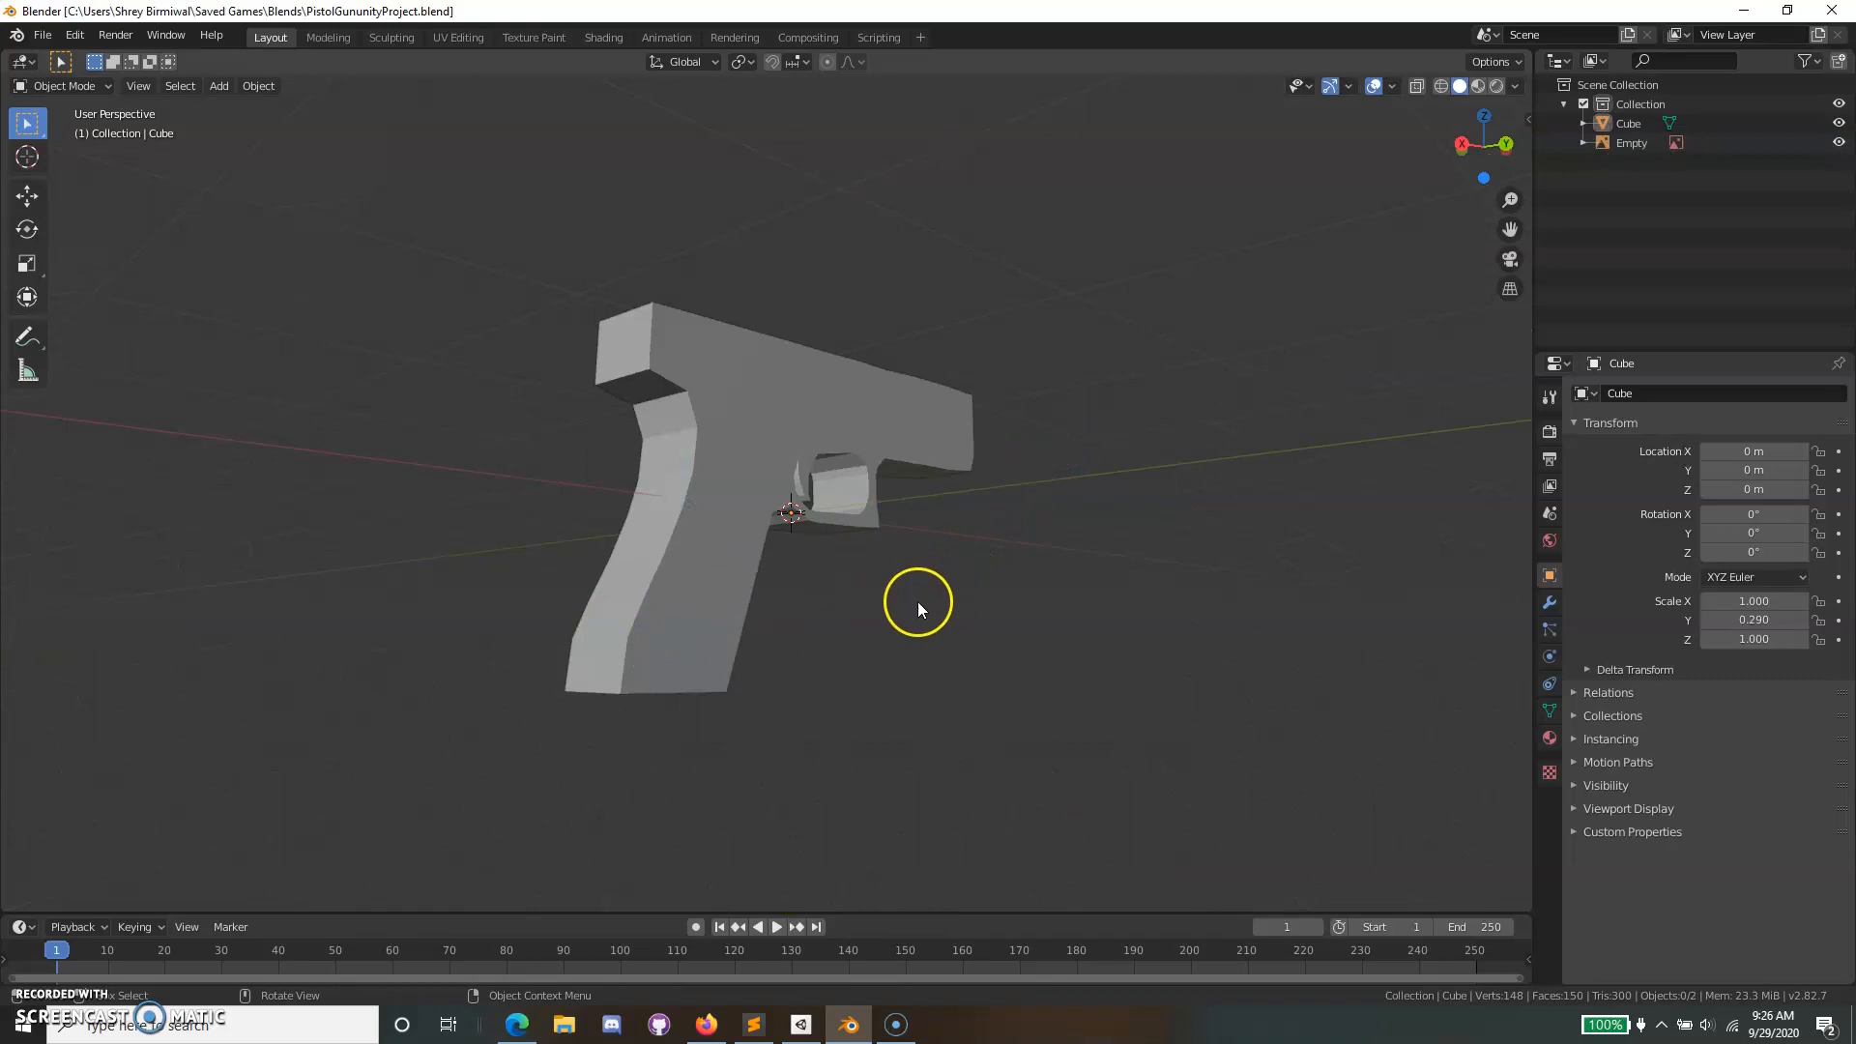
Examine the pistol model from several angles, ending on its side profile.
{"action": "scroll", "coordinate": [908, 601], "scroll_direction": "down", "scroll_amount": 2}
{"action": "scroll", "coordinate": [909, 602], "scroll_direction": "up", "scroll_amount": 4}
{"action": "right_click", "coordinate": [872, 617]}
{"action": "right_click", "coordinate": [1086, 609]}
{"action": "scroll", "coordinate": [1022, 591], "scroll_direction": "down", "scroll_amount": 1}
{"action": "scroll", "coordinate": [1023, 592], "scroll_direction": "up", "scroll_amount": 1}
{"action": "middle_click_drag", "start_coordinate": [1023, 592], "coordinate": [939, 628]}
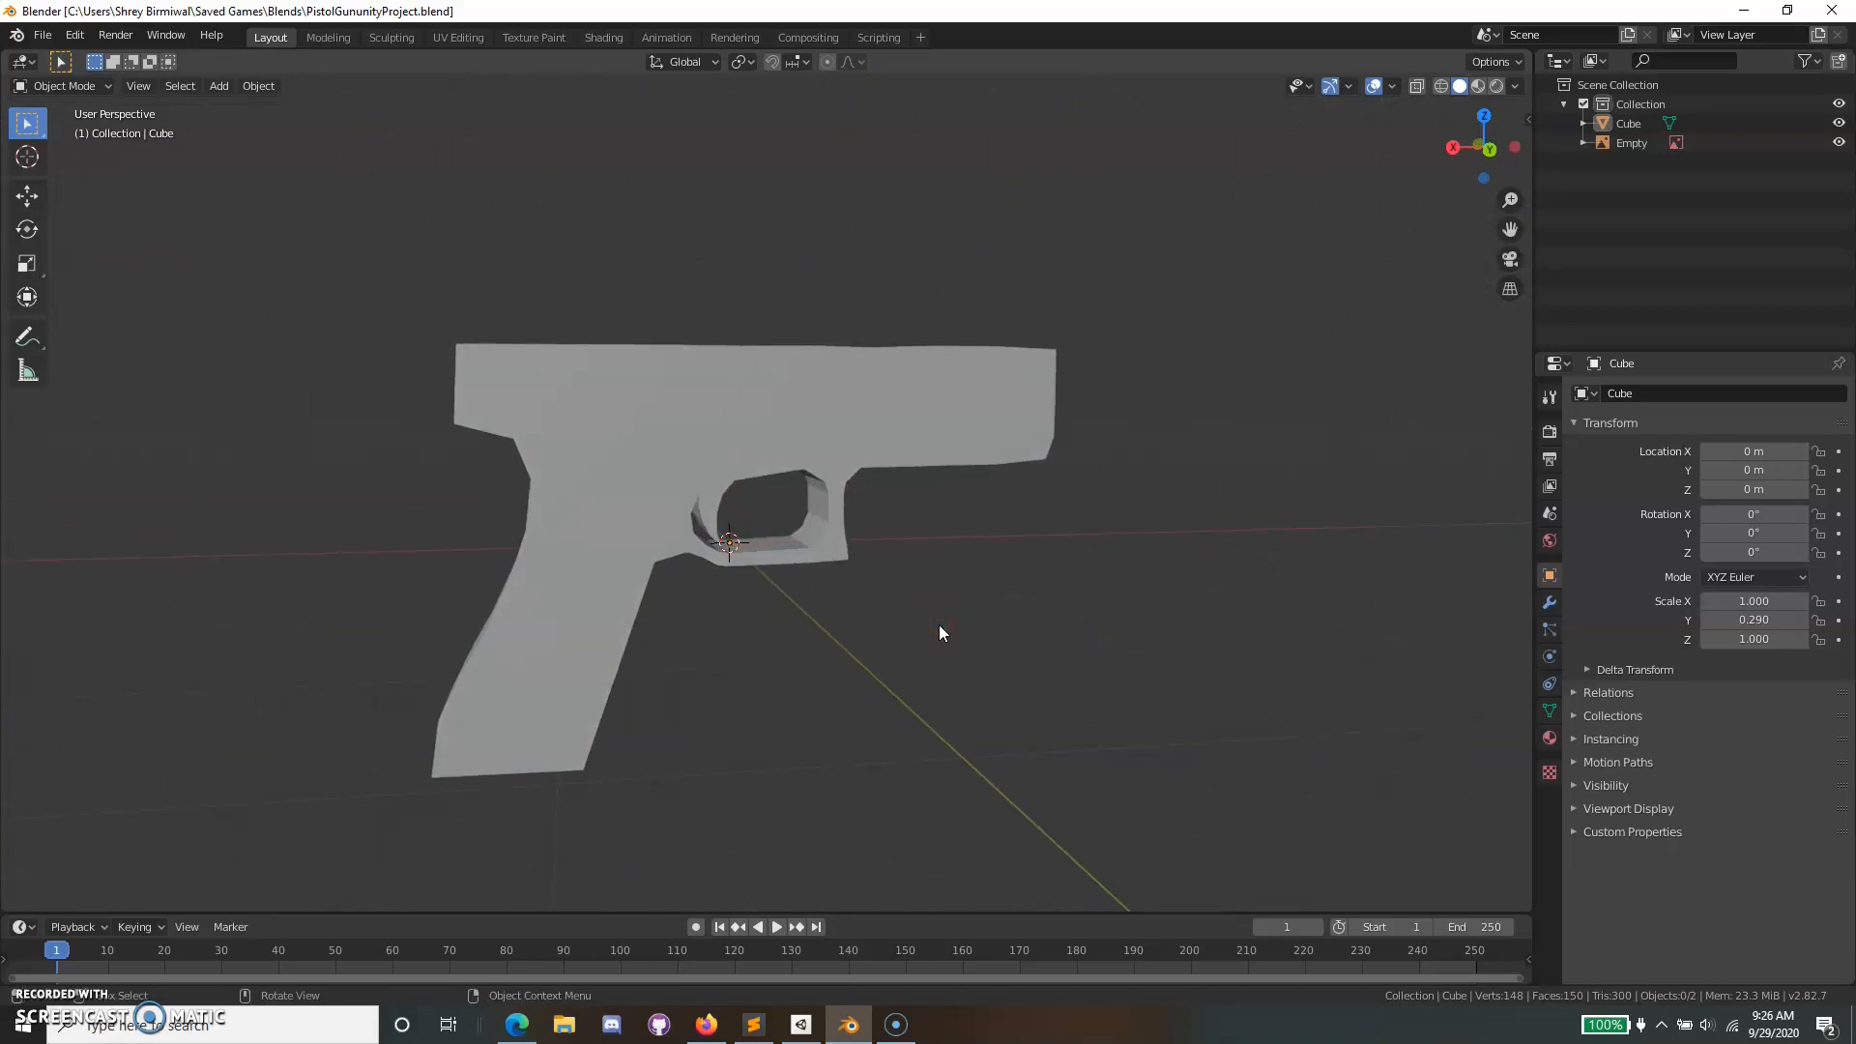
{"action": "middle_click_drag", "start_coordinate": [940, 628], "coordinate": [906, 619]}
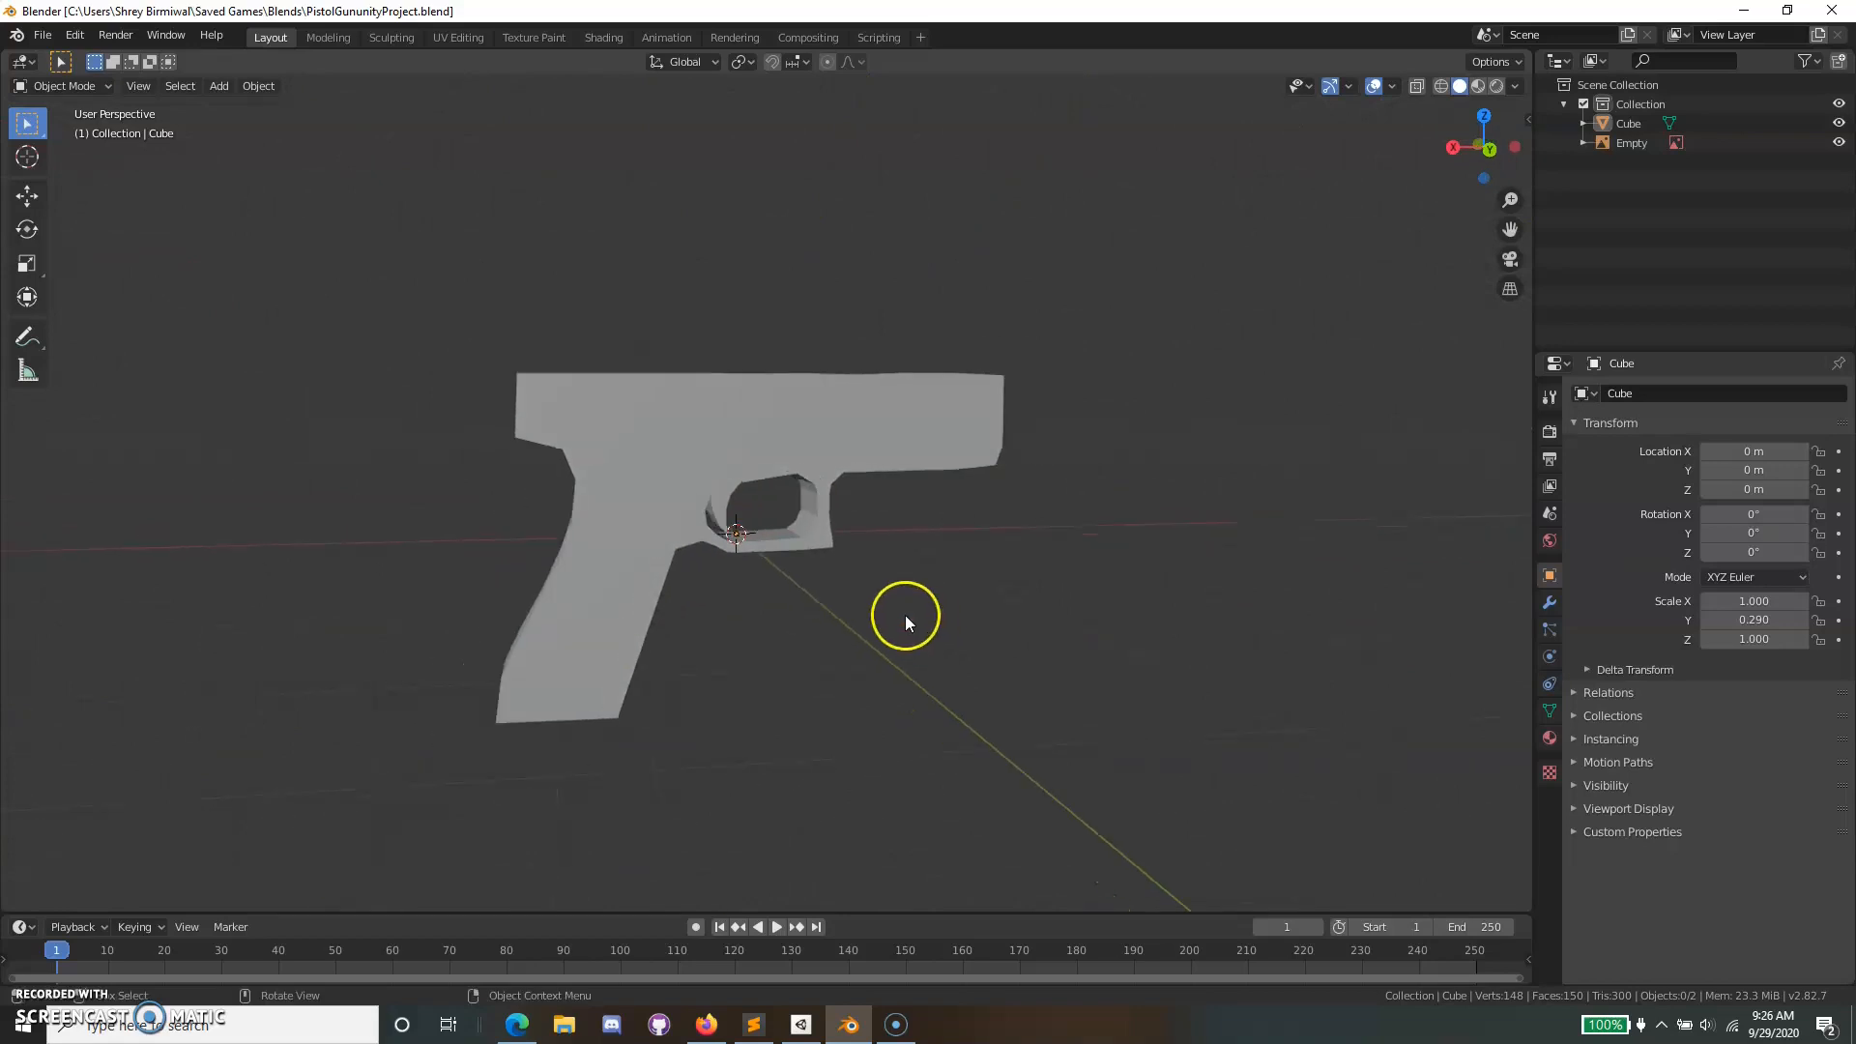
Select the pistol mesh, enter Edit Mode and set the selection mode to faces.
{"action": "left_click", "coordinate": [645, 461]}
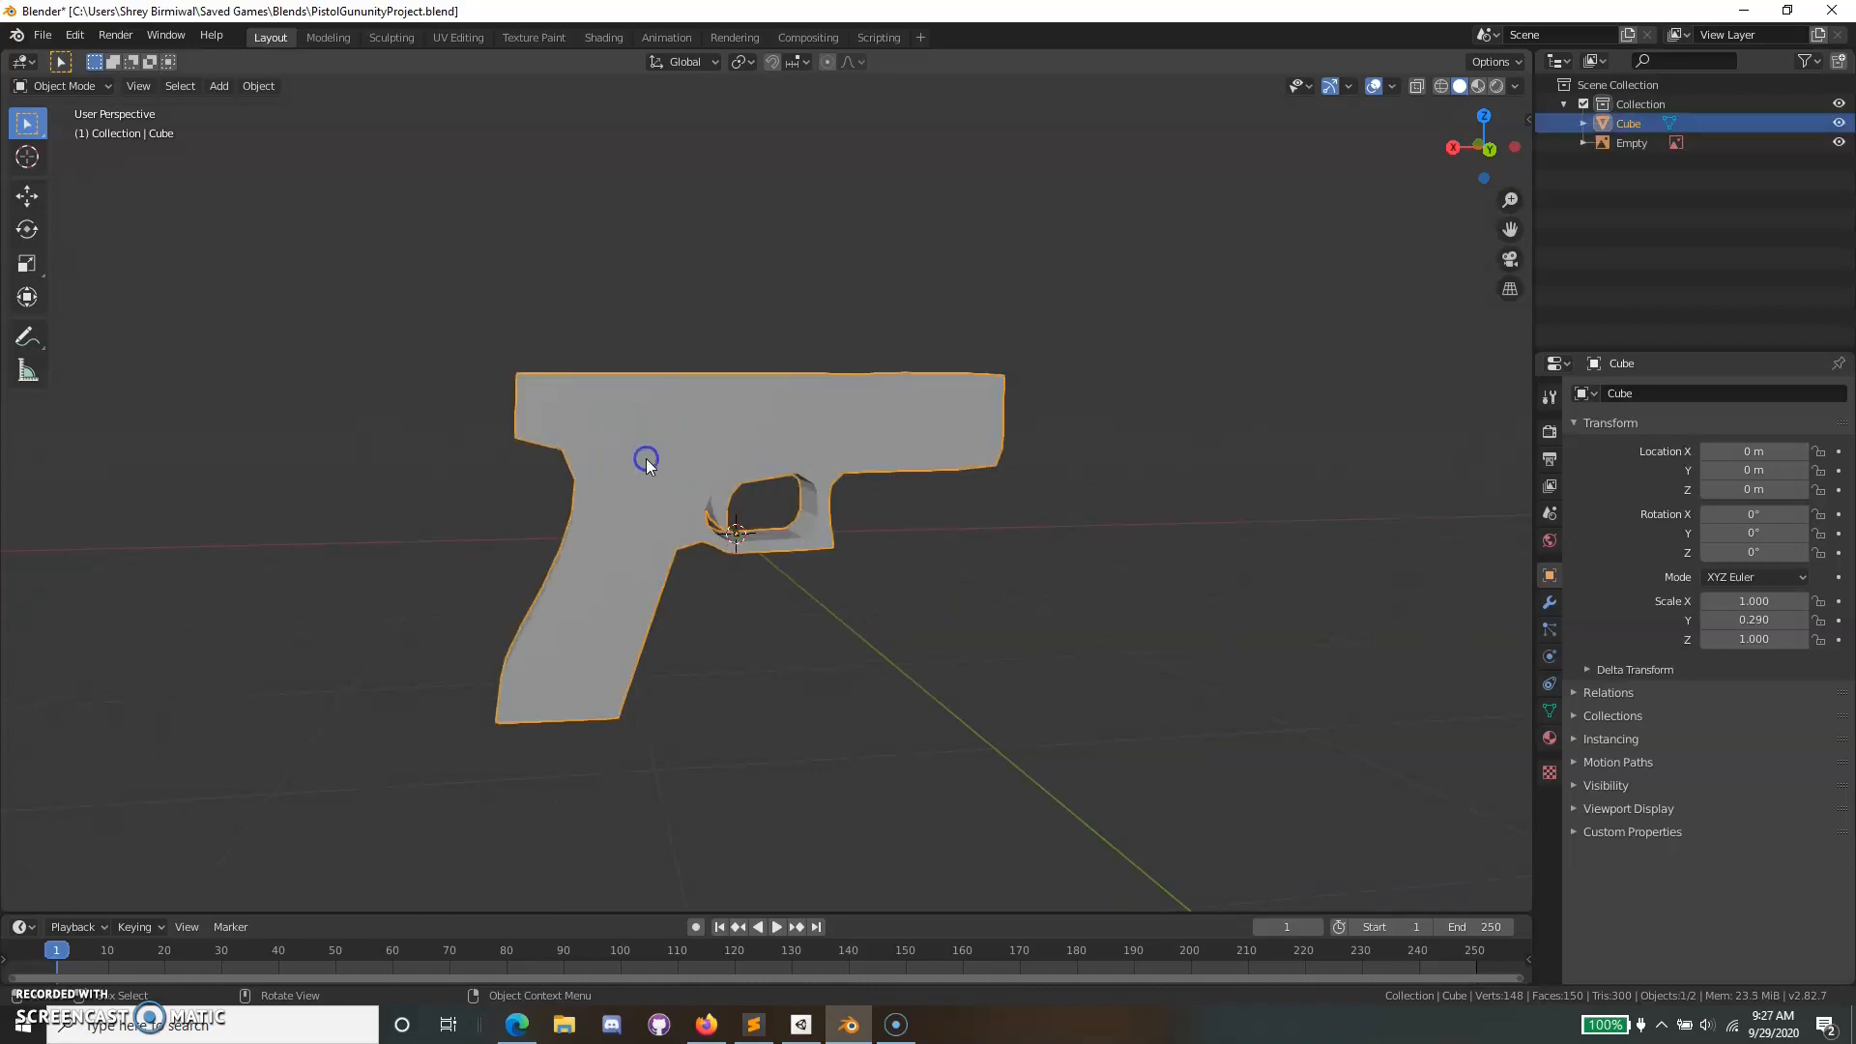
{"action": "left_click", "coordinate": [71, 85]}
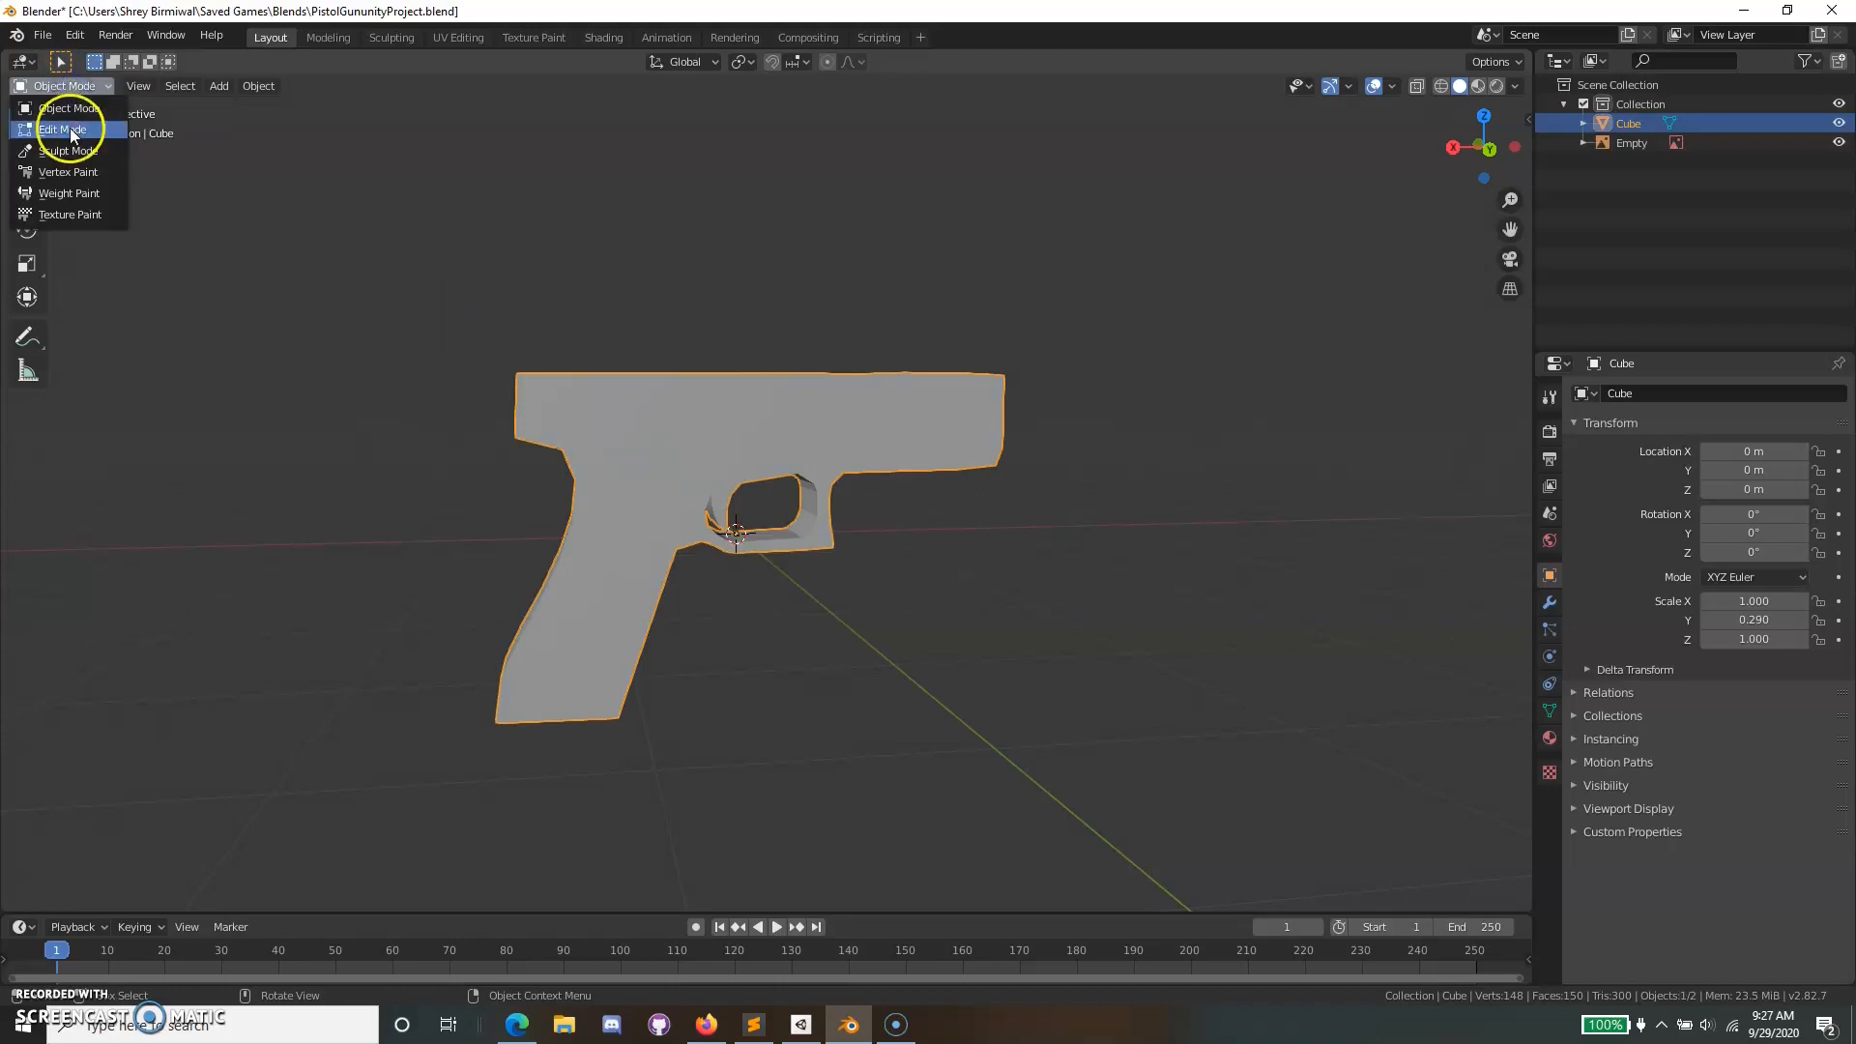
{"action": "left_click", "coordinate": [71, 131]}
{"action": "middle_click_drag", "start_coordinate": [786, 634], "coordinate": [779, 532]}
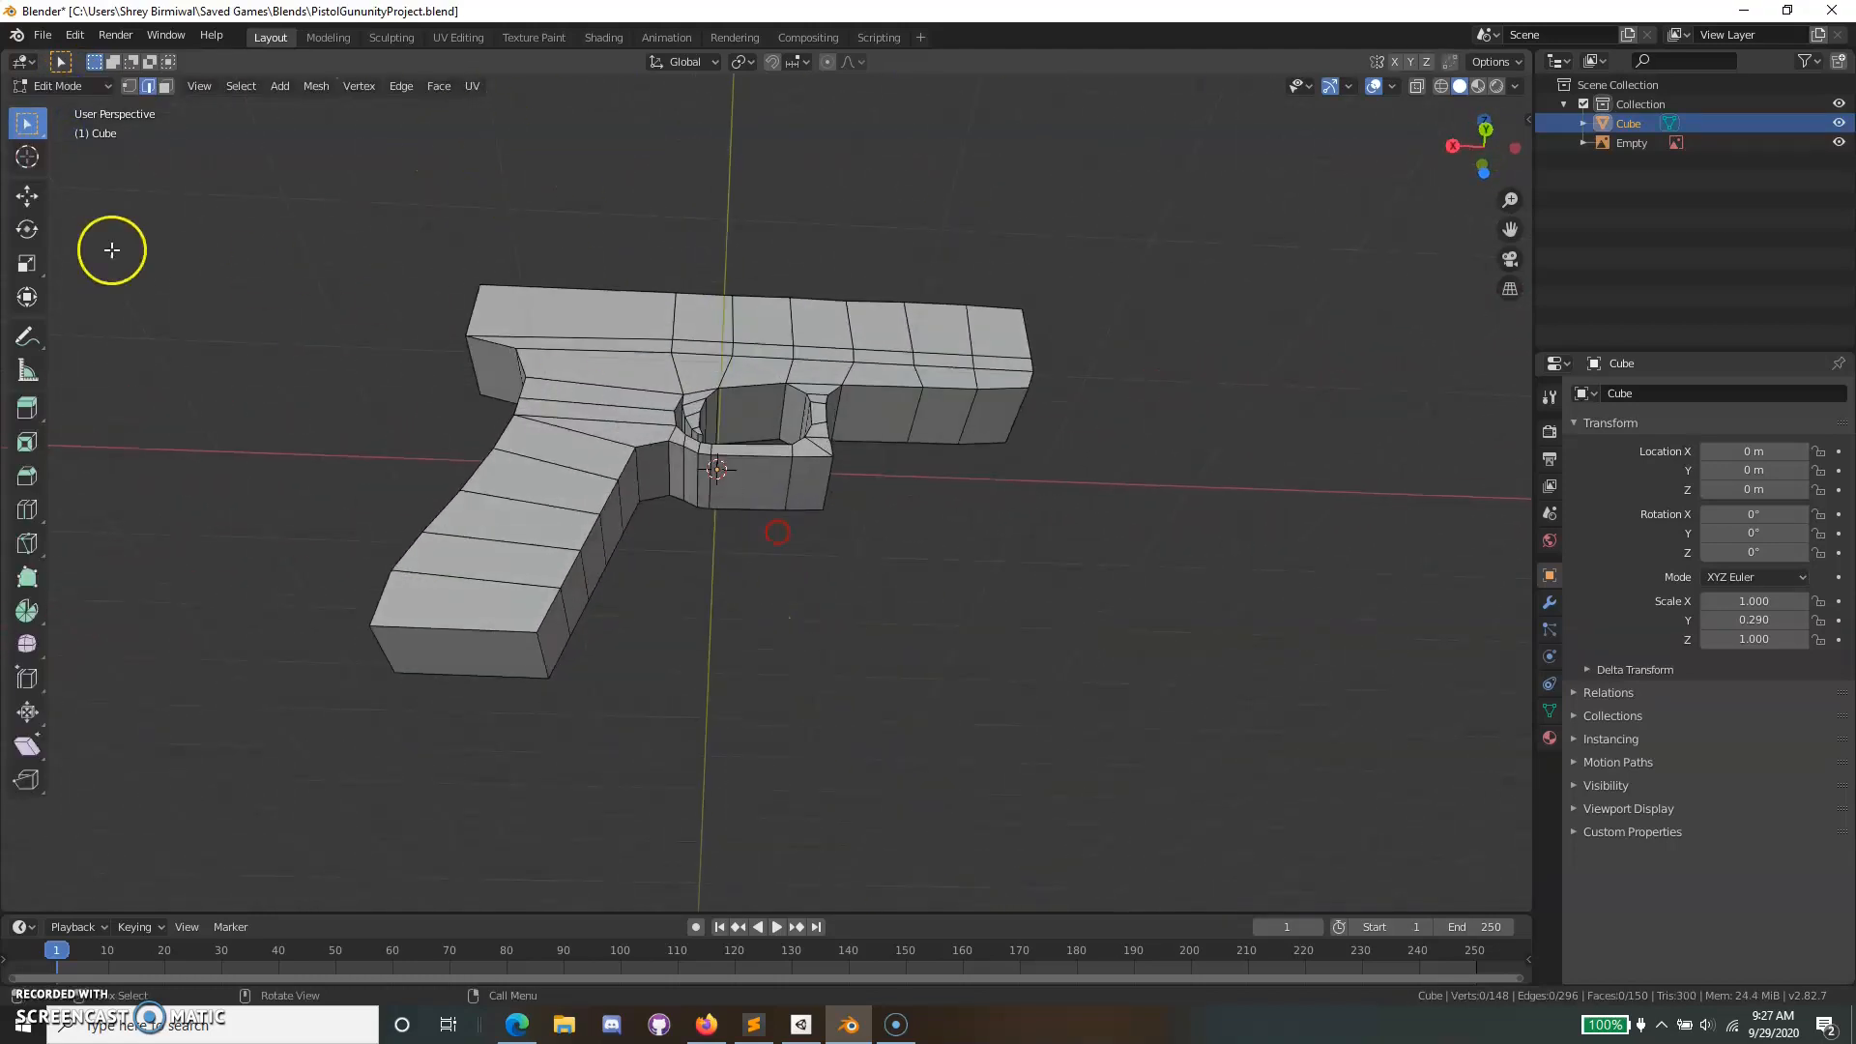
{"action": "left_click", "coordinate": [166, 86]}
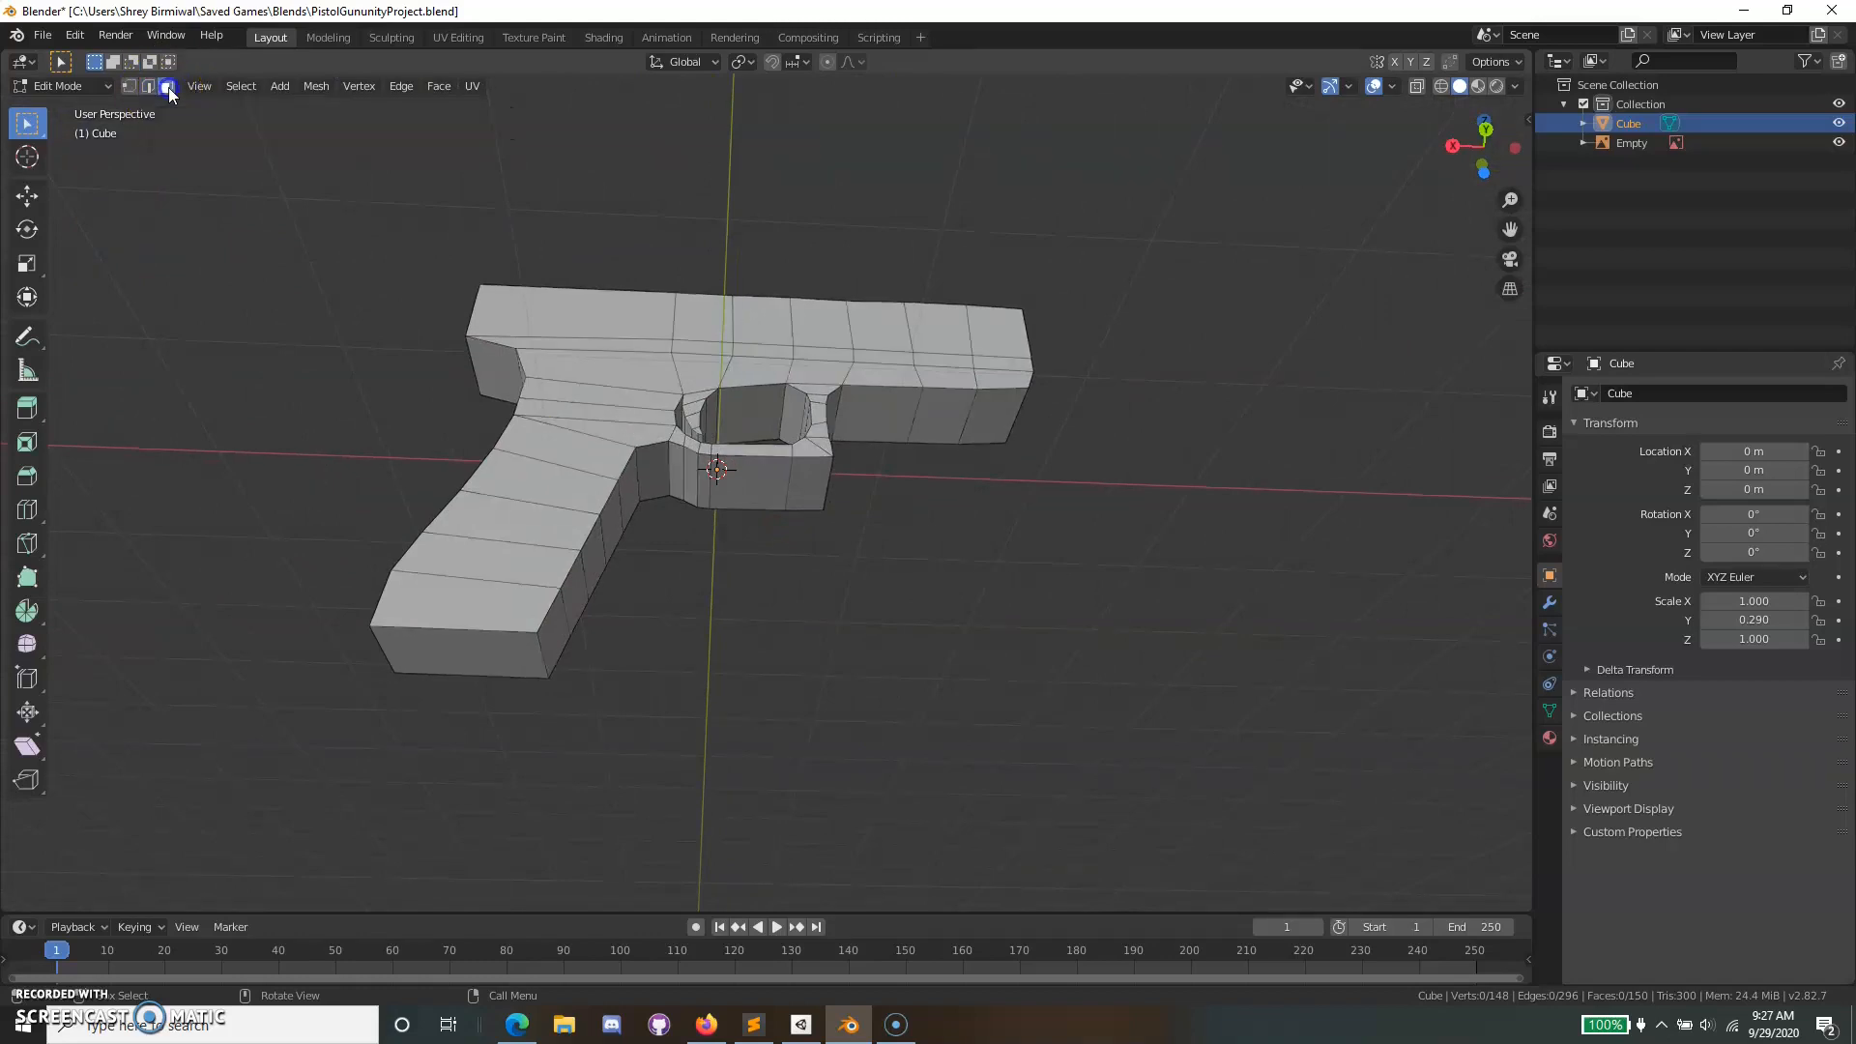
Extrude the bottom face of the pistol's grip by about 0.024 m and scale the extruded face inward.
{"action": "left_click", "coordinate": [522, 669]}
{"action": "mouse_move", "coordinate": [783, 667]}
{"action": "middle_mouse_down"}
{"action": "mouse_move", "coordinate": [783, 716]}
{"action": "mouse_move", "coordinate": [803, 665]}
{"action": "mouse_move", "coordinate": [801, 692]}
{"action": "middle_mouse_up"}
{"action": "left_click", "coordinate": [461, 647]}
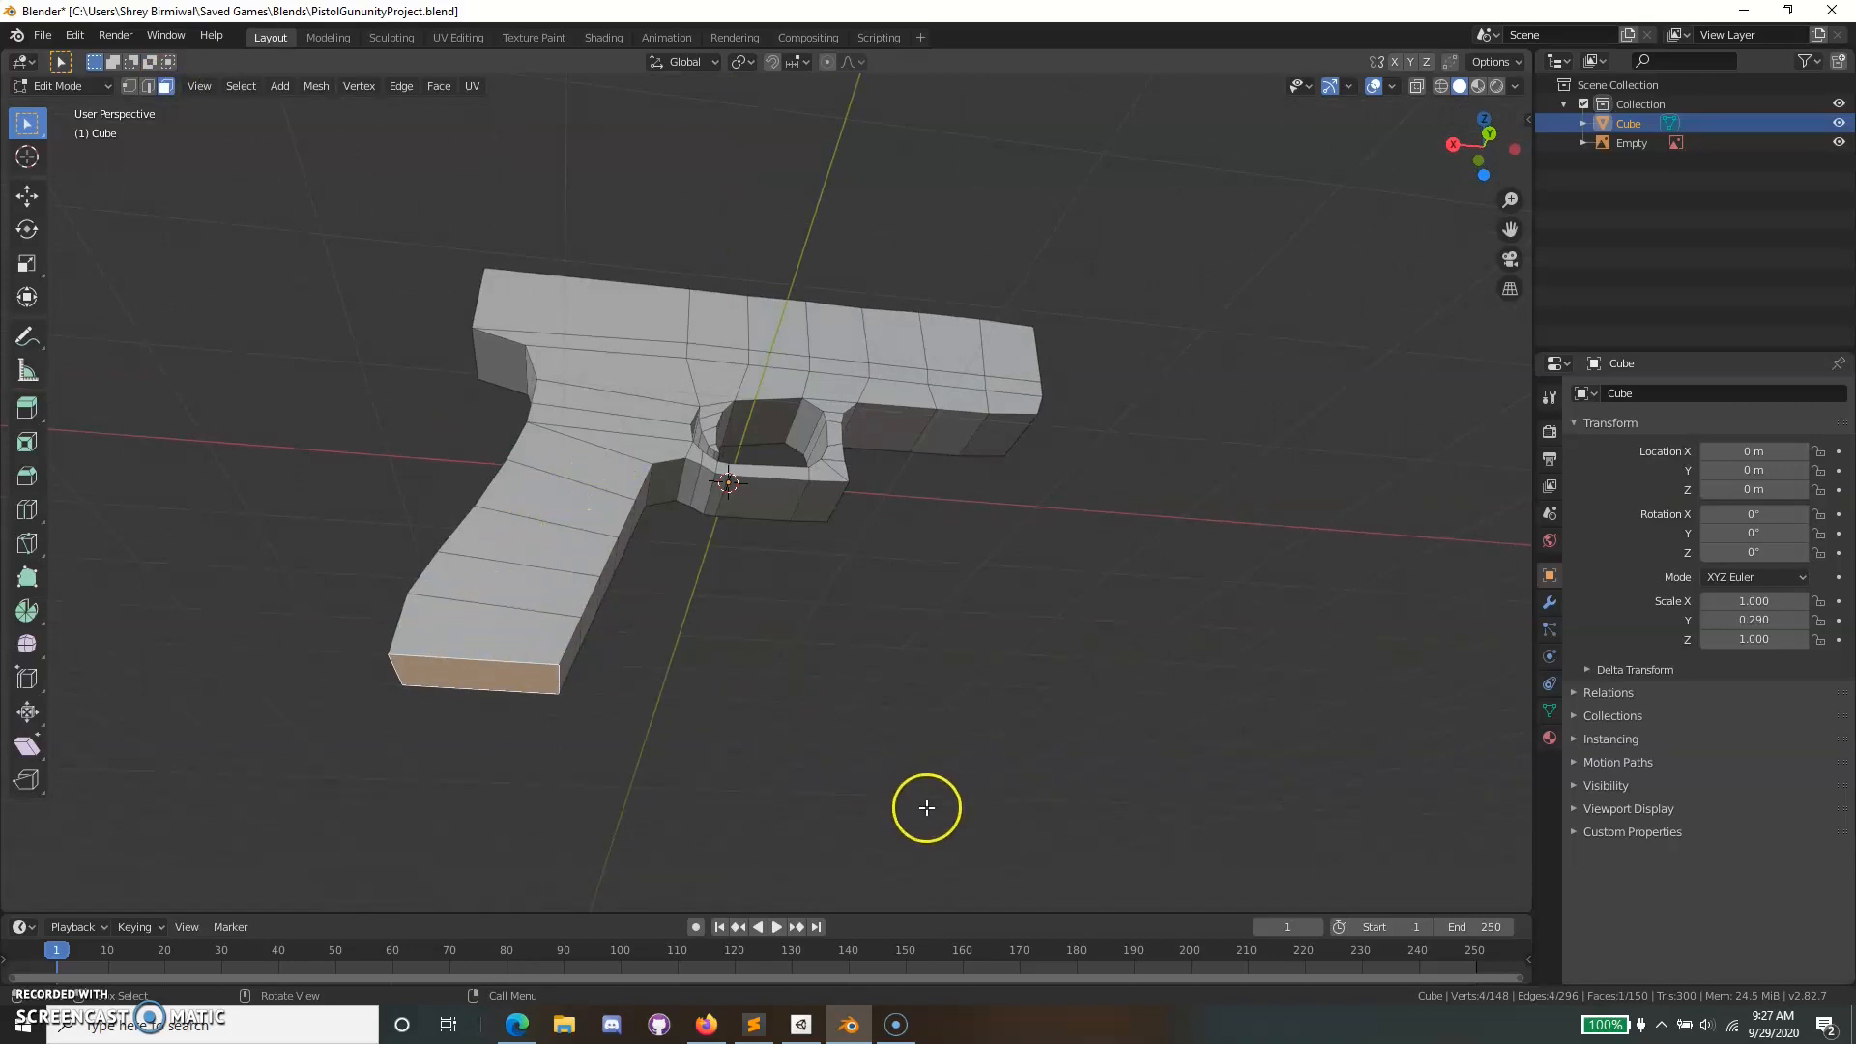
{"action": "key", "text": "e"}
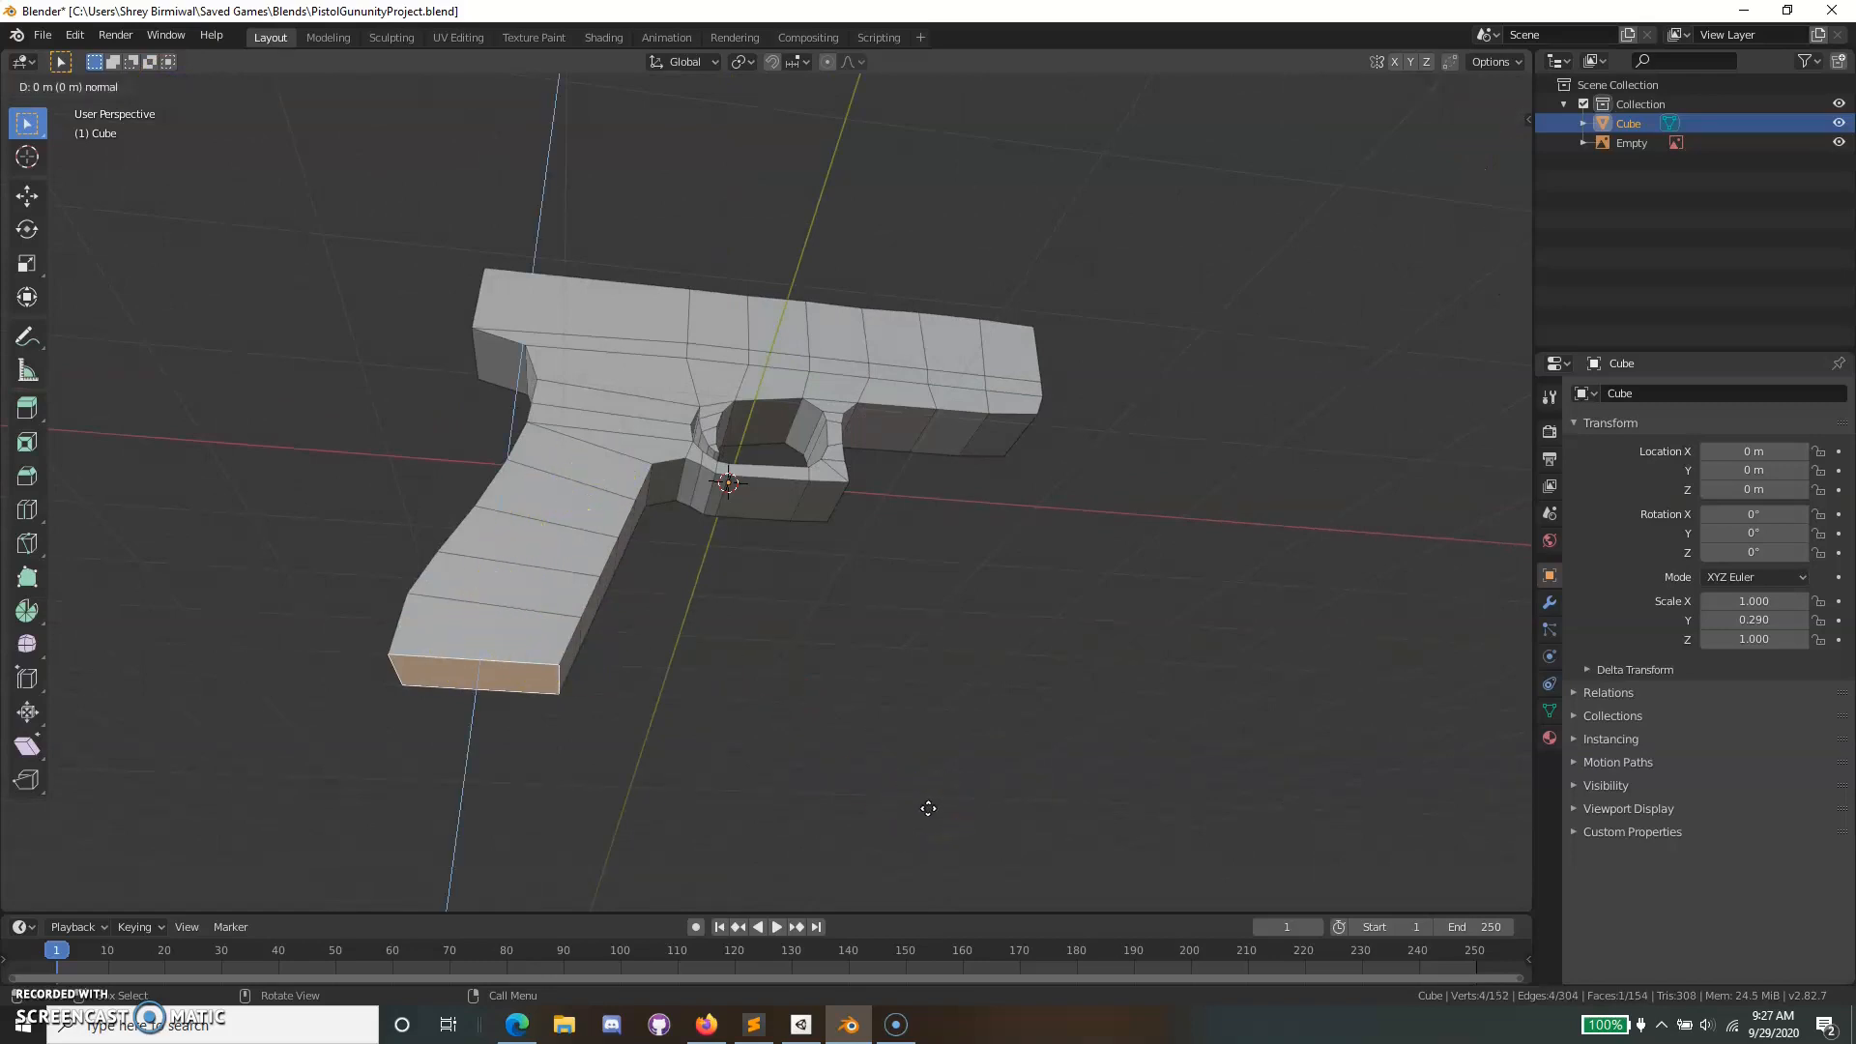
{"action": "left_click", "coordinate": [934, 813]}
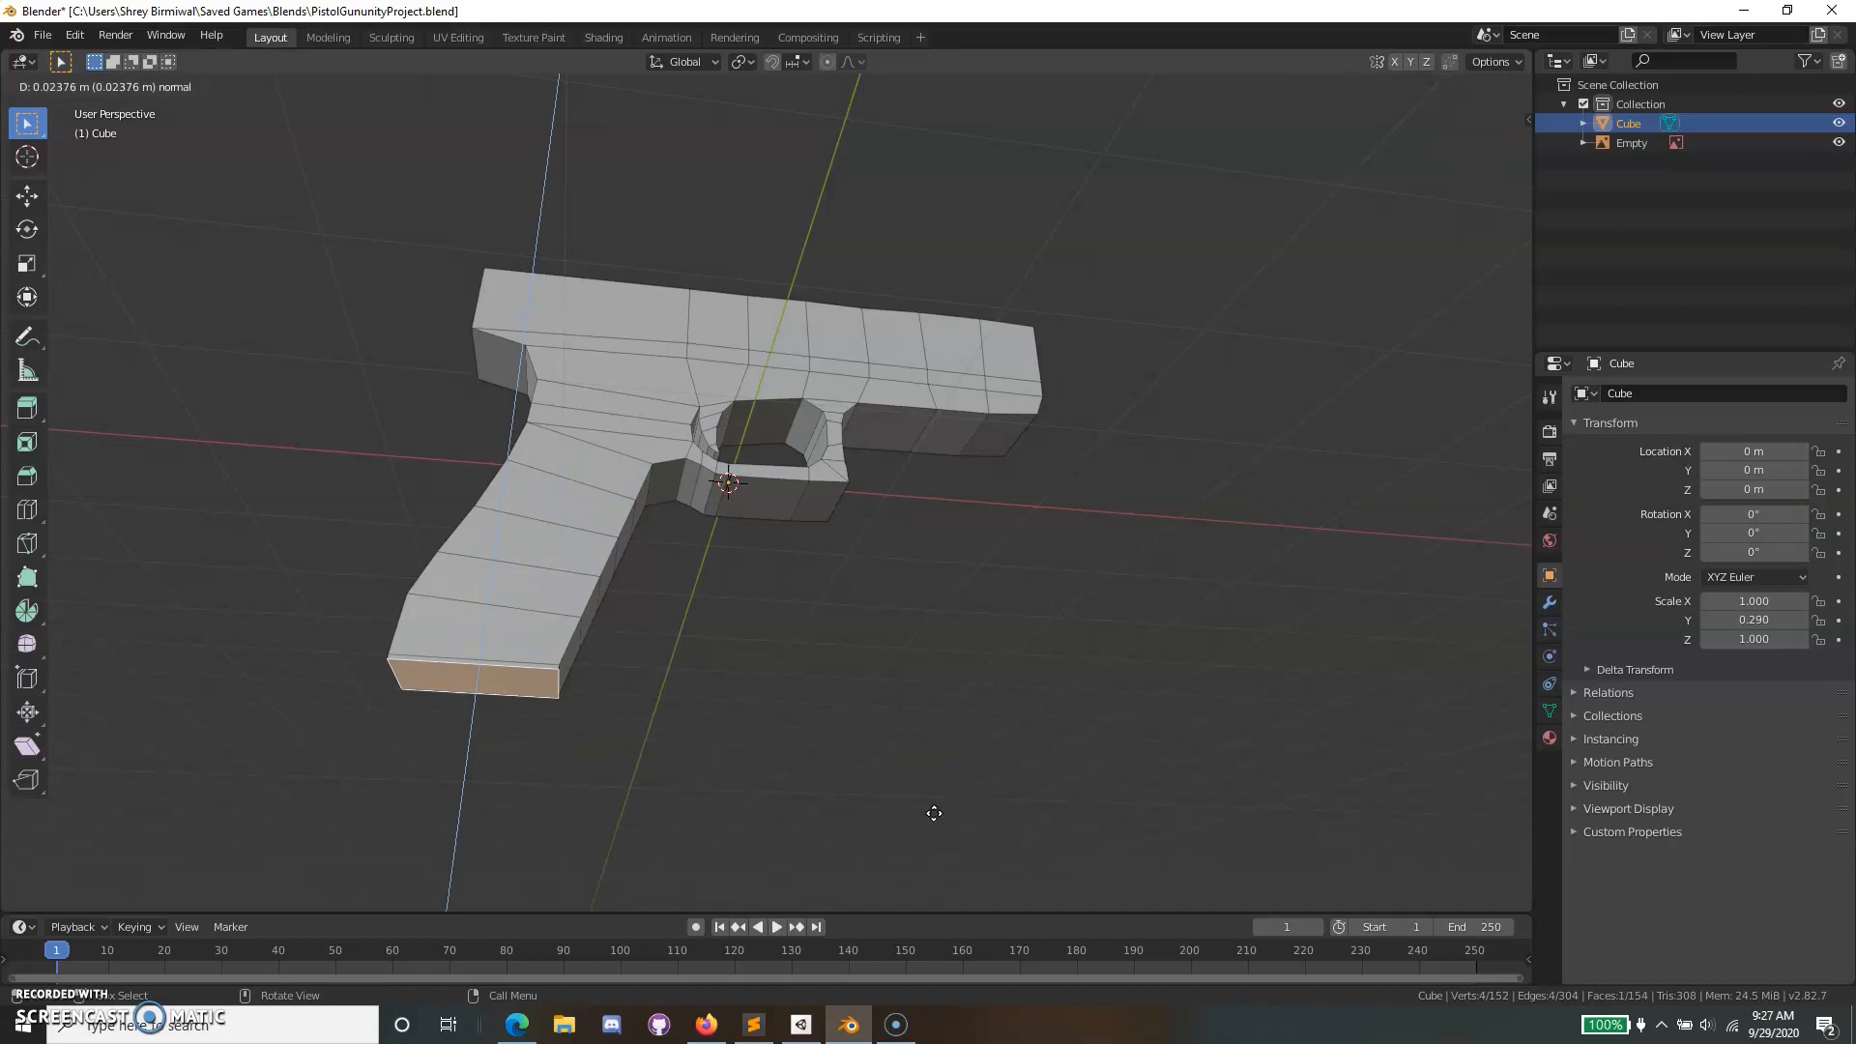
{"action": "left_click", "coordinate": [934, 813]}
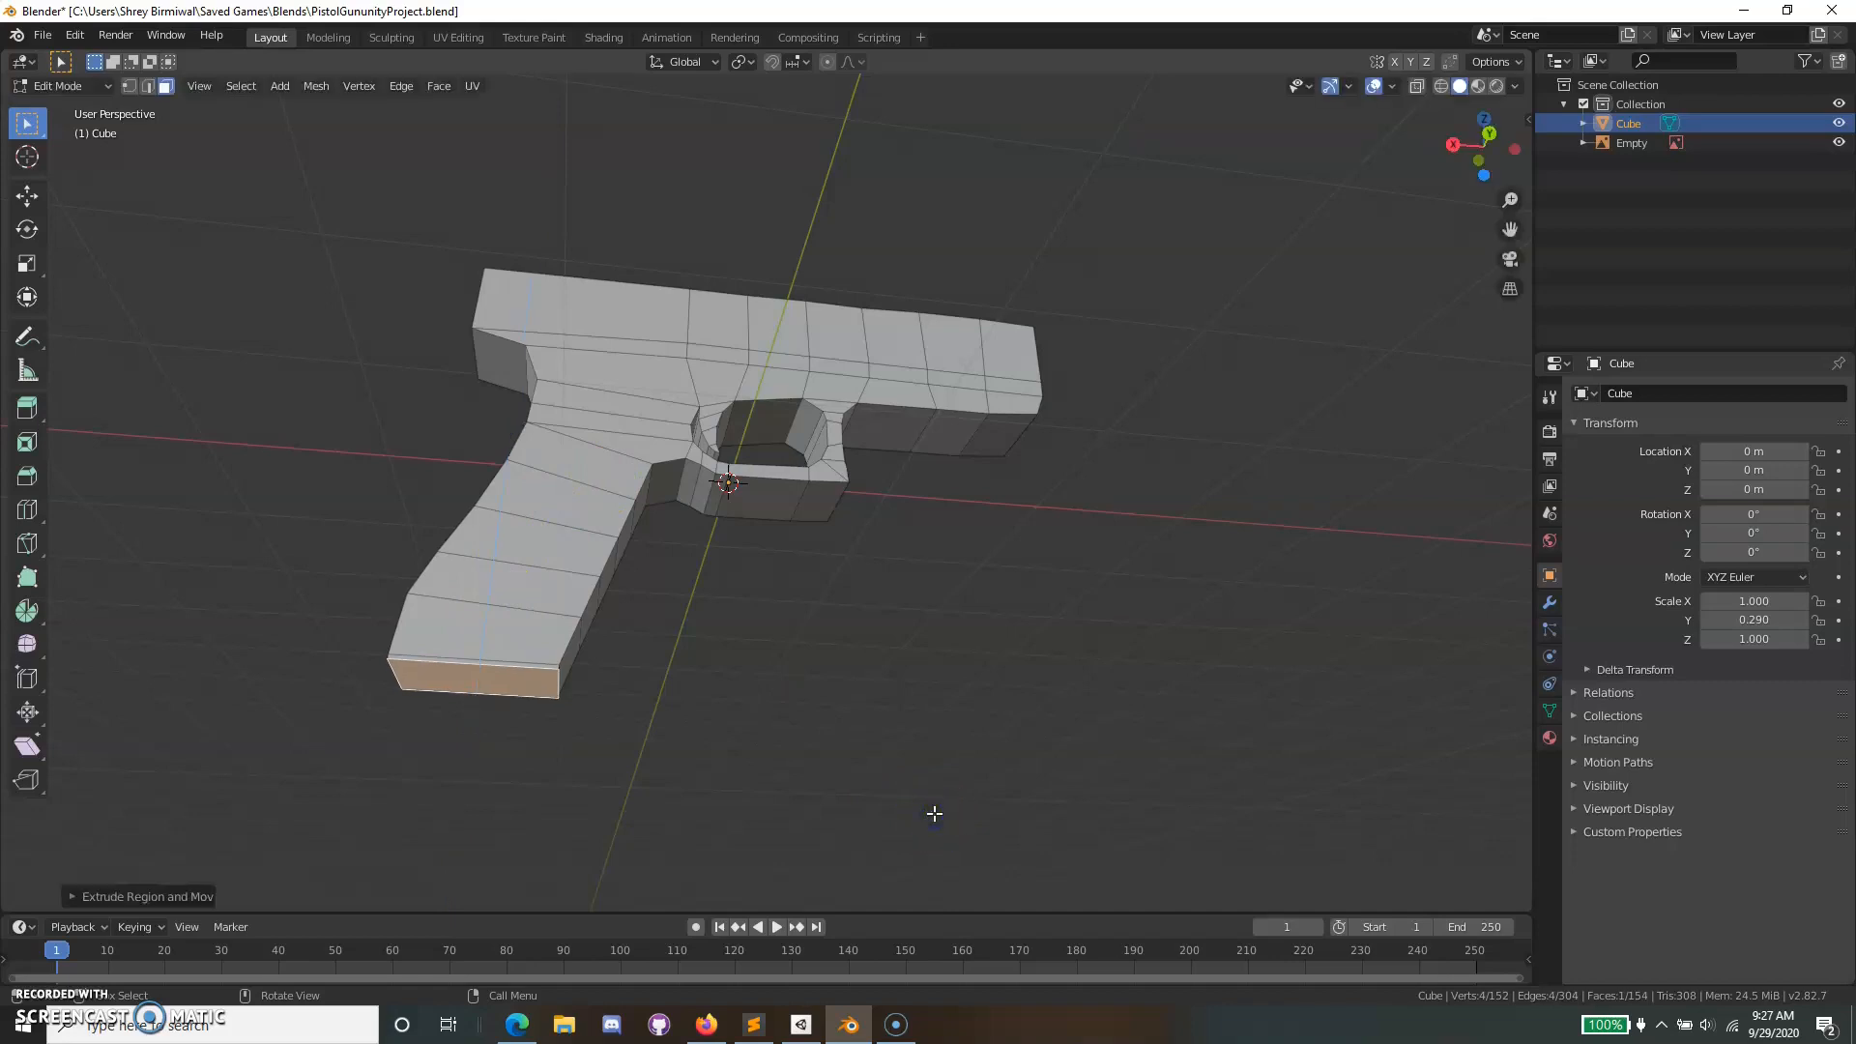
{"action": "key", "text": "s"}
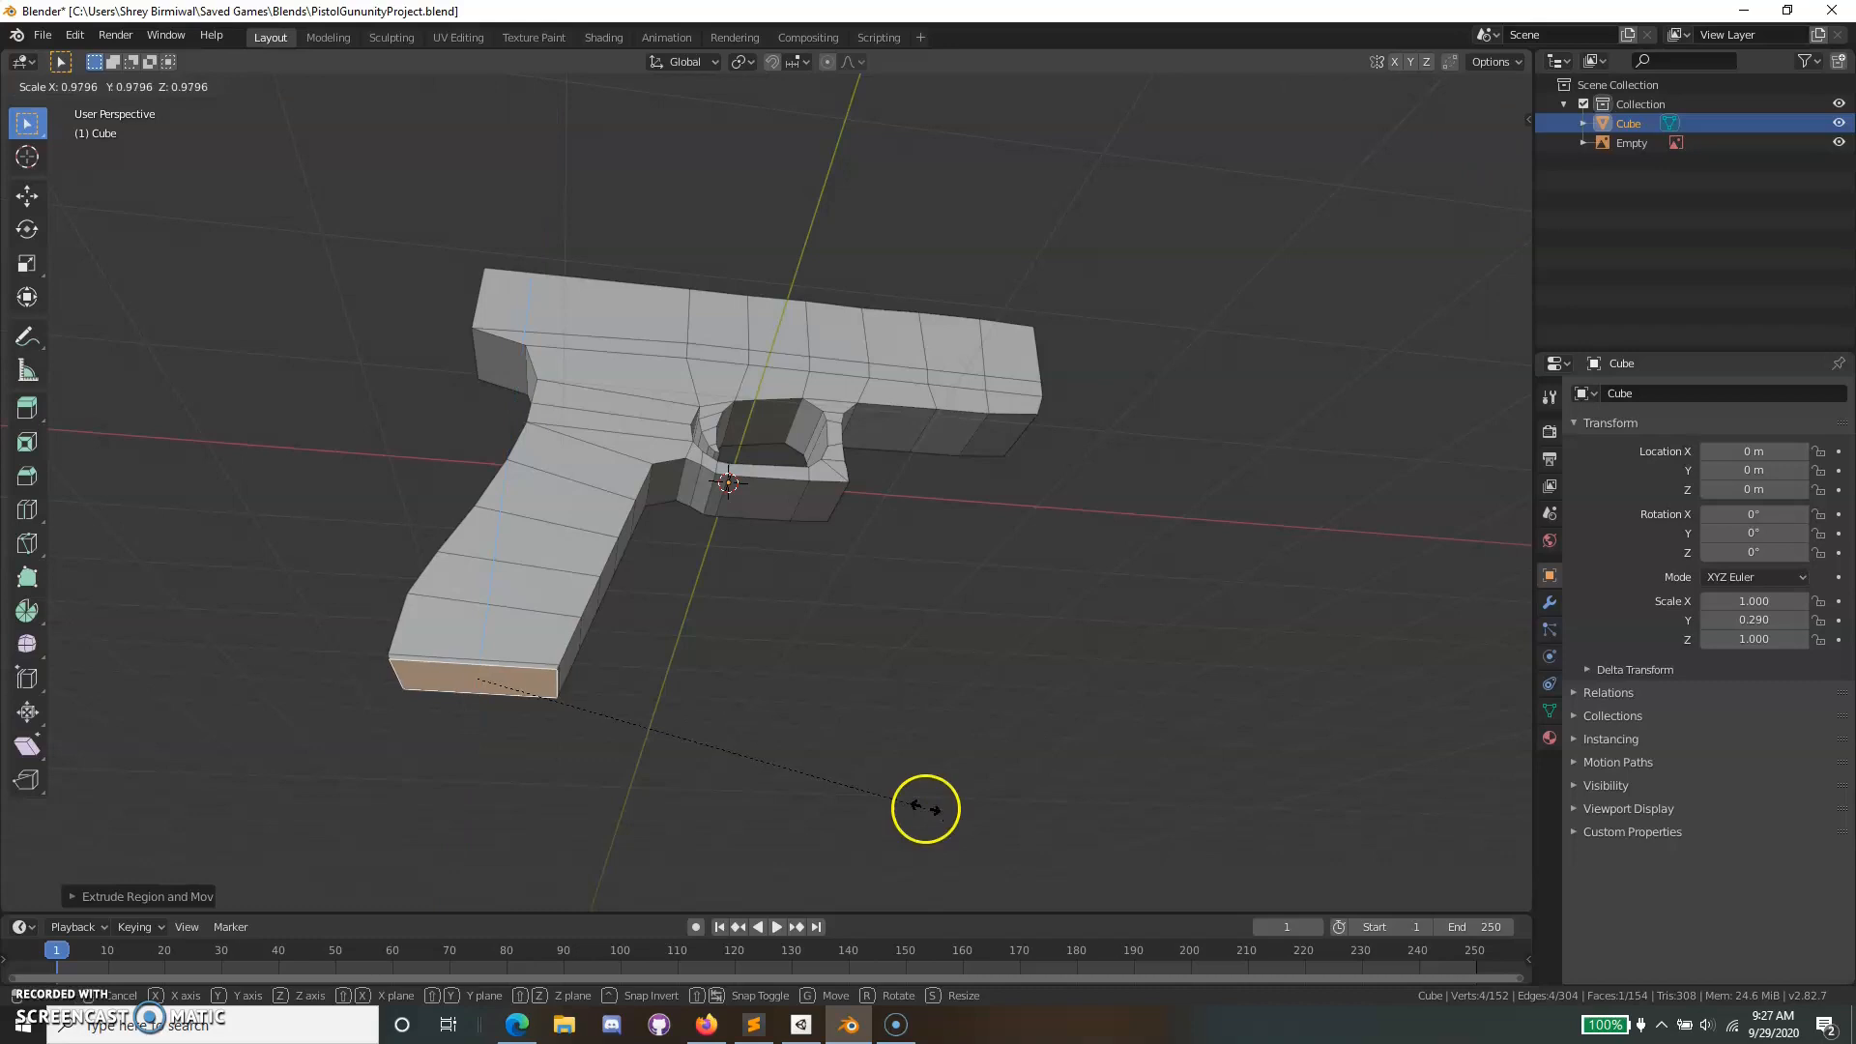
{"action": "left_click", "coordinate": [837, 795]}
{"action": "scroll", "coordinate": [787, 786], "scroll_direction": "up", "scroll_amount": 2}
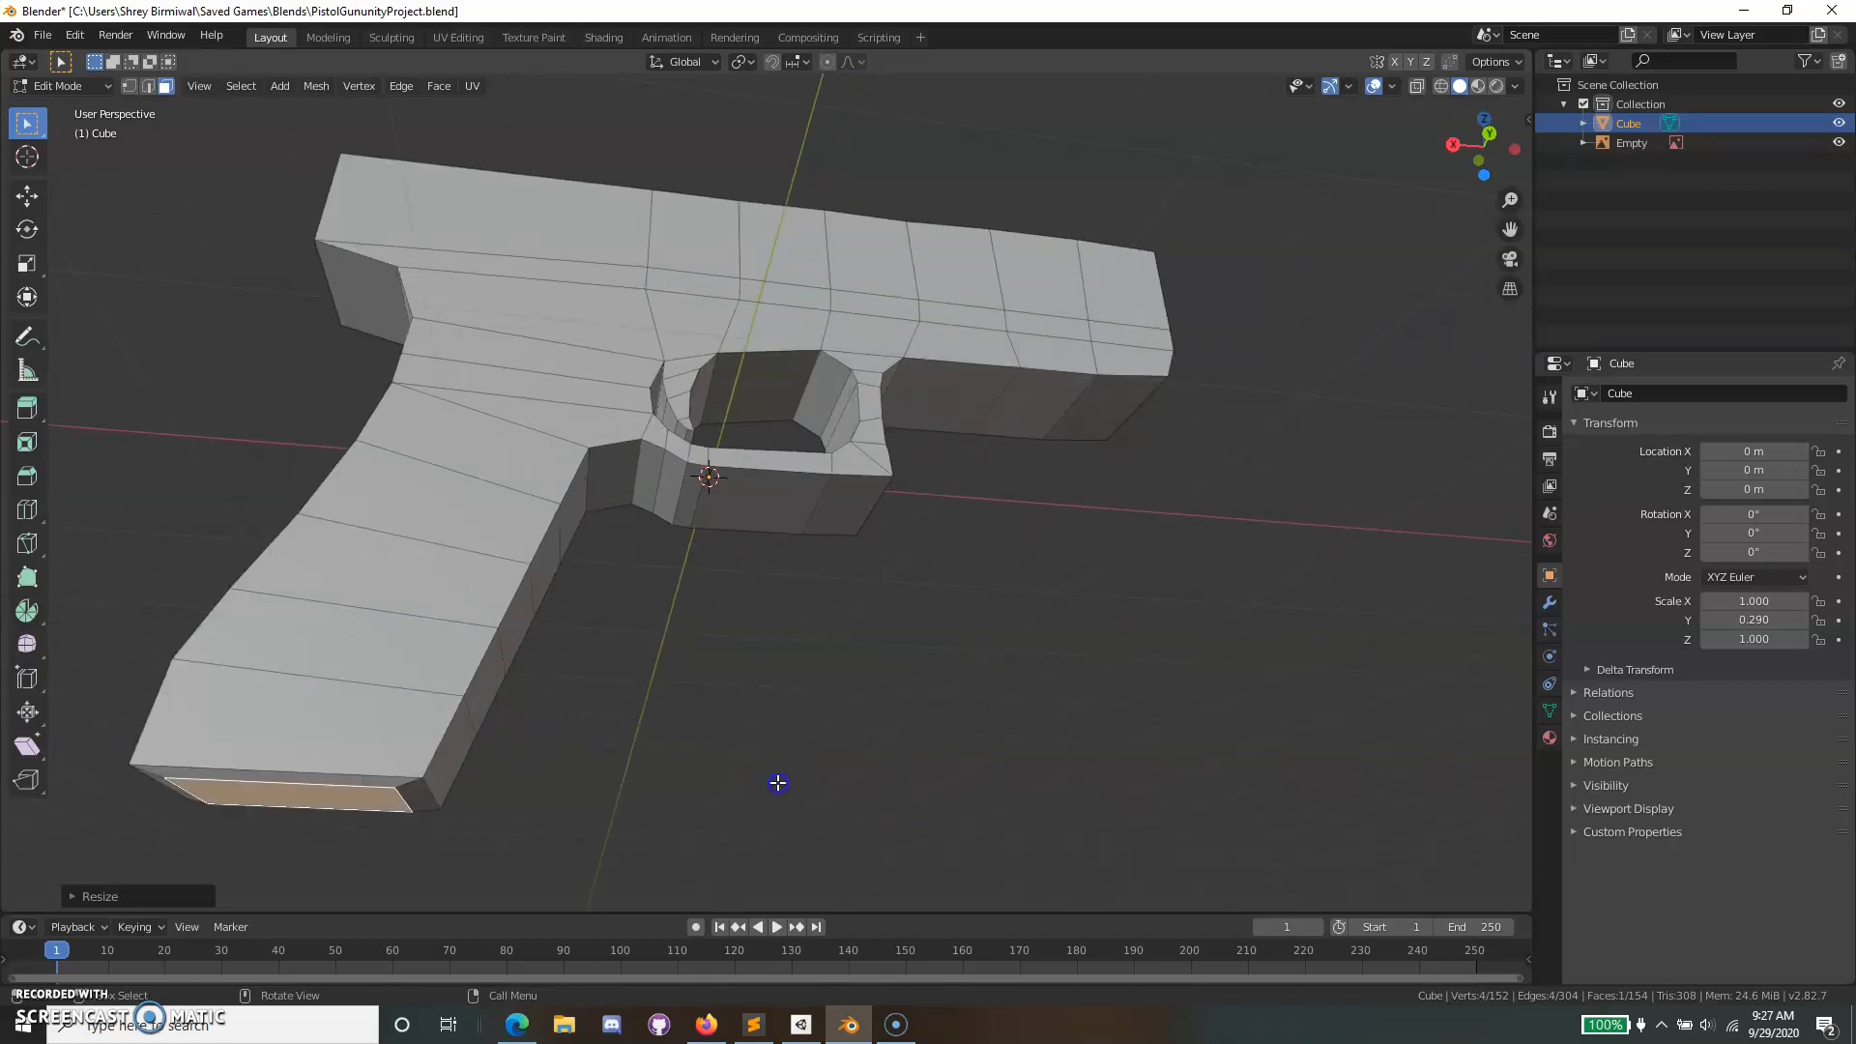
{"action": "left_click", "coordinate": [777, 783]}
{"action": "scroll", "coordinate": [764, 796], "scroll_direction": "down", "scroll_amount": 1}
{"action": "left_click", "coordinate": [432, 735]}
{"action": "scroll", "coordinate": [667, 787], "scroll_direction": "down", "scroll_amount": 1}
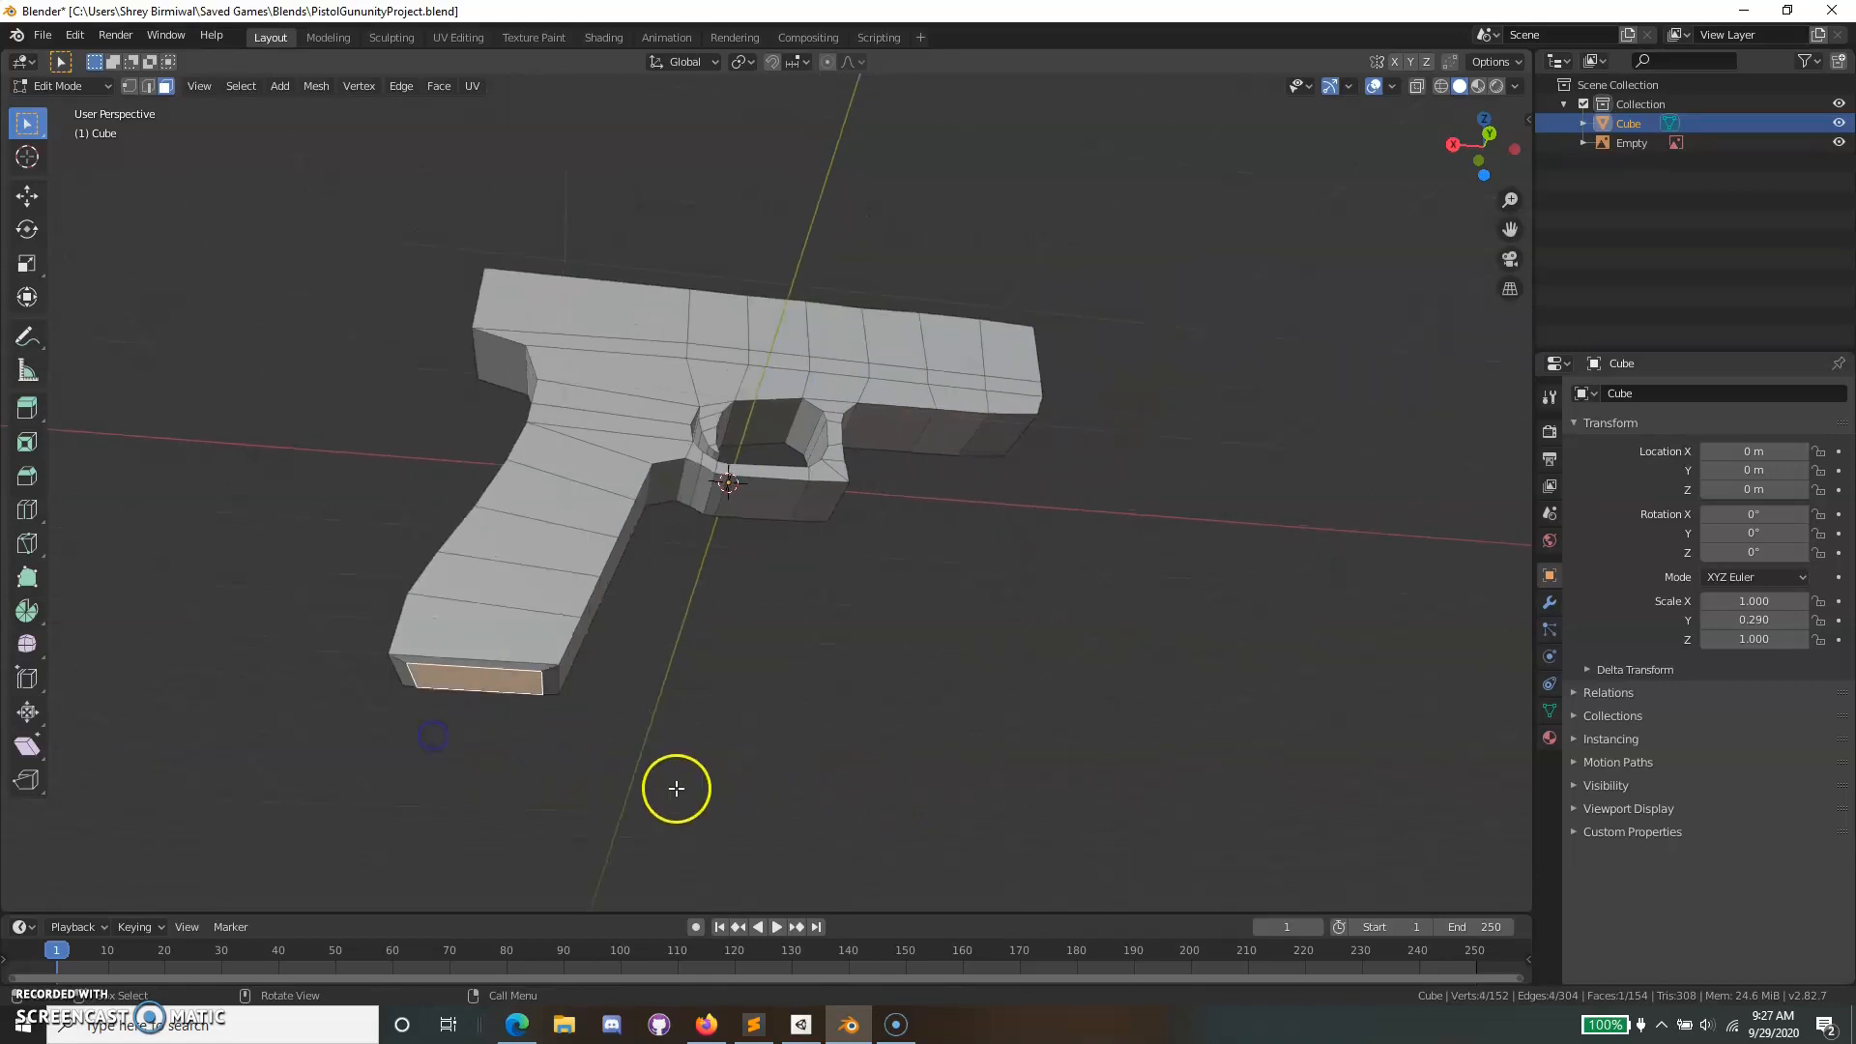
{"action": "mouse_move", "coordinate": [731, 725]}
{"action": "middle_mouse_down"}
{"action": "mouse_move", "coordinate": [824, 680]}
{"action": "mouse_move", "coordinate": [814, 733]}
{"action": "mouse_move", "coordinate": [691, 747]}
{"action": "mouse_move", "coordinate": [742, 724]}
{"action": "middle_mouse_up"}
{"action": "key", "text": "e"}
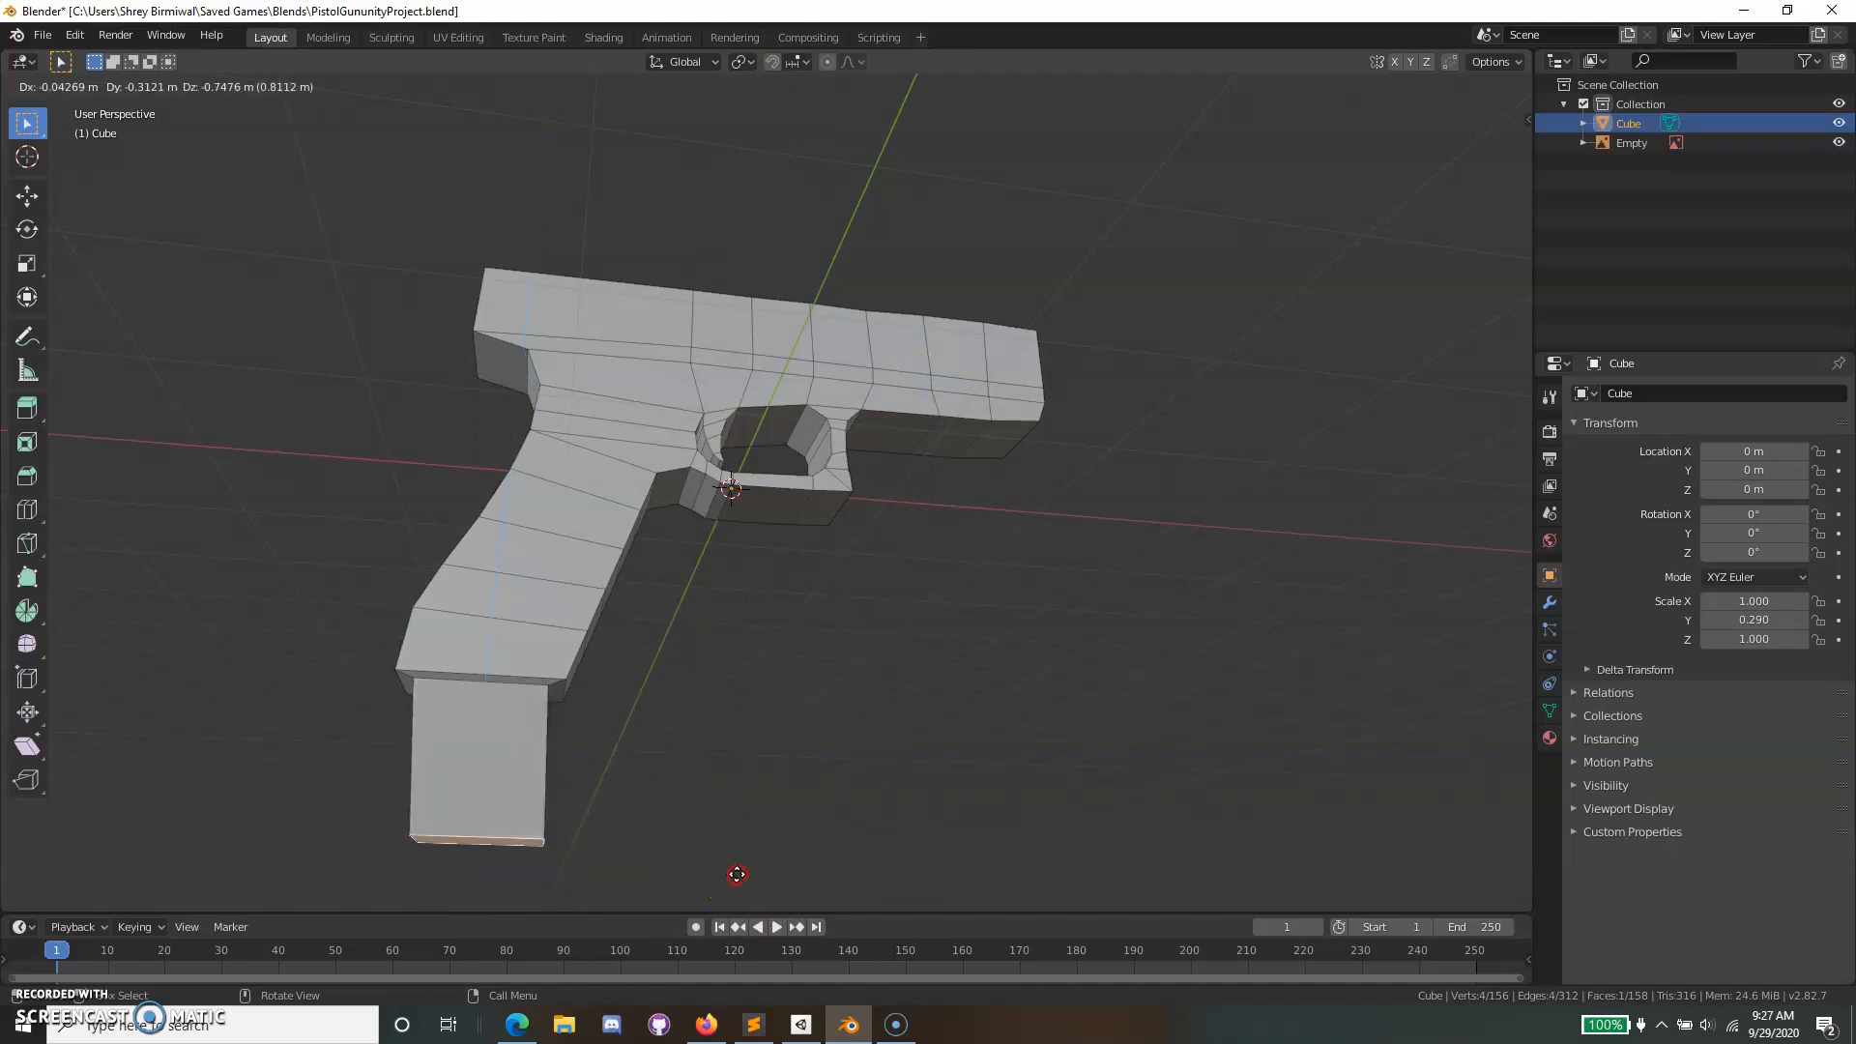
{"action": "key", "text": "x"}
{"action": "key", "text": "z"}
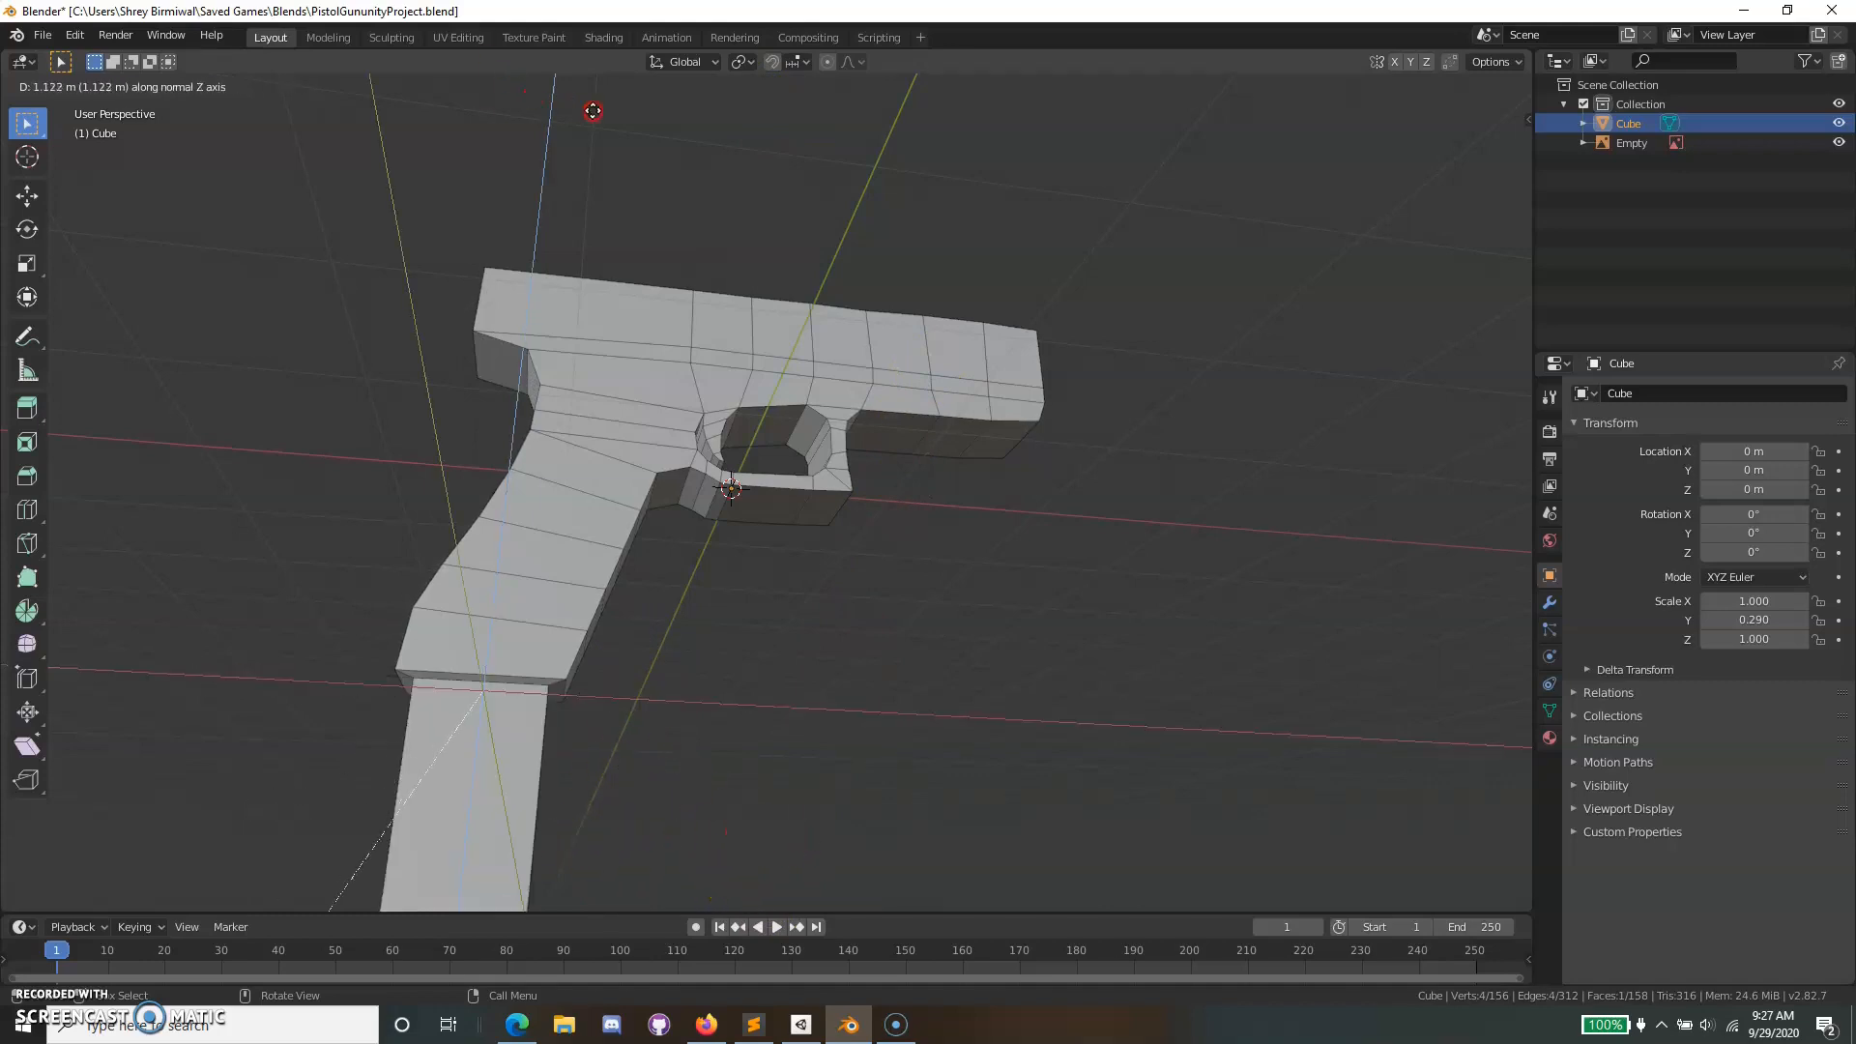
{"action": "key", "text": "z"}
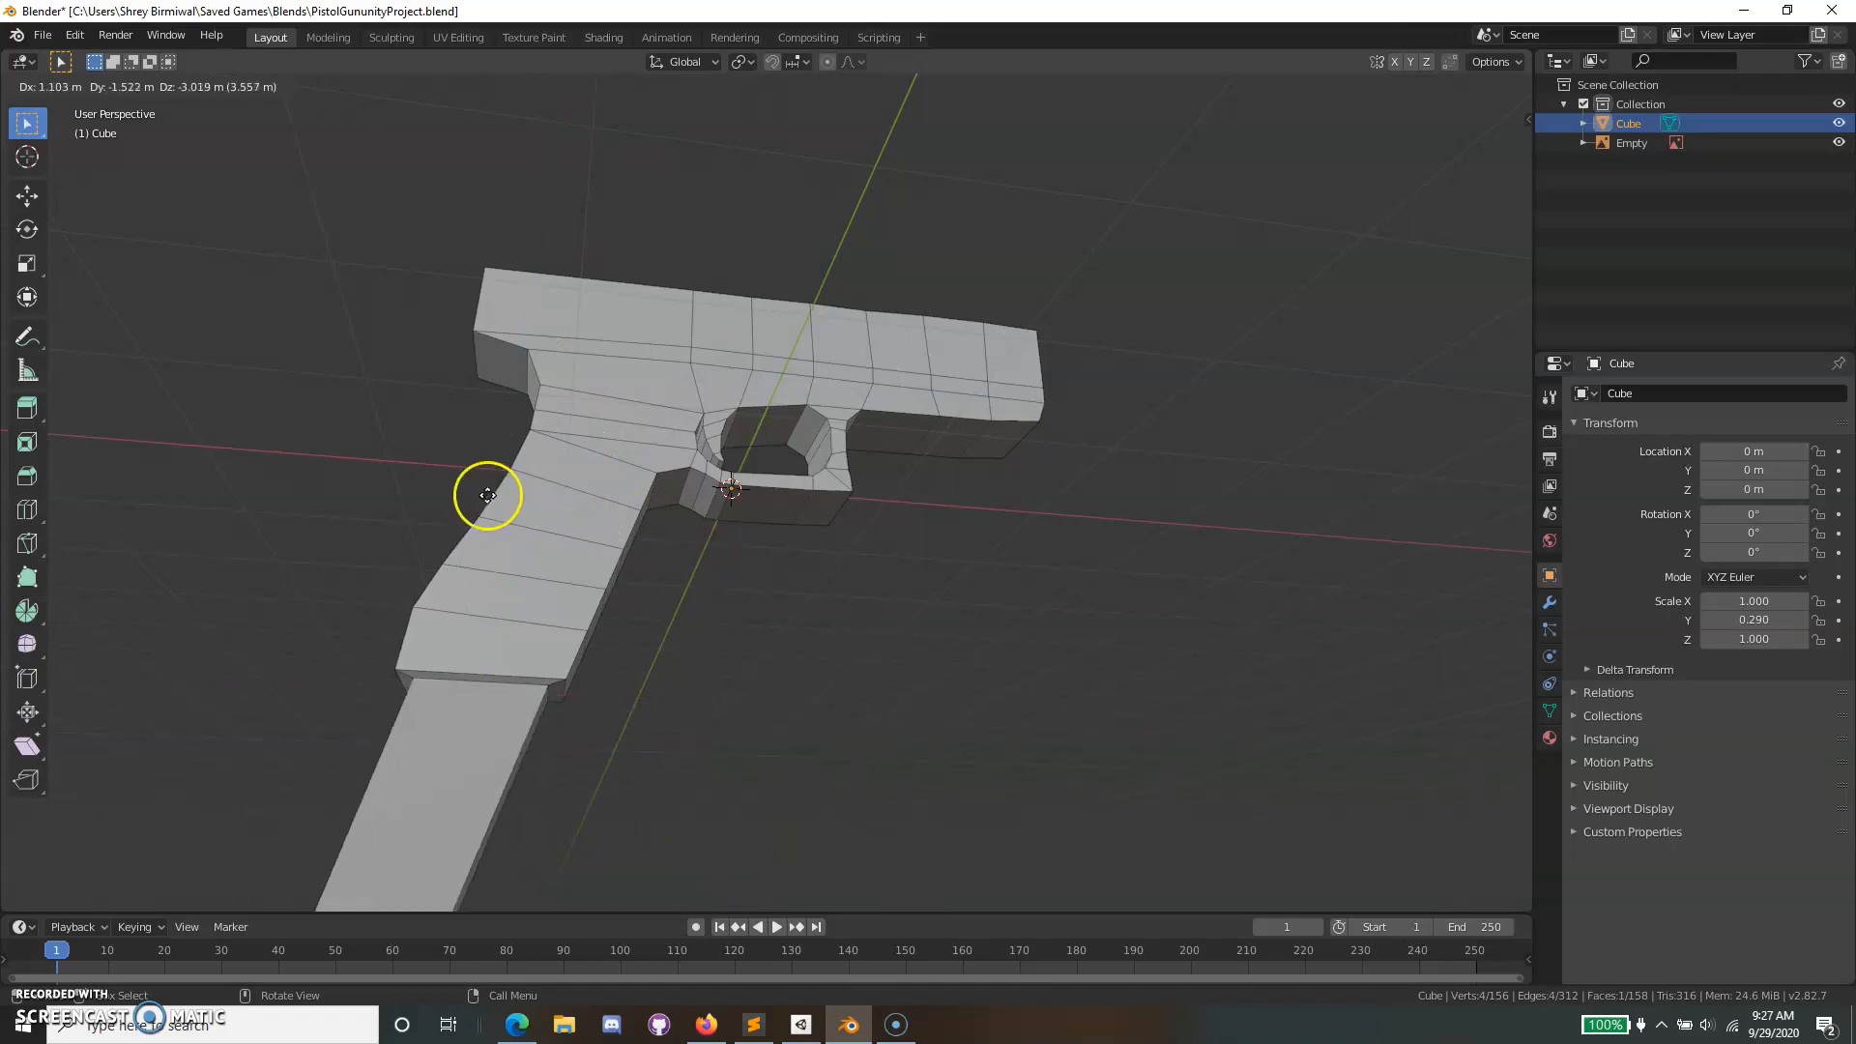
{"action": "right_click", "coordinate": [850, 489]}
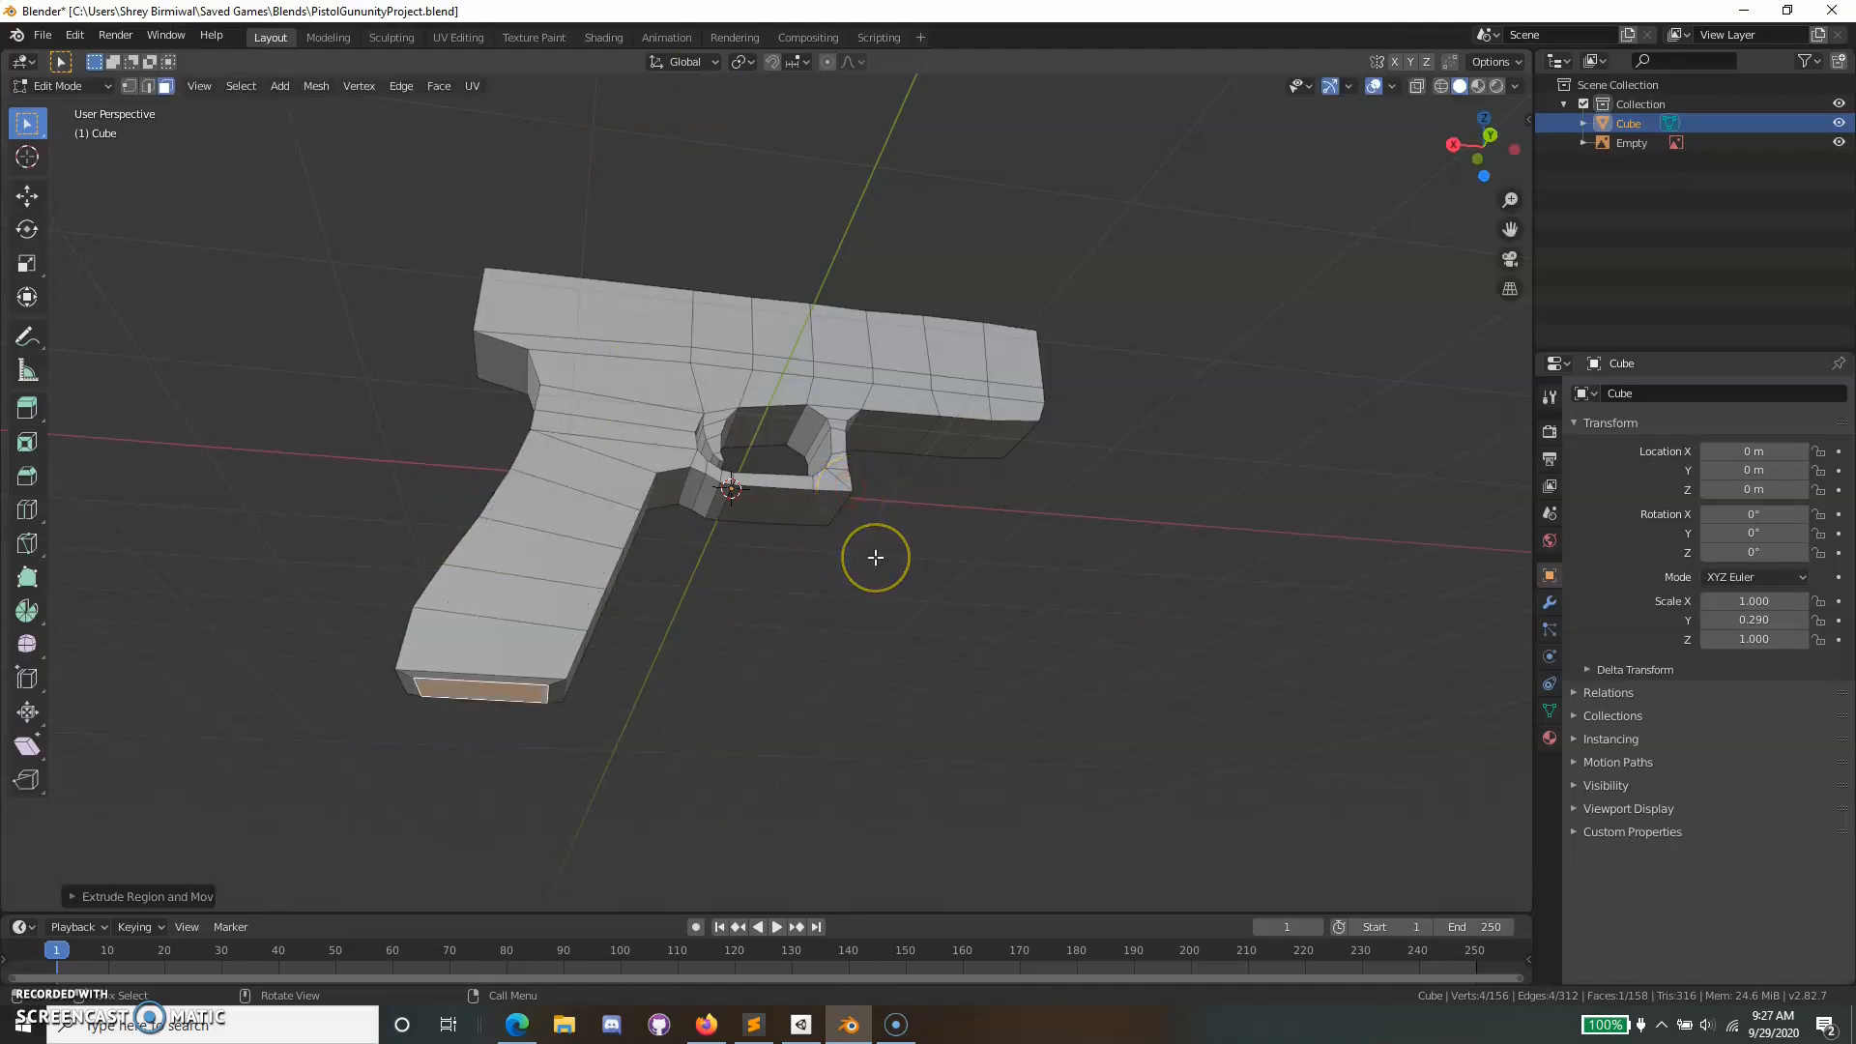
Show the pistol in the front orthographic view with wireframe shading over the reference image.
{"action": "scroll", "coordinate": [812, 688], "scroll_direction": "down", "scroll_amount": 1}
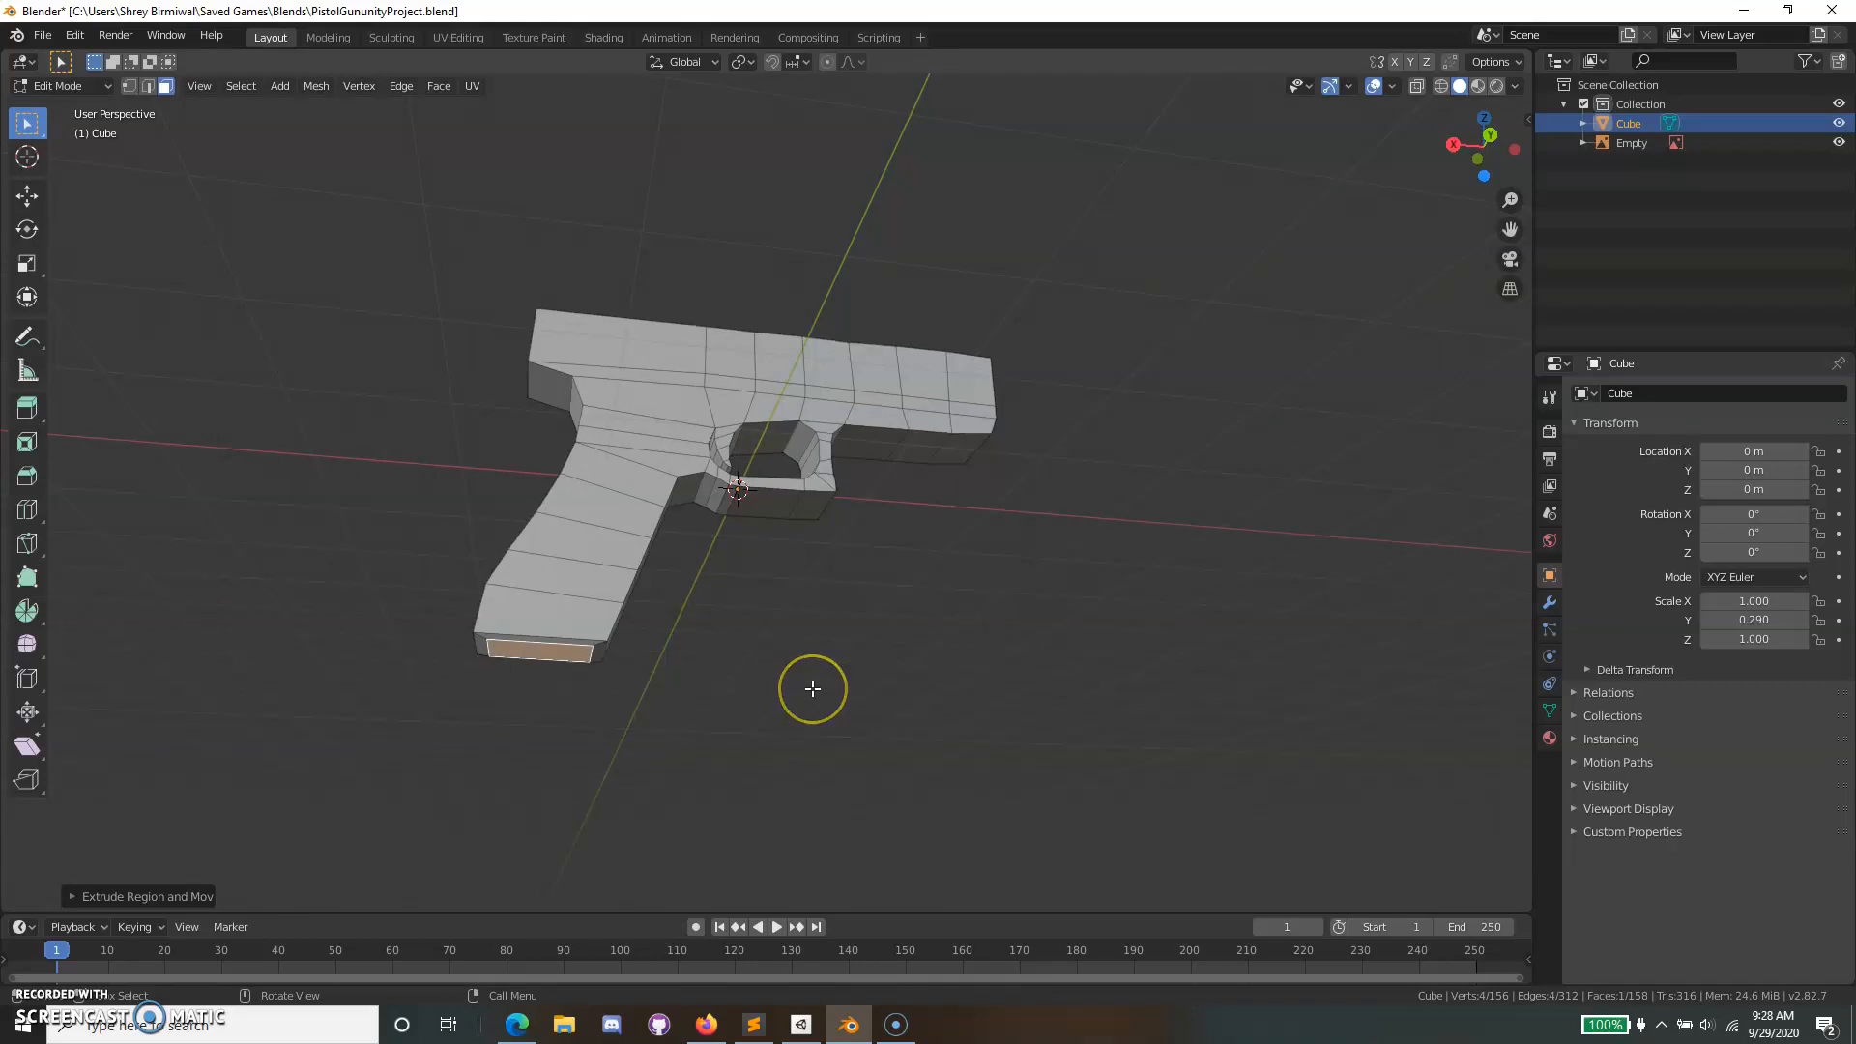
{"action": "key", "text": "KP_1"}
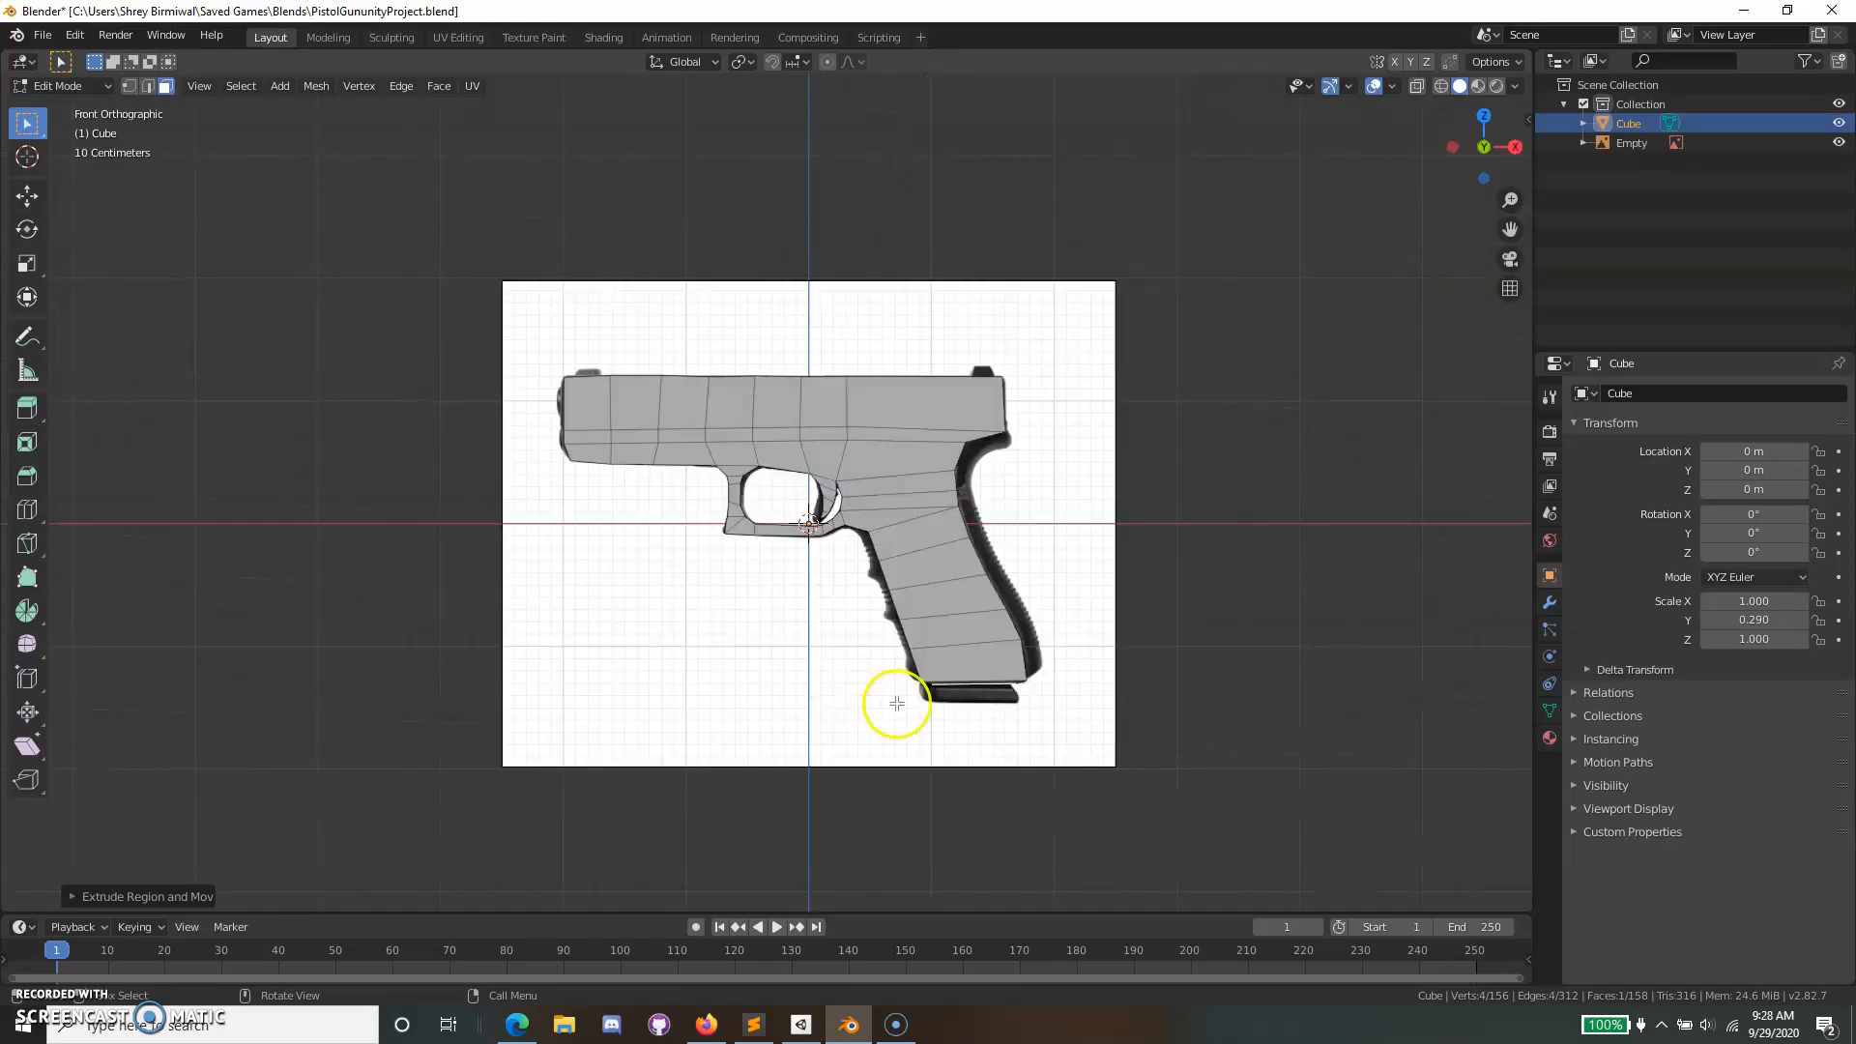
{"action": "scroll", "coordinate": [954, 746], "scroll_direction": "up", "scroll_amount": 2}
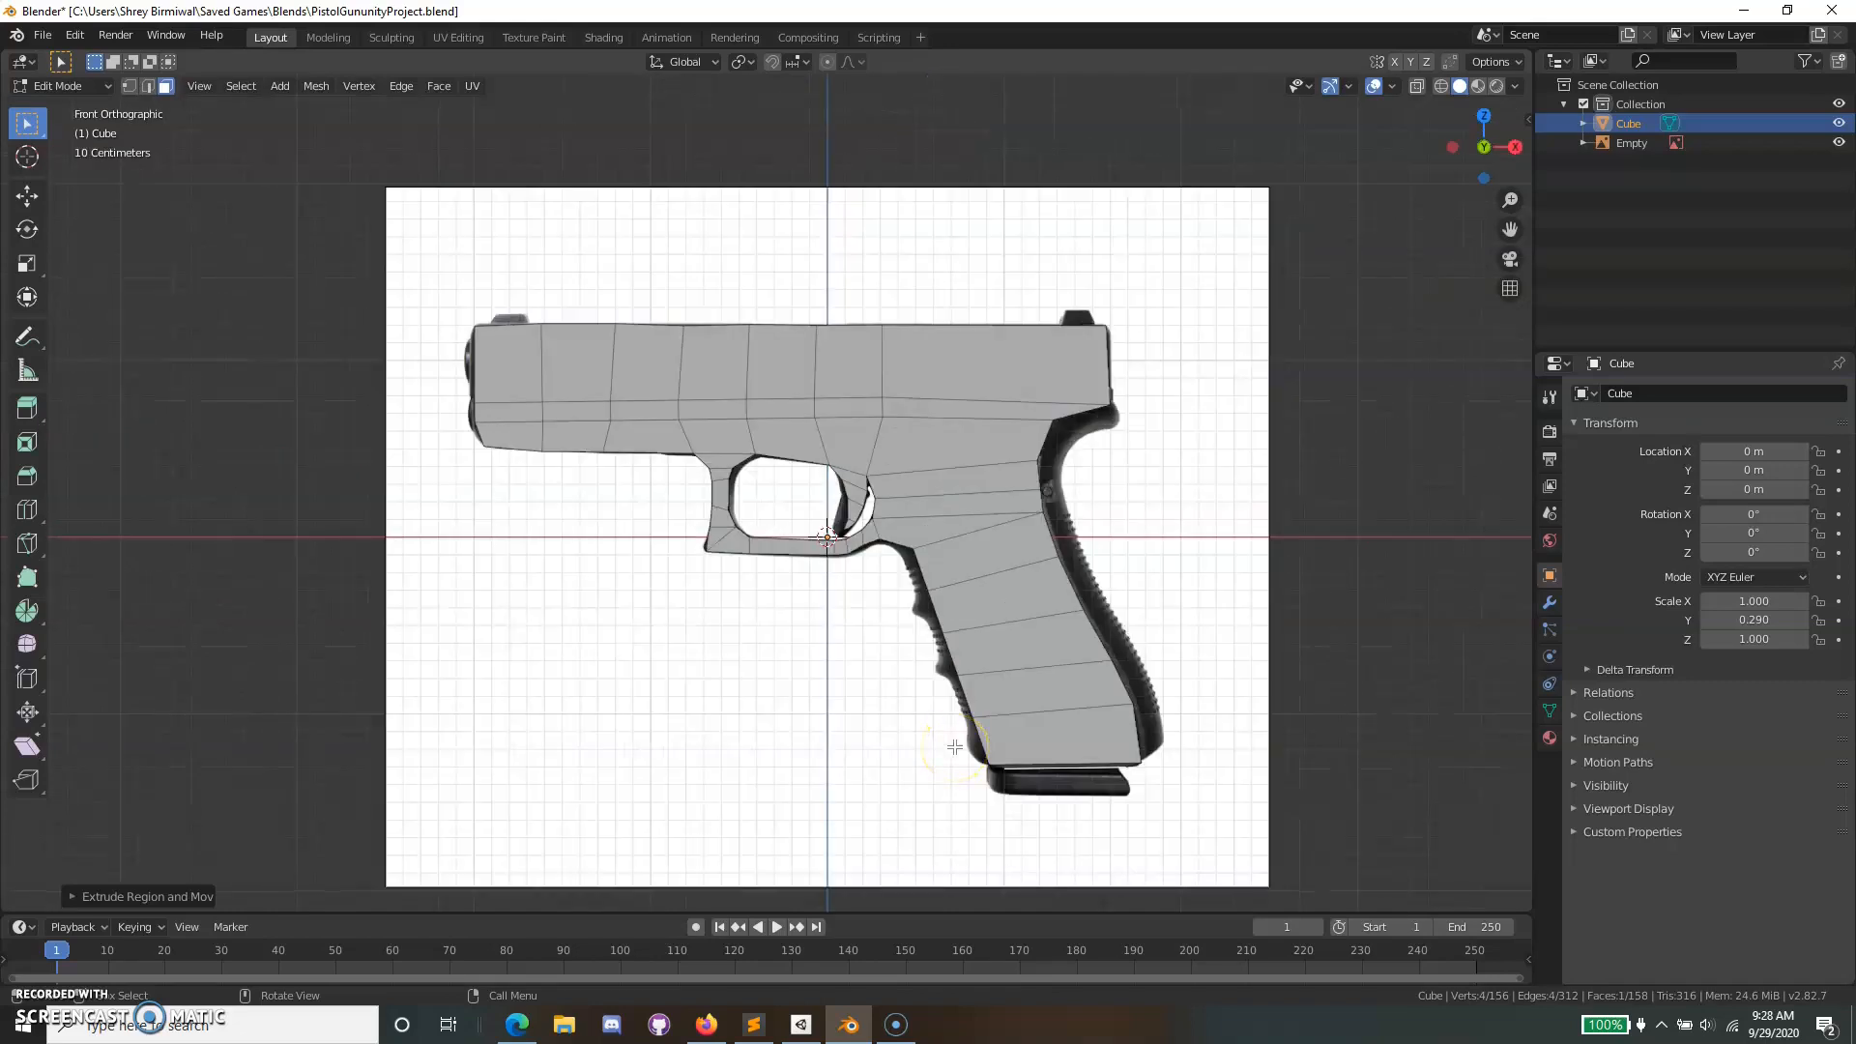
{"action": "key", "text": "e"}
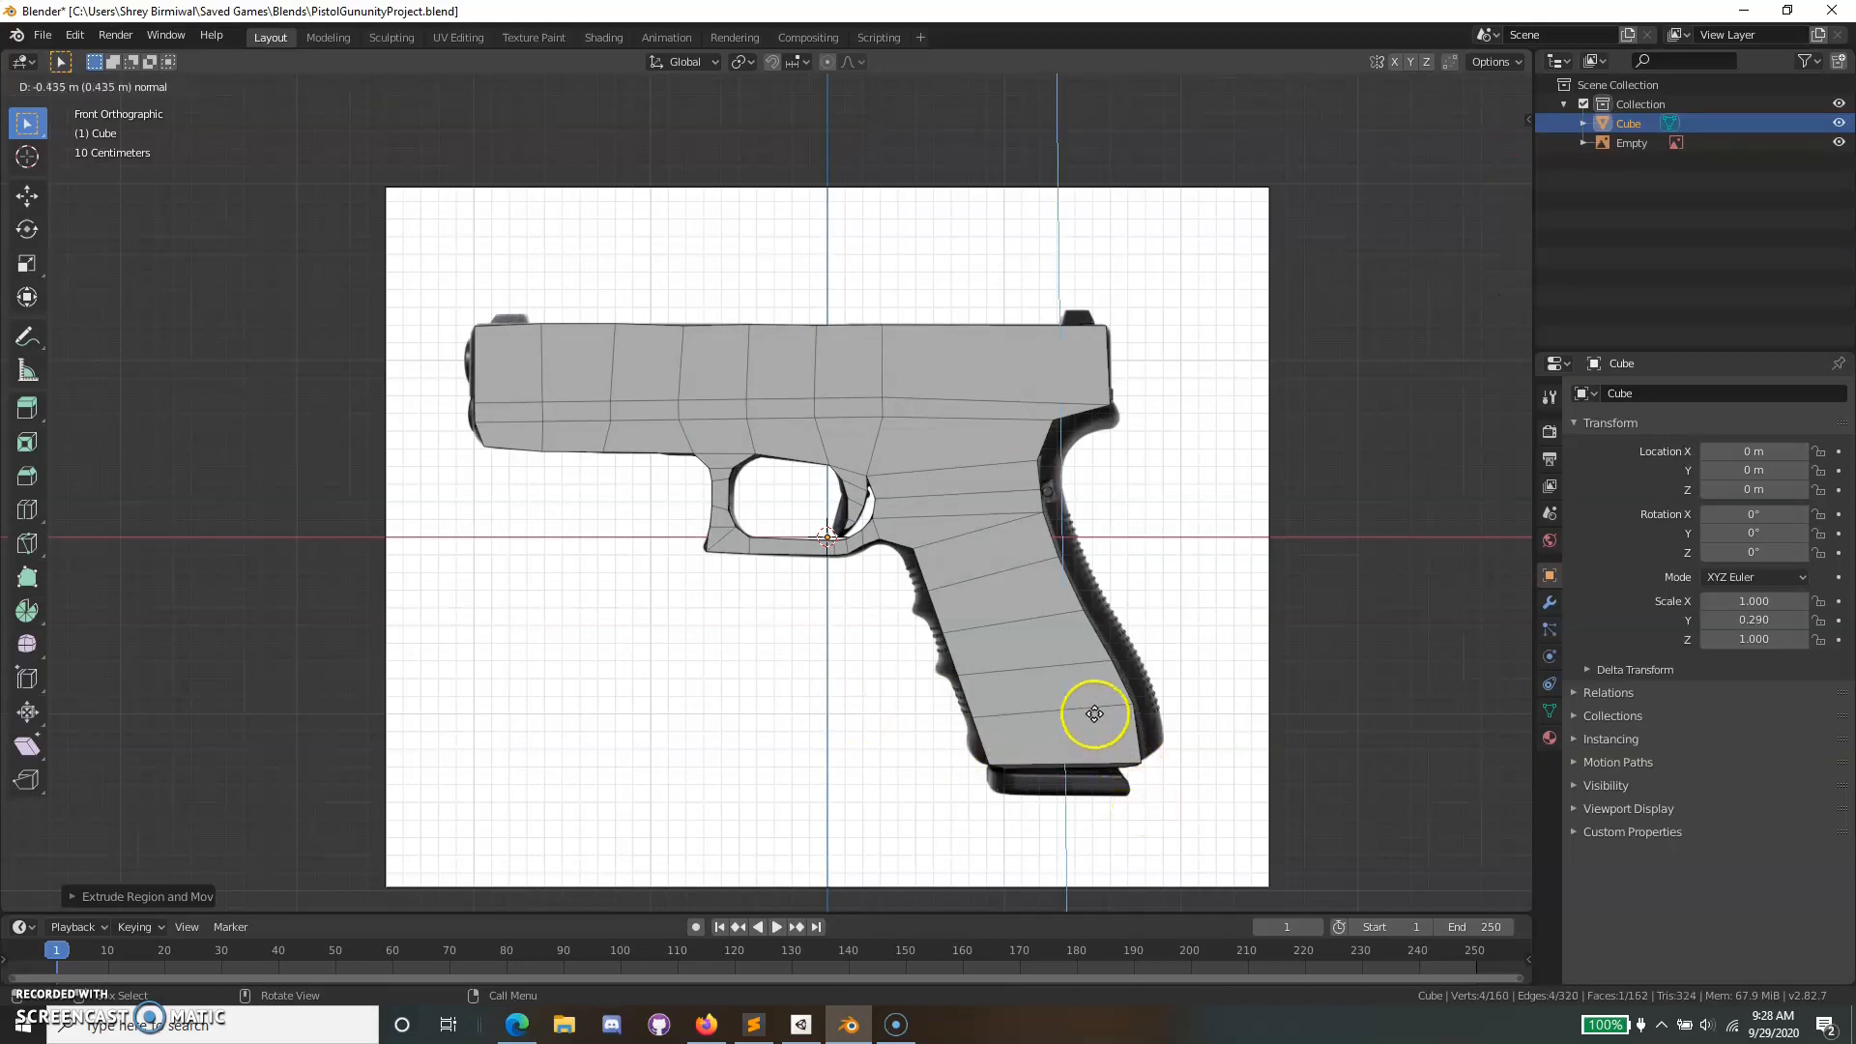
{"action": "right_click", "coordinate": [1251, 585]}
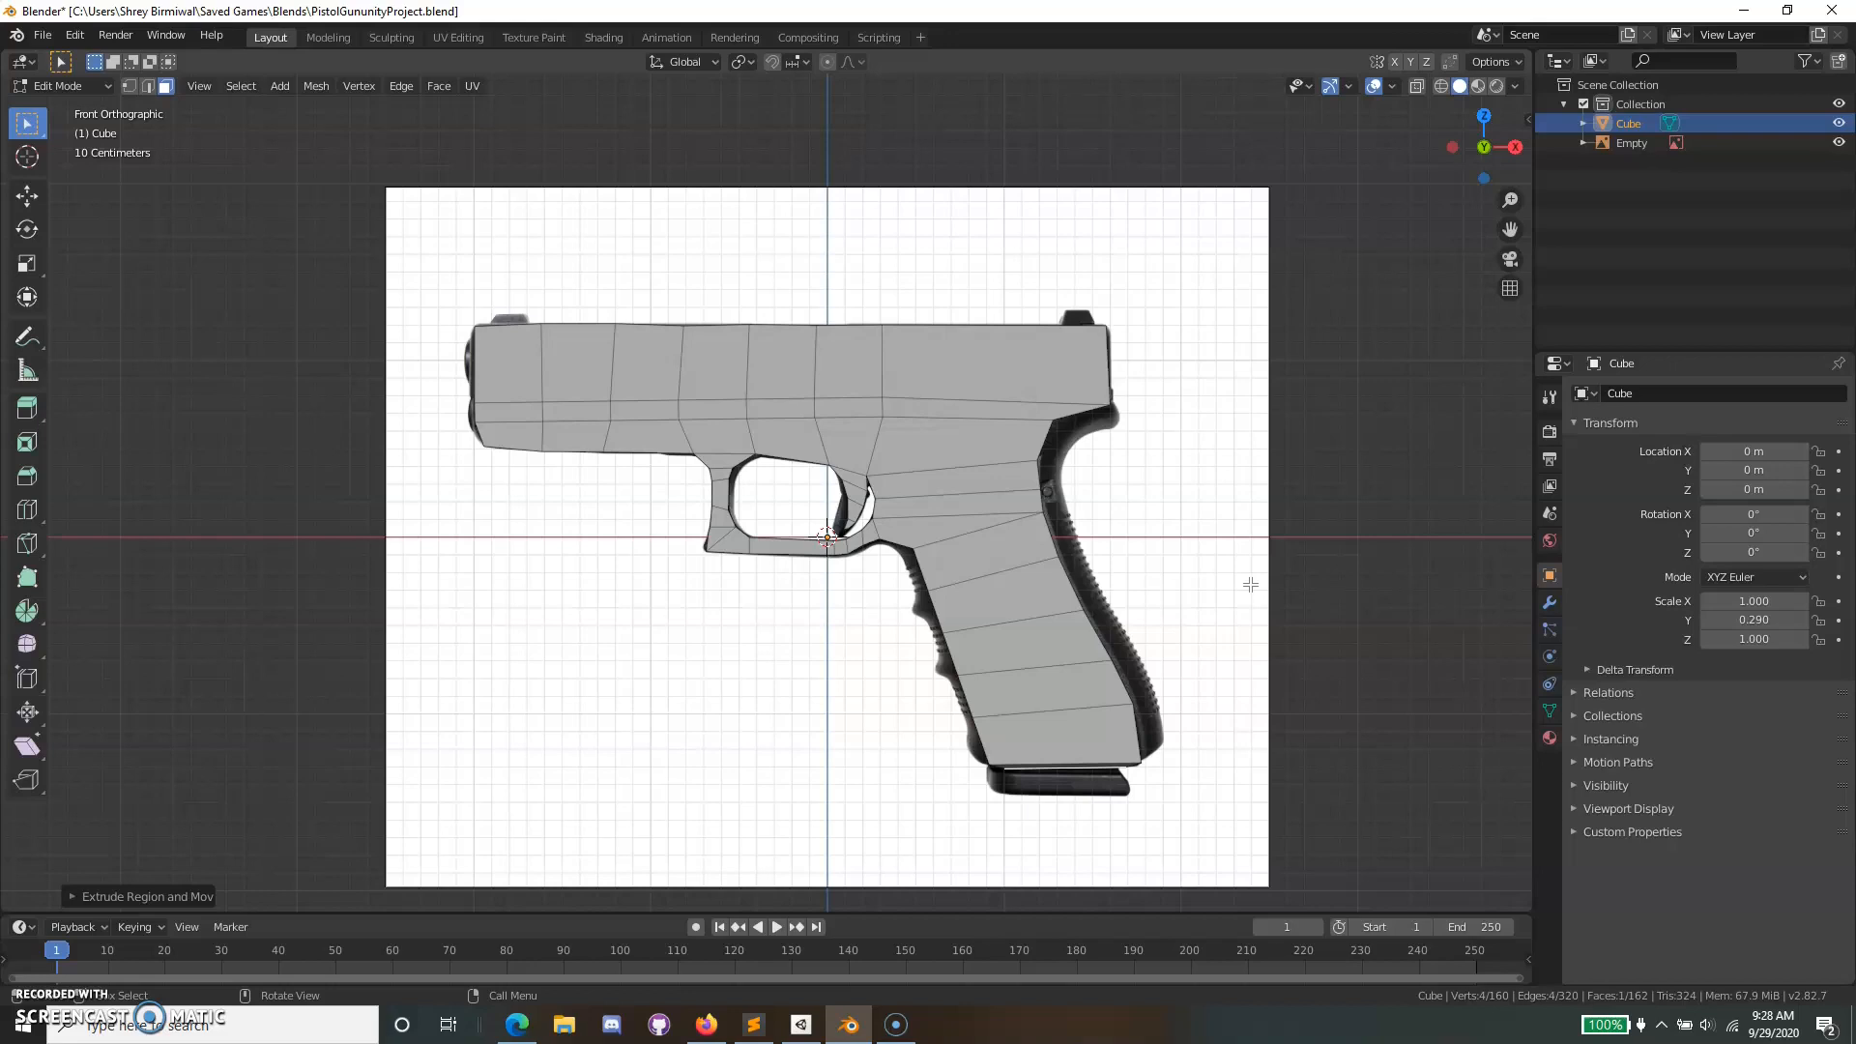
{"action": "key", "text": "z"}
{"action": "left_click", "coordinate": [1036, 892]}
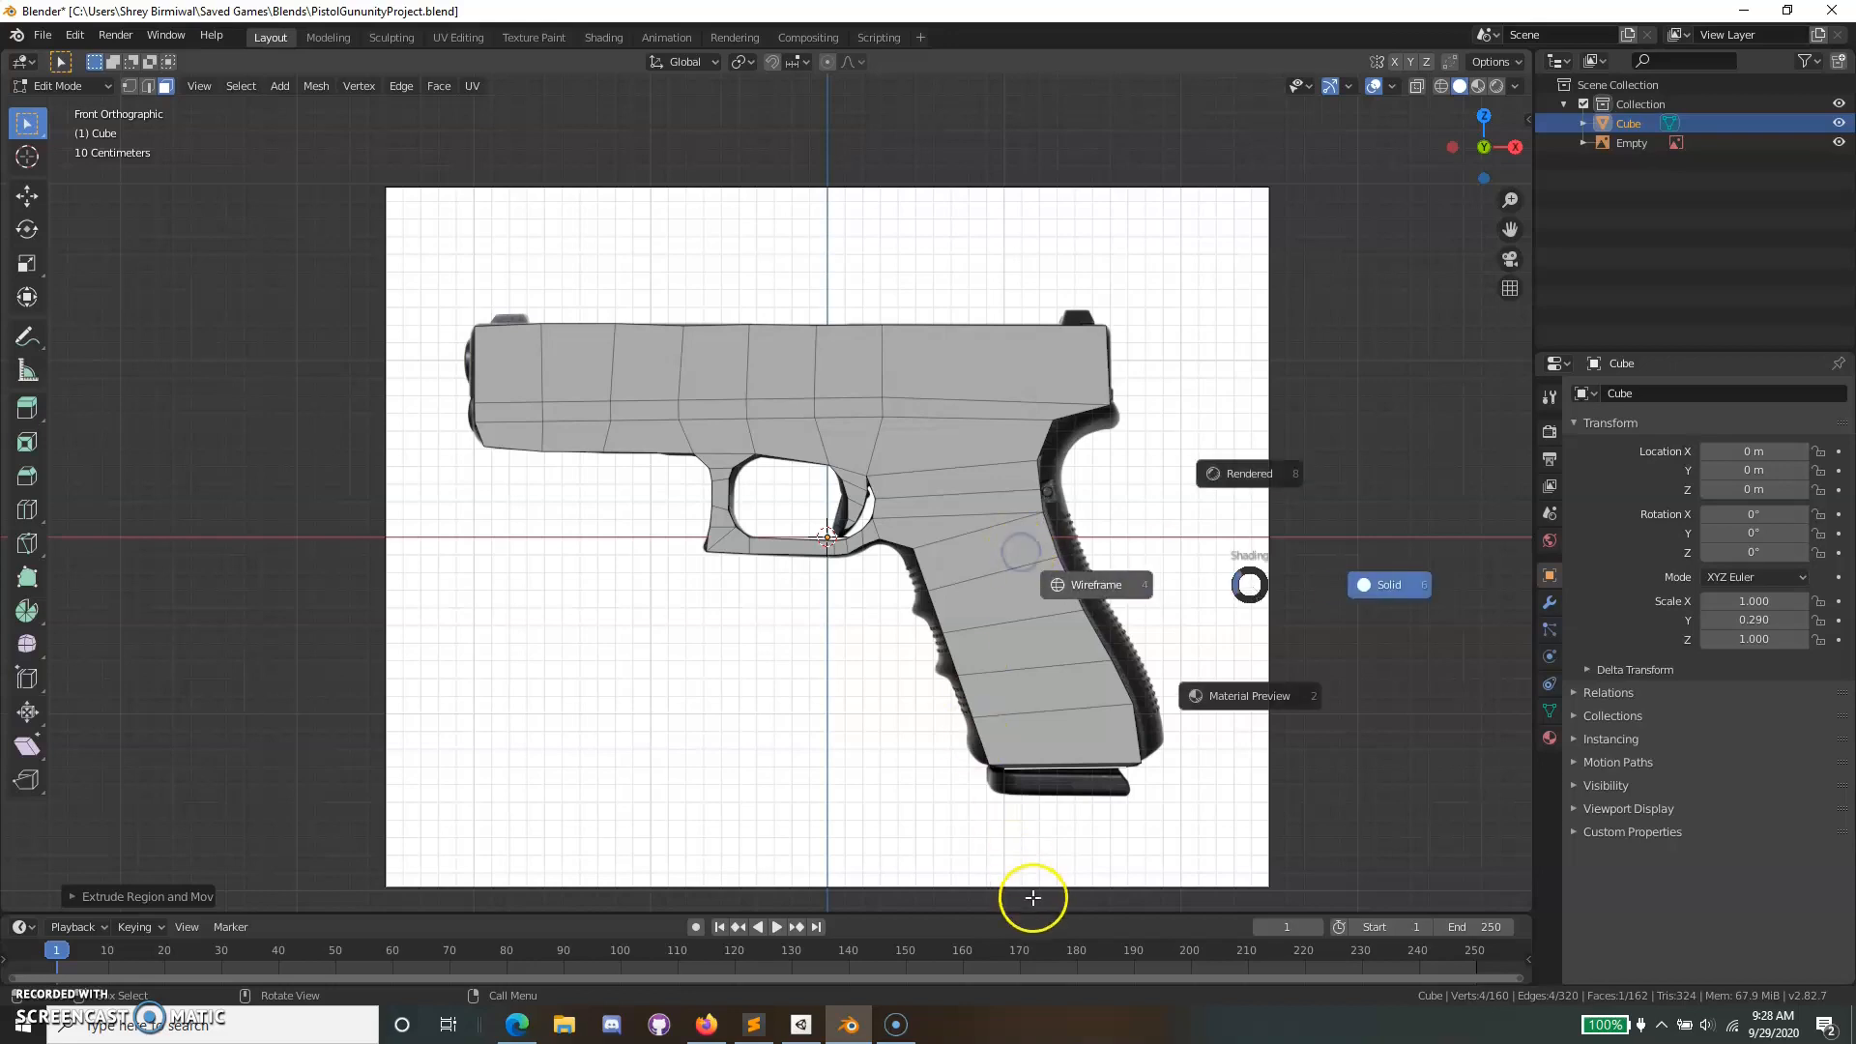
Extrude the small bottom face freely upward inside the grip to about the trigger guard's level, following the grip's slant, and deselect it.
{"action": "key", "text": "e"}
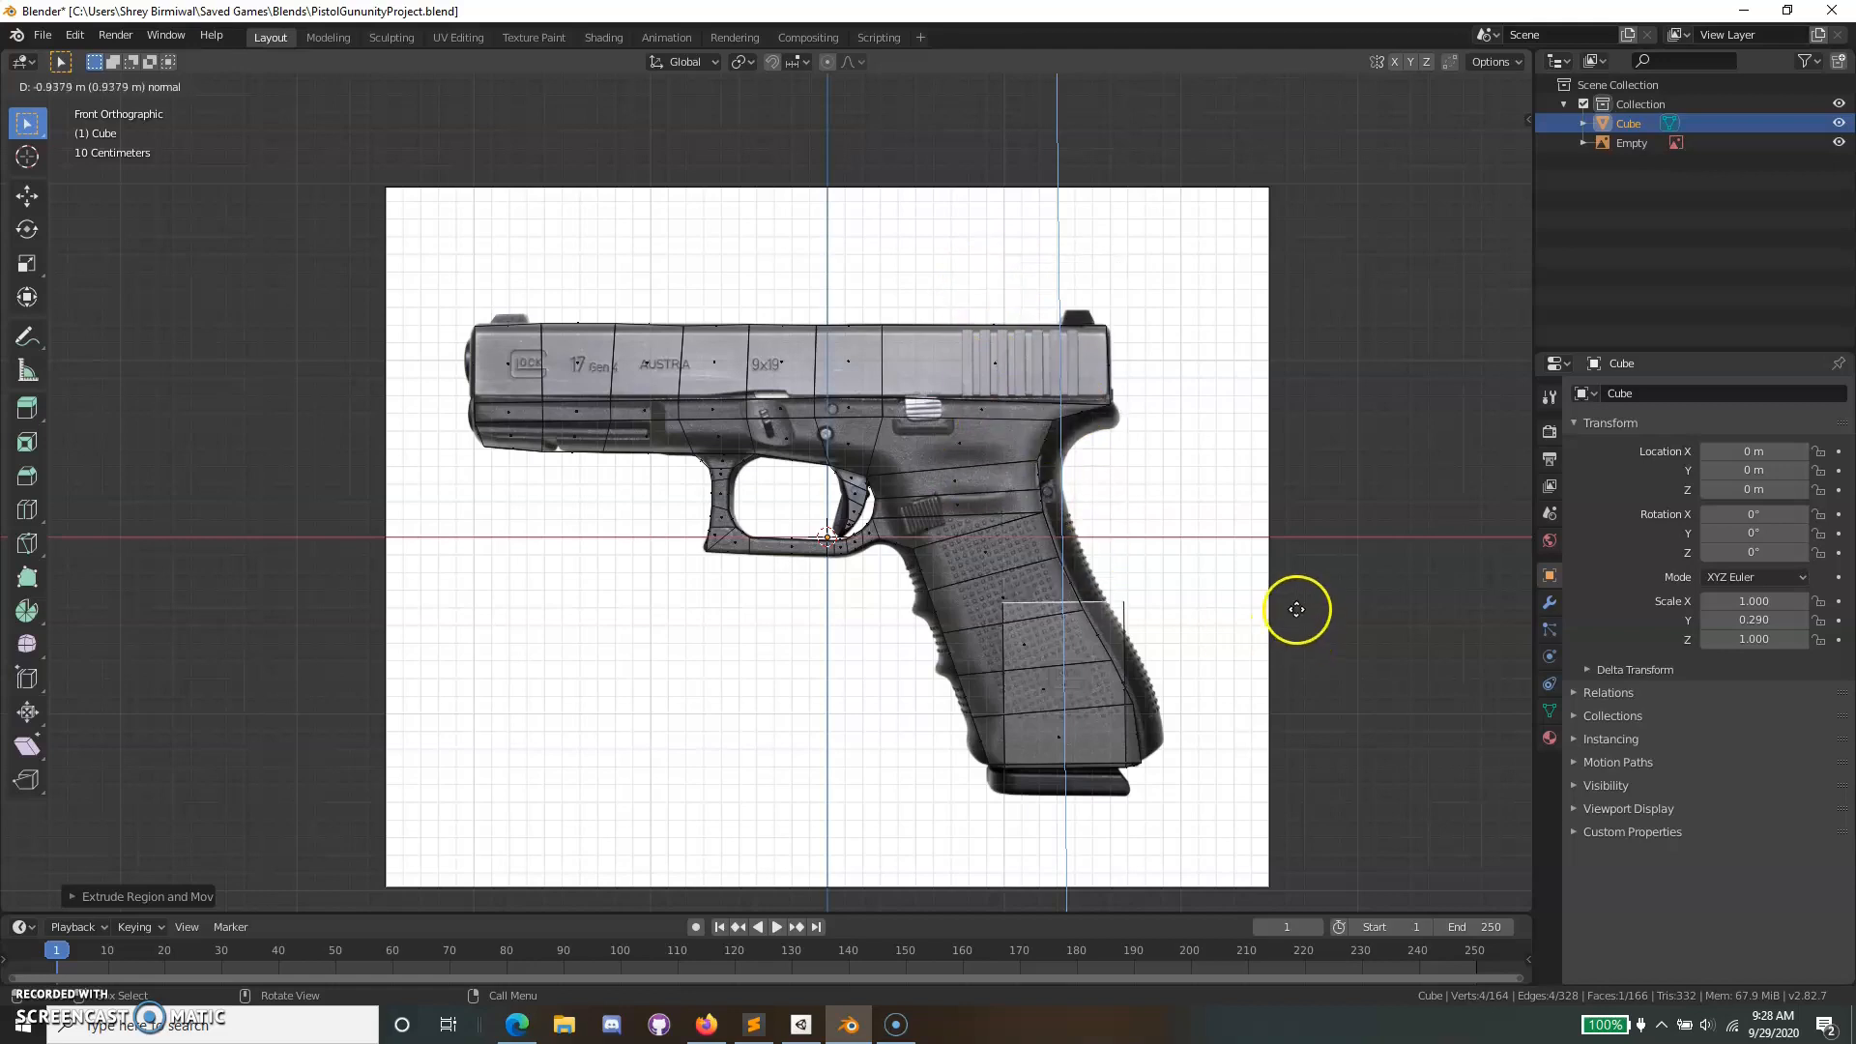
{"action": "middle_click", "coordinate": [1272, 580]}
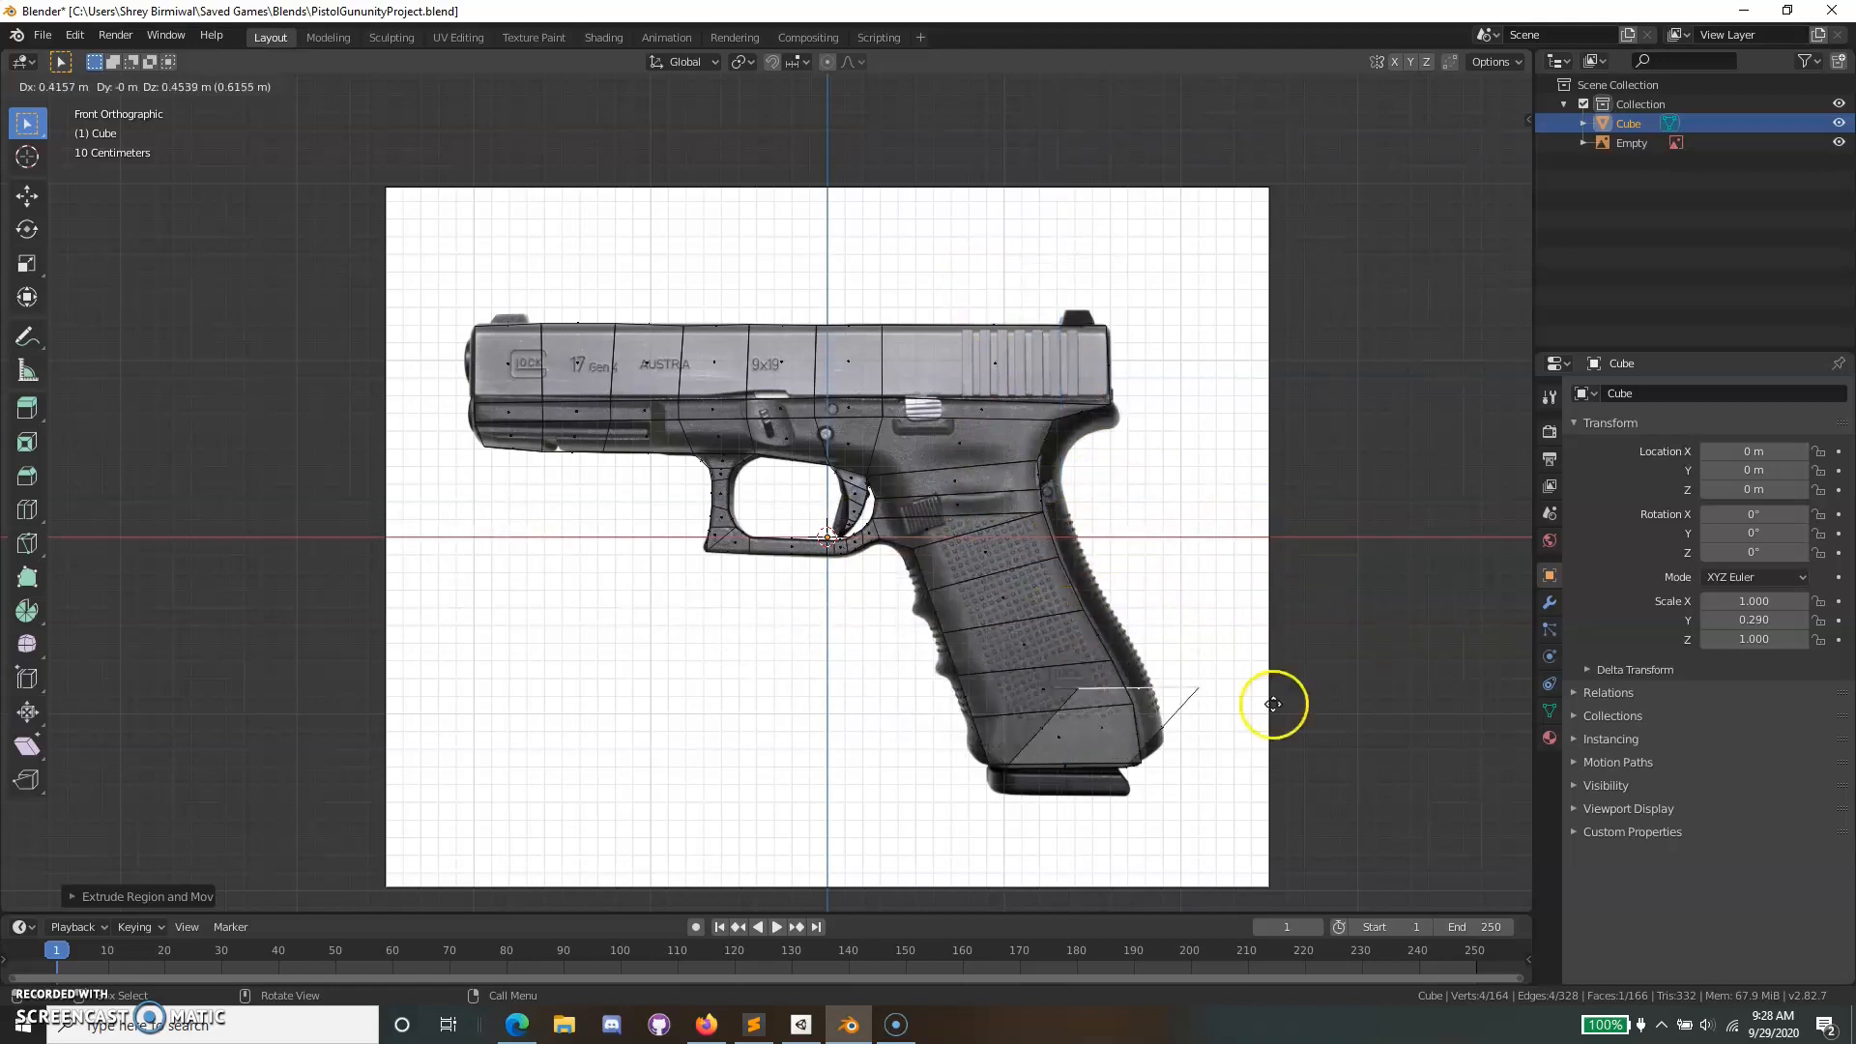
{"action": "left_click", "coordinate": [1097, 542]}
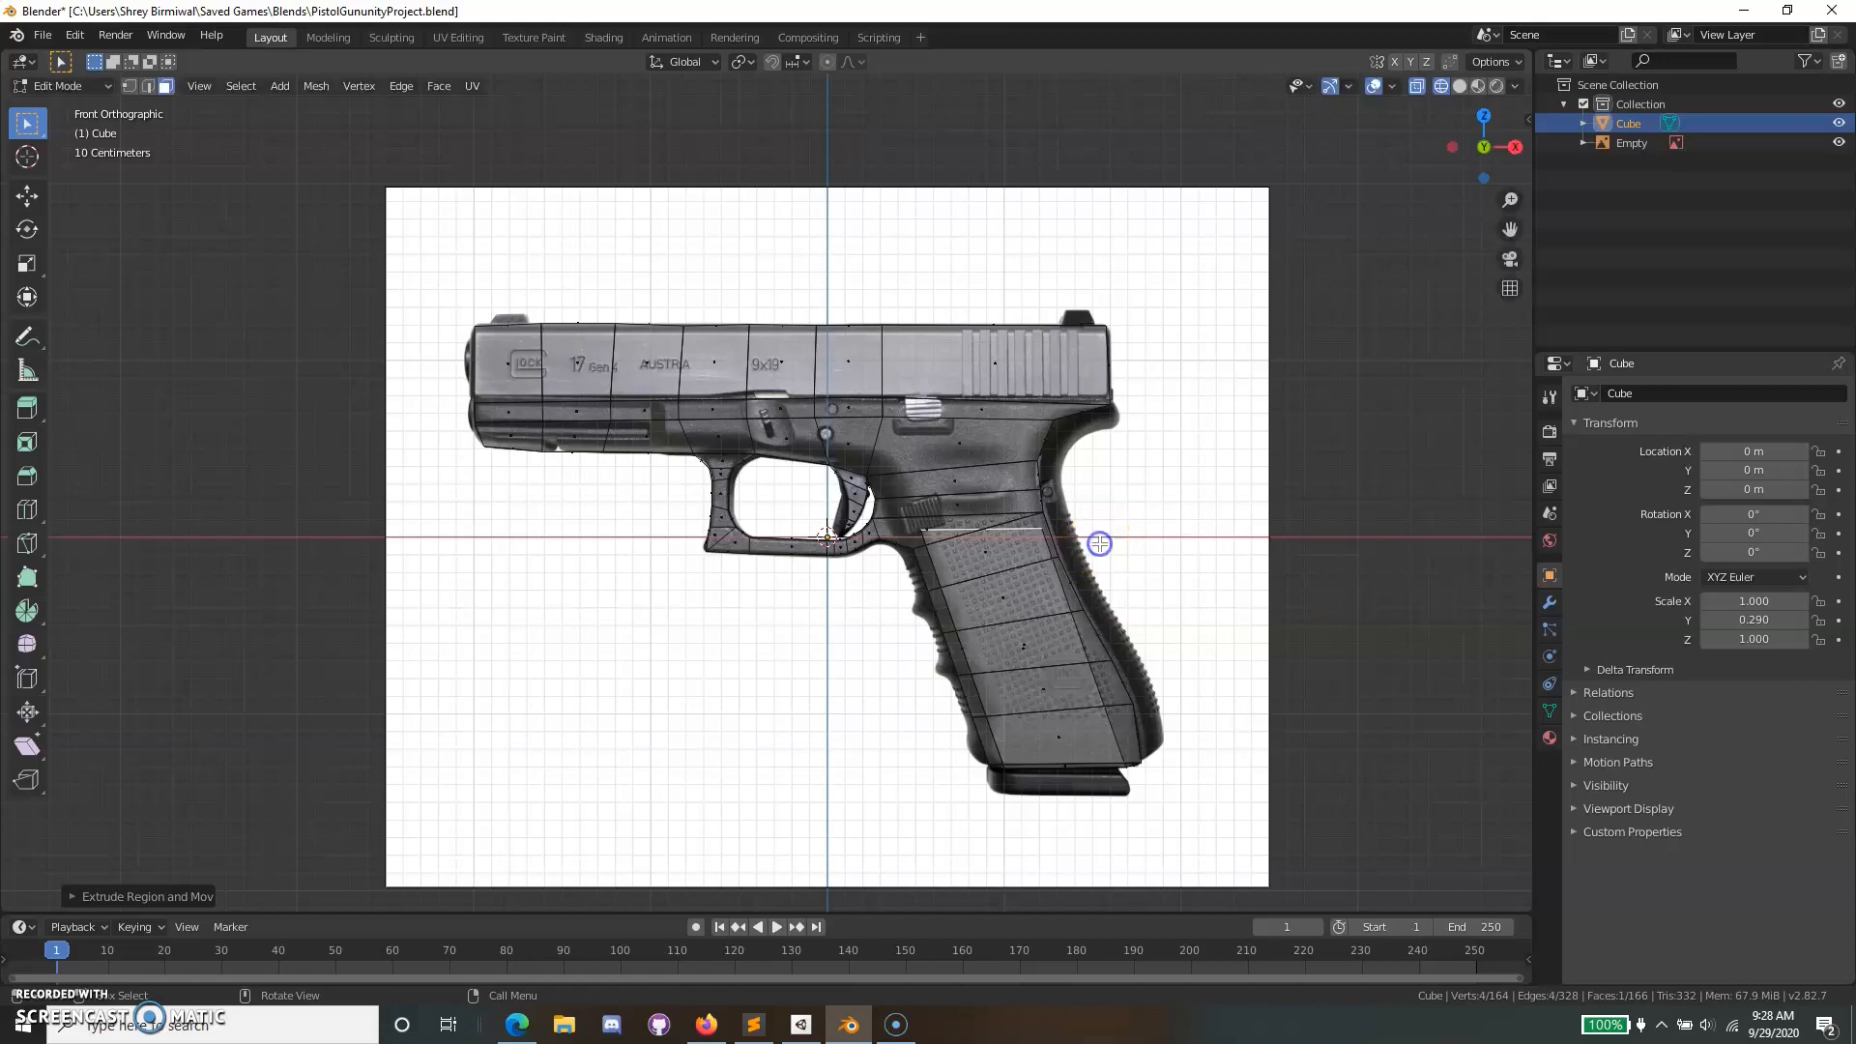
{"action": "left_click", "coordinate": [1232, 629]}
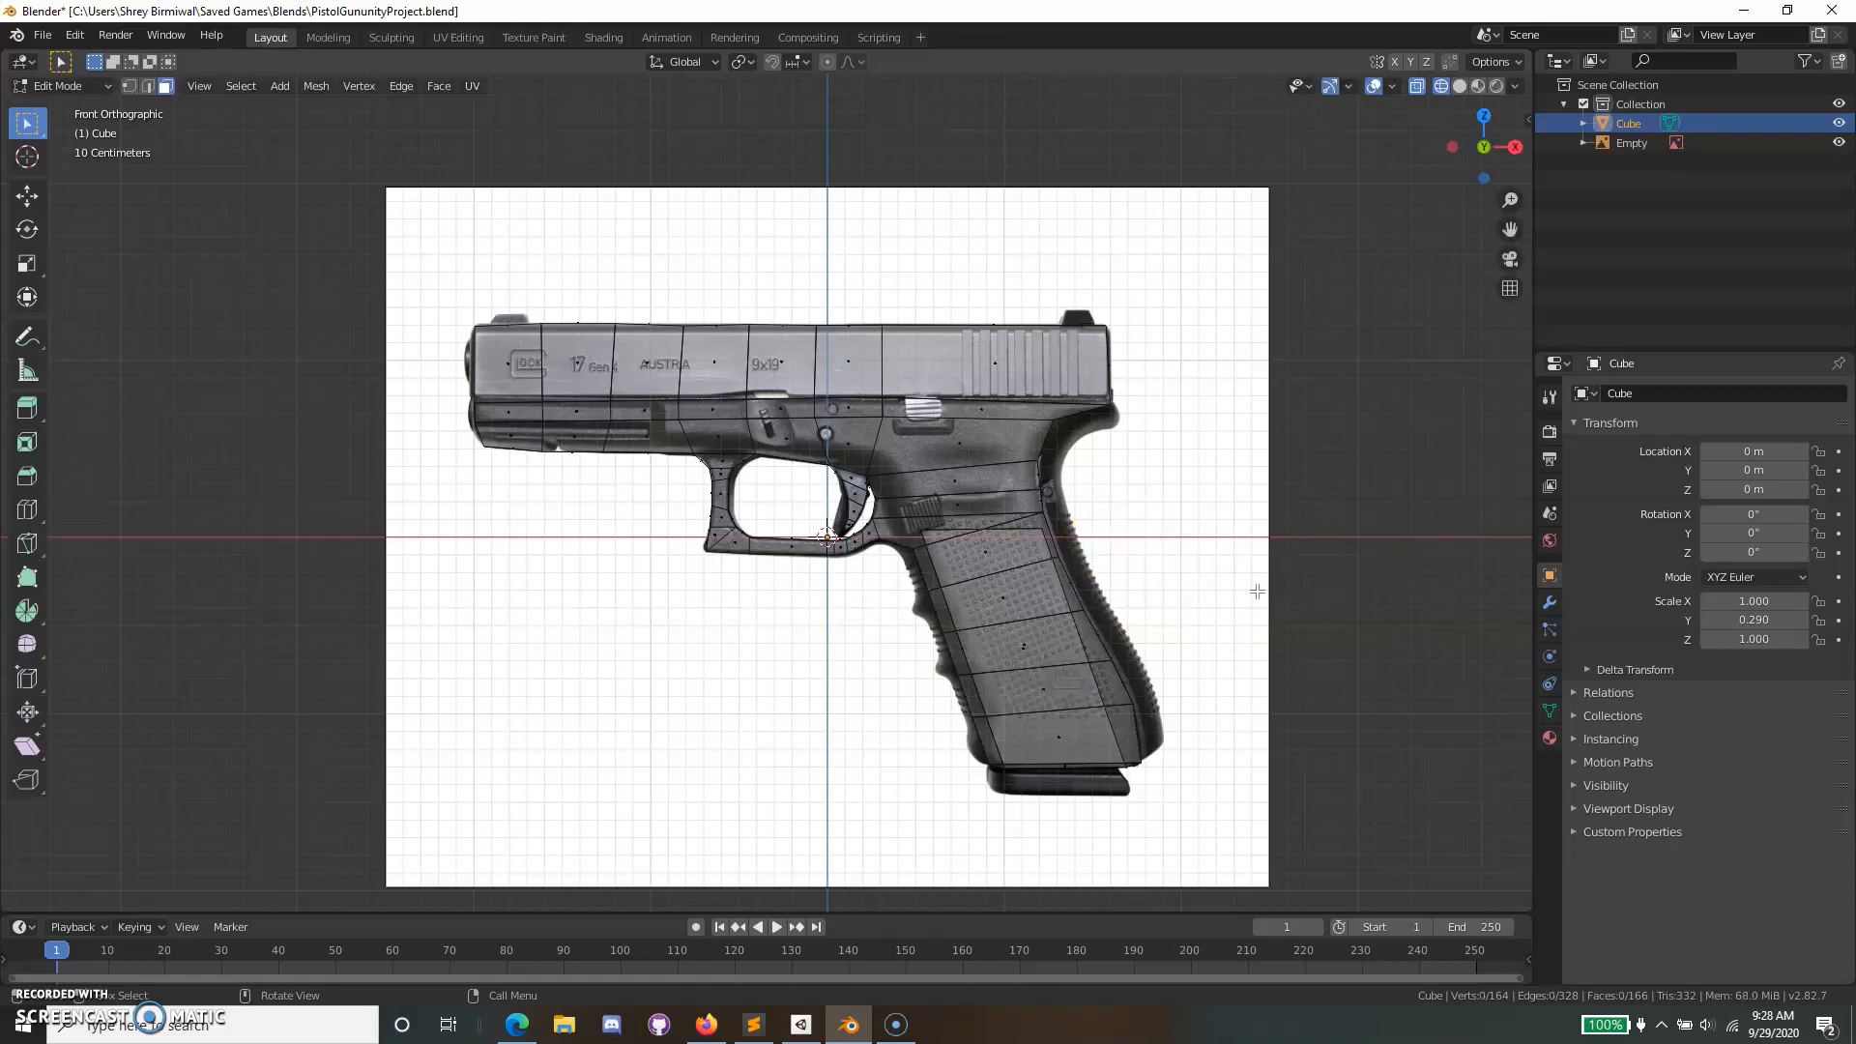
Restore solid shading and inspect the hollow in the grip from underneath.
{"action": "key", "text": "z"}
{"action": "left_click", "coordinate": [1413, 601]}
{"action": "mouse_move", "coordinate": [1234, 762]}
{"action": "middle_mouse_down"}
{"action": "mouse_move", "coordinate": [1187, 621]}
{"action": "mouse_move", "coordinate": [1077, 592]}
{"action": "mouse_move", "coordinate": [858, 667]}
{"action": "mouse_move", "coordinate": [772, 747]}
{"action": "mouse_move", "coordinate": [796, 775]}
{"action": "mouse_move", "coordinate": [948, 568]}
{"action": "mouse_move", "coordinate": [917, 656]}
{"action": "middle_mouse_up"}
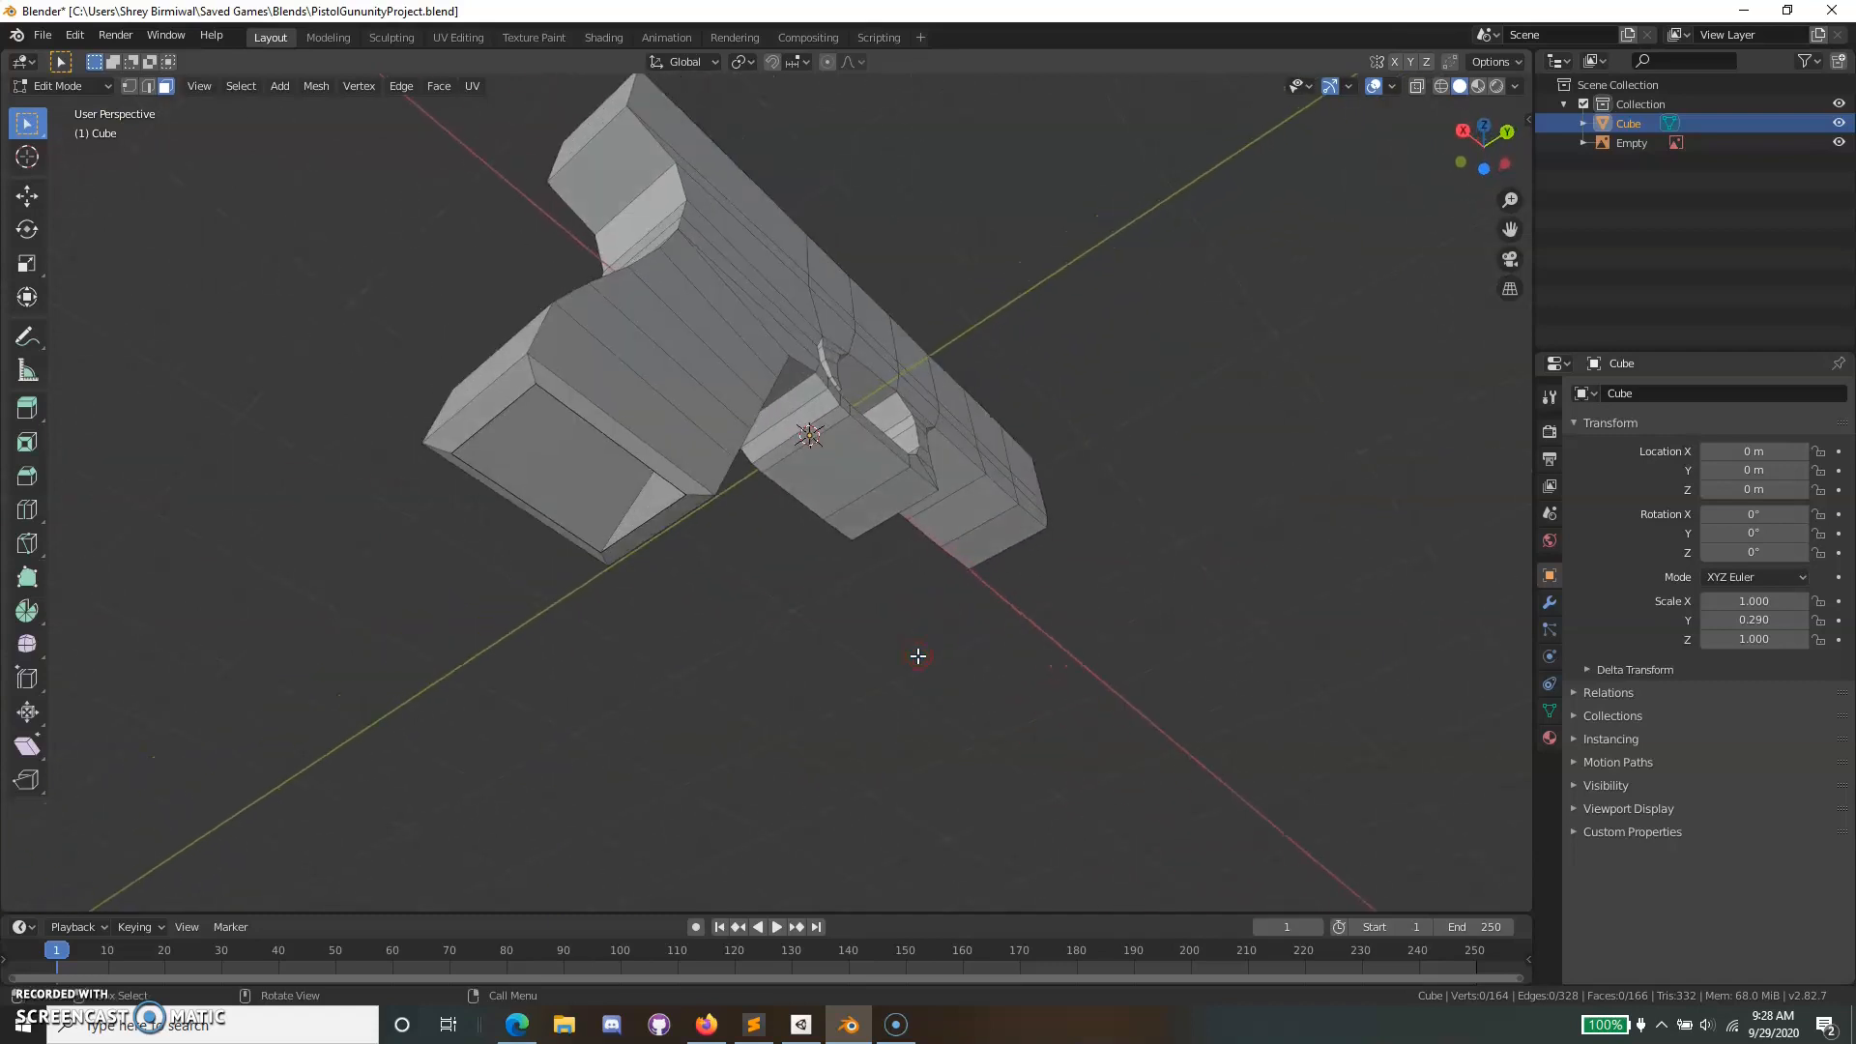
Return to the front view, switch the pistol to Object Mode and deselect all objects.
{"action": "key", "text": "KP_1"}
{"action": "scroll", "coordinate": [1061, 422], "scroll_direction": "up", "scroll_amount": 3}
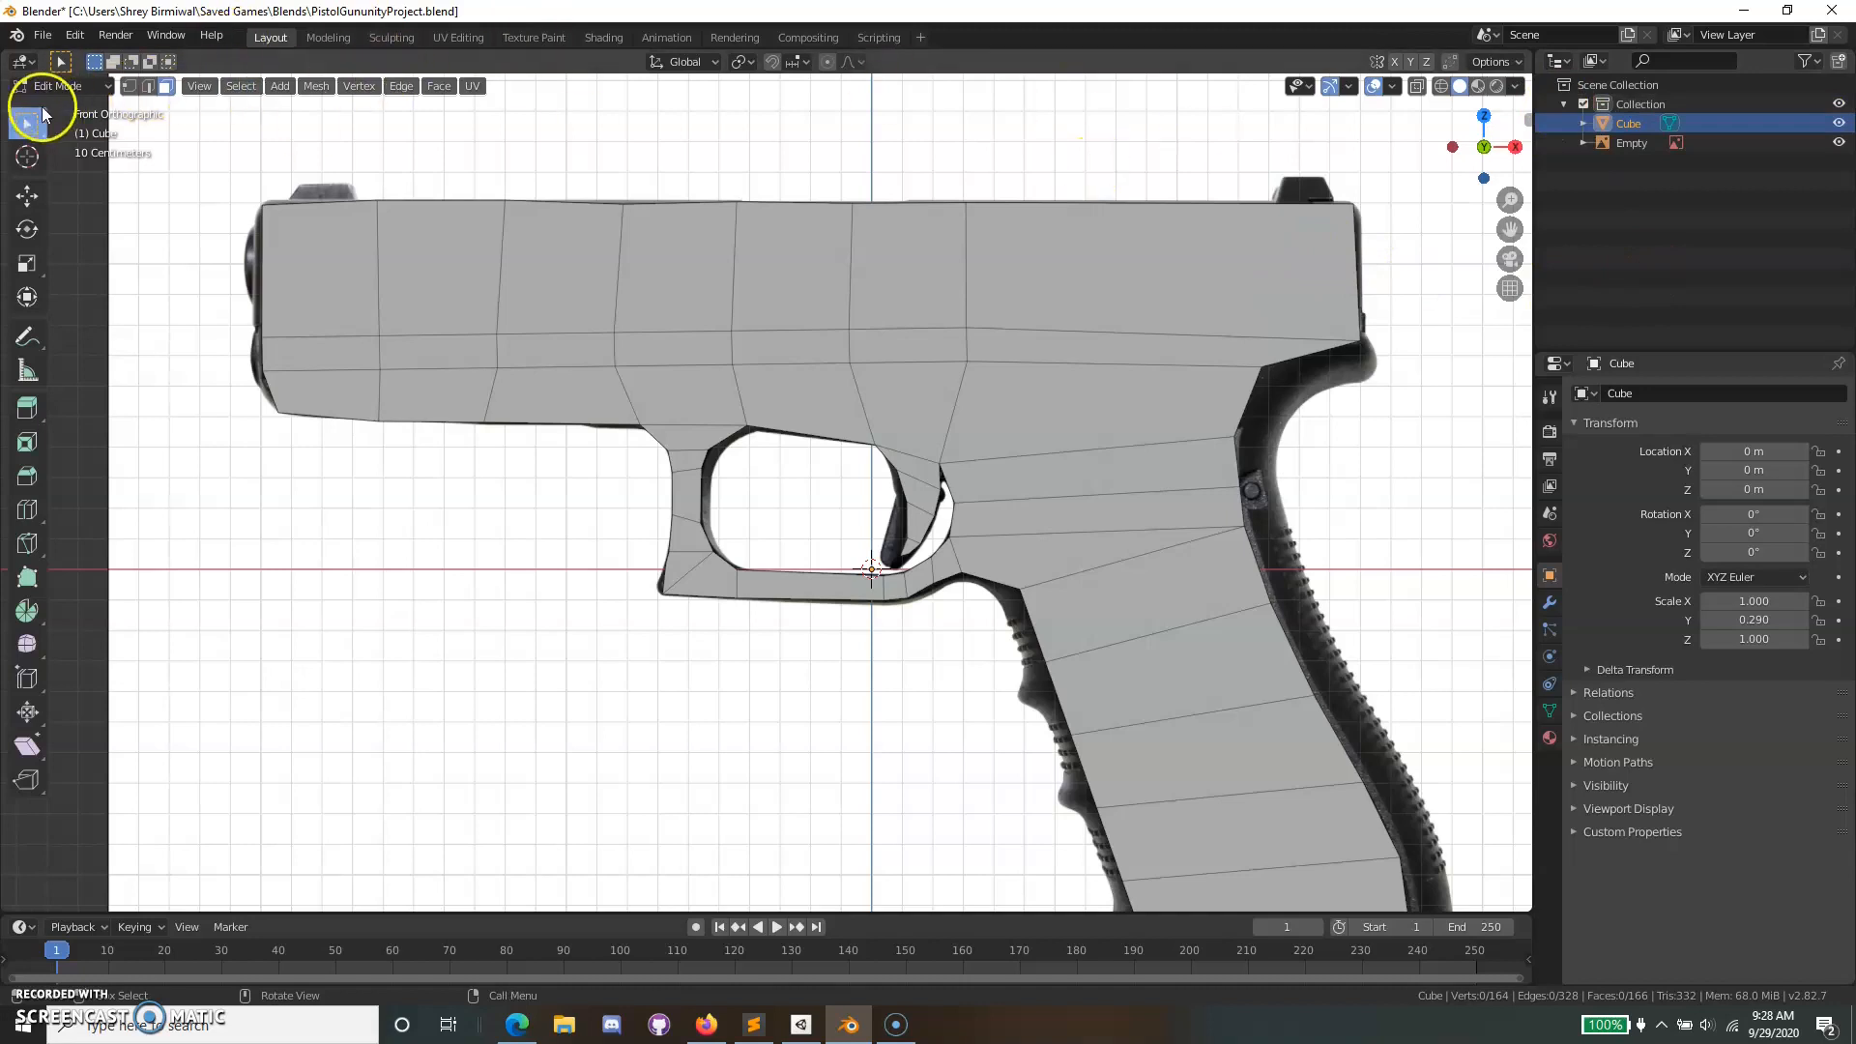
{"action": "left_click", "coordinate": [77, 91]}
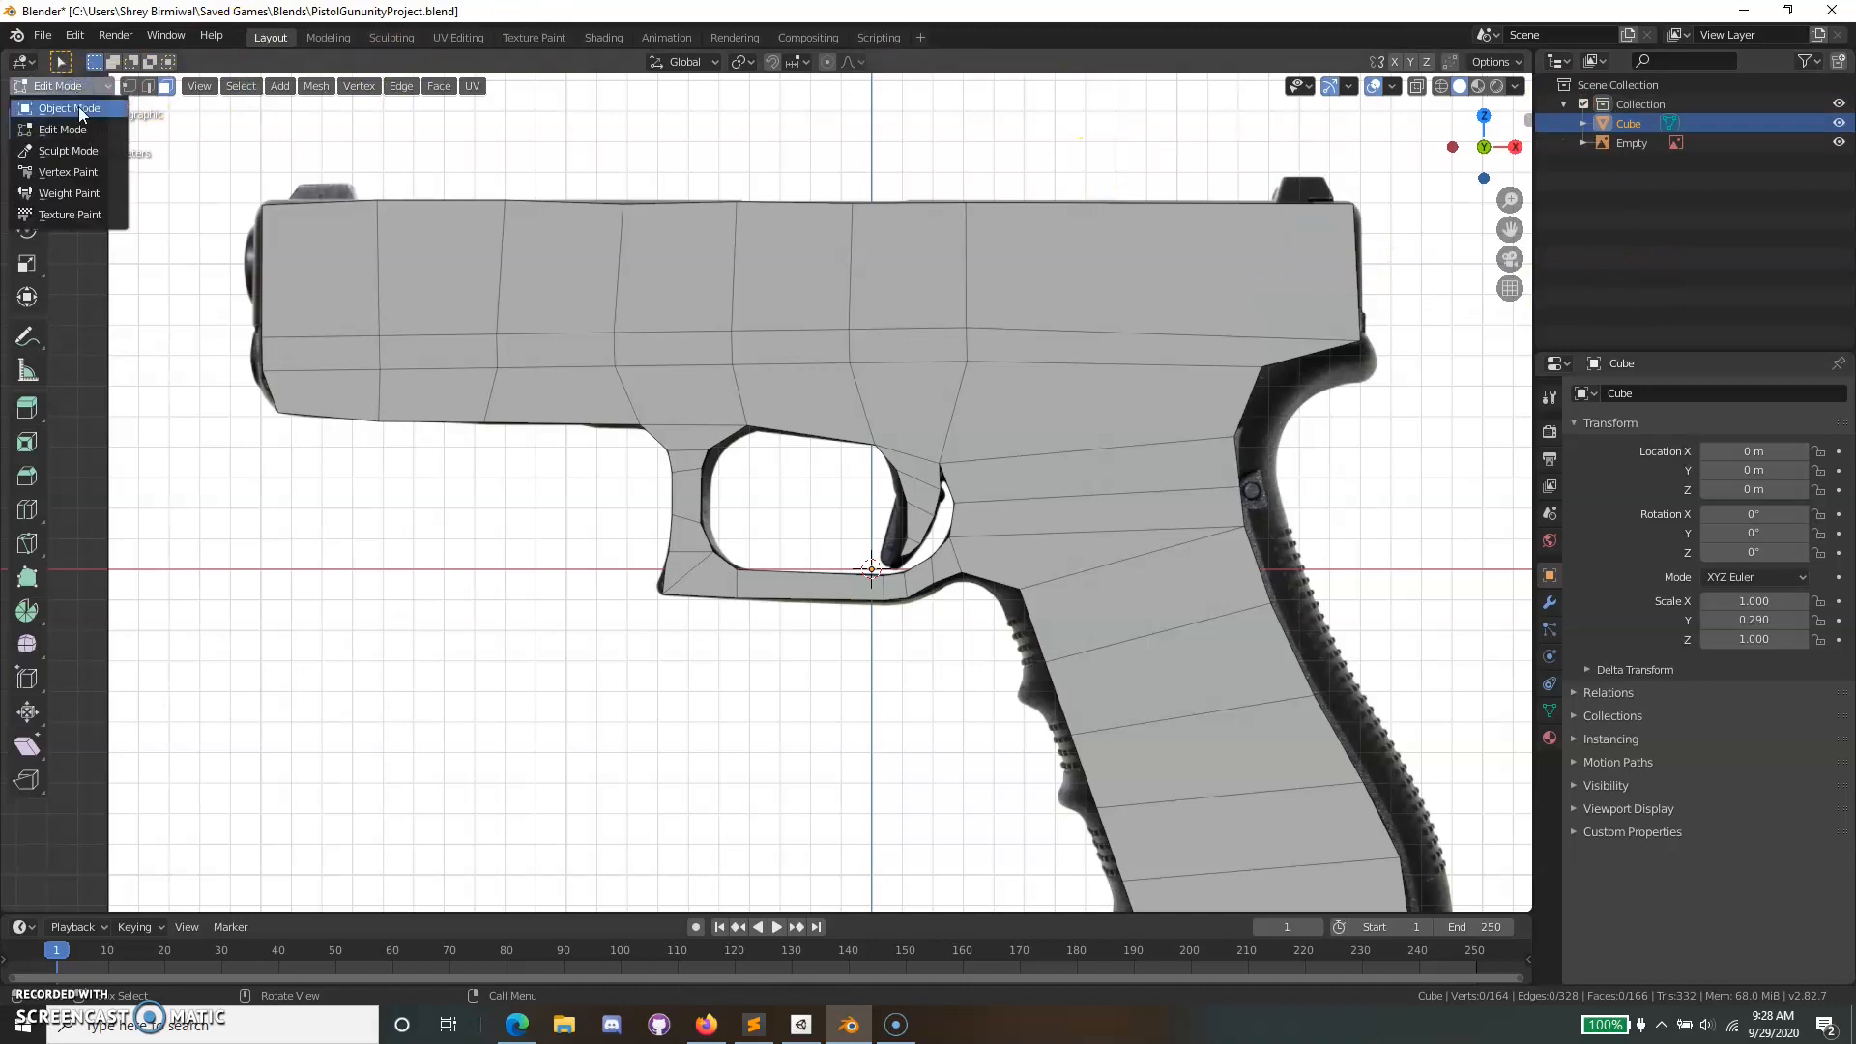
{"action": "left_click", "coordinate": [78, 108]}
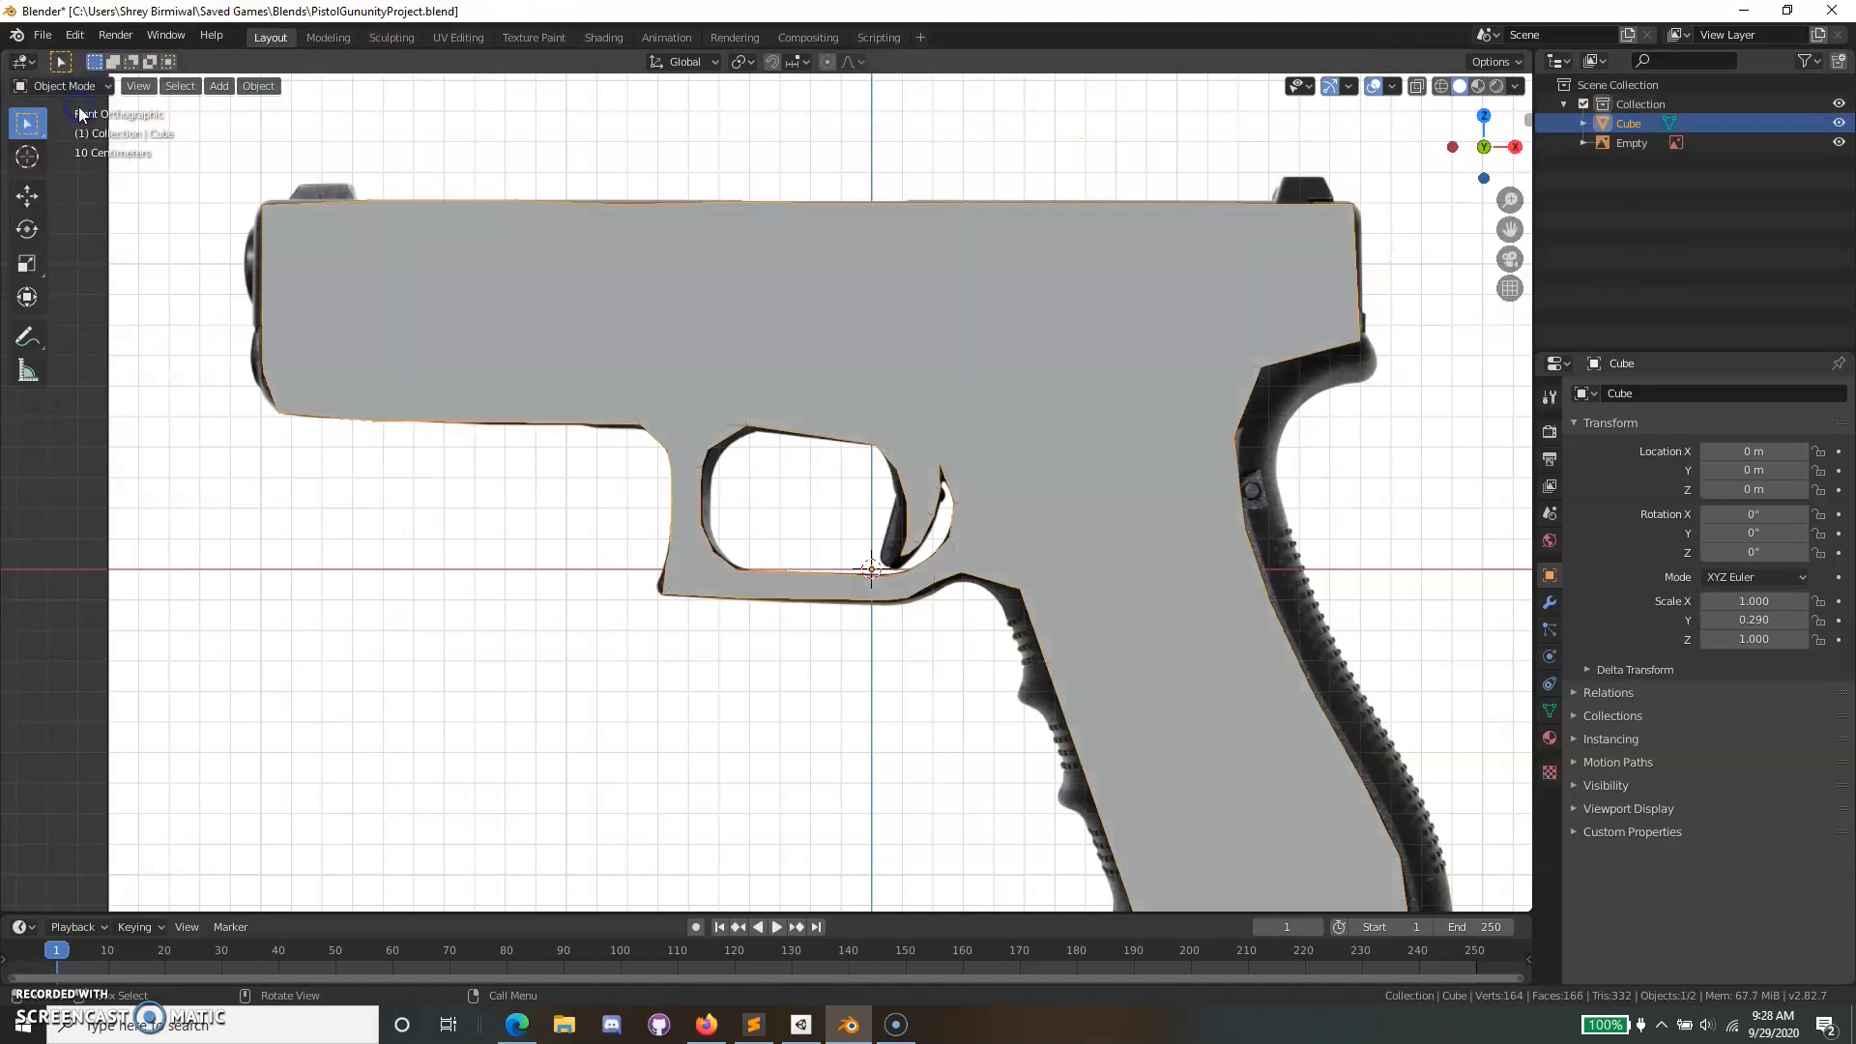
{"action": "left_click", "coordinate": [1625, 193]}
{"action": "right_click", "coordinate": [1593, 174]}
{"action": "right_click", "coordinate": [1717, 185]}
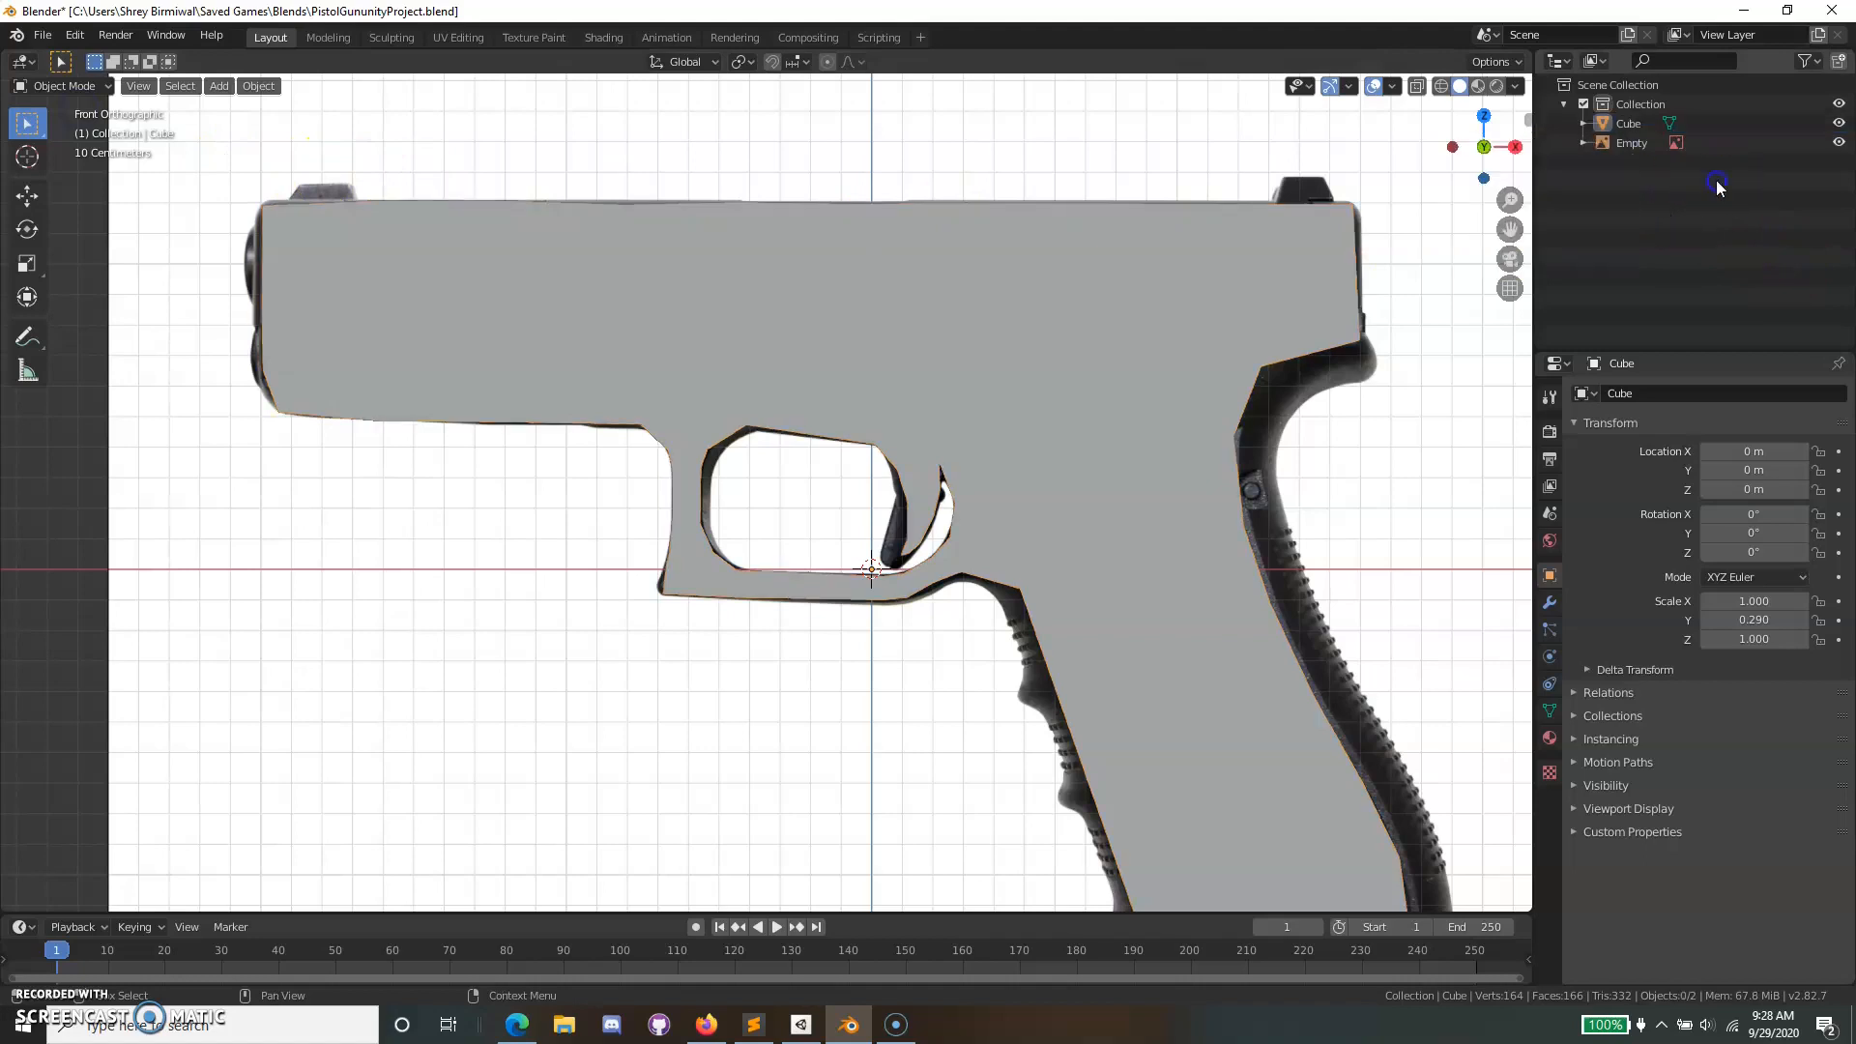
Add a cube mesh at the scene's origin as a new object.
{"action": "right_click", "coordinate": [1598, 194]}
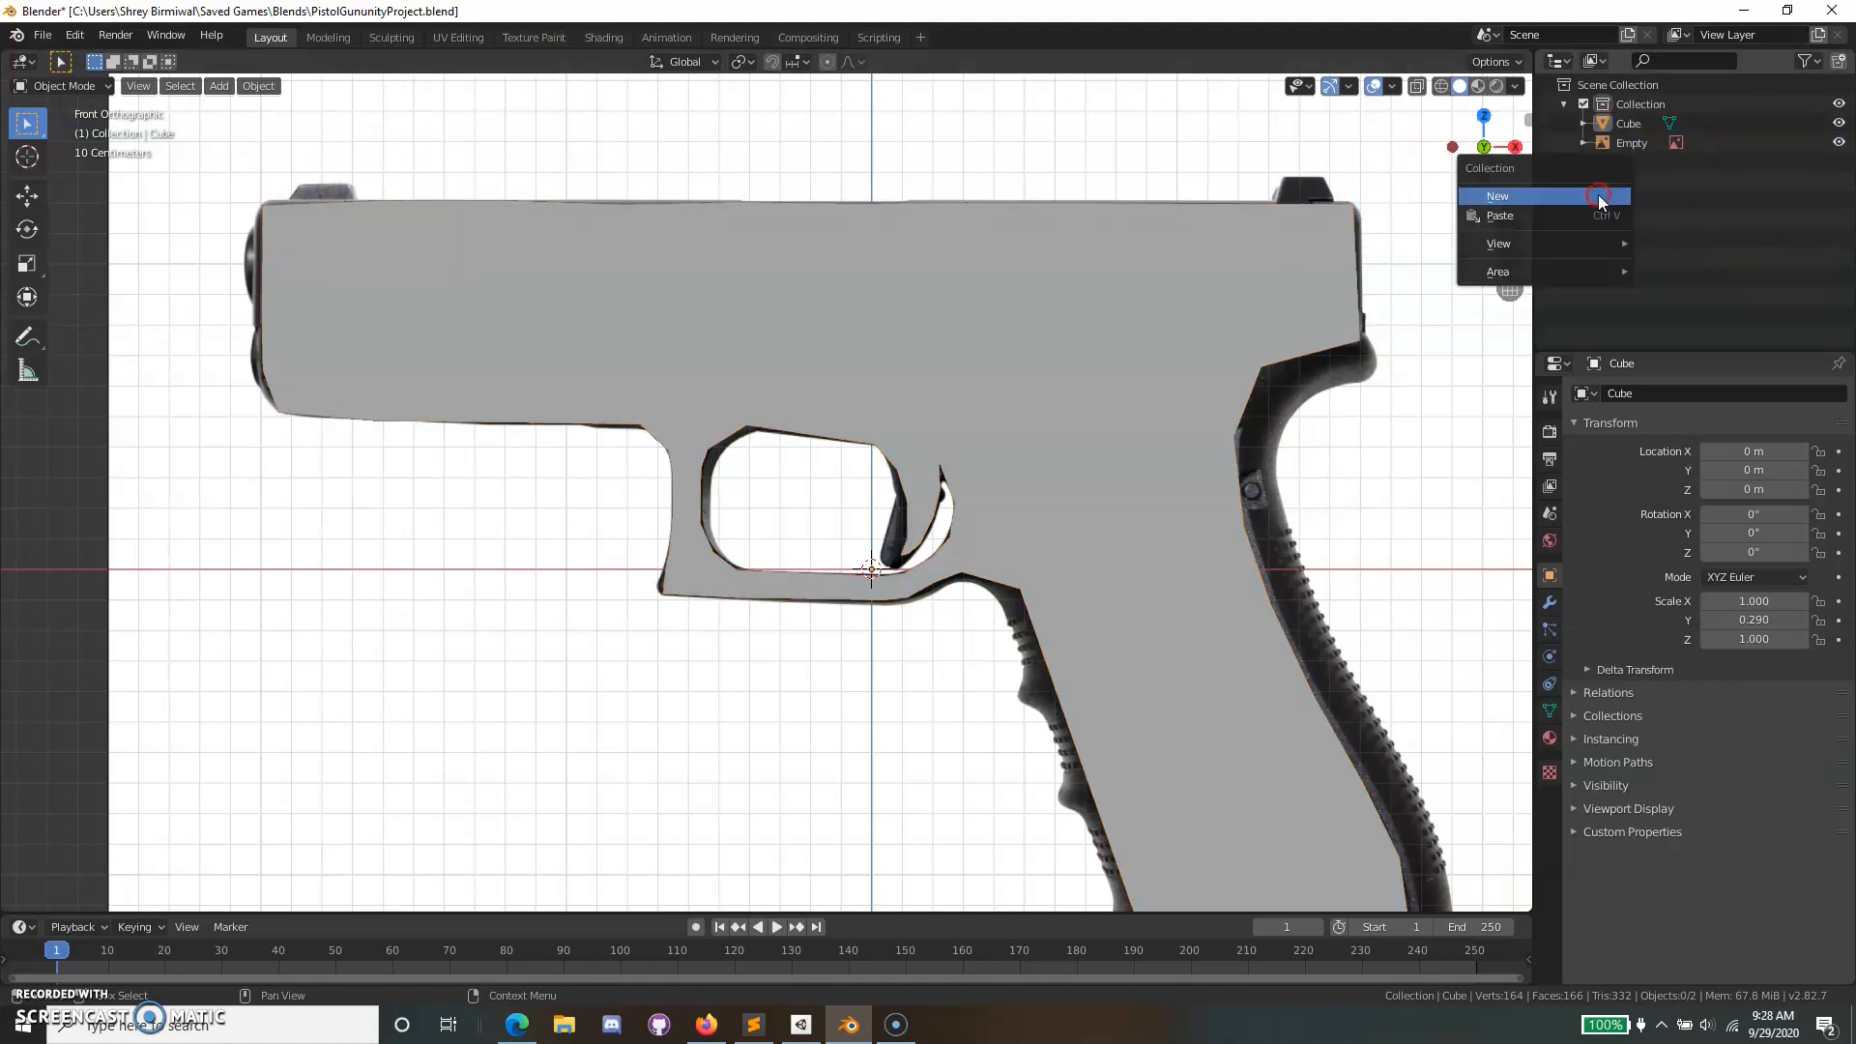
{"action": "left_click", "coordinate": [222, 87]}
{"action": "mouse_move", "coordinate": [265, 112]}
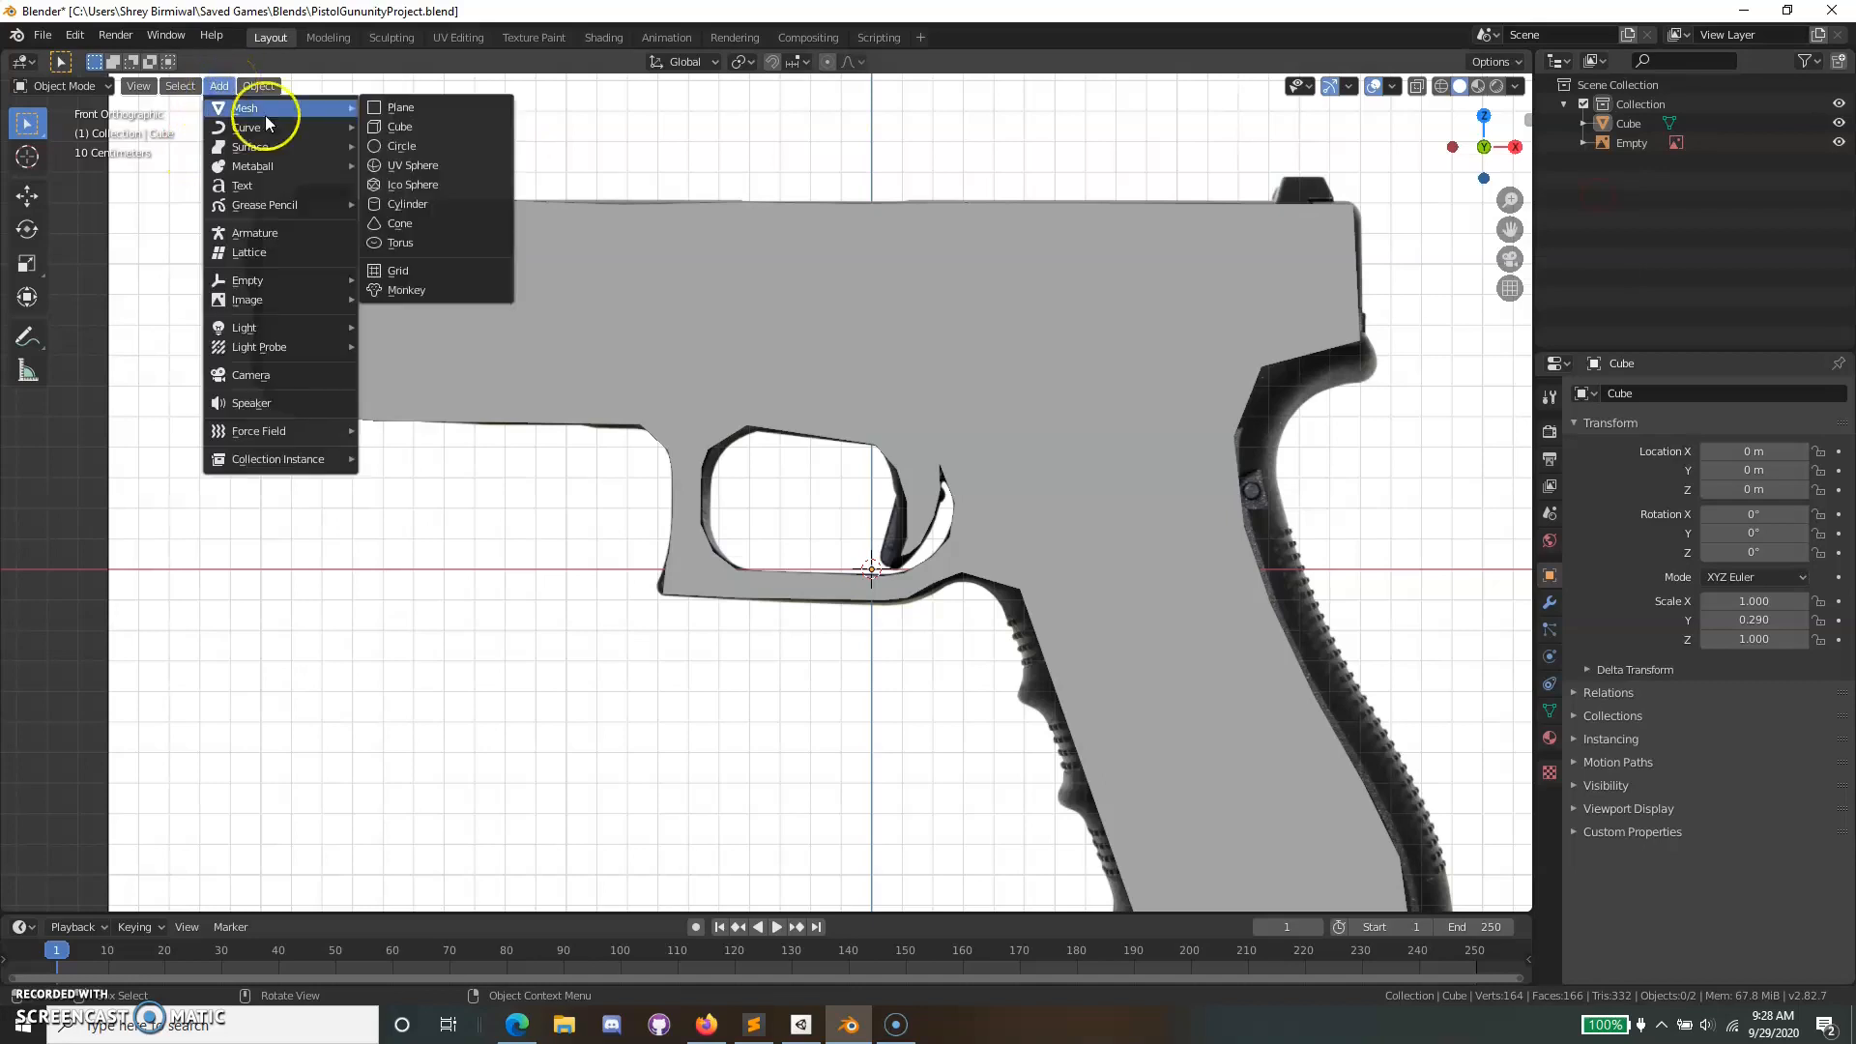
{"action": "left_click", "coordinate": [432, 124]}
{"action": "scroll", "coordinate": [926, 361], "scroll_direction": "down", "scroll_amount": 4}
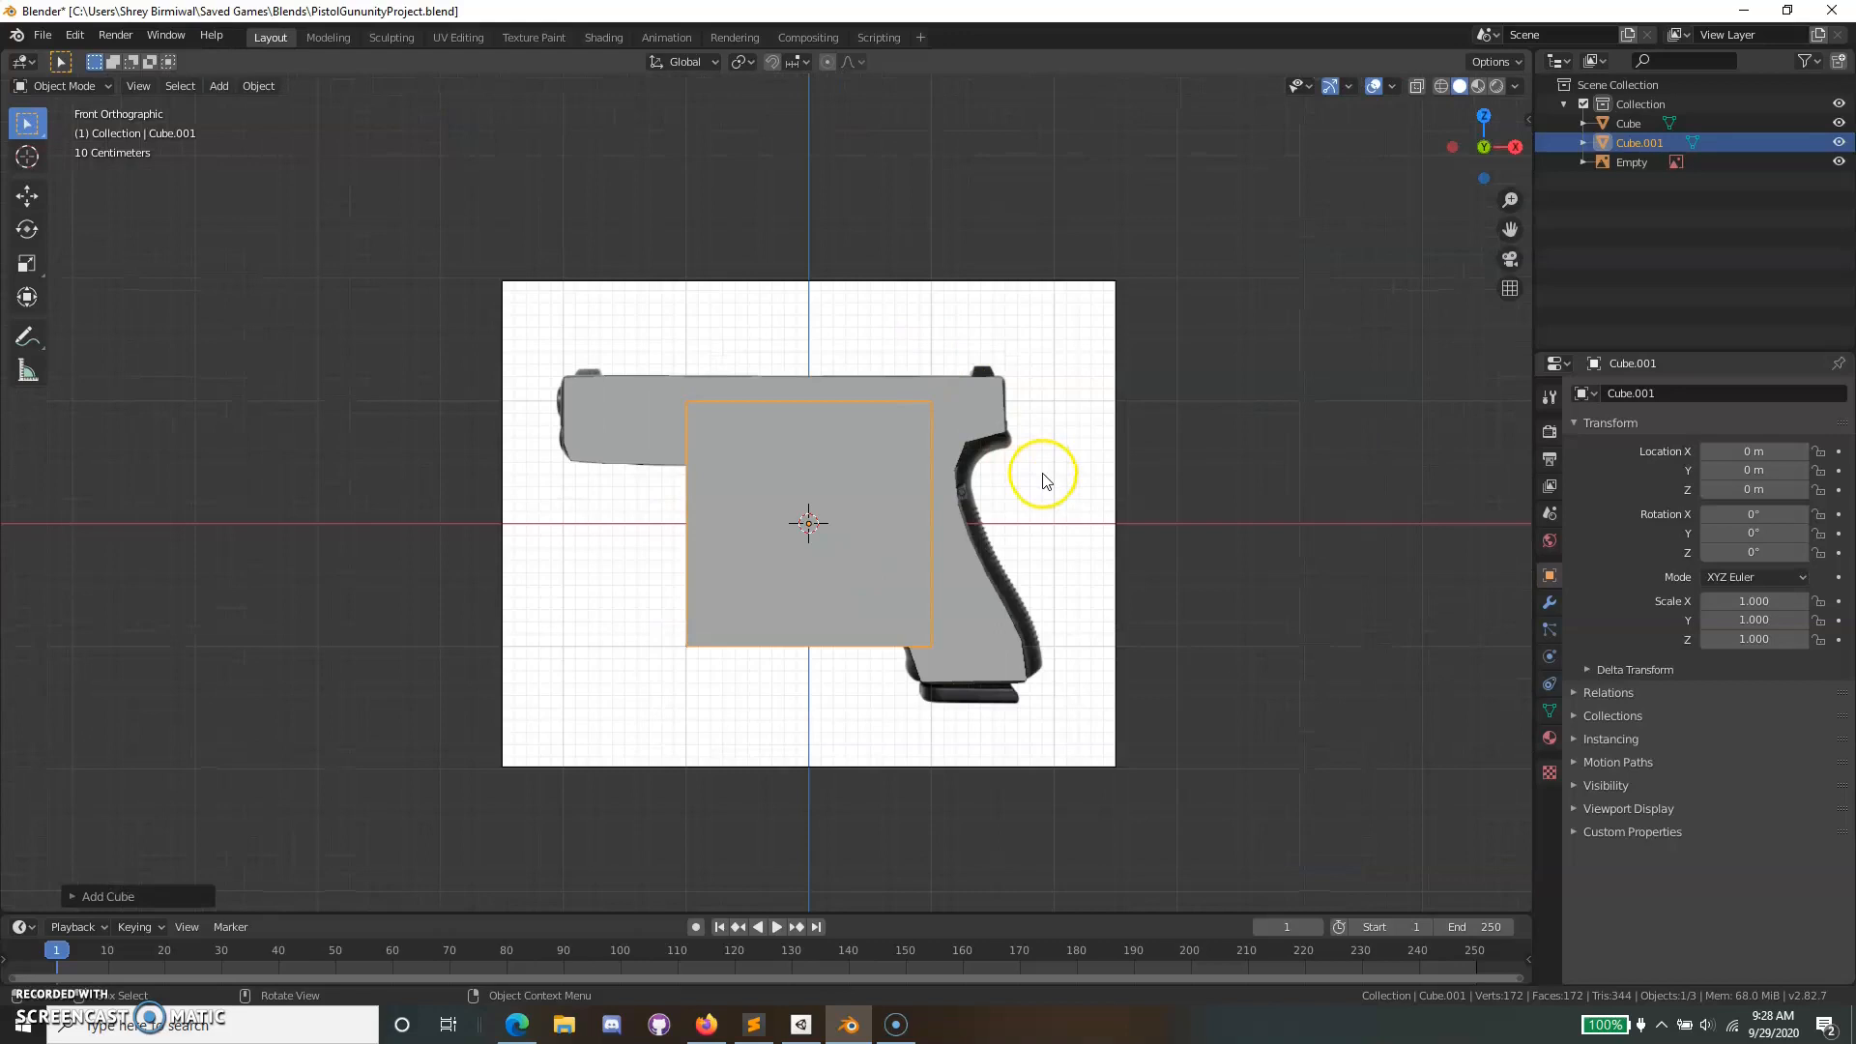
Scale the new cube down uniformly to about 0.373 and move it over the lower grip, about X 1.35 m and Z -0.91 m.
{"action": "key", "text": "s"}
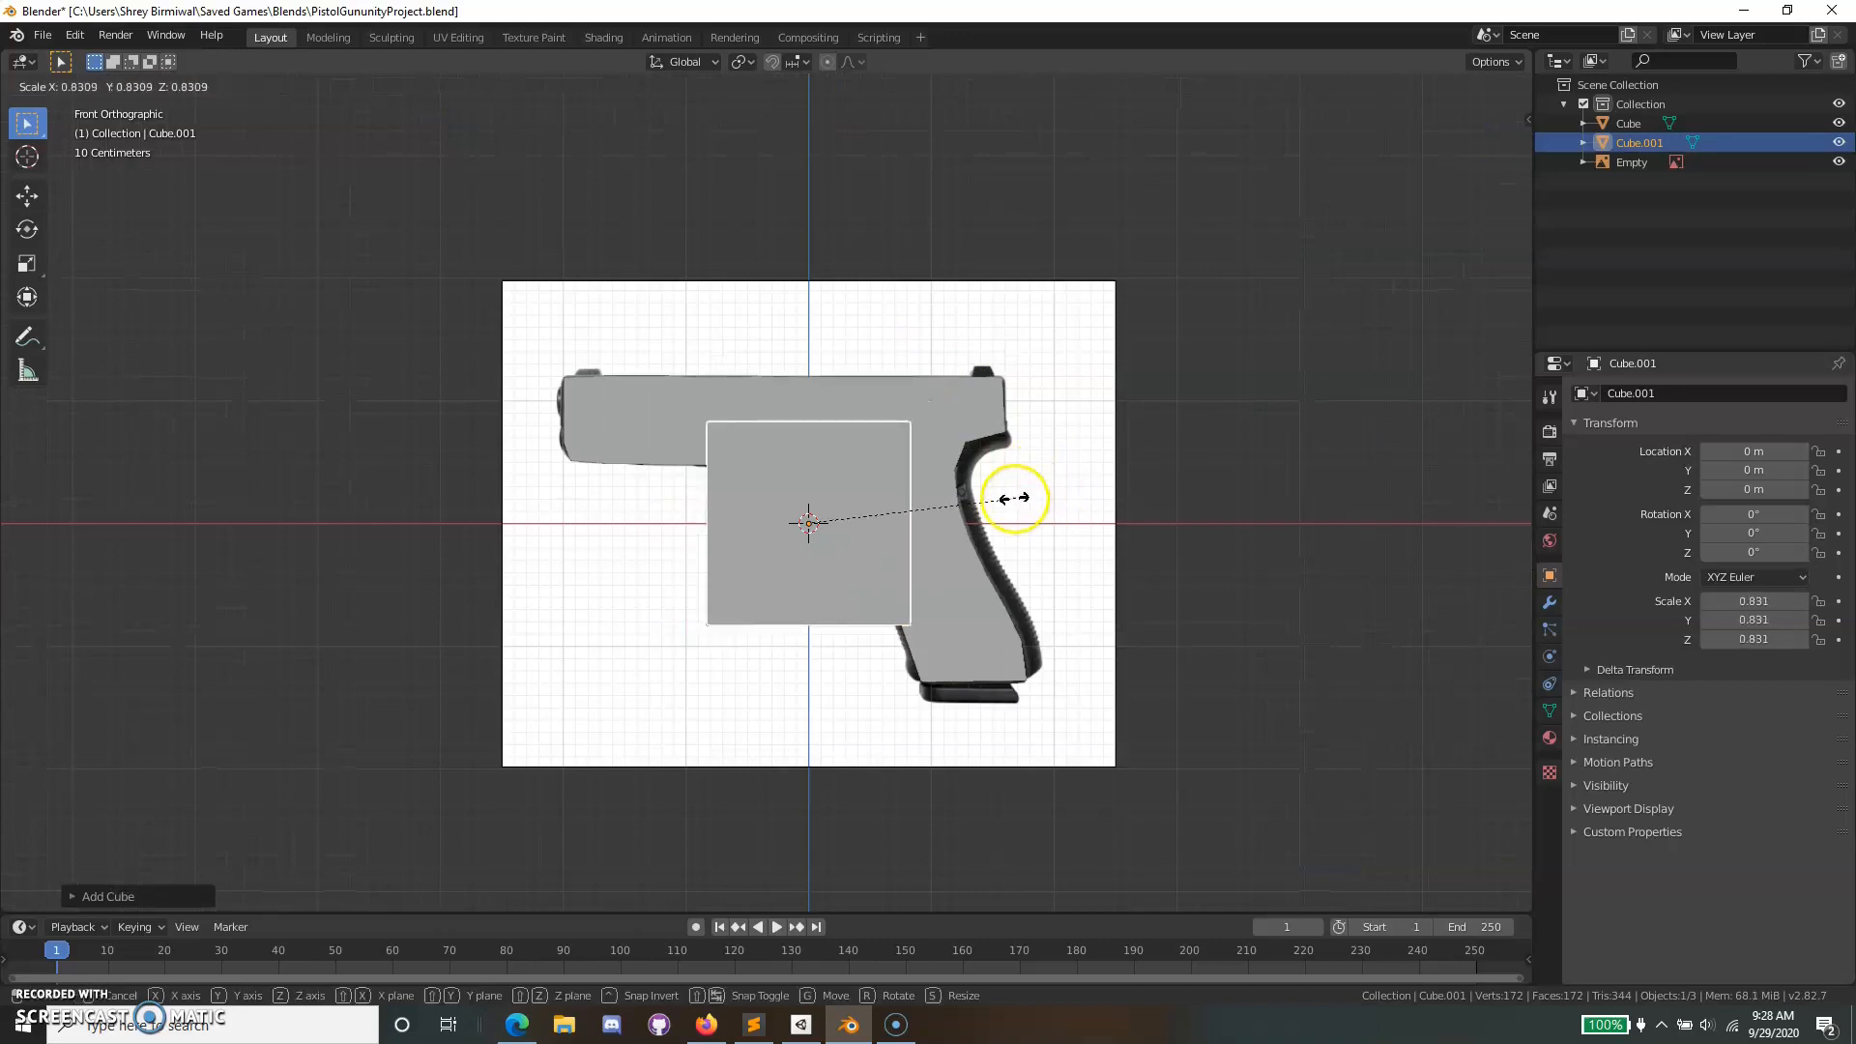
{"action": "left_click", "coordinate": [902, 512]}
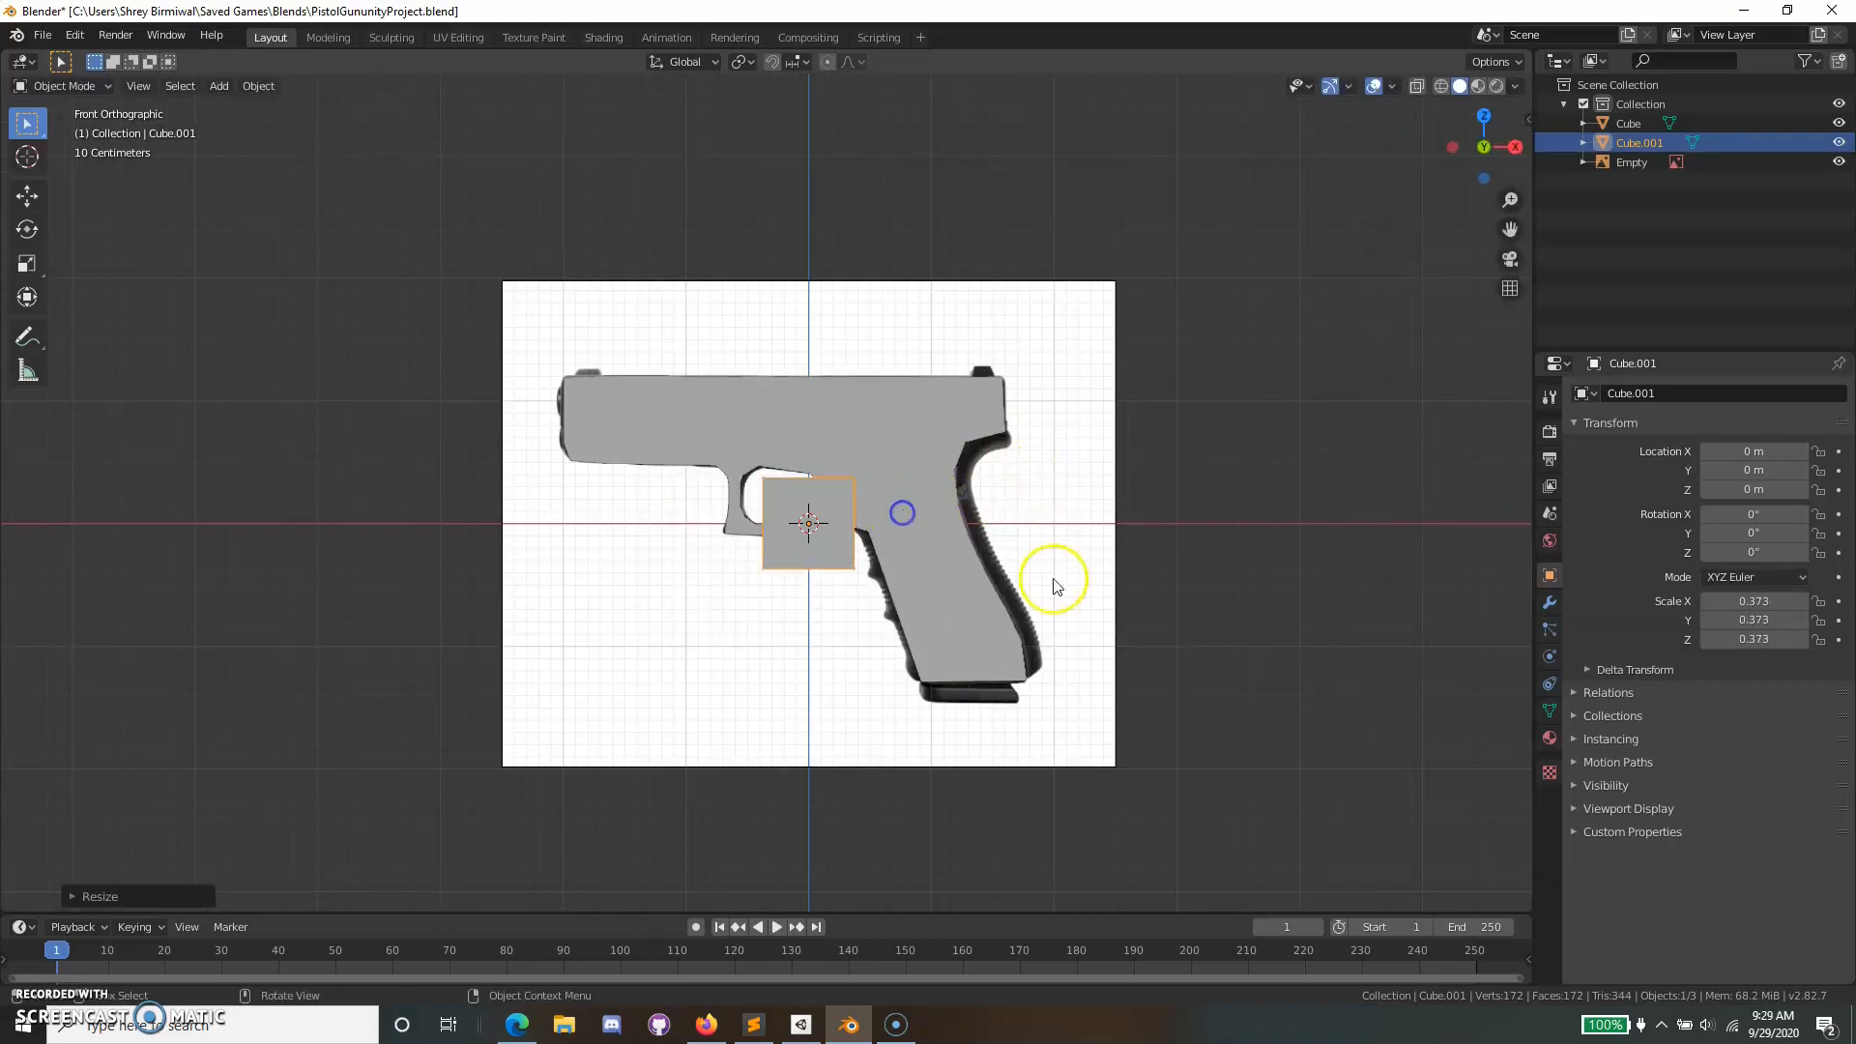
{"action": "key", "text": "g"}
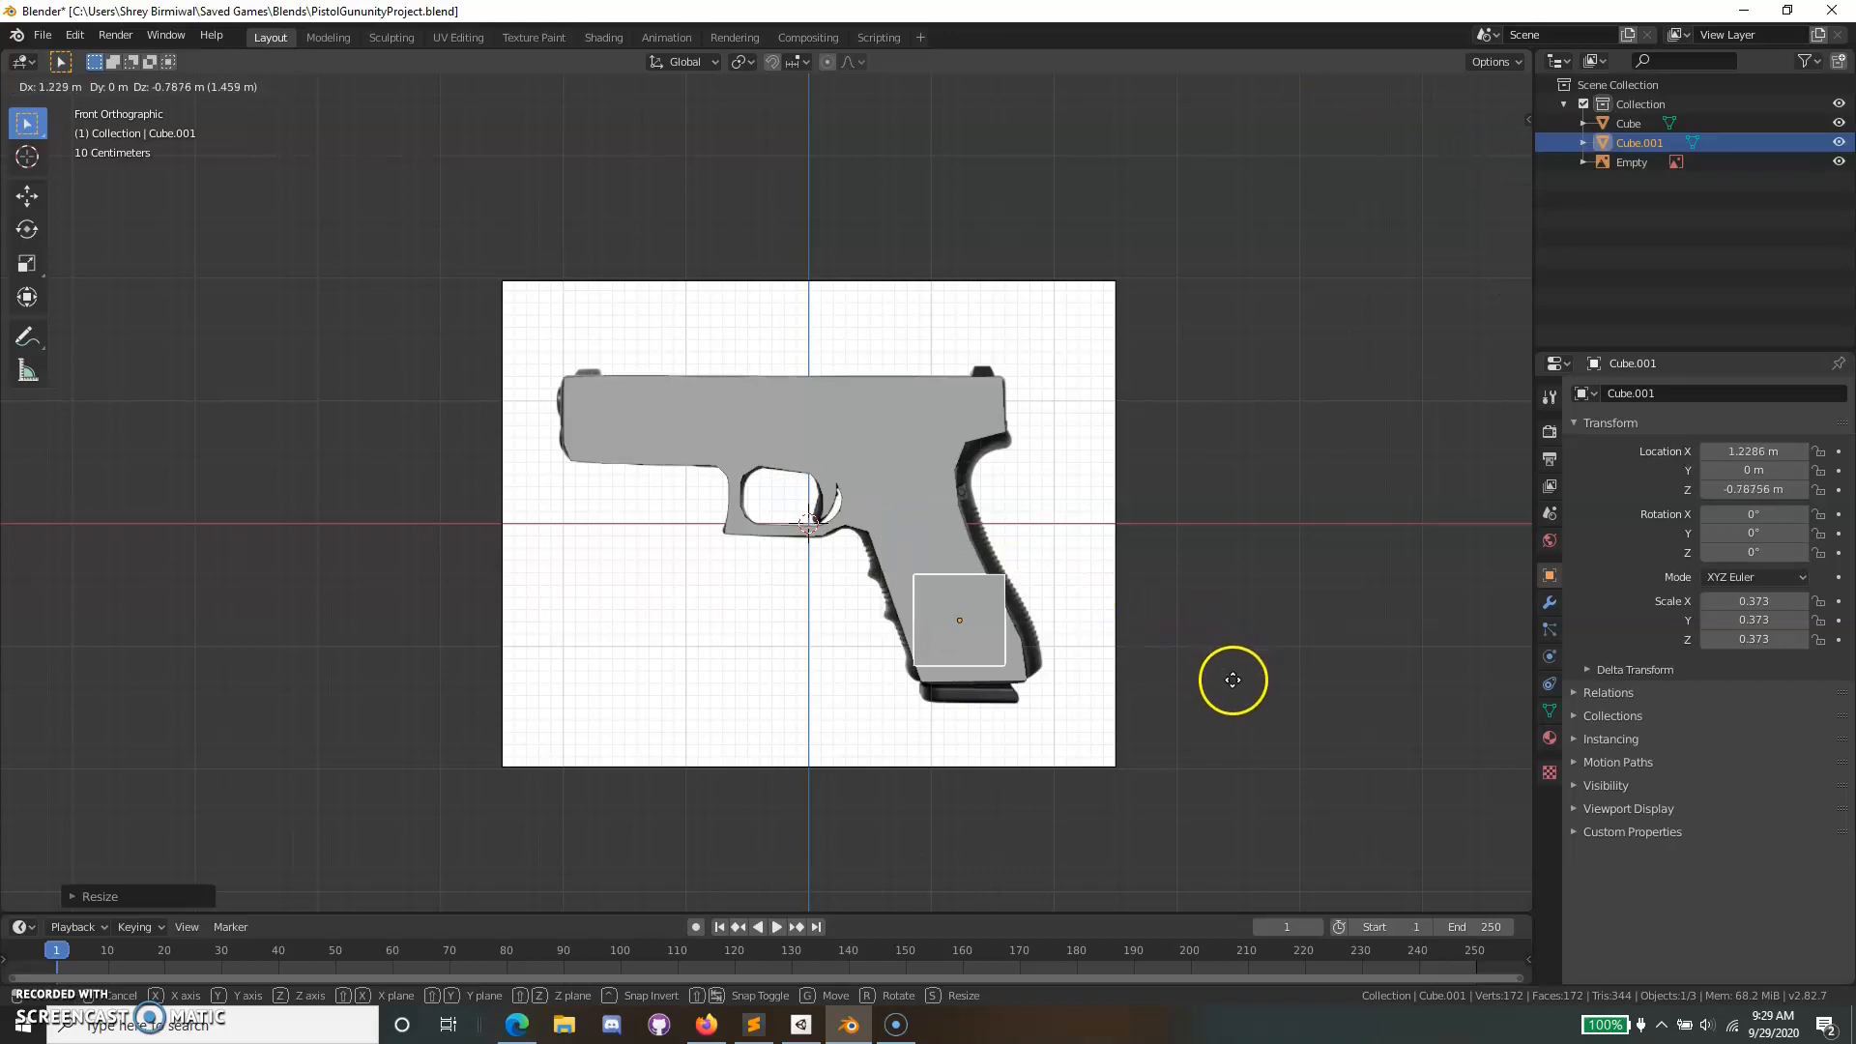
{"action": "left_click", "coordinate": [1247, 695]}
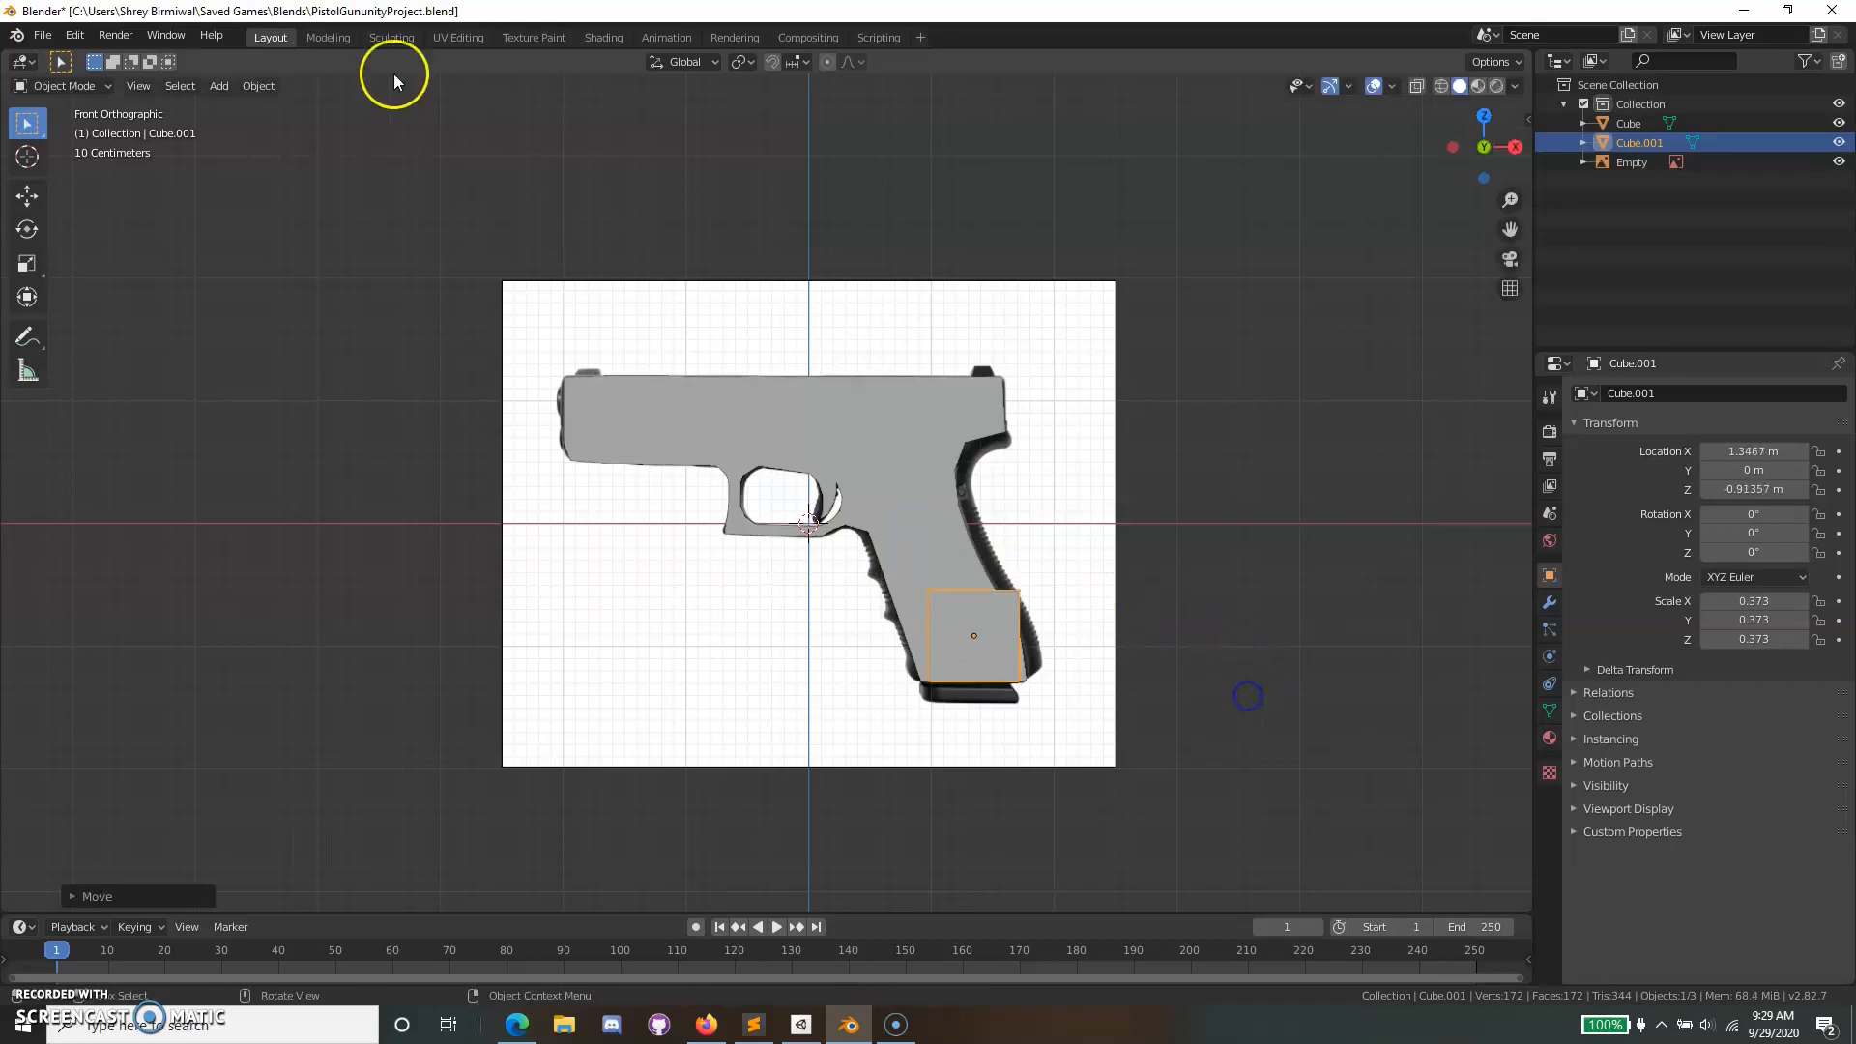
Put the cube in Edit Mode with wireframe shading so it can be compared with the grip in the reference image.
{"action": "left_click", "coordinate": [70, 92]}
{"action": "left_click", "coordinate": [91, 124]}
{"action": "scroll", "coordinate": [956, 522], "scroll_direction": "up", "scroll_amount": 3}
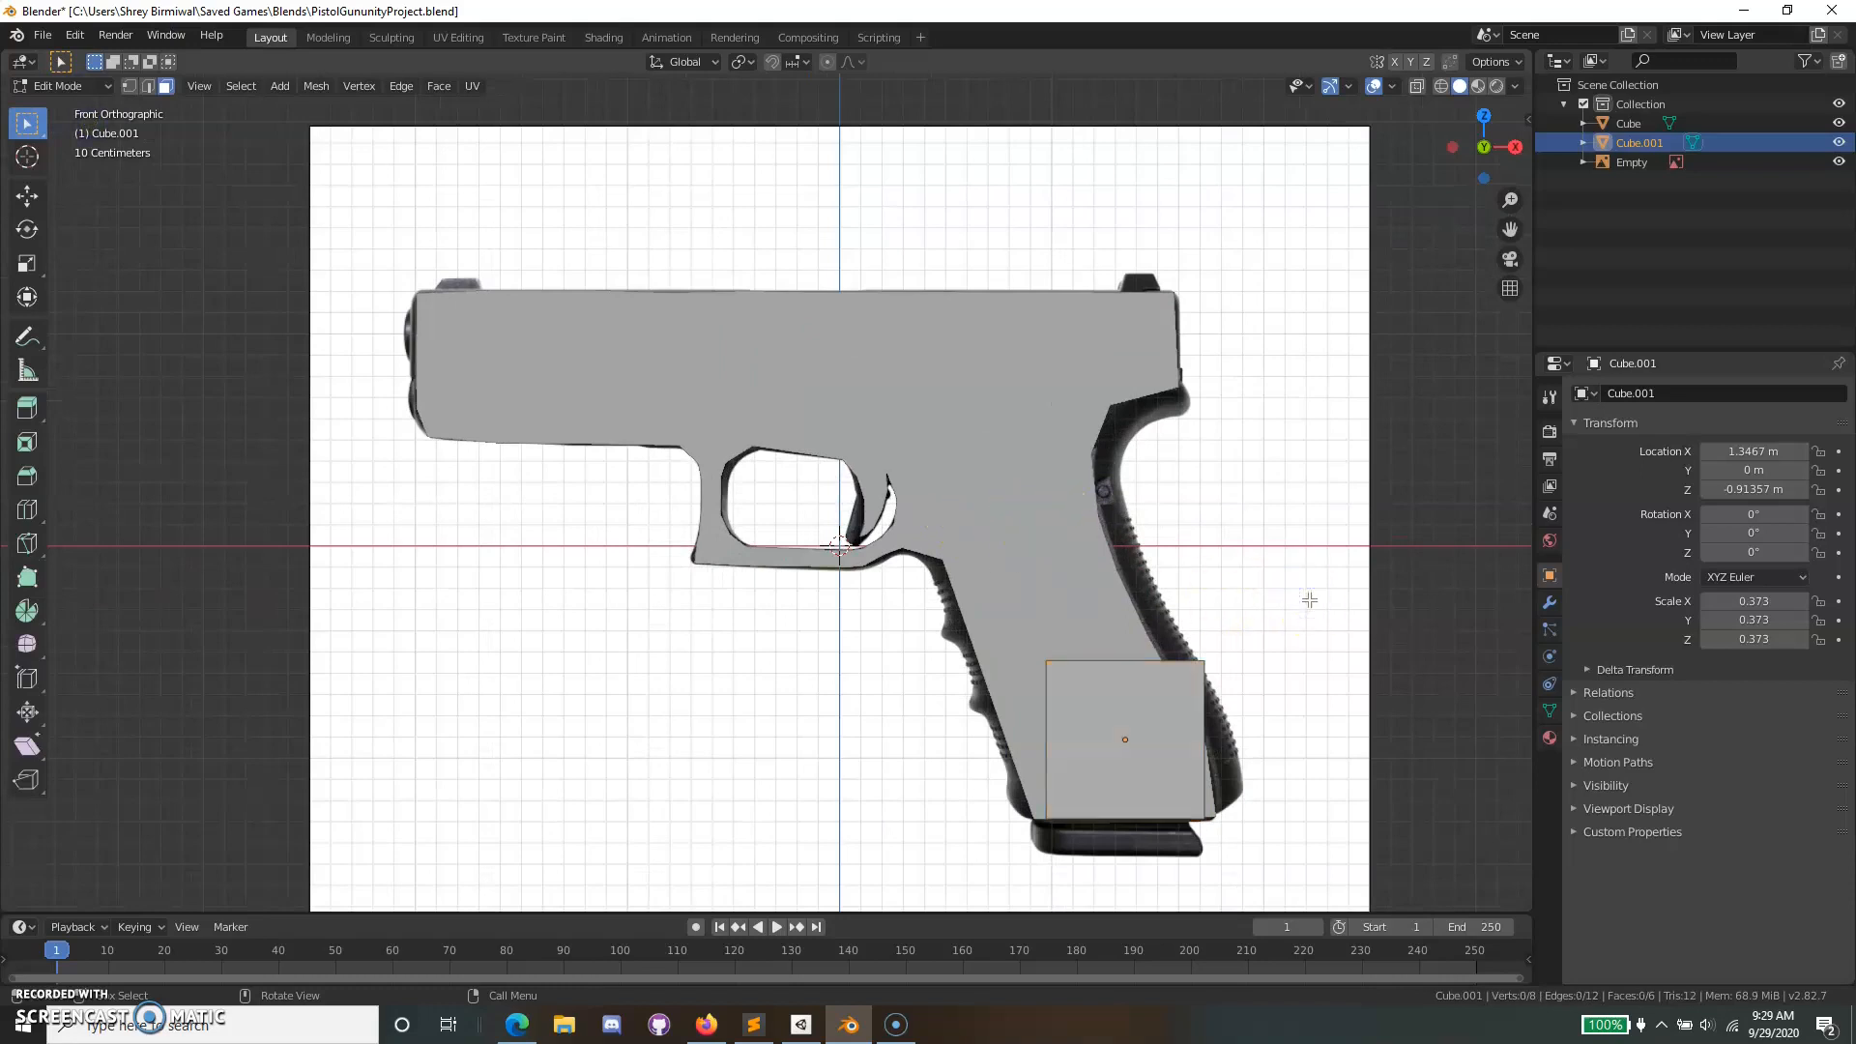
{"action": "key", "text": "z"}
{"action": "key", "text": "2"}
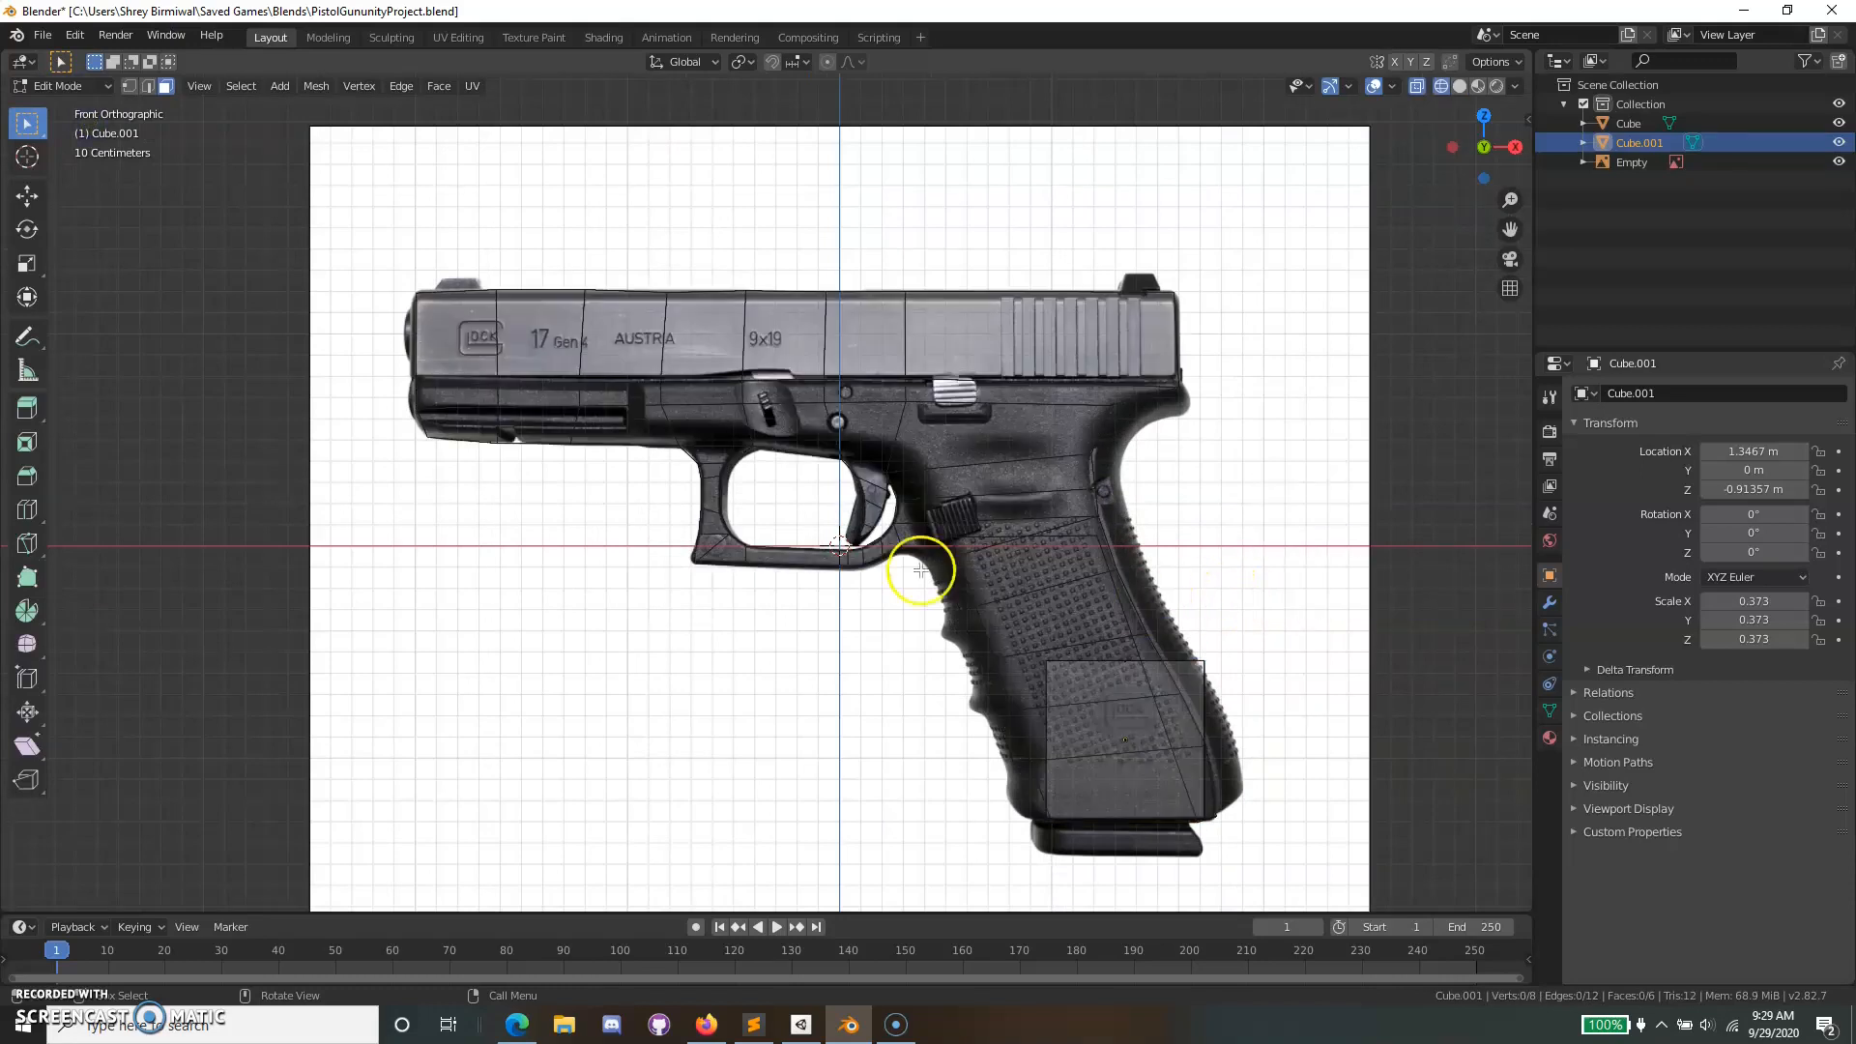
{"action": "middle_click_drag", "start_coordinate": [1270, 644], "coordinate": [973, 484], "text": "shift"}
{"action": "scroll", "coordinate": [960, 518], "scroll_direction": "up", "scroll_amount": 5}
{"action": "scroll", "coordinate": [960, 518], "scroll_direction": "down", "scroll_amount": 3}
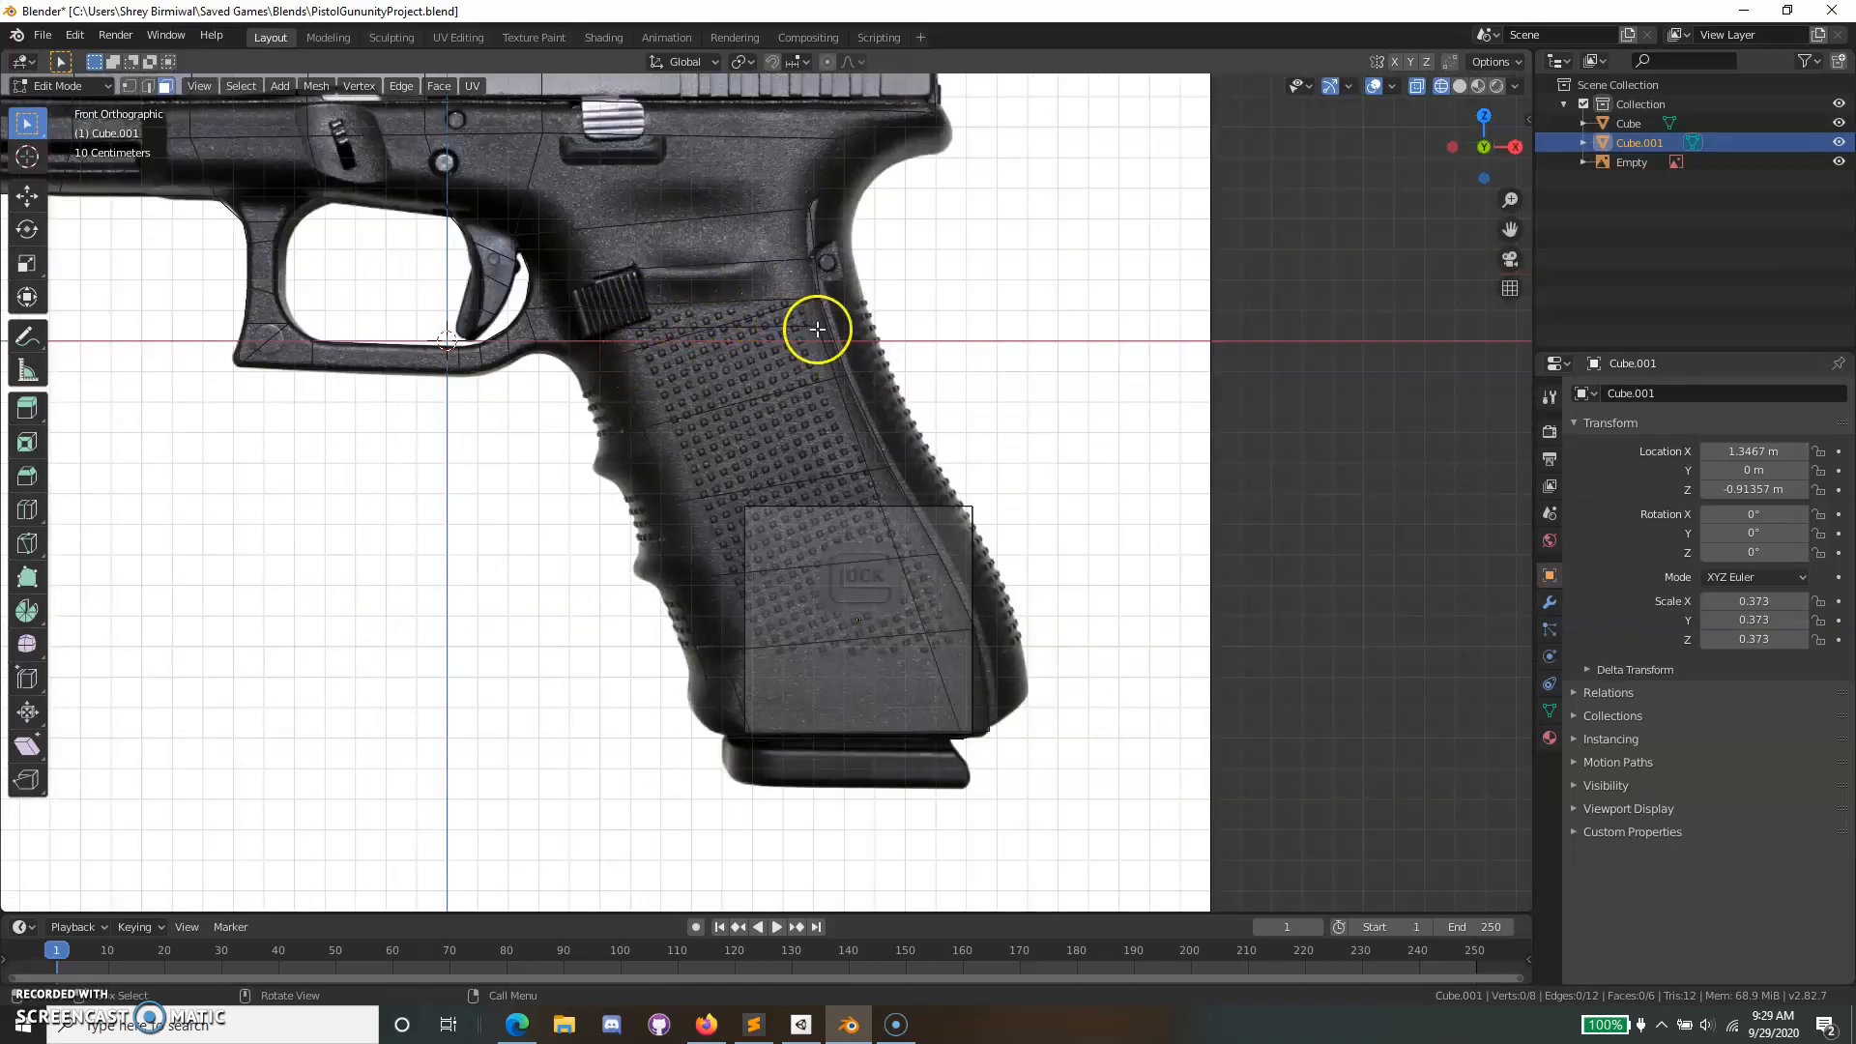
{"action": "scroll", "coordinate": [817, 329], "scroll_direction": "up", "scroll_amount": 4}
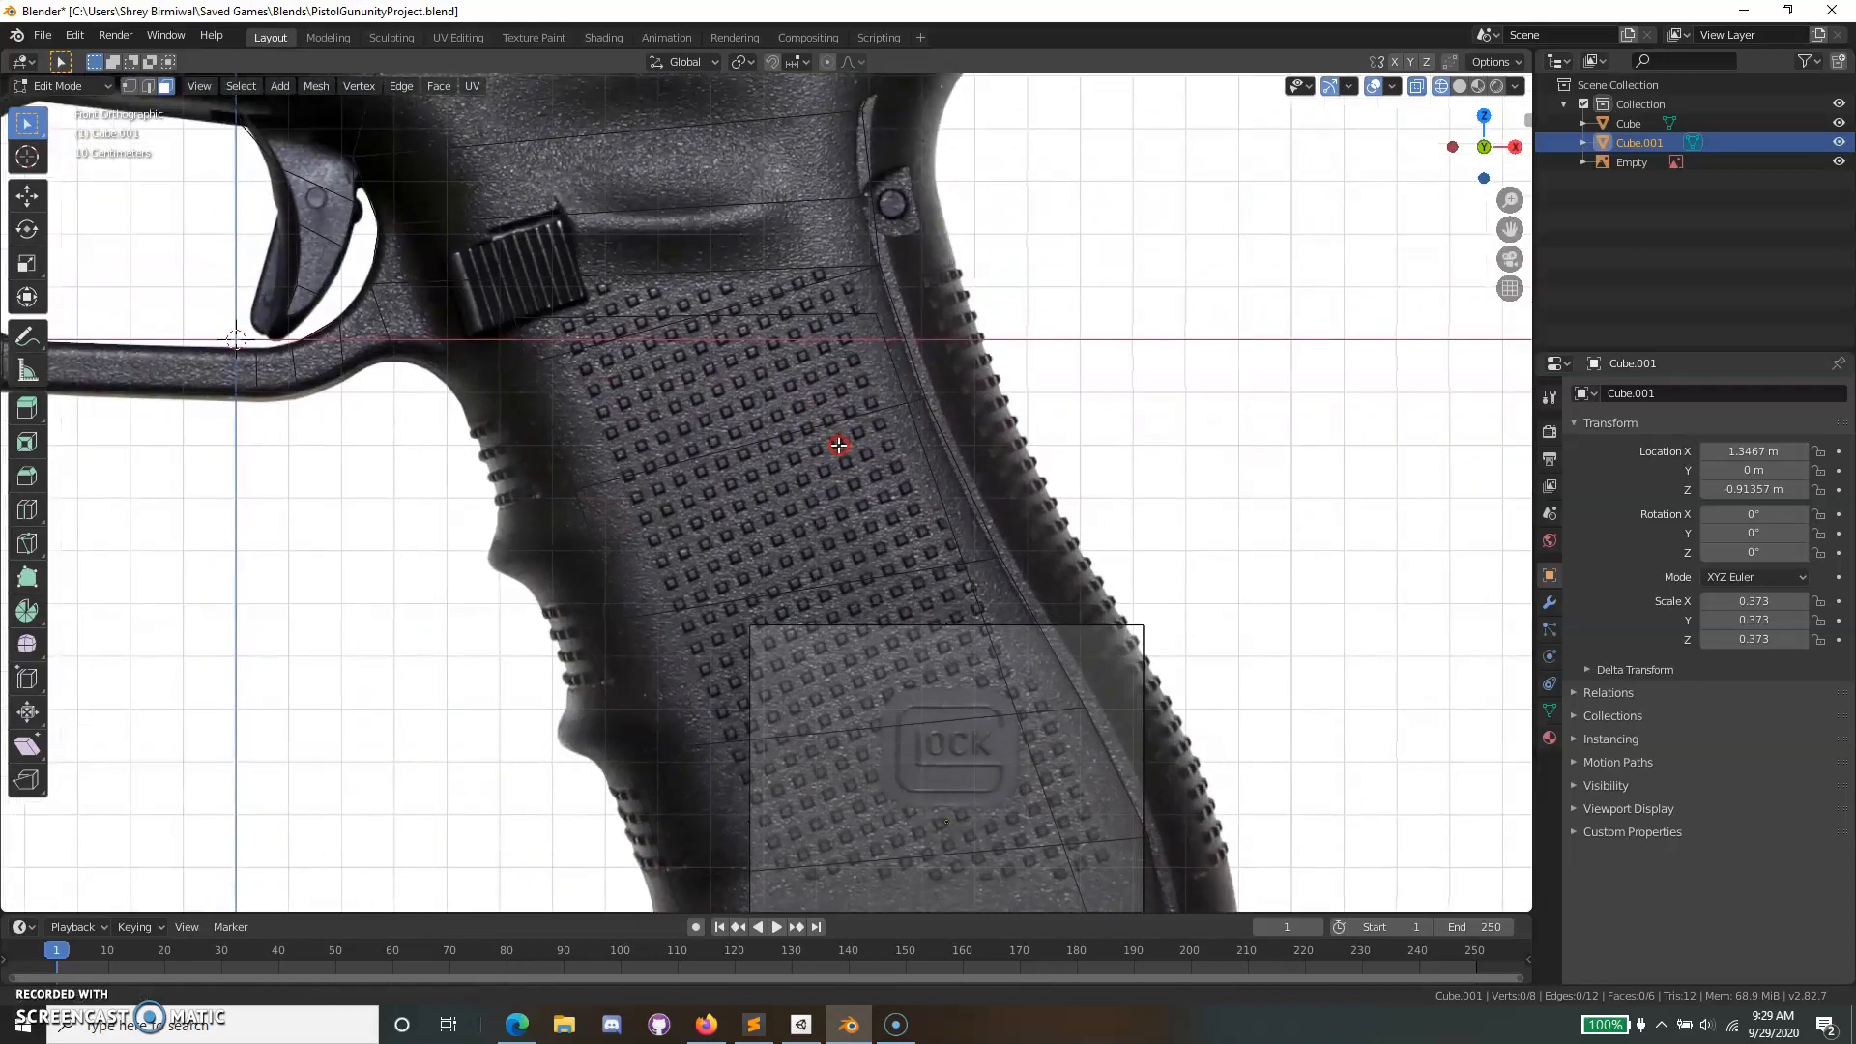
{"action": "middle_click_drag", "start_coordinate": [838, 445], "coordinate": [868, 511], "text": "shift"}
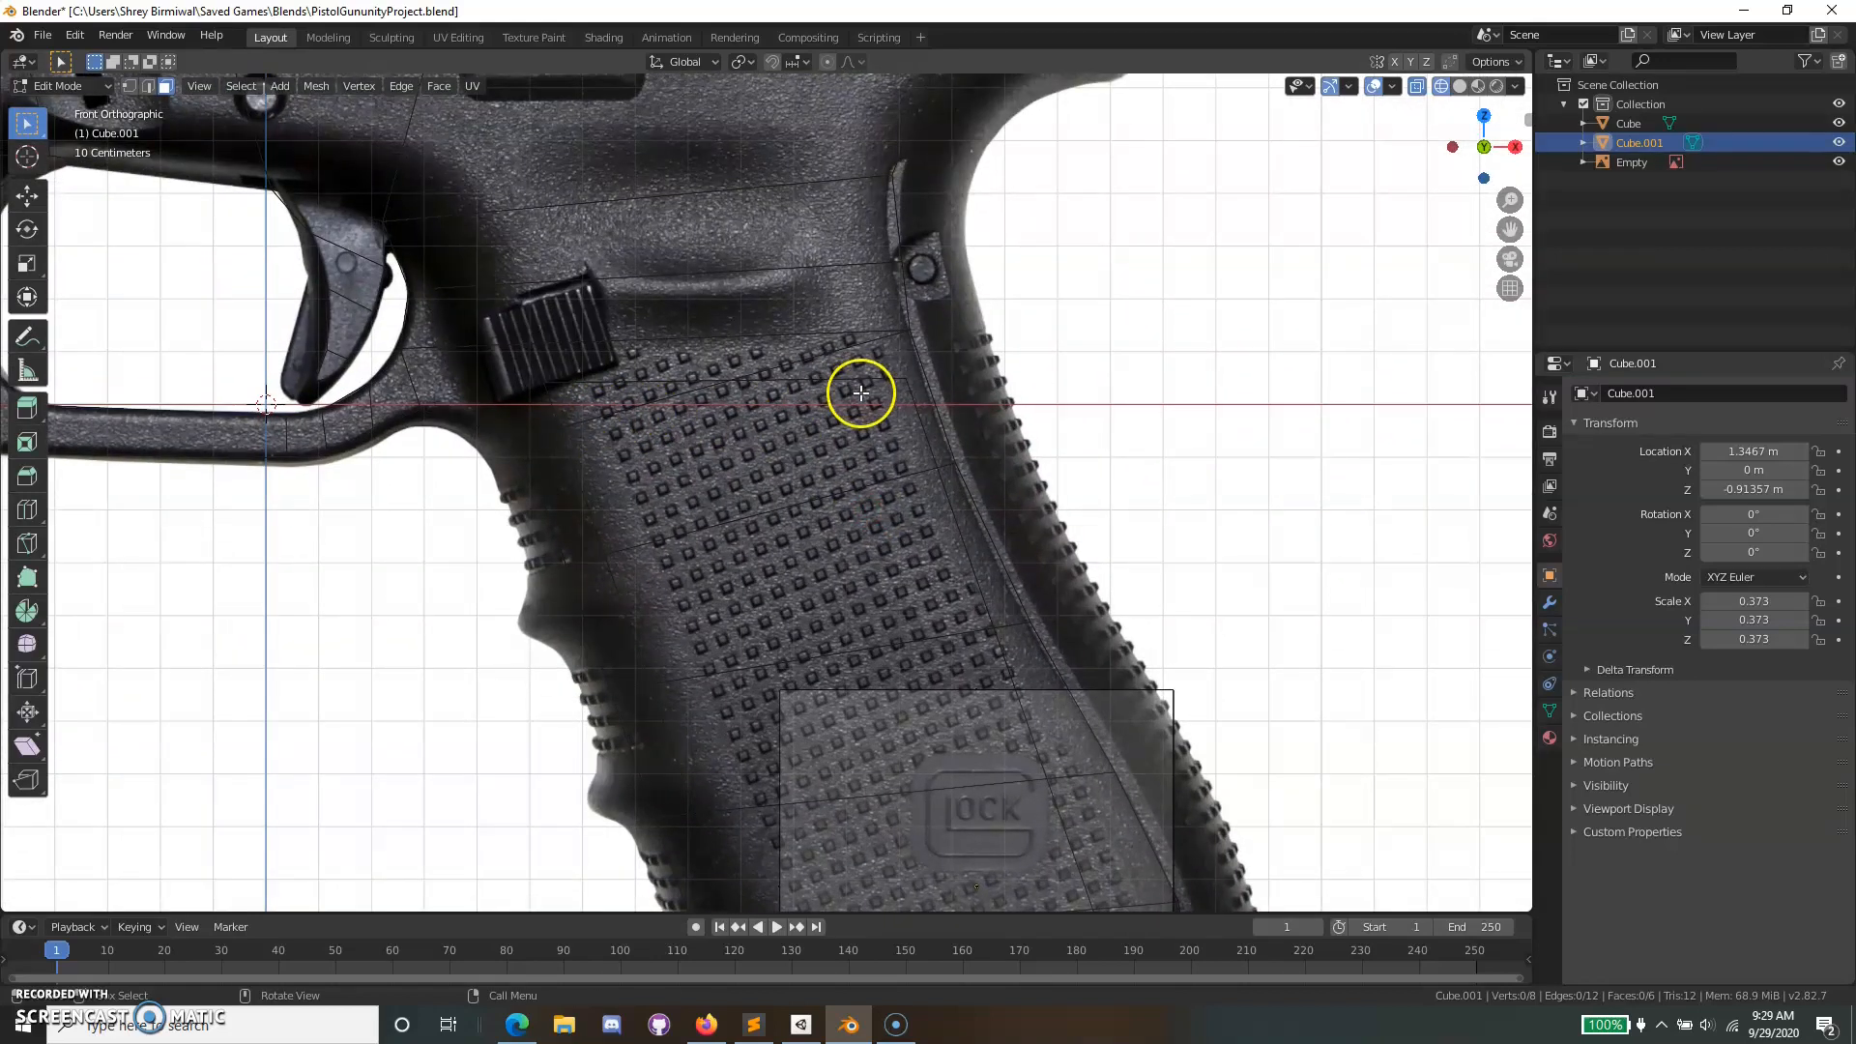
{"action": "scroll", "coordinate": [860, 393], "scroll_direction": "down", "scroll_amount": 4}
{"action": "middle_click_drag", "start_coordinate": [861, 394], "coordinate": [849, 206], "text": "shift"}
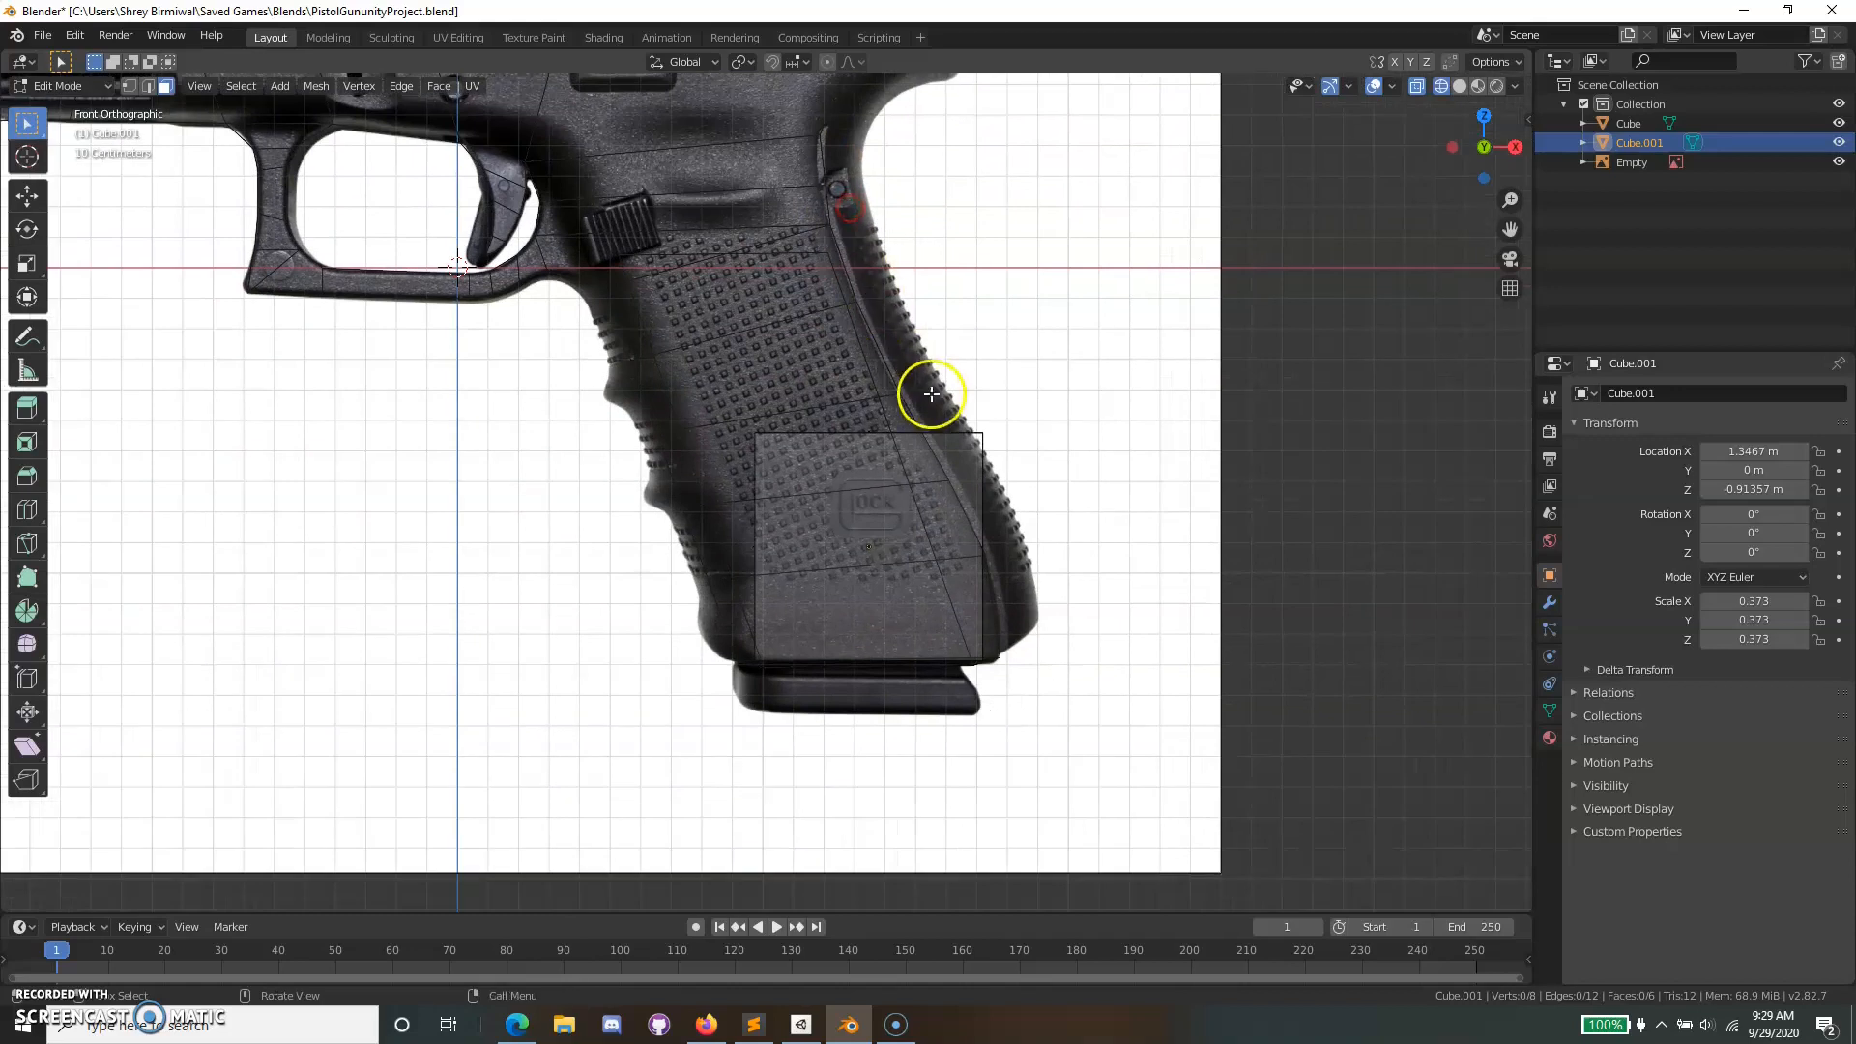
{"action": "scroll", "coordinate": [1112, 495], "scroll_direction": "up", "scroll_amount": 1}
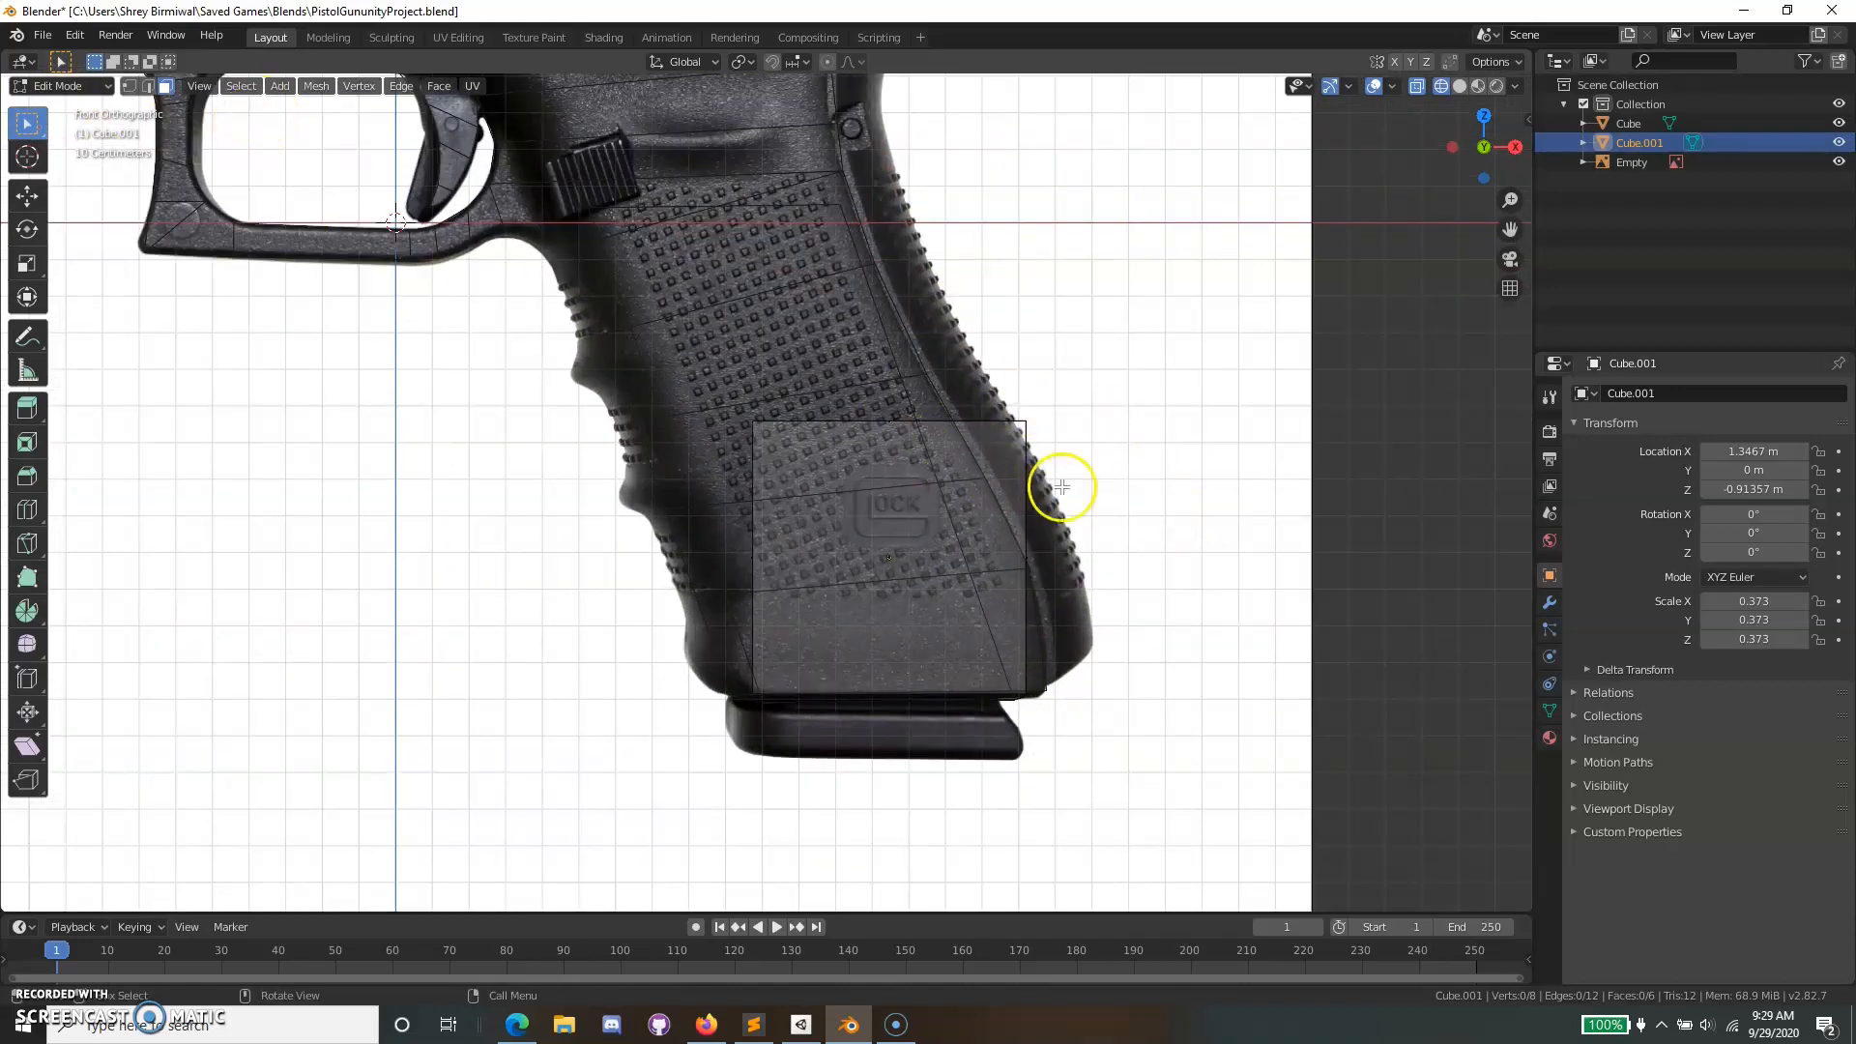
Move the cube's upper rear vertices up along the back of the grip to slightly above the trigger guard's base.
{"action": "left_click", "coordinate": [130, 88]}
{"action": "left_click", "coordinate": [990, 406]}
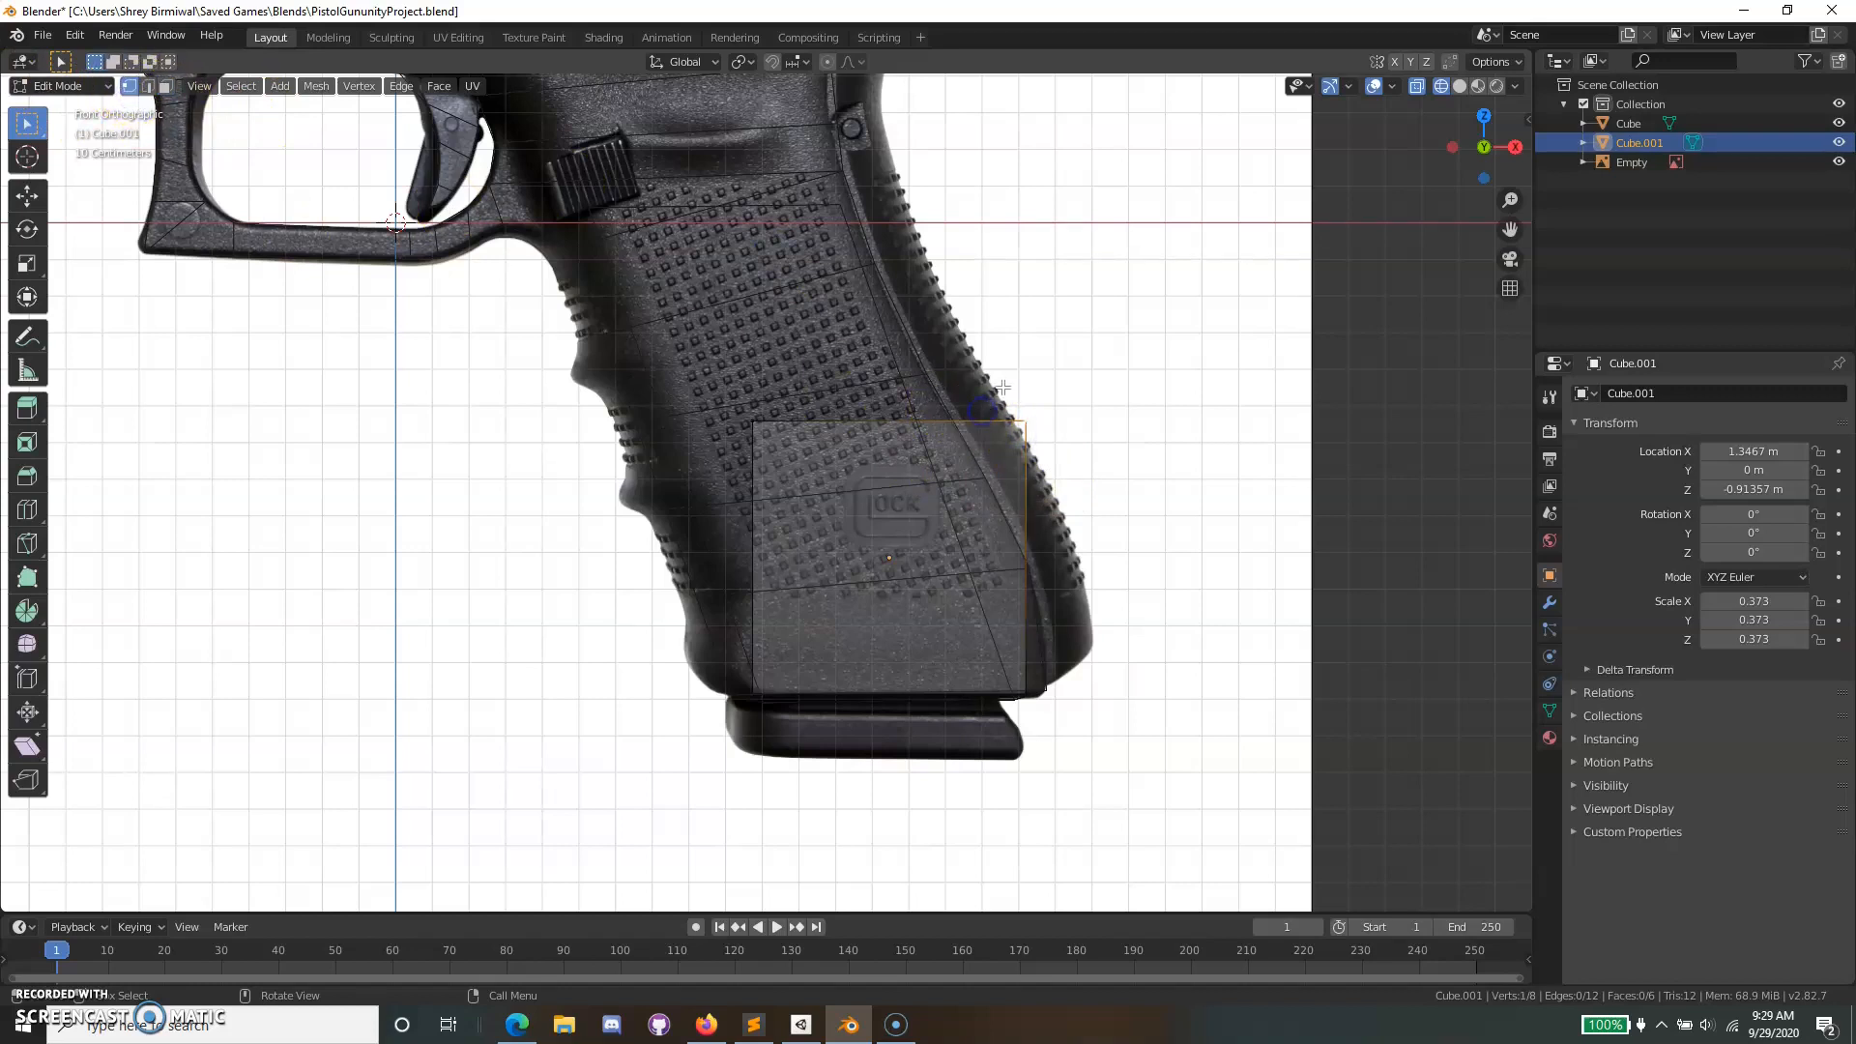
{"action": "left_click", "coordinate": [1024, 422], "text": "shift"}
{"action": "key", "text": "g"}
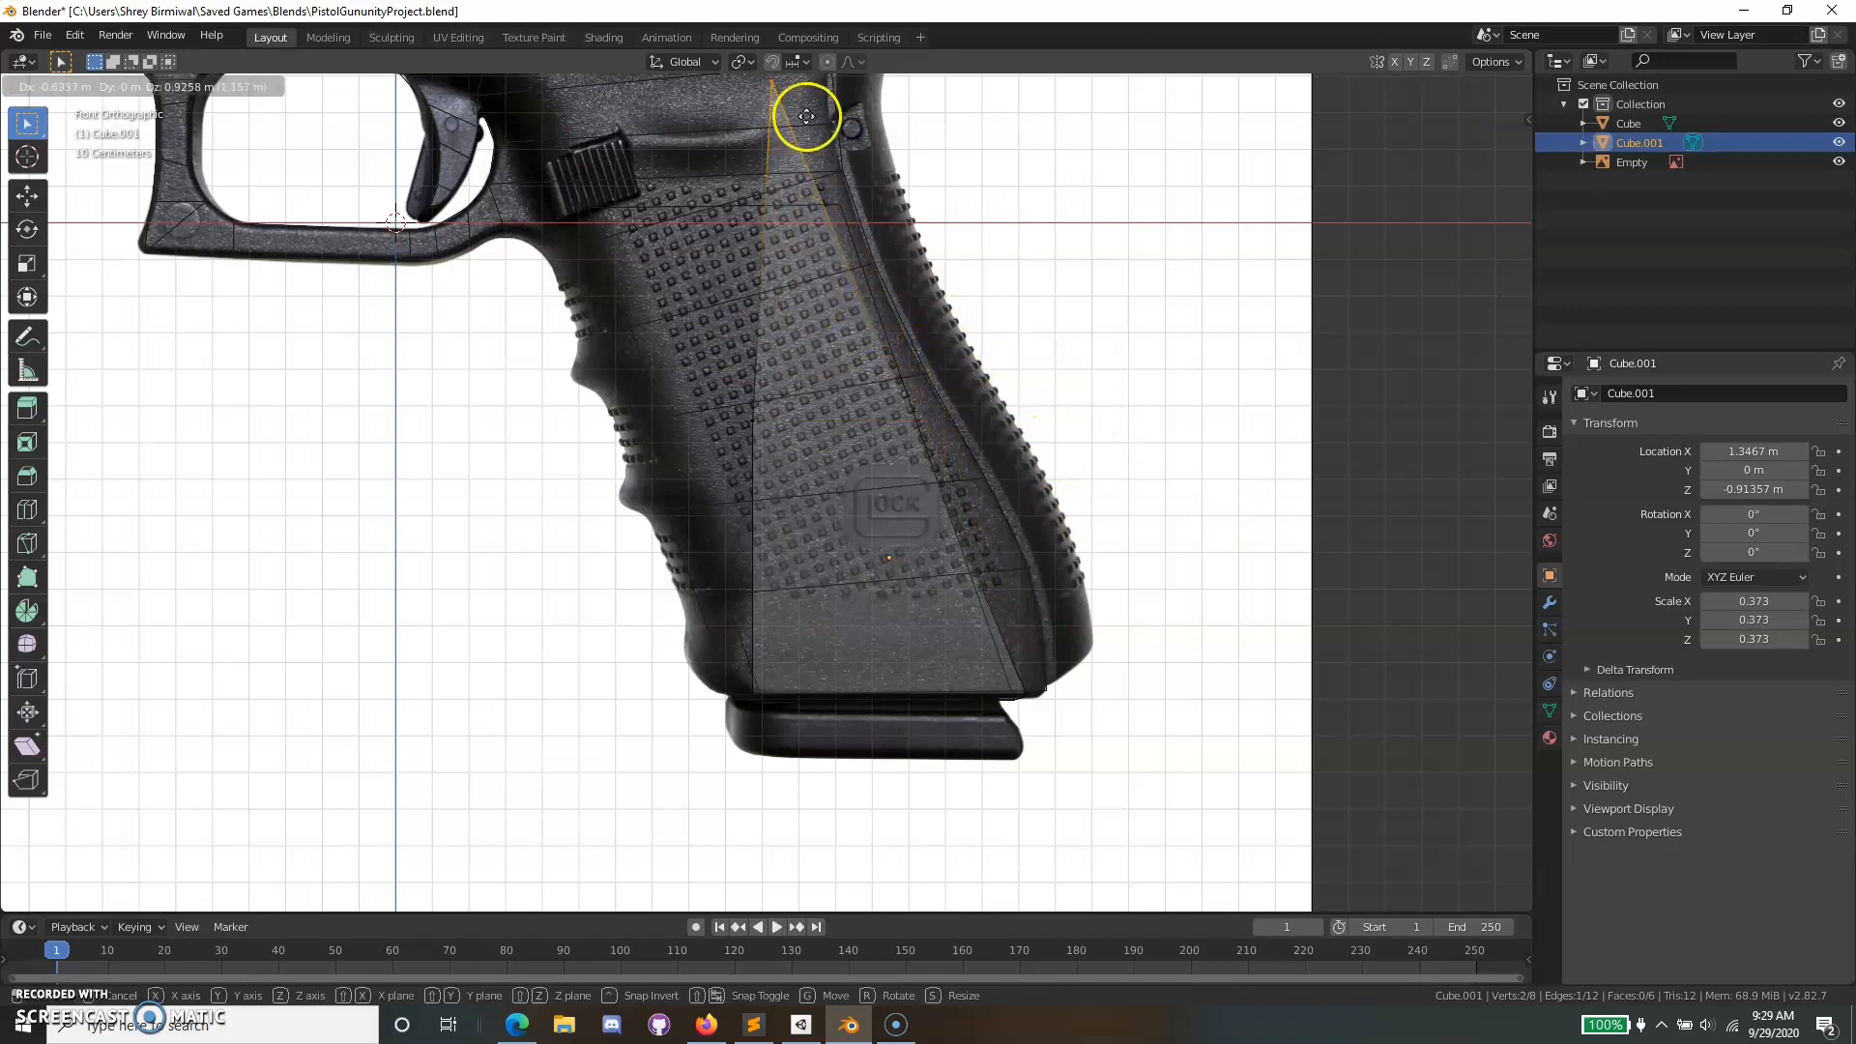
{"action": "left_click", "coordinate": [883, 217]}
{"action": "middle_click_drag", "start_coordinate": [885, 213], "coordinate": [878, 316], "text": "shift"}
{"action": "scroll", "coordinate": [849, 389], "scroll_direction": "up", "scroll_amount": 5}
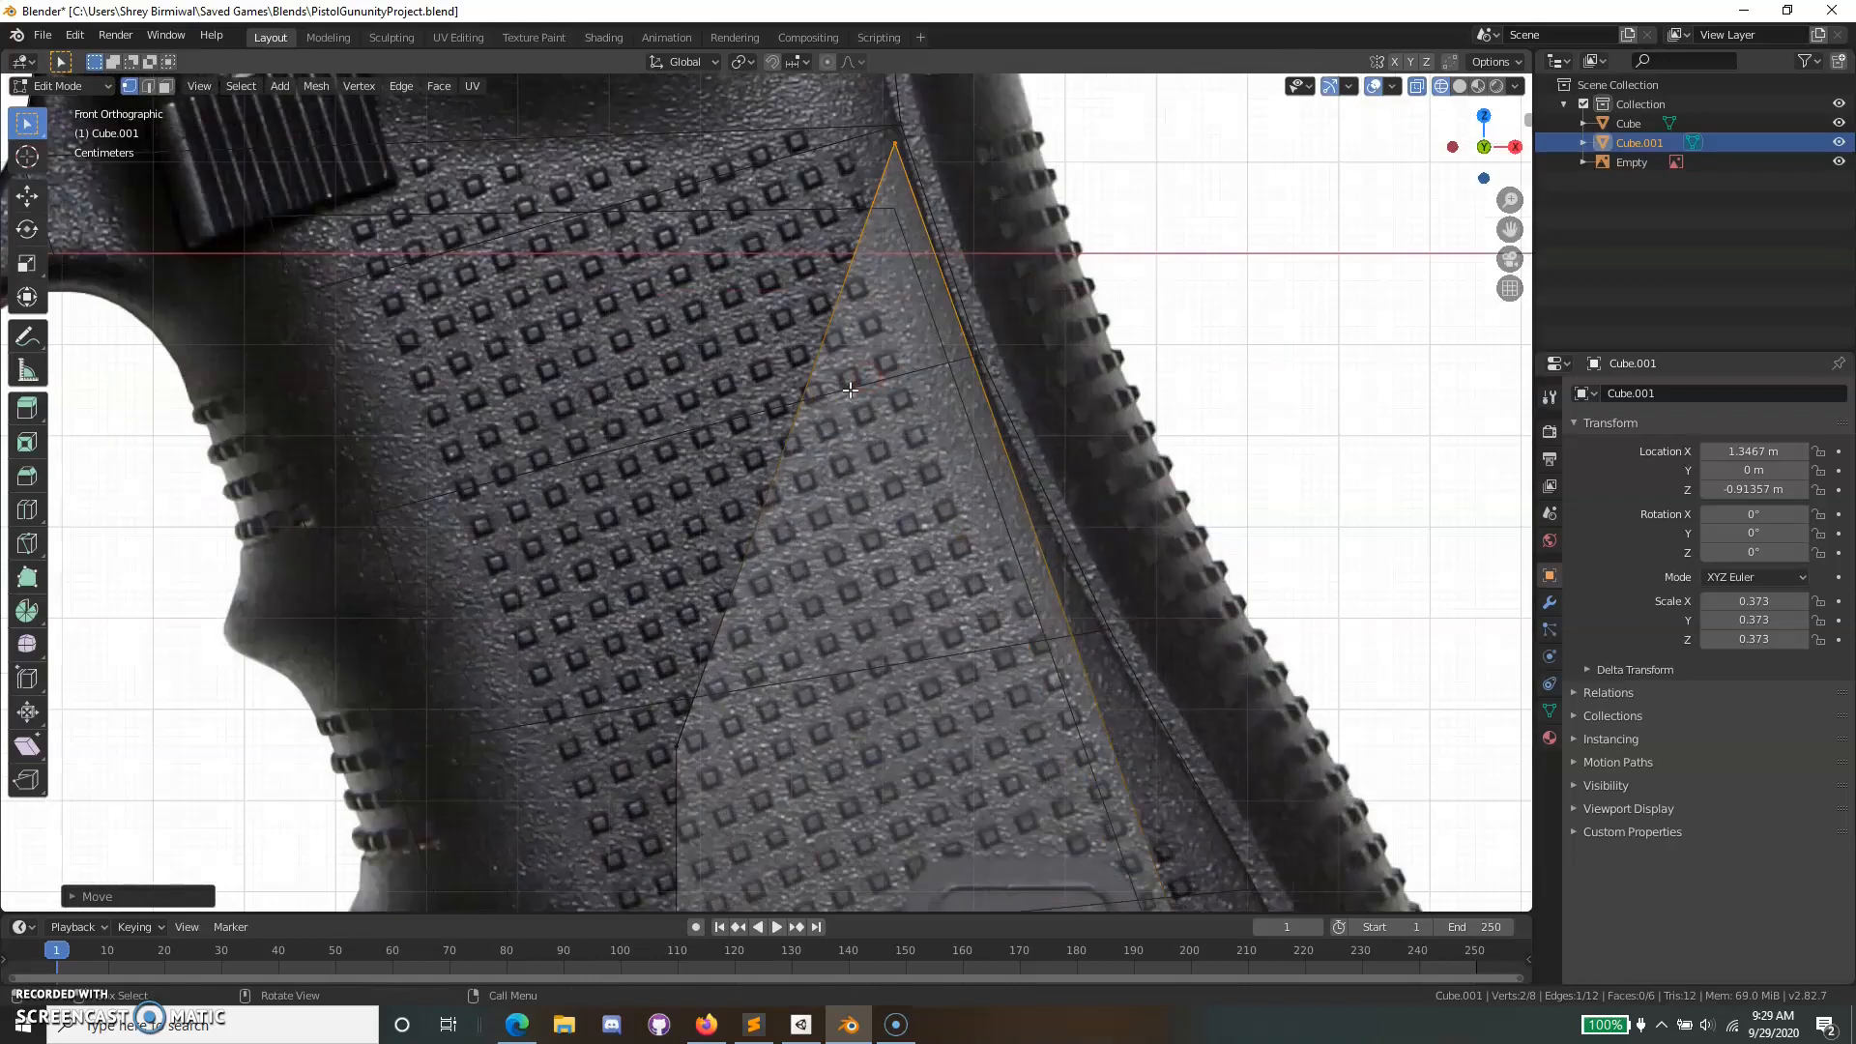
{"action": "middle_click_drag", "start_coordinate": [847, 392], "coordinate": [872, 566], "text": "shift"}
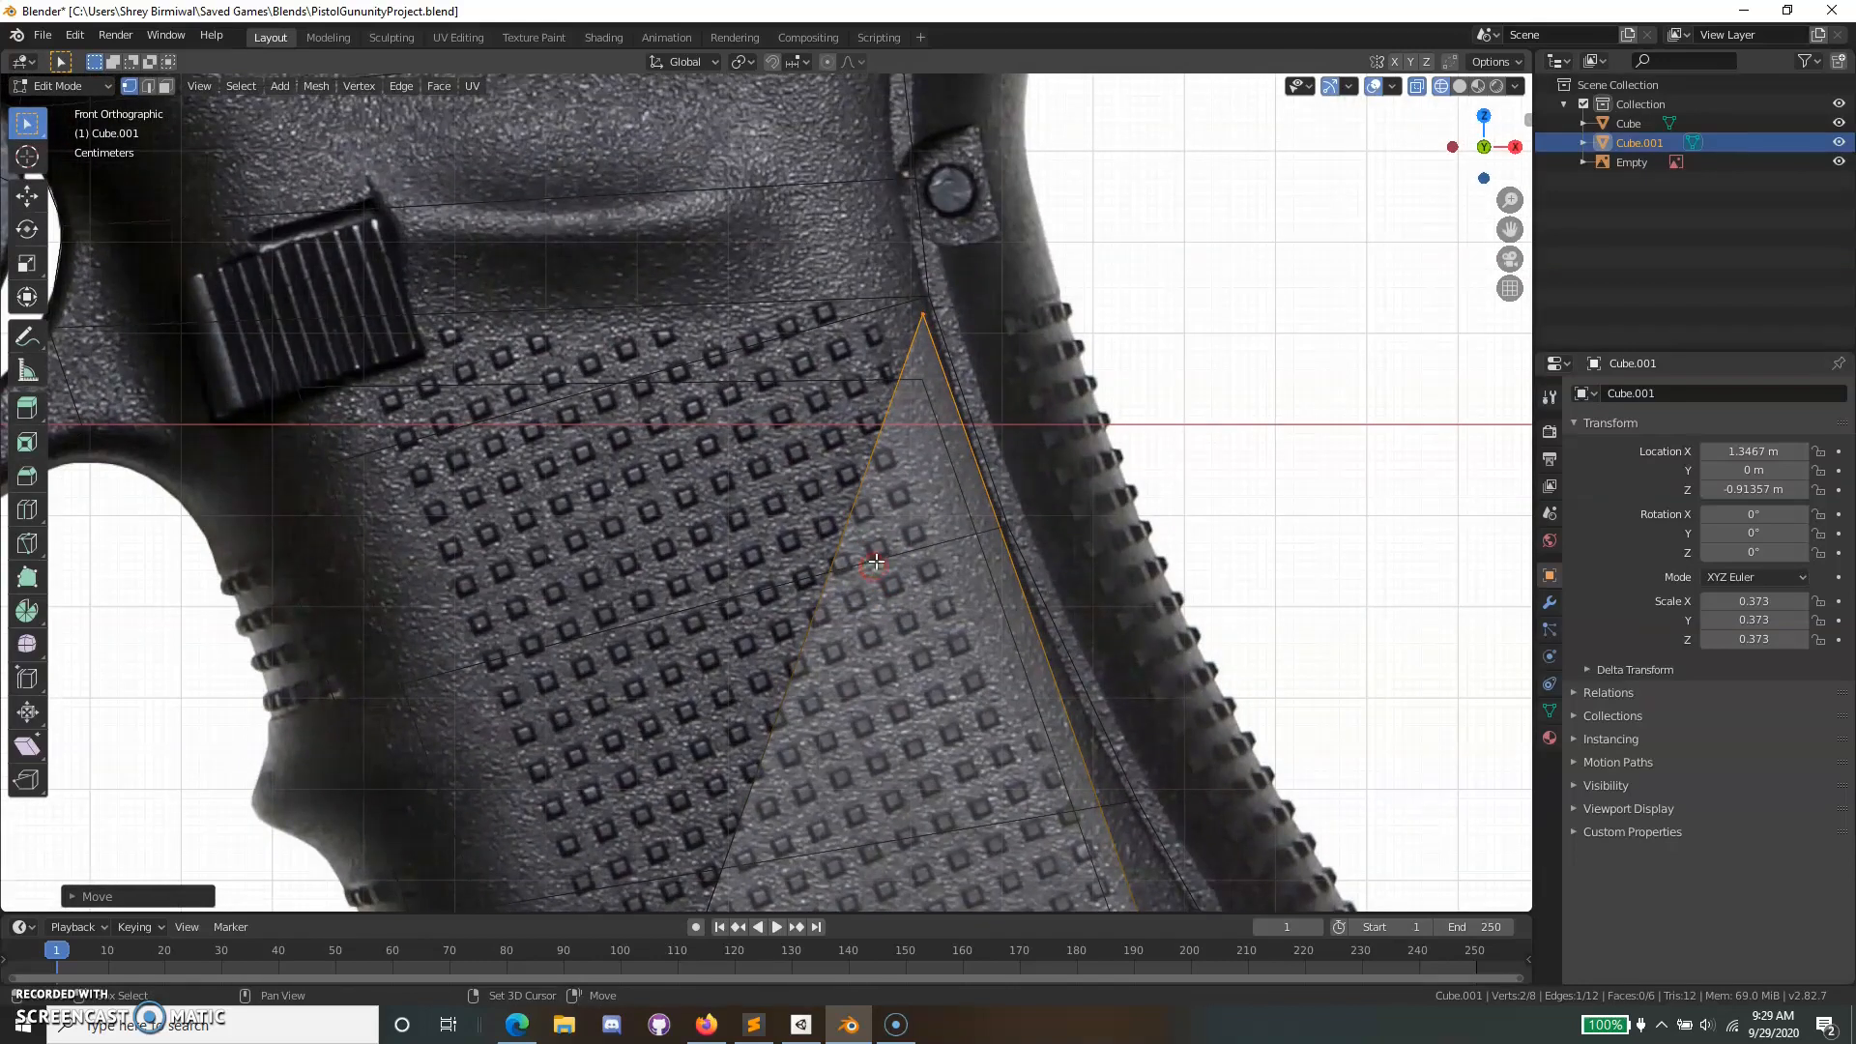
{"action": "scroll", "coordinate": [872, 566], "scroll_direction": "down", "scroll_amount": 10}
{"action": "scroll", "coordinate": [969, 662], "scroll_direction": "up", "scroll_amount": 3}
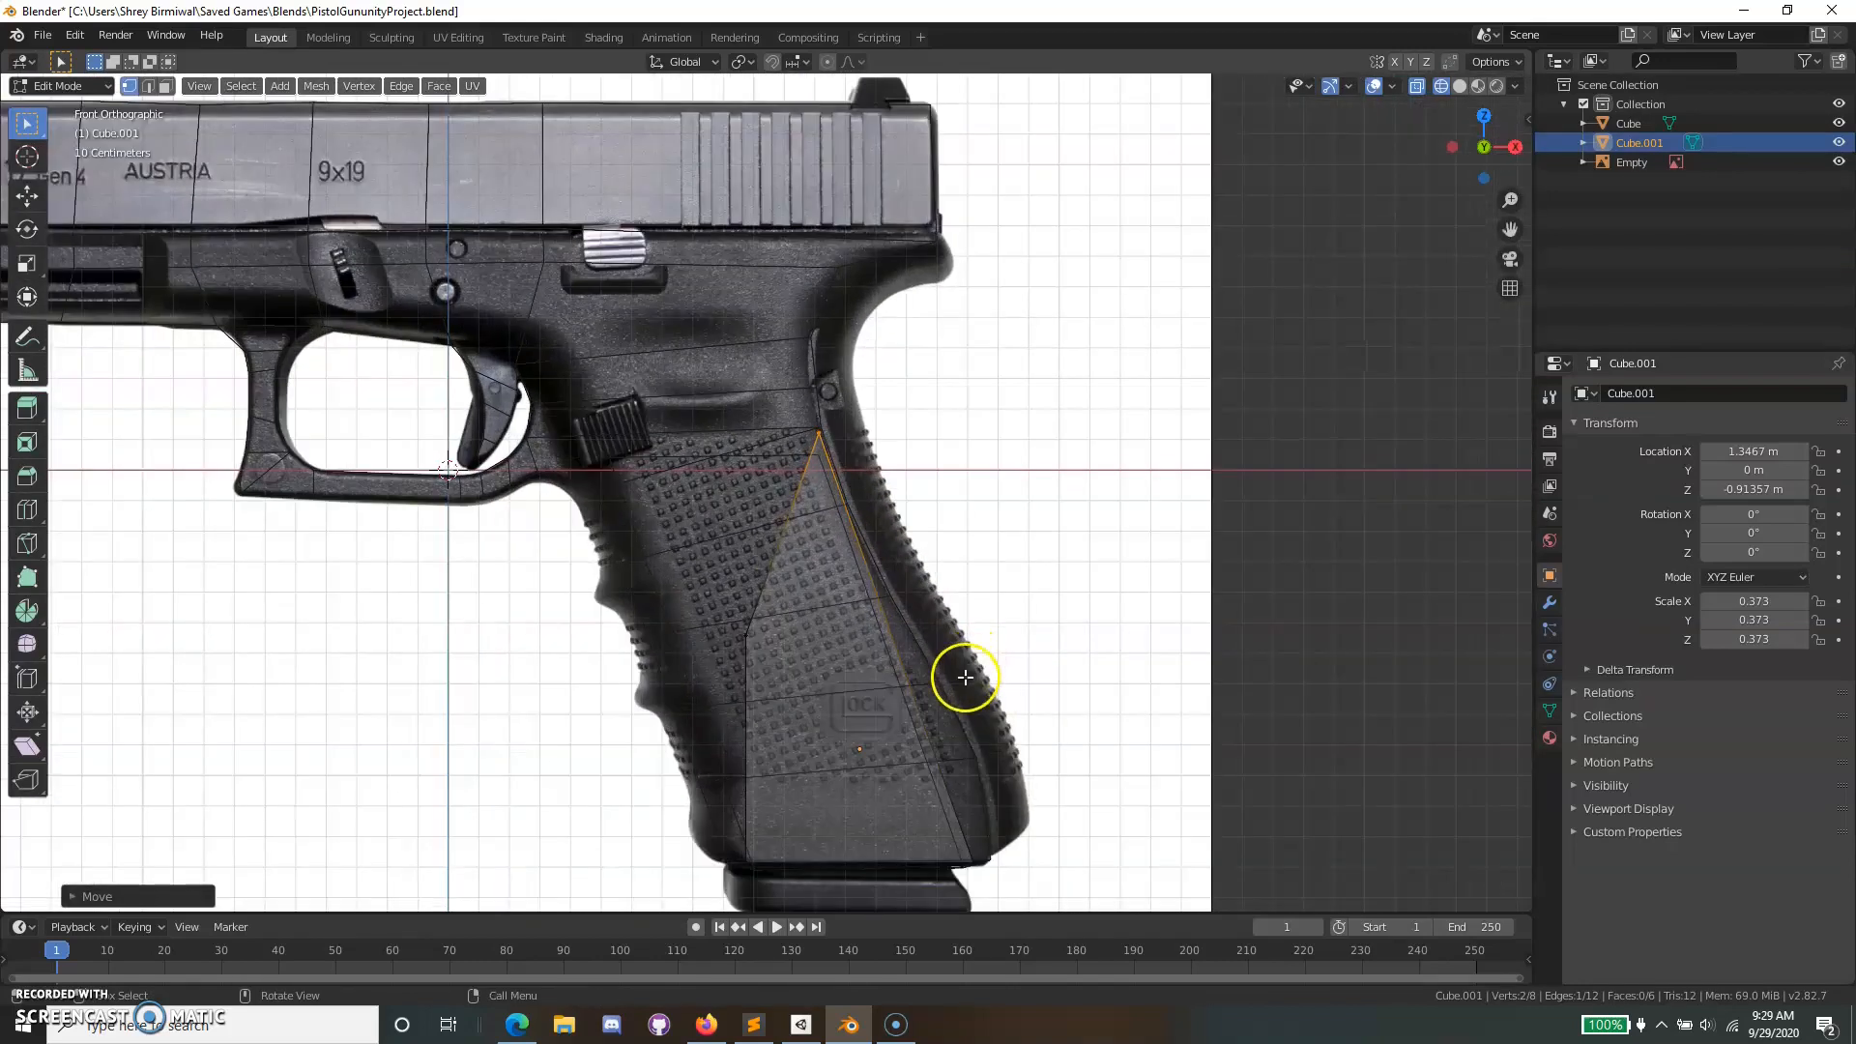
Move the cube's upper front vertices up and forward, following the grip's front slant, to just below the magazine release.
{"action": "left_click", "coordinate": [720, 595]}
{"action": "left_click", "coordinate": [811, 726], "text": "shift"}
{"action": "key", "text": "g"}
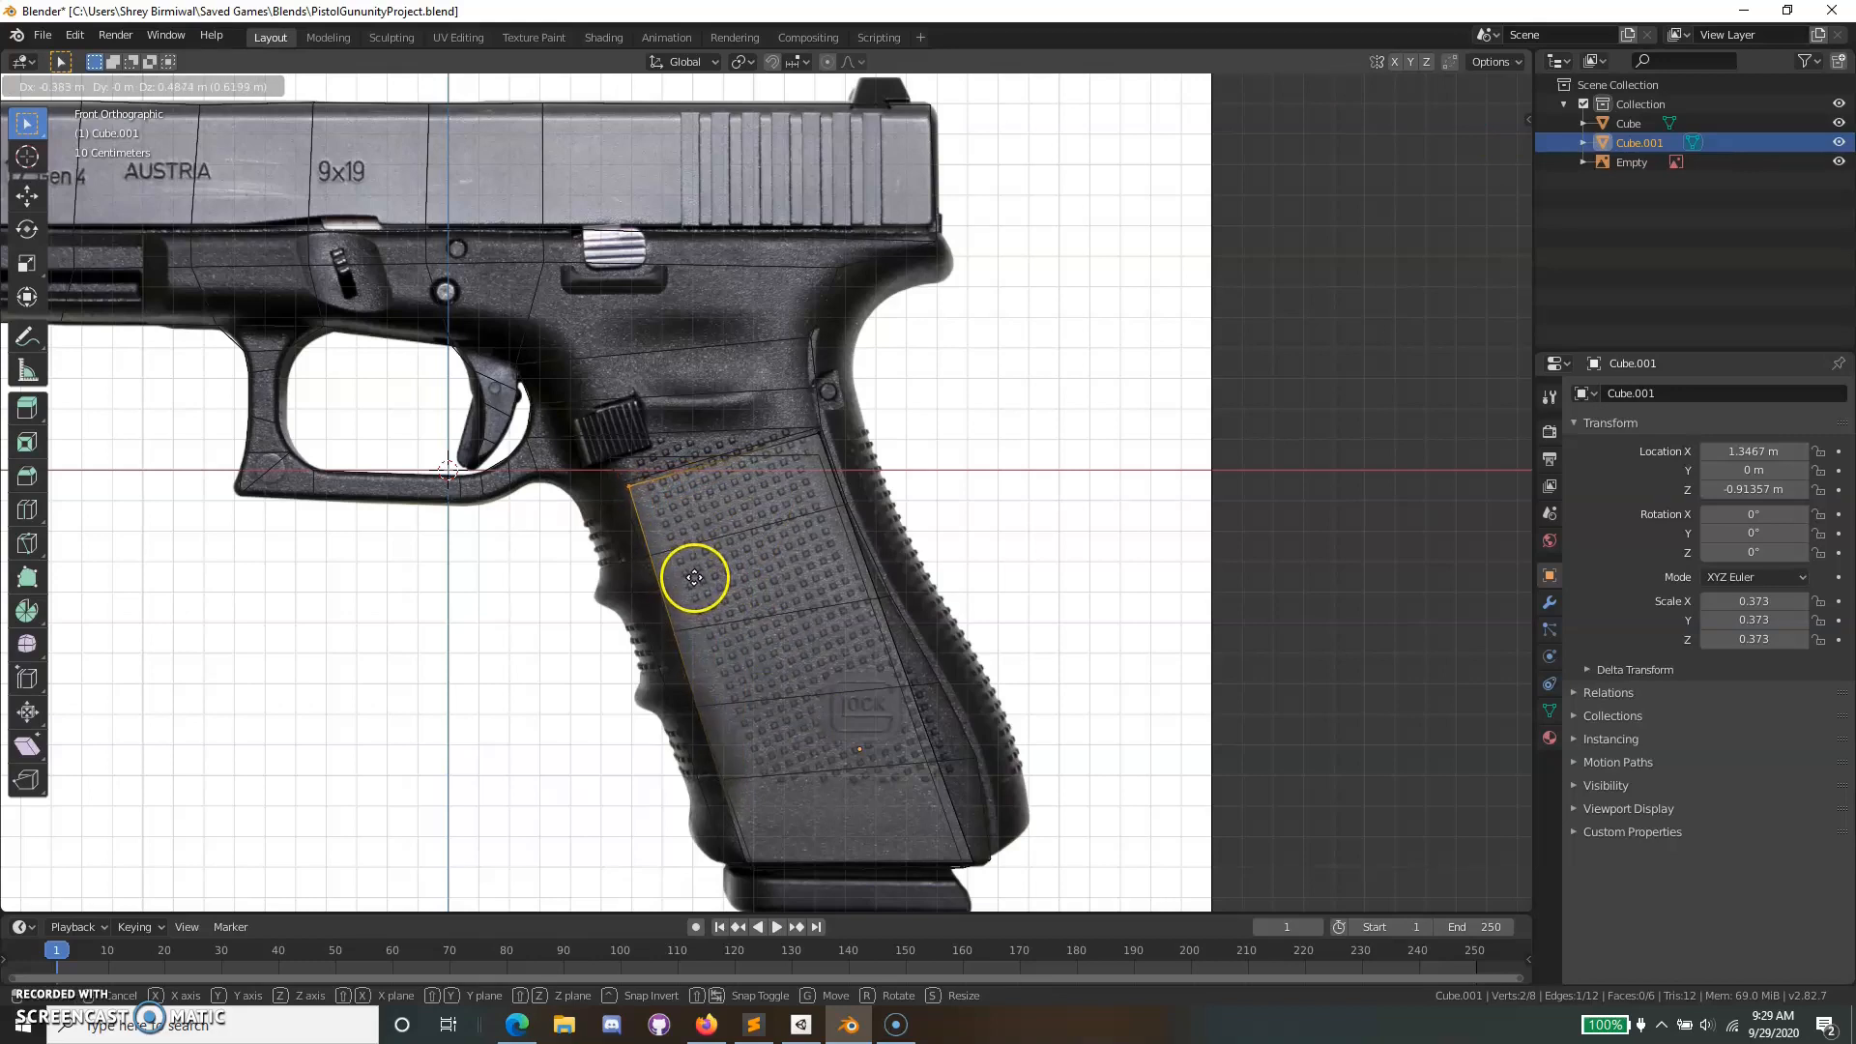
{"action": "left_click", "coordinate": [694, 577]}
{"action": "scroll", "coordinate": [973, 841], "scroll_direction": "down", "scroll_amount": 1}
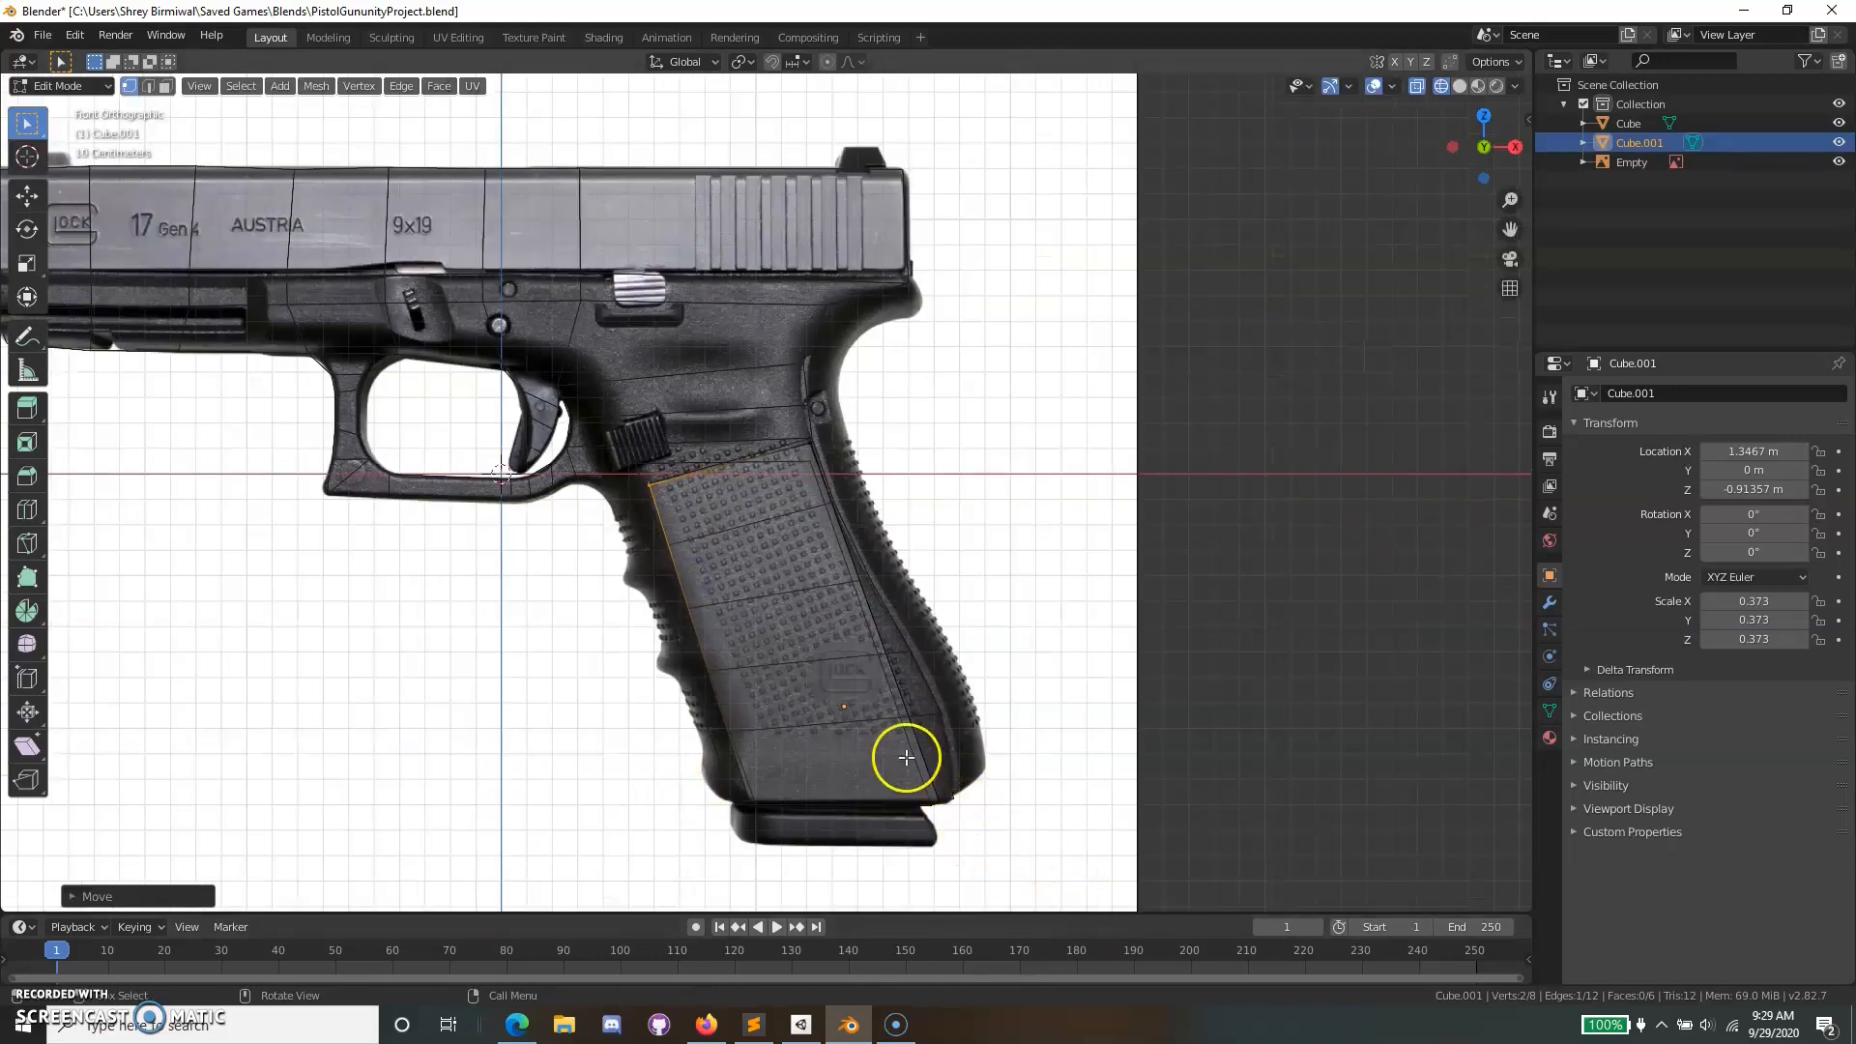
Shift the cube's bottom rear vertices slightly forward and its bottom front vertices about 0.046 m backward to fit inside the grip, and deselect.
{"action": "left_click", "coordinate": [960, 823]}
{"action": "key", "text": "g"}
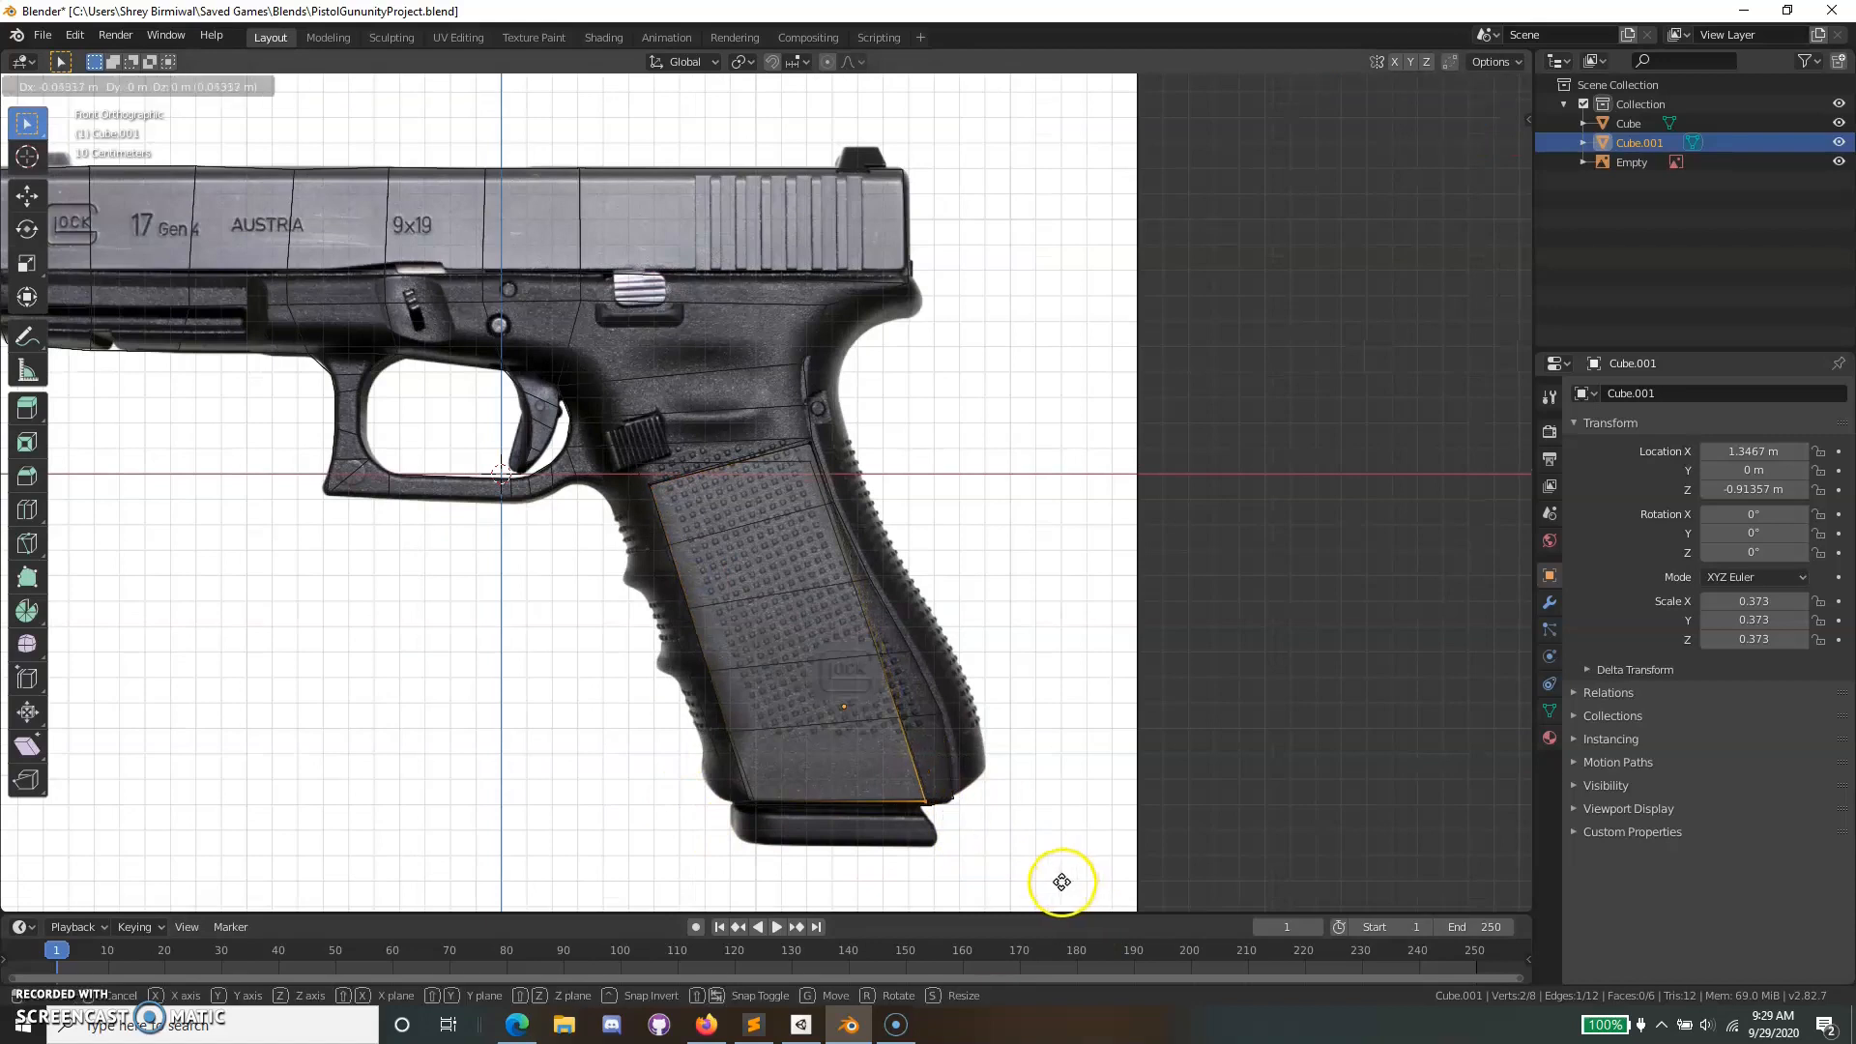
{"action": "left_click", "coordinate": [1061, 881]}
{"action": "left_click", "coordinate": [948, 881]}
{"action": "left_click_drag", "start_coordinate": [718, 765], "coordinate": [757, 814]}
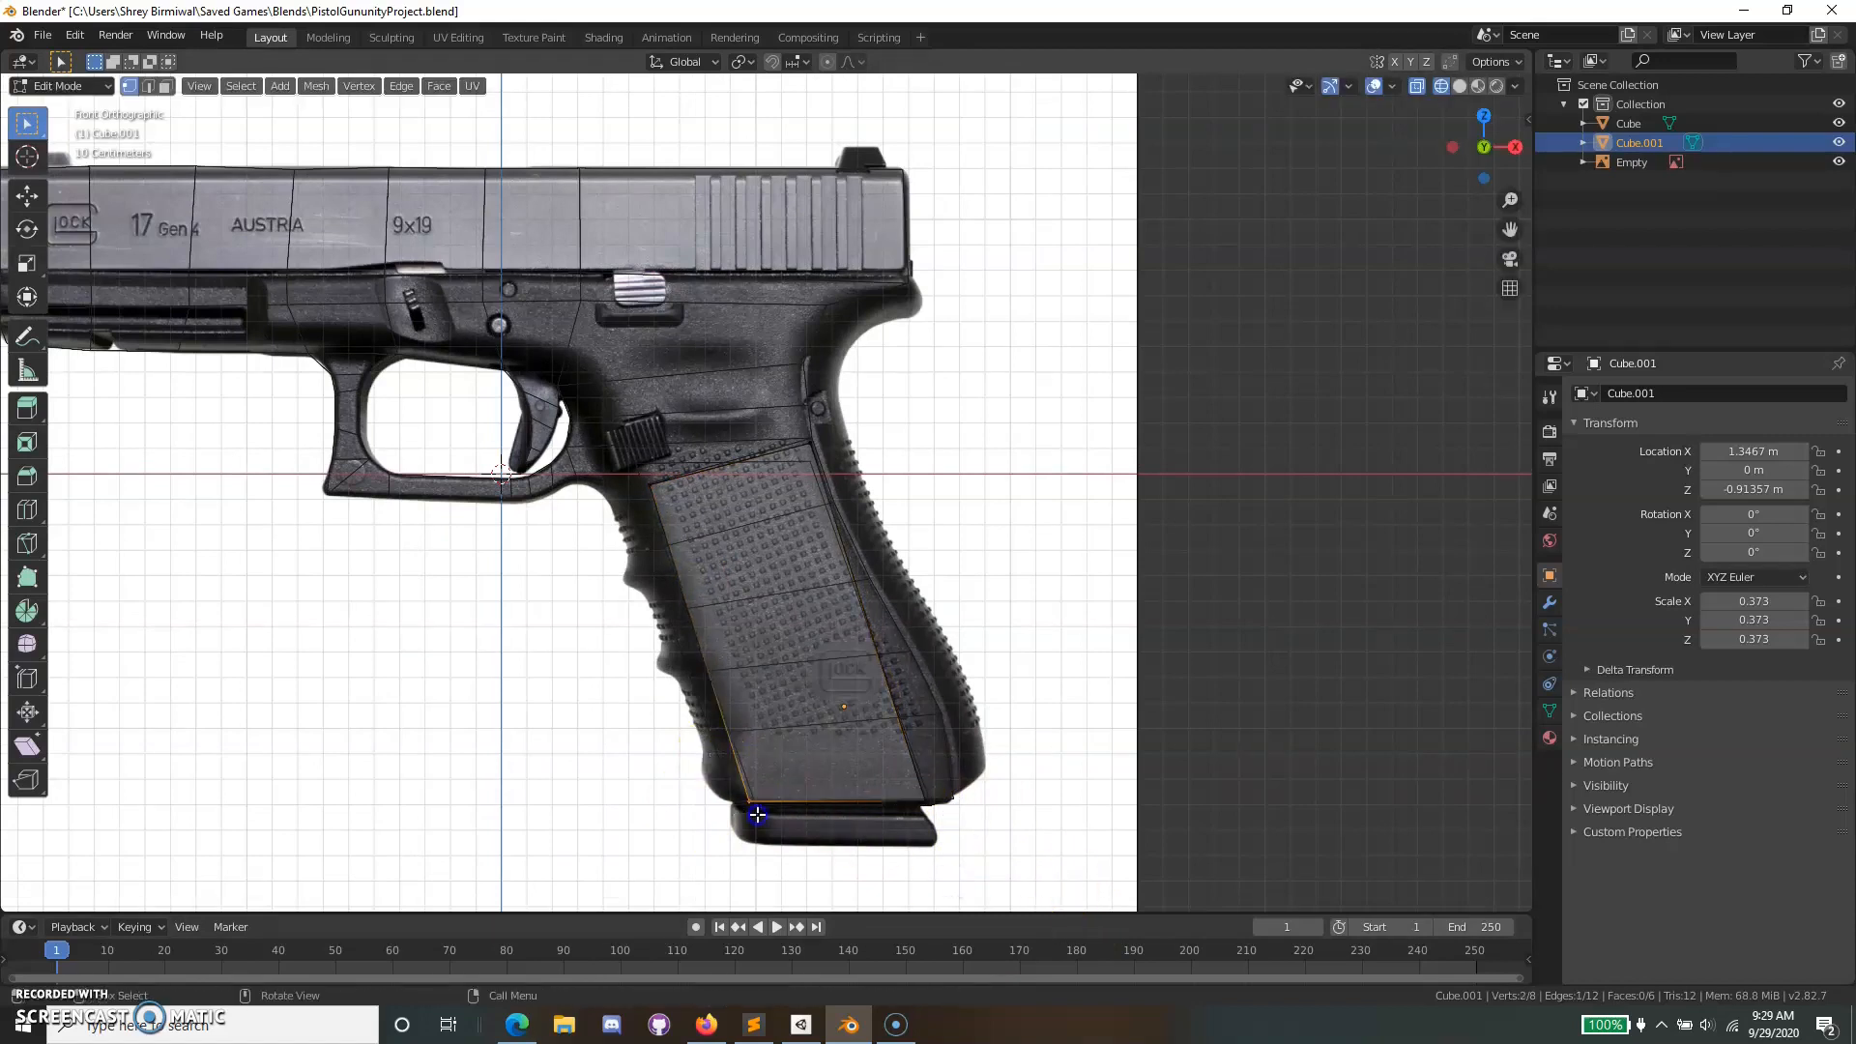
{"action": "key", "text": "g"}
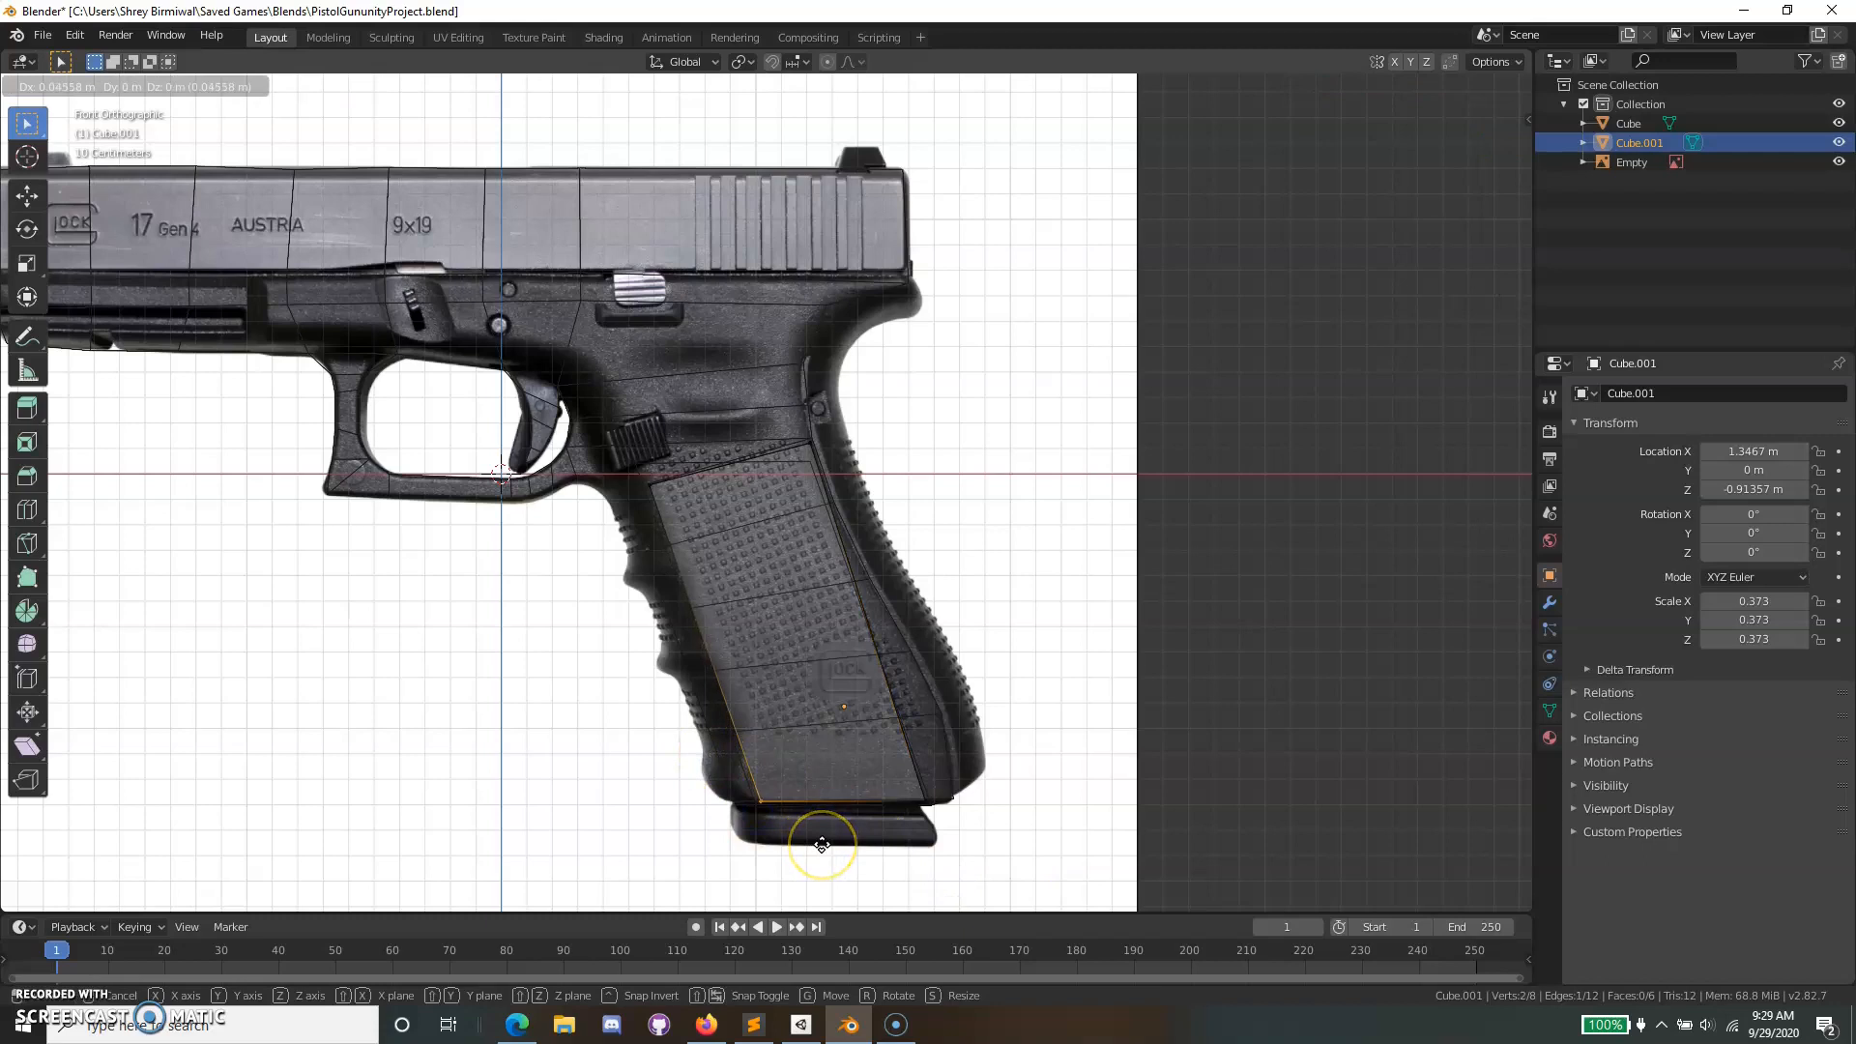
{"action": "left_click", "coordinate": [822, 845]}
{"action": "left_click", "coordinate": [1139, 875]}
Narrow the magazine block to fit the grip's width by setting its Y scale to 0.233.
{"action": "scroll", "coordinate": [1139, 875], "scroll_direction": "down", "scroll_amount": 2}
{"action": "scroll", "coordinate": [1139, 877], "scroll_direction": "up", "scroll_amount": 2}
{"action": "middle_click_drag", "start_coordinate": [1142, 875], "coordinate": [860, 424]}
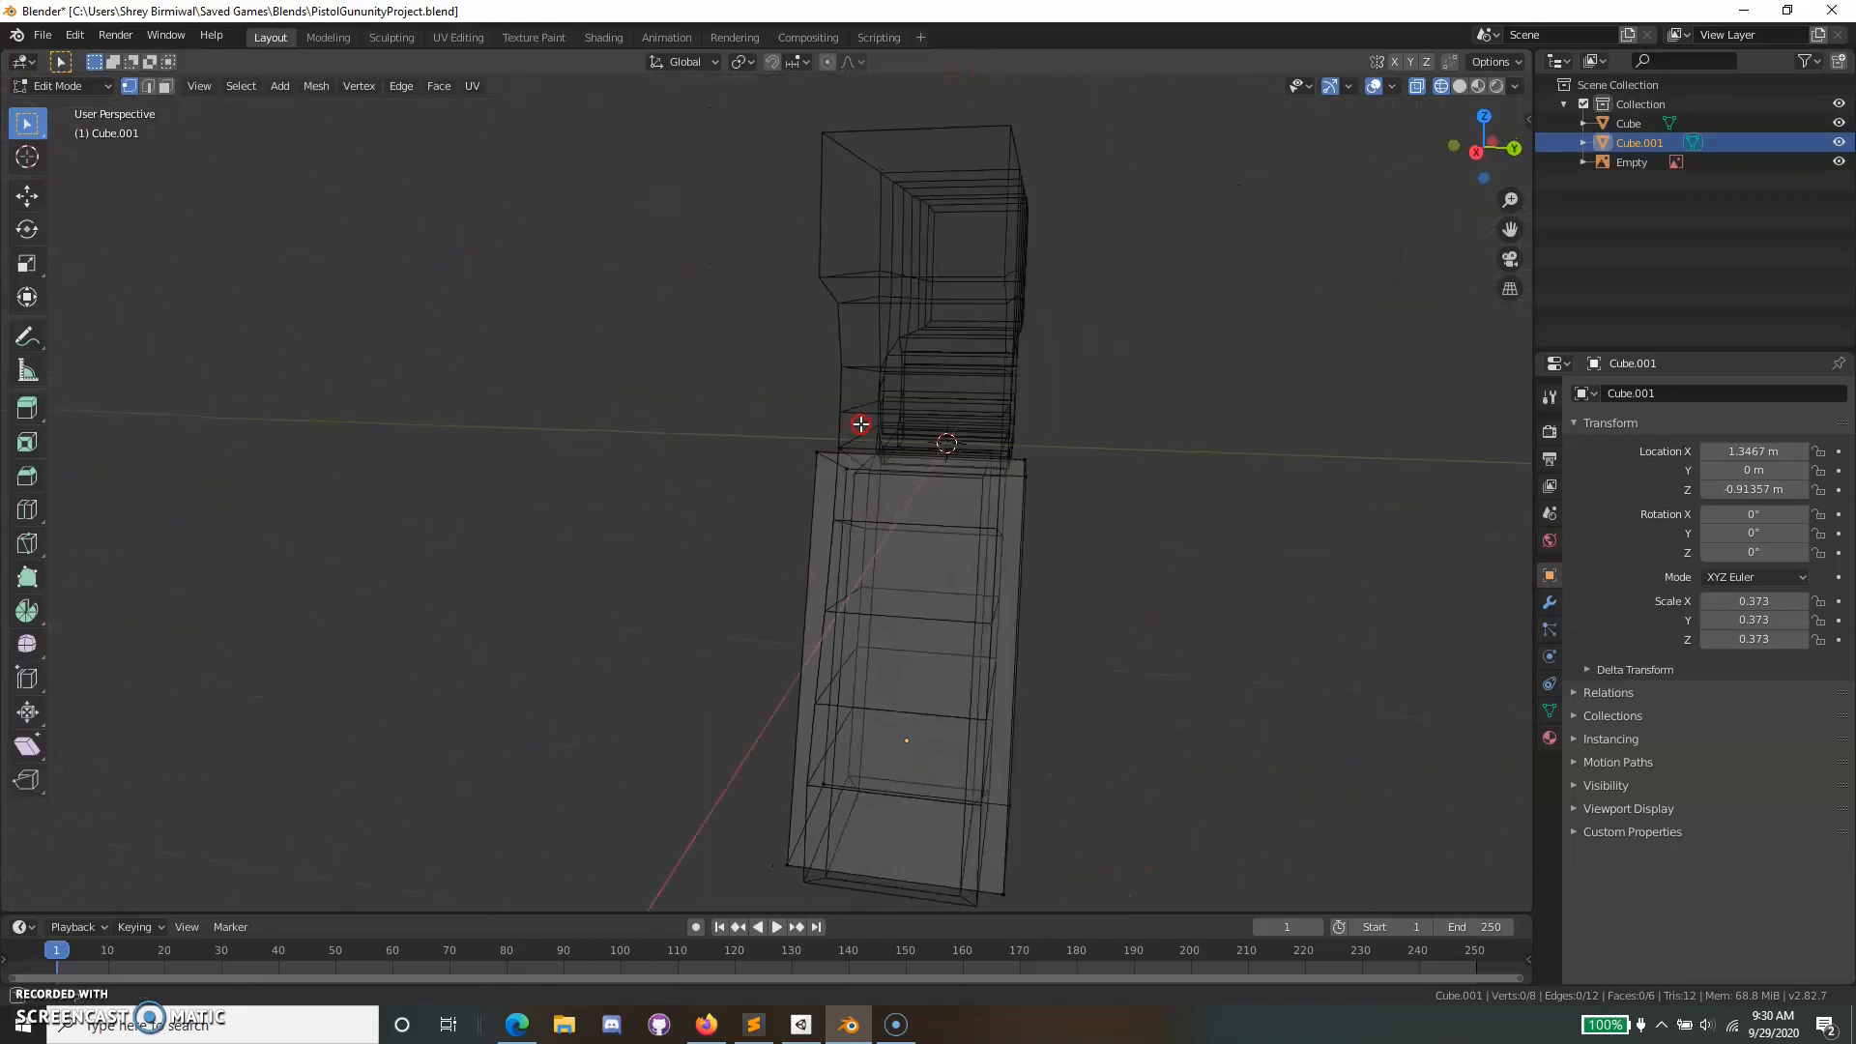
{"action": "scroll", "coordinate": [1050, 491], "scroll_direction": "down", "scroll_amount": 1}
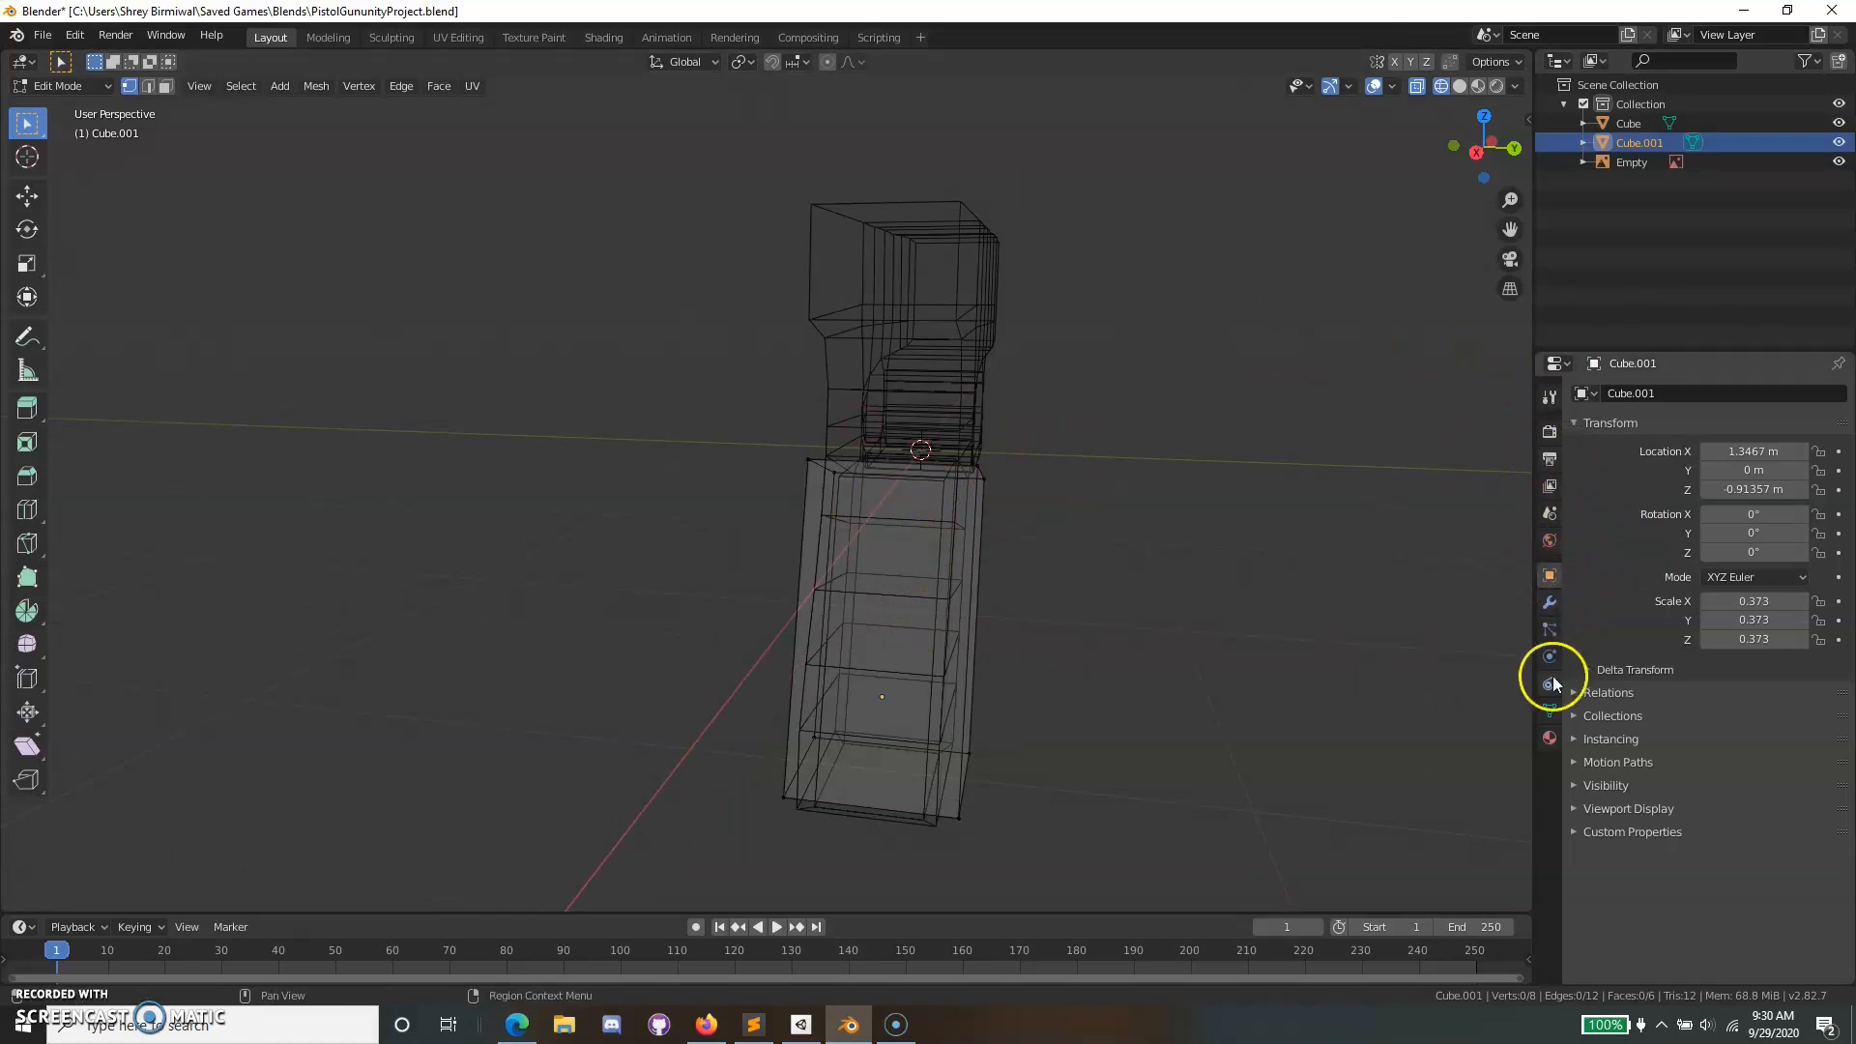
{"action": "left_click", "coordinate": [1707, 620]}
{"action": "left_click", "coordinate": [1707, 620]}
{"action": "left_click", "coordinate": [1707, 620]}
{"action": "left_click", "coordinate": [1707, 620]}
{"action": "left_click", "coordinate": [1707, 620]}
View the whole pistol in perspective and restore solid shading.
{"action": "scroll", "coordinate": [1237, 549], "scroll_direction": "up", "scroll_amount": 3}
{"action": "middle_click_drag", "start_coordinate": [1237, 549], "coordinate": [870, 548]}
{"action": "scroll", "coordinate": [1111, 496], "scroll_direction": "down", "scroll_amount": 4}
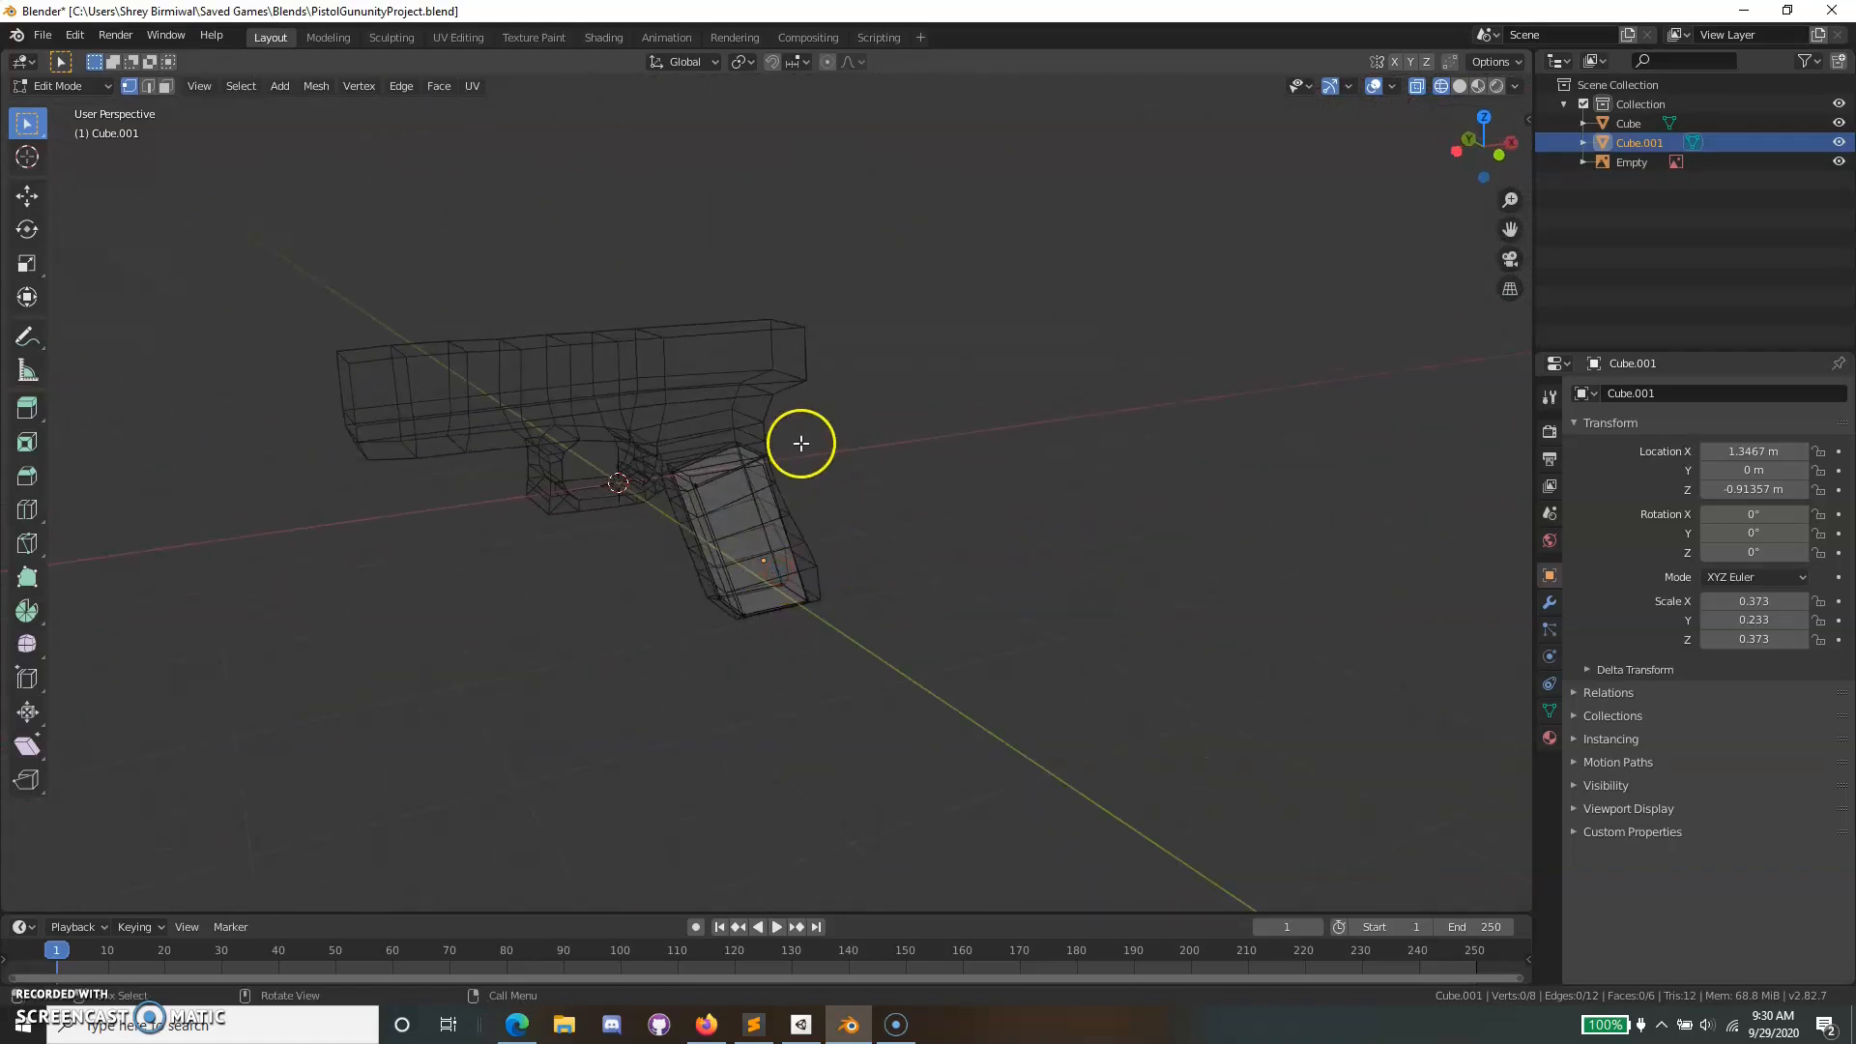
{"action": "key", "text": "z"}
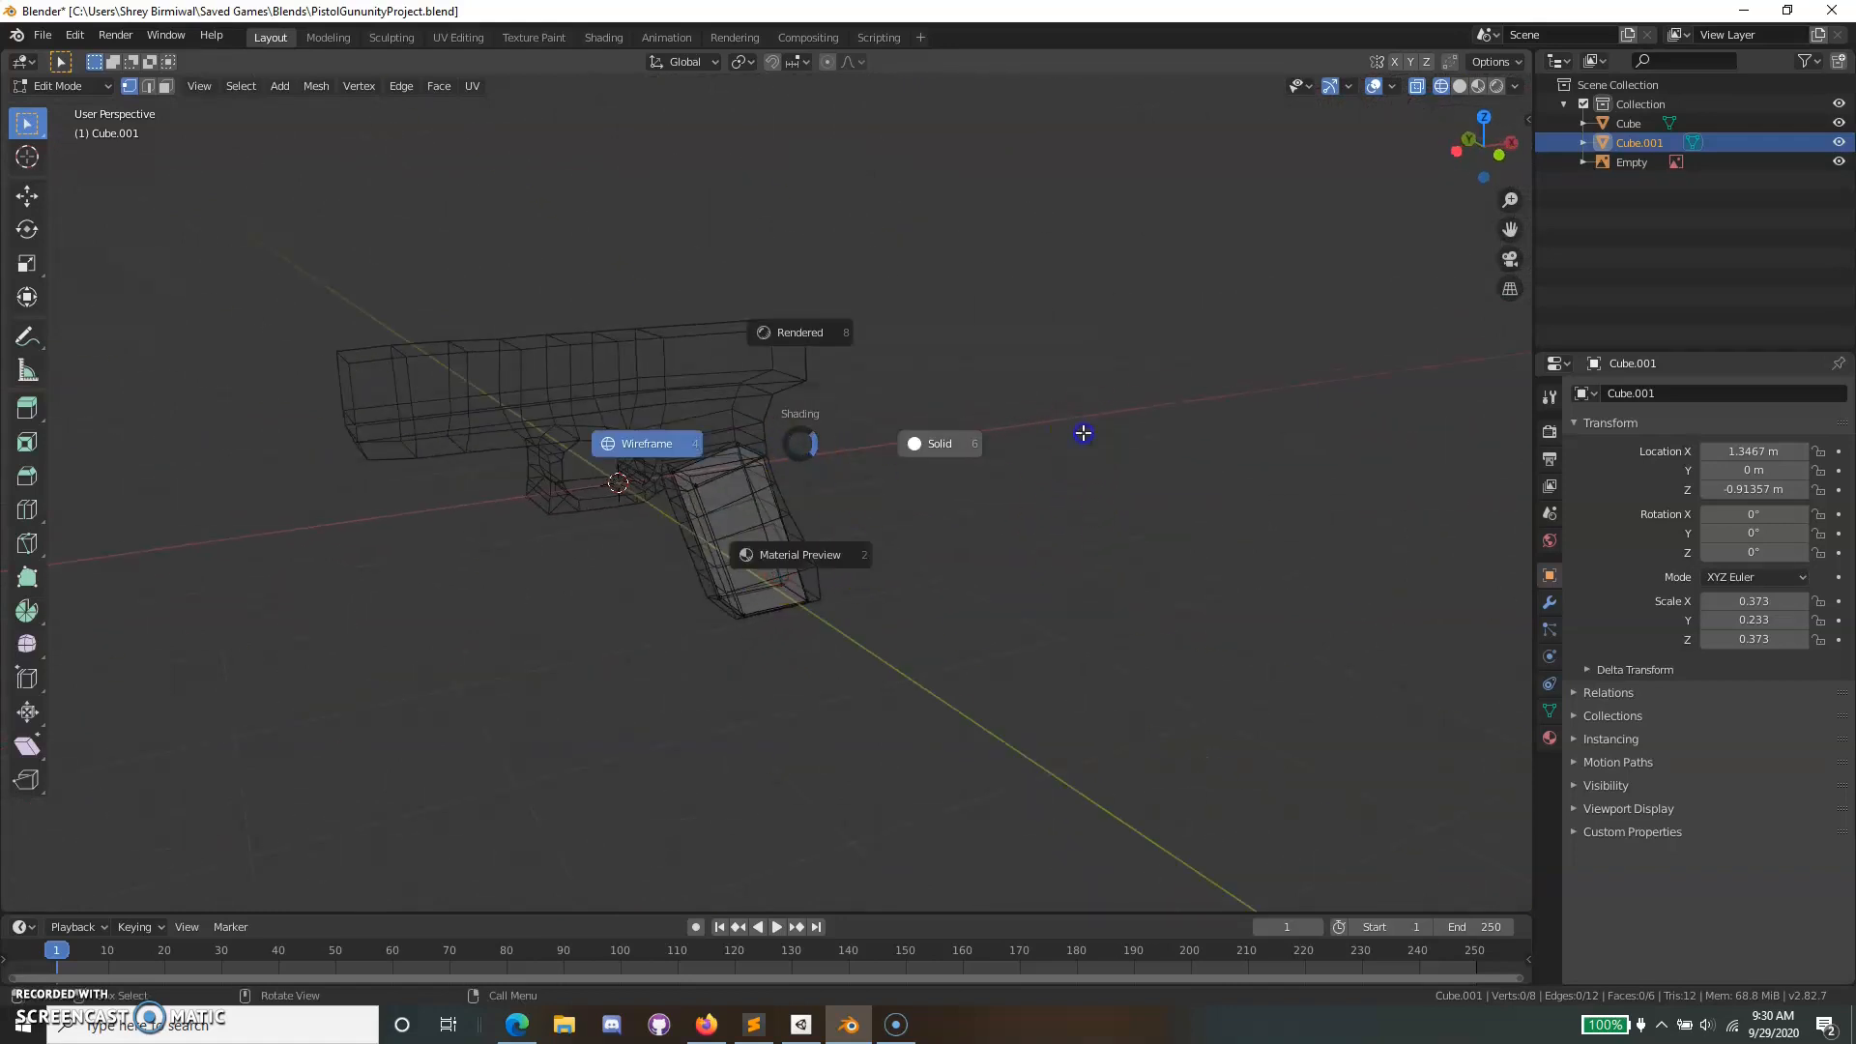
{"action": "left_click", "coordinate": [1077, 488]}
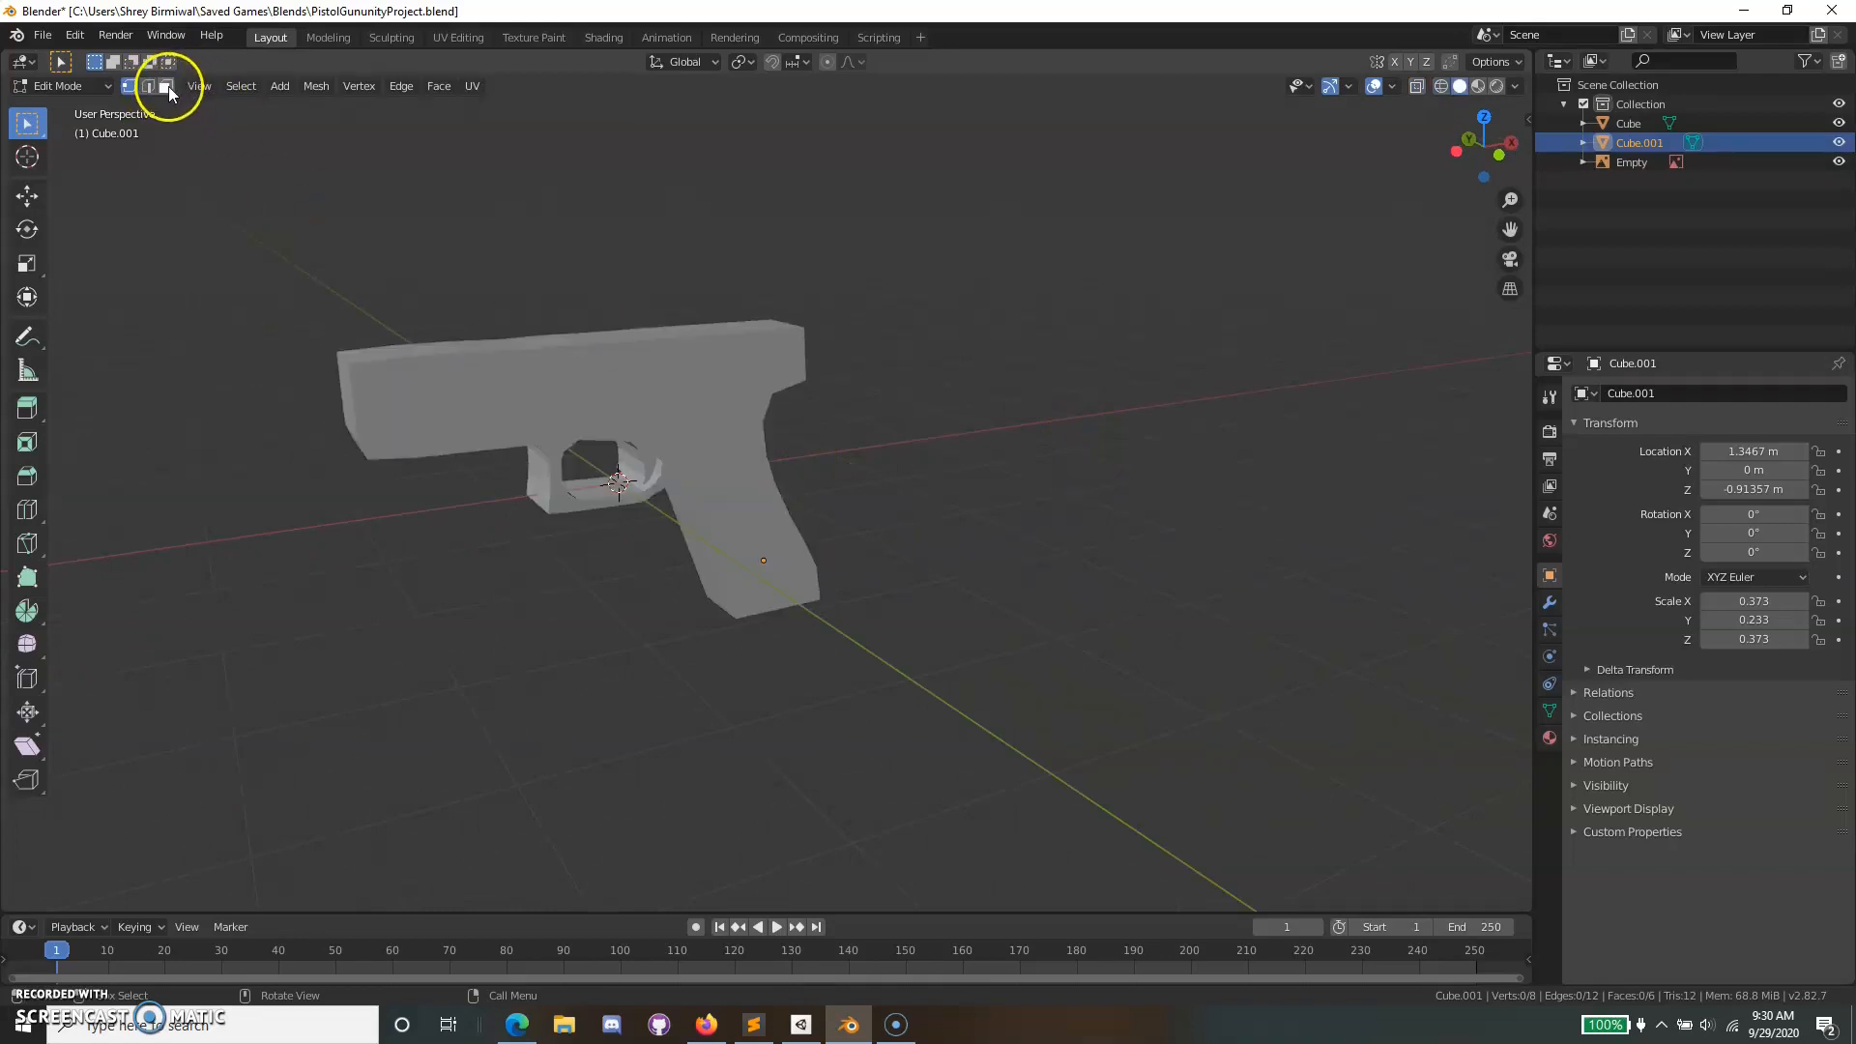
Examine from underneath and from the opposite side how the magazine block sits inside the grip opening.
{"action": "middle_click_drag", "start_coordinate": [1127, 593], "coordinate": [690, 414]}
{"action": "scroll", "coordinate": [845, 671], "scroll_direction": "up", "scroll_amount": 5}
{"action": "middle_click_drag", "start_coordinate": [845, 671], "coordinate": [821, 751]}
{"action": "middle_click_drag", "start_coordinate": [885, 500], "coordinate": [692, 870]}
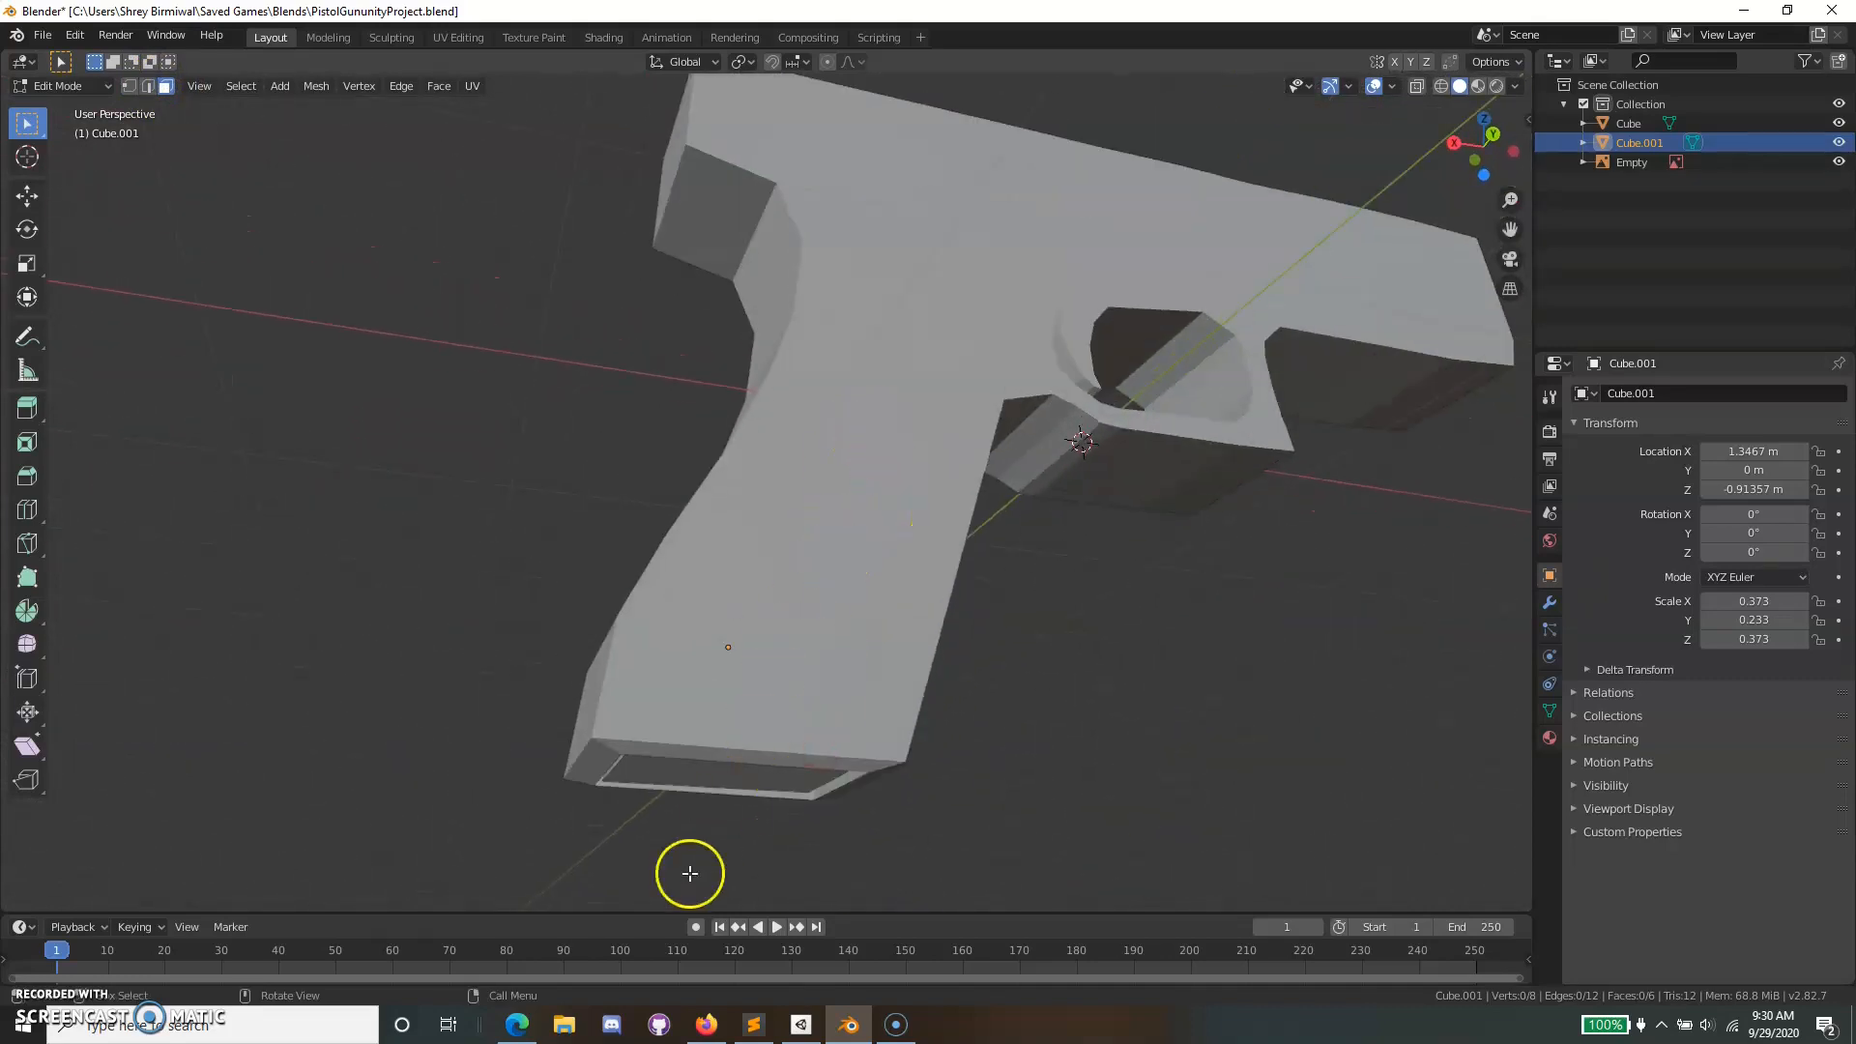
{"action": "scroll", "coordinate": [746, 712], "scroll_direction": "down", "scroll_amount": 5}
{"action": "middle_click_drag", "start_coordinate": [837, 705], "coordinate": [766, 792]}
{"action": "scroll", "coordinate": [787, 758], "scroll_direction": "up", "scroll_amount": 5}
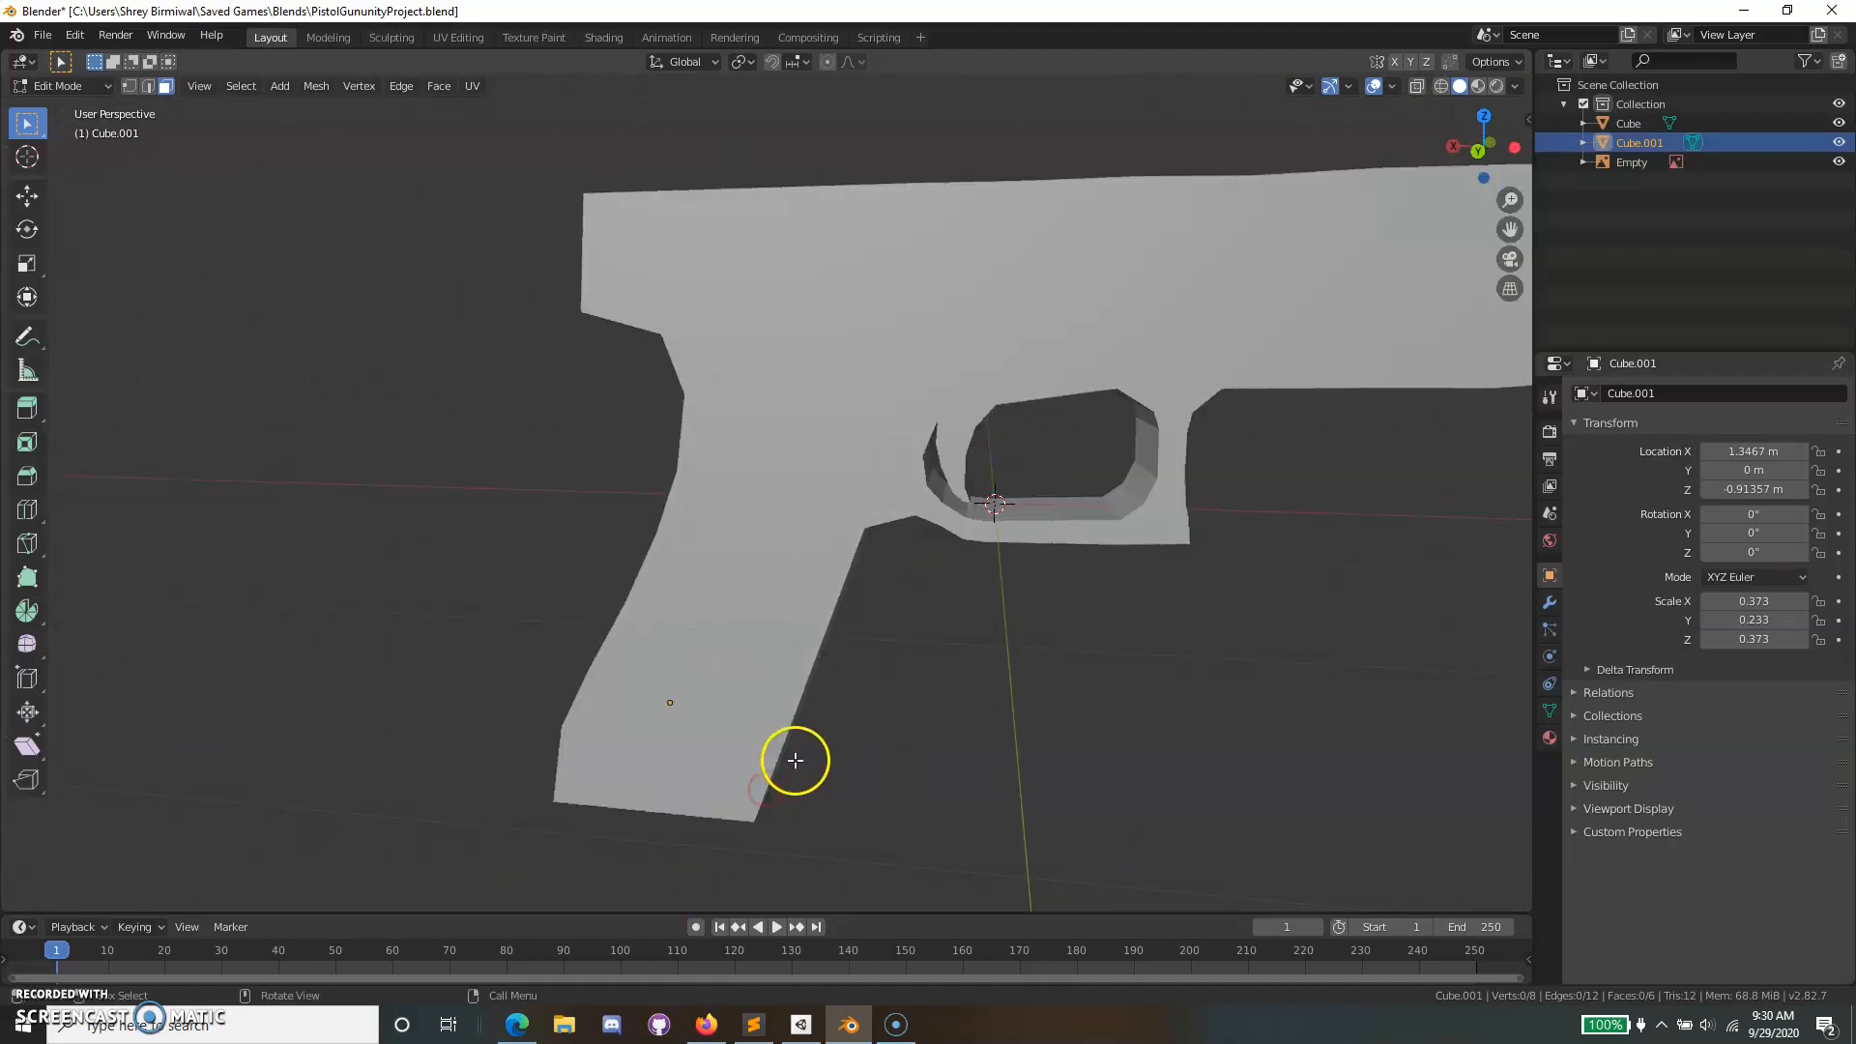
{"action": "scroll", "coordinate": [792, 734], "scroll_direction": "down", "scroll_amount": 4}
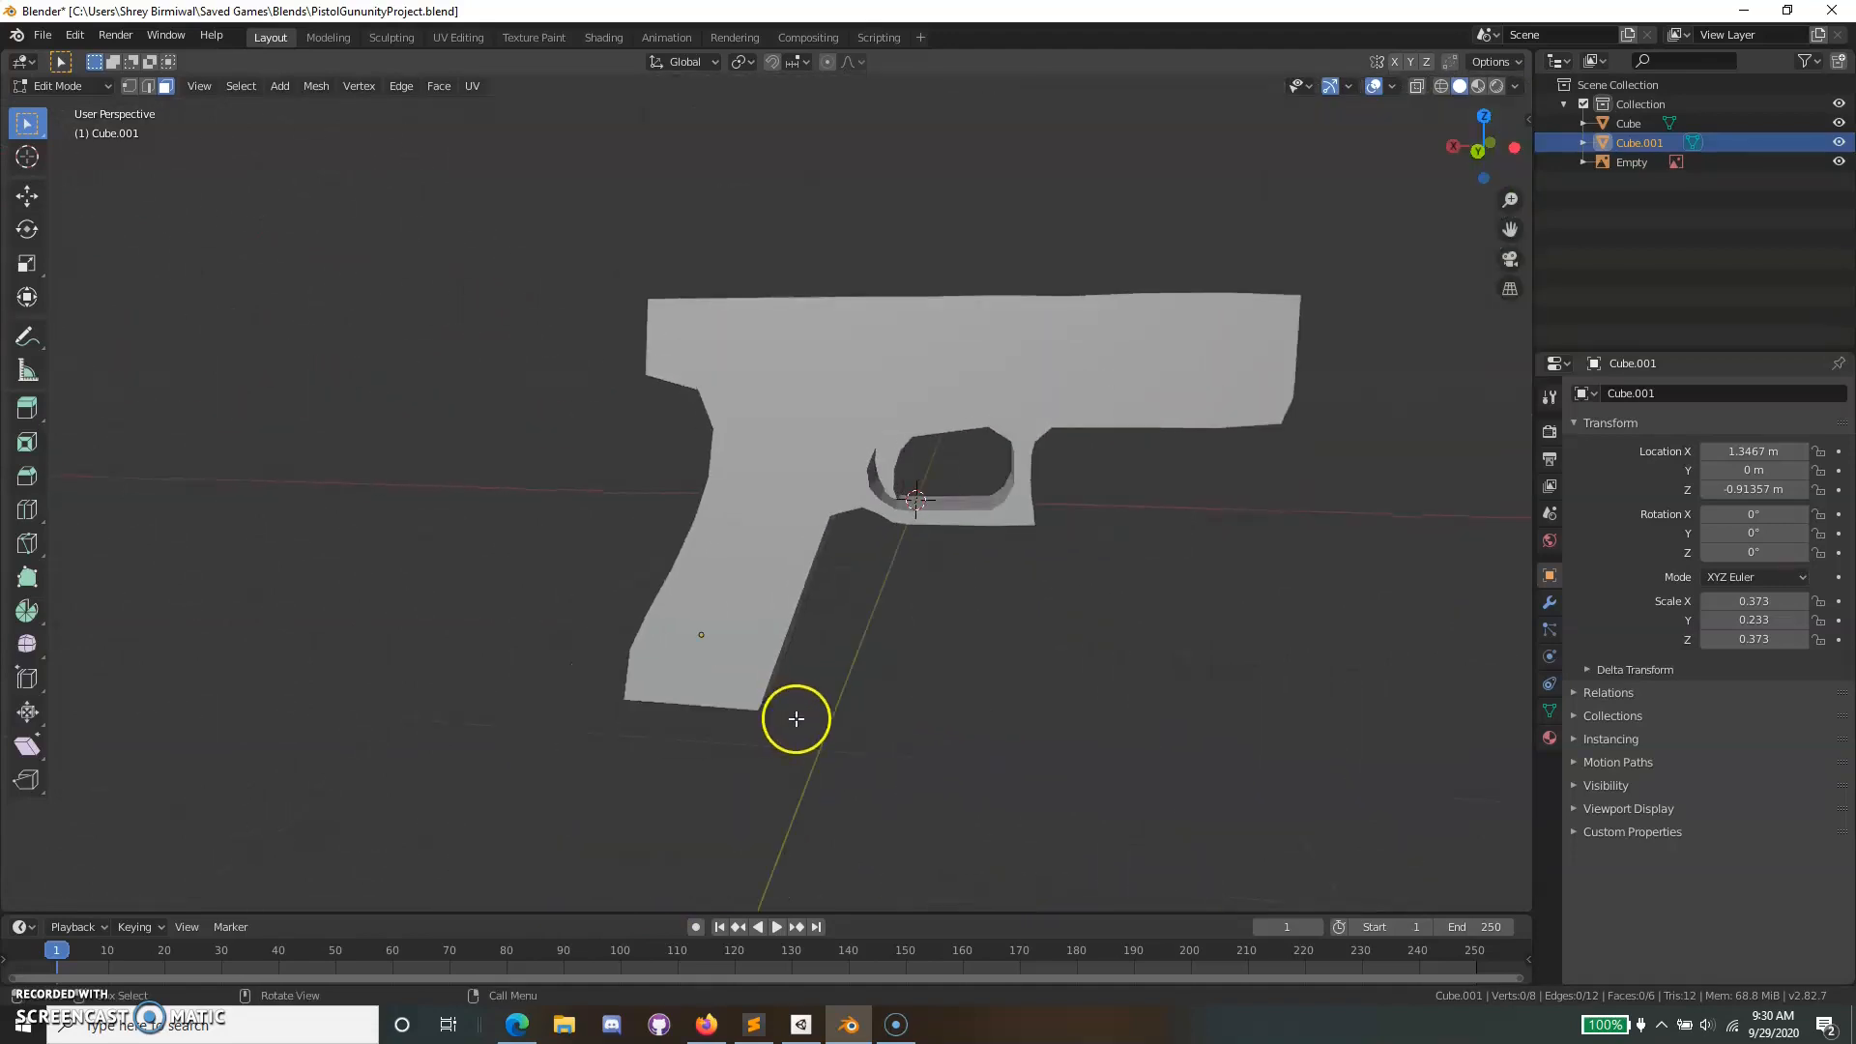
{"action": "left_click", "coordinate": [62, 85]}
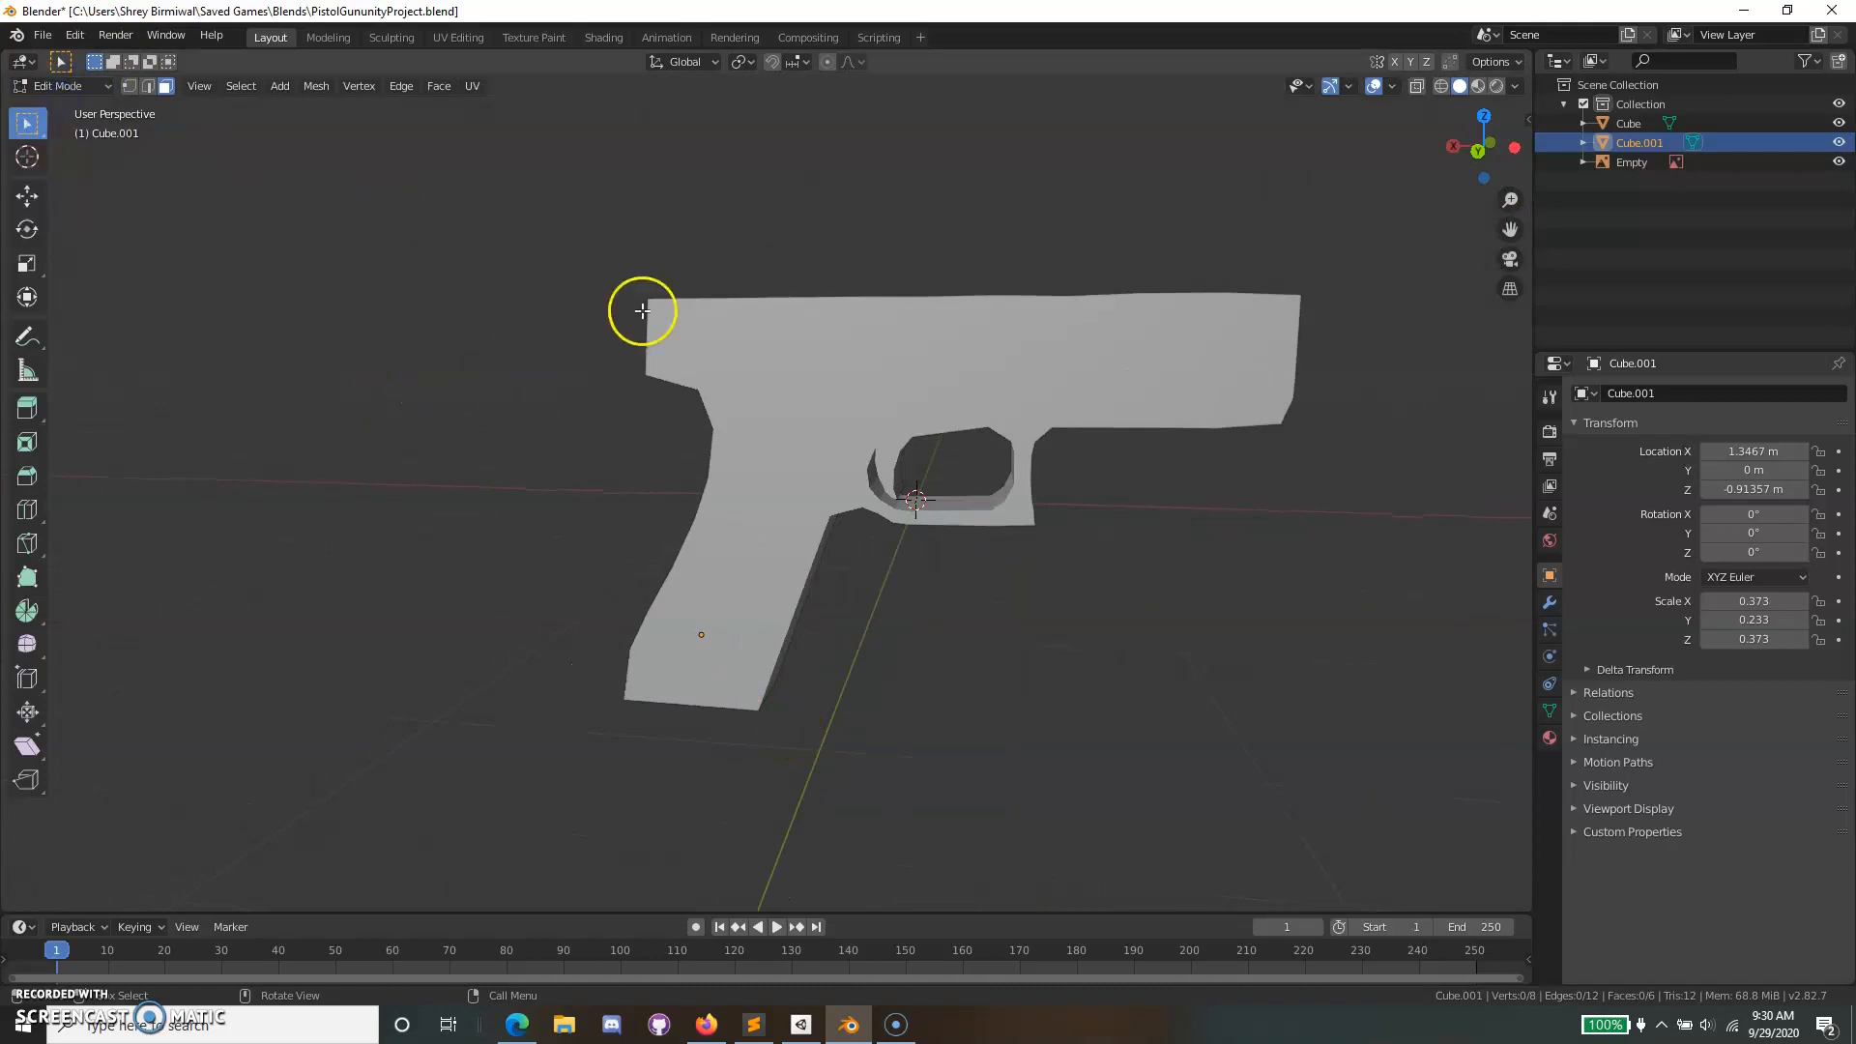
{"action": "right_click", "coordinate": [1627, 145]}
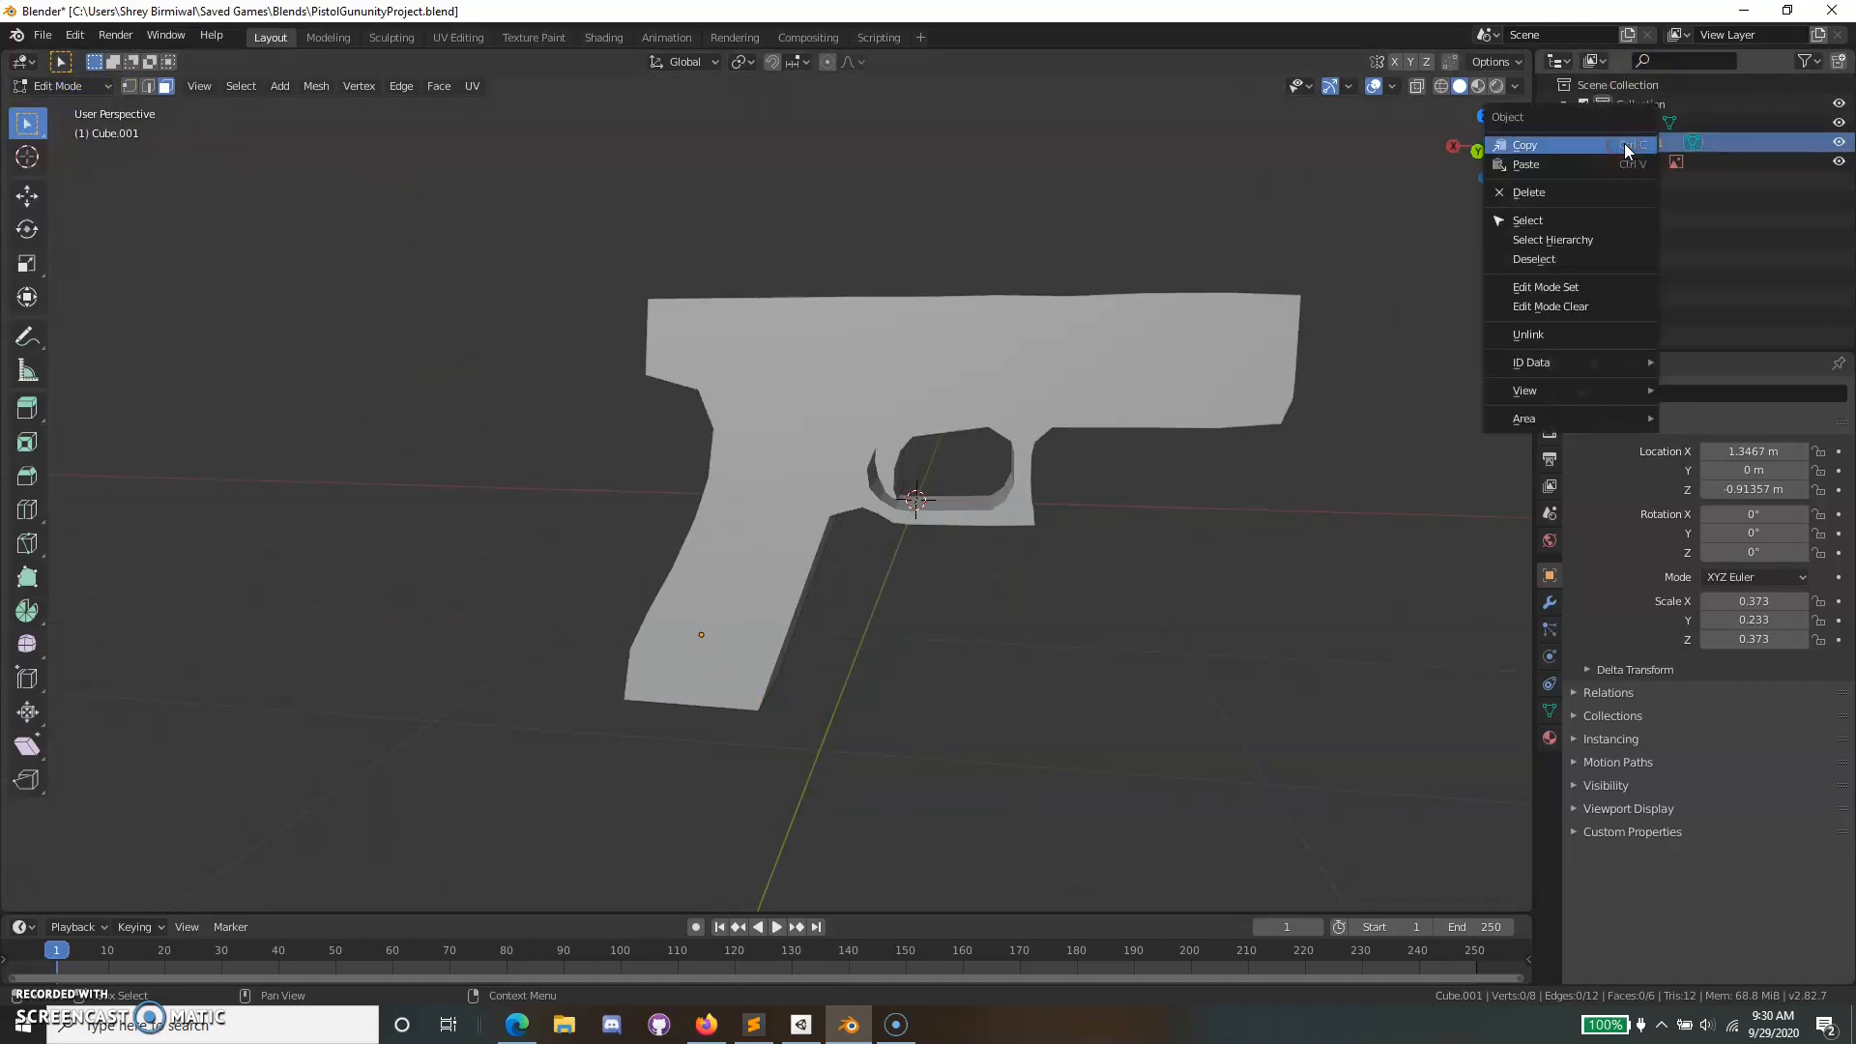
{"action": "left_click", "coordinate": [1626, 145]}
{"action": "right_click", "coordinate": [1649, 145]}
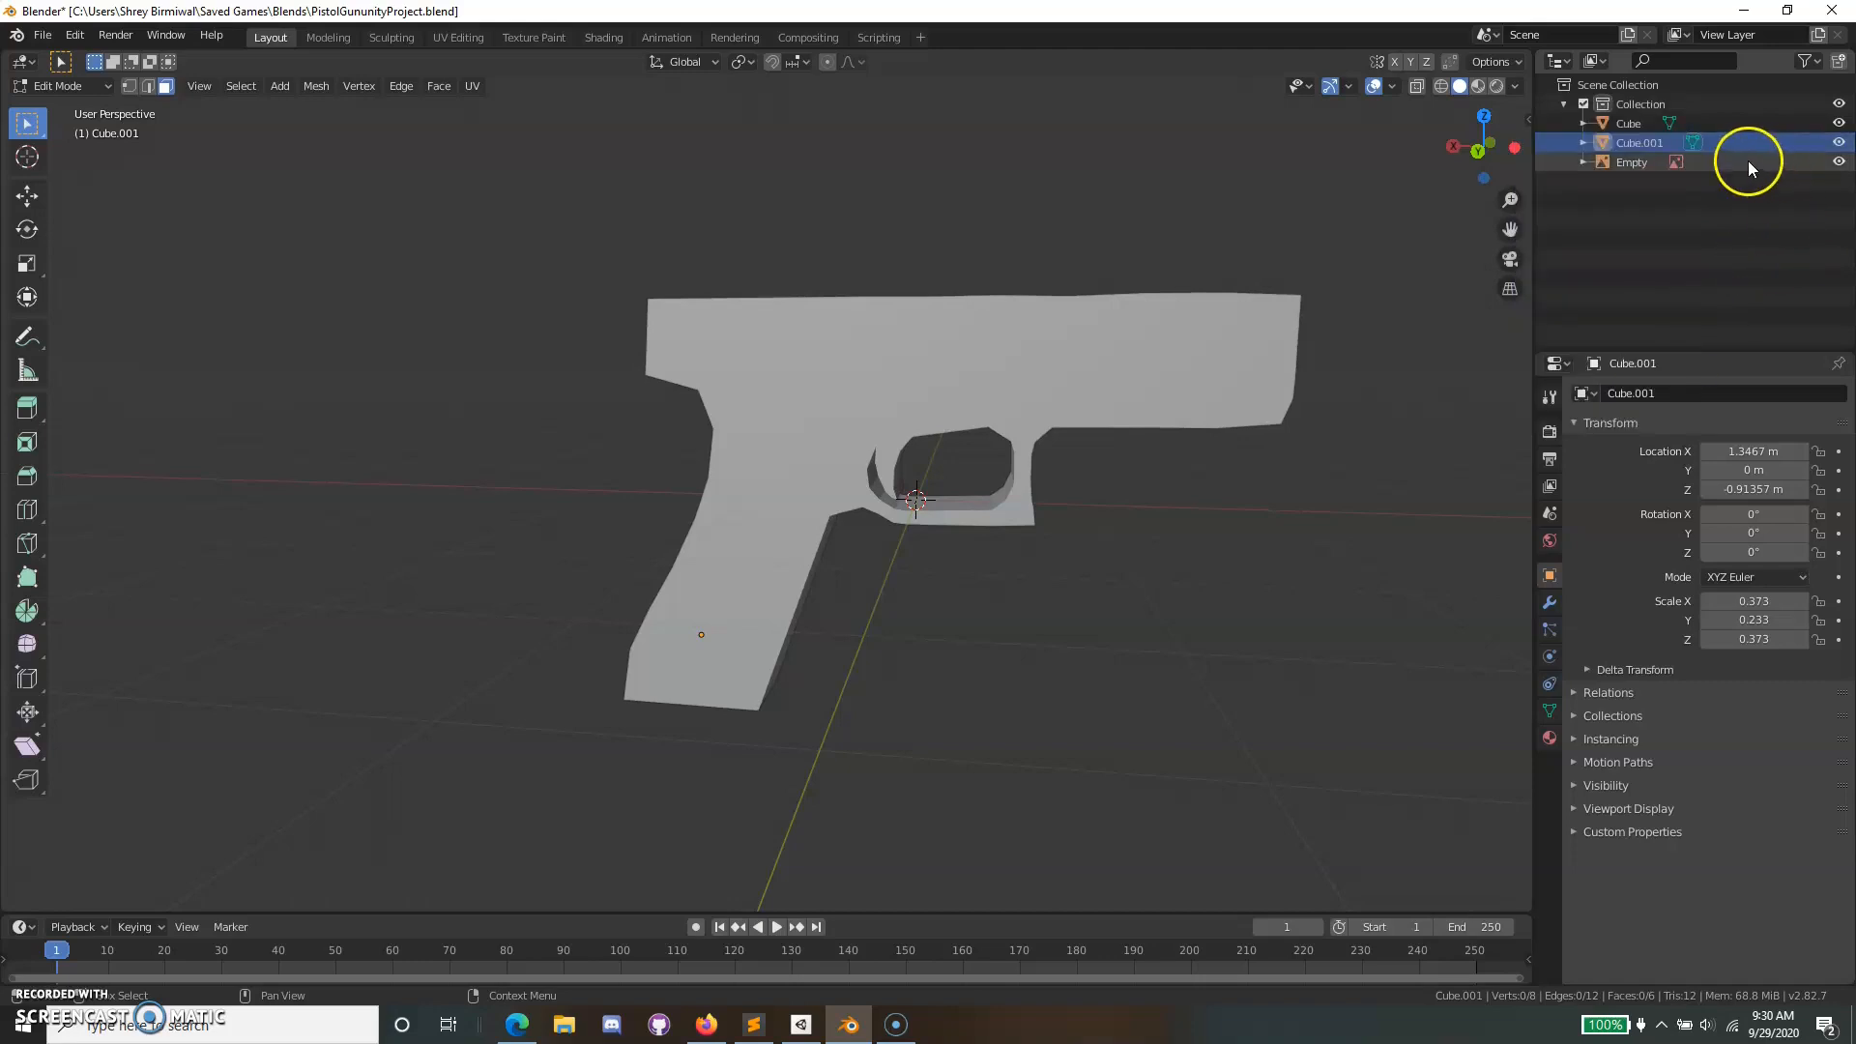
Rename the magazine block object Cube.001 as CLip.
{"action": "double_click", "coordinate": [1638, 145]}
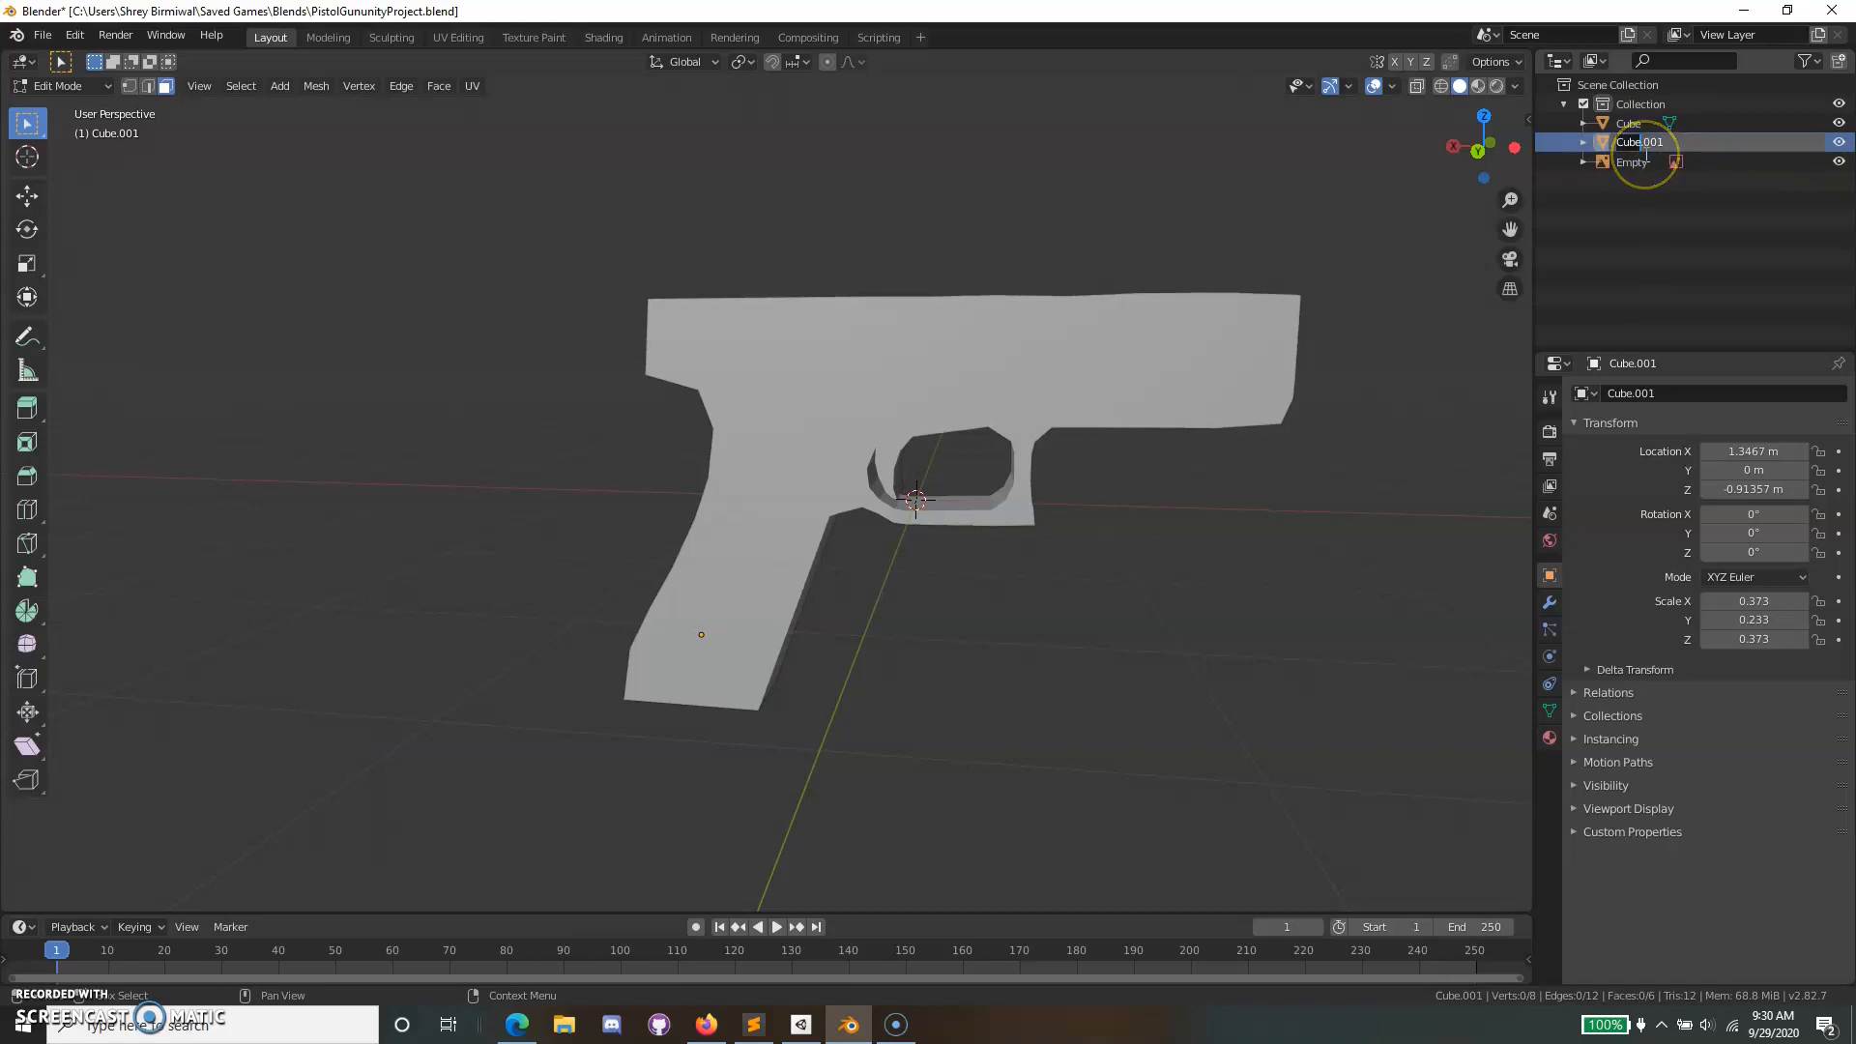
{"action": "type", "text": "CLip"}
{"action": "key", "text": "Return"}
Rename the gun body object Cube as Pistol.
{"action": "left_click", "coordinate": [1670, 123]}
{"action": "left_click", "coordinate": [1628, 142]}
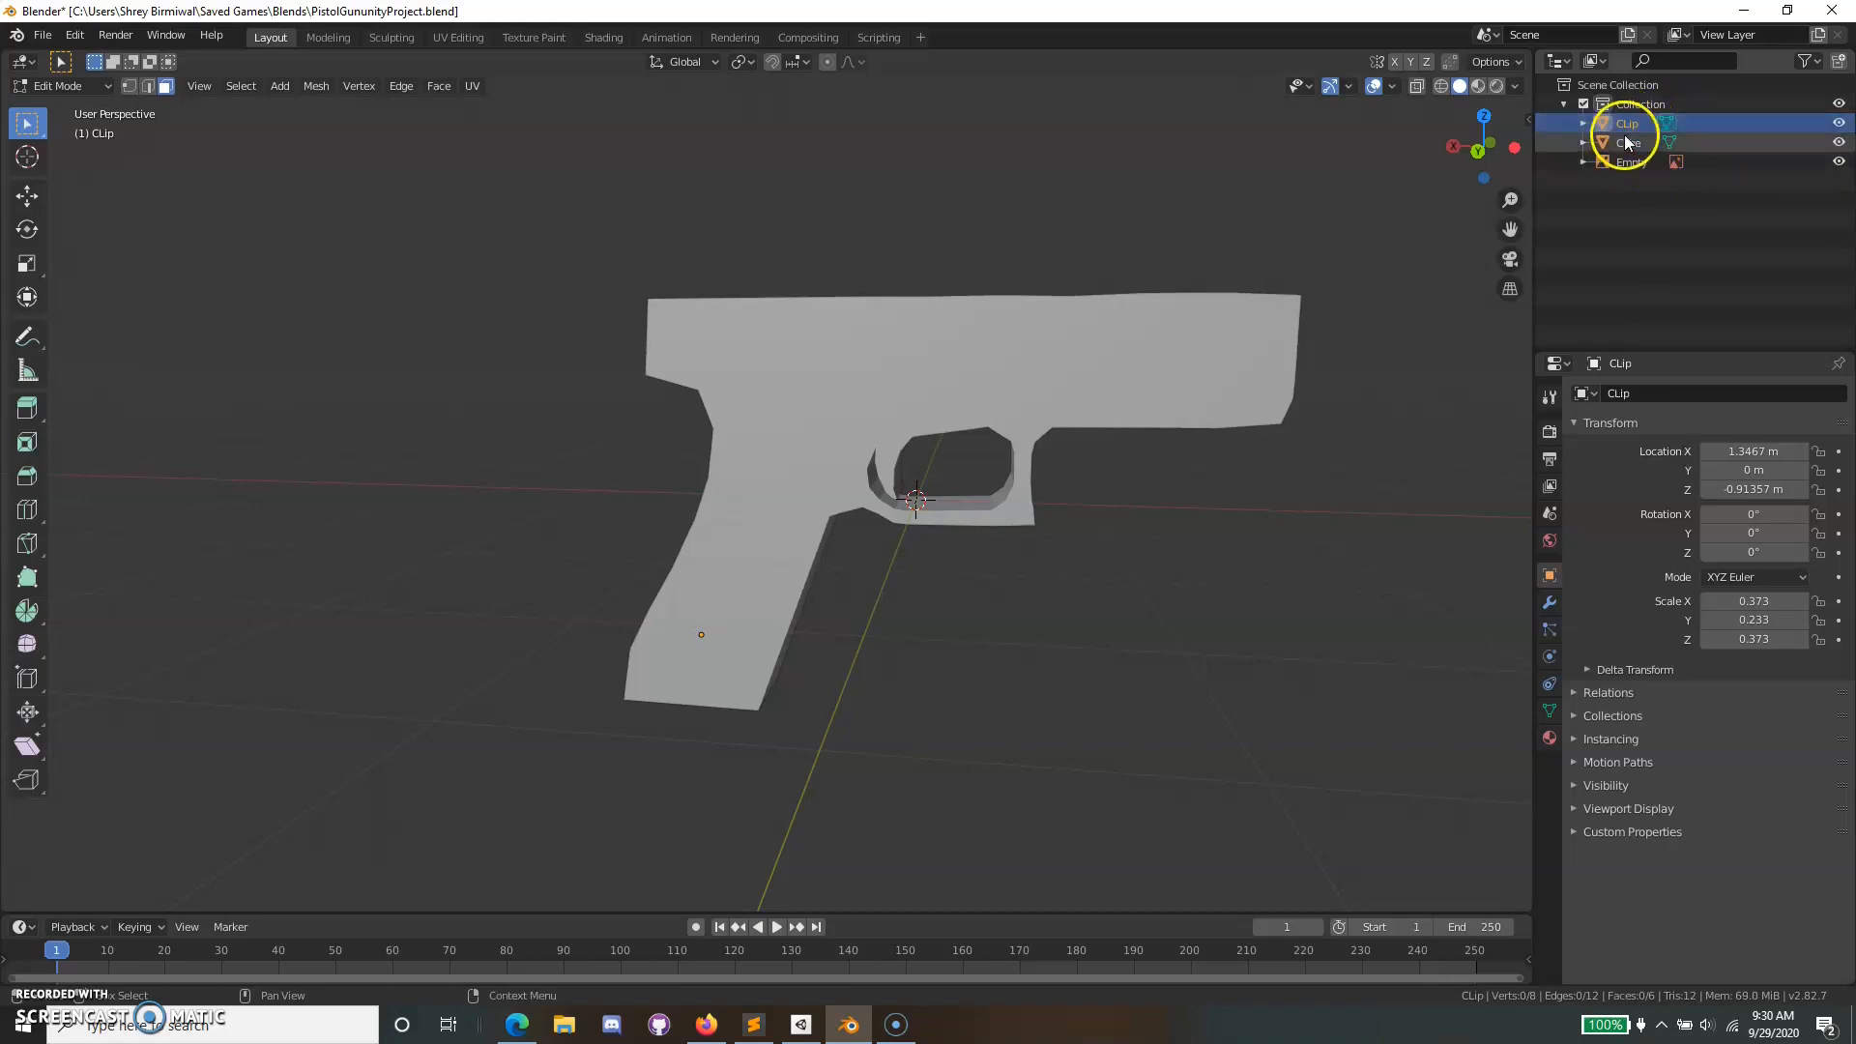
{"action": "right_click", "coordinate": [1630, 148]}
{"action": "double_click", "coordinate": [1624, 142]}
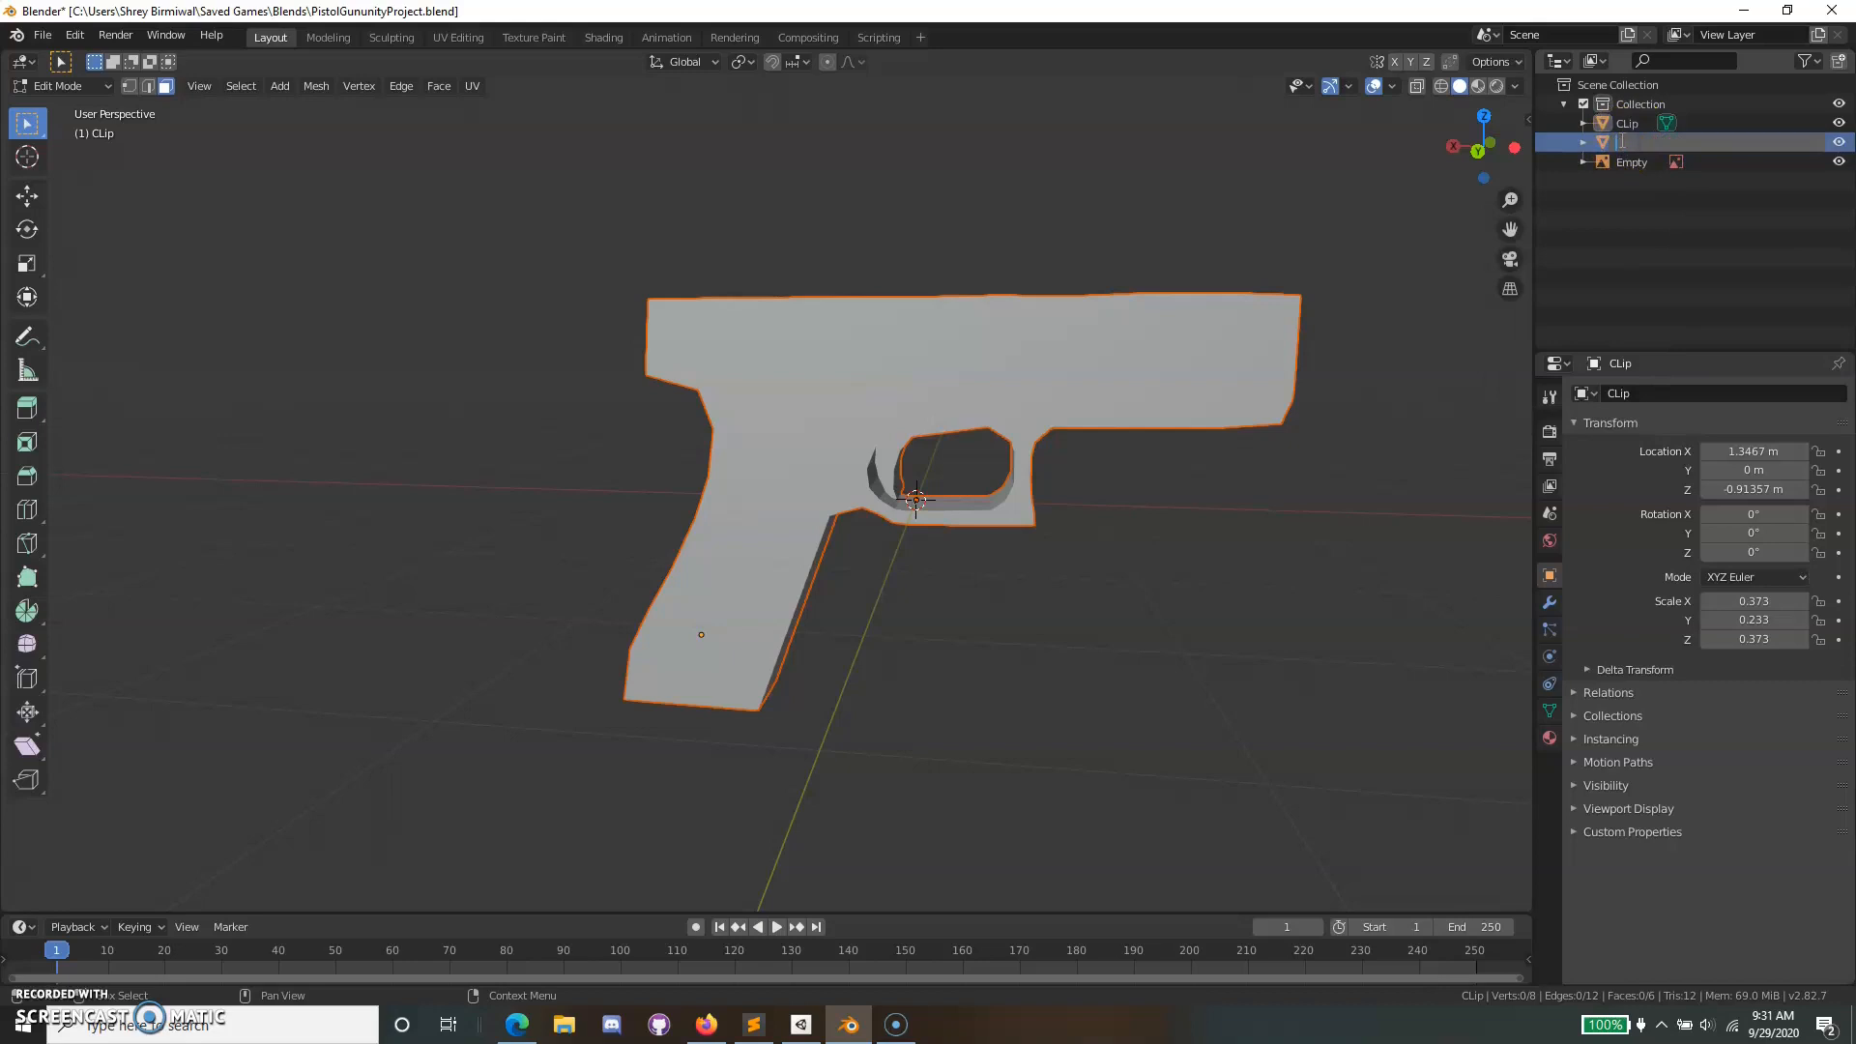
{"action": "type", "text": "Pistol"}
{"action": "key", "text": "Return"}
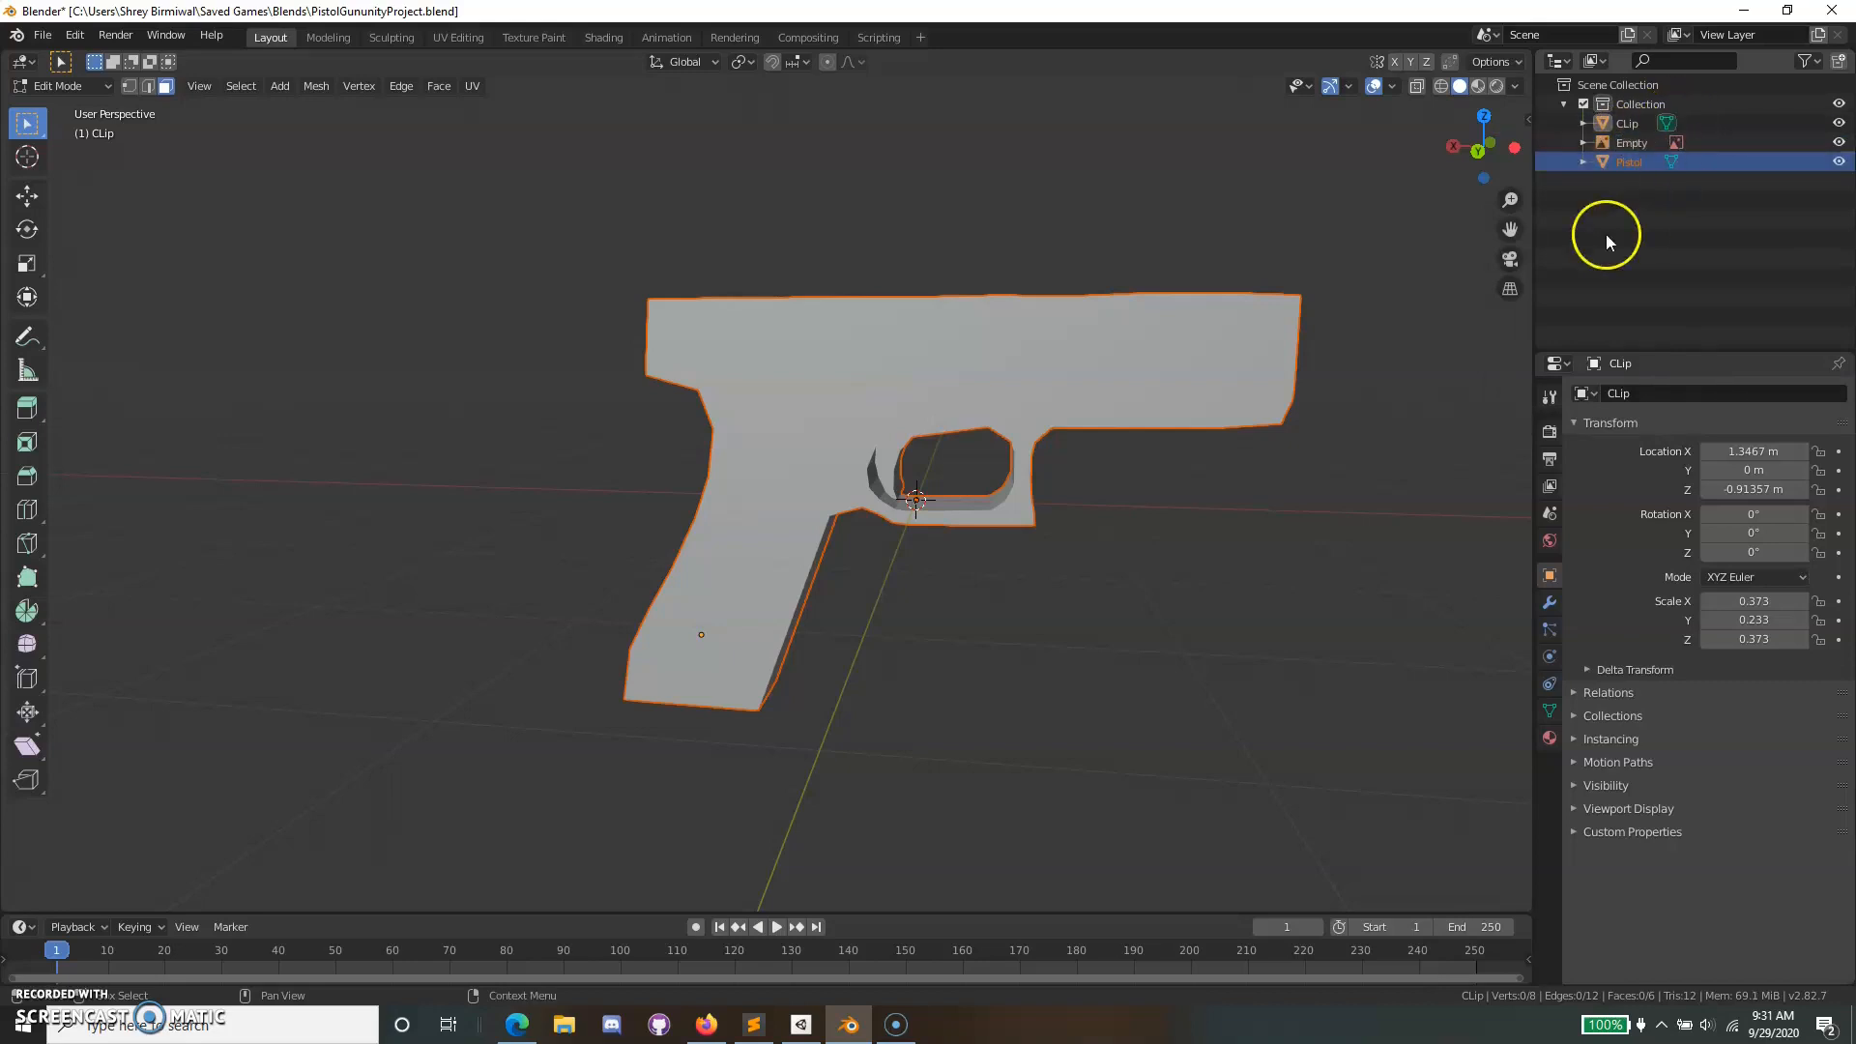
Delete the Empty that holds the reference image and save the PistolGununityProject file.
{"action": "left_click", "coordinate": [1634, 142]}
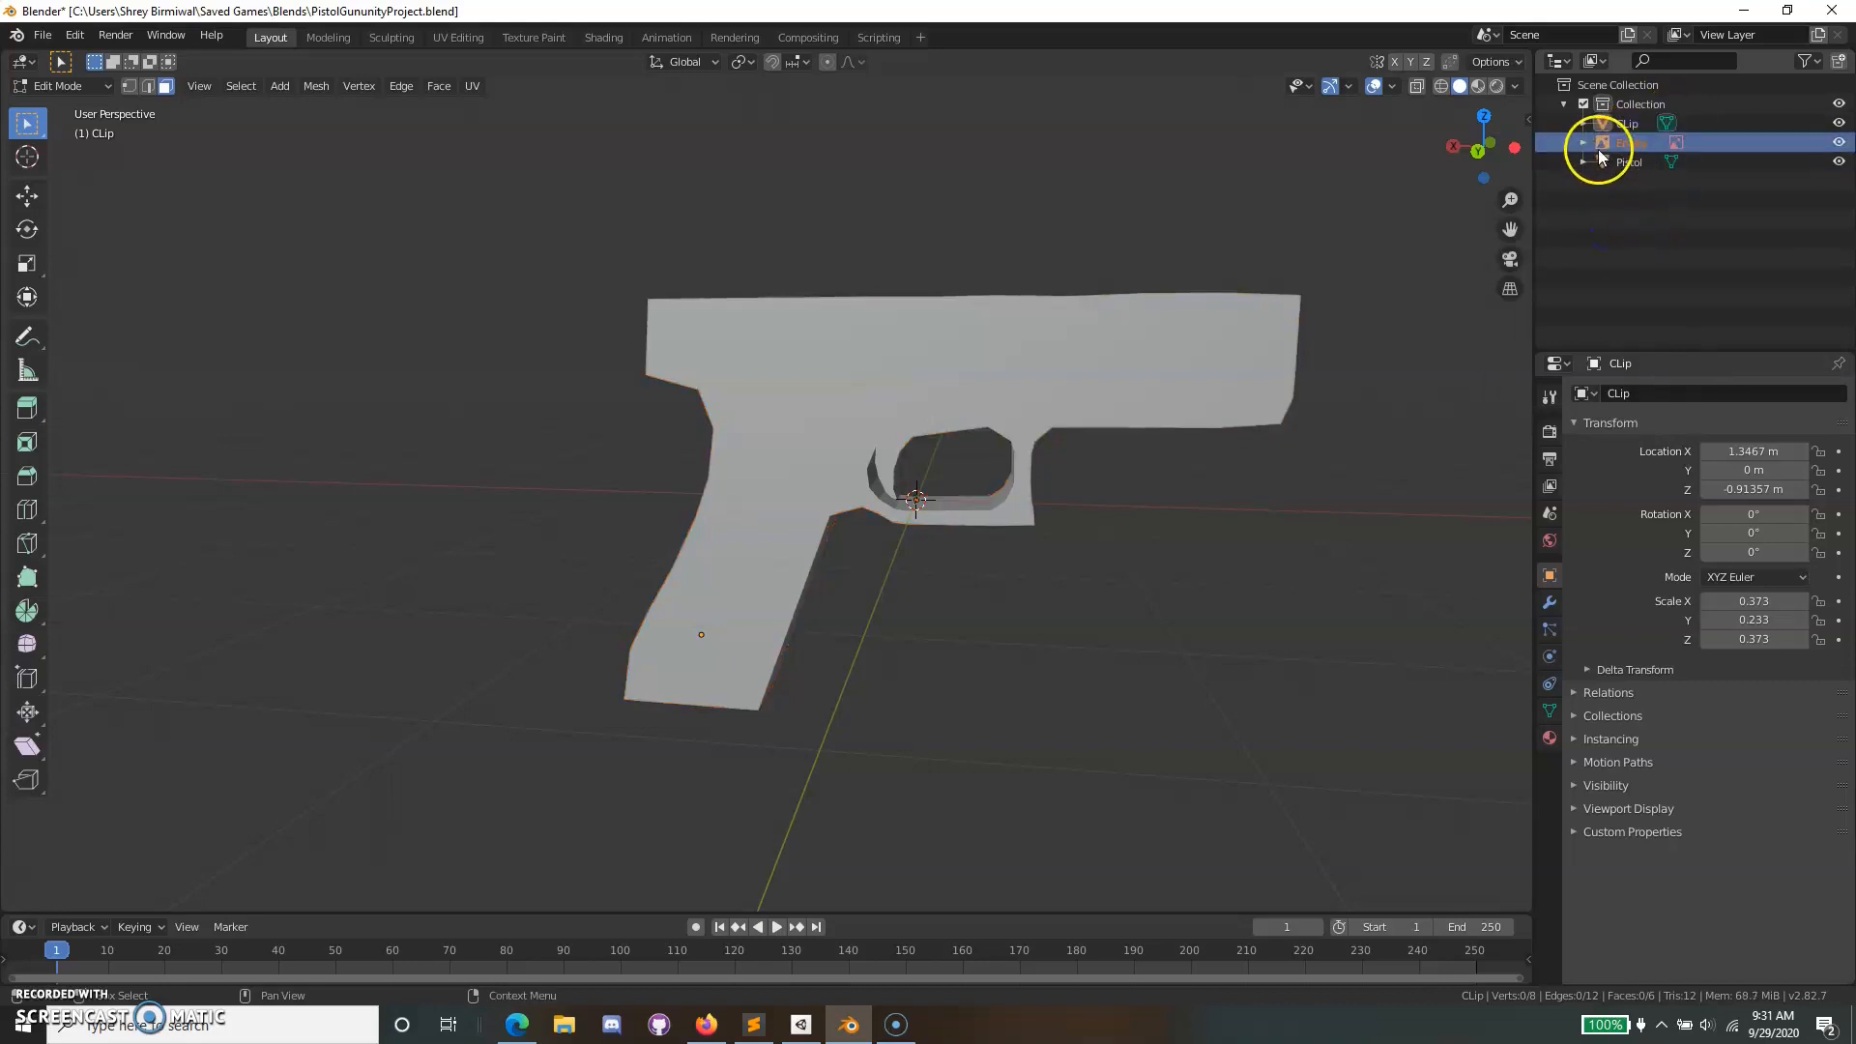
{"action": "right_click", "coordinate": [1603, 143]}
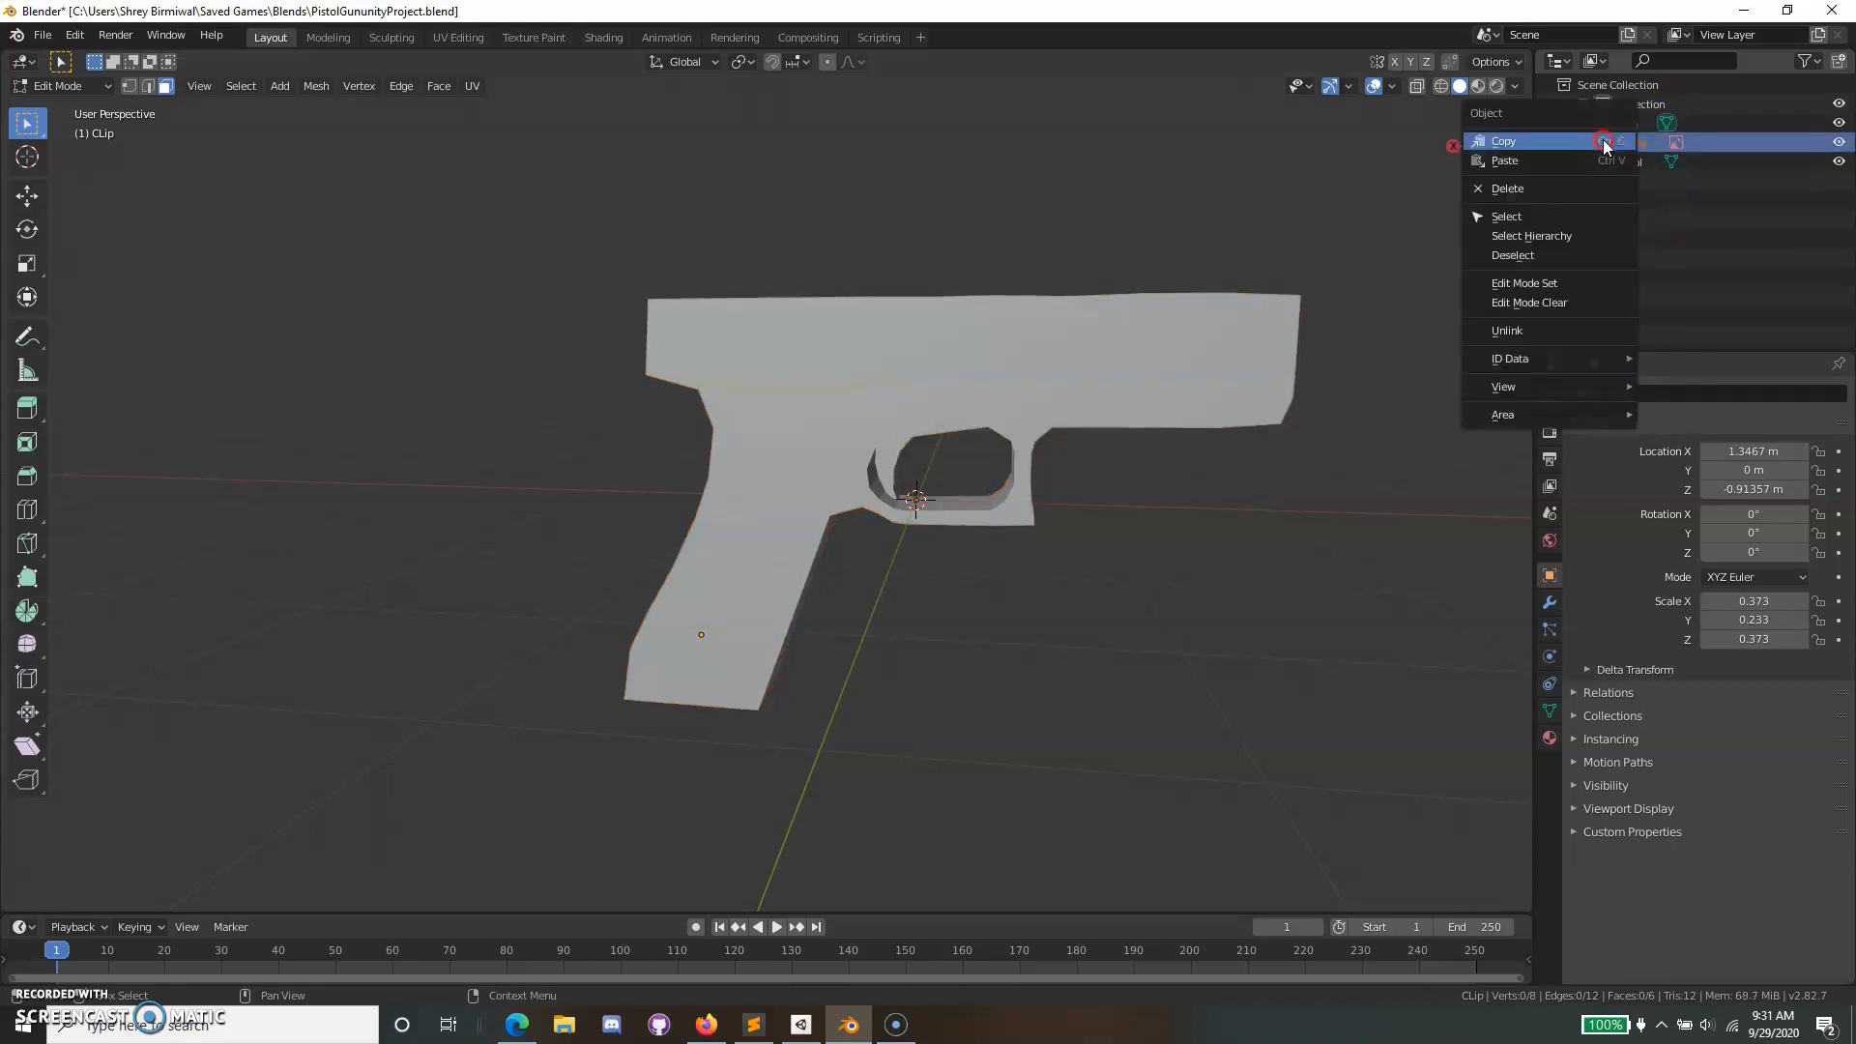
{"action": "left_click", "coordinate": [1573, 189]}
{"action": "scroll", "coordinate": [580, 287], "scroll_direction": "down", "scroll_amount": 3}
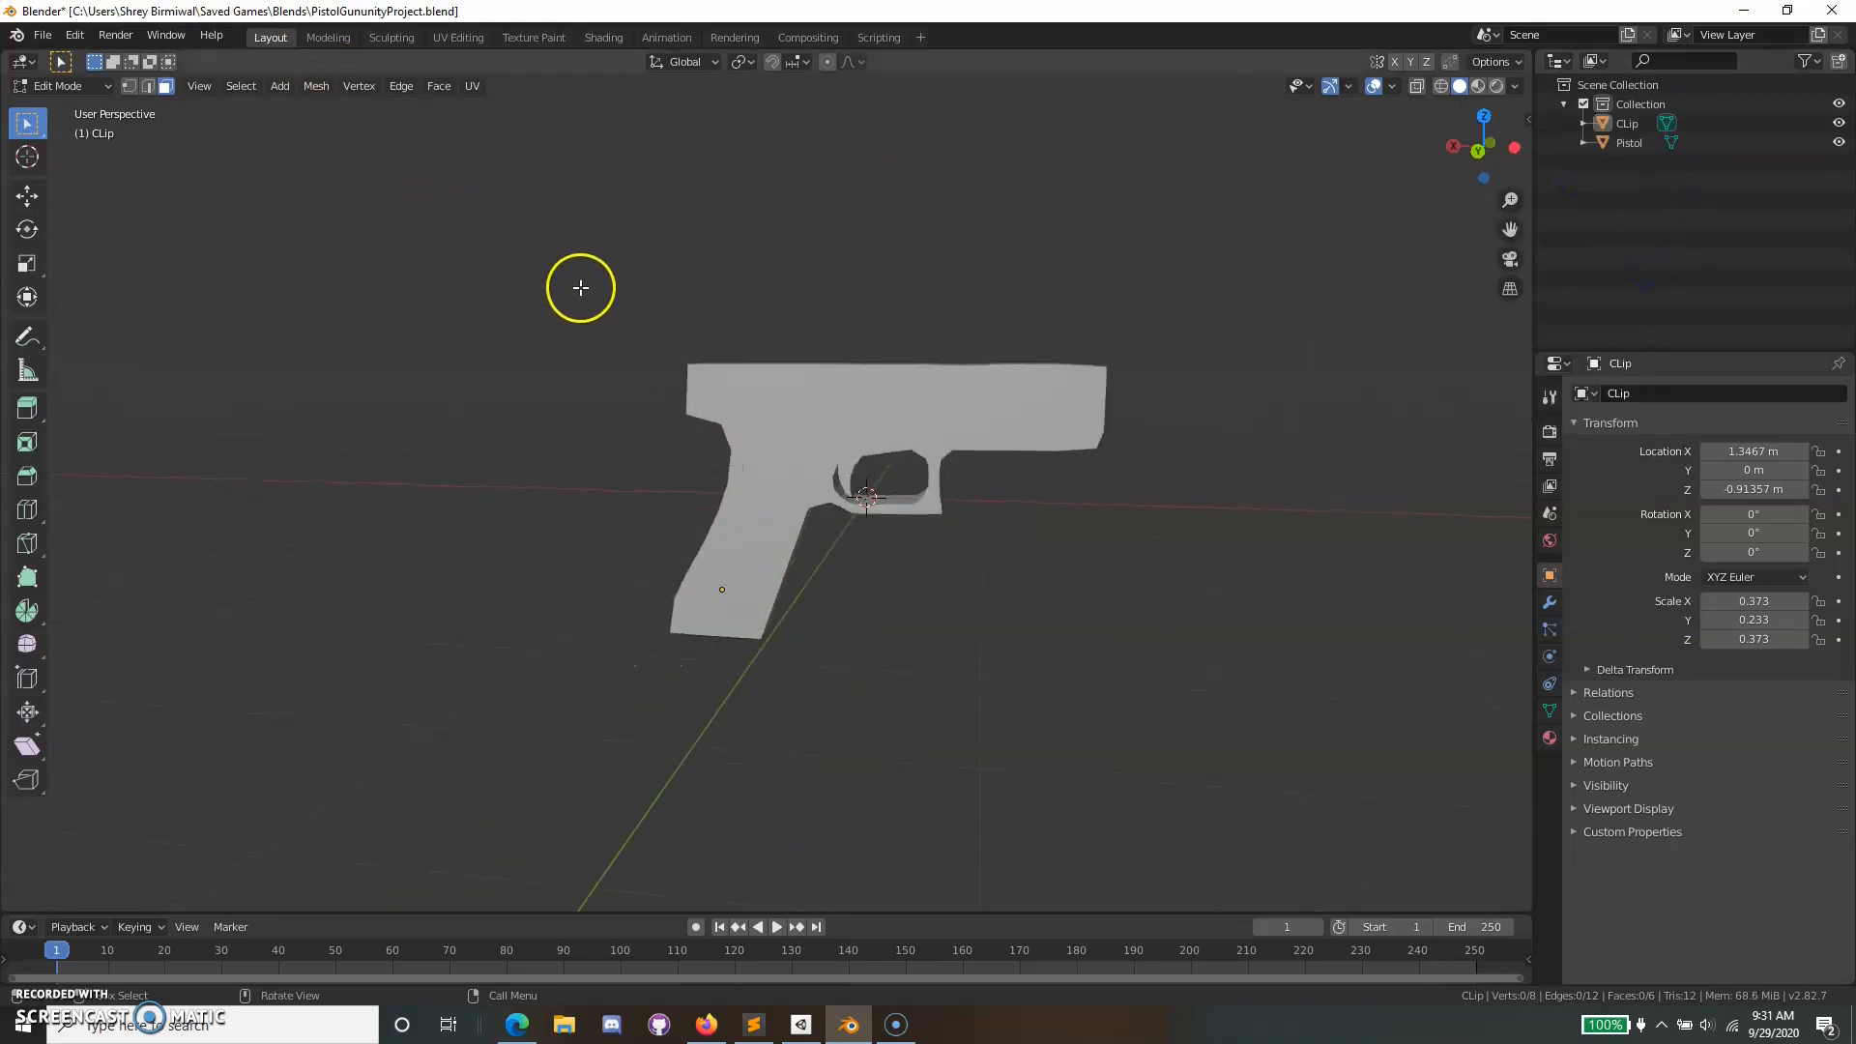
{"action": "key", "text": "ctrl+s"}
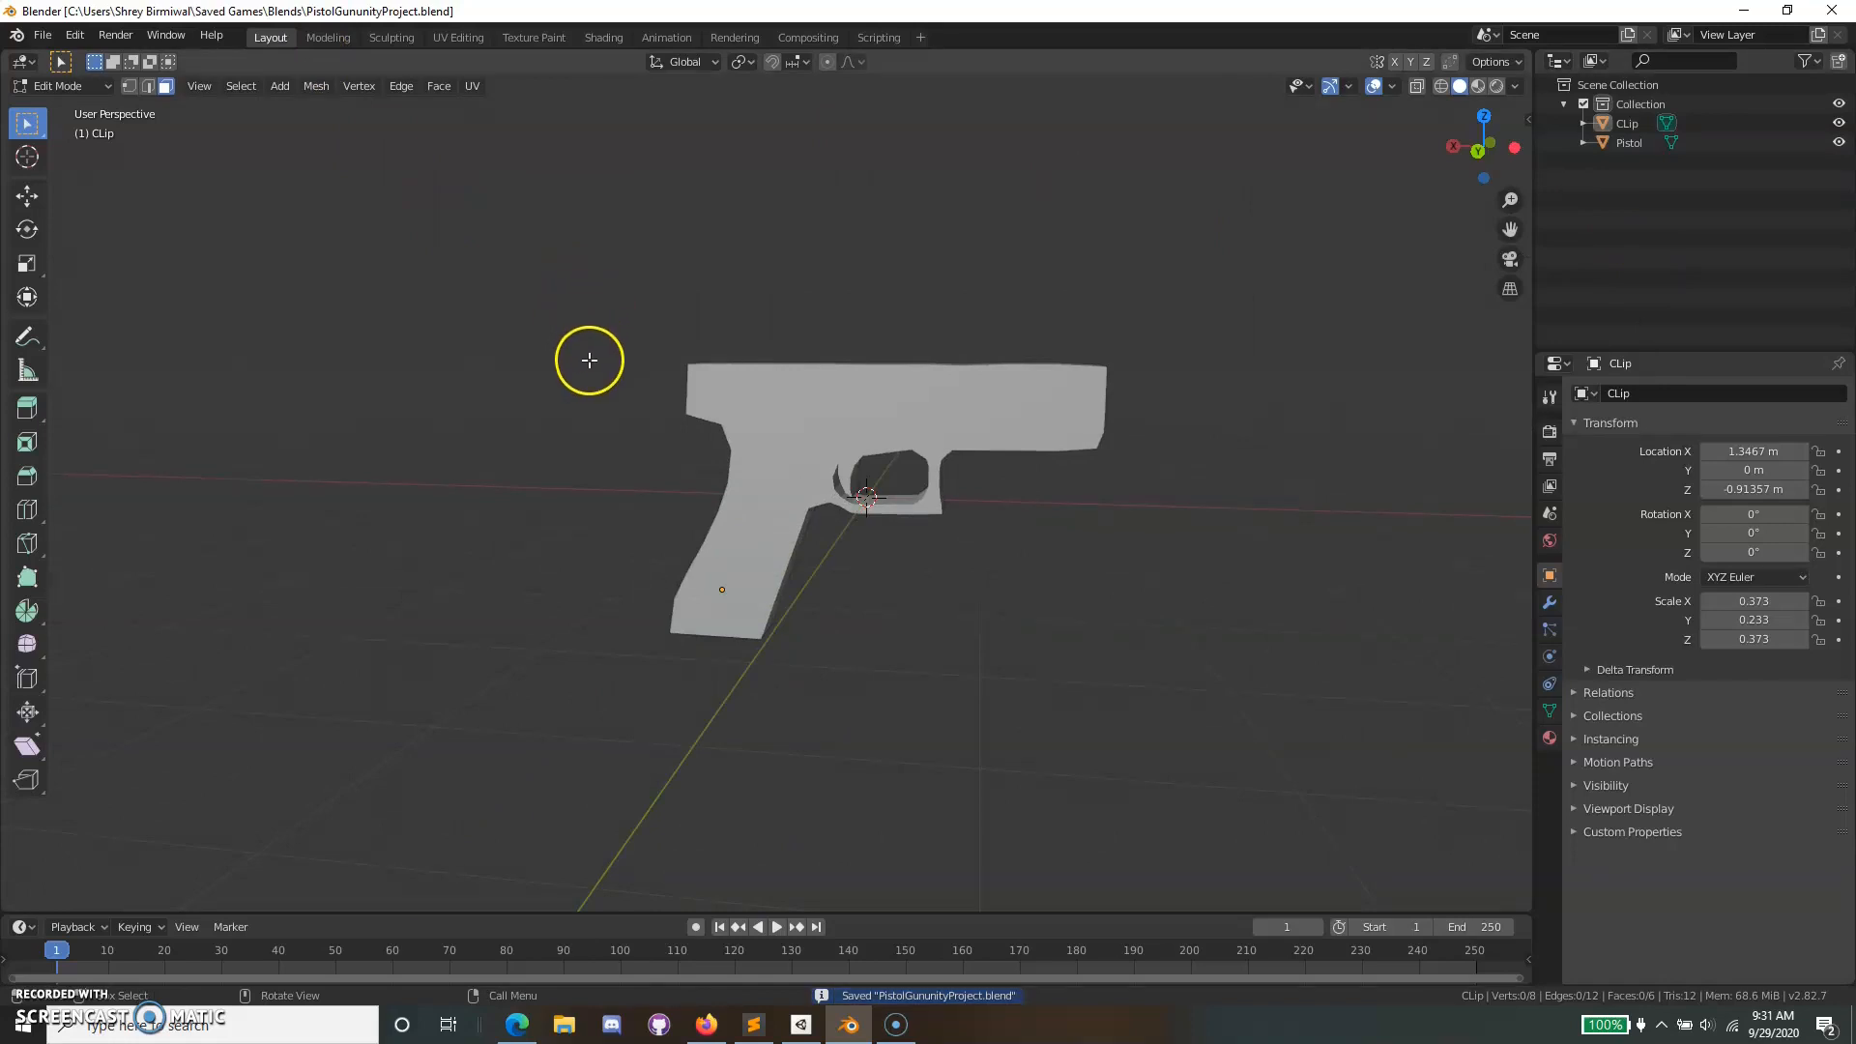
Switch to Unity Hub, open the FPS project, and look over the Player's Camera settings and the sample scene.
{"action": "left_click", "coordinate": [800, 1023]}
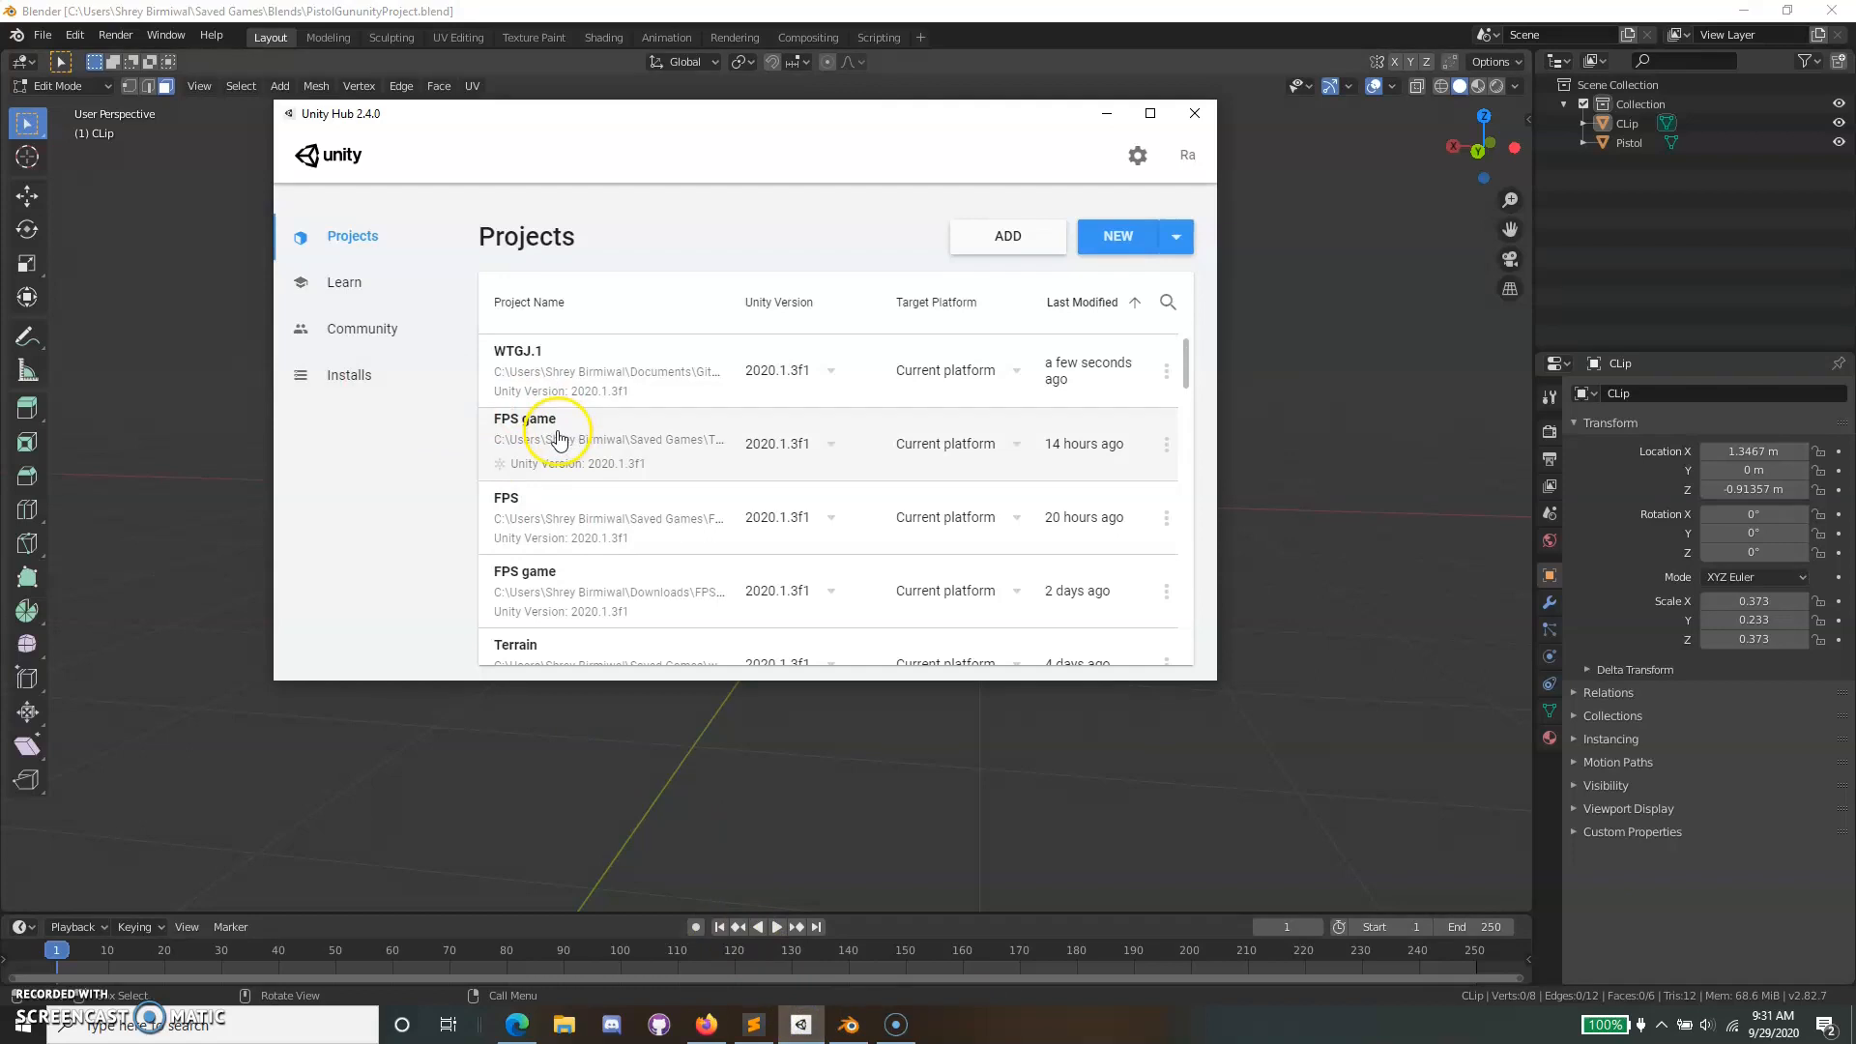
{"action": "left_click", "coordinate": [548, 519]}
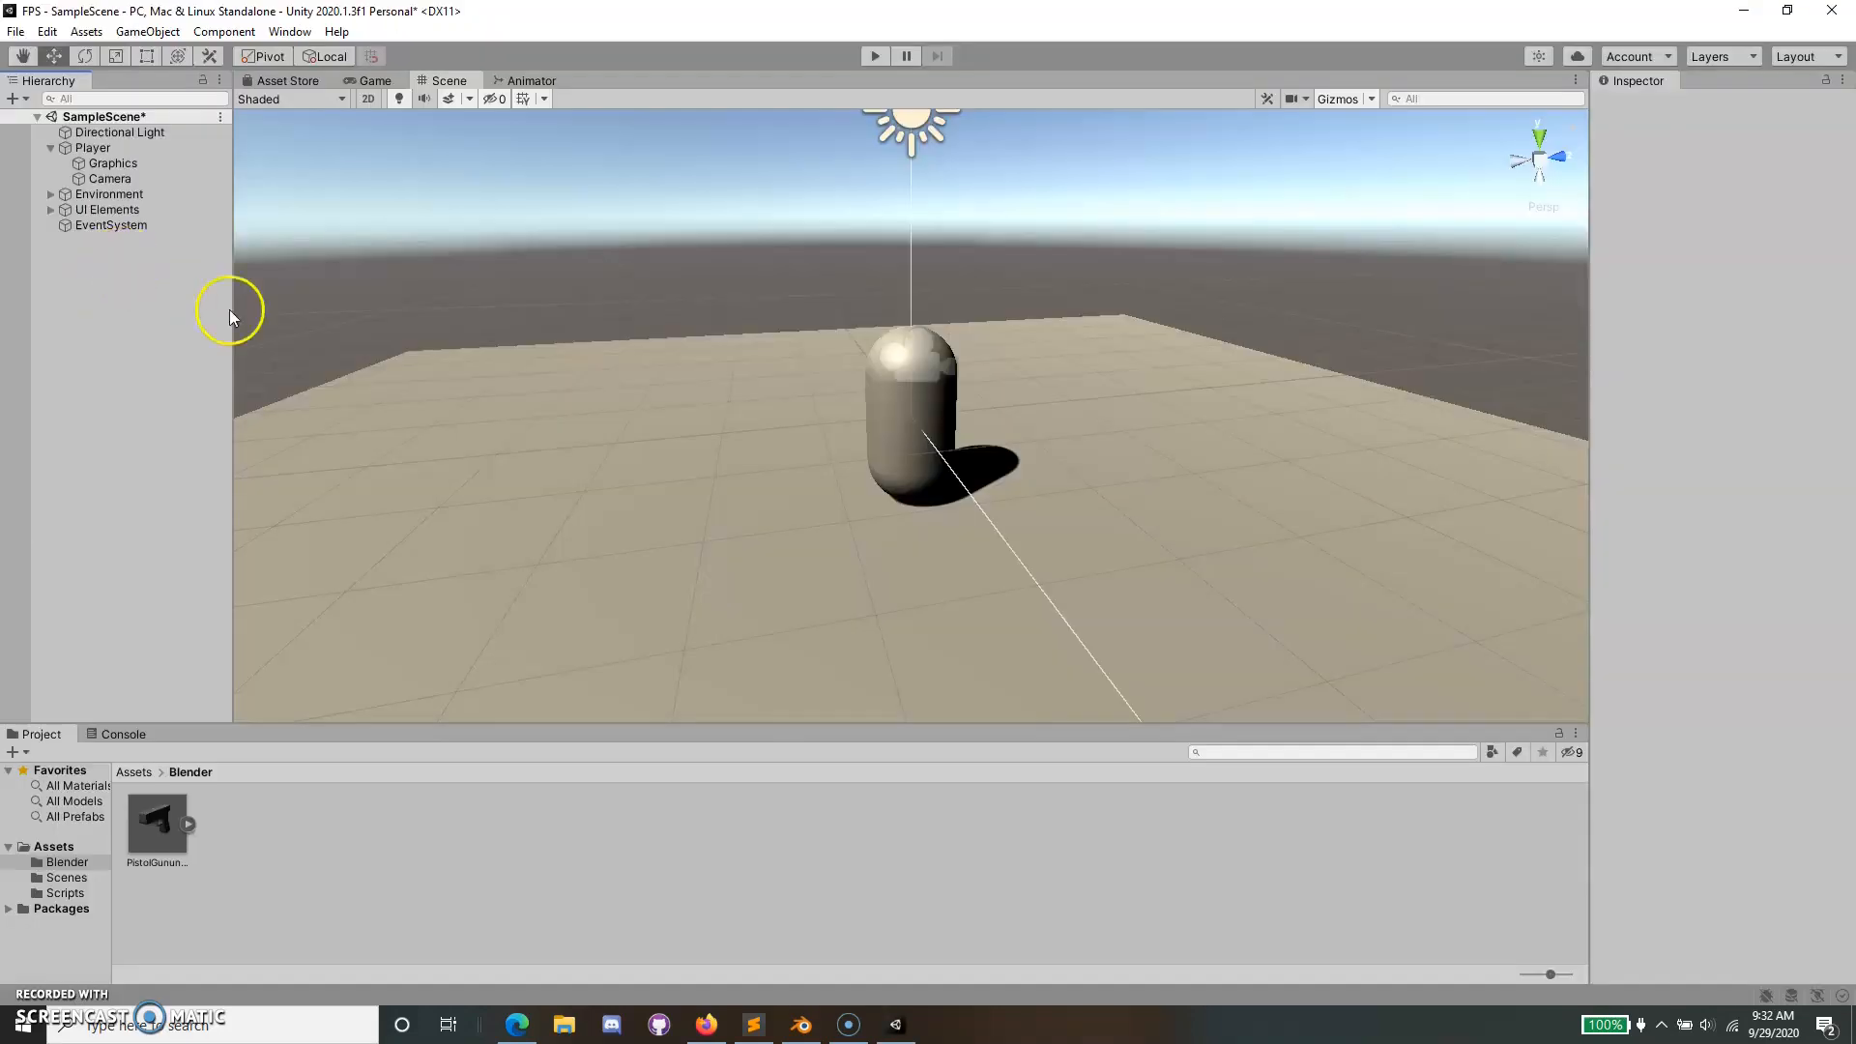
{"action": "scroll", "coordinate": [880, 362], "scroll_direction": "down", "scroll_amount": 3}
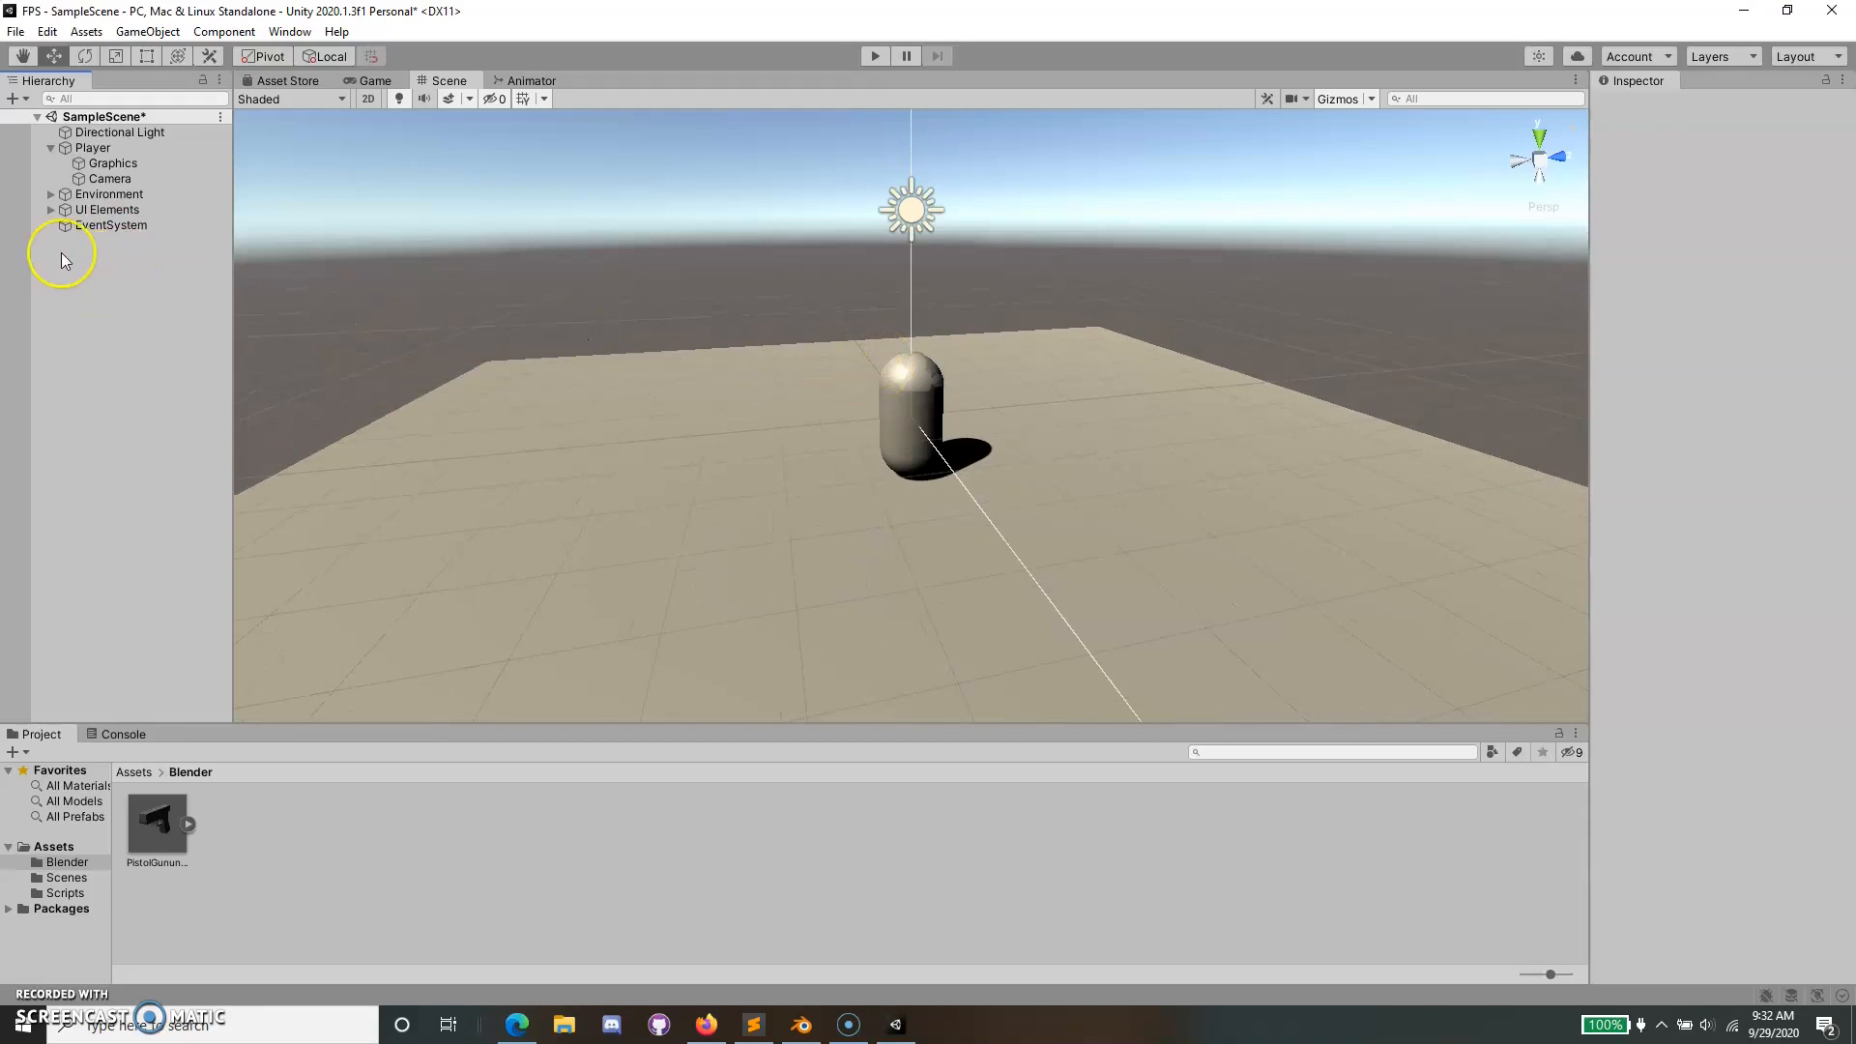
{"action": "left_click", "coordinate": [101, 180]}
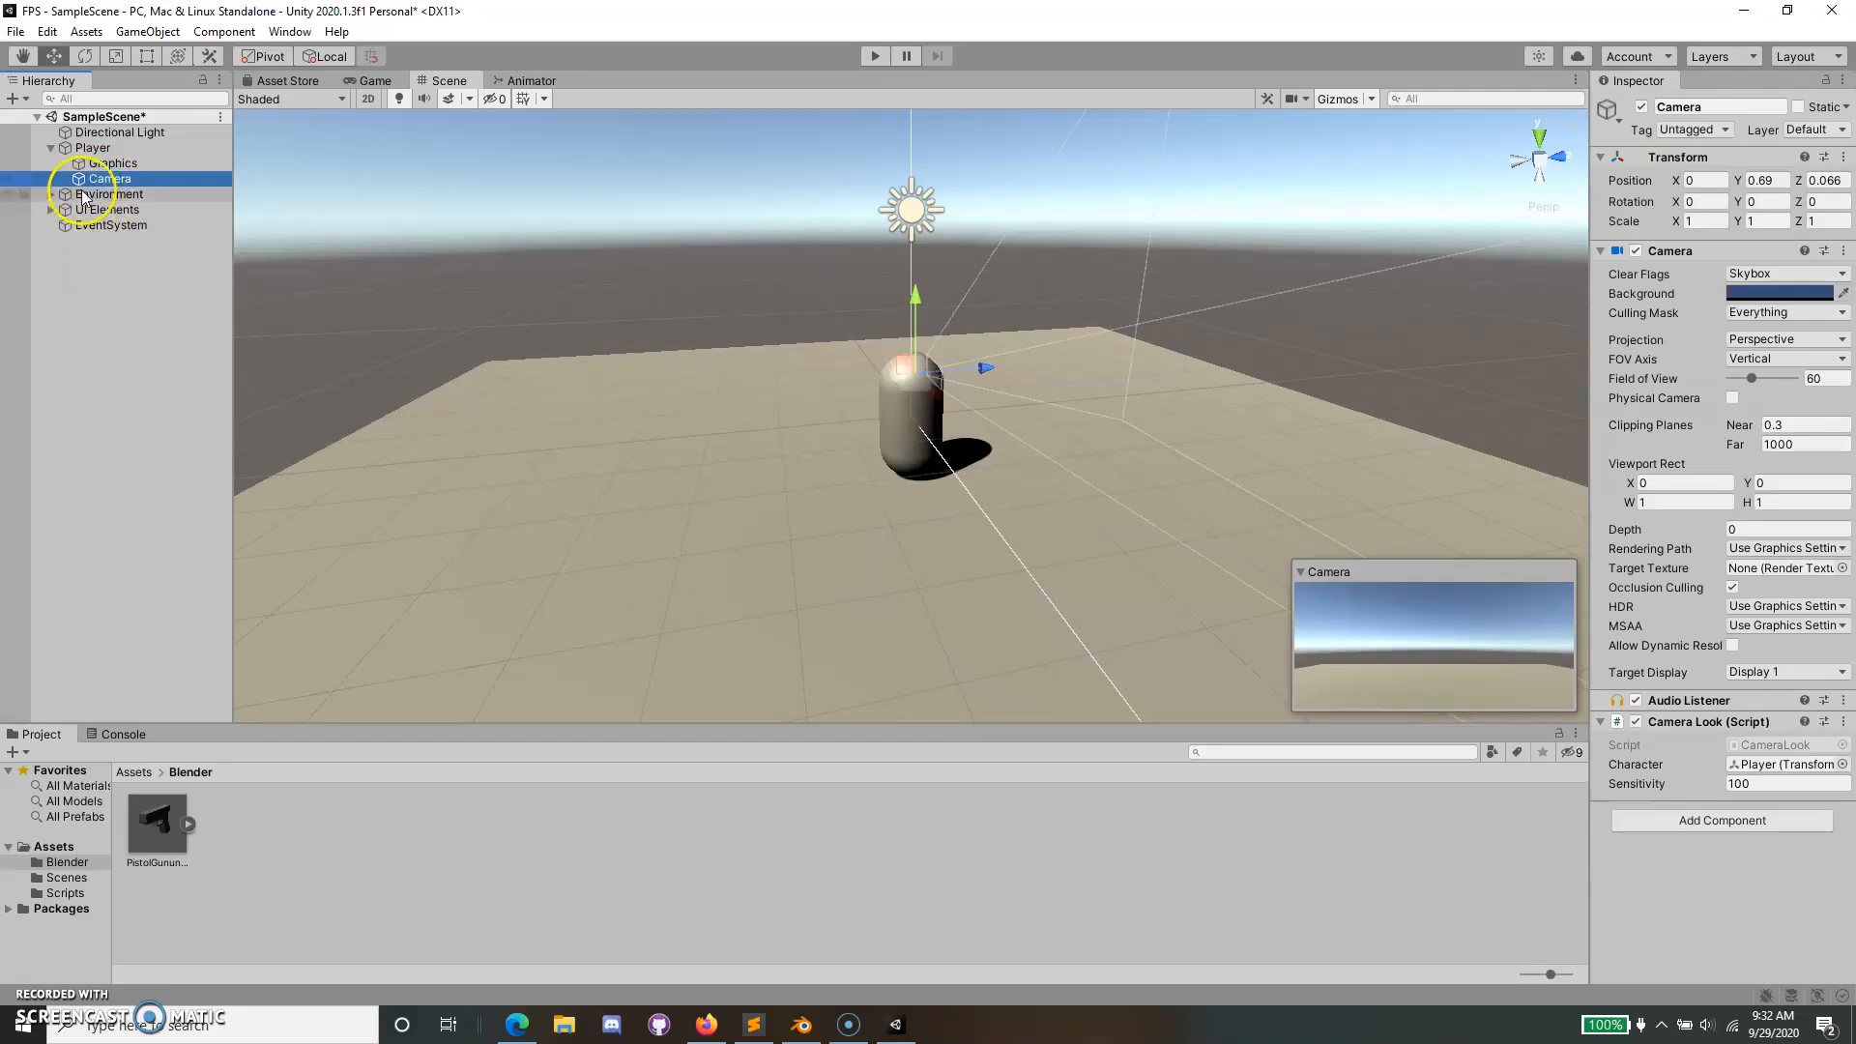
{"action": "left_click", "coordinate": [178, 459]}
{"action": "left_click_drag", "start_coordinate": [1069, 583], "coordinate": [918, 631], "text": "alt"}
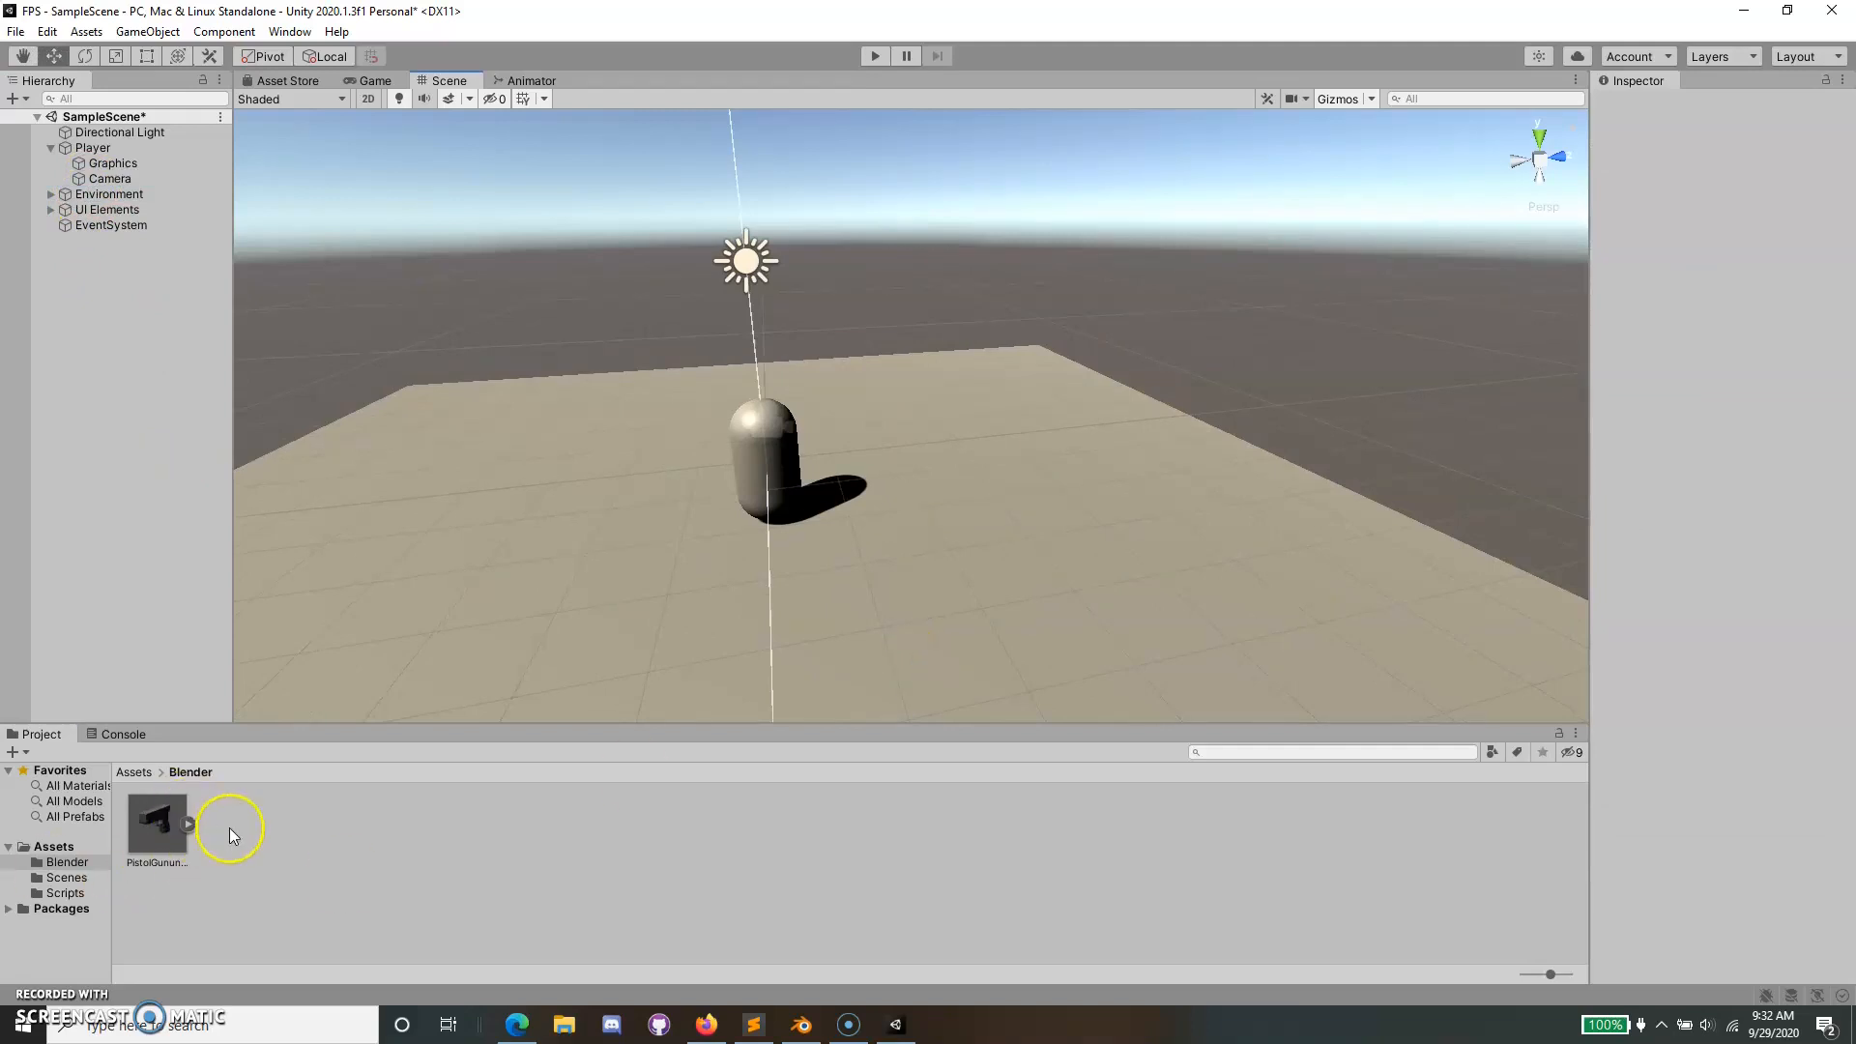
Delete the outdated PistolGununityProject model from the Assets/Blender folder.
{"action": "left_click", "coordinate": [165, 826]}
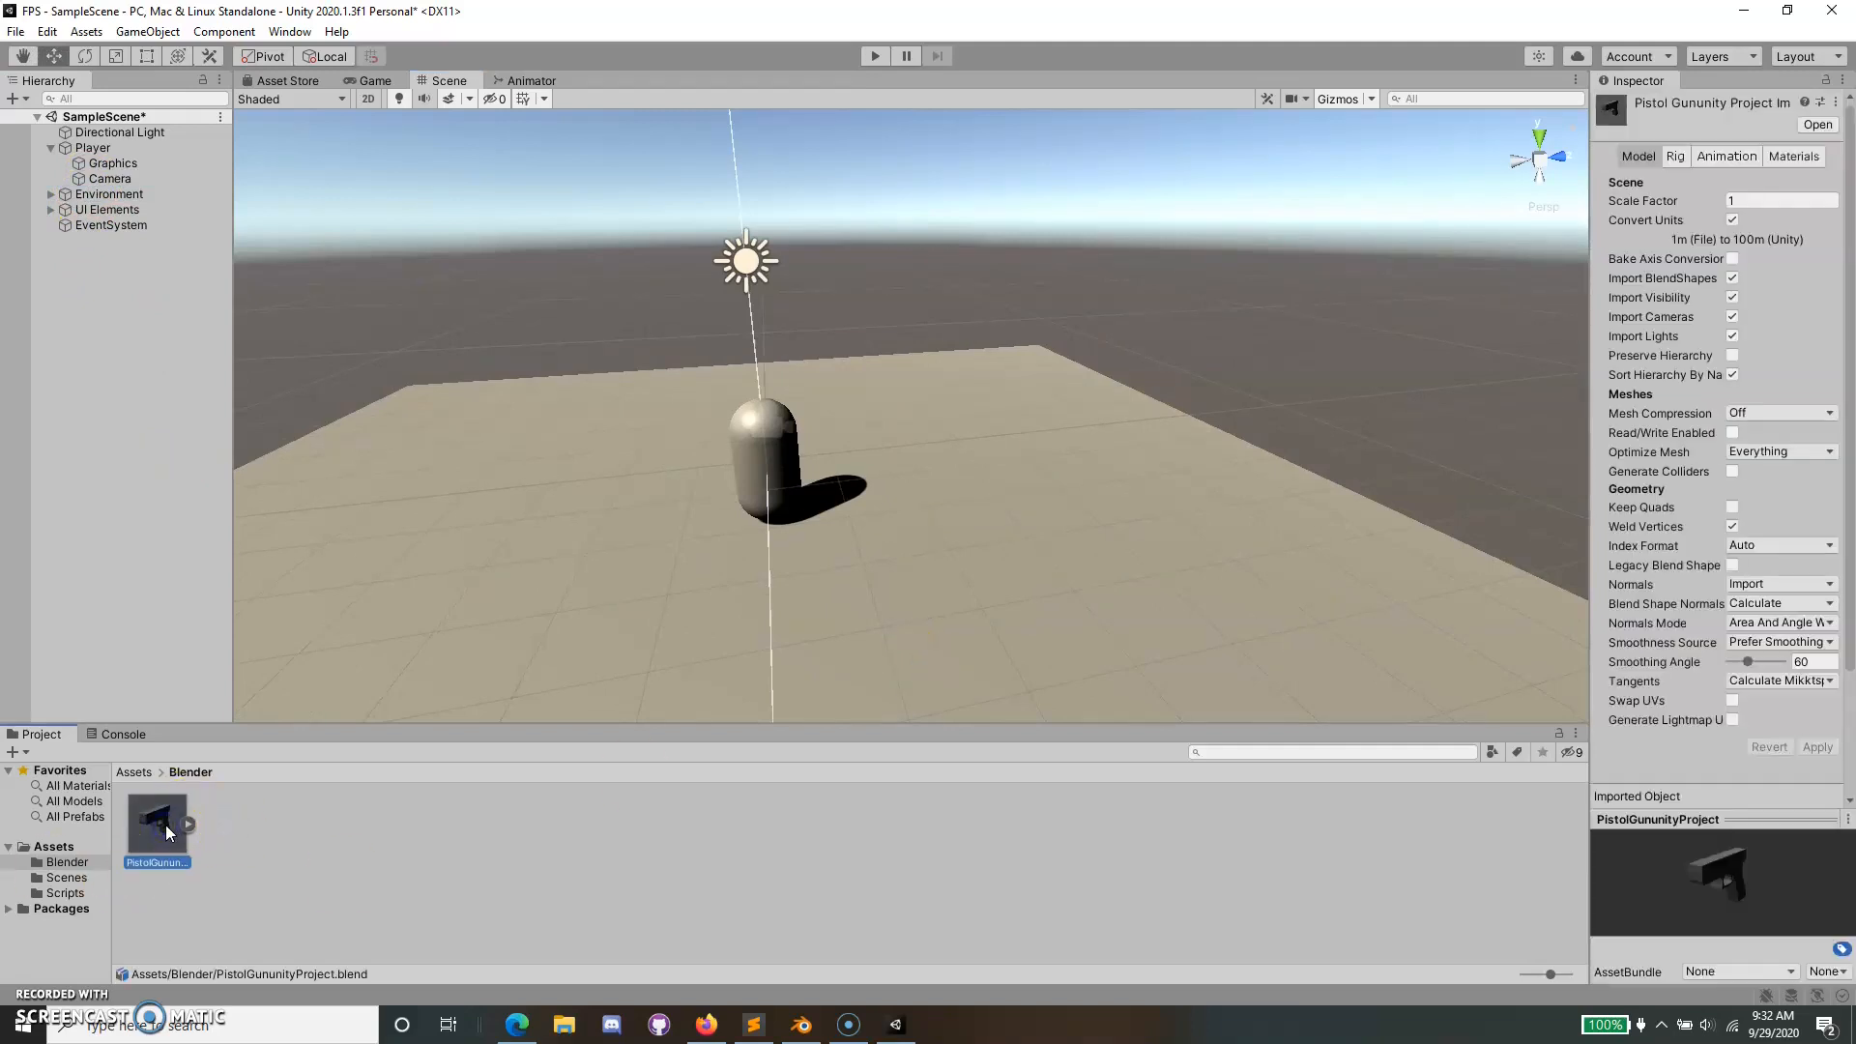
{"action": "key", "text": "Delete"}
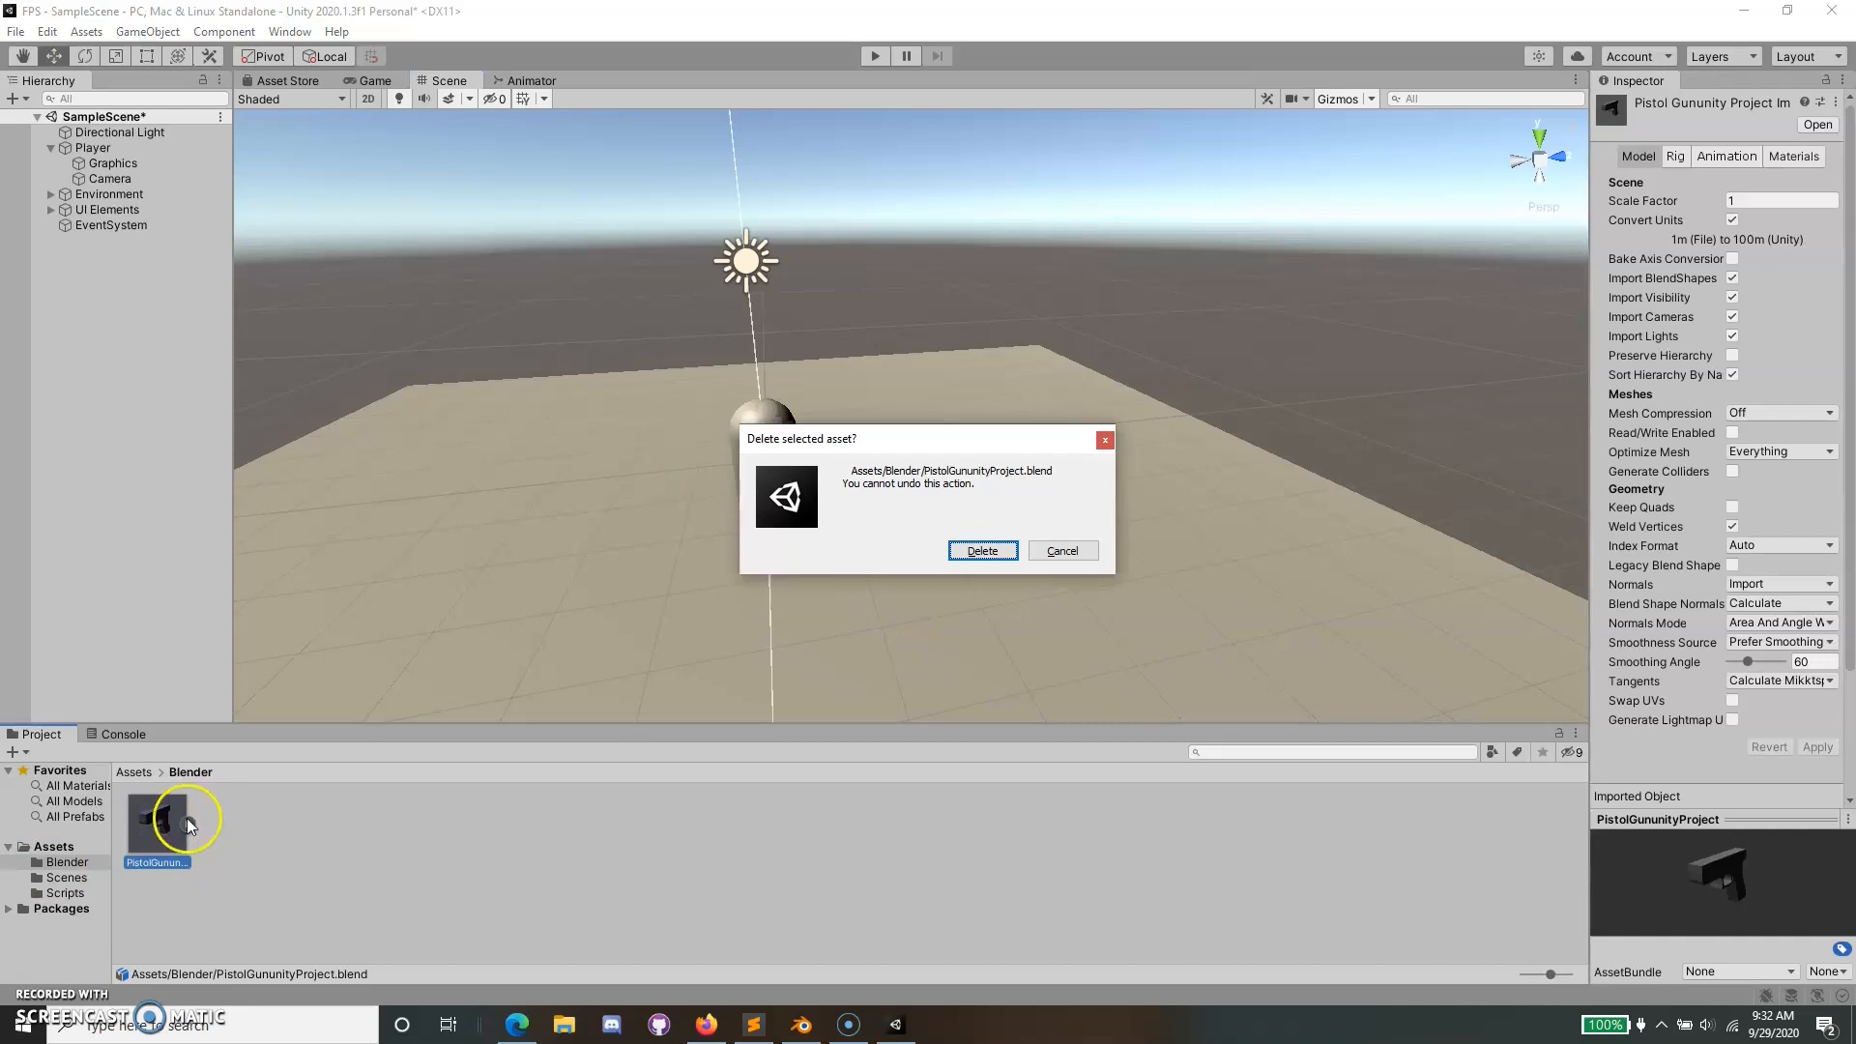
{"action": "left_click", "coordinate": [981, 551]}
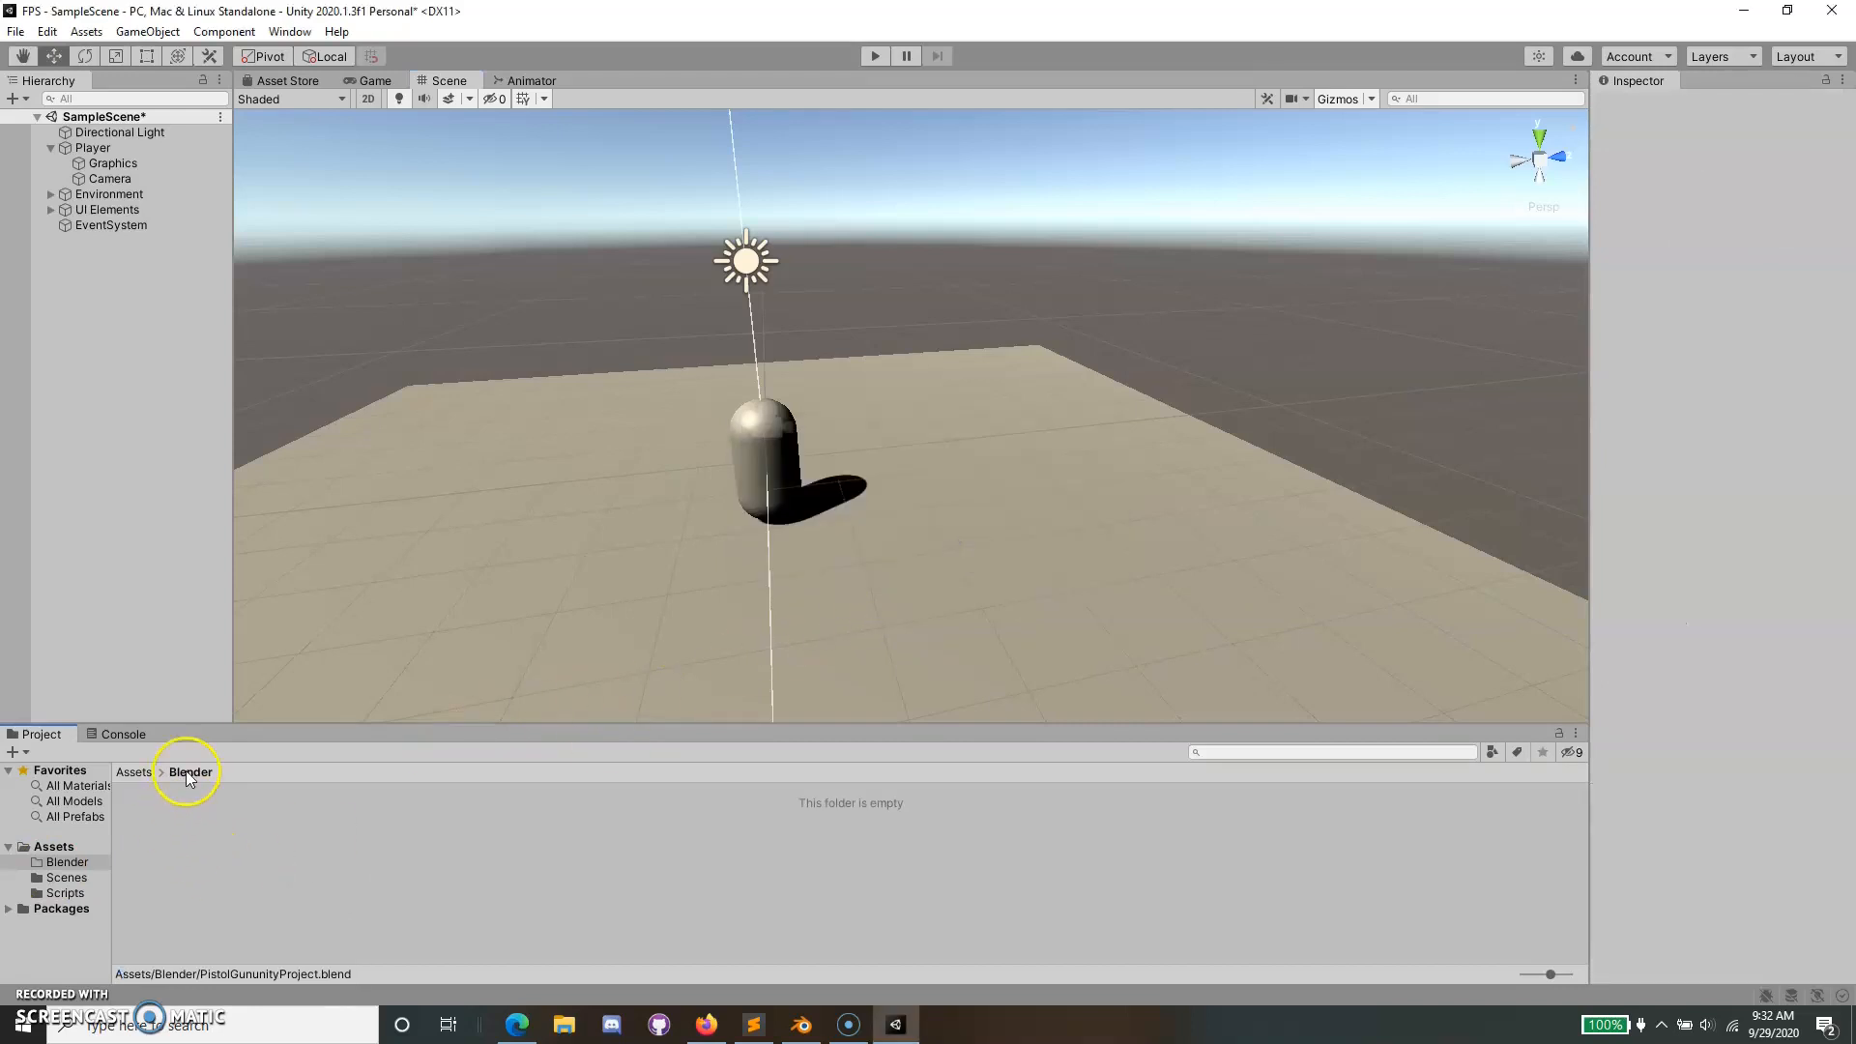
Import the PistolGununityProject.blend file from the Blends folder as a new asset into Assets/Blender.
{"action": "right_click", "coordinate": [157, 824]}
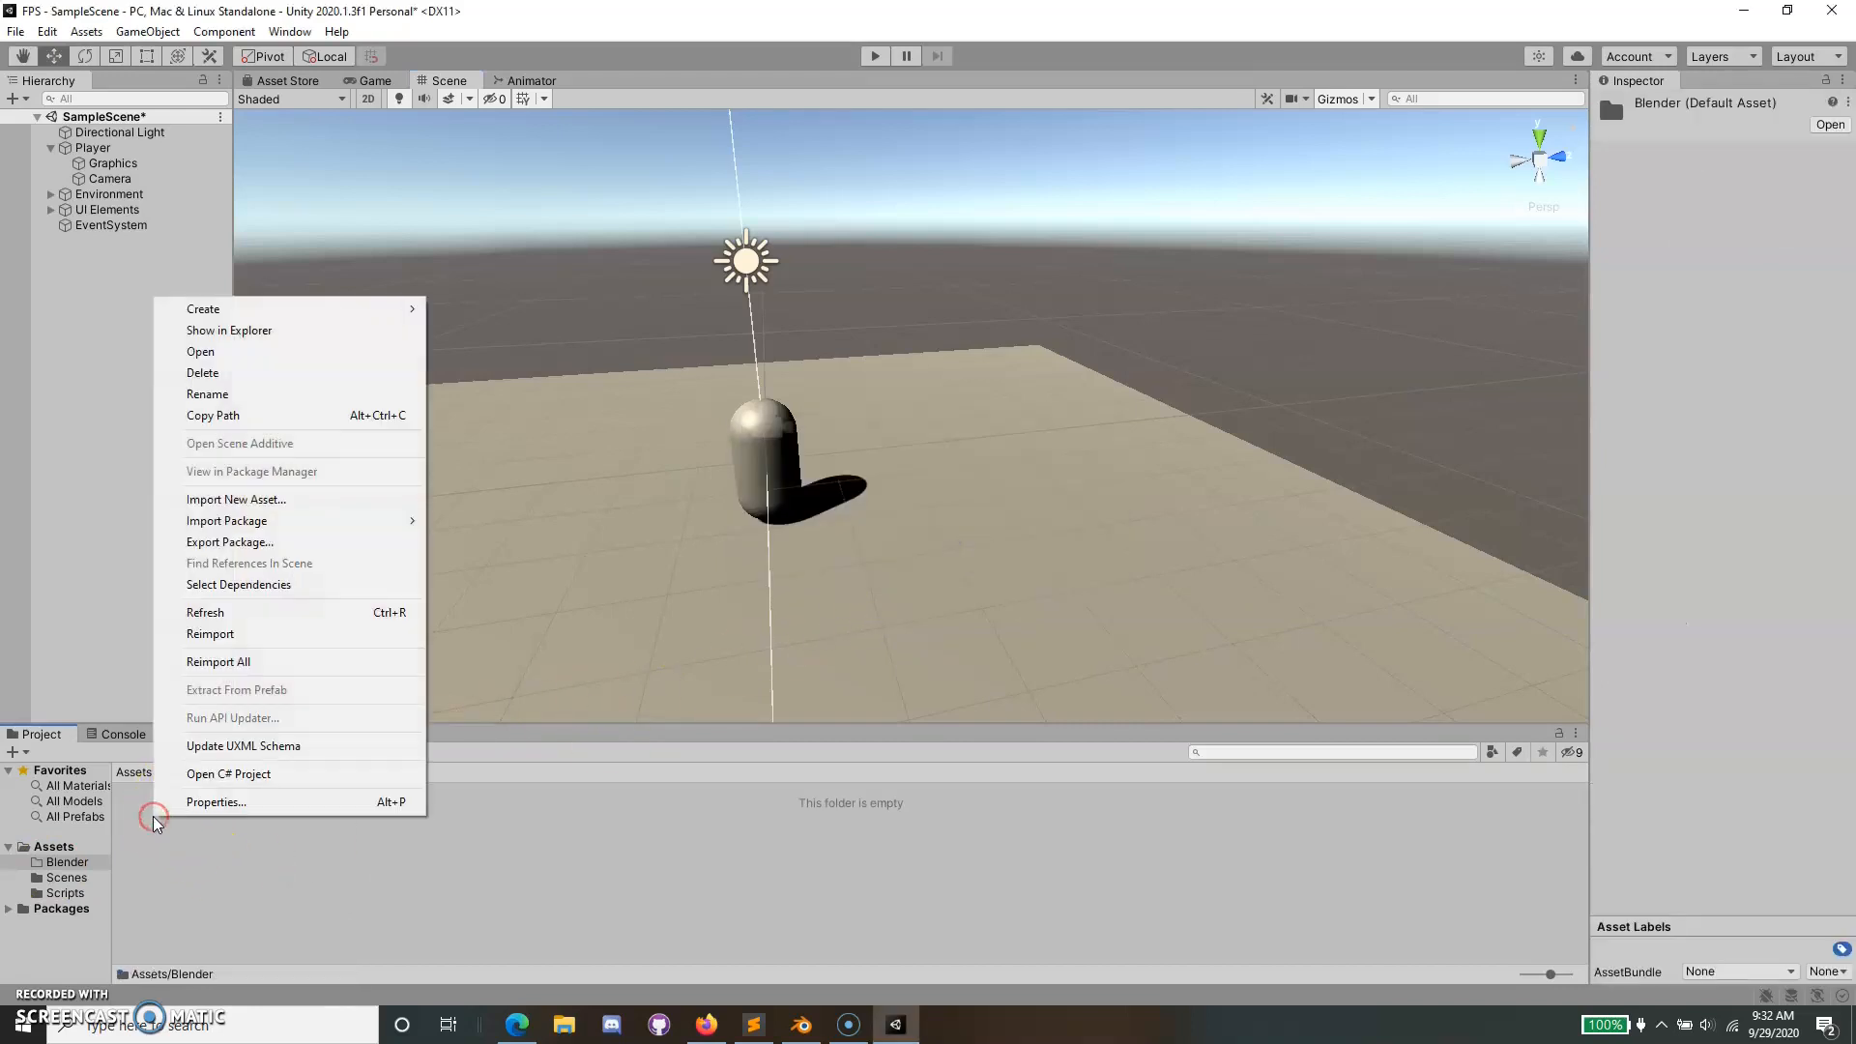
{"action": "left_click", "coordinate": [269, 502]}
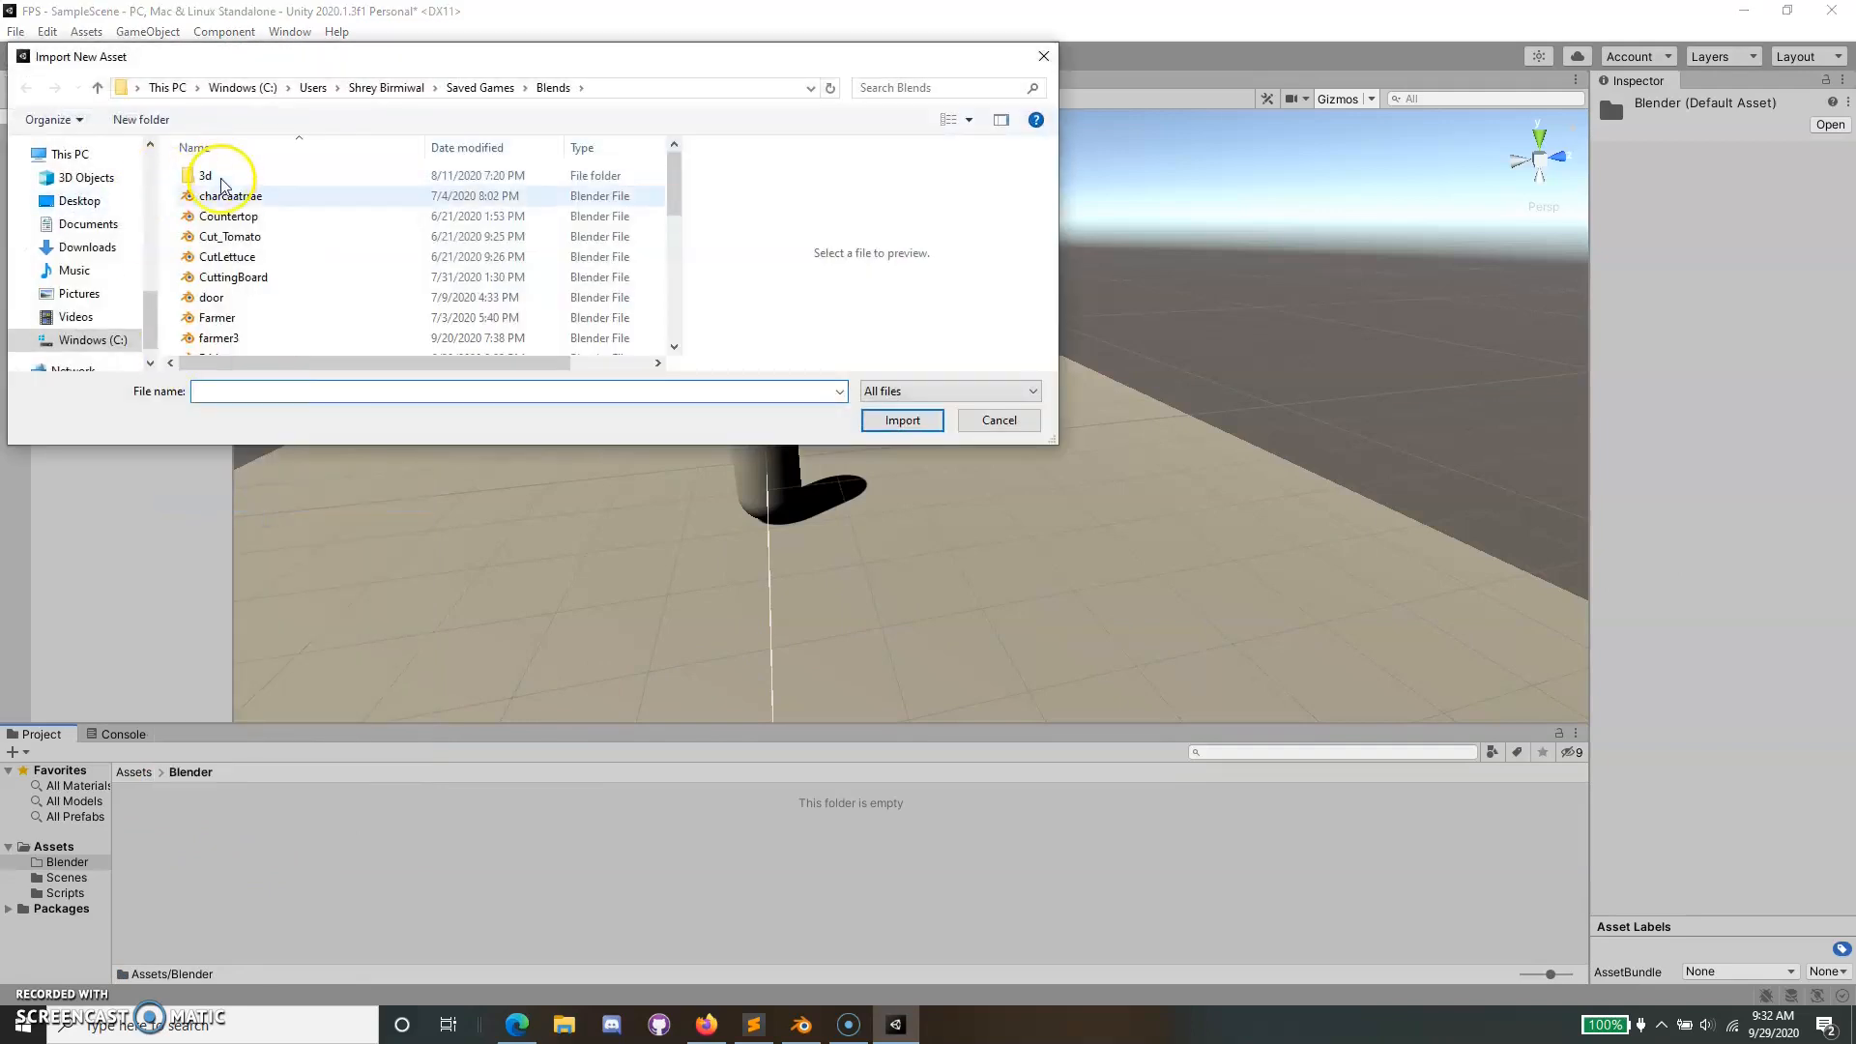
{"action": "scroll", "coordinate": [226, 201], "scroll_direction": "down", "scroll_amount": 5}
{"action": "scroll", "coordinate": [261, 281], "scroll_direction": "up", "scroll_amount": 1}
{"action": "left_click", "coordinate": [305, 314]}
{"action": "left_click", "coordinate": [306, 314]}
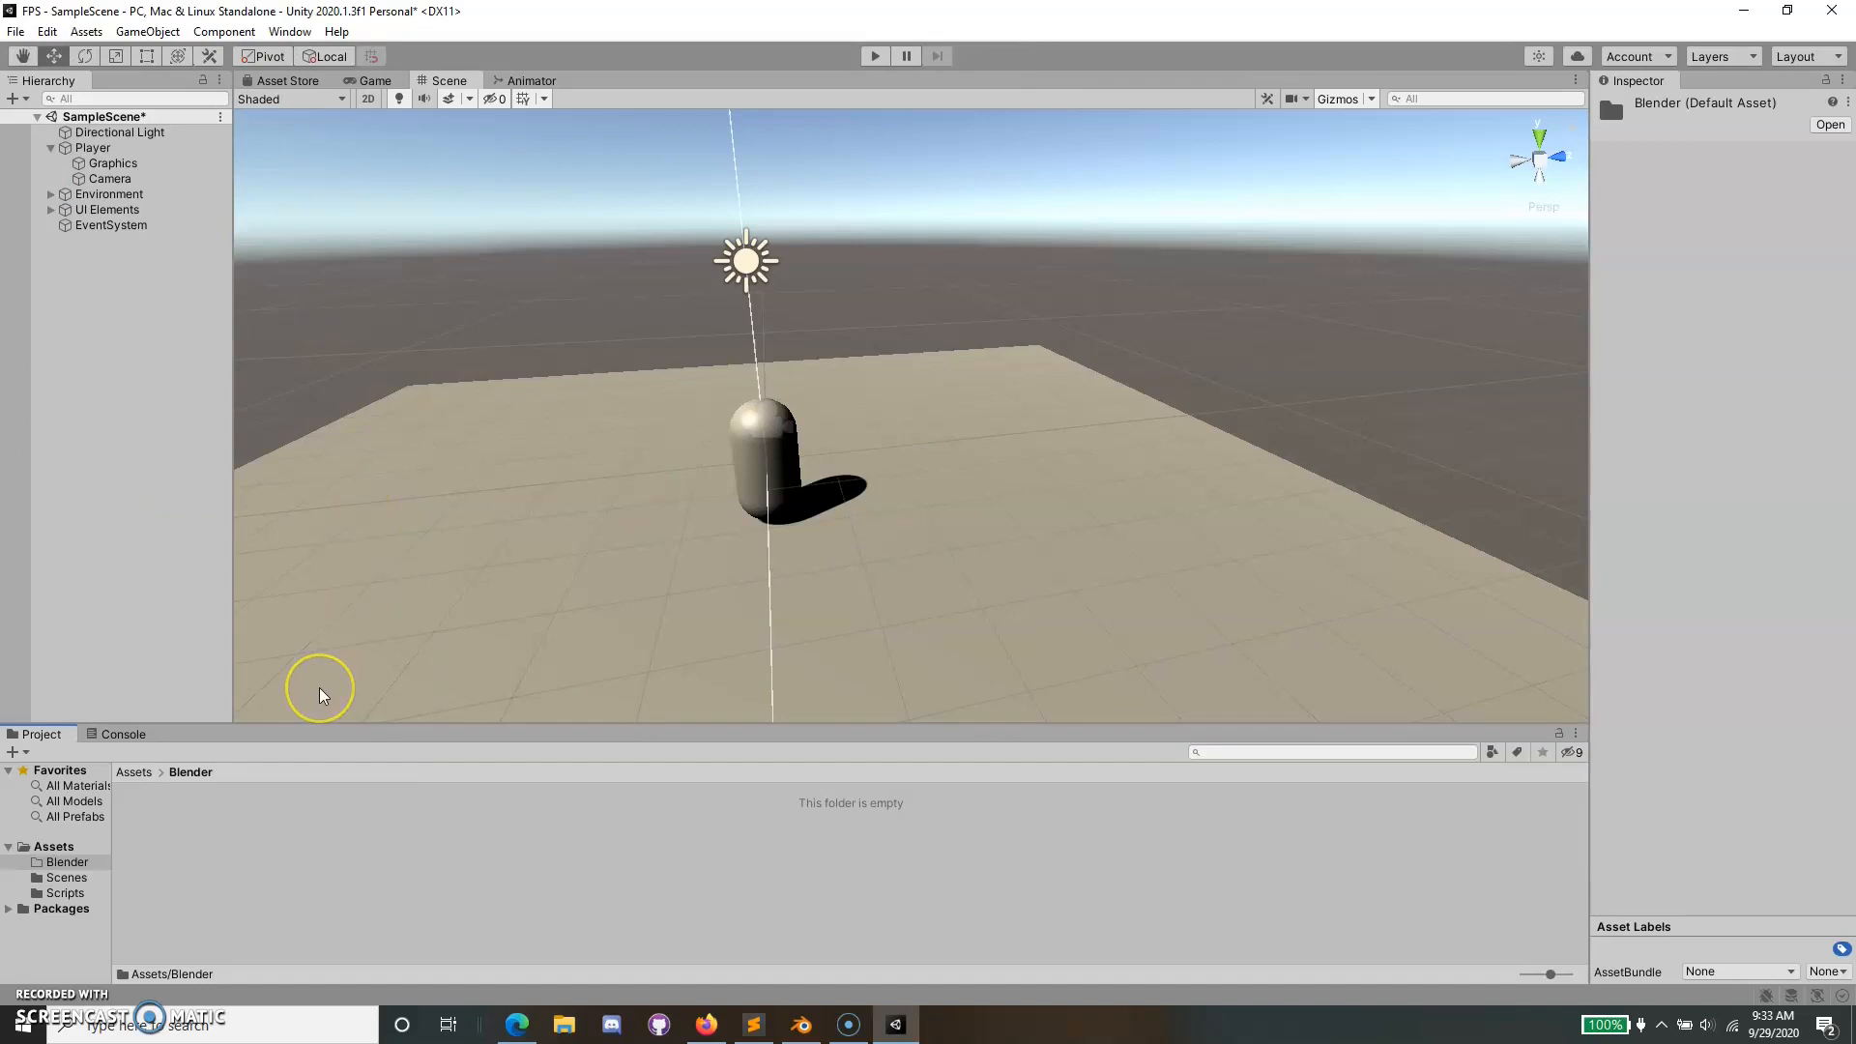
{"action": "left_click", "coordinate": [270, 882]}
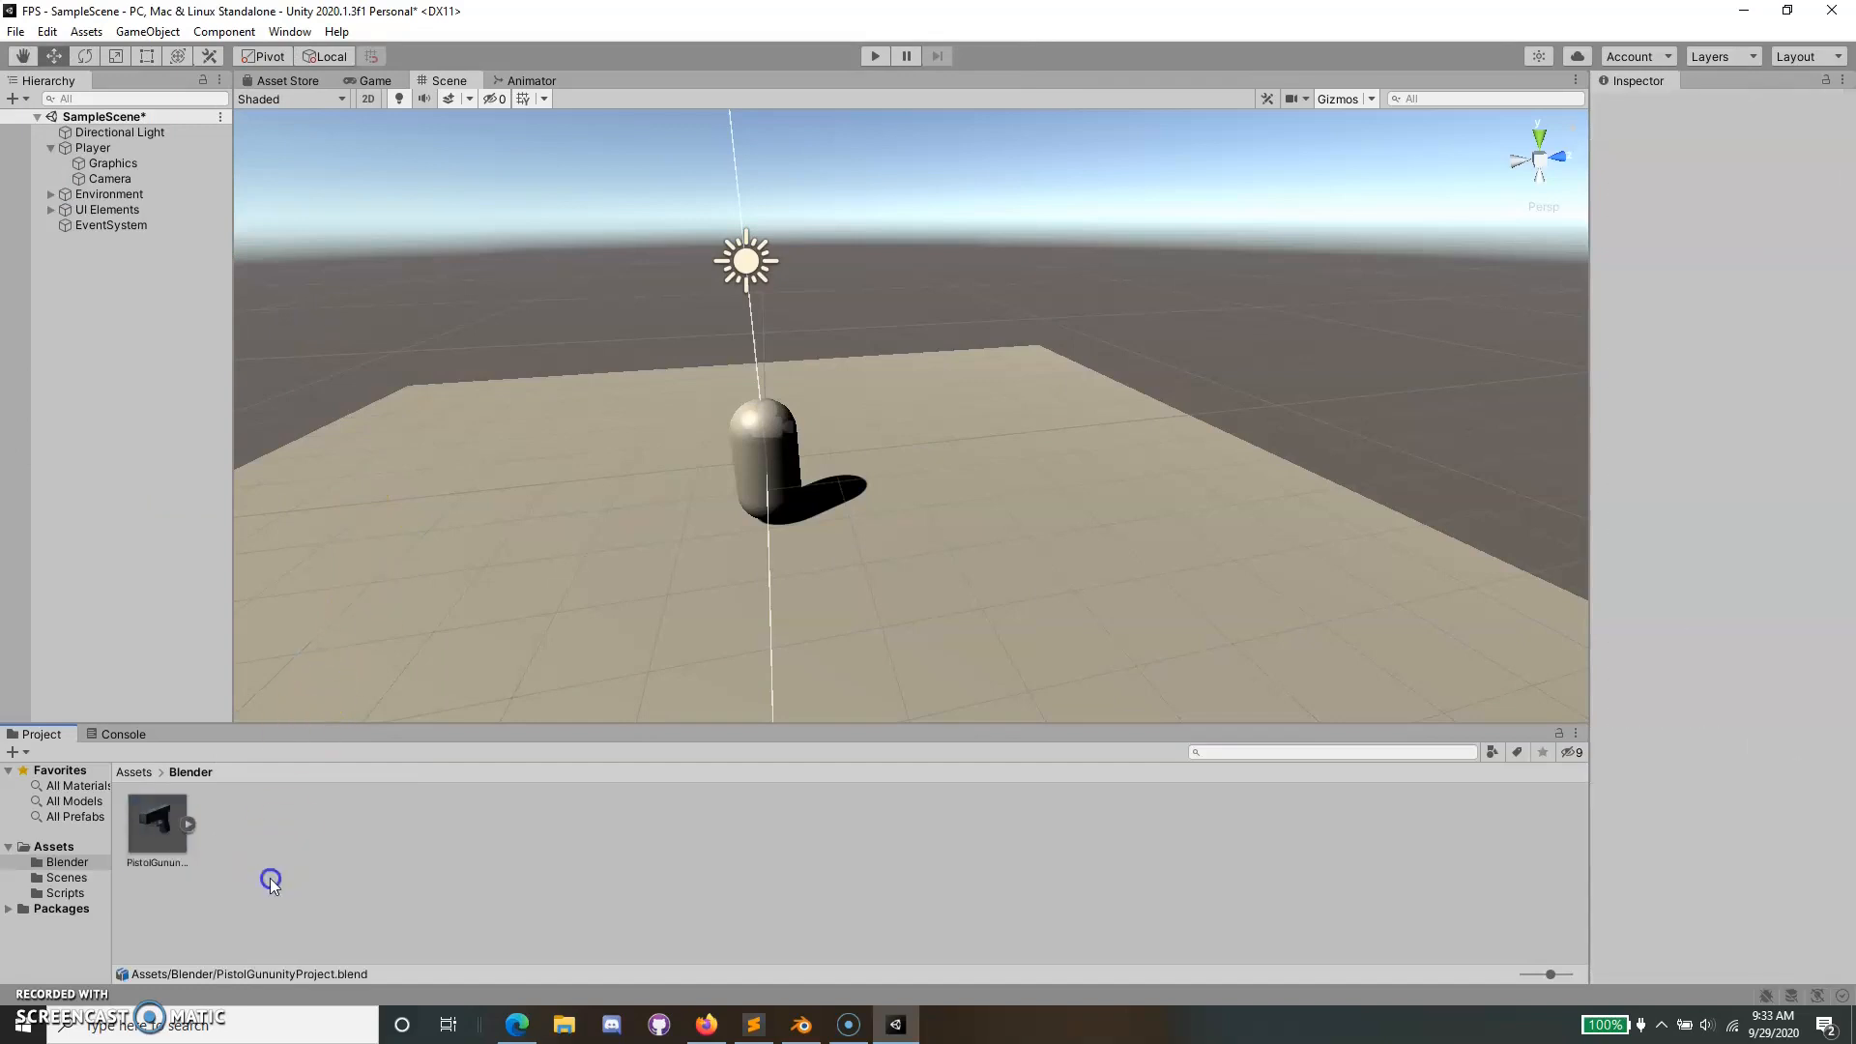
Add the imported PistolGununityProject model to SampleScene as a top-level object.
{"action": "left_click", "coordinate": [187, 825]}
{"action": "left_click", "coordinate": [188, 825]}
{"action": "left_click", "coordinate": [219, 902]}
{"action": "left_click_drag", "start_coordinate": [161, 841], "coordinate": [153, 478]}
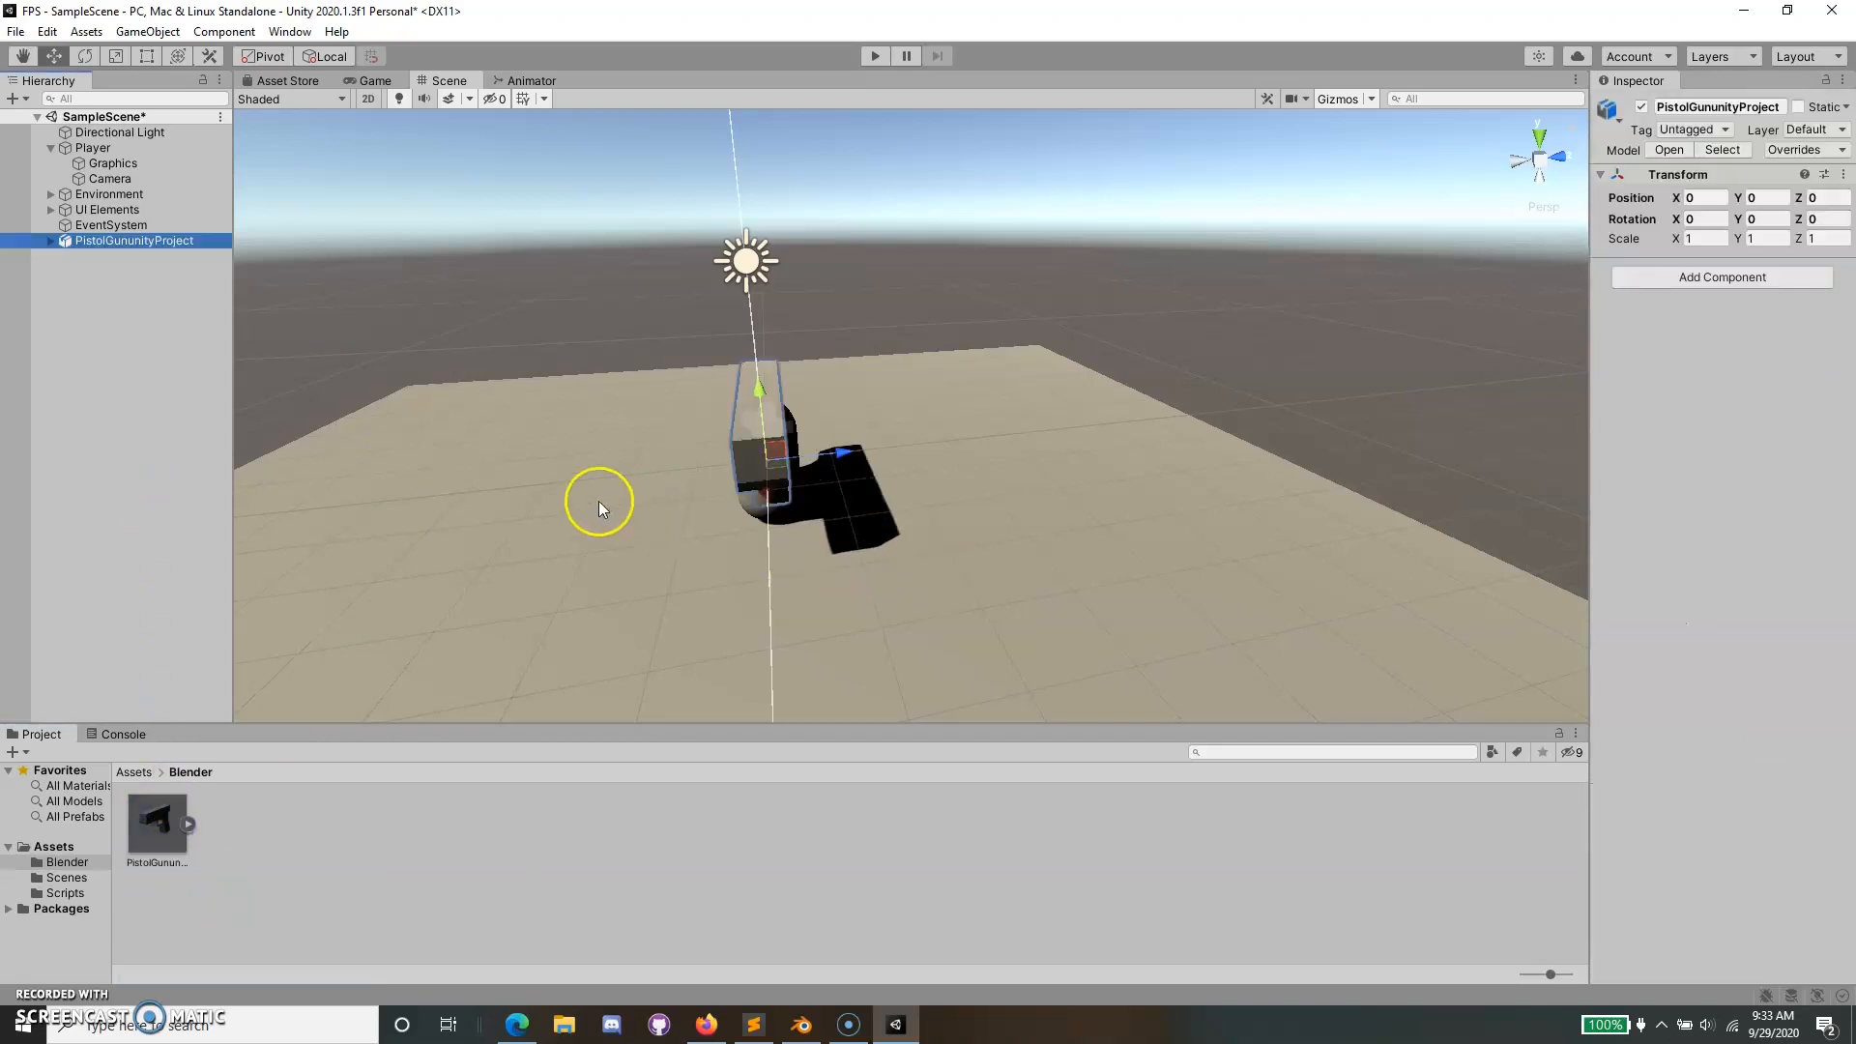
Inspect the model's separate CLip and Pistol child objects in the scene.
{"action": "scroll", "coordinate": [601, 502], "scroll_direction": "up", "scroll_amount": 3}
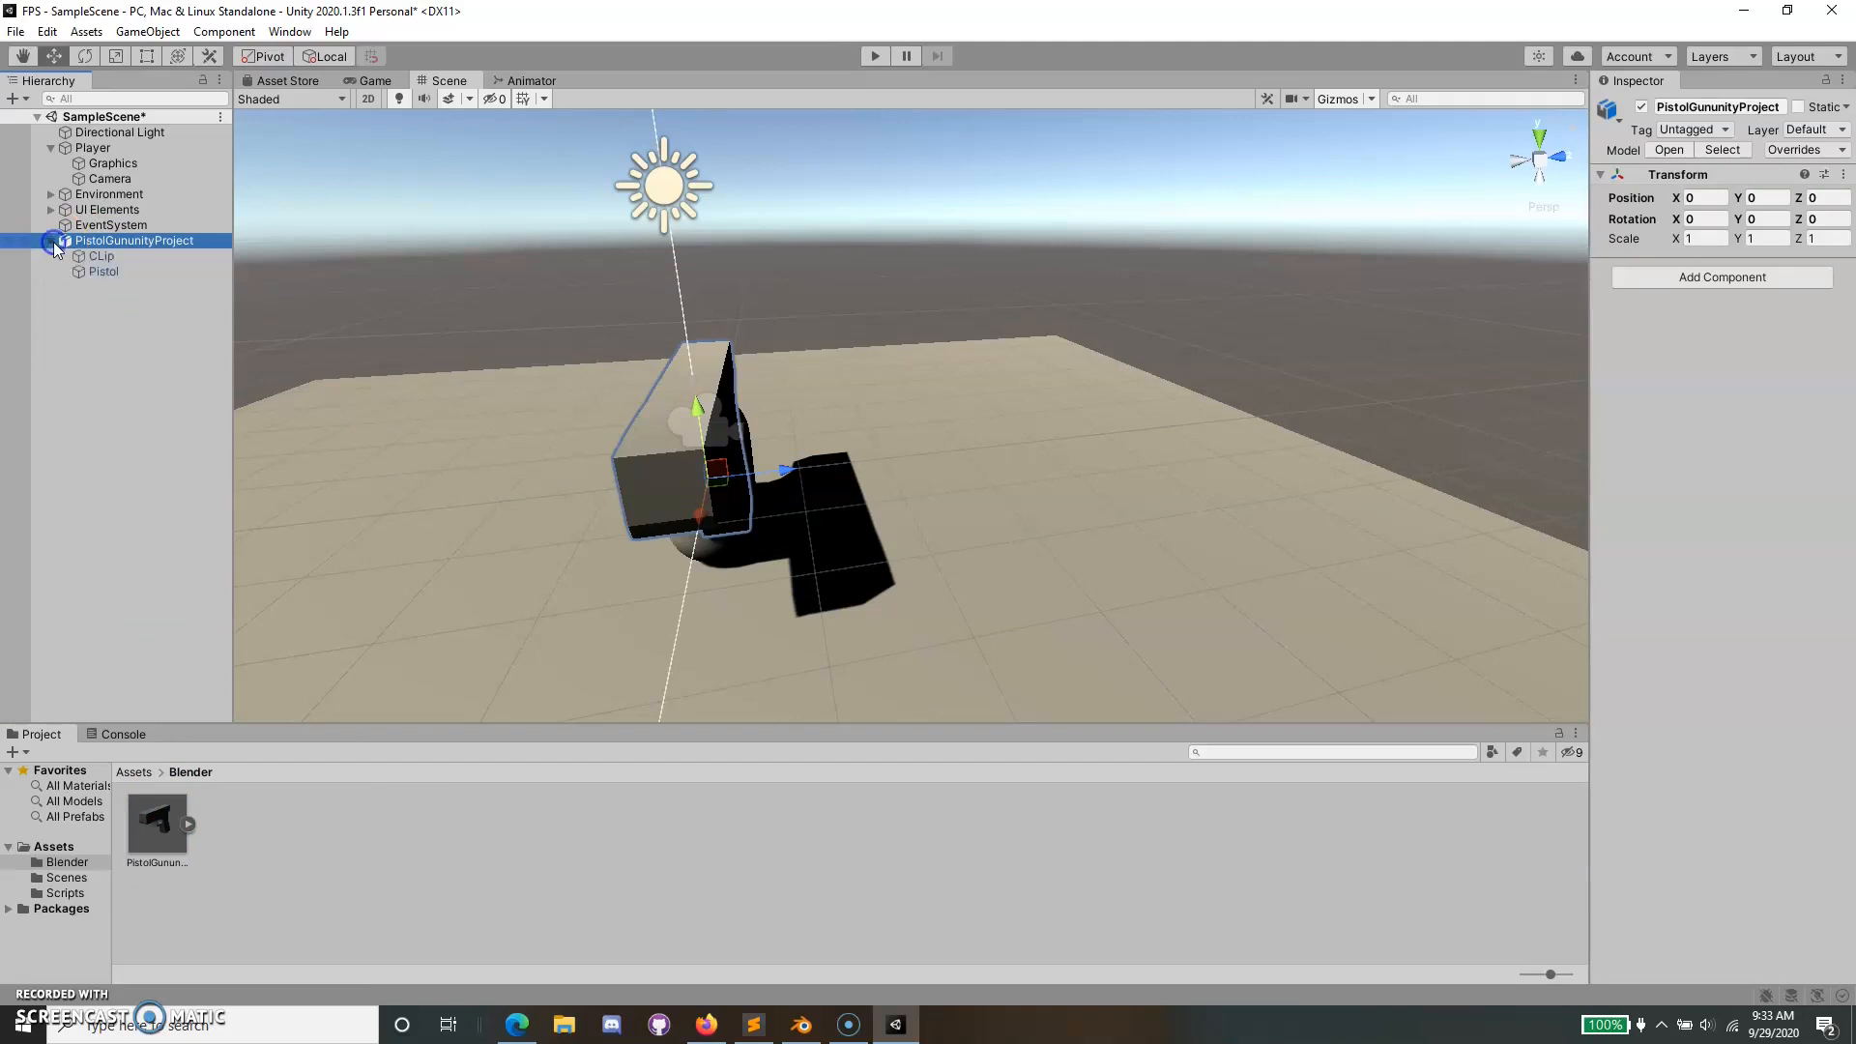
{"action": "left_click", "coordinate": [97, 256]}
{"action": "right_click_drag", "start_coordinate": [946, 601], "coordinate": [501, 519]}
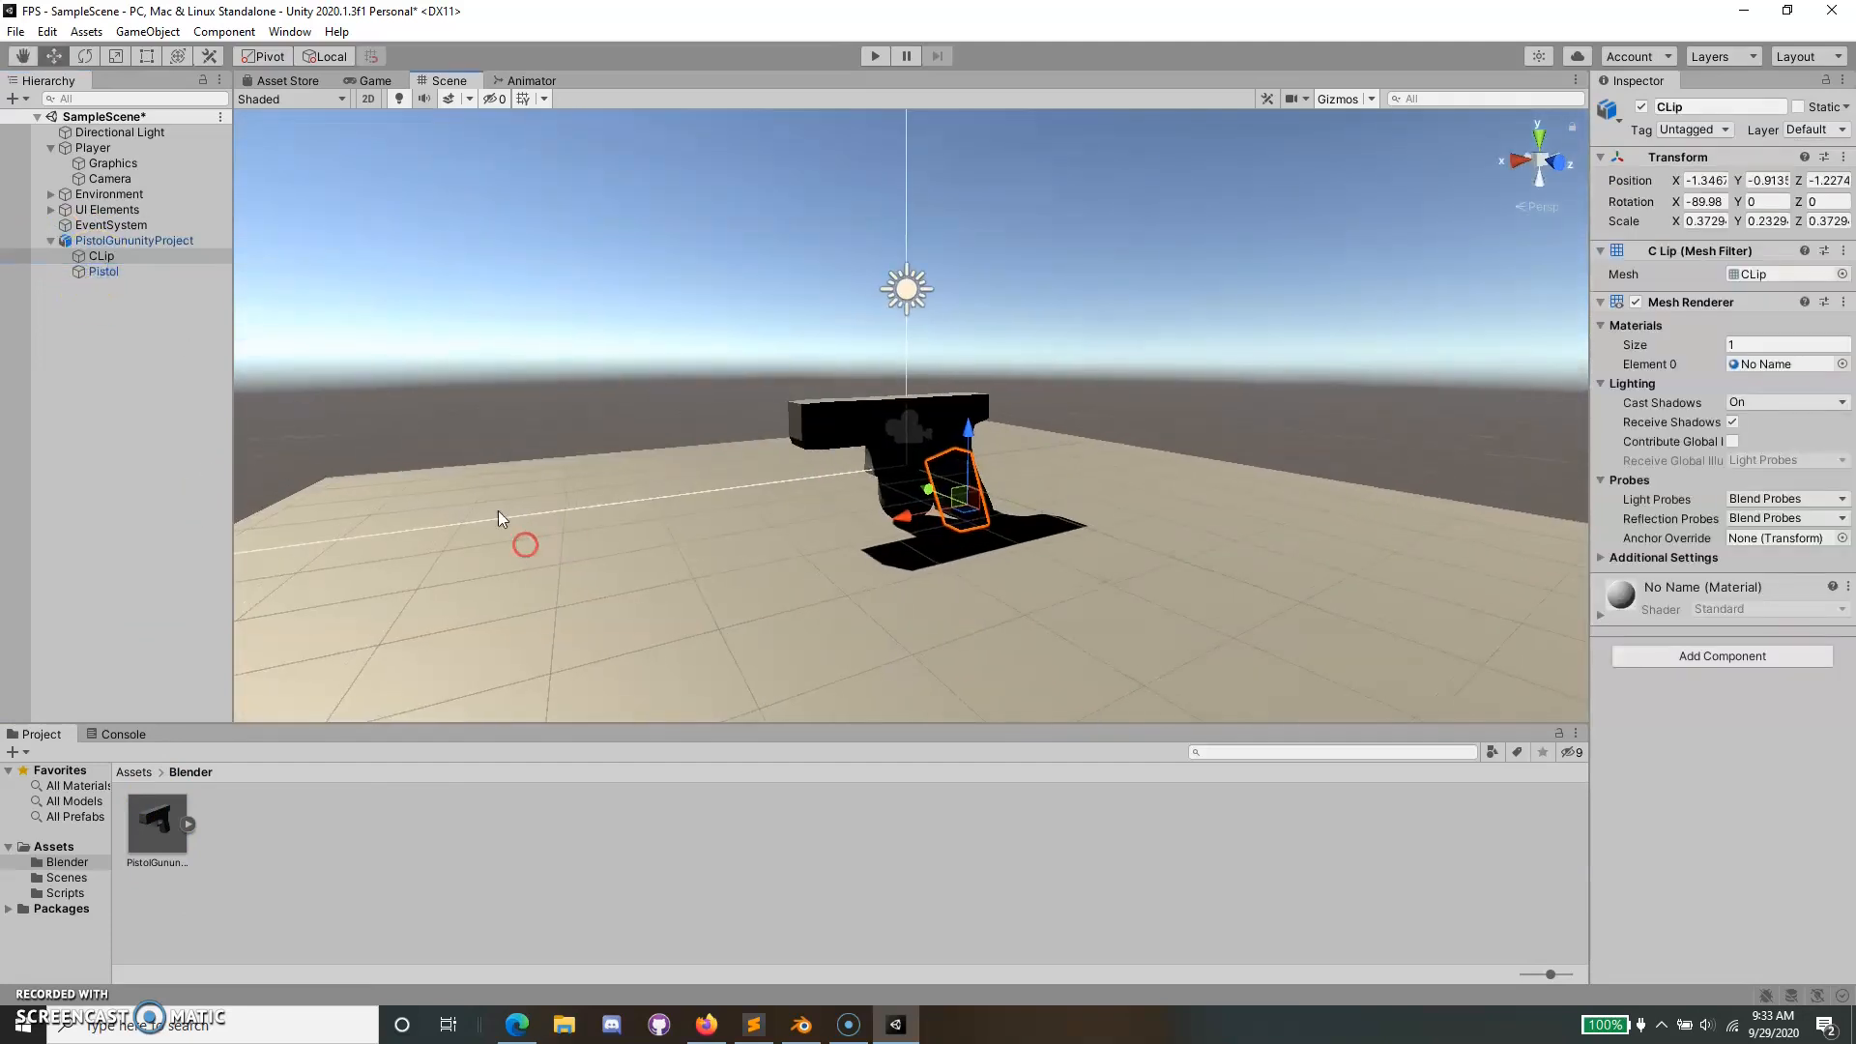
{"action": "left_click", "coordinate": [104, 272]}
Raise the whole PistolGununityProject model above the ground to about Y 4.84.
{"action": "left_click", "coordinate": [136, 240]}
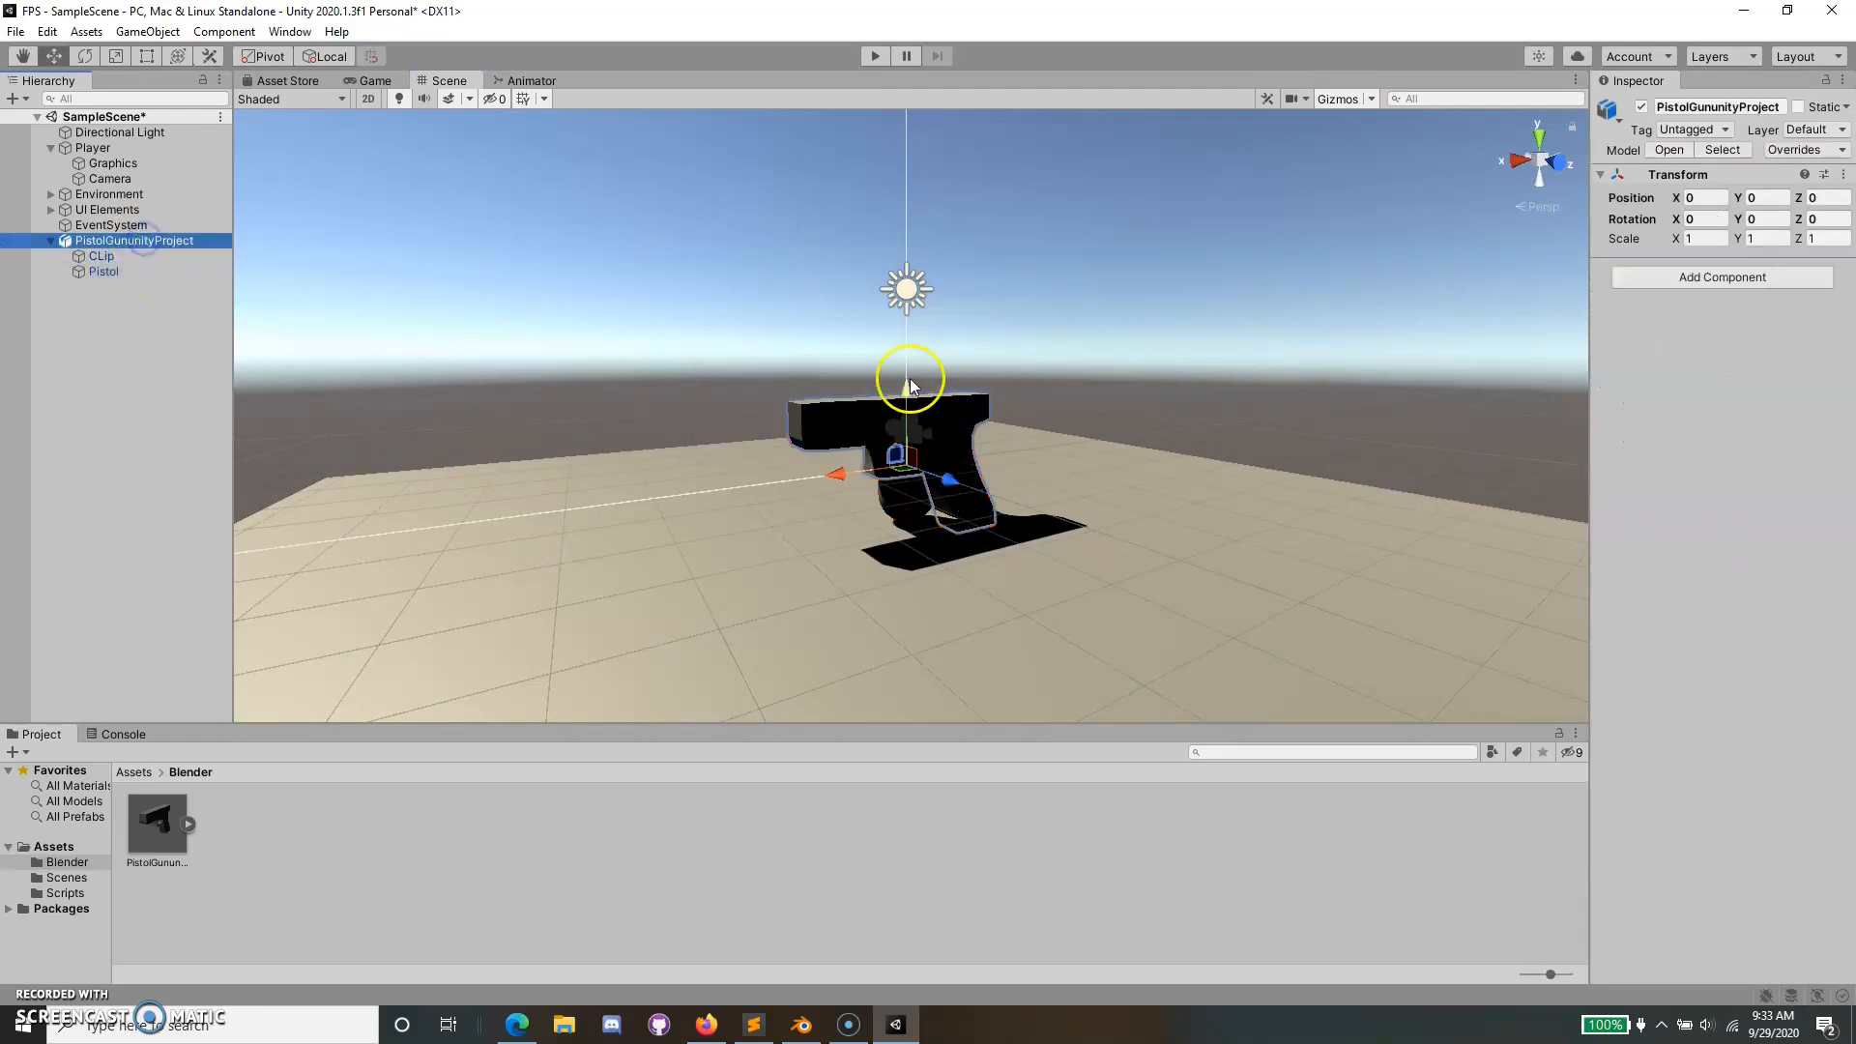
{"action": "left_click_drag", "start_coordinate": [902, 377], "coordinate": [796, 116]}
{"action": "middle_click_drag", "start_coordinate": [1309, 464], "coordinate": [924, 891]}
{"action": "scroll", "coordinate": [874, 413], "scroll_direction": "up", "scroll_amount": 8}
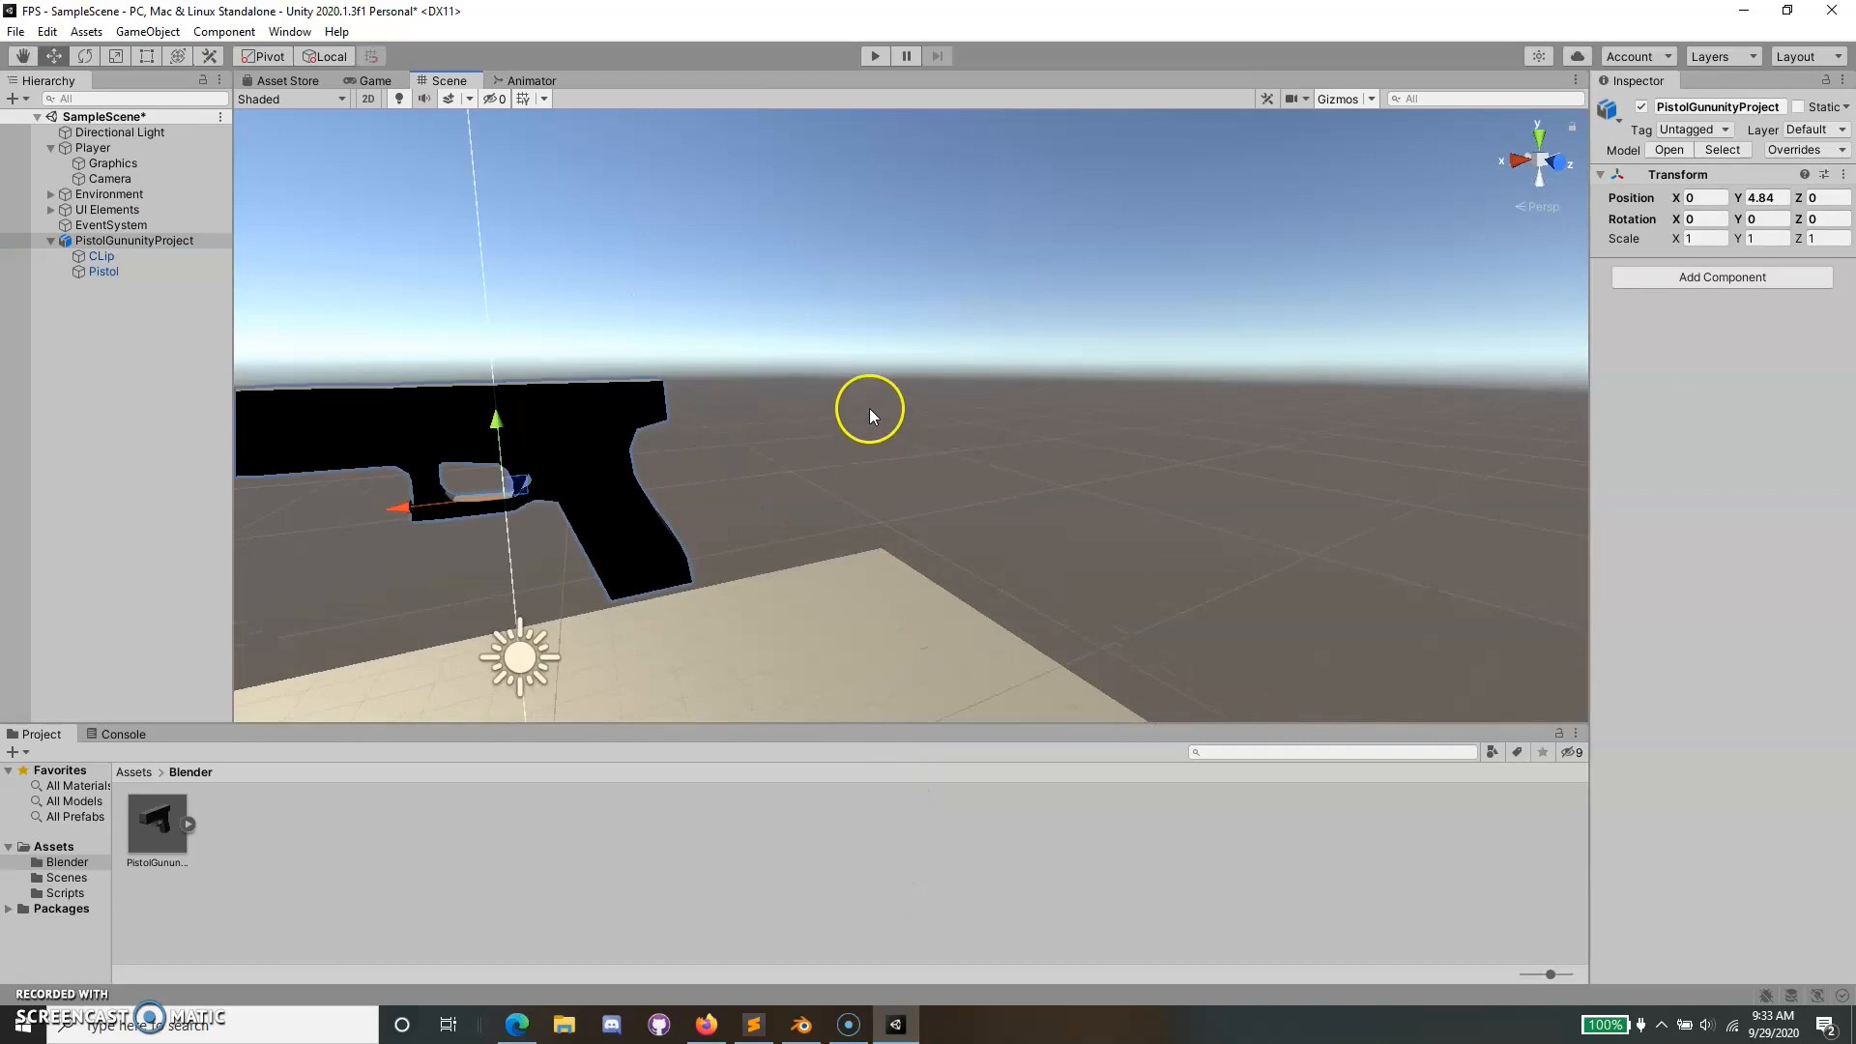
{"action": "middle_click_drag", "start_coordinate": [870, 414], "coordinate": [956, 376]}
Move the CLip part straight down out of the pistol grip to about Y -2.88.
{"action": "left_click", "coordinate": [101, 257]}
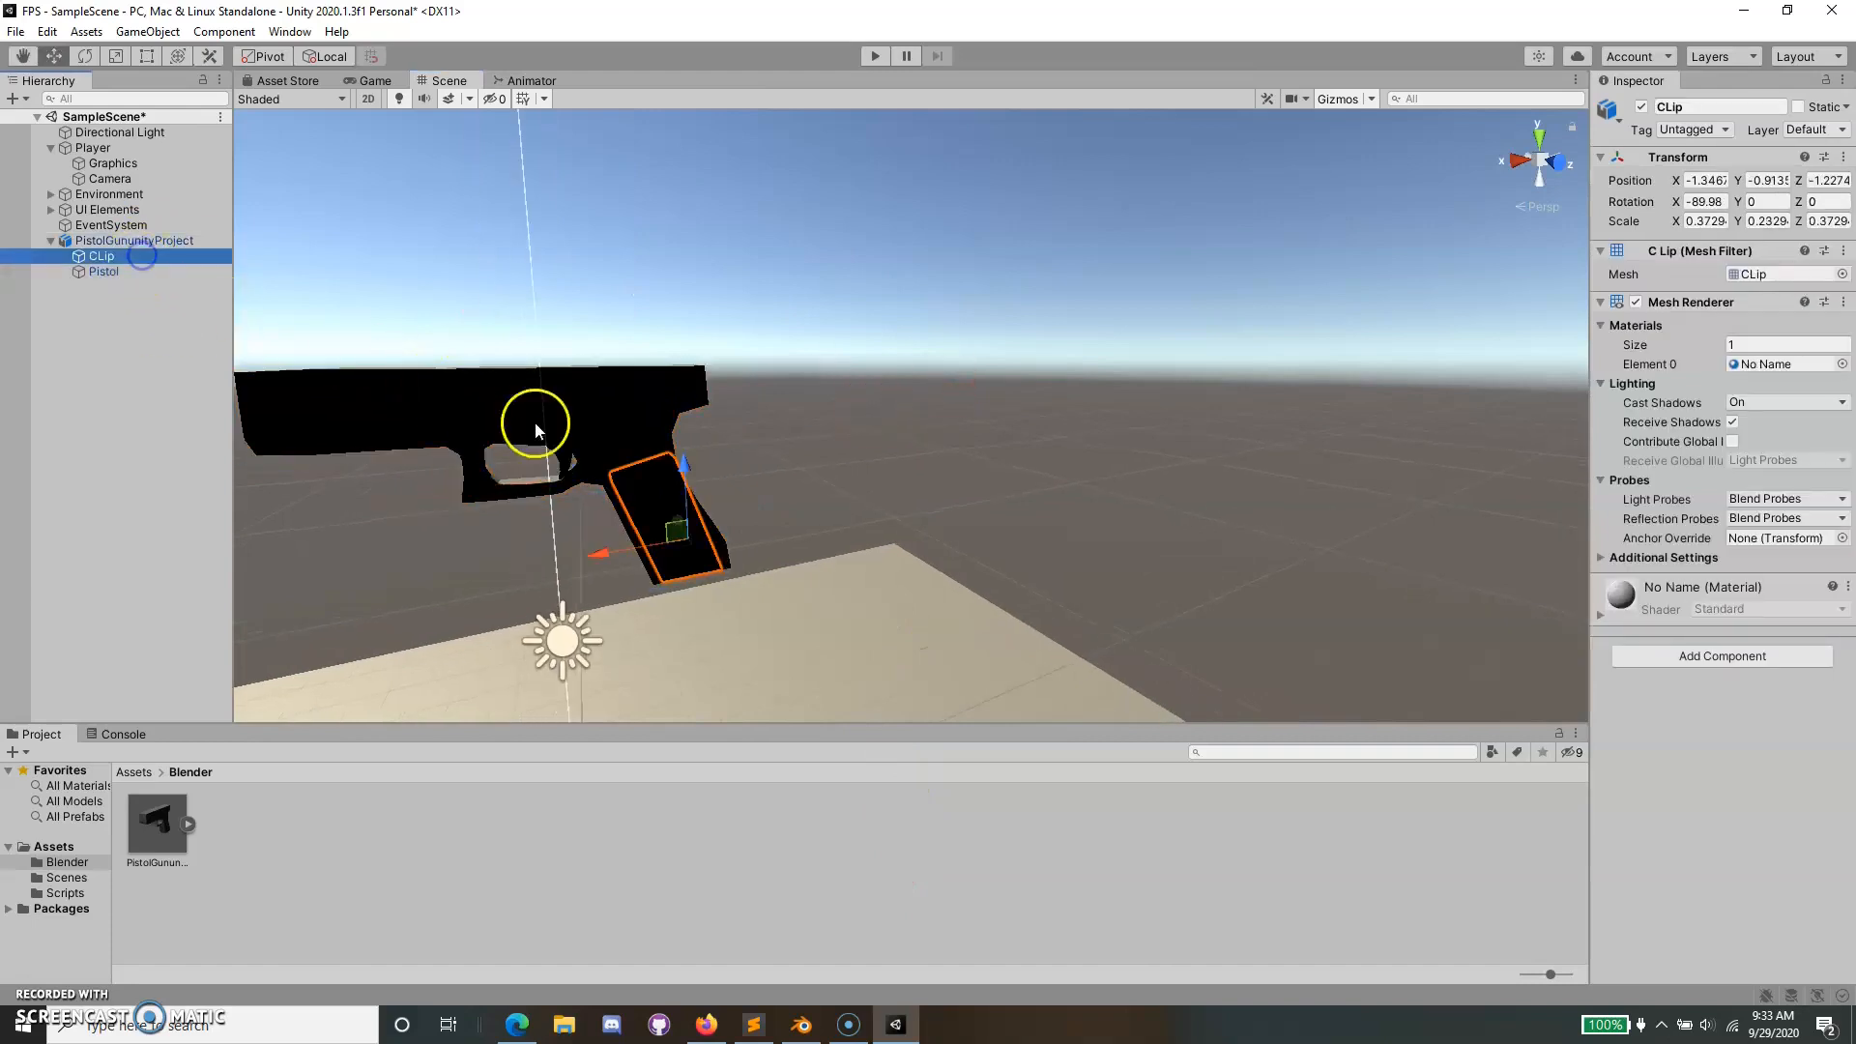
{"action": "left_click_drag", "start_coordinate": [687, 472], "coordinate": [732, 621]}
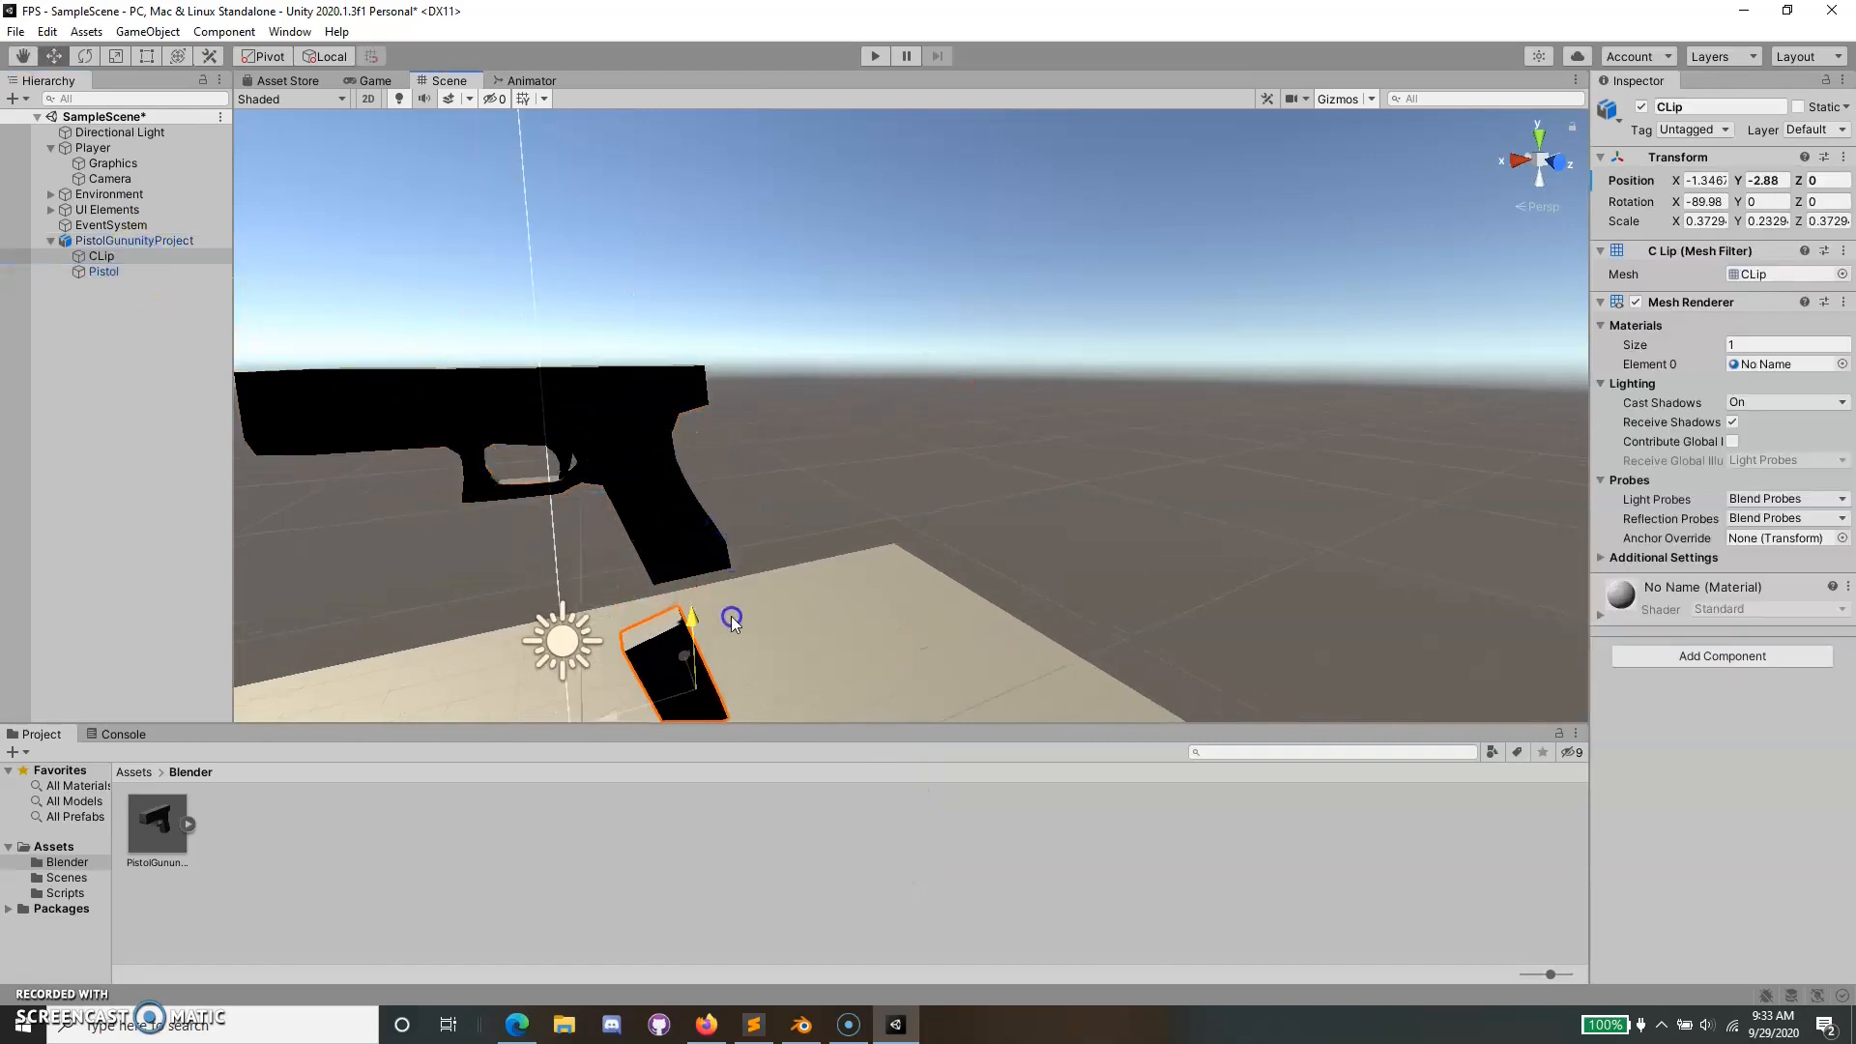
{"action": "left_click", "coordinate": [639, 431]}
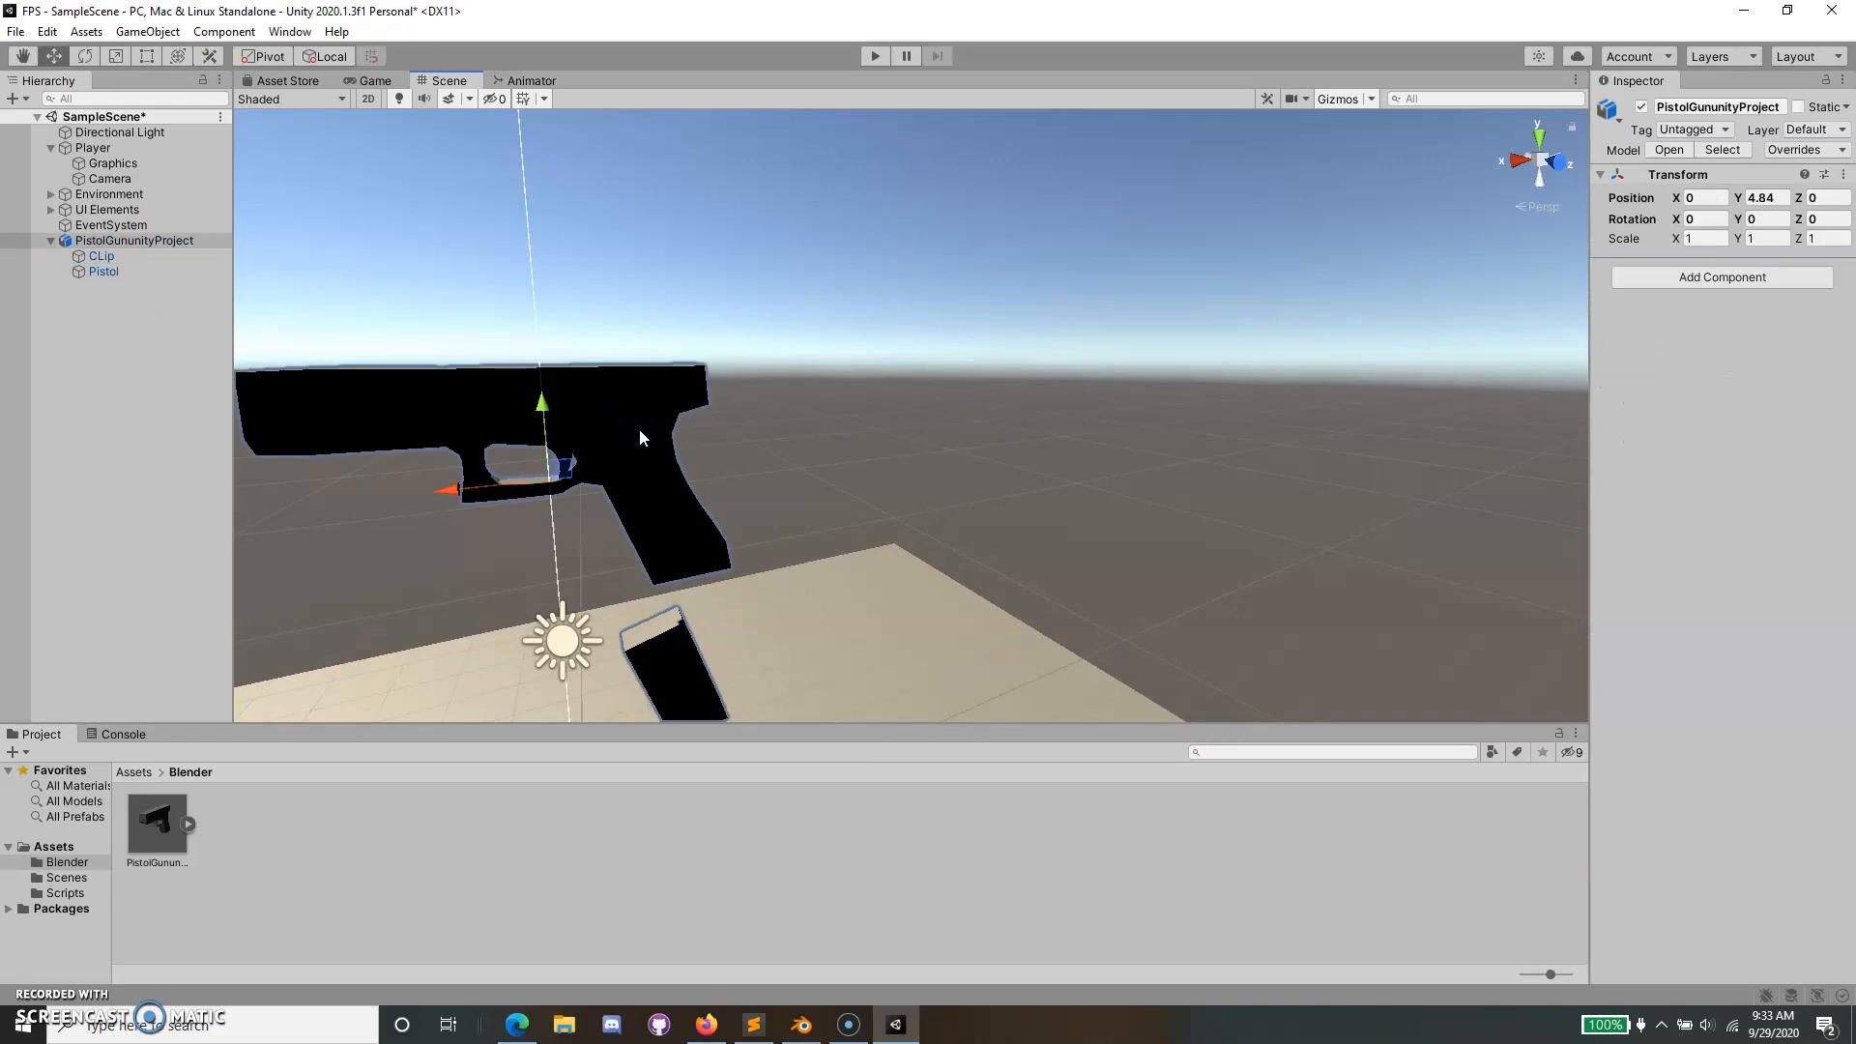
Move the CLip part back up into the grip to about Y -0.94, then undo and redo the move.
{"action": "left_click", "coordinate": [680, 630]}
{"action": "left_click_drag", "start_coordinate": [694, 624], "coordinate": [716, 477]}
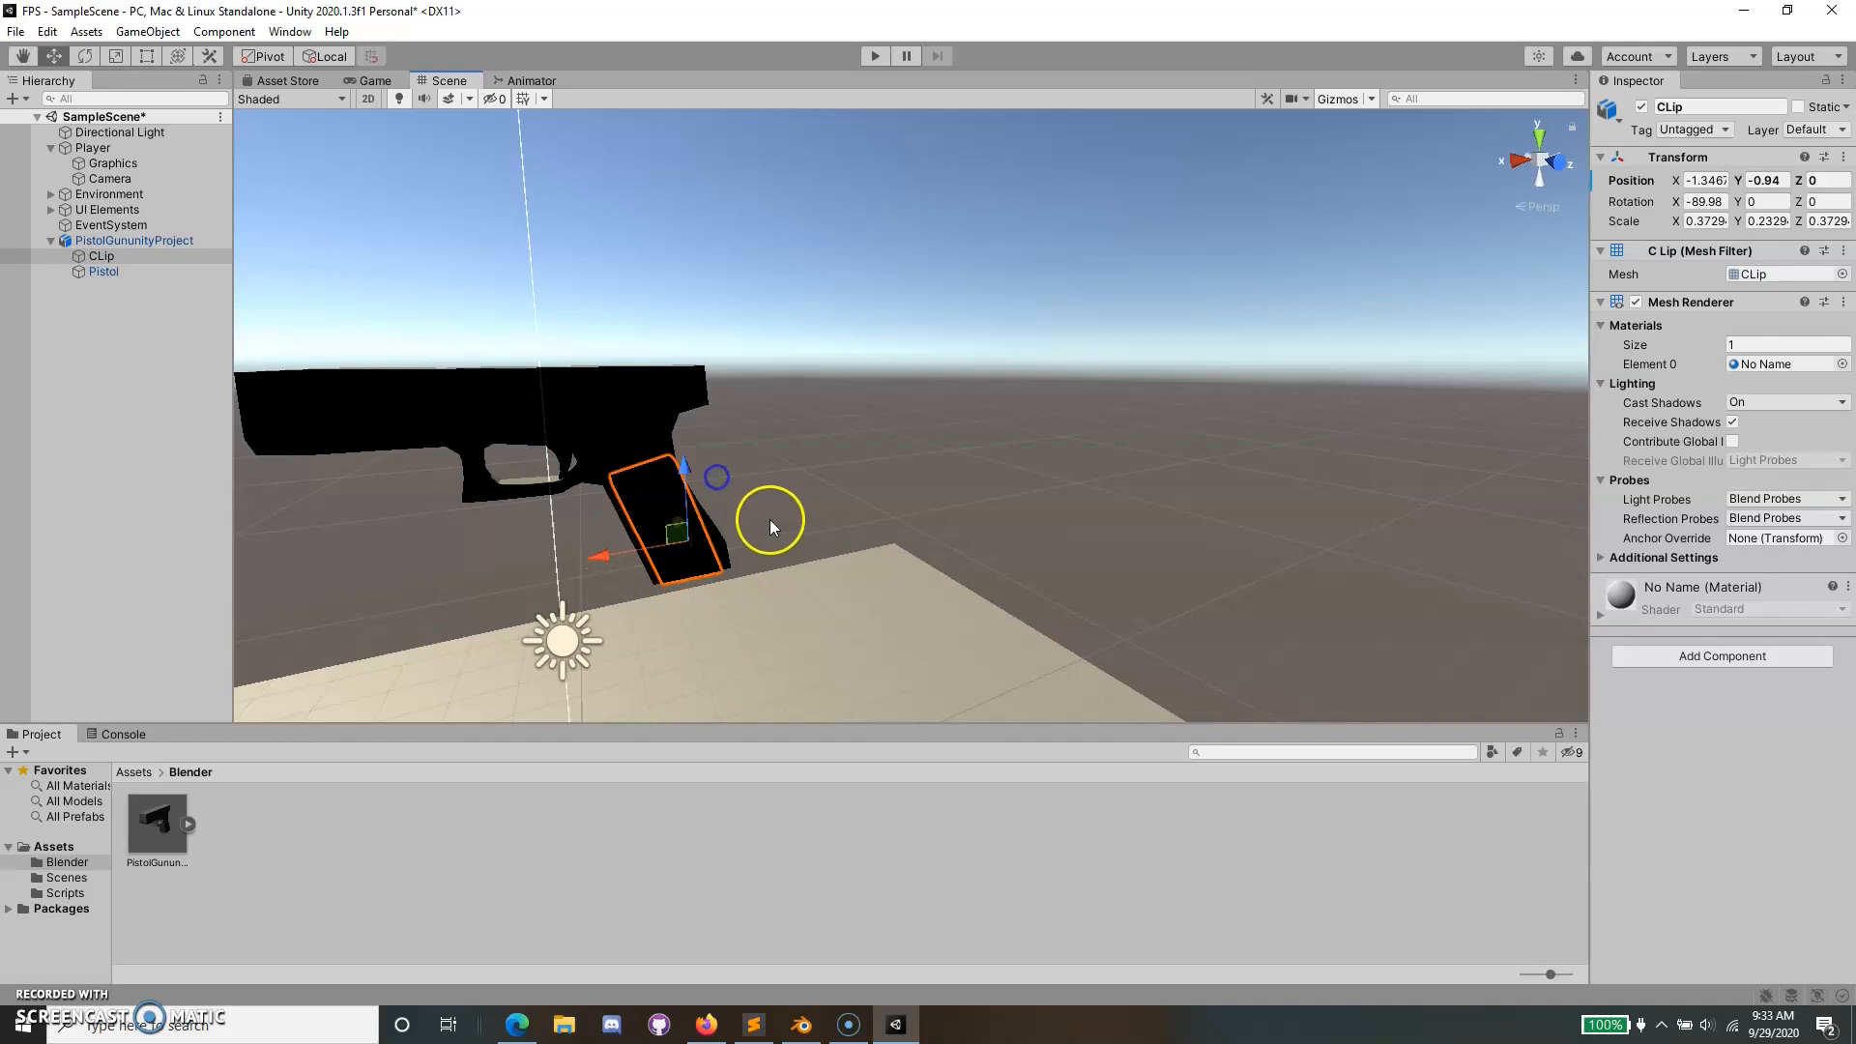
{"action": "key", "text": "ctrl+z"}
{"action": "key", "text": "ctrl+z"}
{"action": "key", "text": "ctrl+y"}
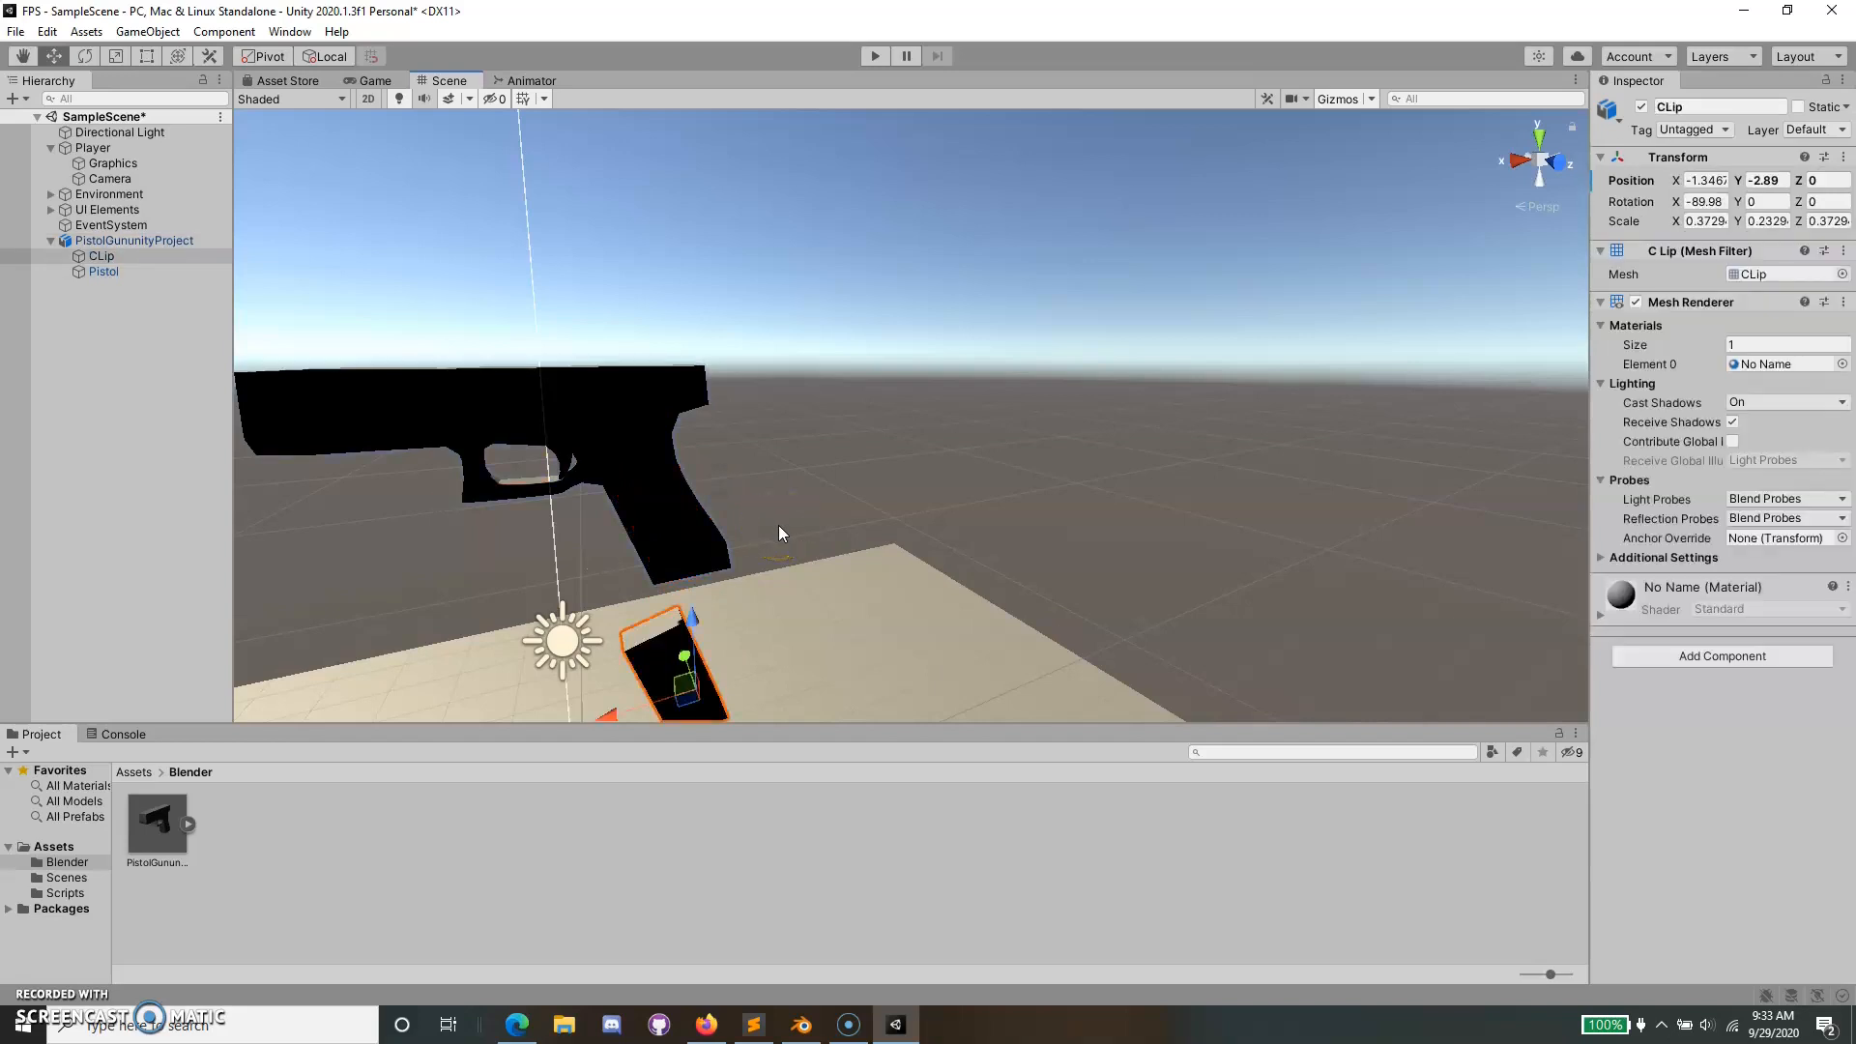
{"action": "key", "text": "ctrl+y"}
Undo the trial moves of the pistol model and its CLip part.
{"action": "left_click", "coordinate": [934, 454]}
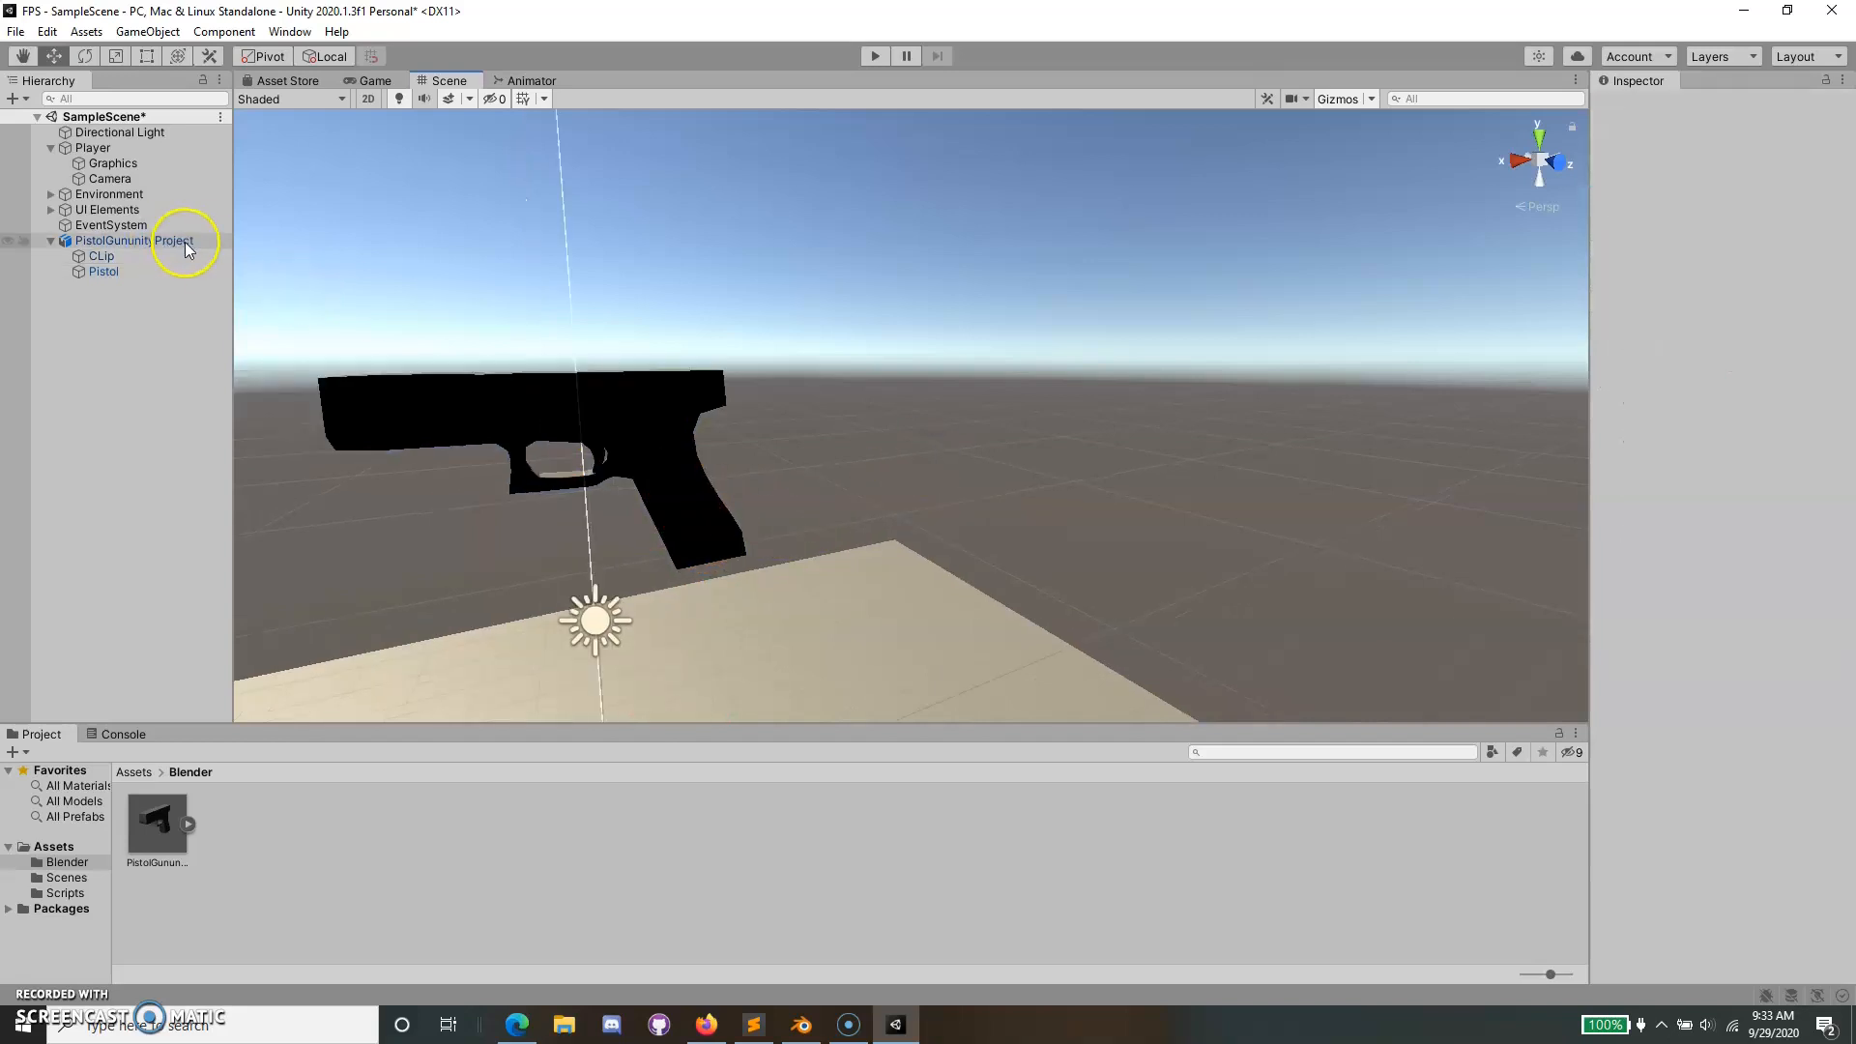
{"action": "left_click", "coordinate": [178, 272]}
{"action": "left_click", "coordinate": [469, 399]}
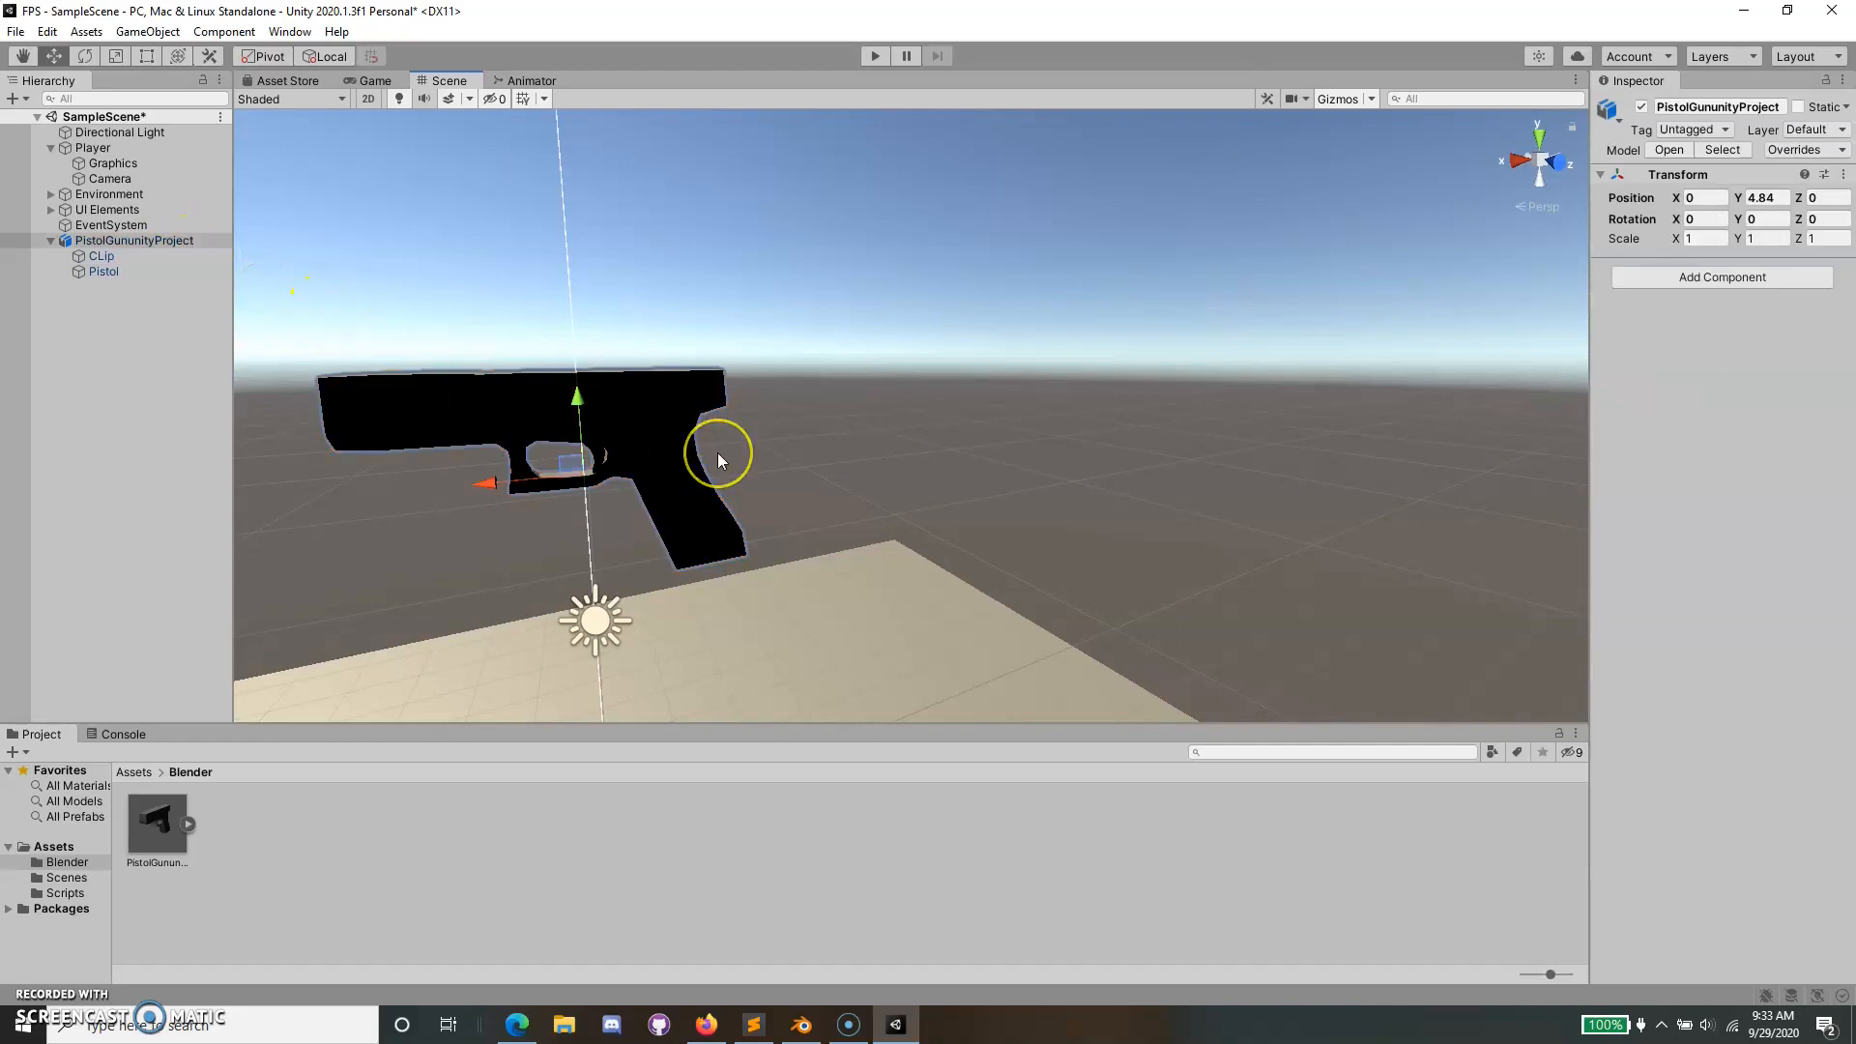
{"action": "key", "text": "ctrl+z"}
{"action": "scroll", "coordinate": [719, 460], "scroll_direction": "down", "scroll_amount": 3}
Set the PistolGununityProject model's Y rotation to -90 and its scale to 0.2 on all three axes.
{"action": "left_click", "coordinate": [814, 645]}
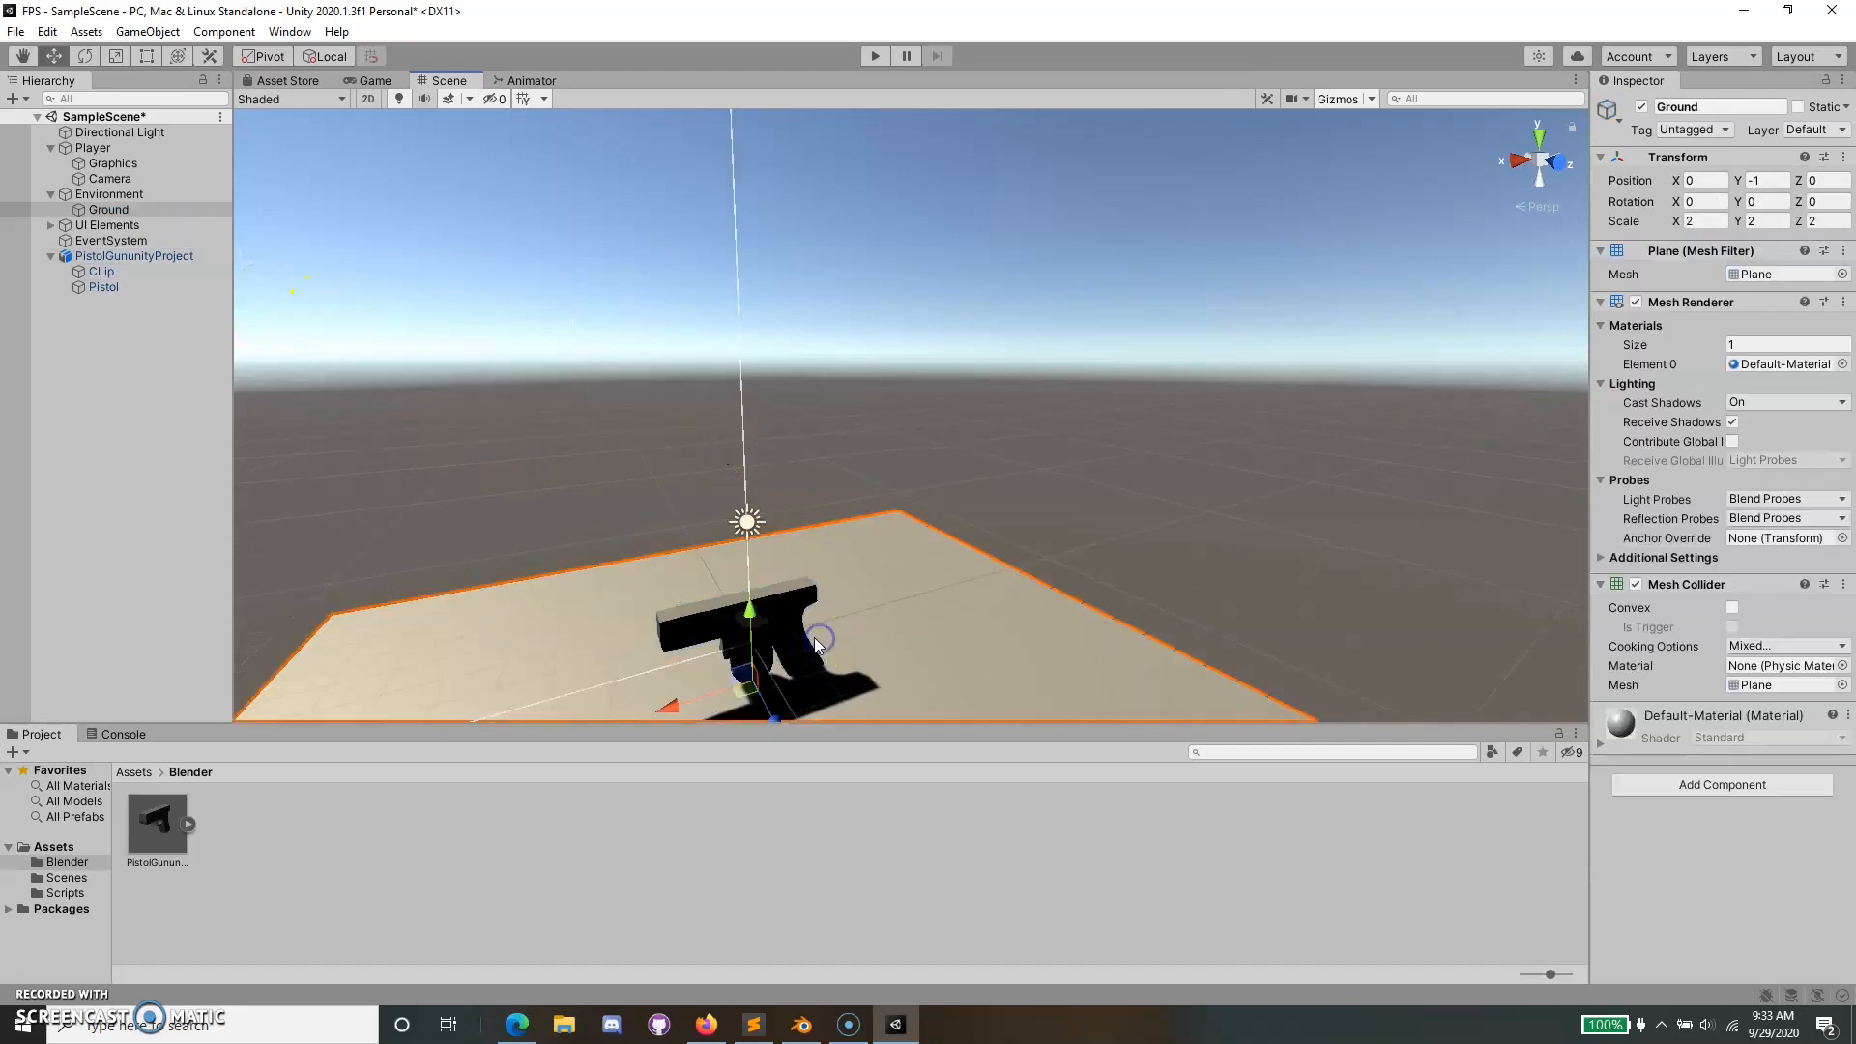
{"action": "left_click", "coordinate": [808, 630]}
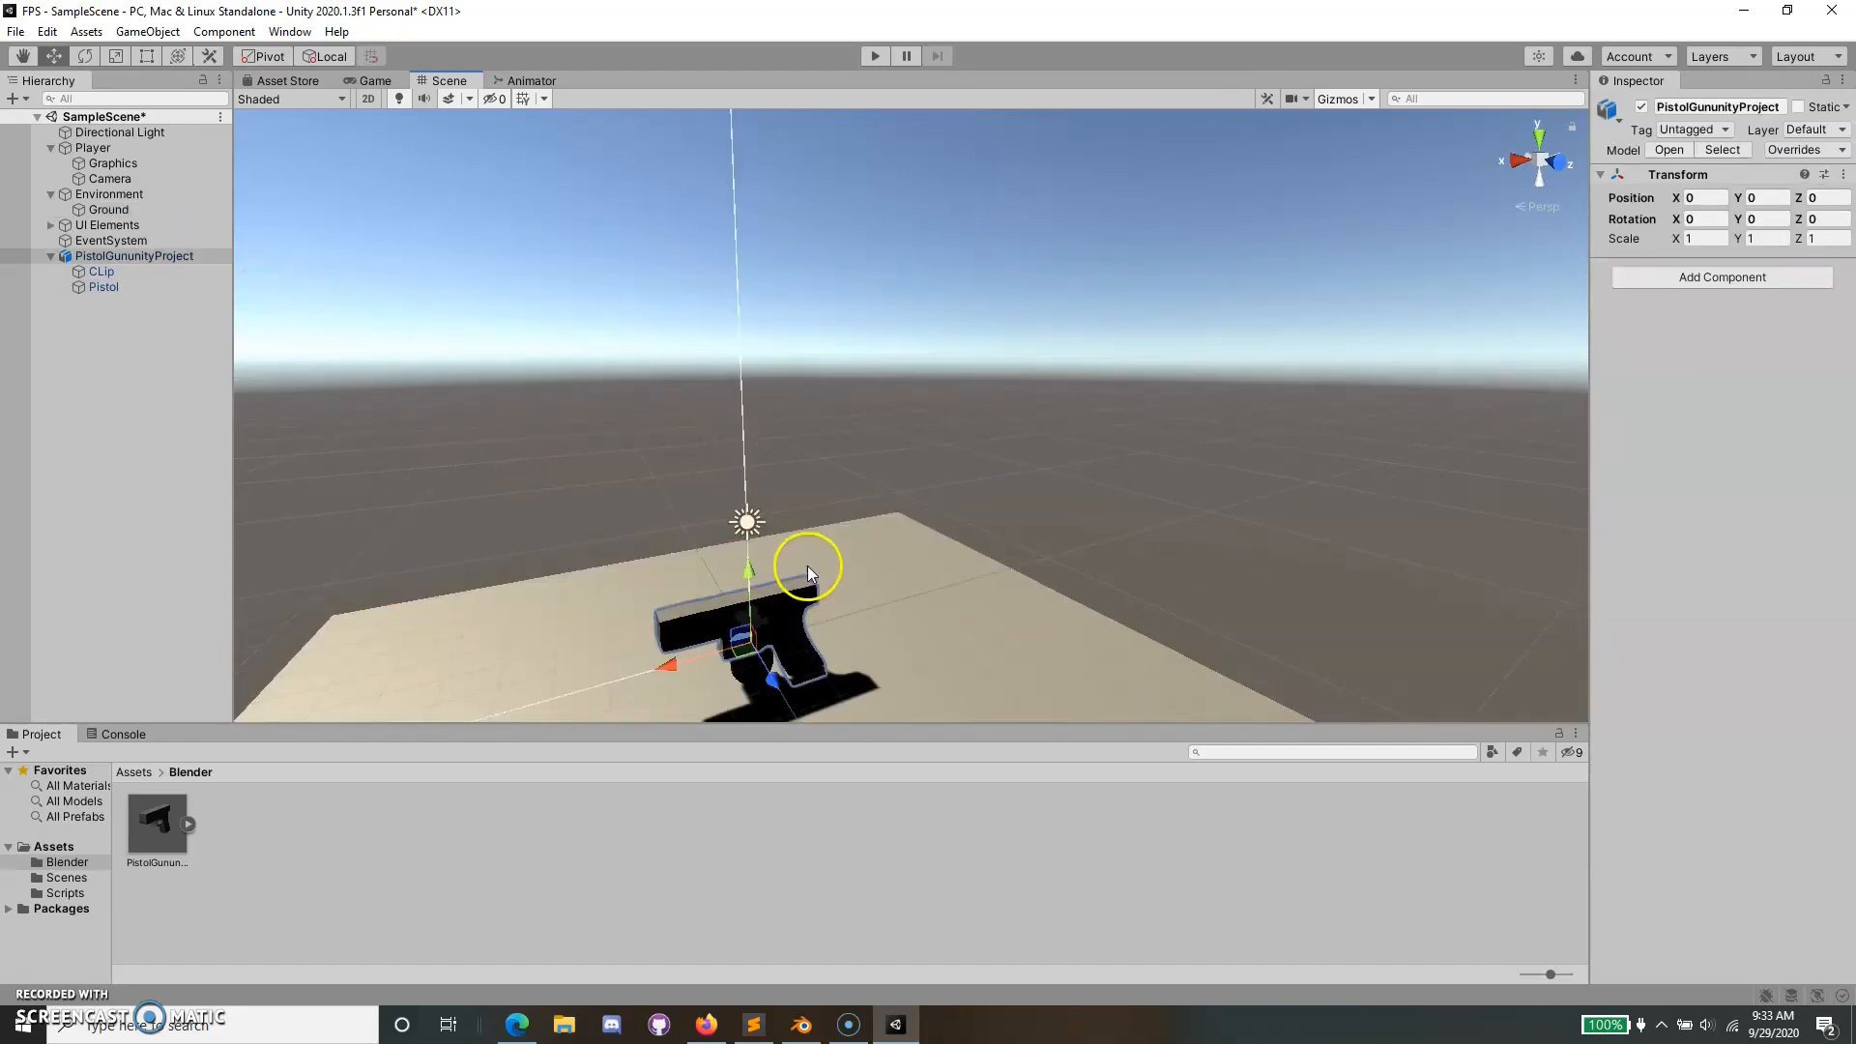
{"action": "scroll", "coordinate": [808, 573], "scroll_direction": "down", "scroll_amount": 2}
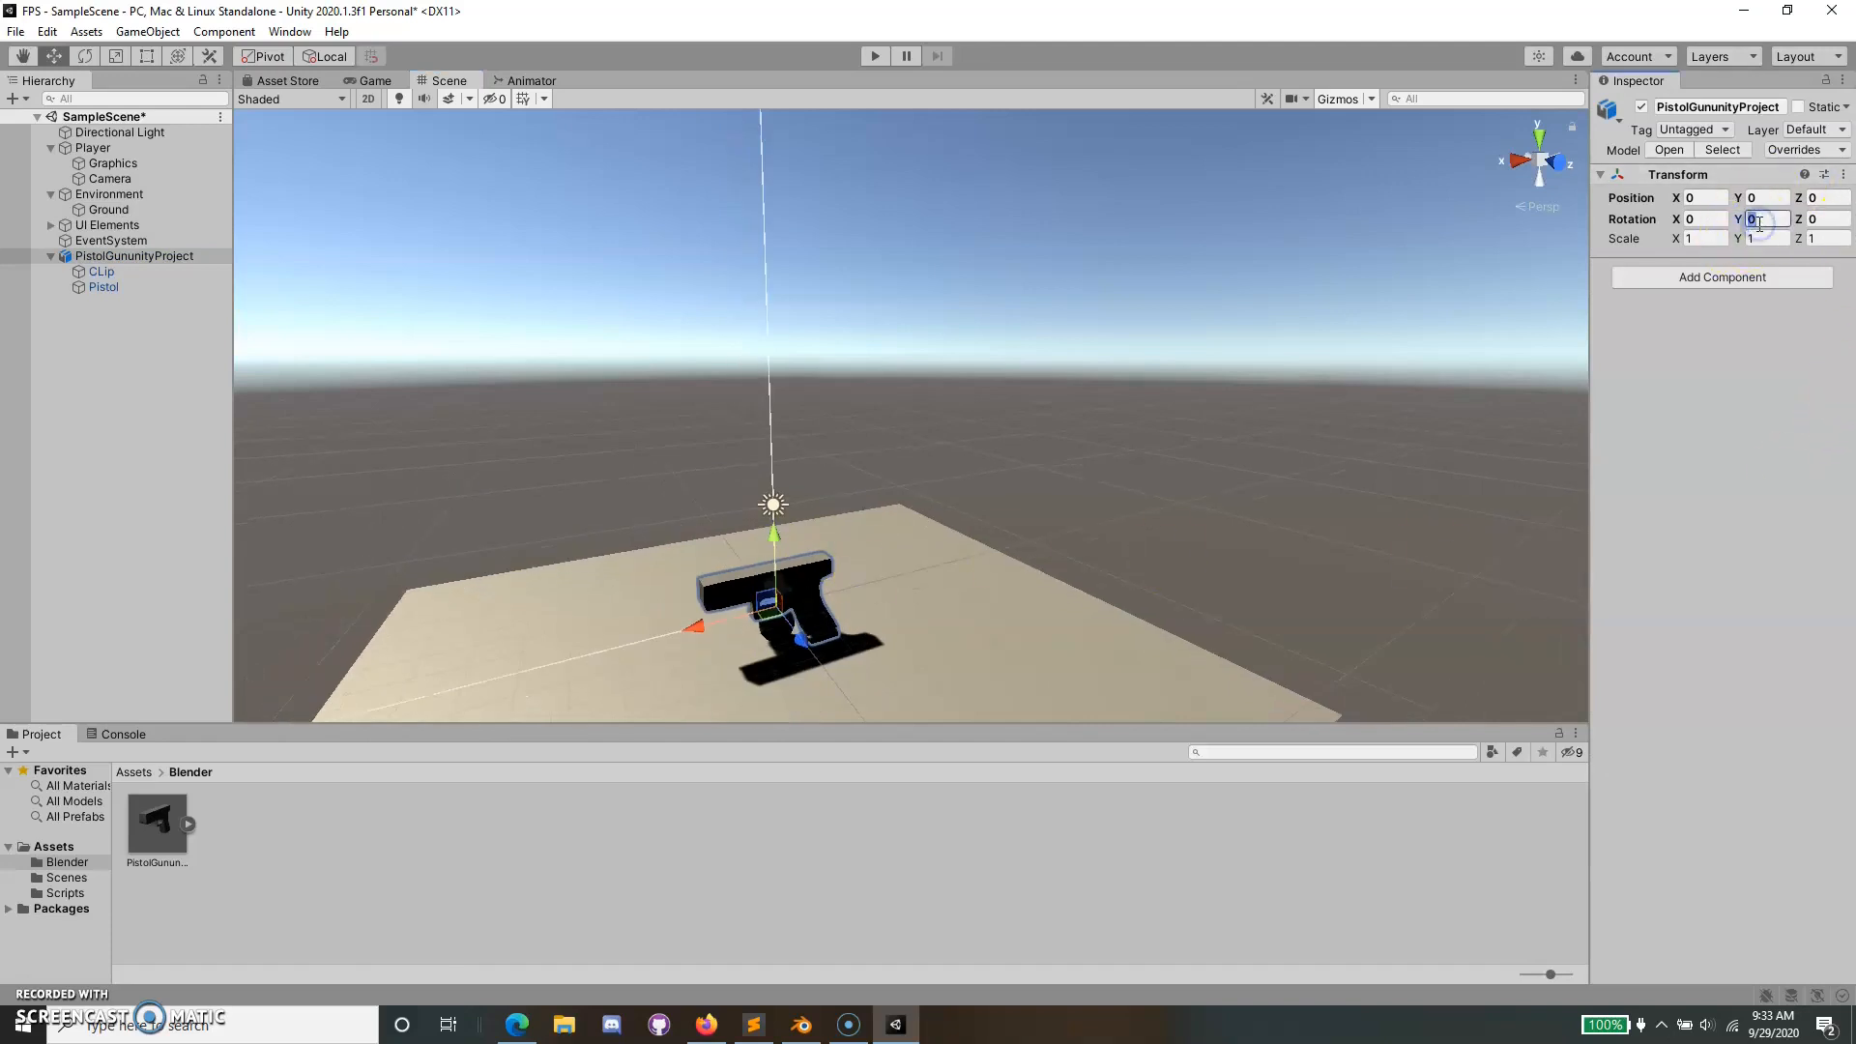
{"action": "left_click", "coordinate": [1759, 223]}
{"action": "type", "text": "-90"}
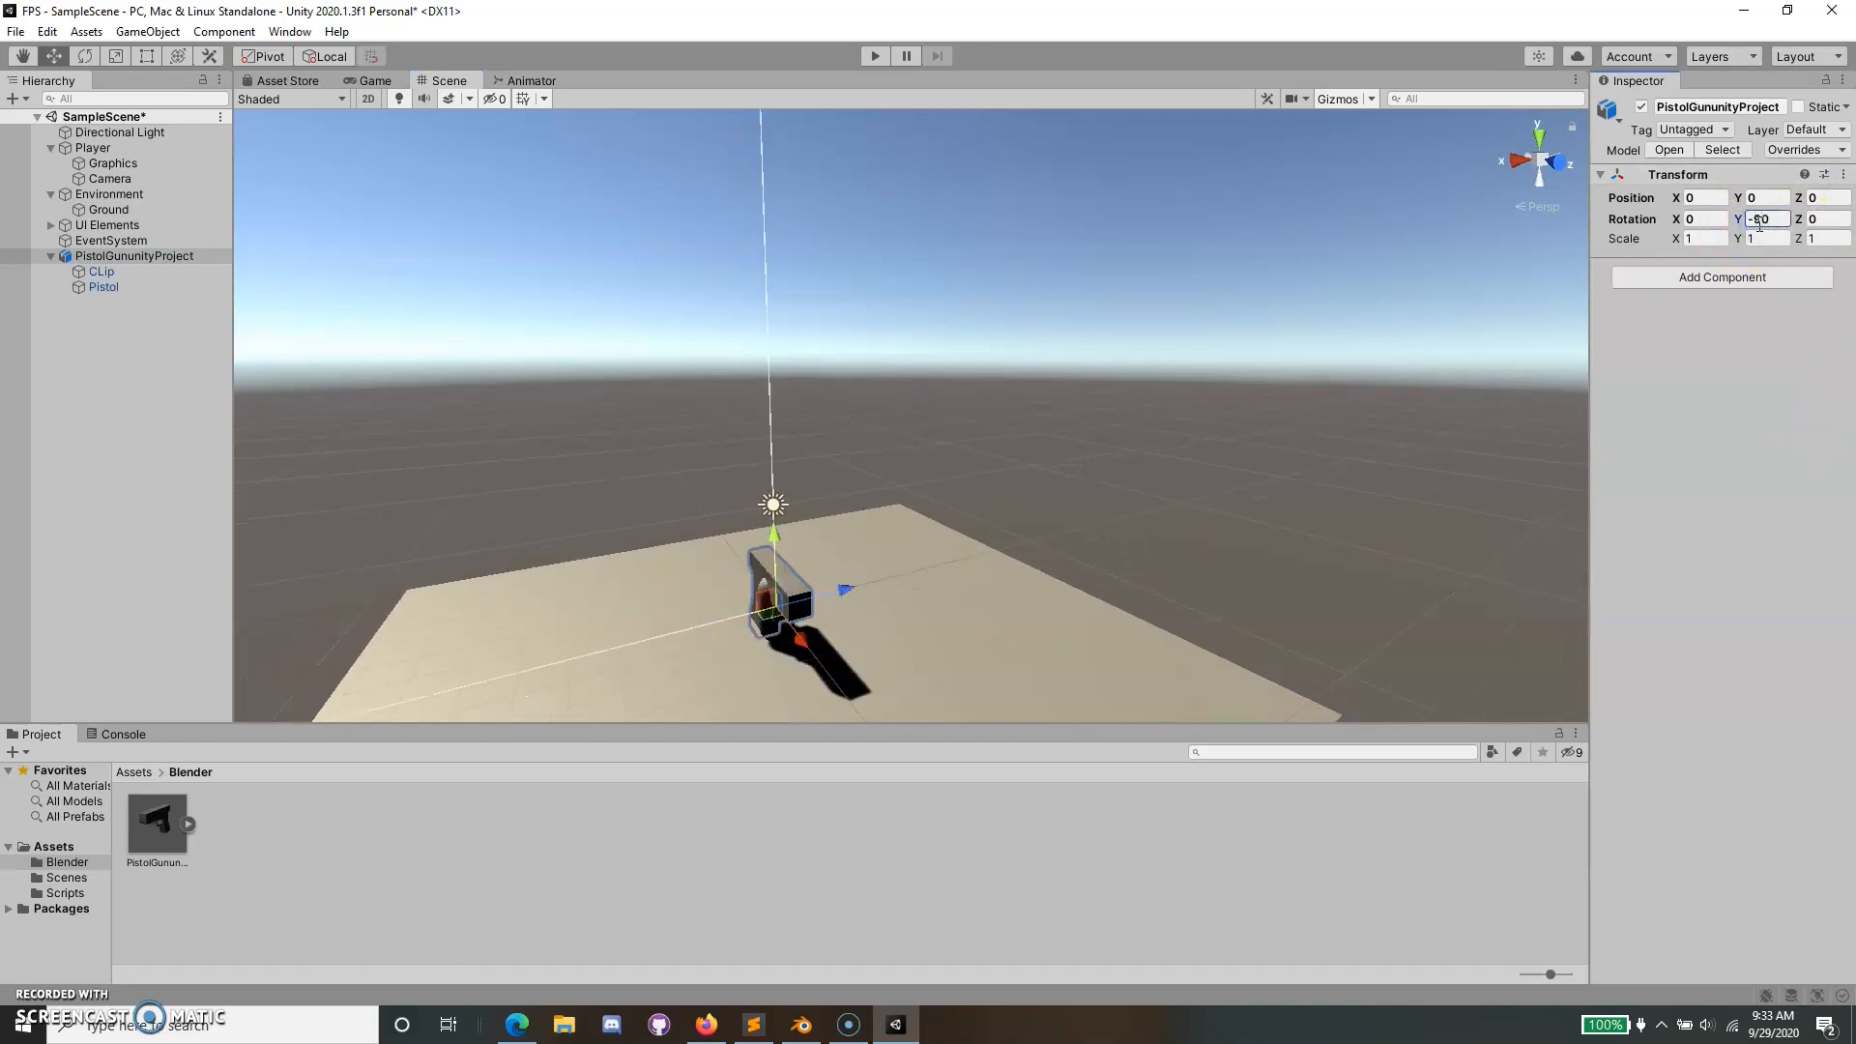
{"action": "type", "text": ".2"}
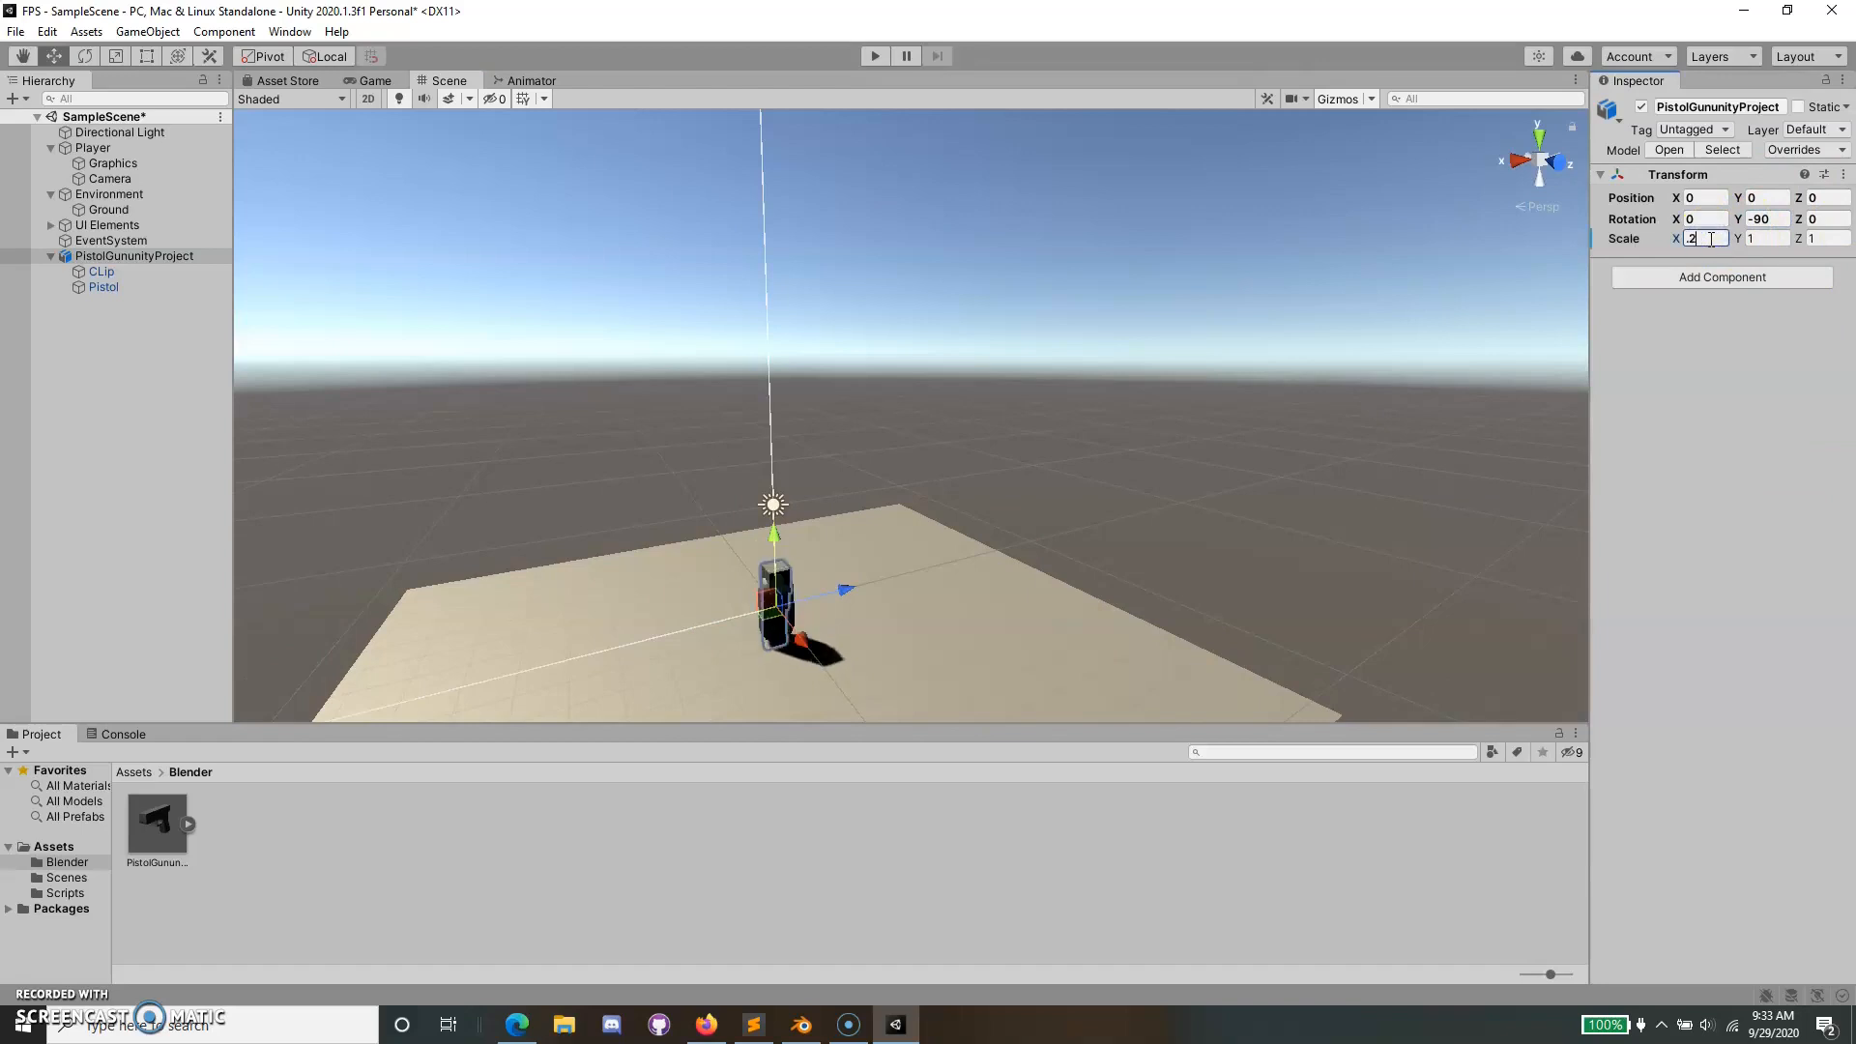
{"action": "type", "text": "0.2"}
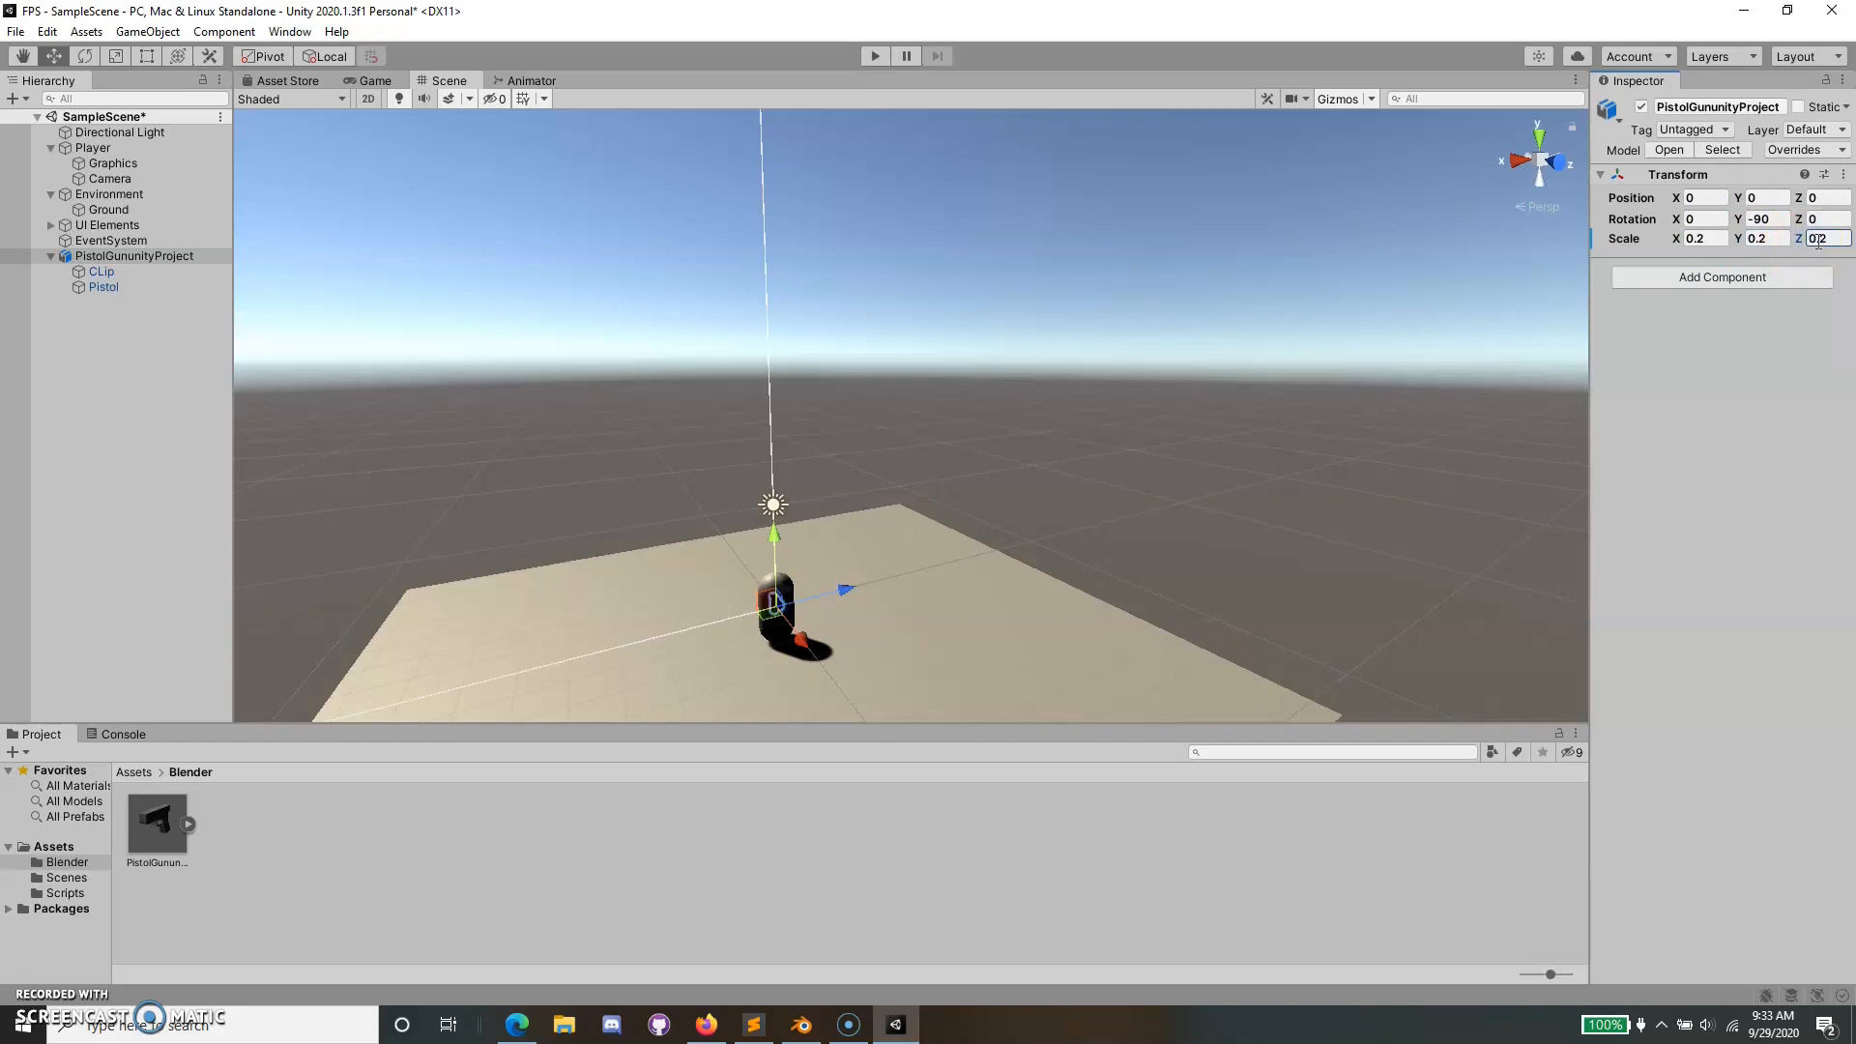
Frame the Player's Graphics capsule and examine it and the surrounding ground from several sides.
{"action": "scroll", "coordinate": [1227, 539], "scroll_direction": "up", "scroll_amount": 2}
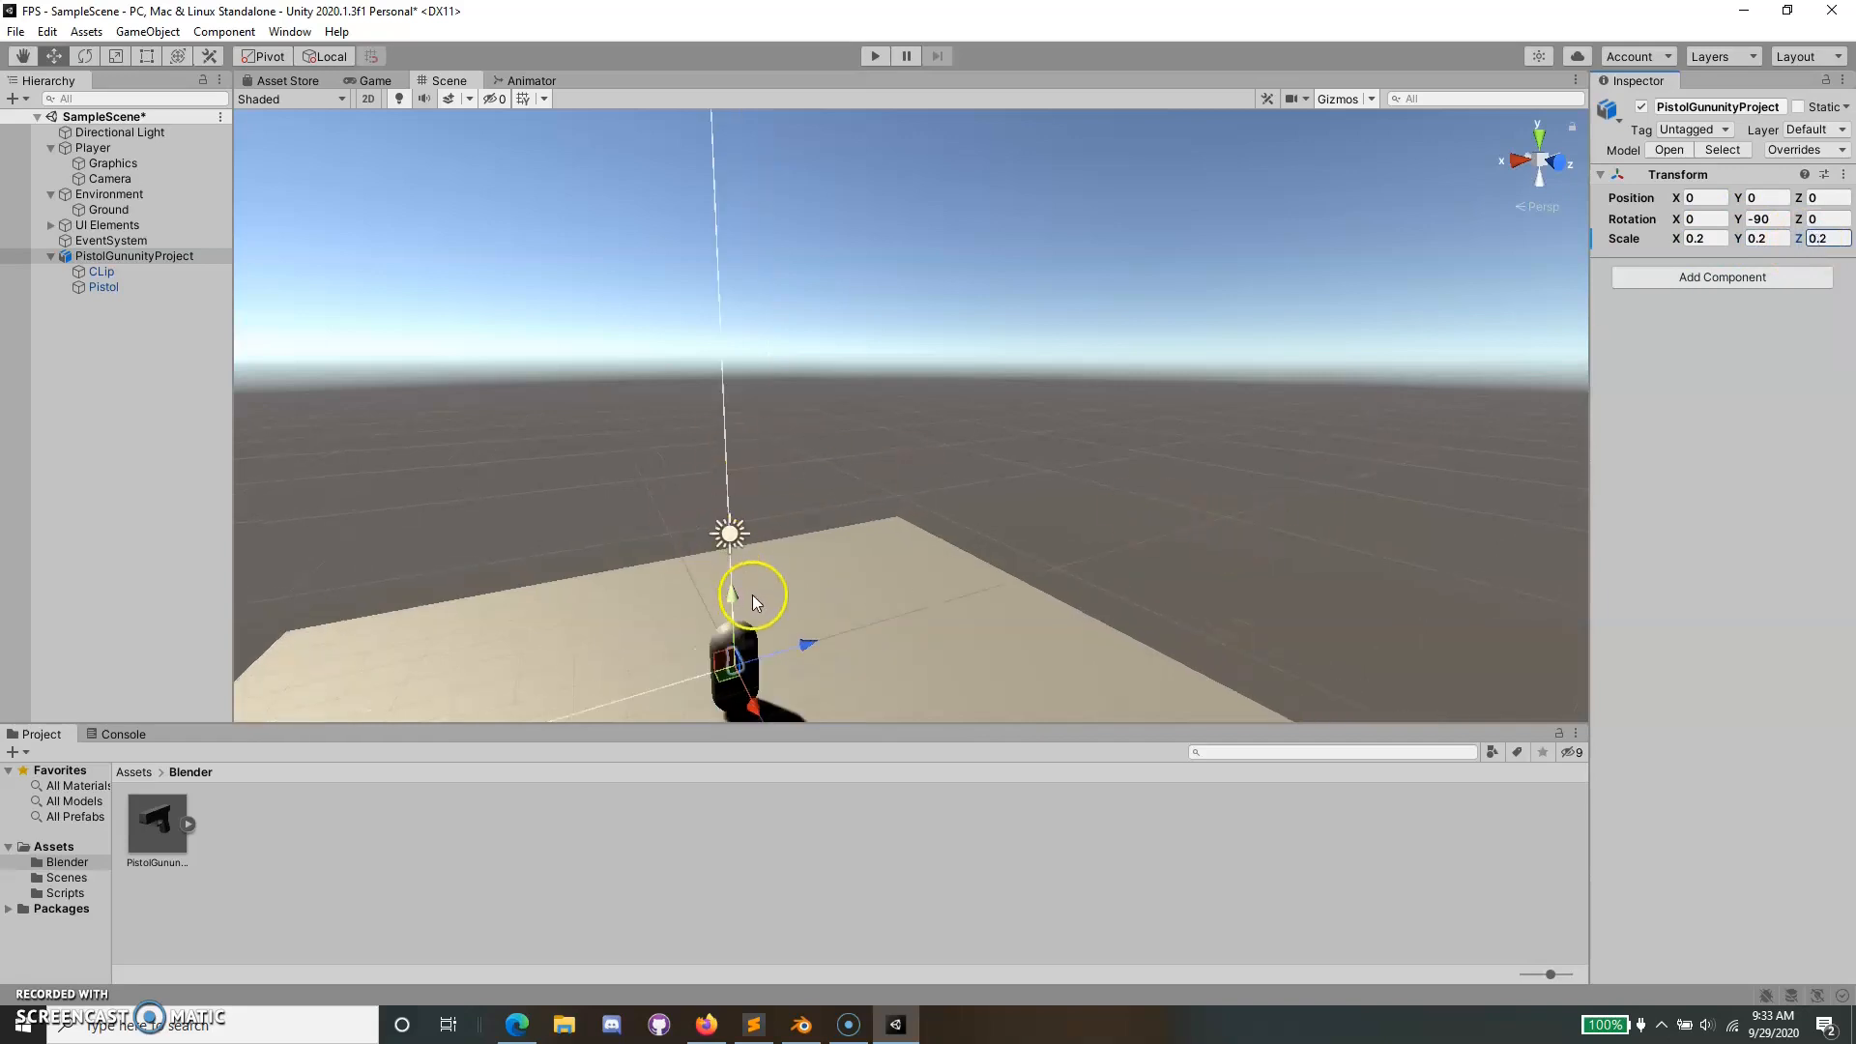
{"action": "left_click", "coordinate": [754, 630]}
{"action": "left_click", "coordinate": [112, 179]}
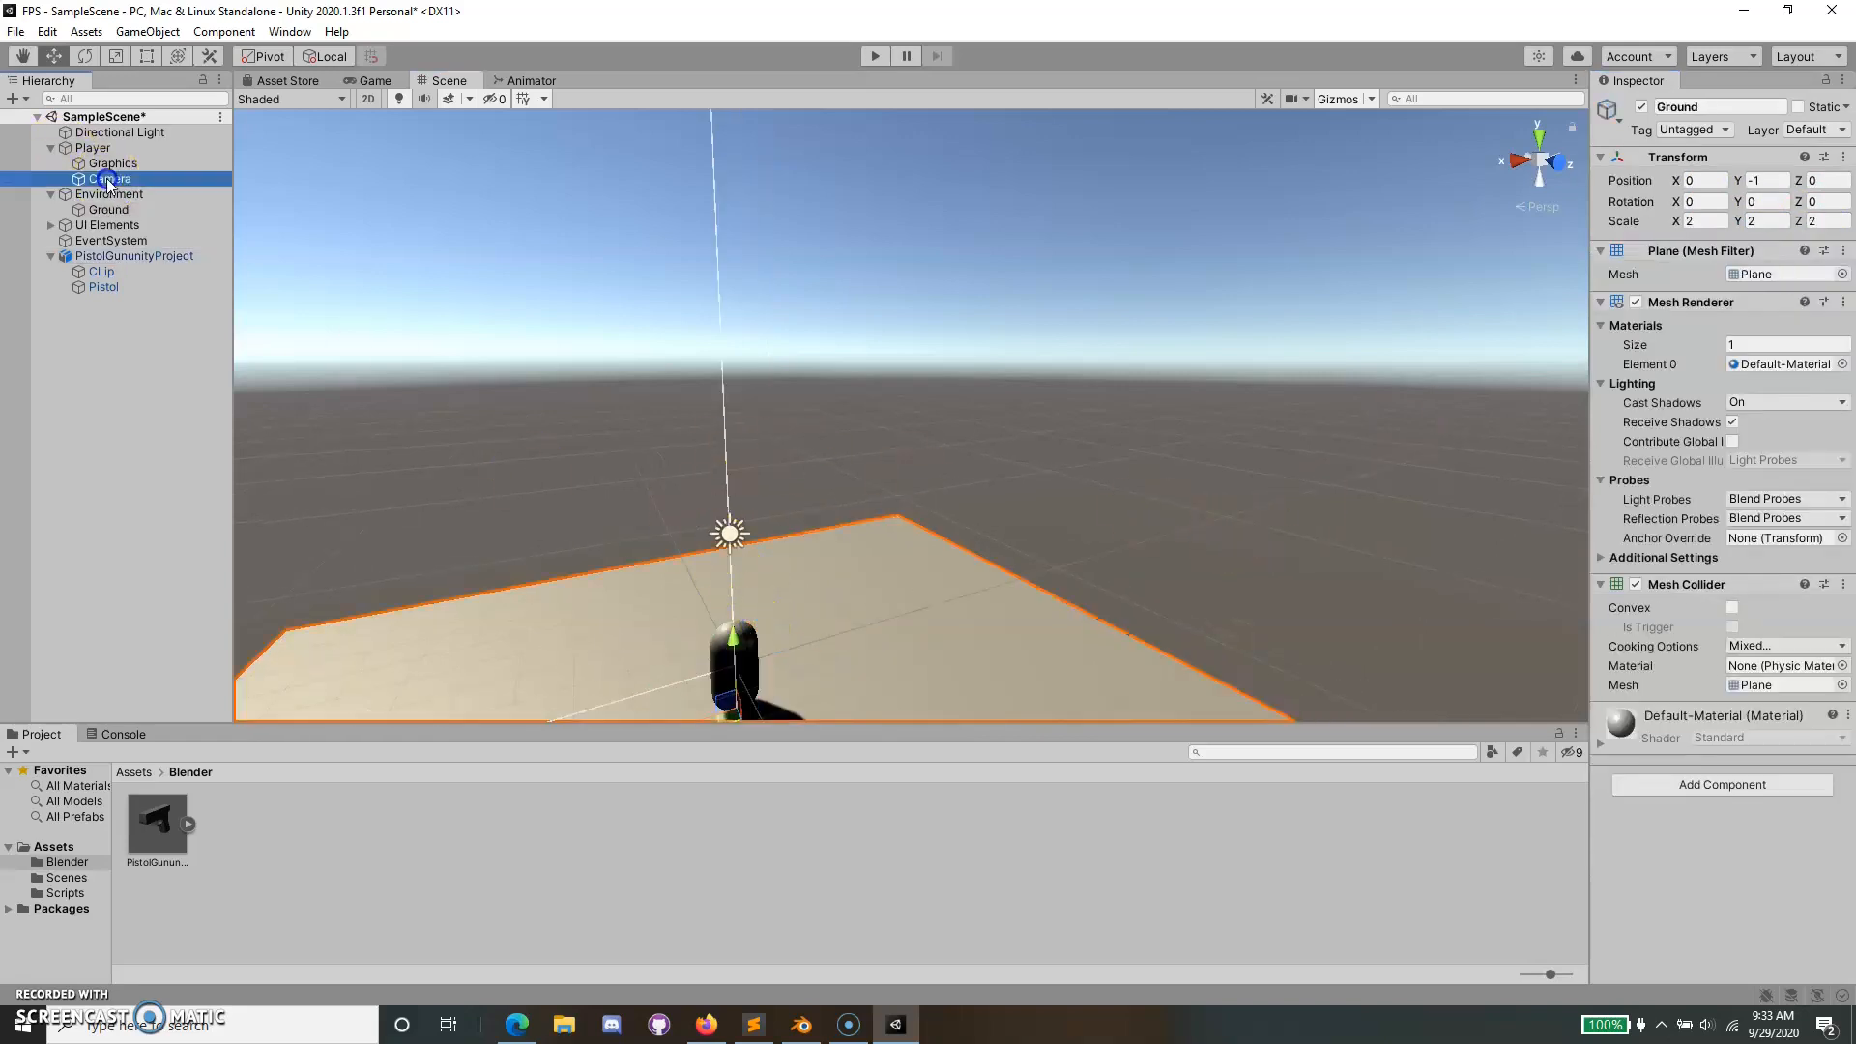
{"action": "left_click", "coordinate": [116, 151]}
{"action": "double_click", "coordinate": [119, 164]}
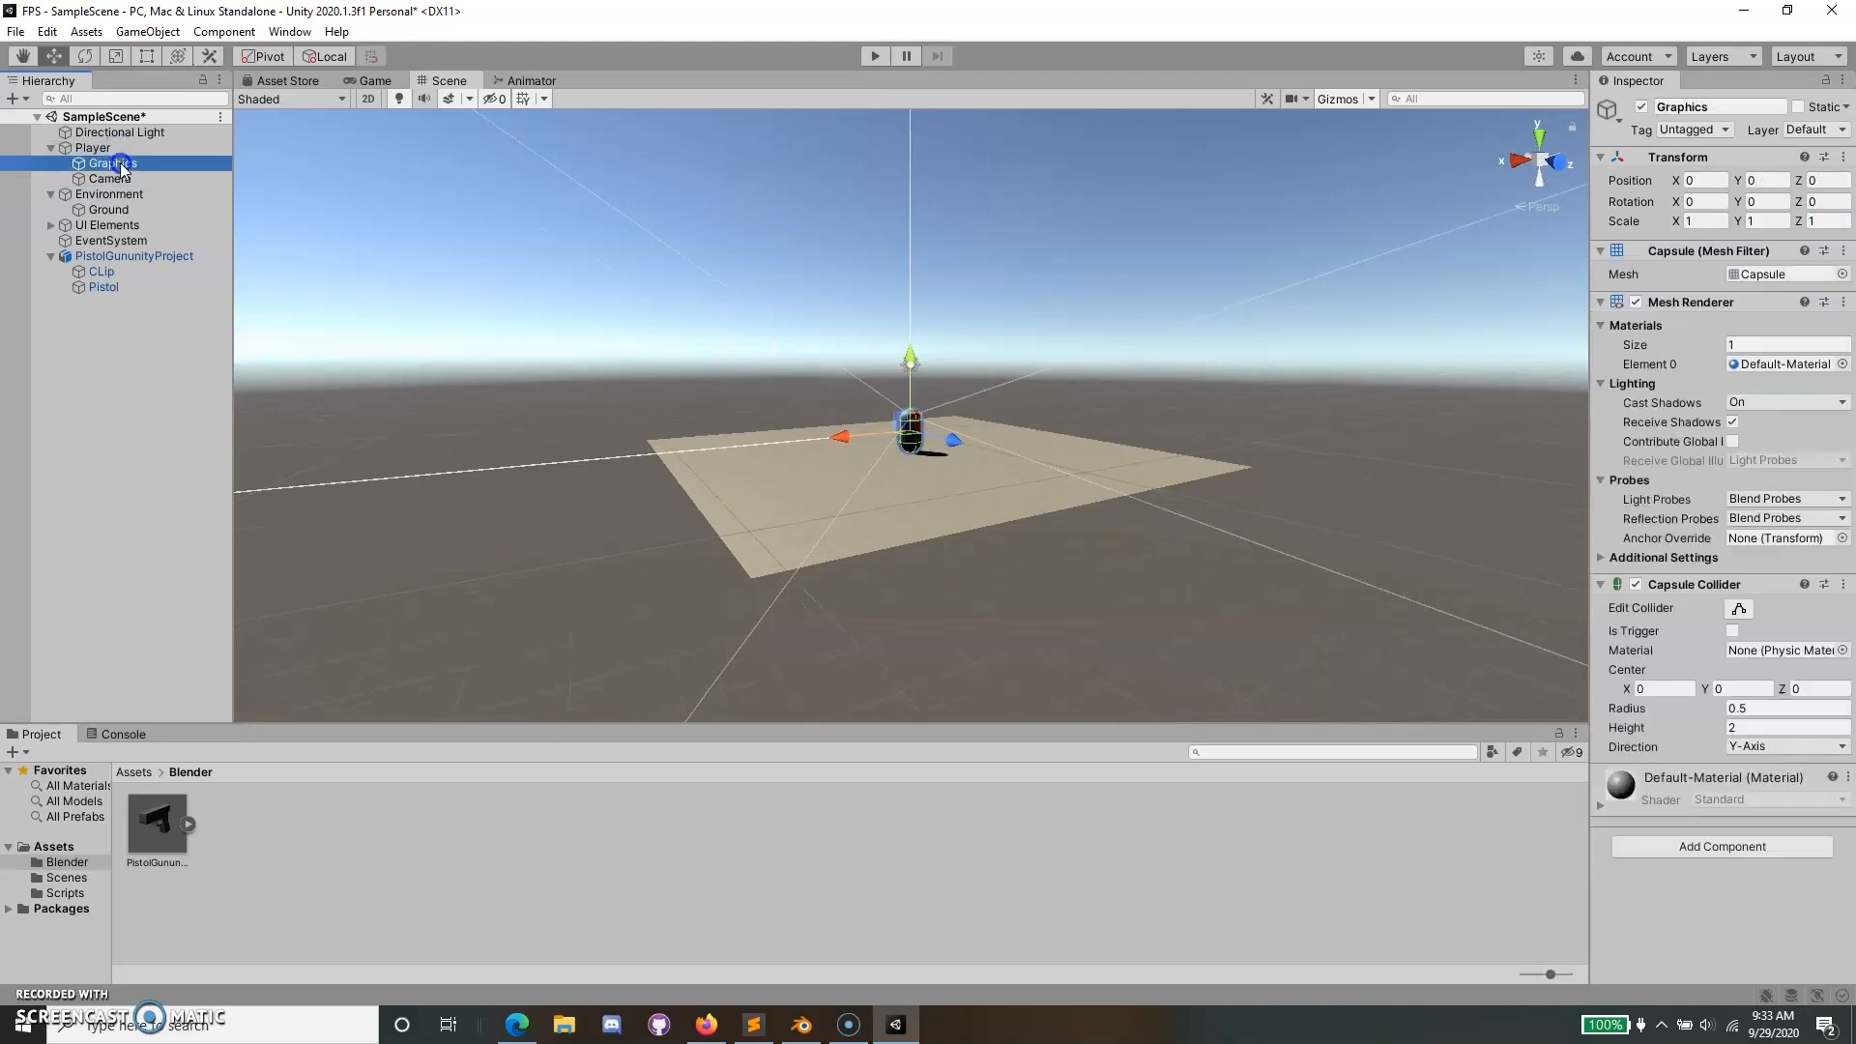
{"action": "right_click_drag", "start_coordinate": [850, 290], "coordinate": [1164, 352]}
{"action": "scroll", "coordinate": [1164, 352], "scroll_direction": "down", "scroll_amount": 5}
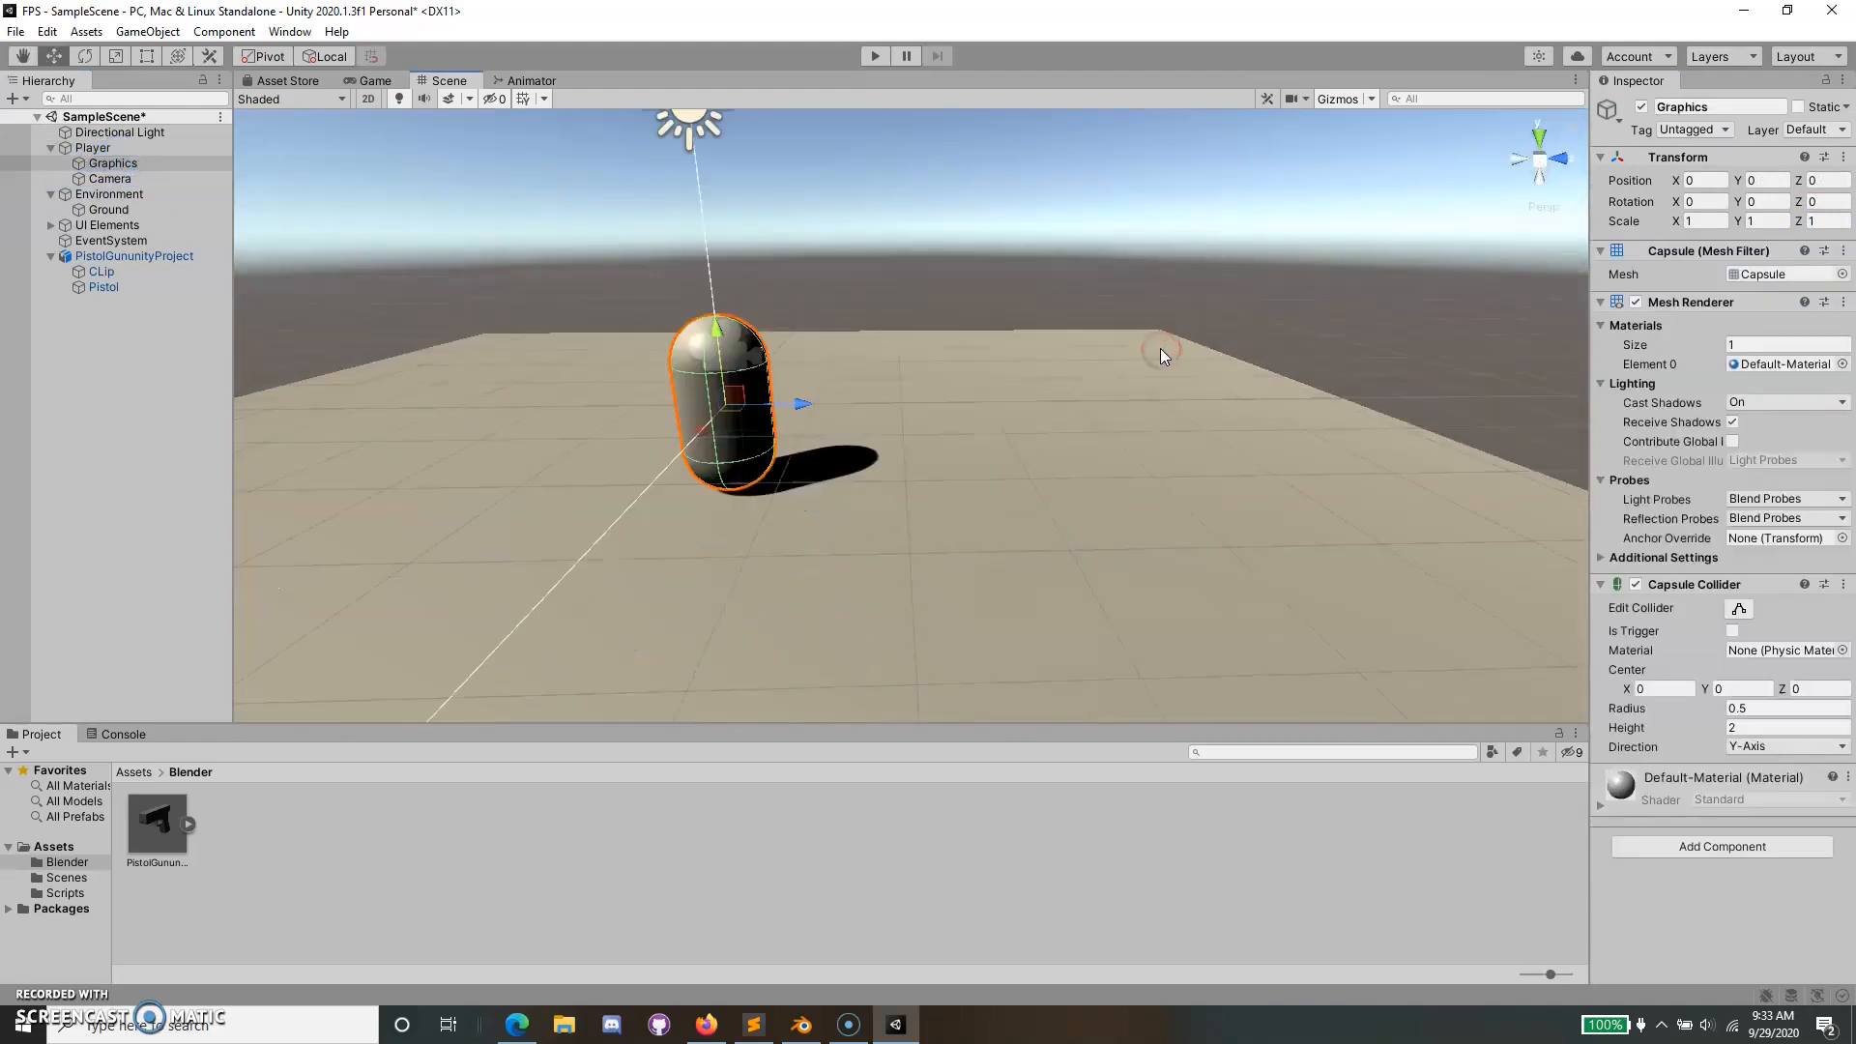
{"action": "left_click", "coordinate": [1013, 205]}
{"action": "middle_click_drag", "start_coordinate": [908, 230], "coordinate": [1046, 345]}
{"action": "scroll", "coordinate": [1025, 350], "scroll_direction": "up", "scroll_amount": 7}
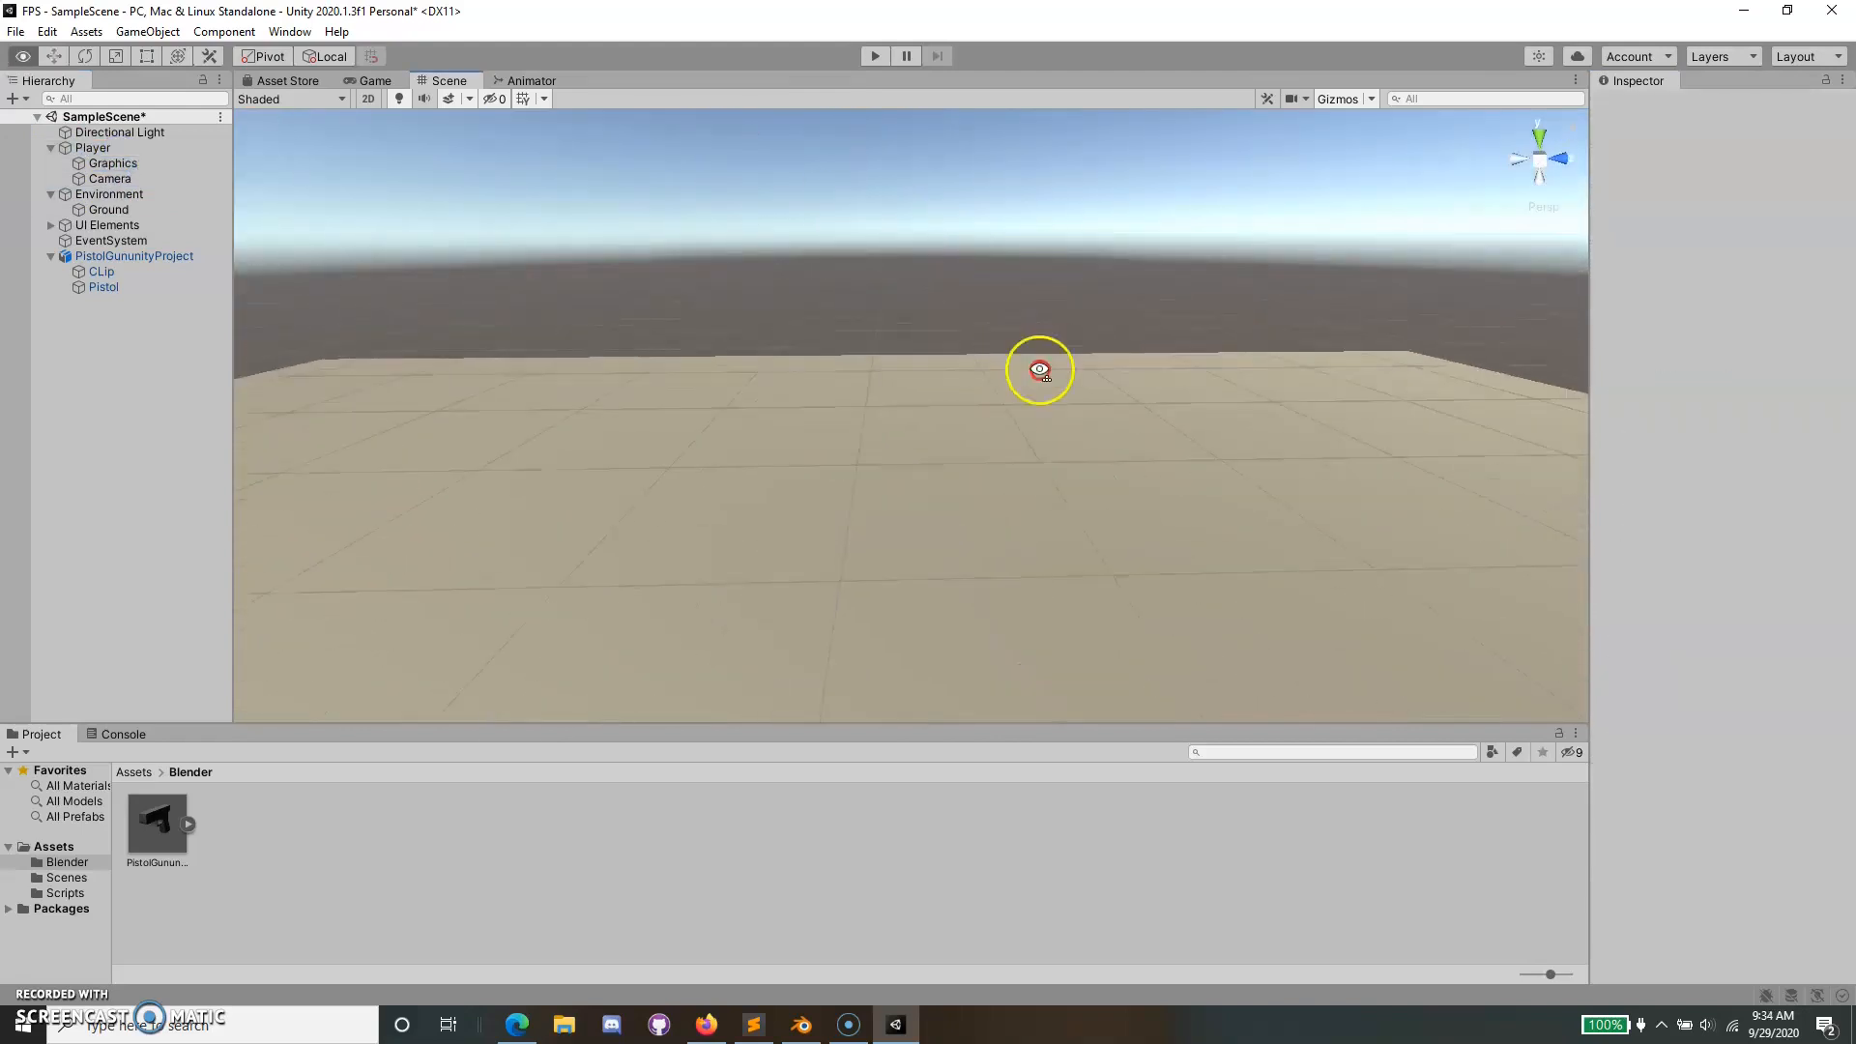
{"action": "right_click_drag", "start_coordinate": [1040, 368], "coordinate": [1762, 403]}
{"action": "scroll", "coordinate": [1144, 439], "scroll_direction": "down", "scroll_amount": 8}
{"action": "middle_click_drag", "start_coordinate": [1129, 437], "coordinate": [874, 404]}
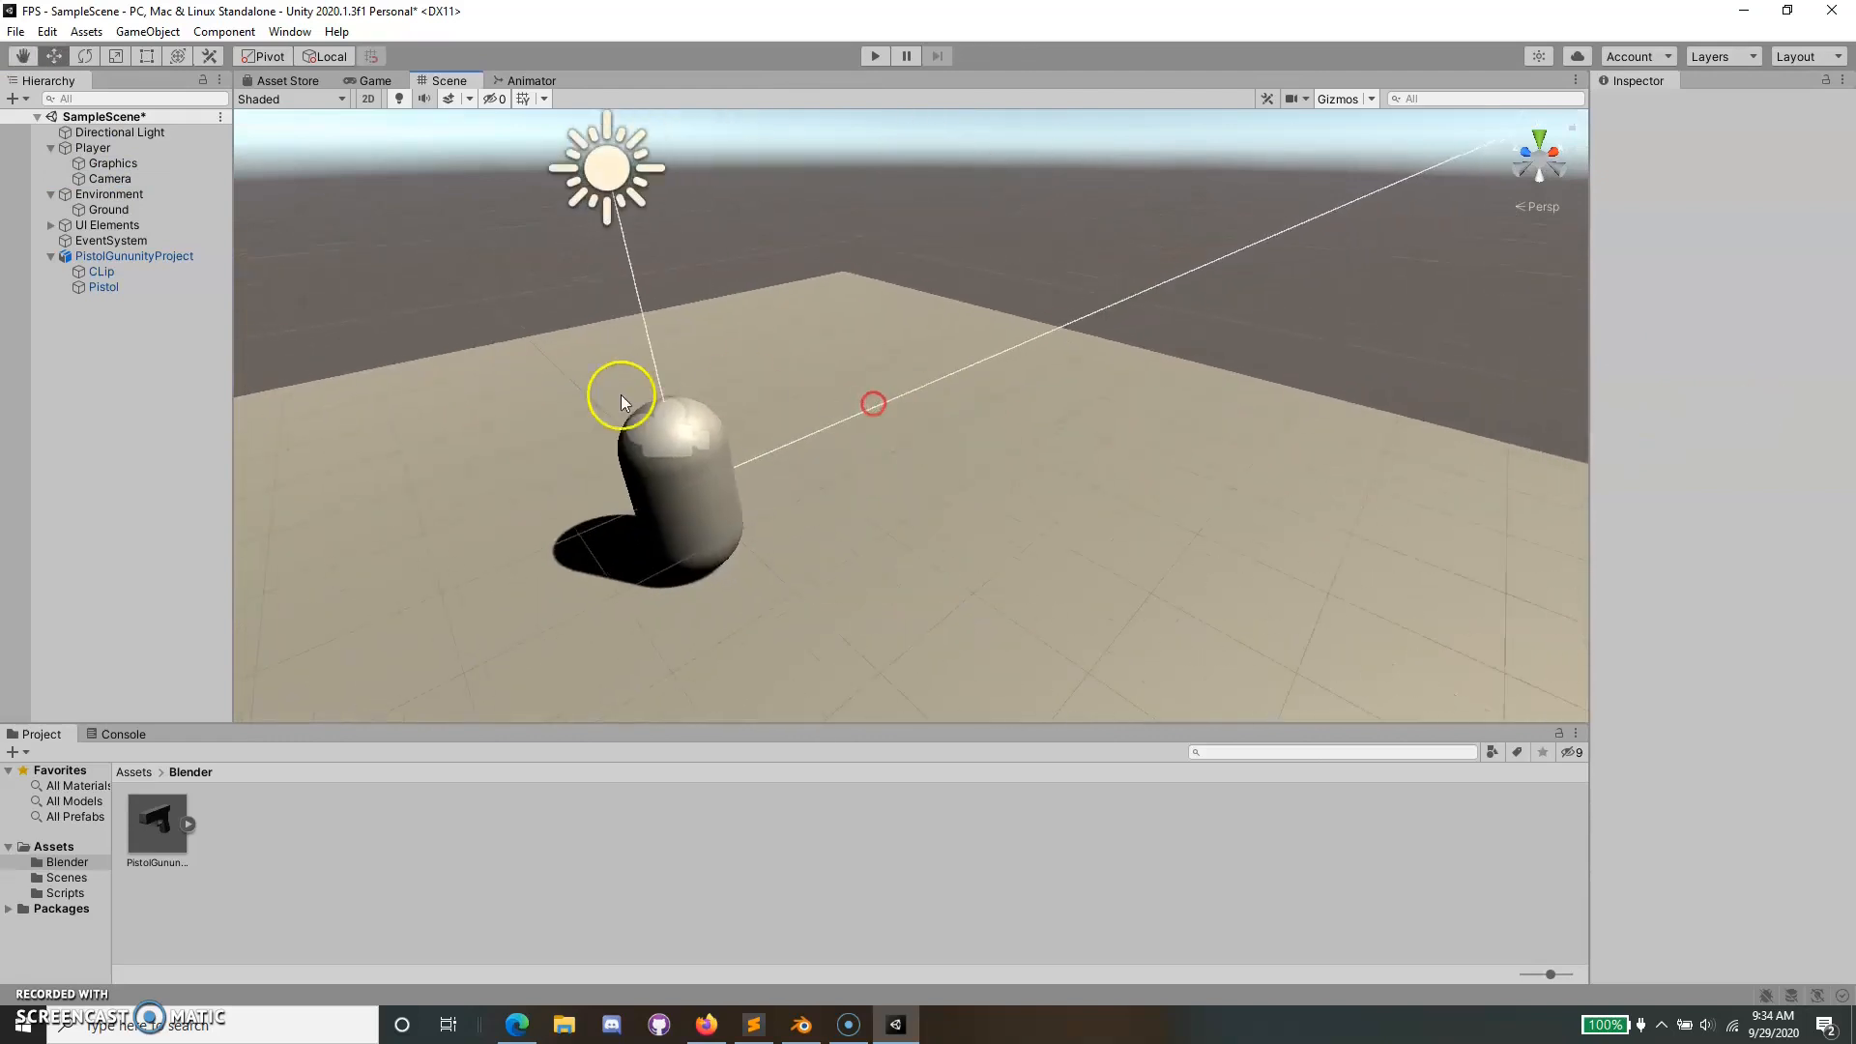
{"action": "scroll", "coordinate": [611, 404], "scroll_direction": "up", "scroll_amount": 2}
{"action": "left_click", "coordinate": [595, 426]}
{"action": "right_click_drag", "start_coordinate": [696, 489], "coordinate": [537, 465]}
{"action": "middle_click_drag", "start_coordinate": [622, 468], "coordinate": [1064, 509]}
{"action": "right_click_drag", "start_coordinate": [1020, 502], "coordinate": [1218, 510]}
{"action": "scroll", "coordinate": [1006, 480], "scroll_direction": "up", "scroll_amount": 8}
{"action": "middle_click_drag", "start_coordinate": [1054, 479], "coordinate": [1160, 449]}
{"action": "scroll", "coordinate": [1193, 441], "scroll_direction": "down", "scroll_amount": 8}
Move the PistolGununityProject model forward out of the Player capsule to about Z 0.9.
{"action": "left_click", "coordinate": [136, 256]}
{"action": "right_click_drag", "start_coordinate": [731, 445], "coordinate": [984, 475]}
{"action": "middle_click_drag", "start_coordinate": [984, 475], "coordinate": [1373, 478]}
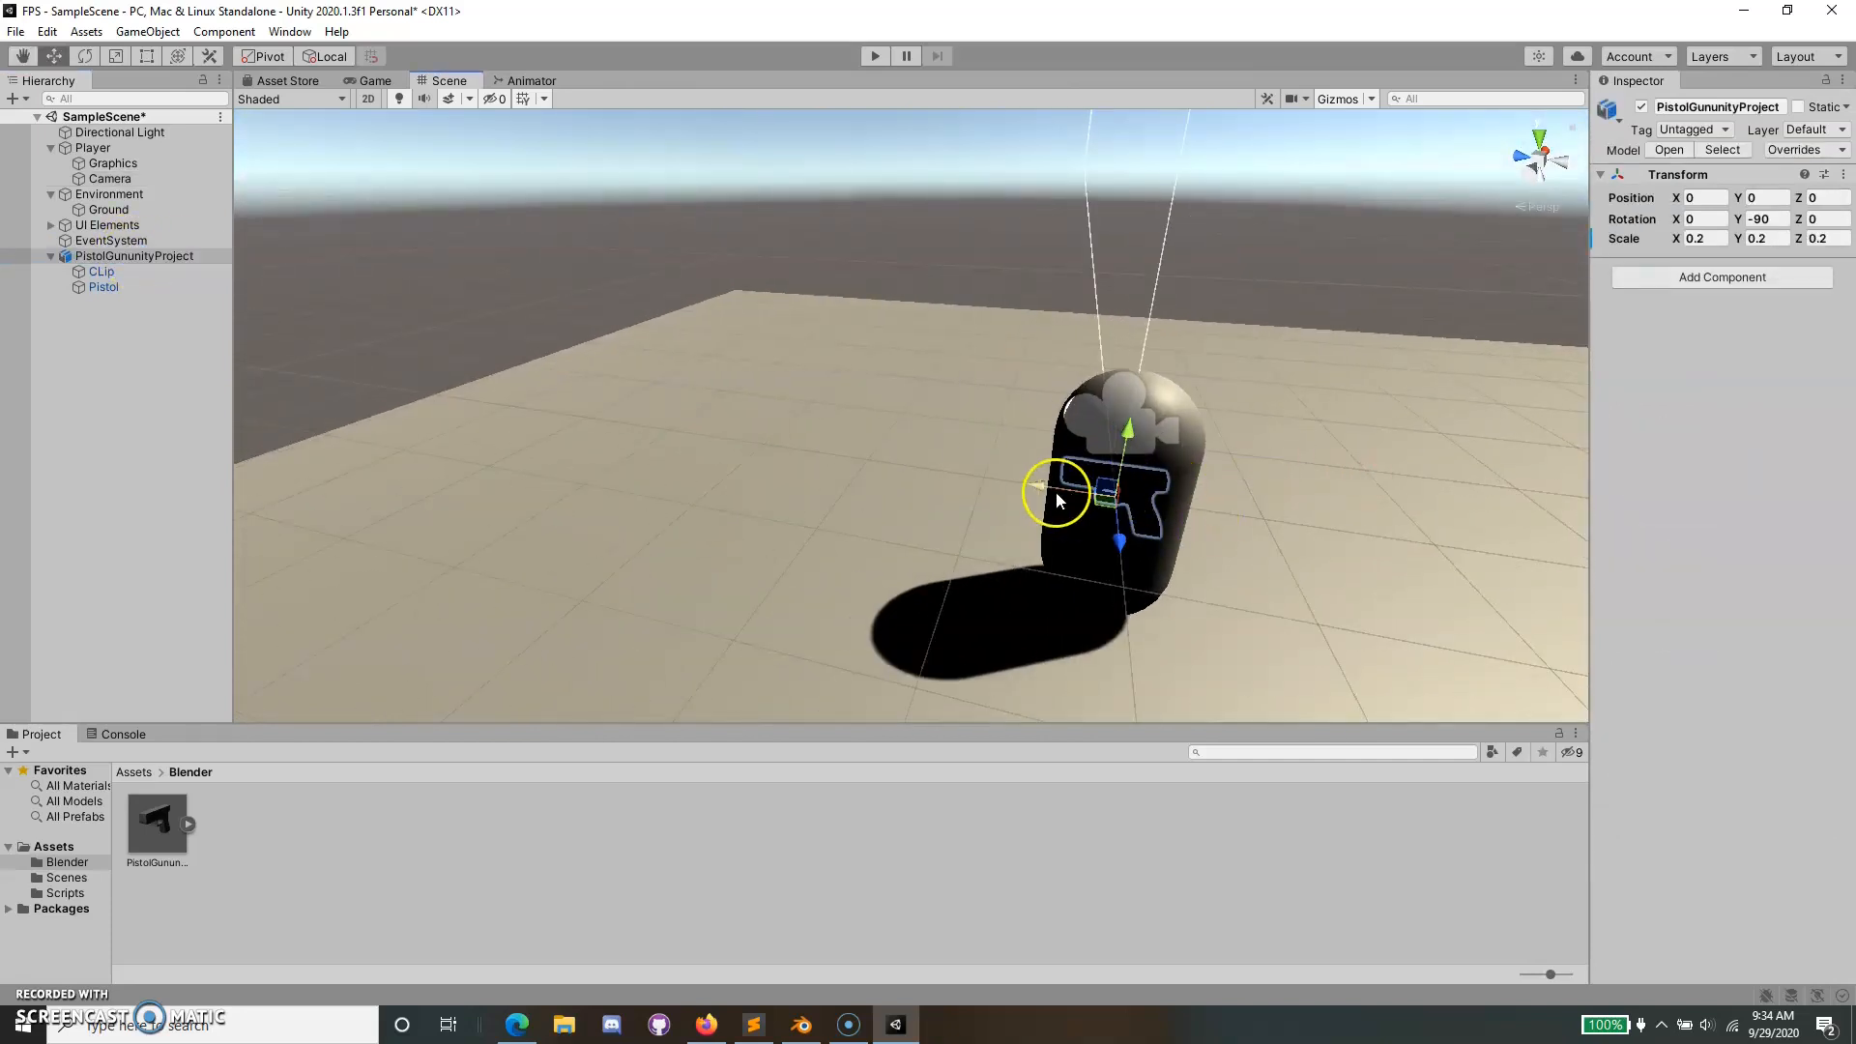
{"action": "left_click_drag", "start_coordinate": [1053, 499], "coordinate": [1002, 479]}
{"action": "left_click_drag", "start_coordinate": [941, 456], "coordinate": [935, 456]}
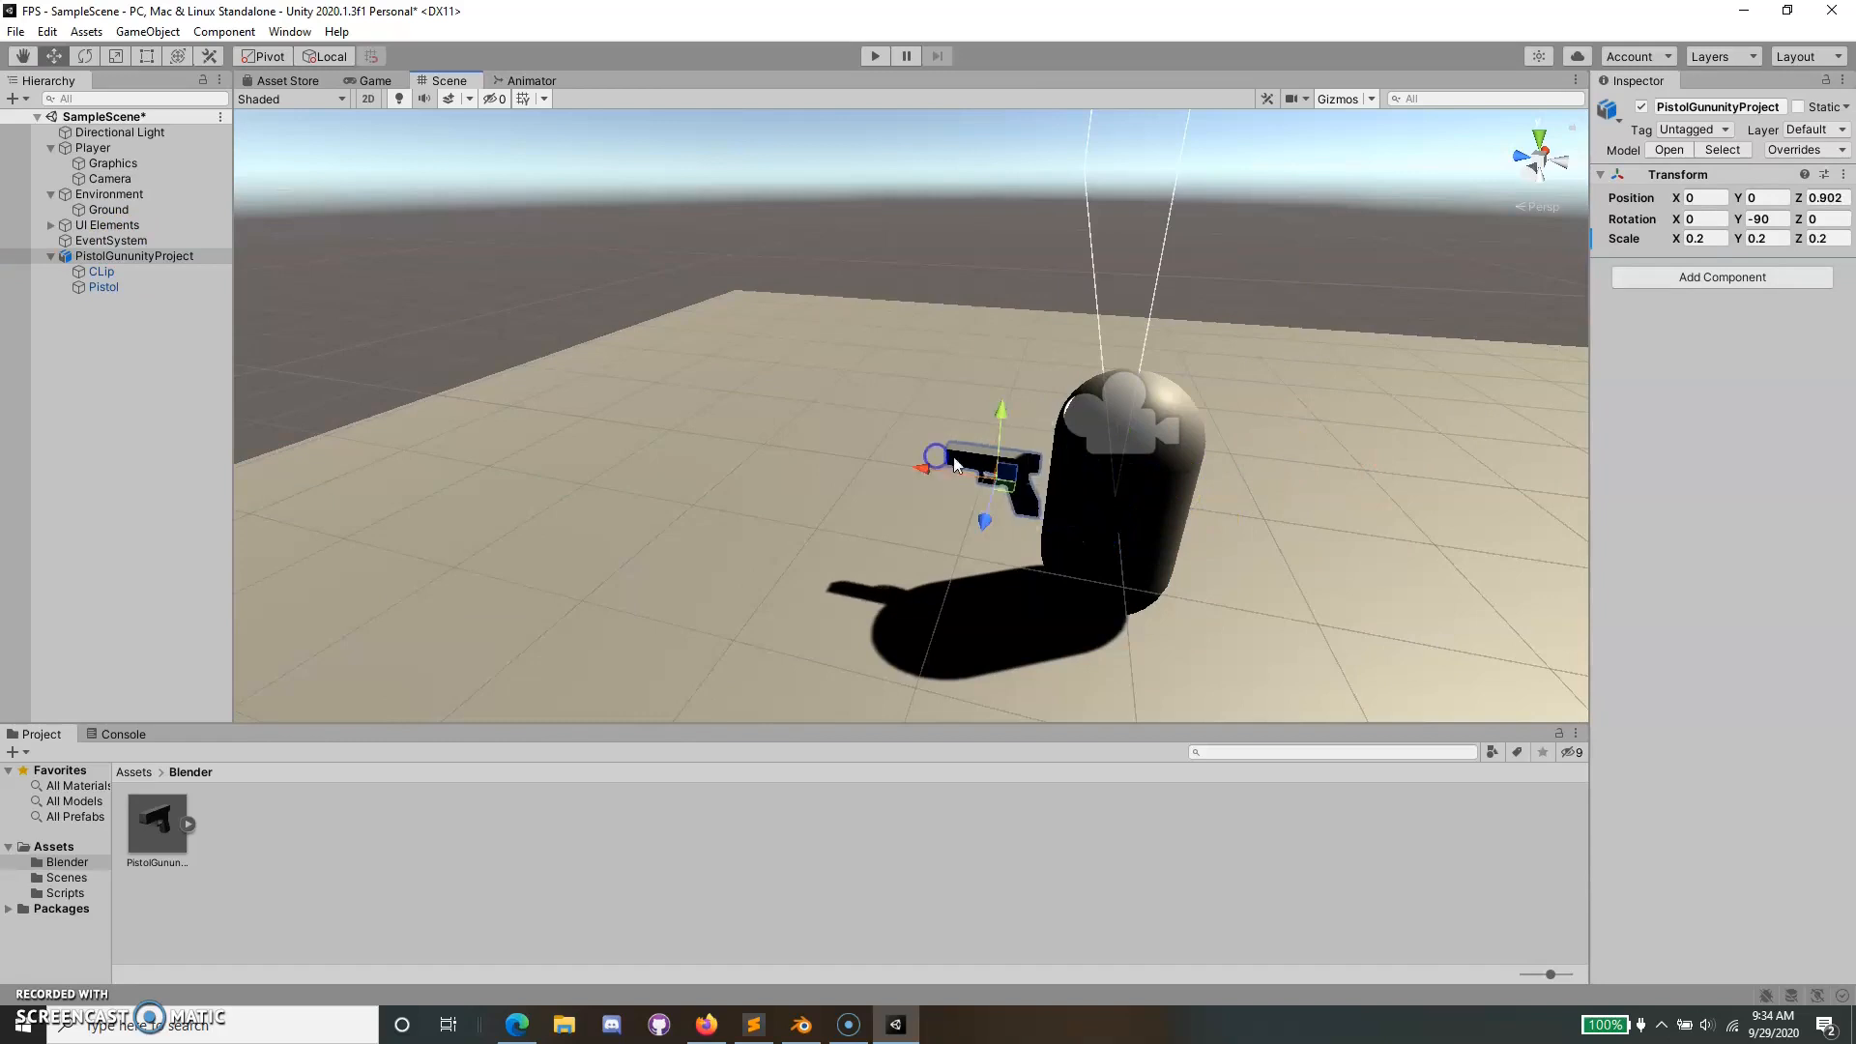
Move the pistol model up and farther in front of the Player's Camera, to about Y 0.32 and Z 1.59.
{"action": "left_click", "coordinate": [1119, 426]}
{"action": "right_click_drag", "start_coordinate": [1360, 456], "coordinate": [1225, 451]}
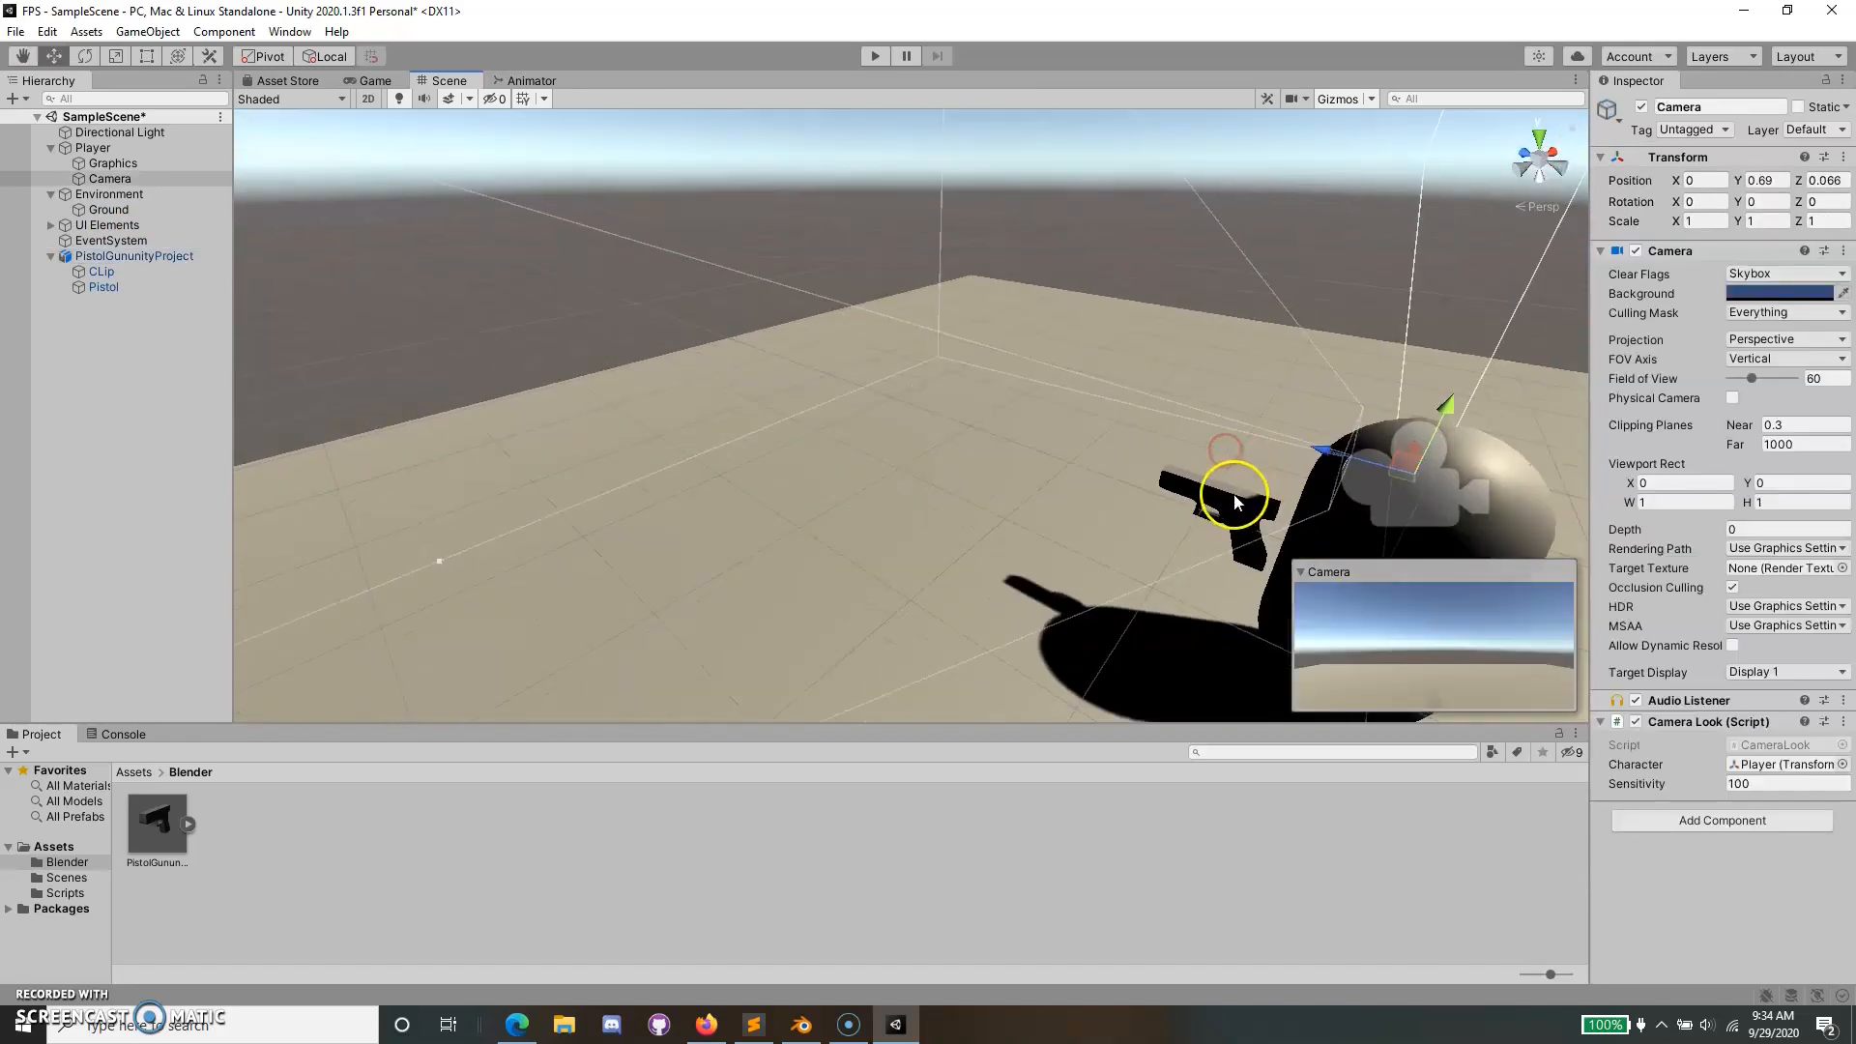
{"action": "left_click", "coordinate": [1233, 497]}
{"action": "left_click_drag", "start_coordinate": [1240, 449], "coordinate": [1081, 429]}
{"action": "left_click", "coordinate": [1351, 481]}
{"action": "left_click", "coordinate": [1208, 469]}
{"action": "left_click", "coordinate": [1428, 468]}
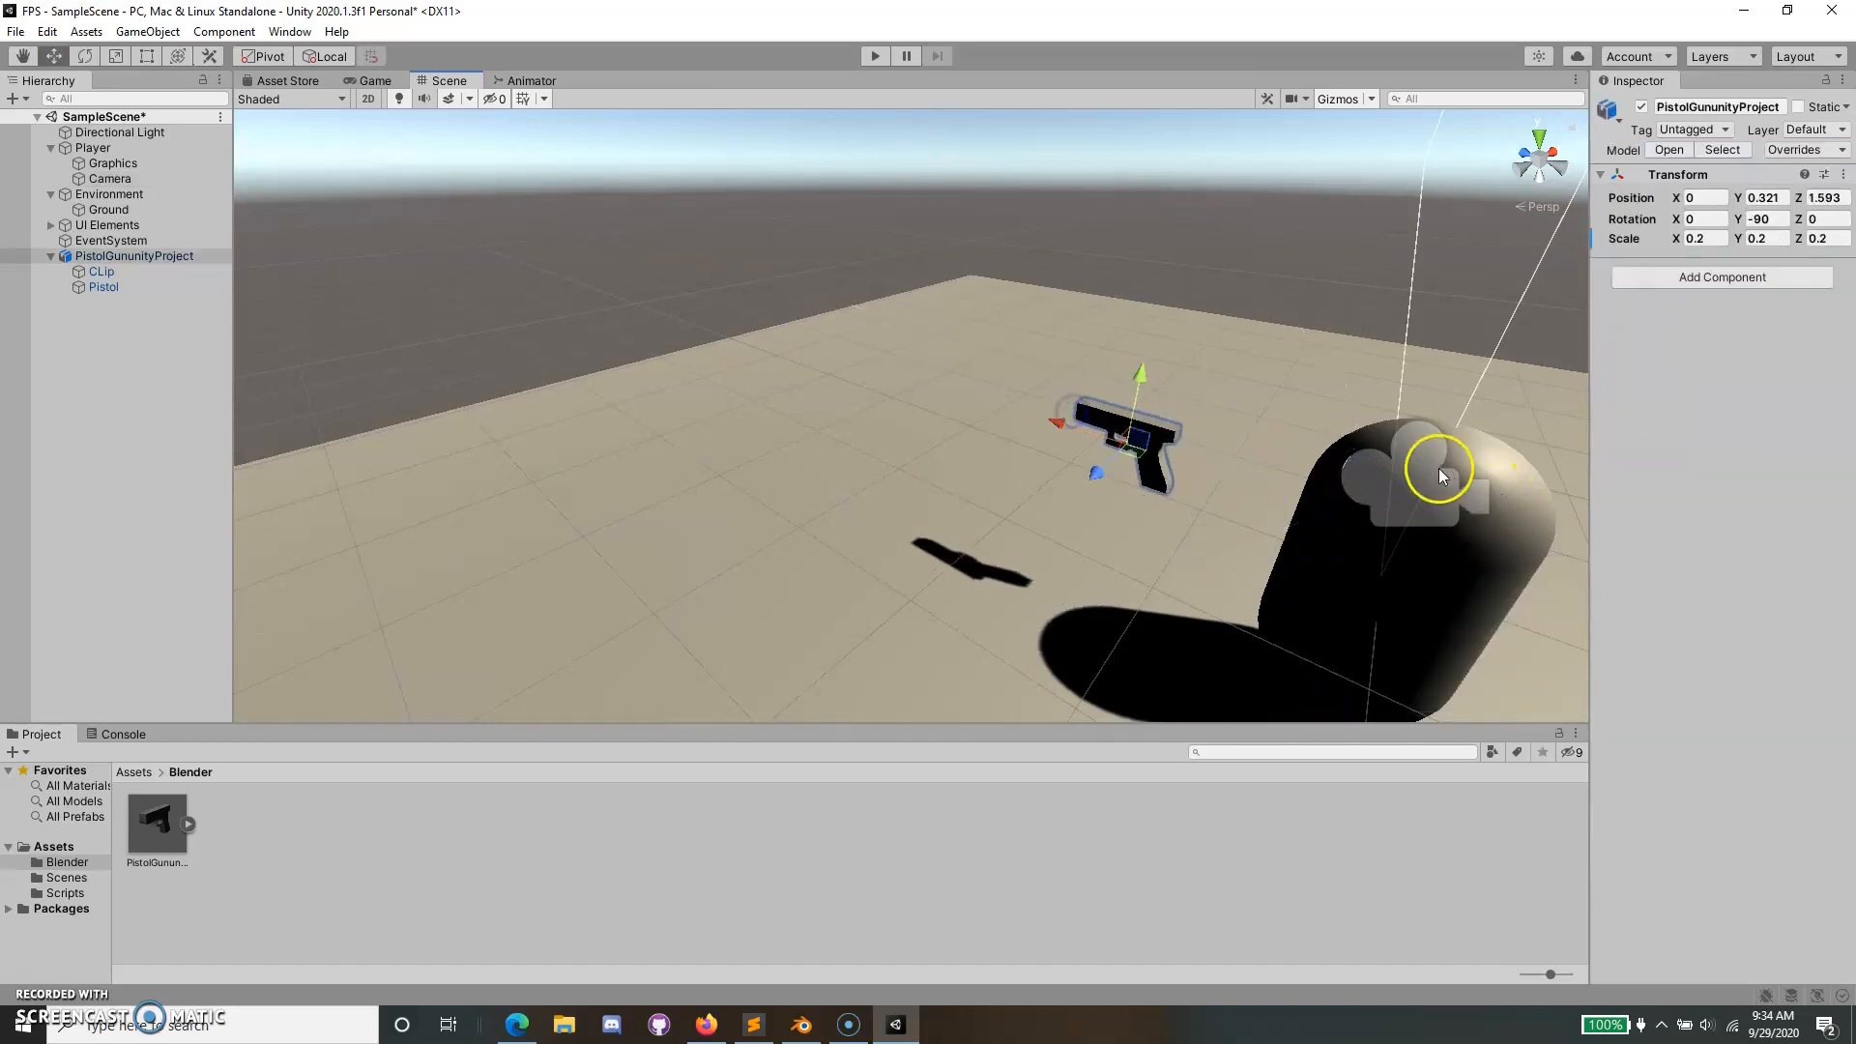
Shift the pistol model sideways to about X 1.31 and check it in the Camera's preview.
{"action": "left_click", "coordinate": [1170, 468]}
{"action": "left_click_drag", "start_coordinate": [1098, 468], "coordinate": [1180, 448]}
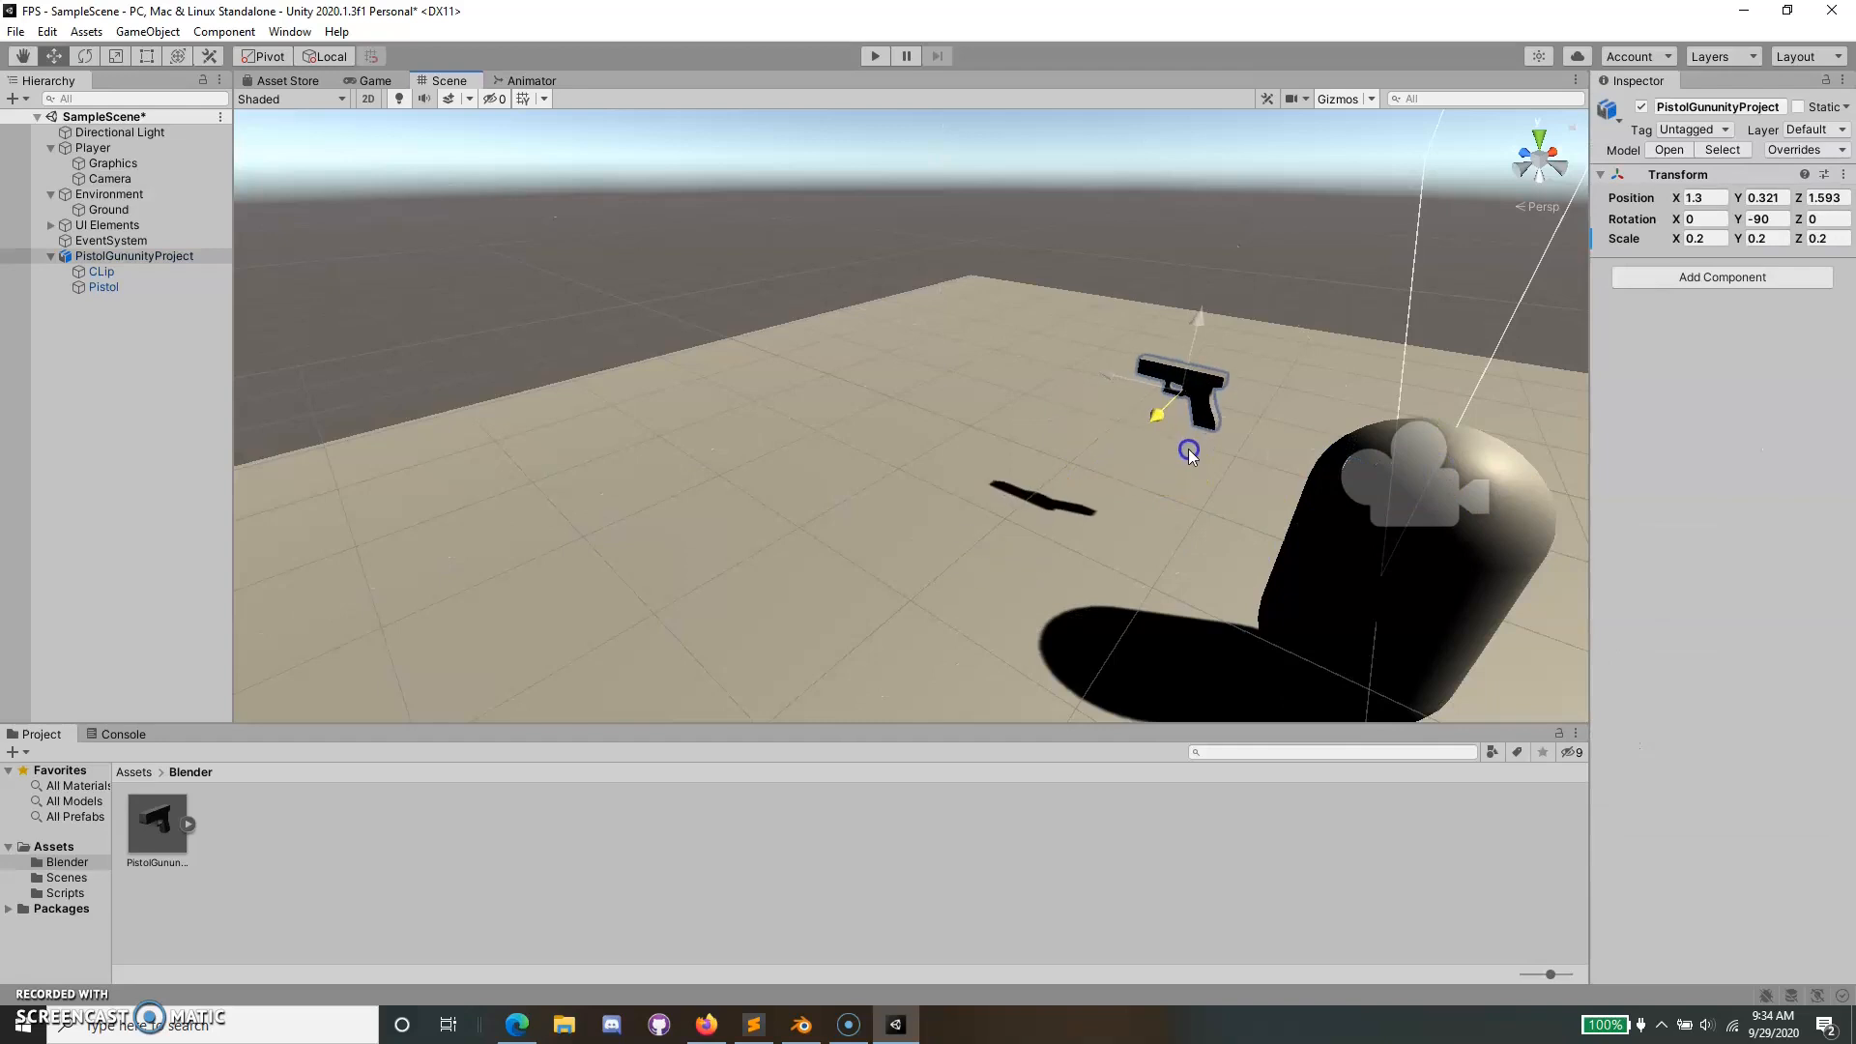
{"action": "left_click", "coordinate": [1417, 535]}
Examine the pistol's placement relative to the Player capsule and Camera from the side and in the camera preview.
{"action": "middle_click_drag", "start_coordinate": [1223, 526], "coordinate": [548, 518]}
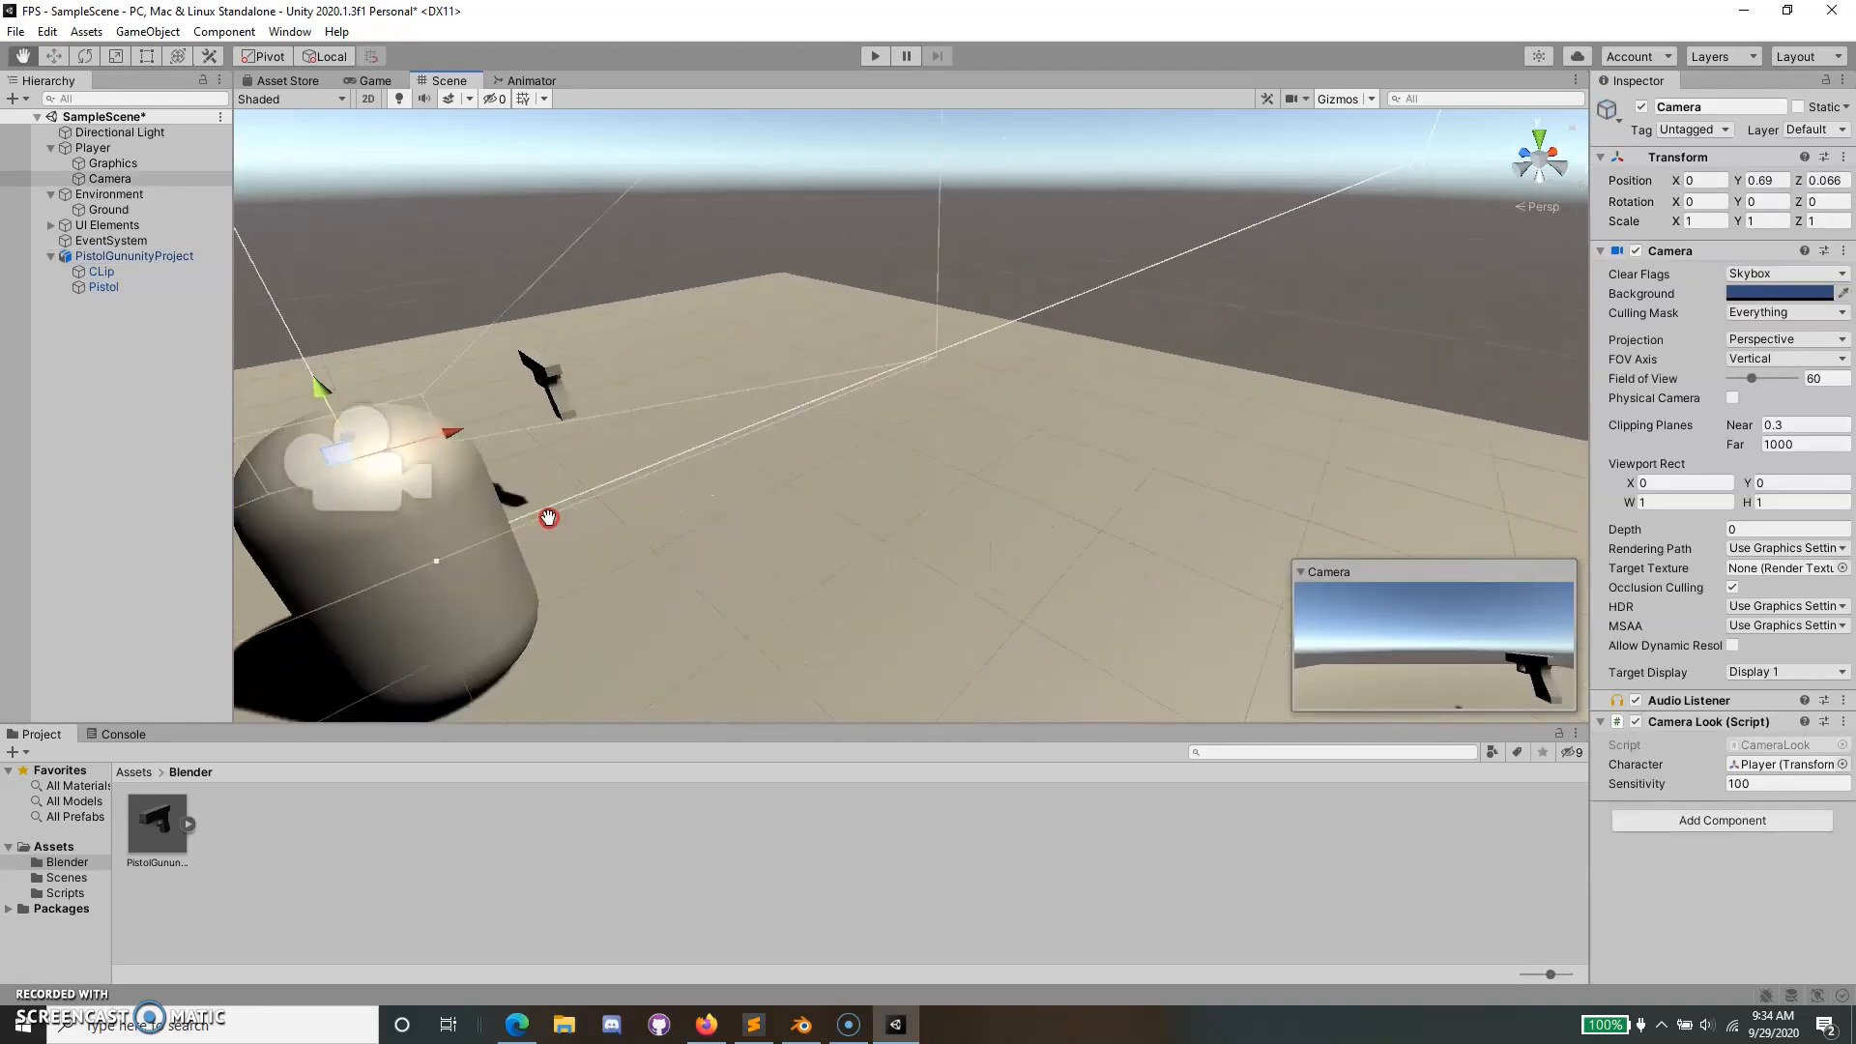
{"action": "left_click_drag", "start_coordinate": [548, 518], "coordinate": [754, 403], "text": "alt"}
{"action": "scroll", "coordinate": [712, 397], "scroll_direction": "up", "scroll_amount": 3}
{"action": "middle_click_drag", "start_coordinate": [1173, 547], "coordinate": [410, 408]}
{"action": "right_click_drag", "start_coordinate": [1198, 431], "coordinate": [879, 438]}
{"action": "middle_click_drag", "start_coordinate": [879, 439], "coordinate": [432, 535]}
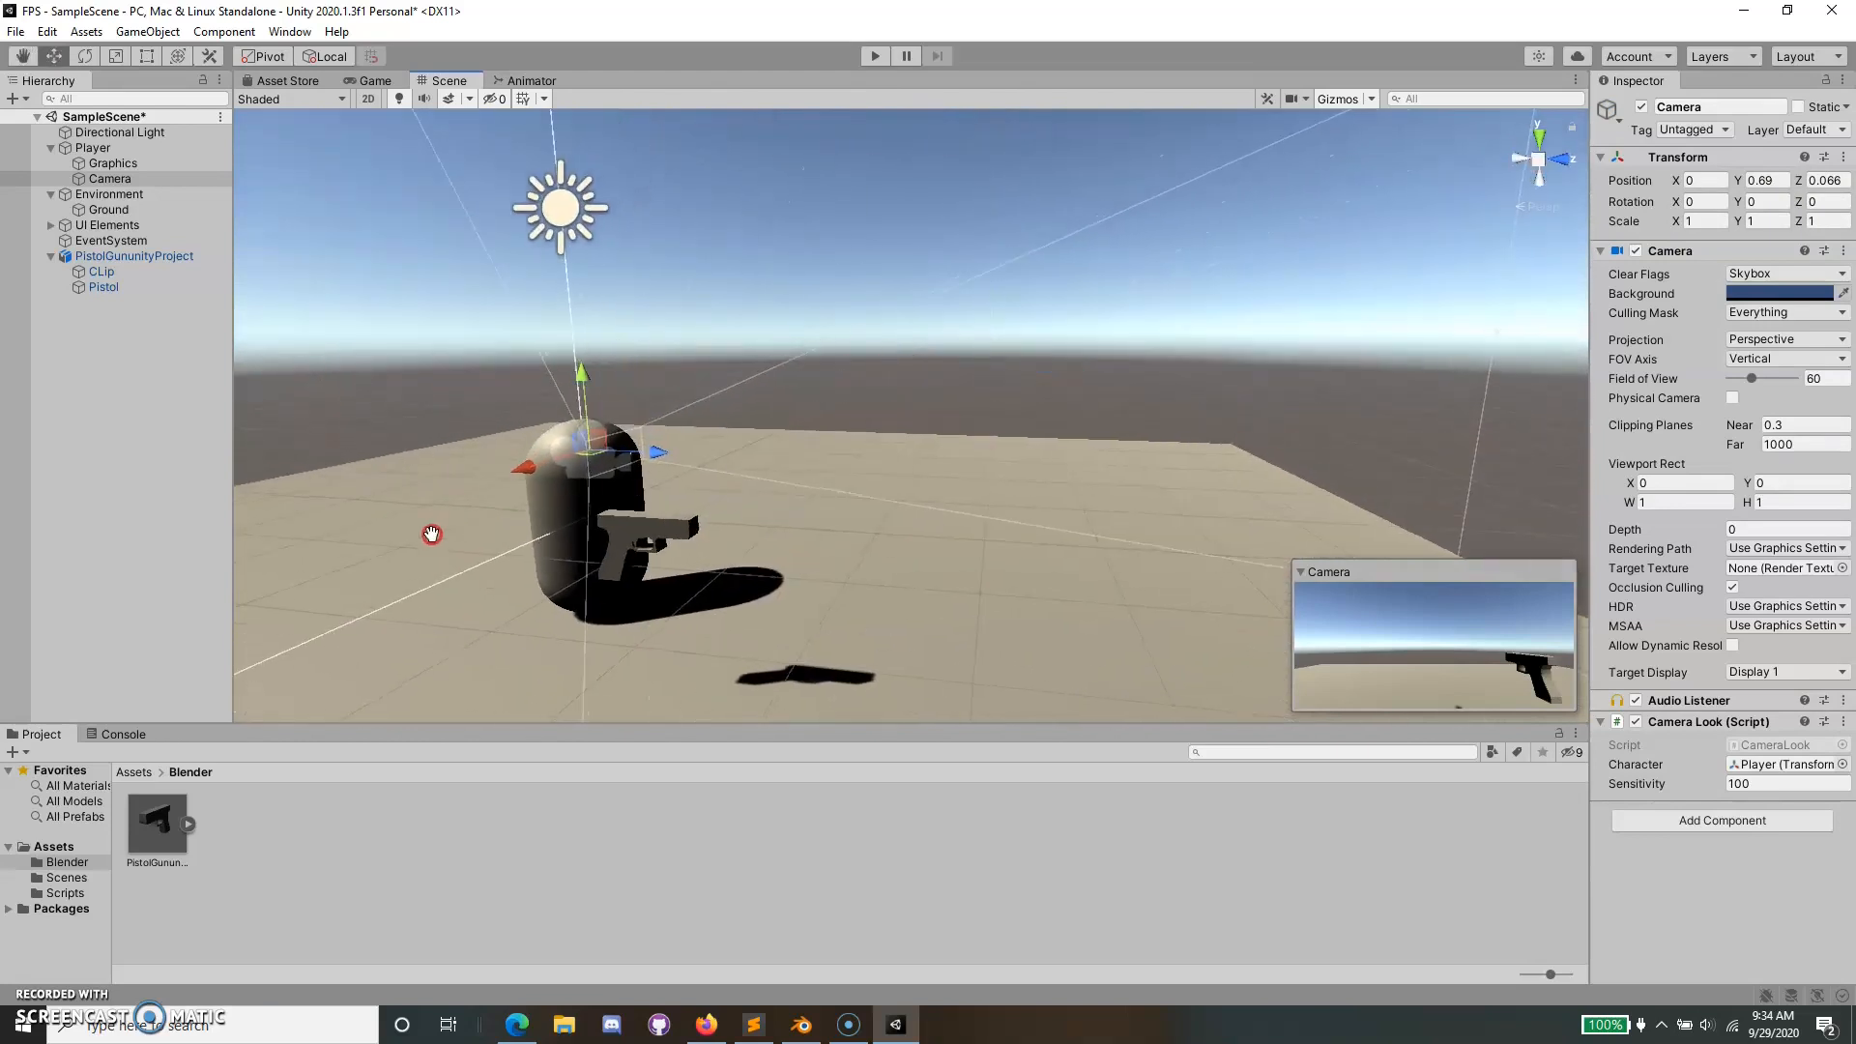
{"action": "scroll", "coordinate": [833, 490], "scroll_direction": "down", "scroll_amount": 4}
{"action": "left_click", "coordinate": [994, 414]}
{"action": "scroll", "coordinate": [874, 461], "scroll_direction": "up", "scroll_amount": 3}
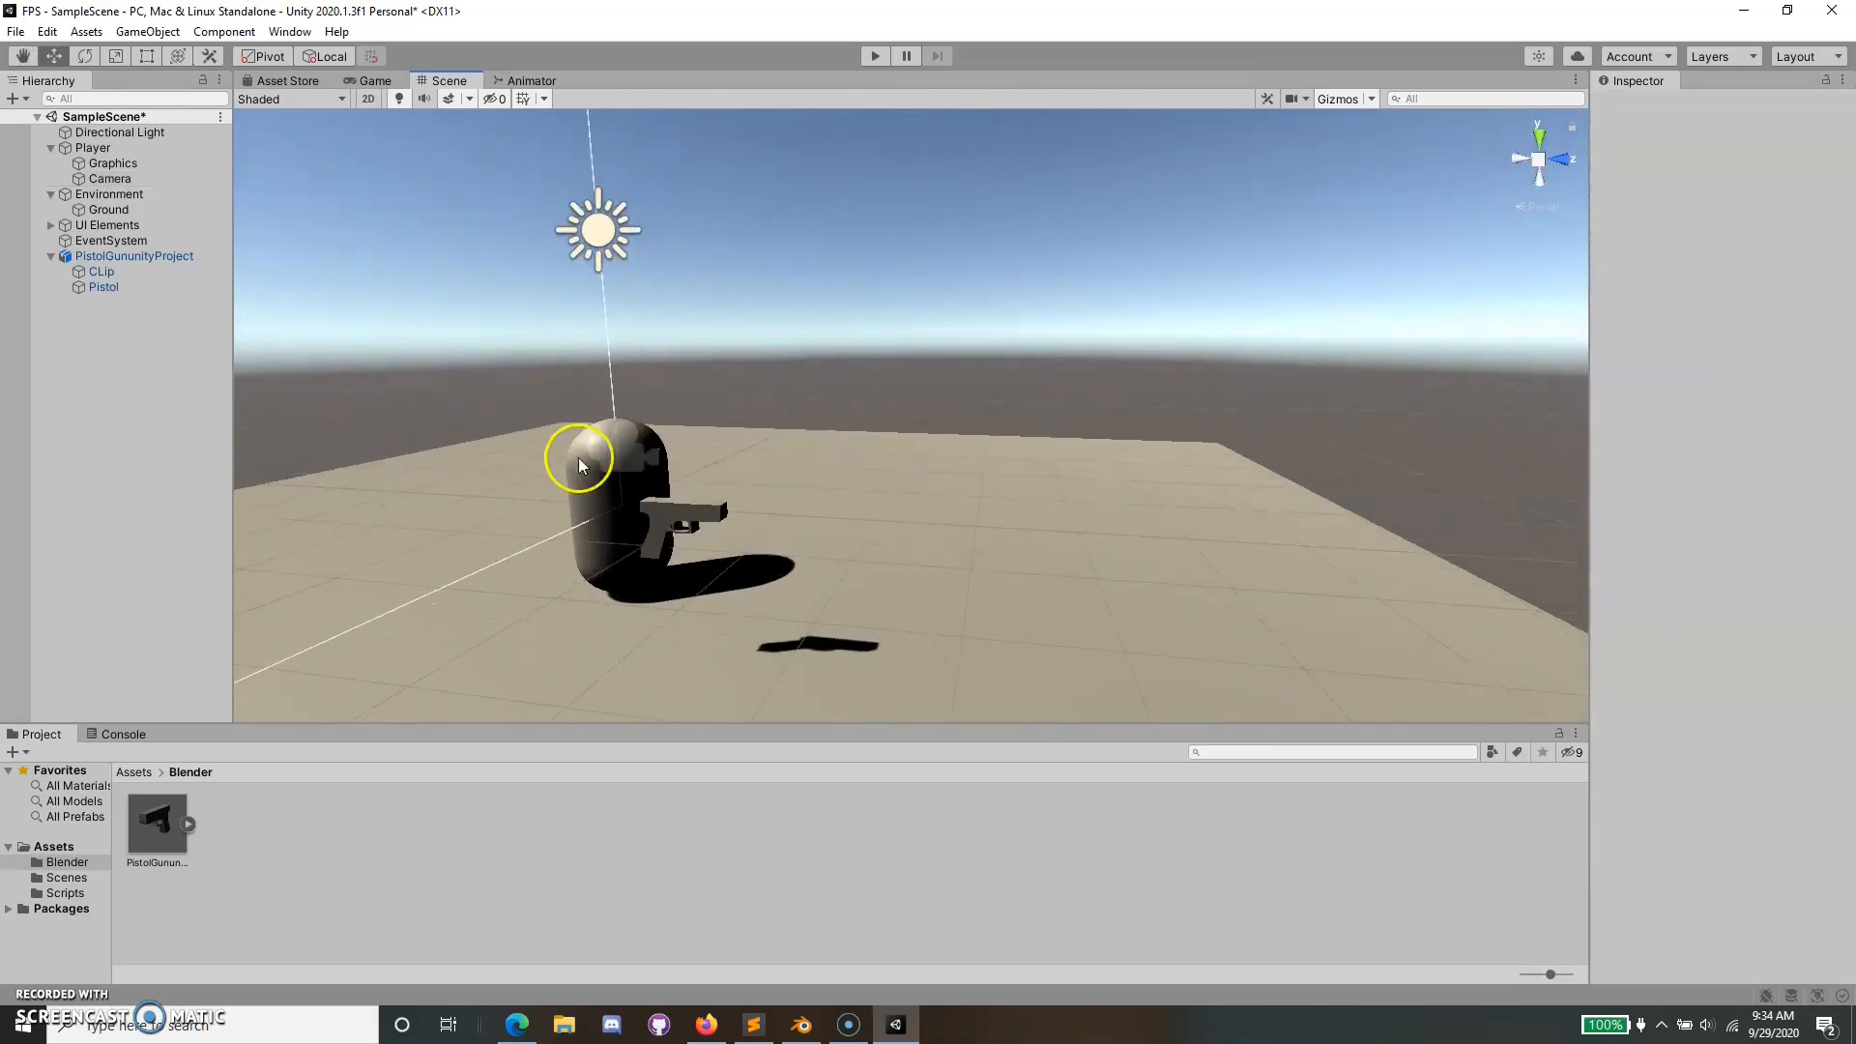
{"action": "left_click", "coordinate": [648, 464]}
{"action": "scroll", "coordinate": [1172, 580], "scroll_direction": "down", "scroll_amount": 2}
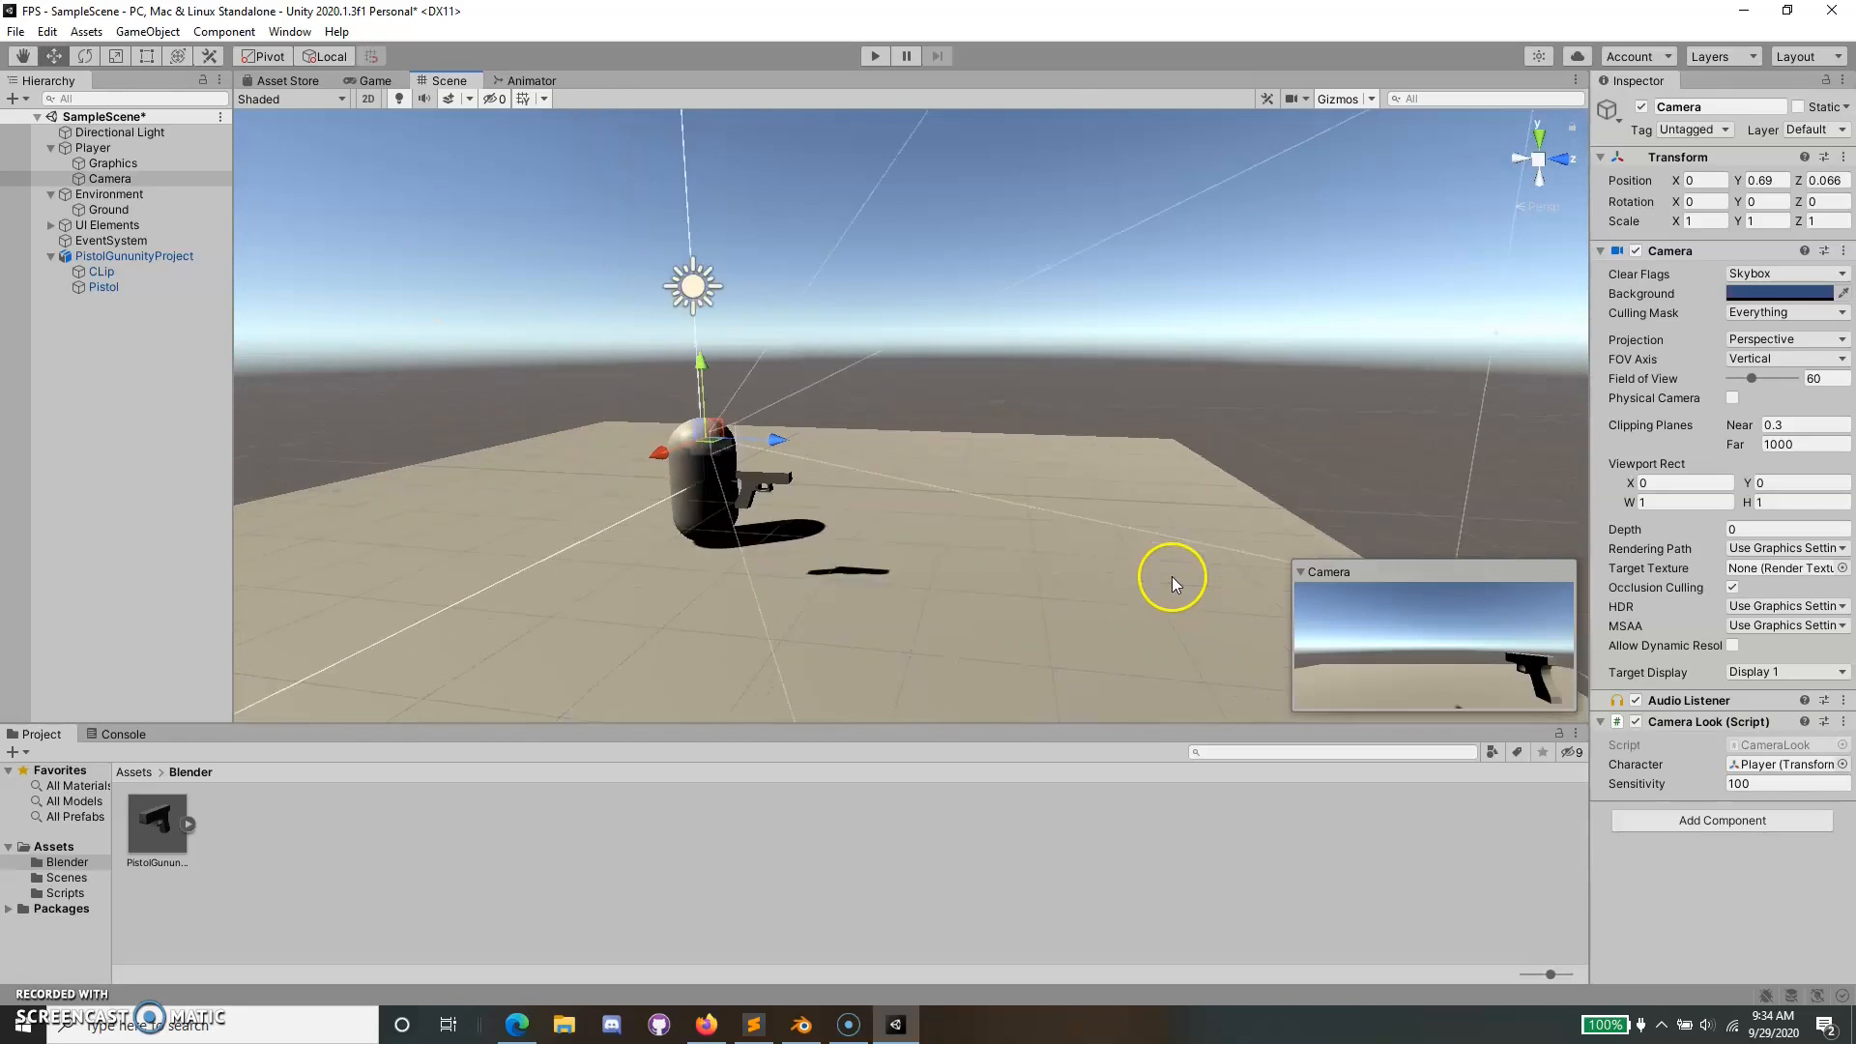
{"action": "left_click", "coordinate": [749, 491]}
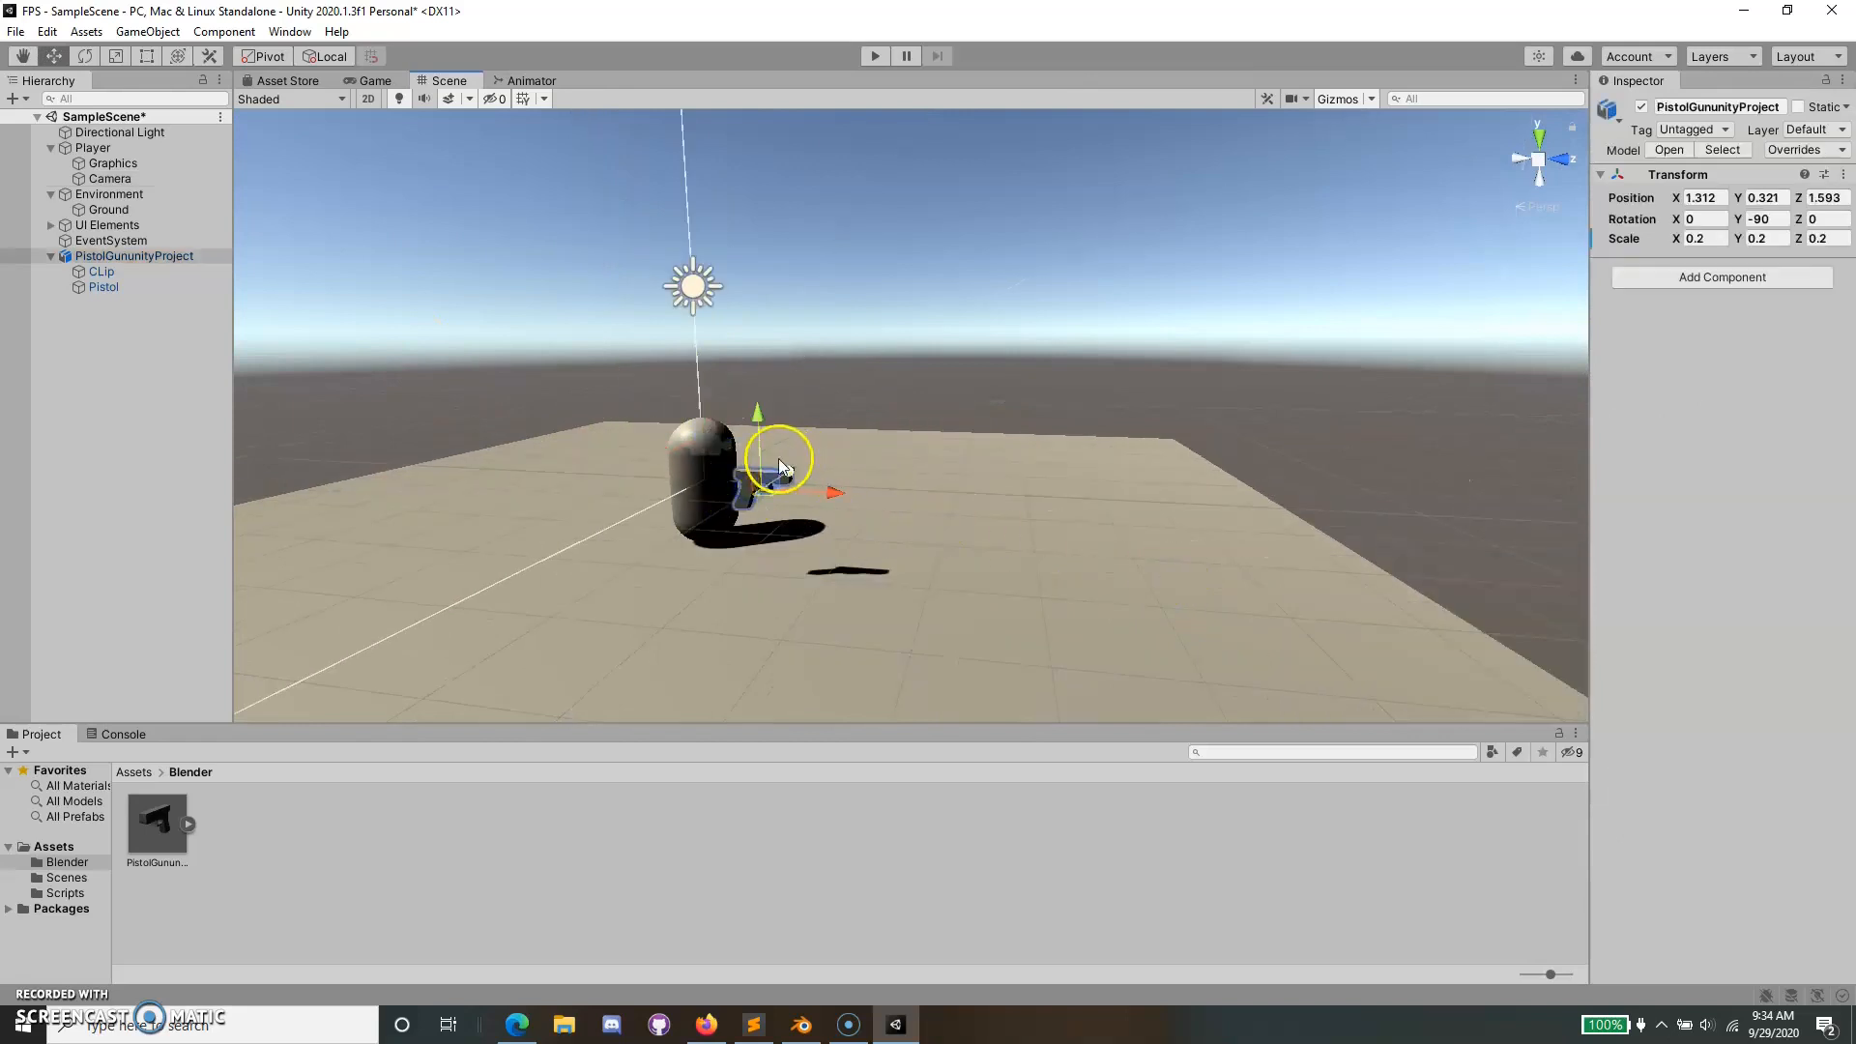
{"action": "left_click", "coordinate": [716, 445]}
{"action": "left_click", "coordinate": [905, 557]}
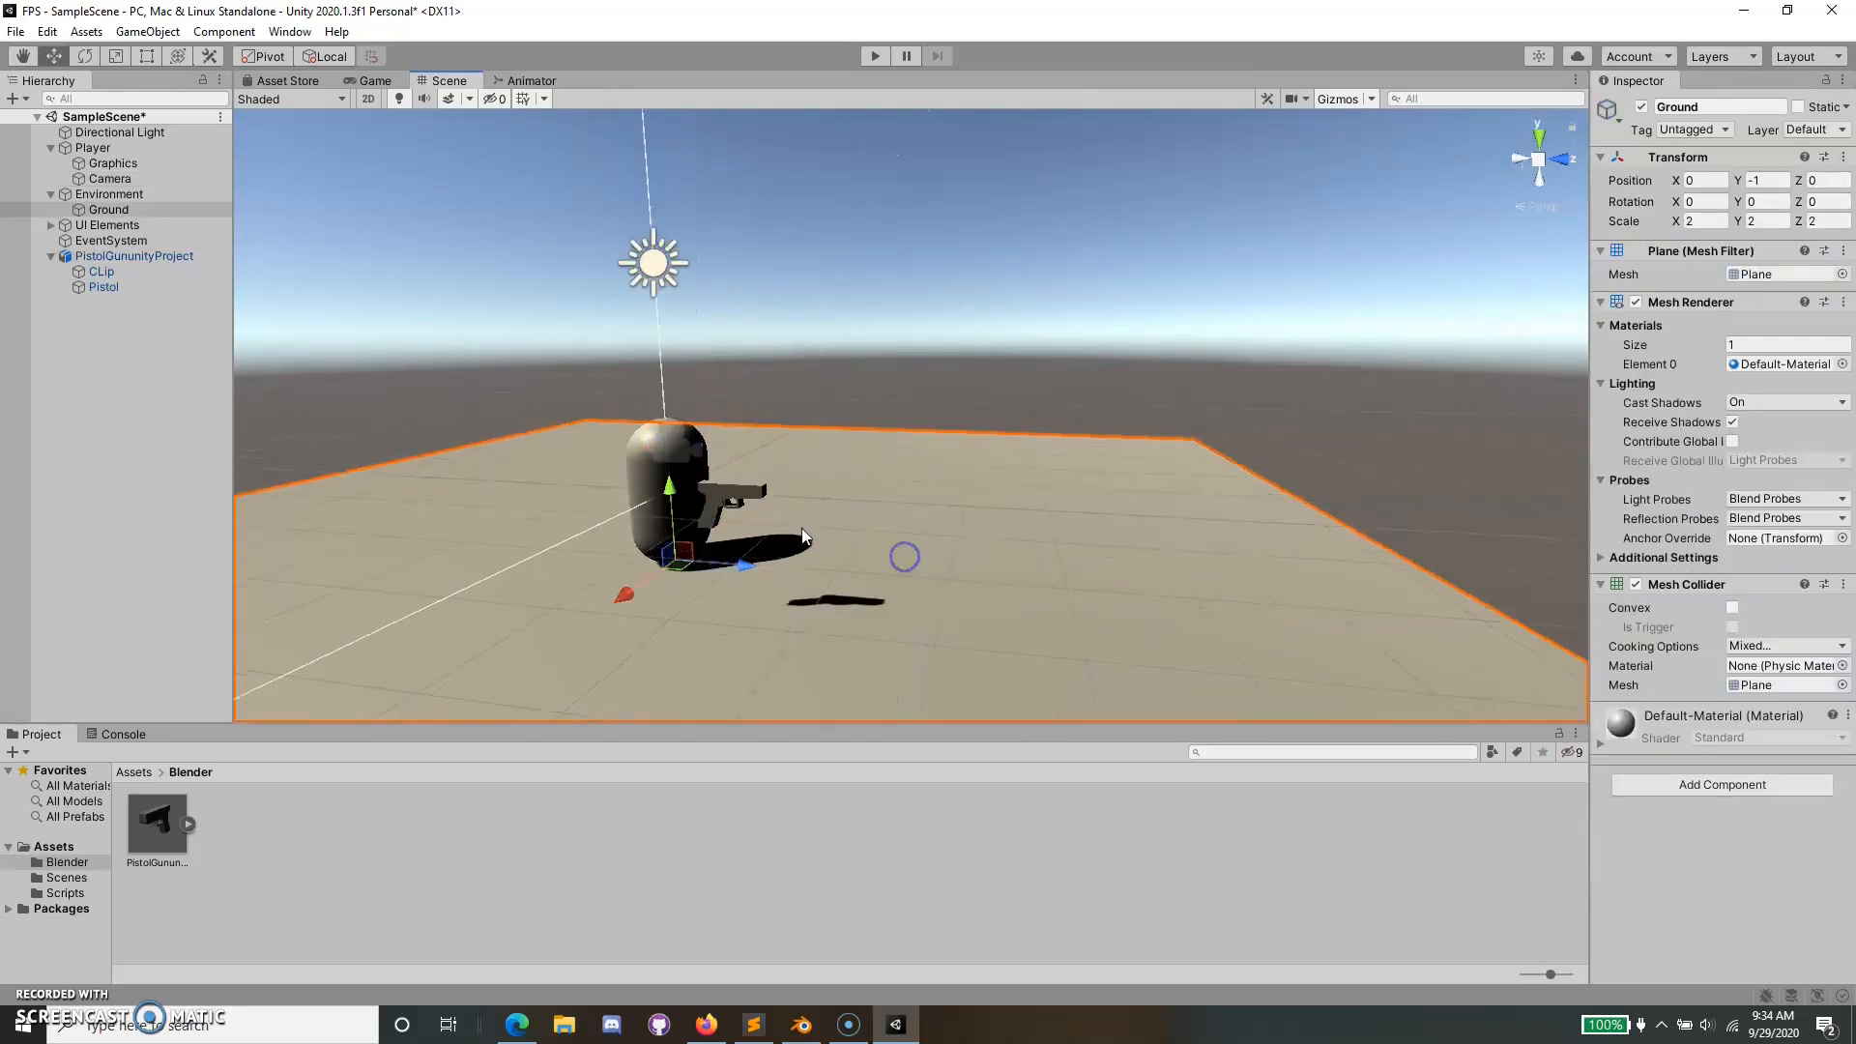
{"action": "scroll", "coordinate": [803, 537], "scroll_direction": "up", "scroll_amount": 2}
{"action": "middle_click_drag", "start_coordinate": [803, 538], "coordinate": [961, 394]}
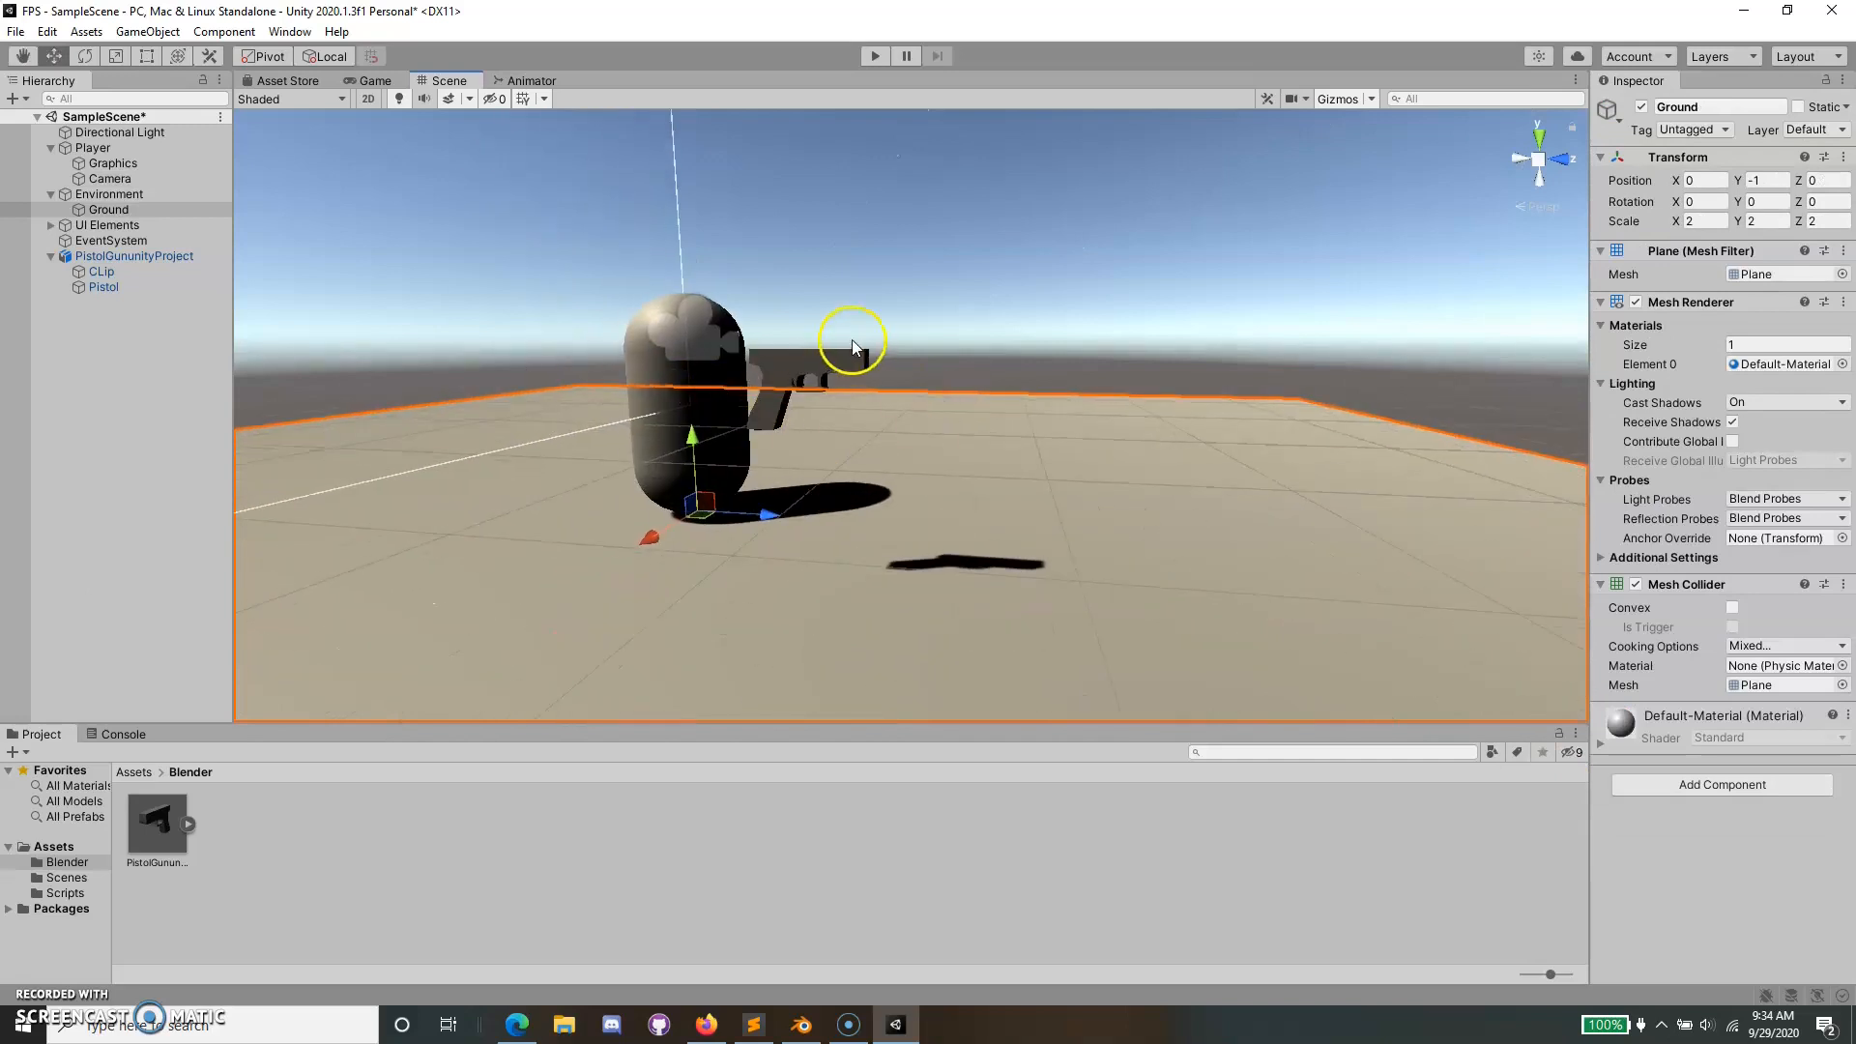
{"action": "left_click", "coordinate": [910, 290]}
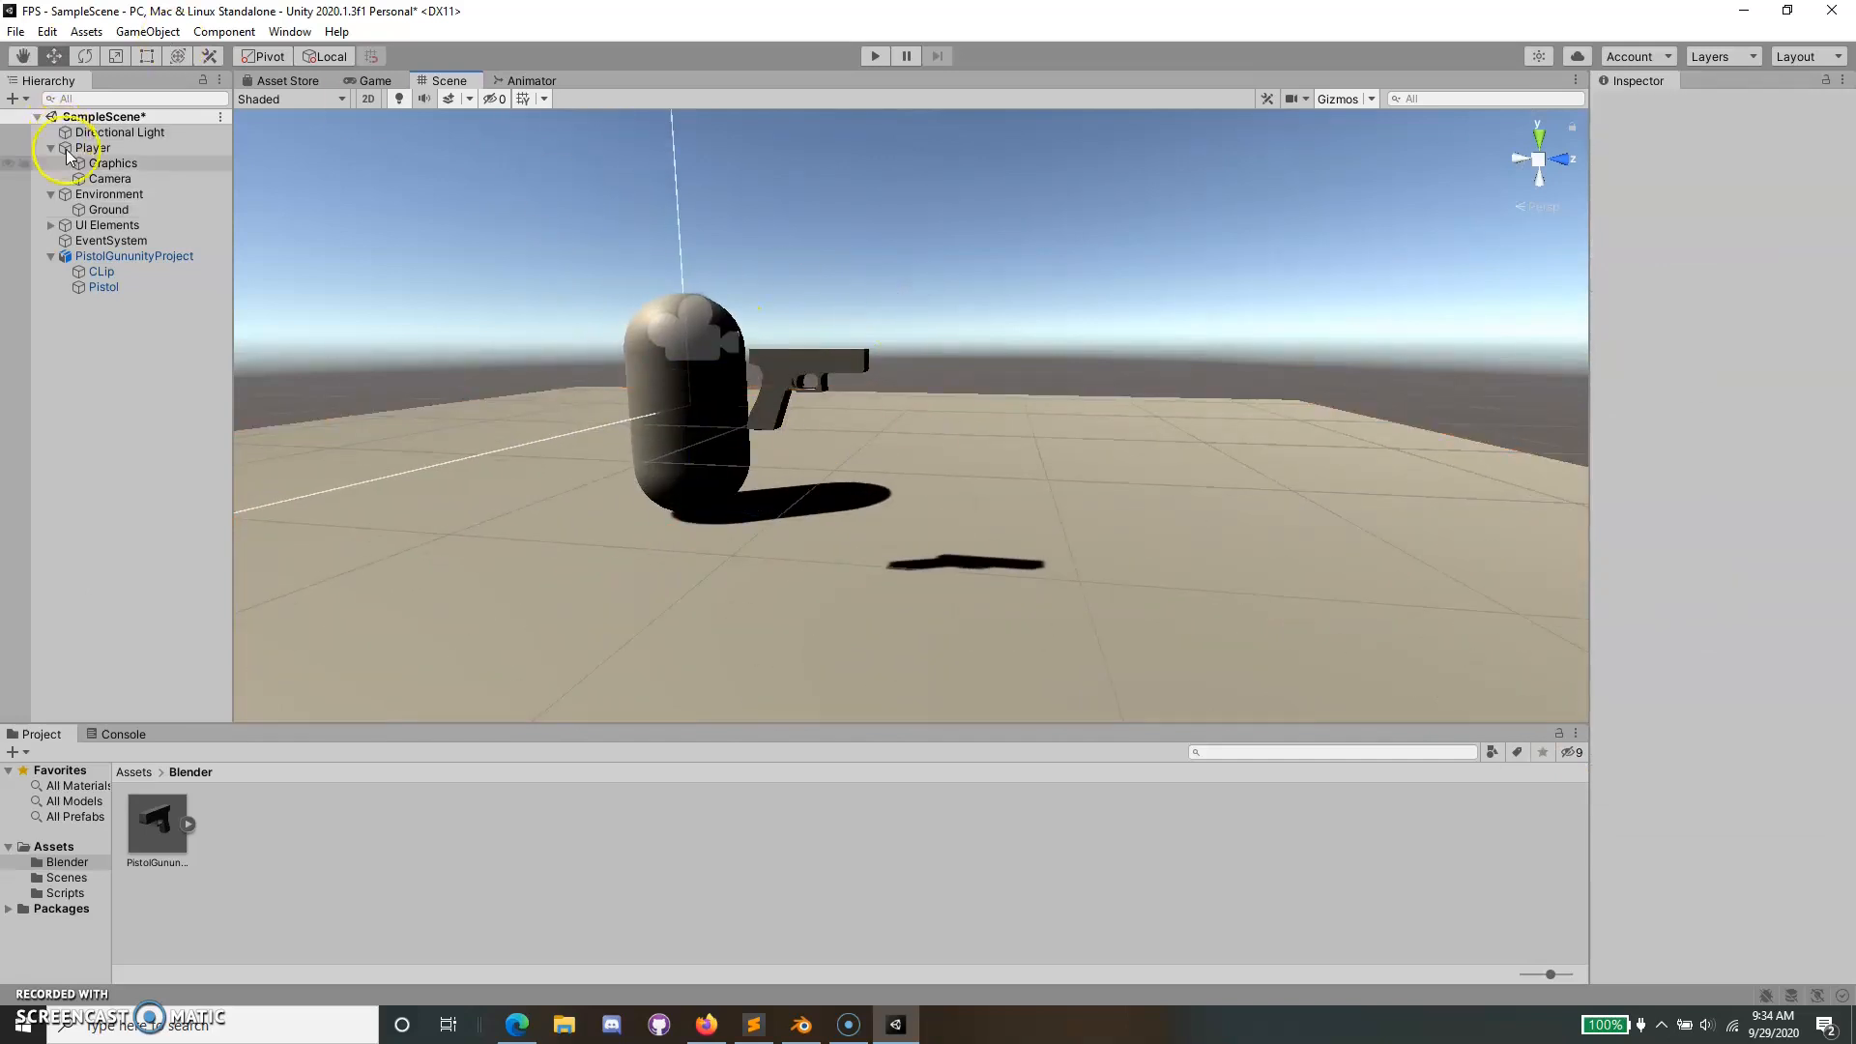
Make PistolGununityProject a child of the Player's Camera.
{"action": "left_click", "coordinate": [50, 257]}
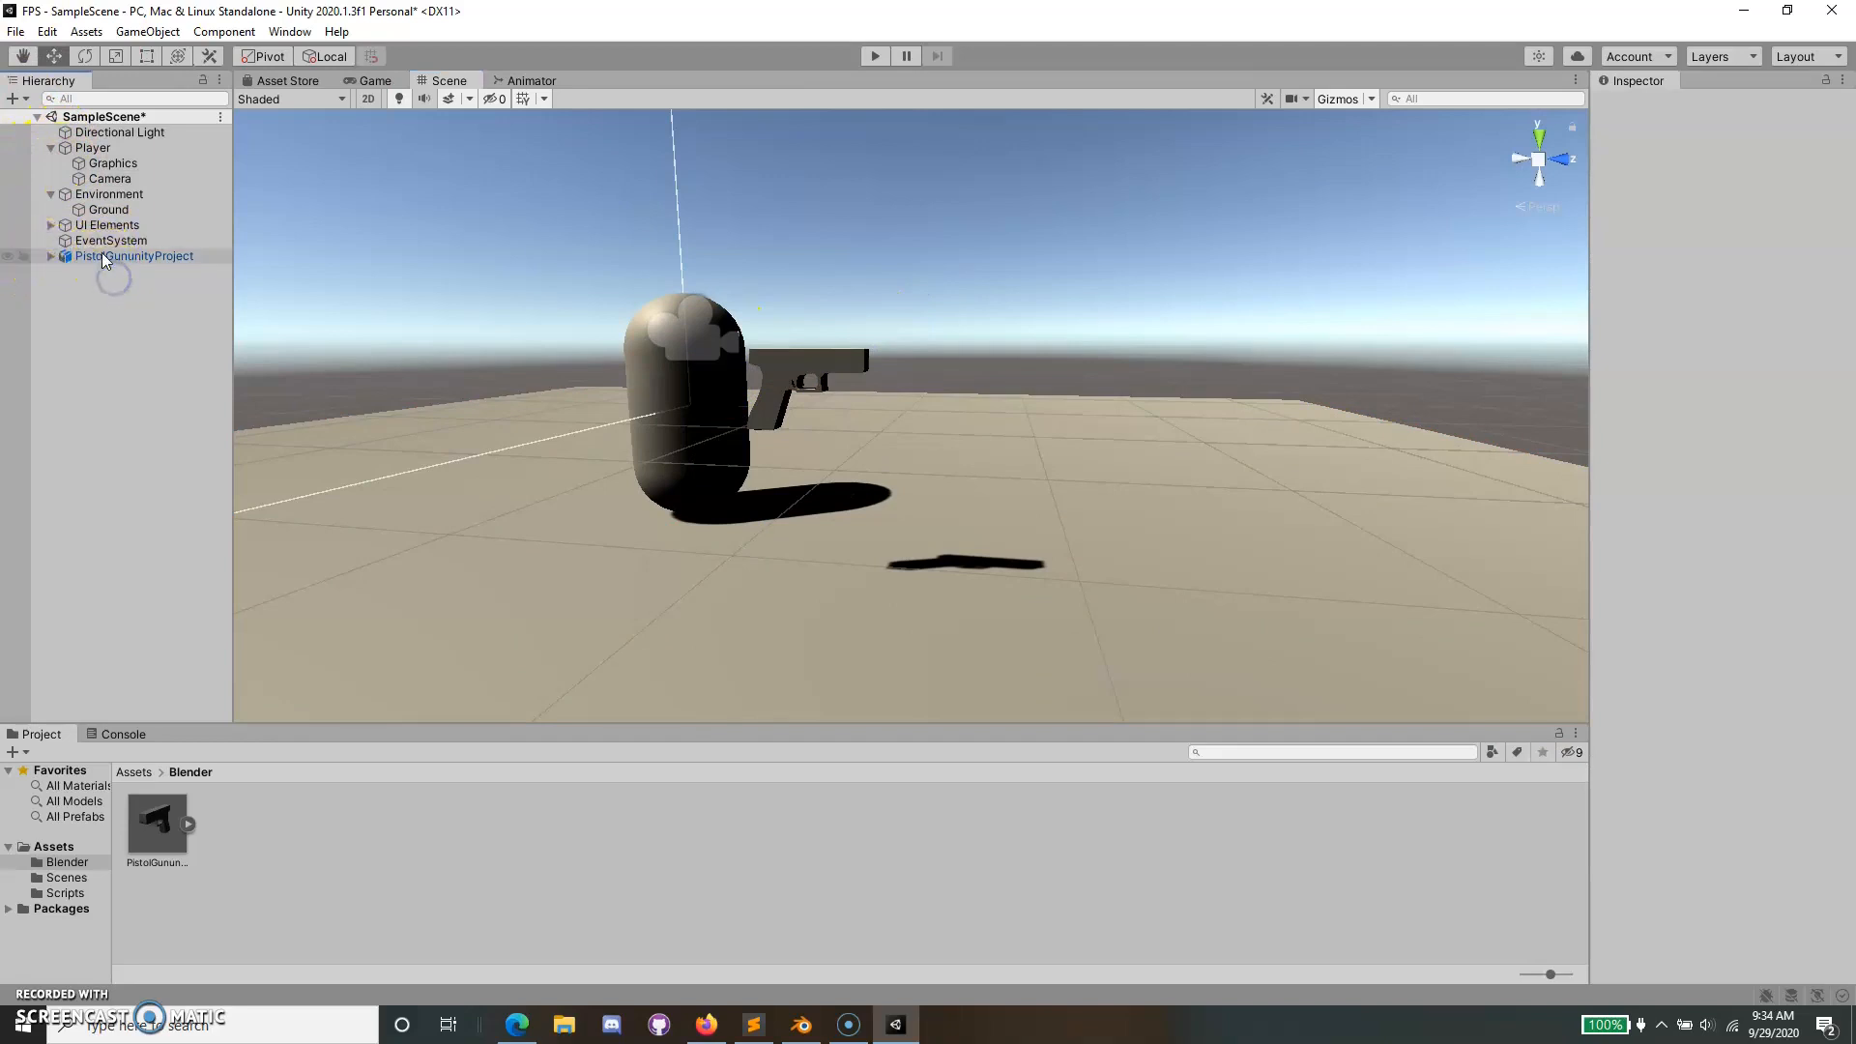
{"action": "left_click_drag", "start_coordinate": [101, 255], "coordinate": [132, 183]}
{"action": "left_click", "coordinate": [116, 339]}
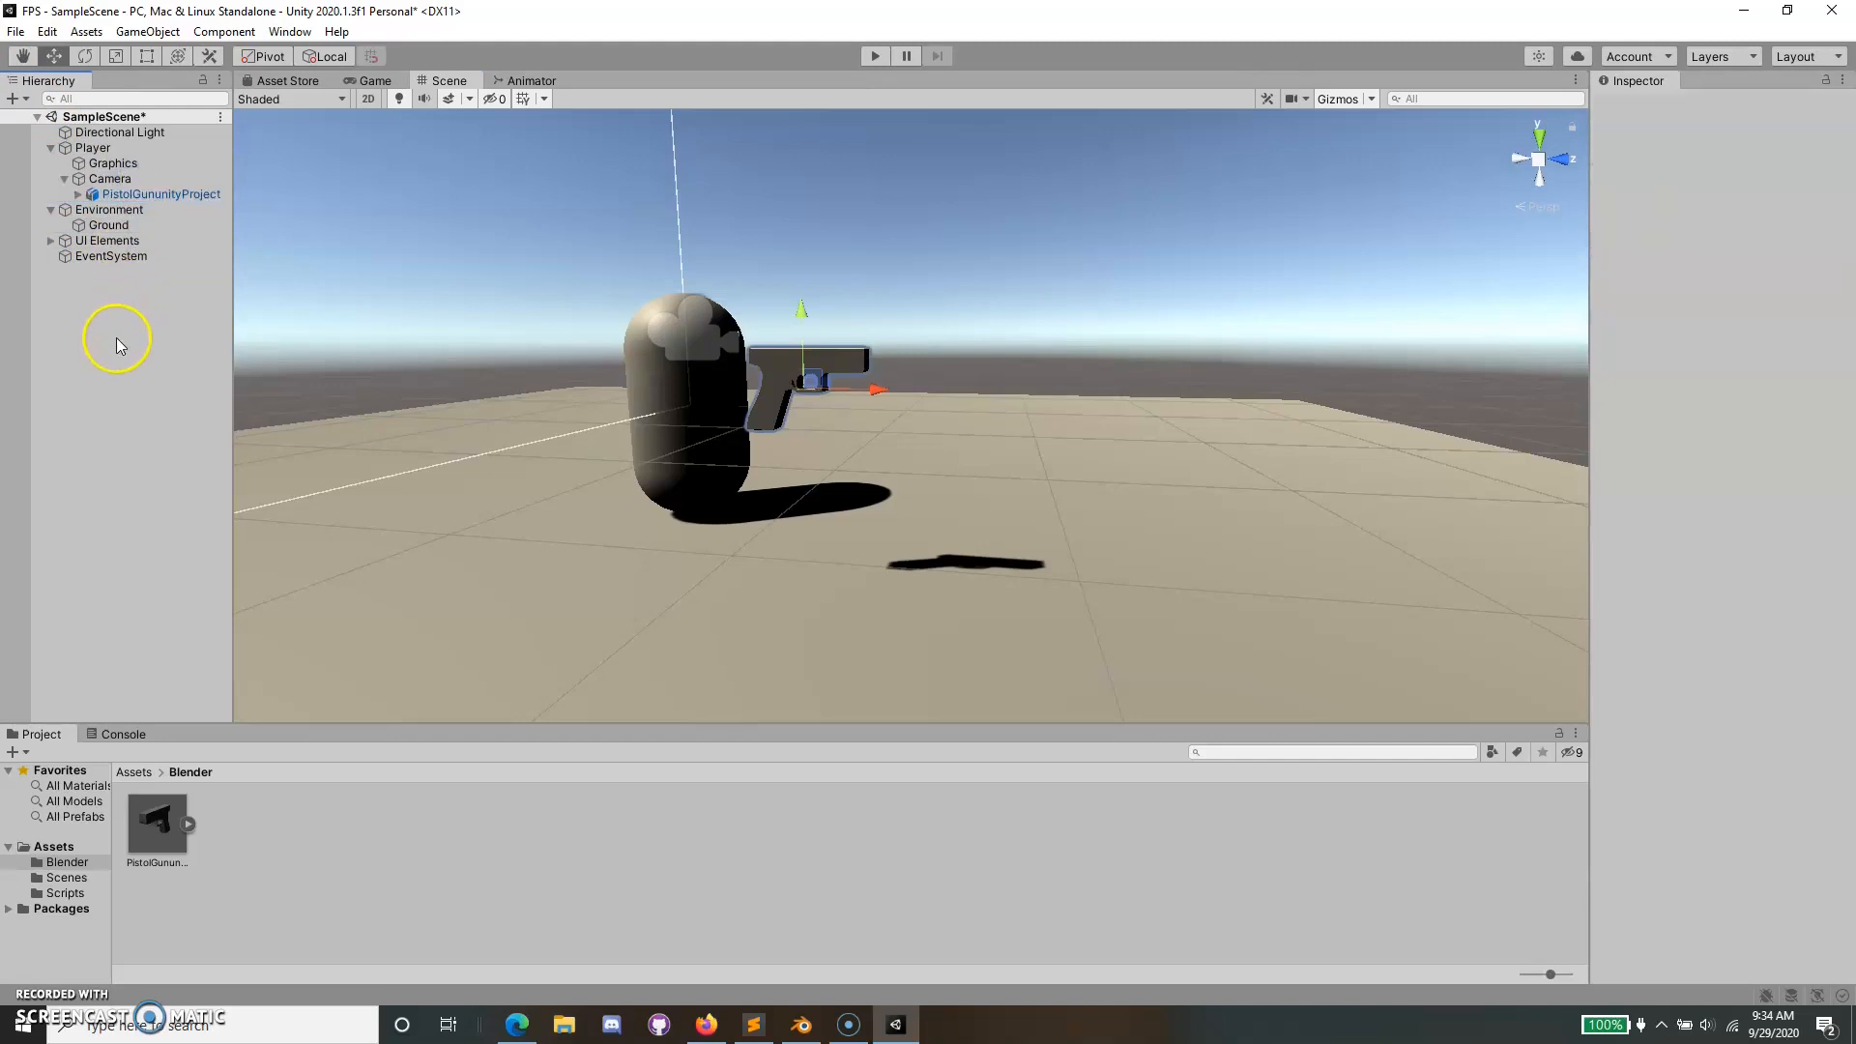
Collapse the Player, Environment and UI Elements objects in the scene hierarchy.
{"action": "left_click", "coordinate": [50, 148]}
{"action": "left_click", "coordinate": [50, 164]}
{"action": "left_click", "coordinate": [50, 179]}
{"action": "left_click", "coordinate": [50, 179]}
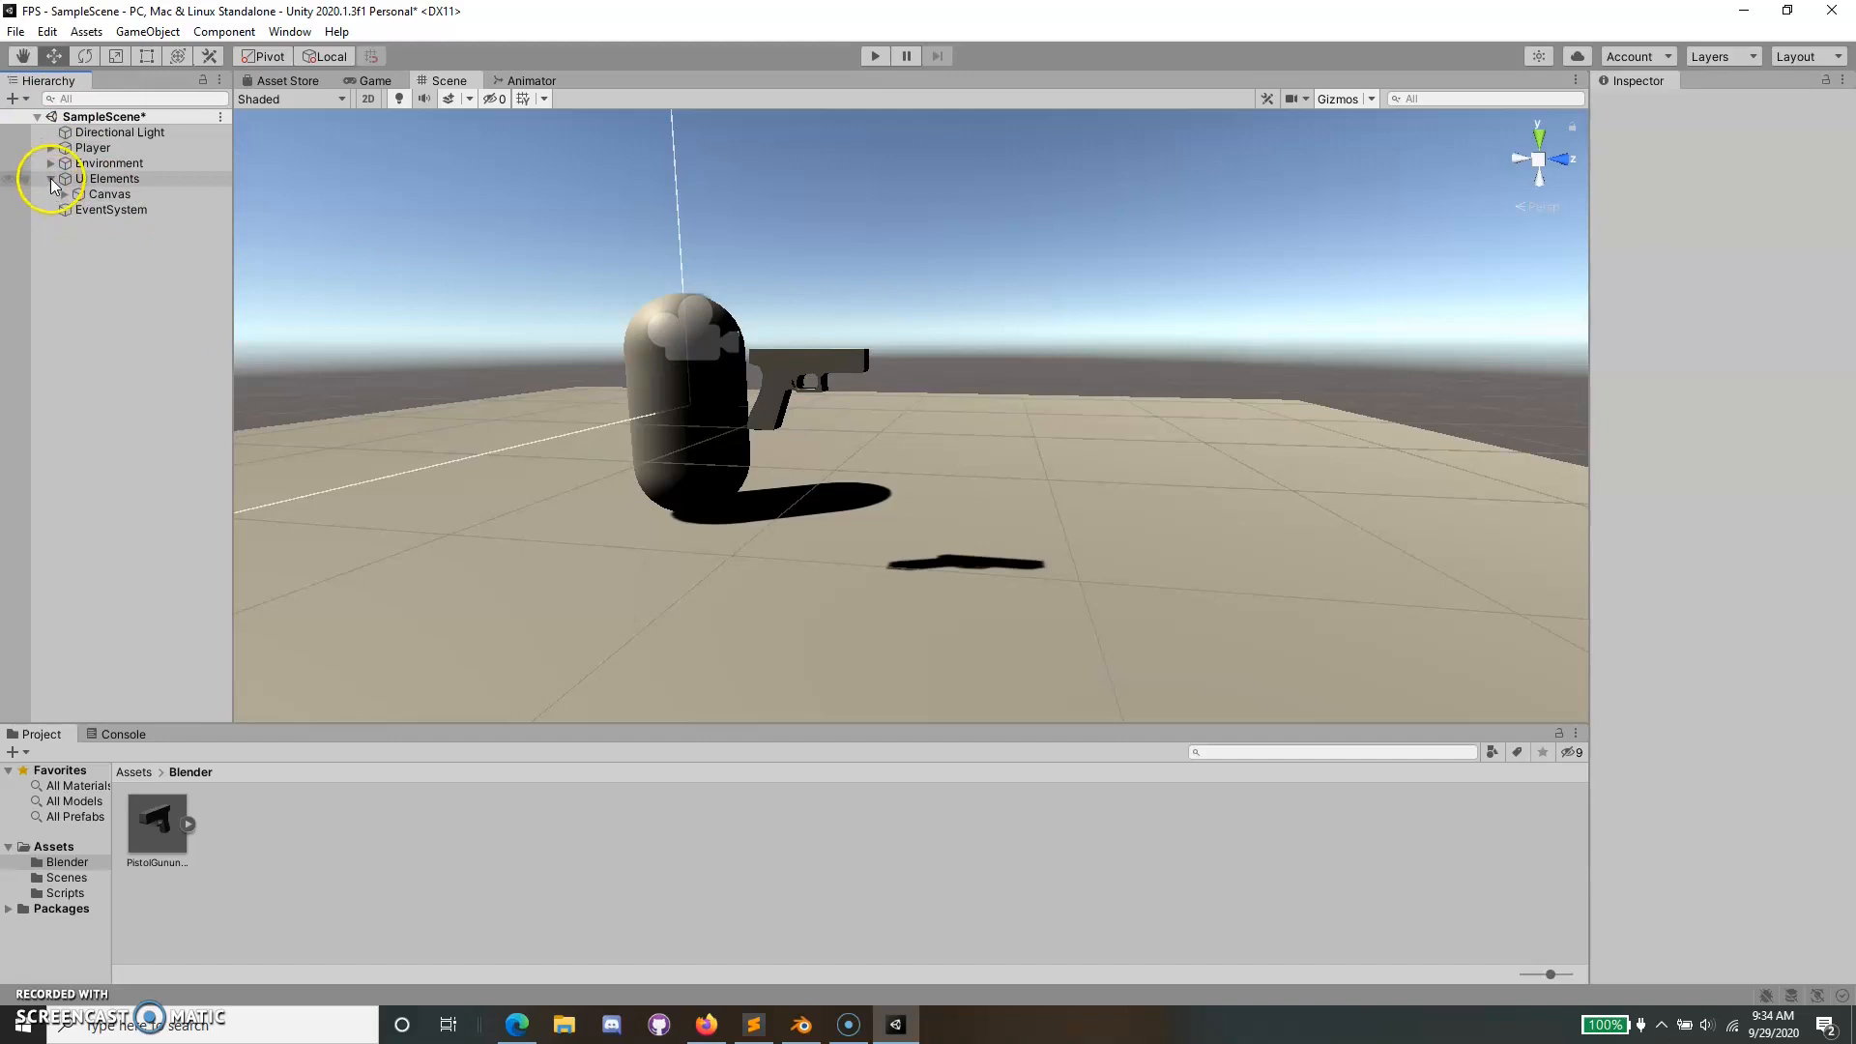
Play-test the scene to check how the pistol follows the camera, and stop the test.
{"action": "left_click", "coordinate": [871, 56]}
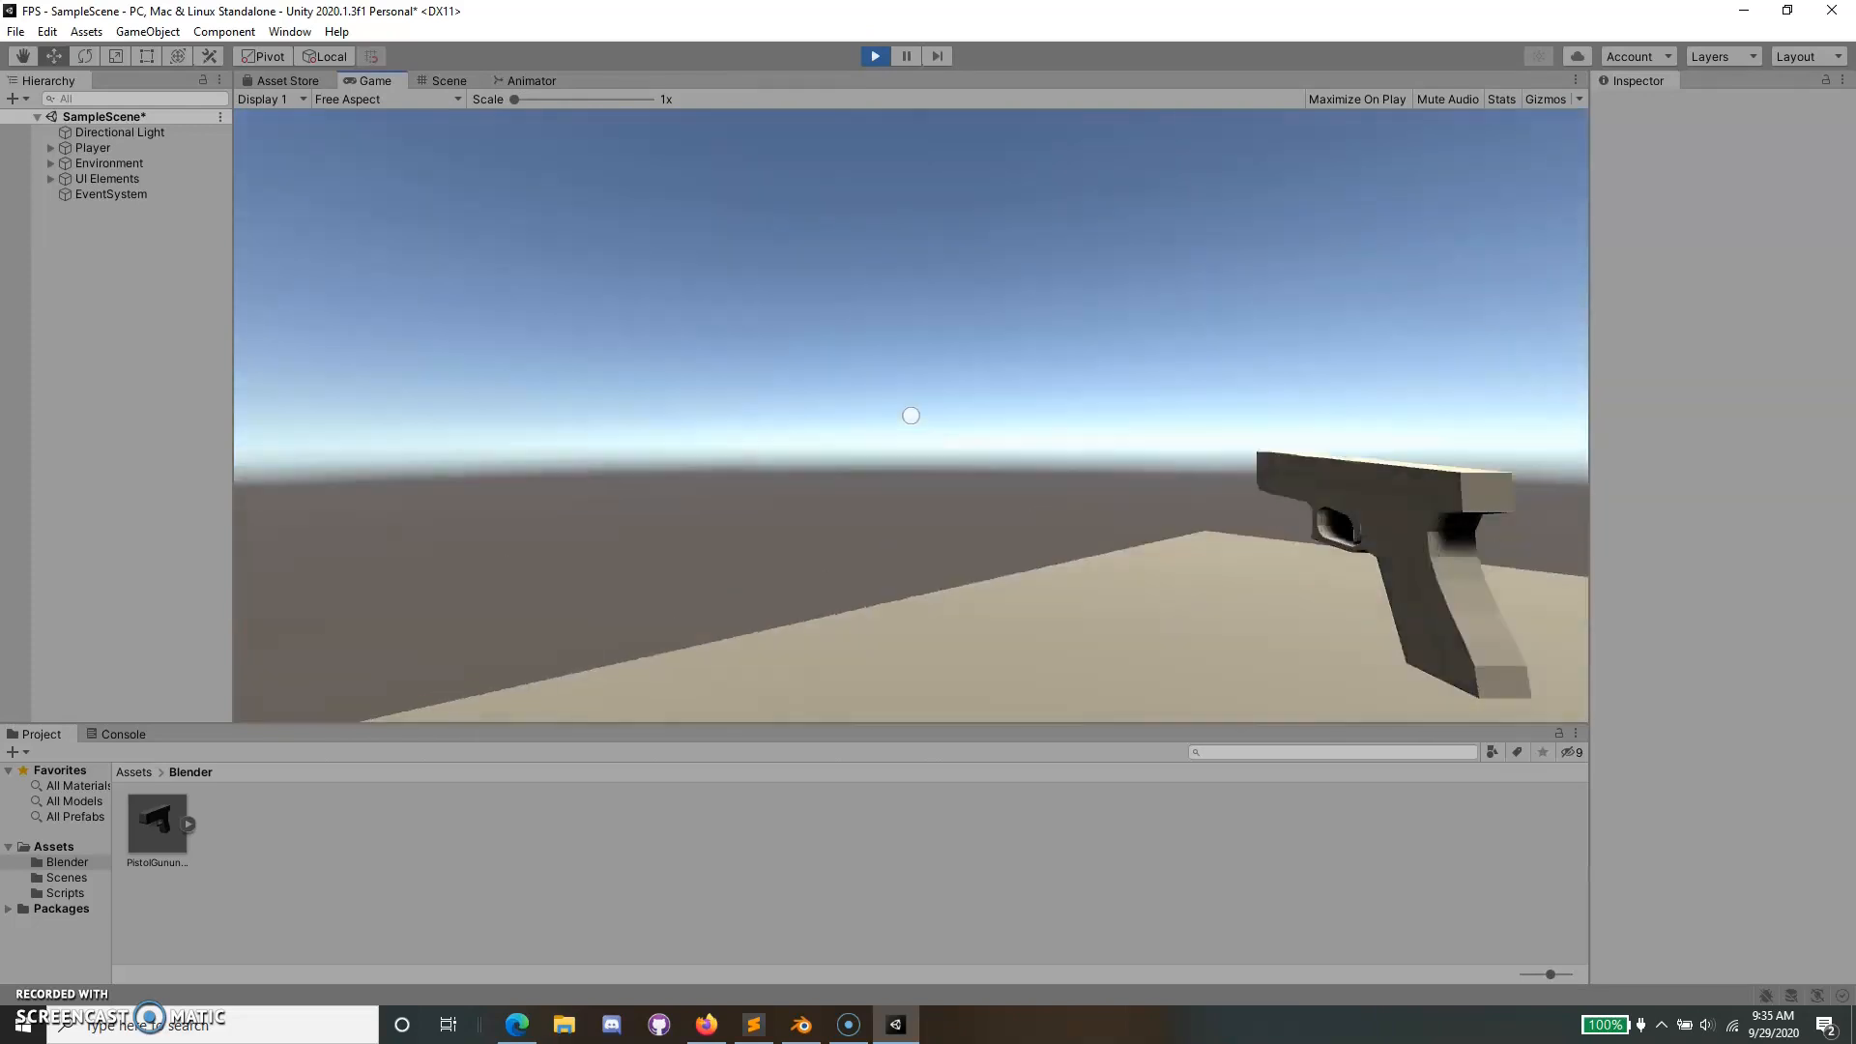
{"action": "key", "text": "Escape"}
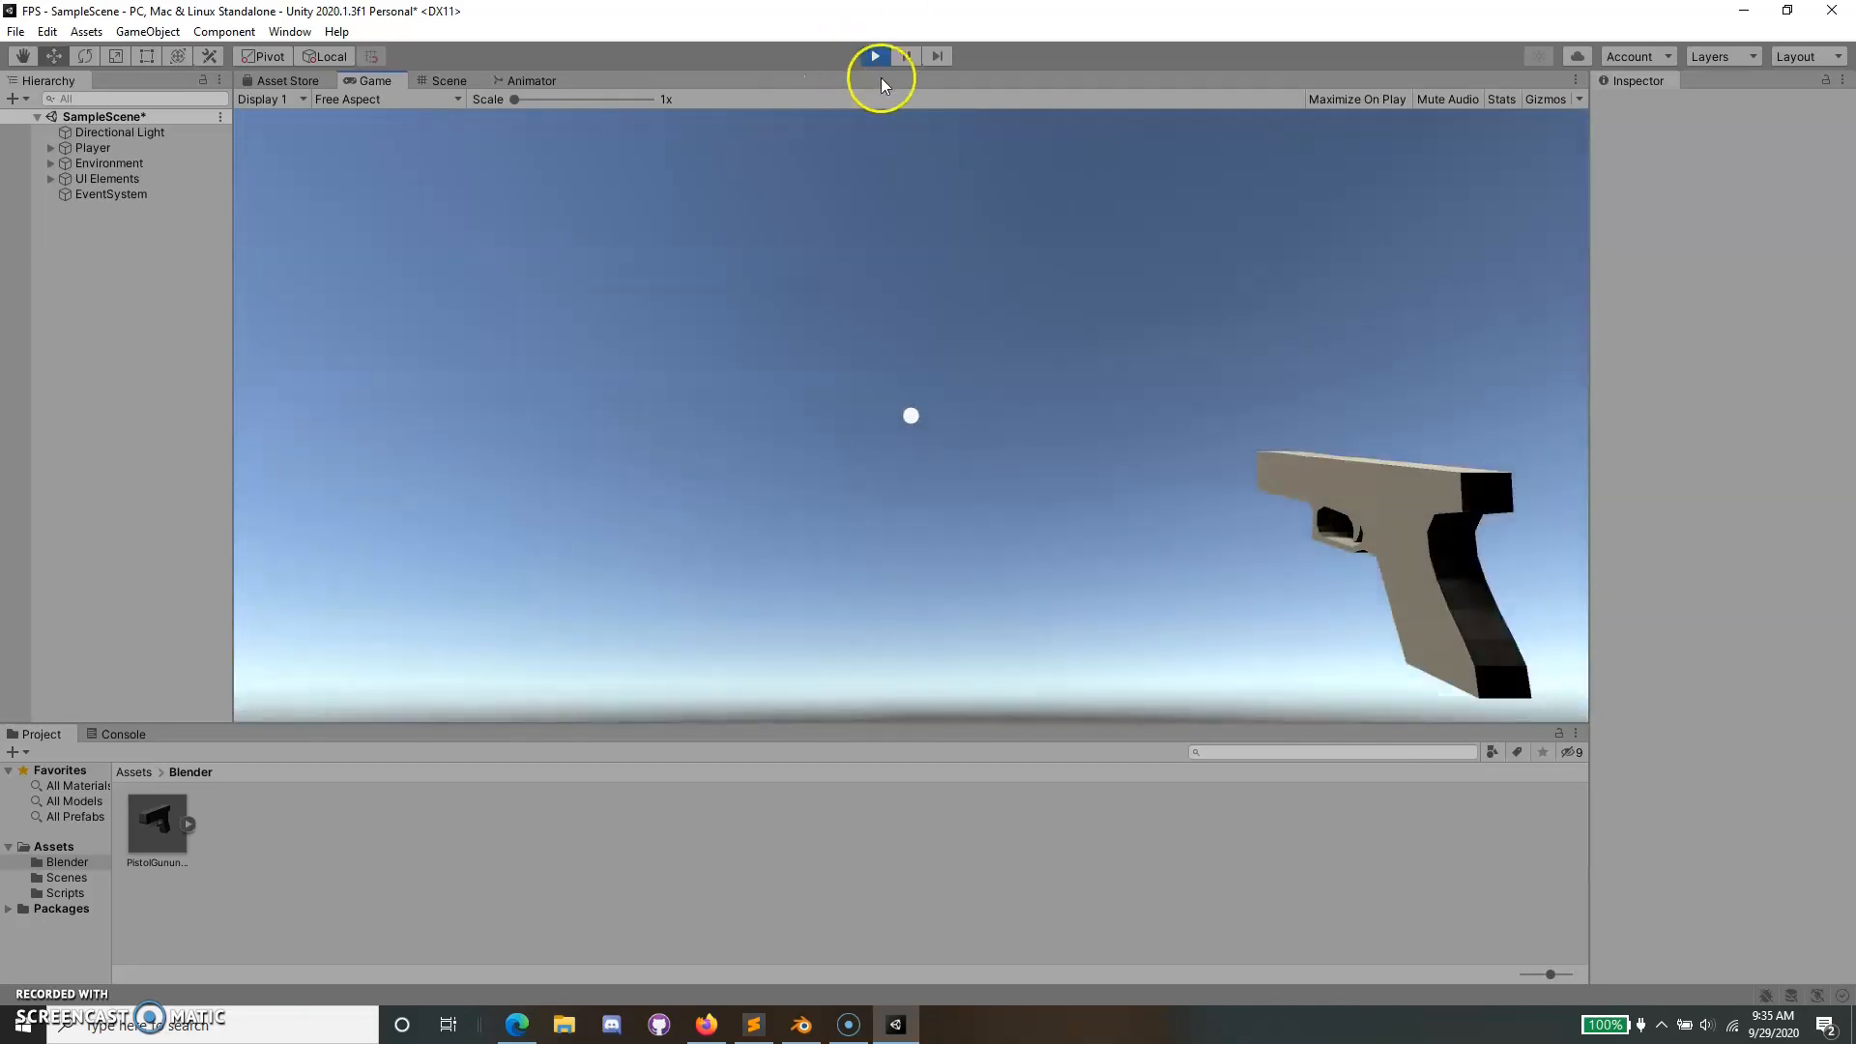
{"action": "left_click", "coordinate": [874, 58]}
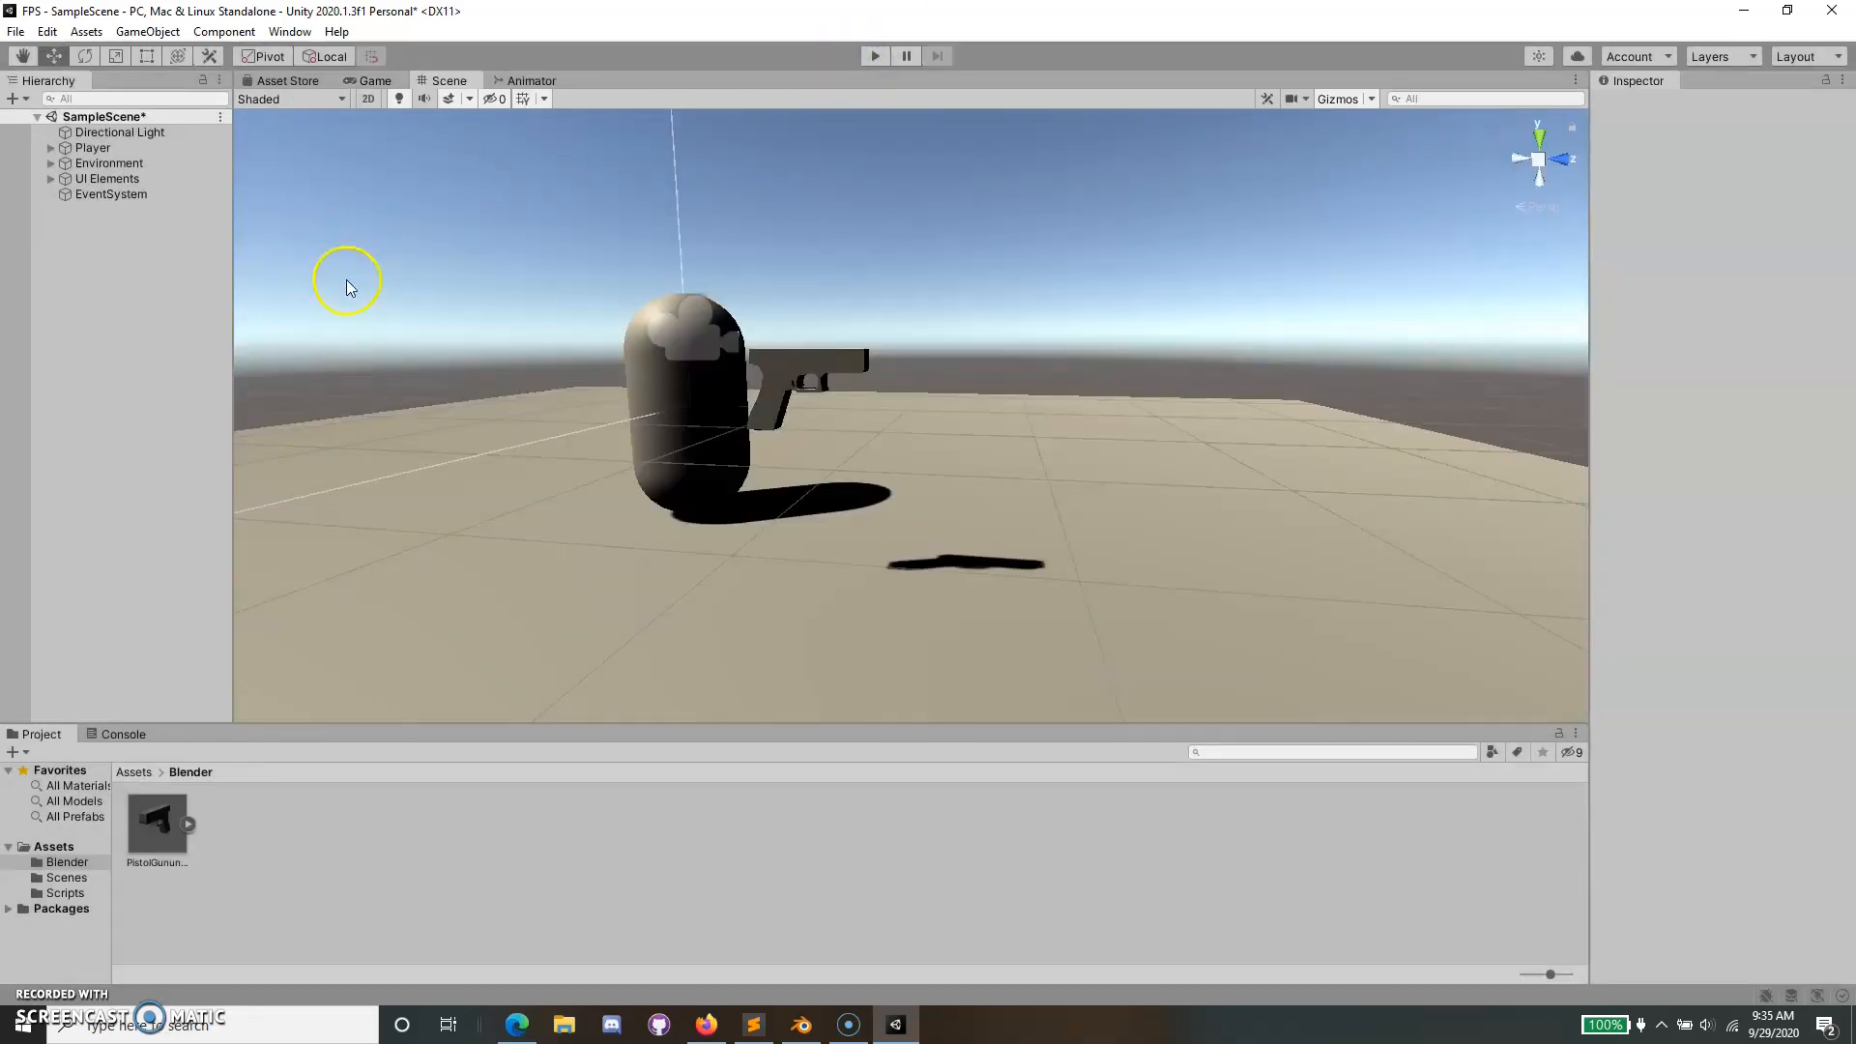
Save SampleScene with the pistol attached to the Player's Camera.
{"action": "scroll", "coordinate": [895, 420], "scroll_direction": "up", "scroll_amount": 5}
{"action": "scroll", "coordinate": [895, 420], "scroll_direction": "down", "scroll_amount": 2}
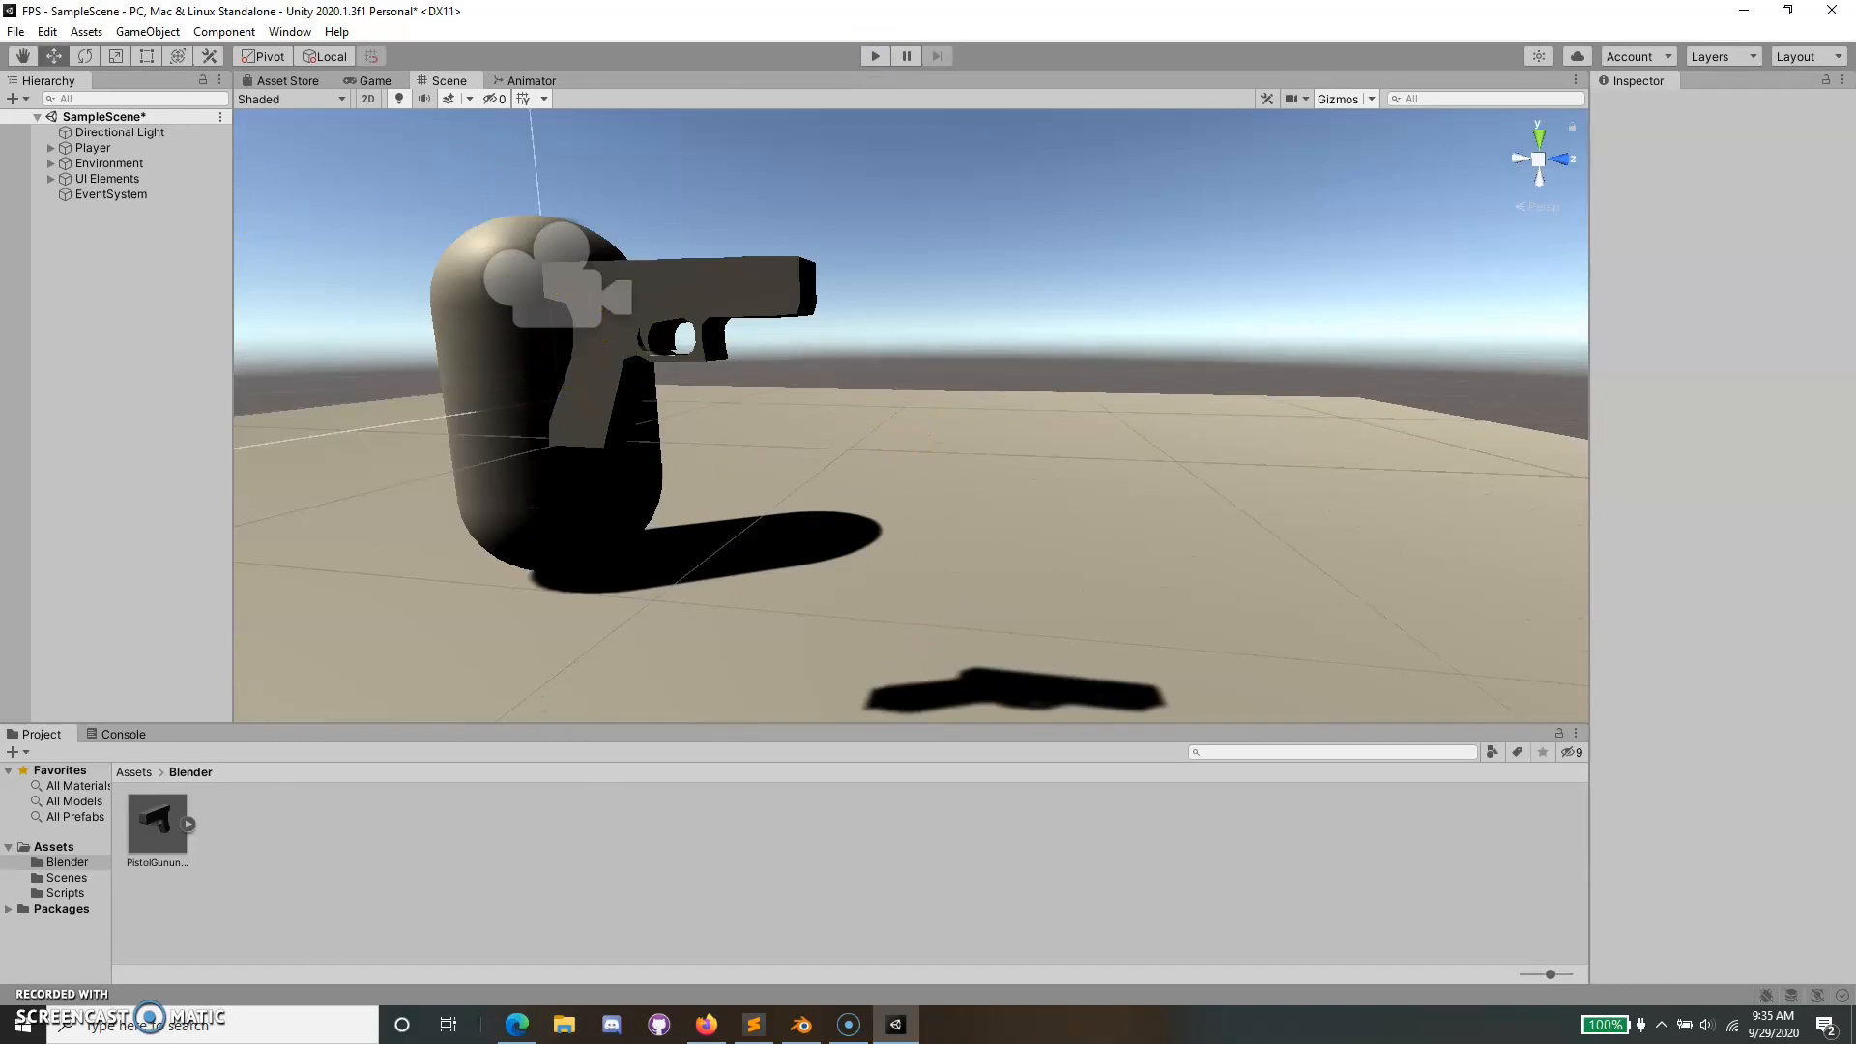
{"action": "left_click", "coordinate": [15, 32]}
{"action": "left_click", "coordinate": [23, 101]}
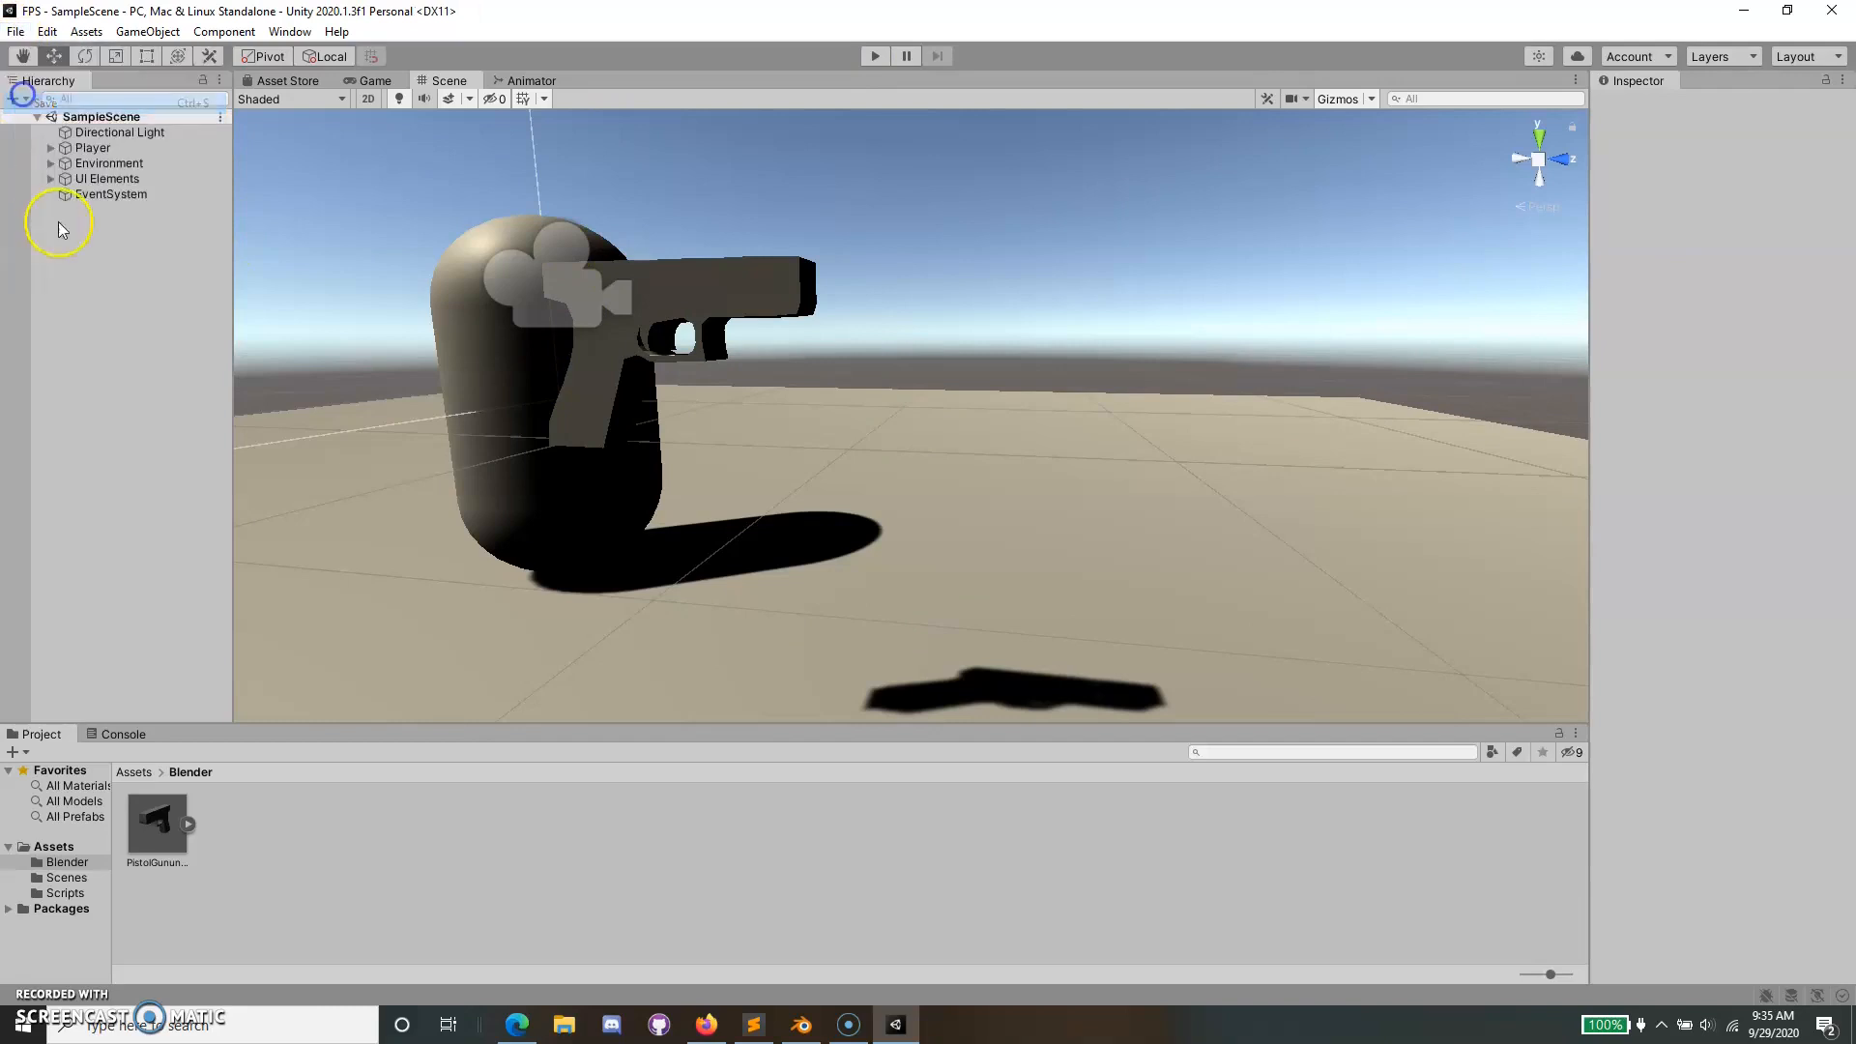
Create a folder named Animations in the project's Assets and open it.
{"action": "left_click", "coordinate": [129, 773]}
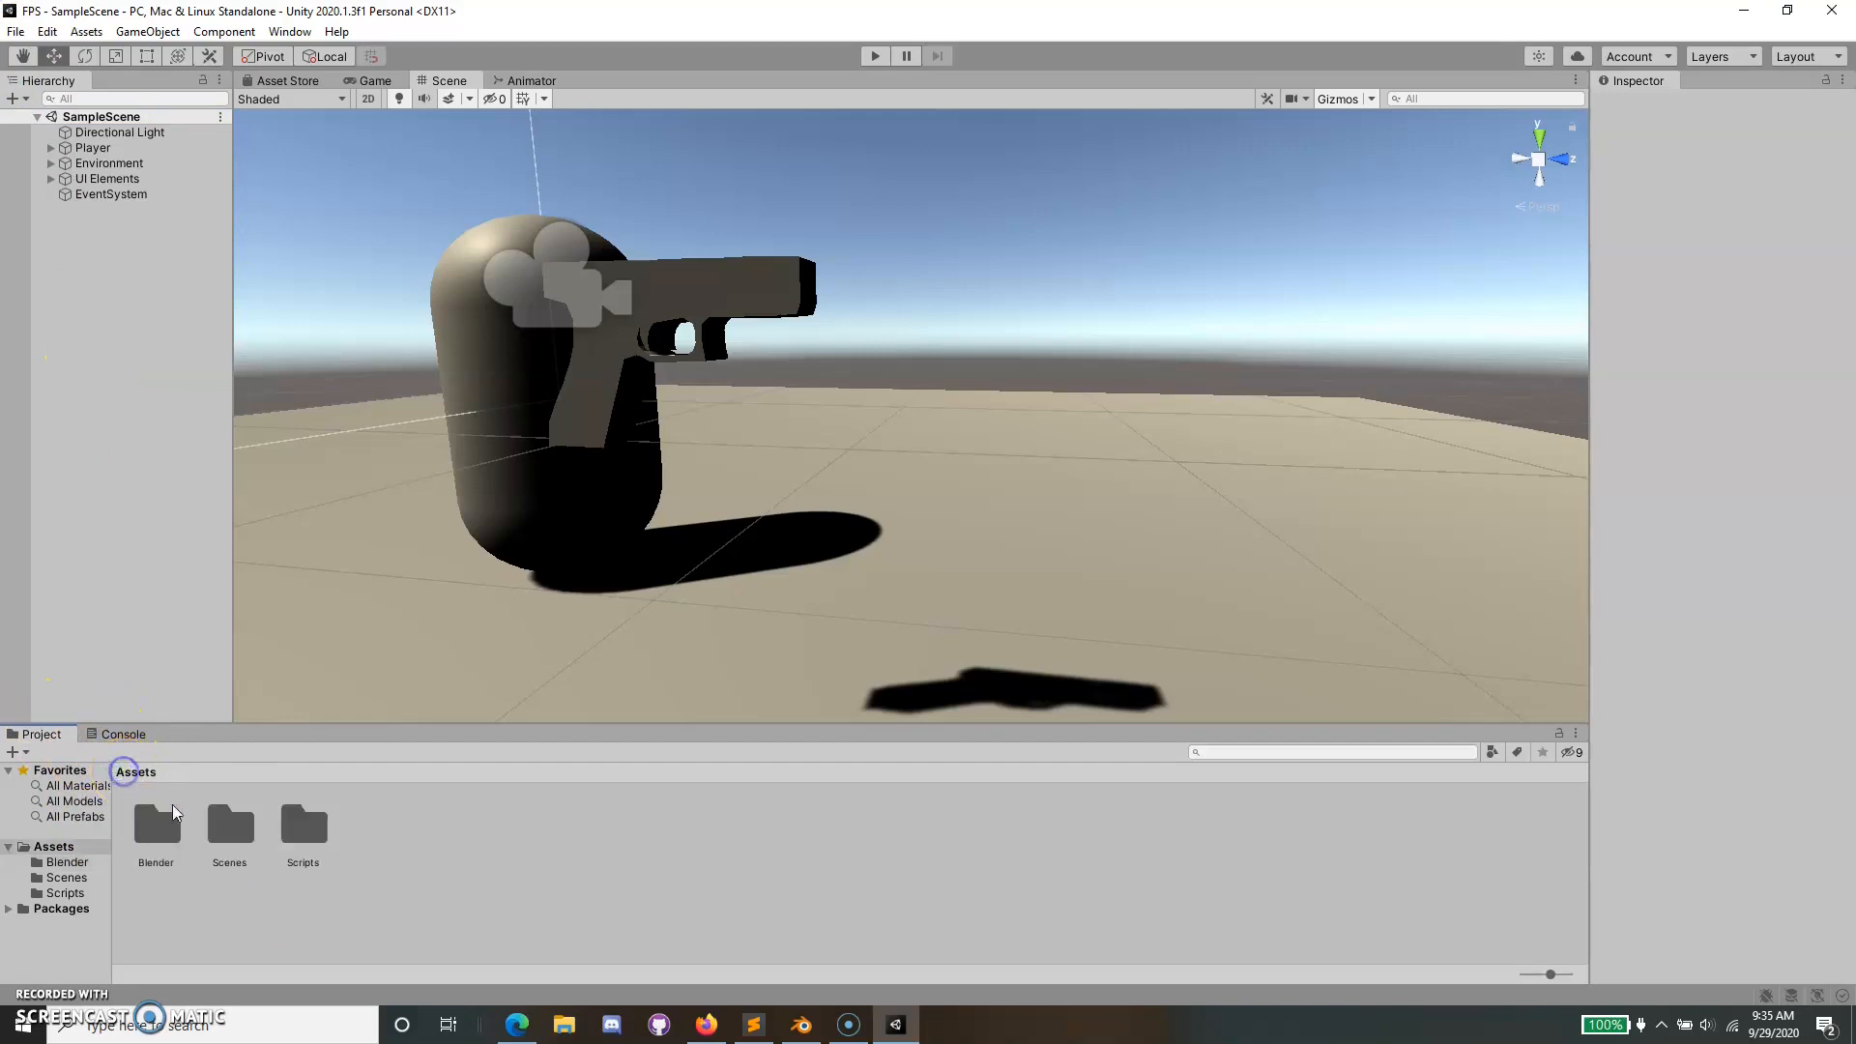
{"action": "right_click", "coordinate": [393, 837]}
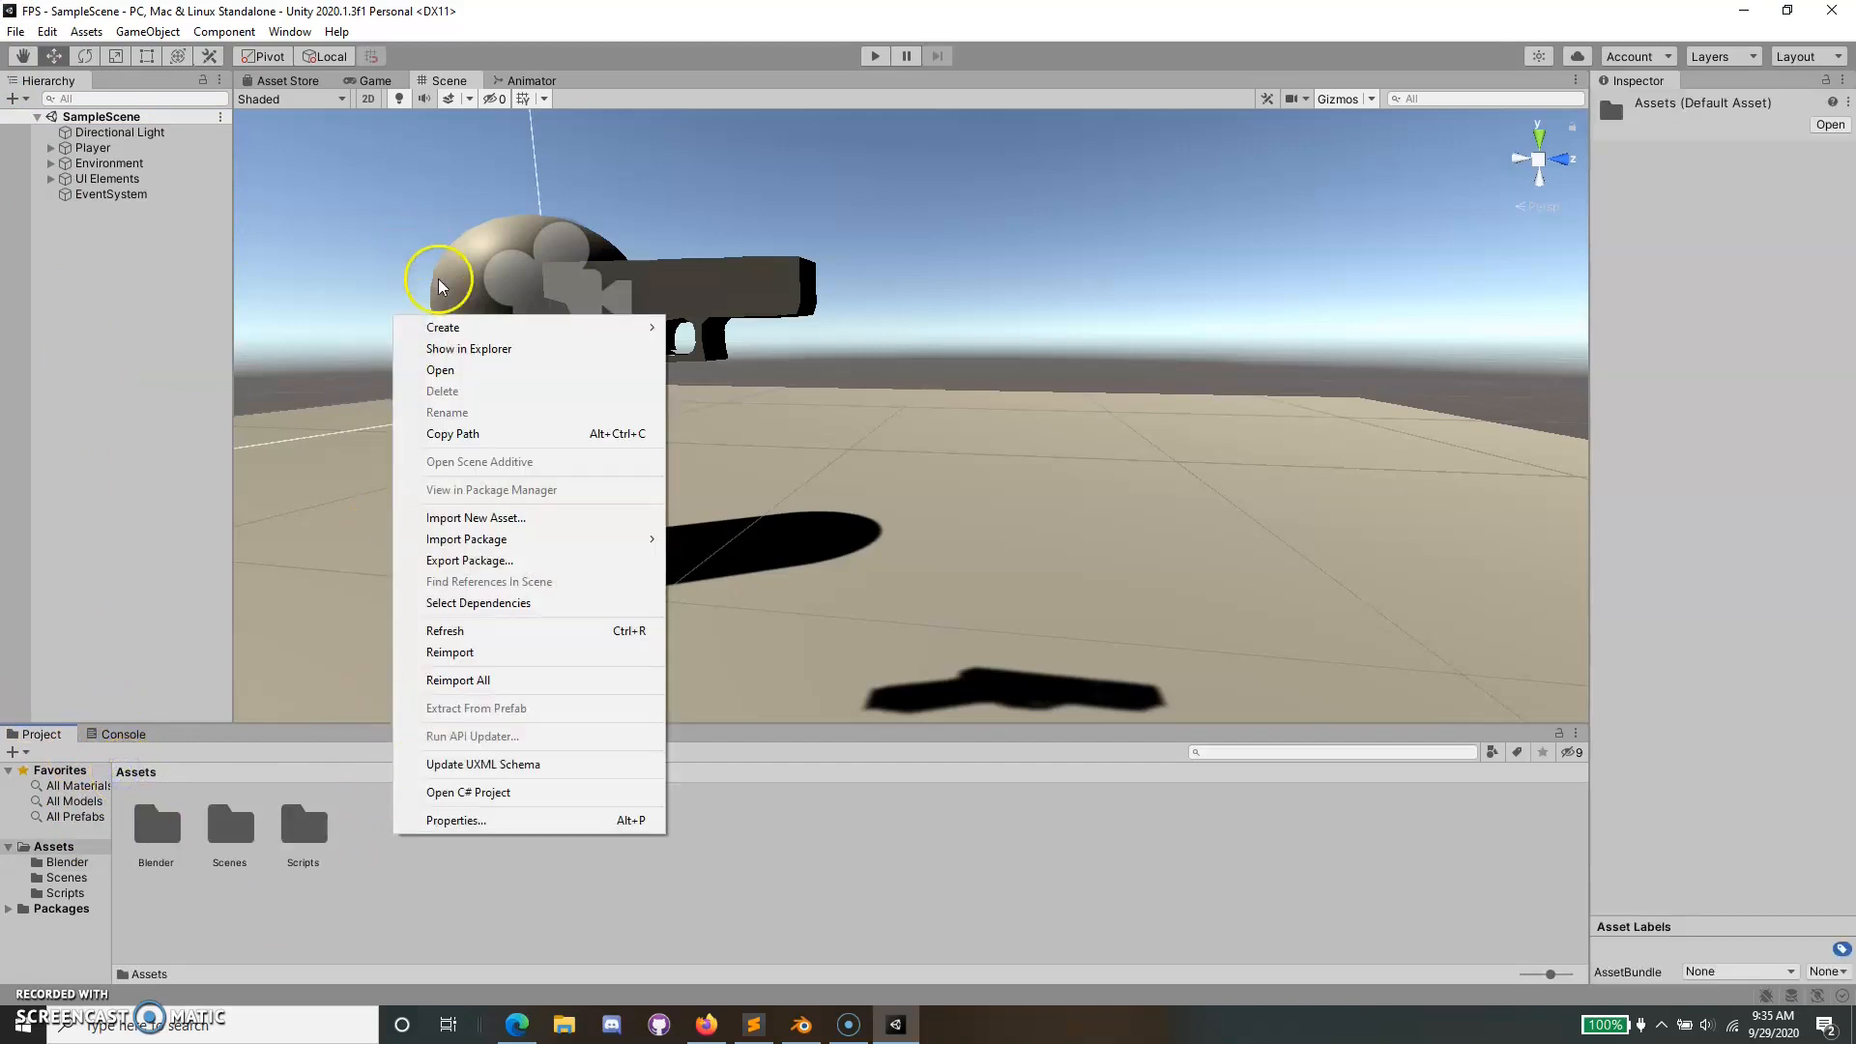
{"action": "mouse_move", "coordinate": [435, 326]}
{"action": "left_click", "coordinate": [677, 276]}
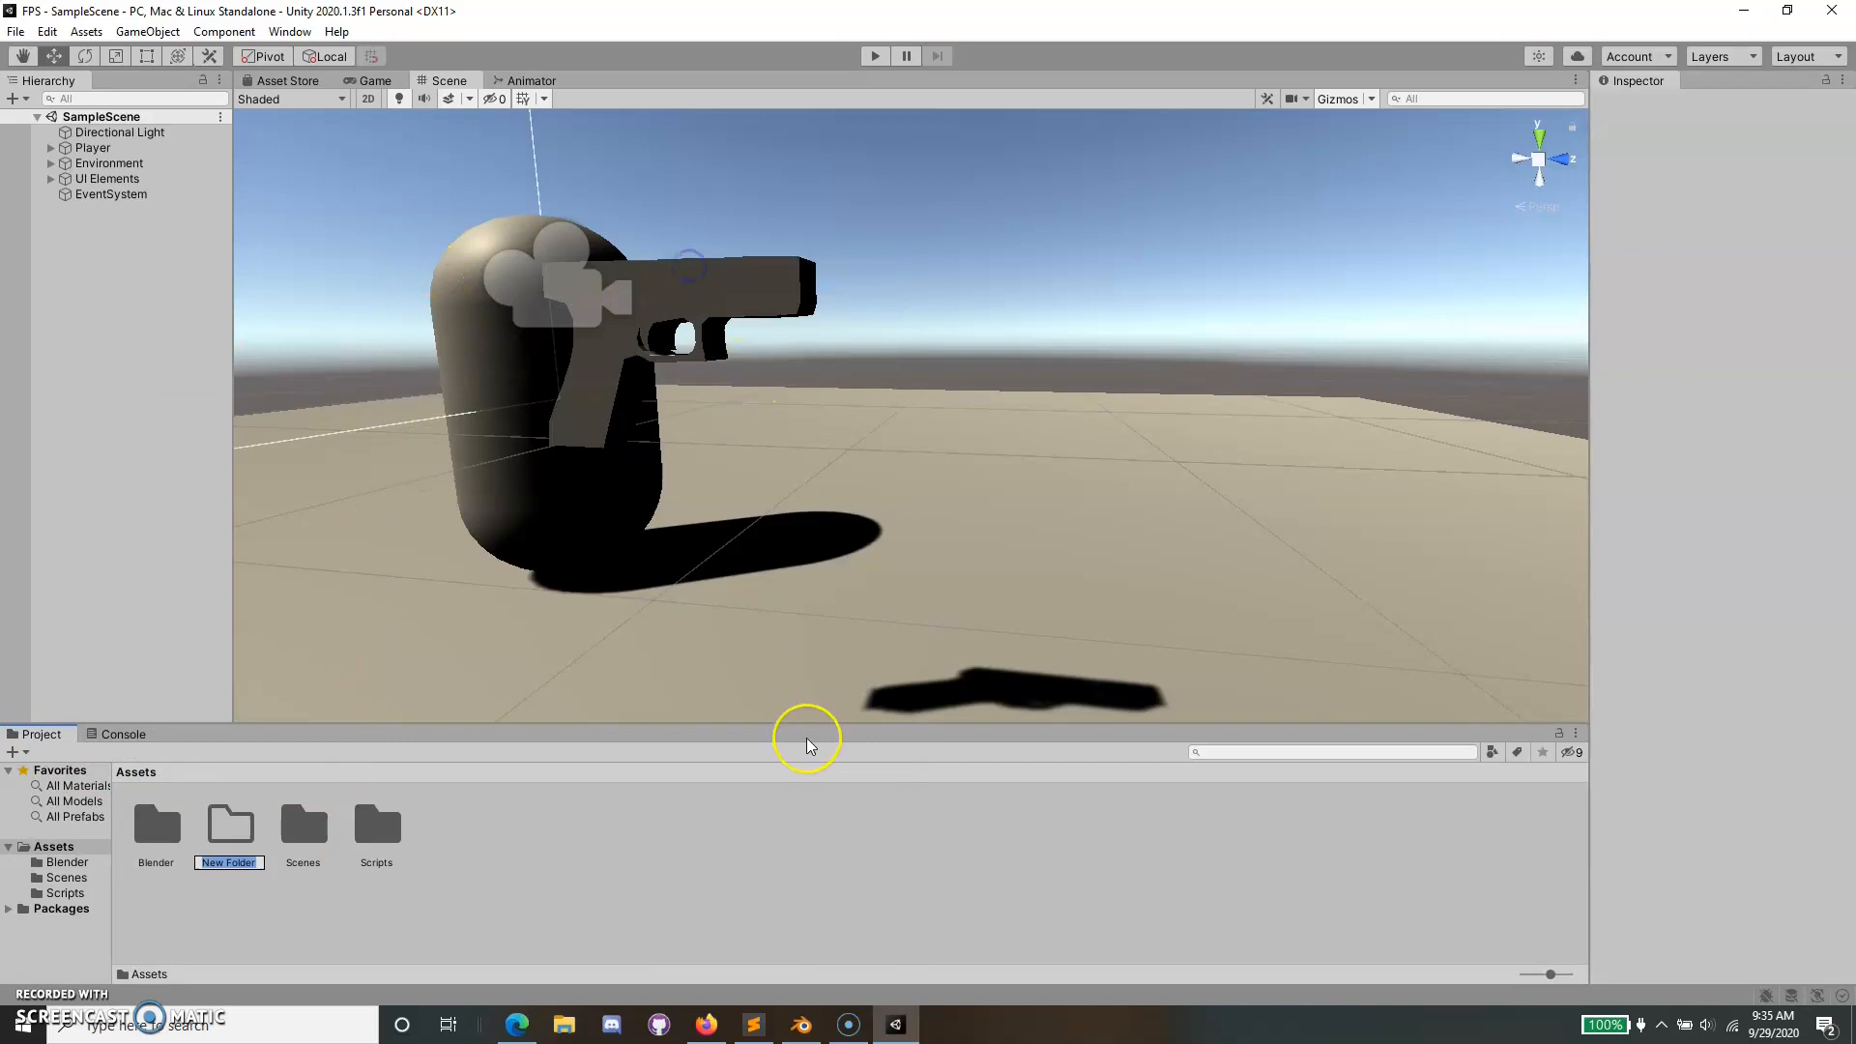
{"action": "key", "text": "BackSpace"}
{"action": "type", "text": "ANimati"}
{"action": "key", "text": "BackSpace"}
{"action": "key", "text": "BackSpace"}
{"action": "key", "text": "BackSpace"}
{"action": "key", "text": "BackSpace"}
{"action": "key", "text": "BackSpace"}
{"action": "key", "text": "BackSpace"}
{"action": "type", "text": "nimations"}
{"action": "key", "text": "Return"}
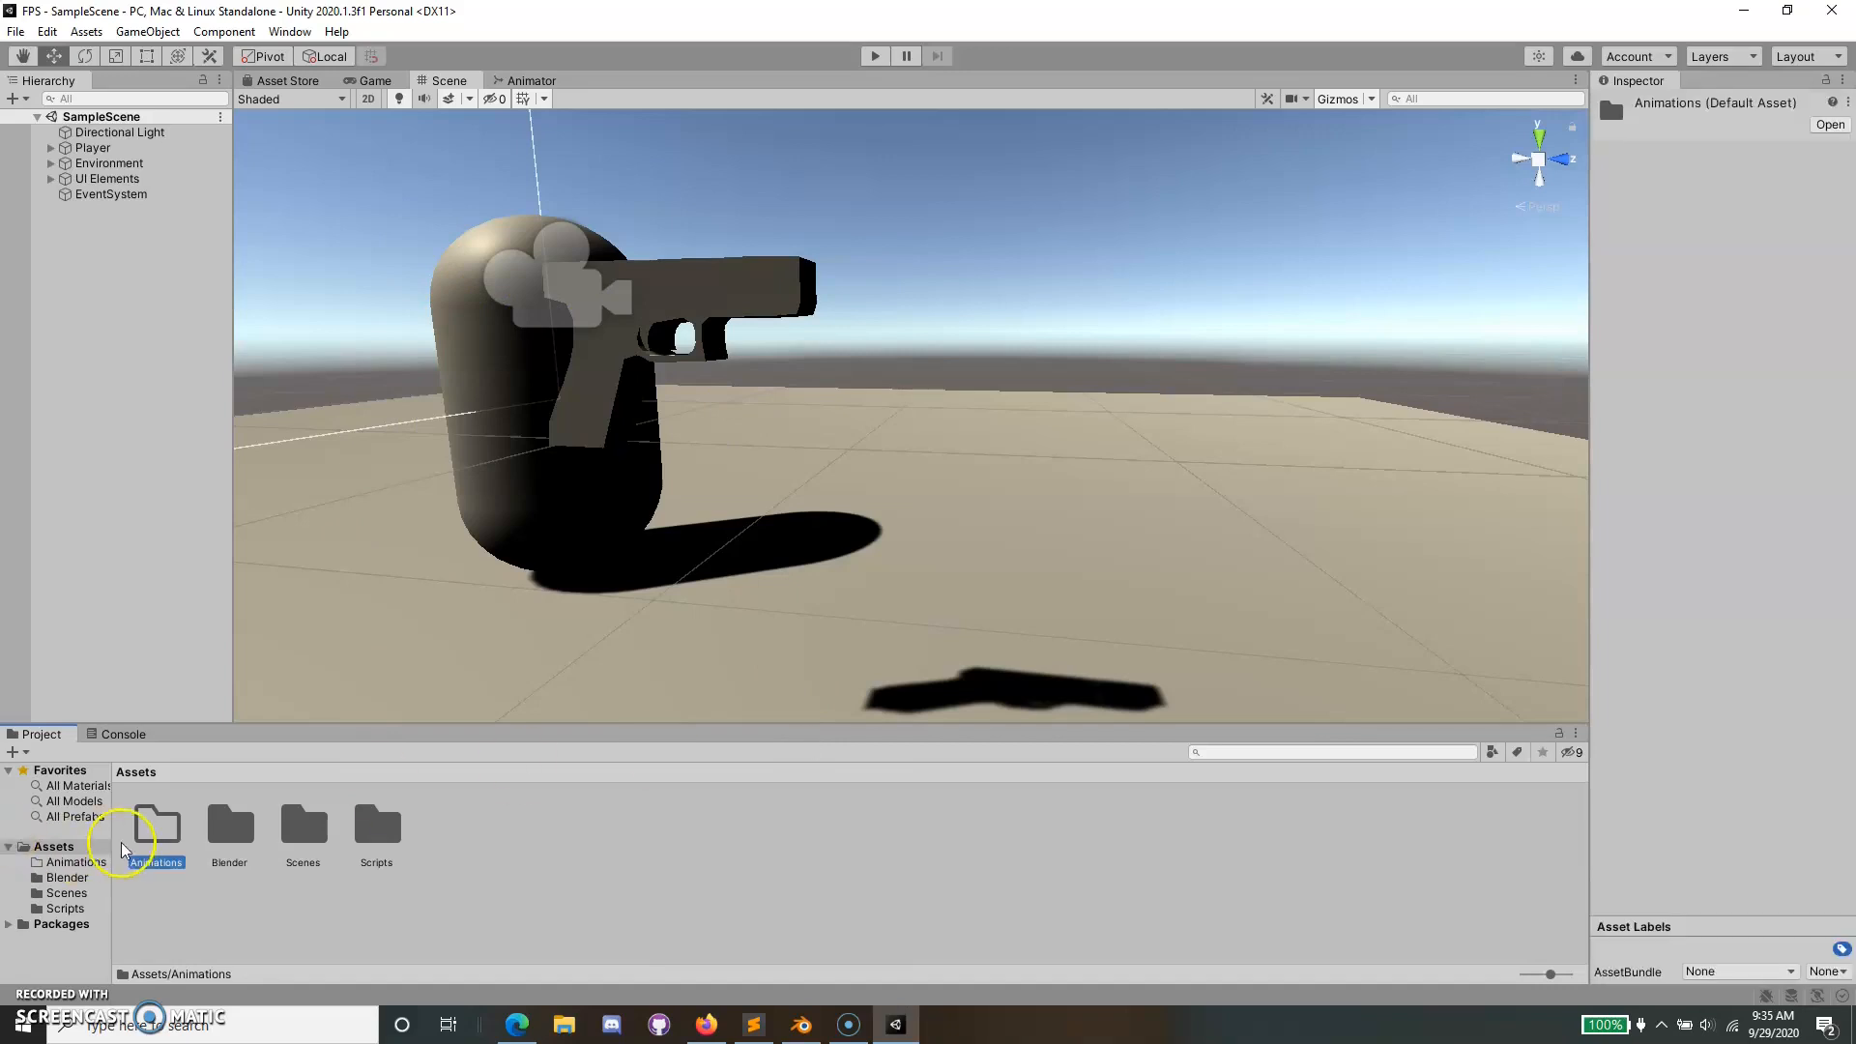
{"action": "double_click", "coordinate": [155, 831]}
{"action": "right_click", "coordinate": [155, 849]}
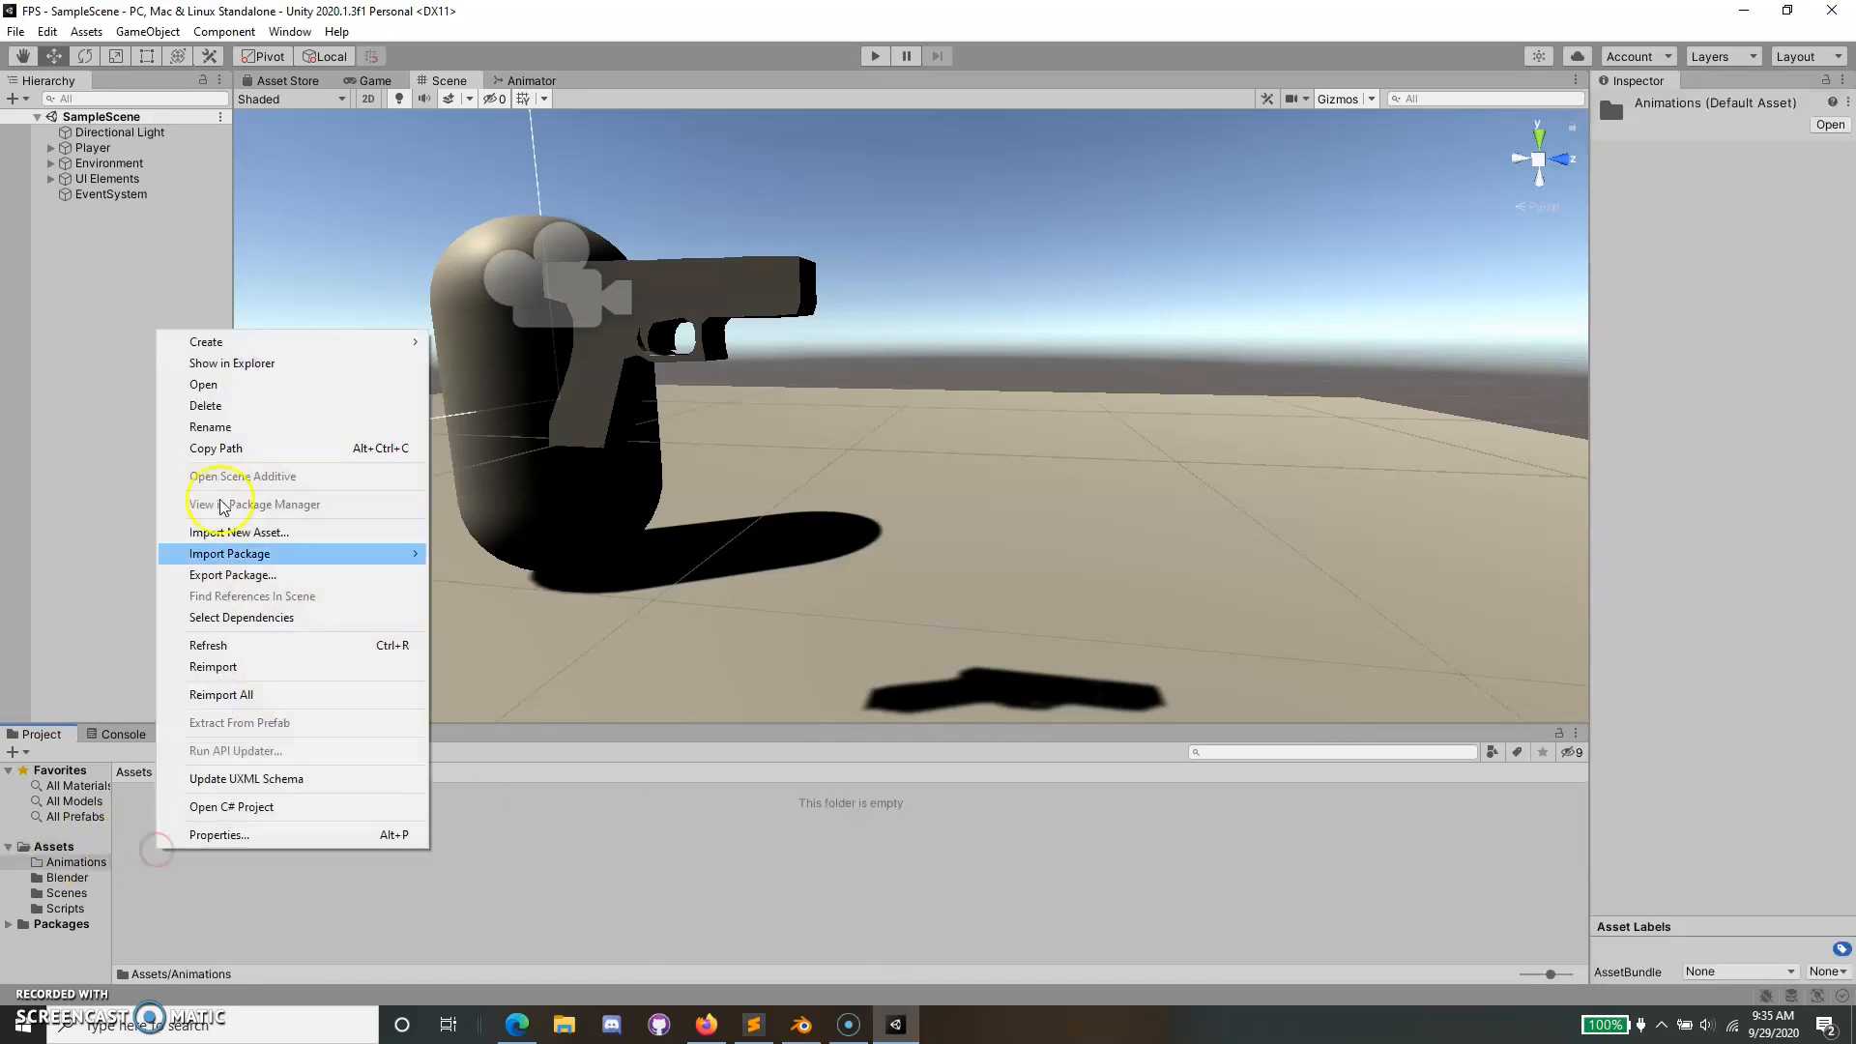
{"action": "left_click", "coordinate": [206, 343]}
{"action": "left_click", "coordinate": [266, 364]}
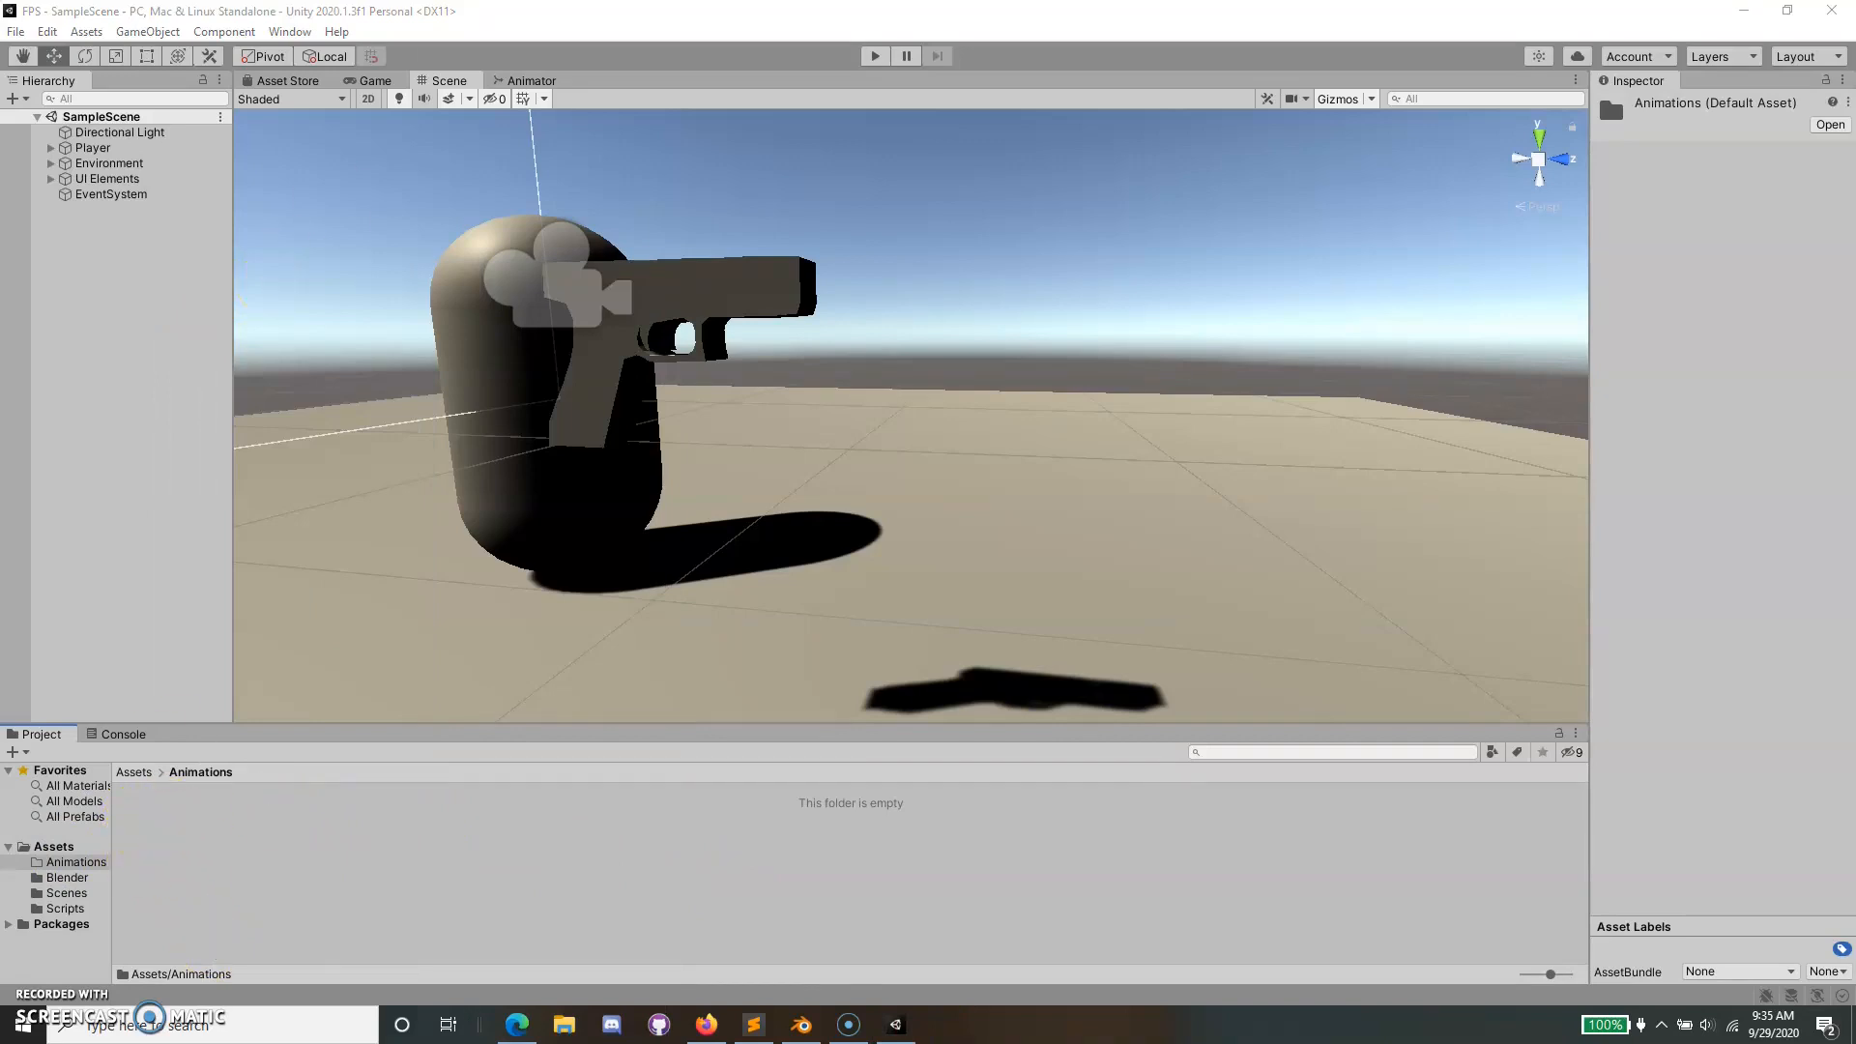
{"action": "left_click", "coordinate": [523, 77]}
{"action": "left_click", "coordinate": [520, 80]}
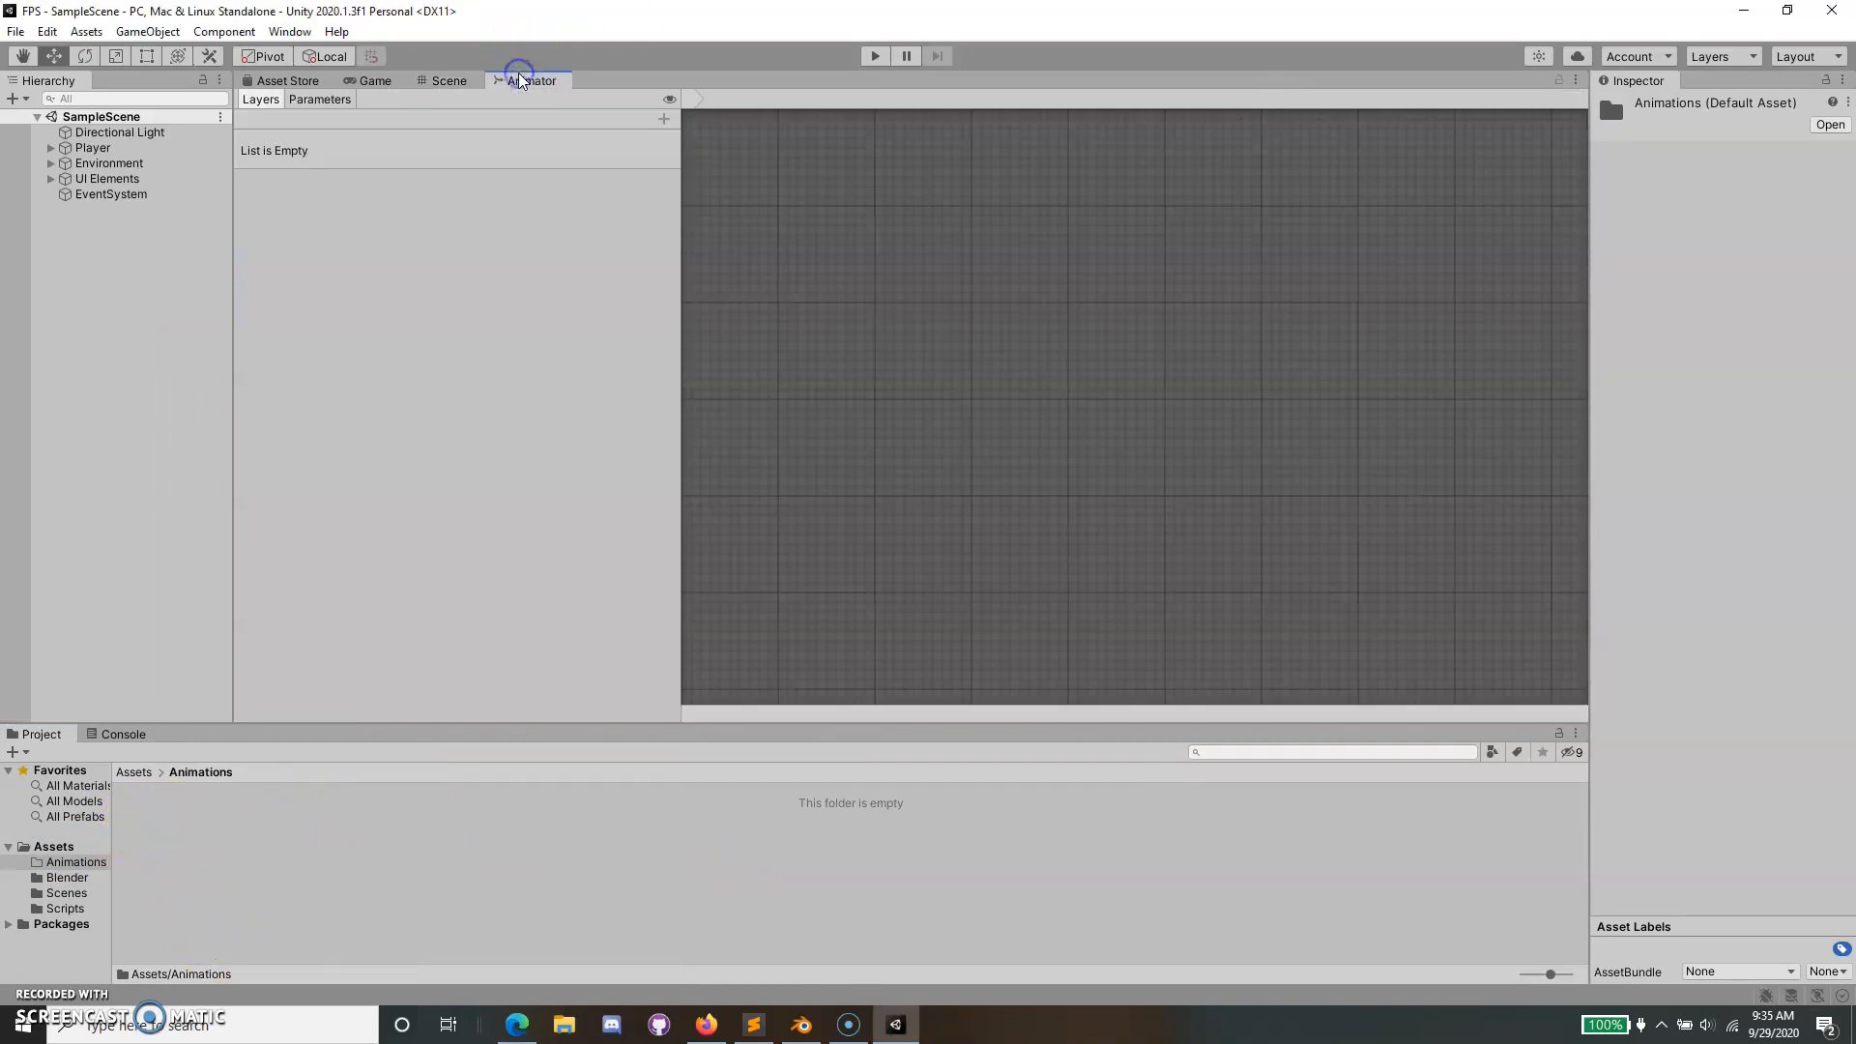
{"action": "left_click", "coordinate": [446, 82]}
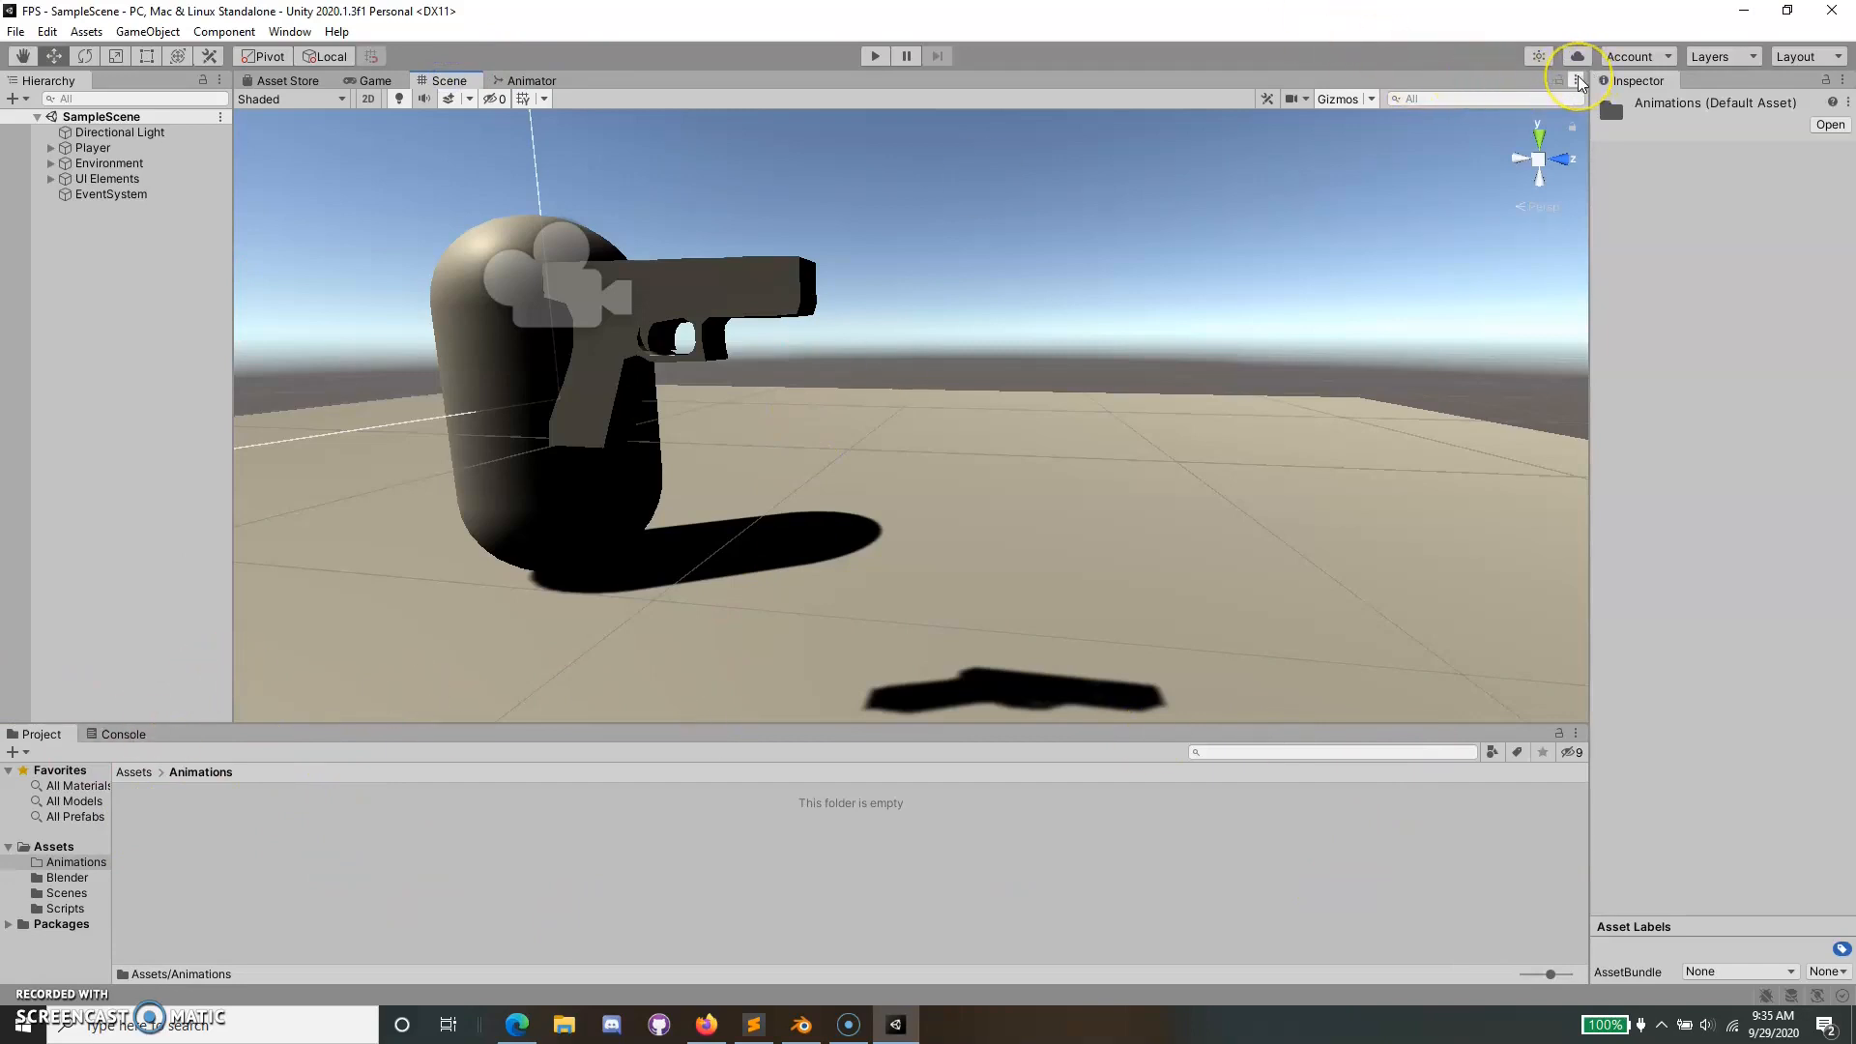
Add an Animation window, dock it beside the Project window and widen it to fill most of that row.
{"action": "left_click", "coordinate": [1577, 79]}
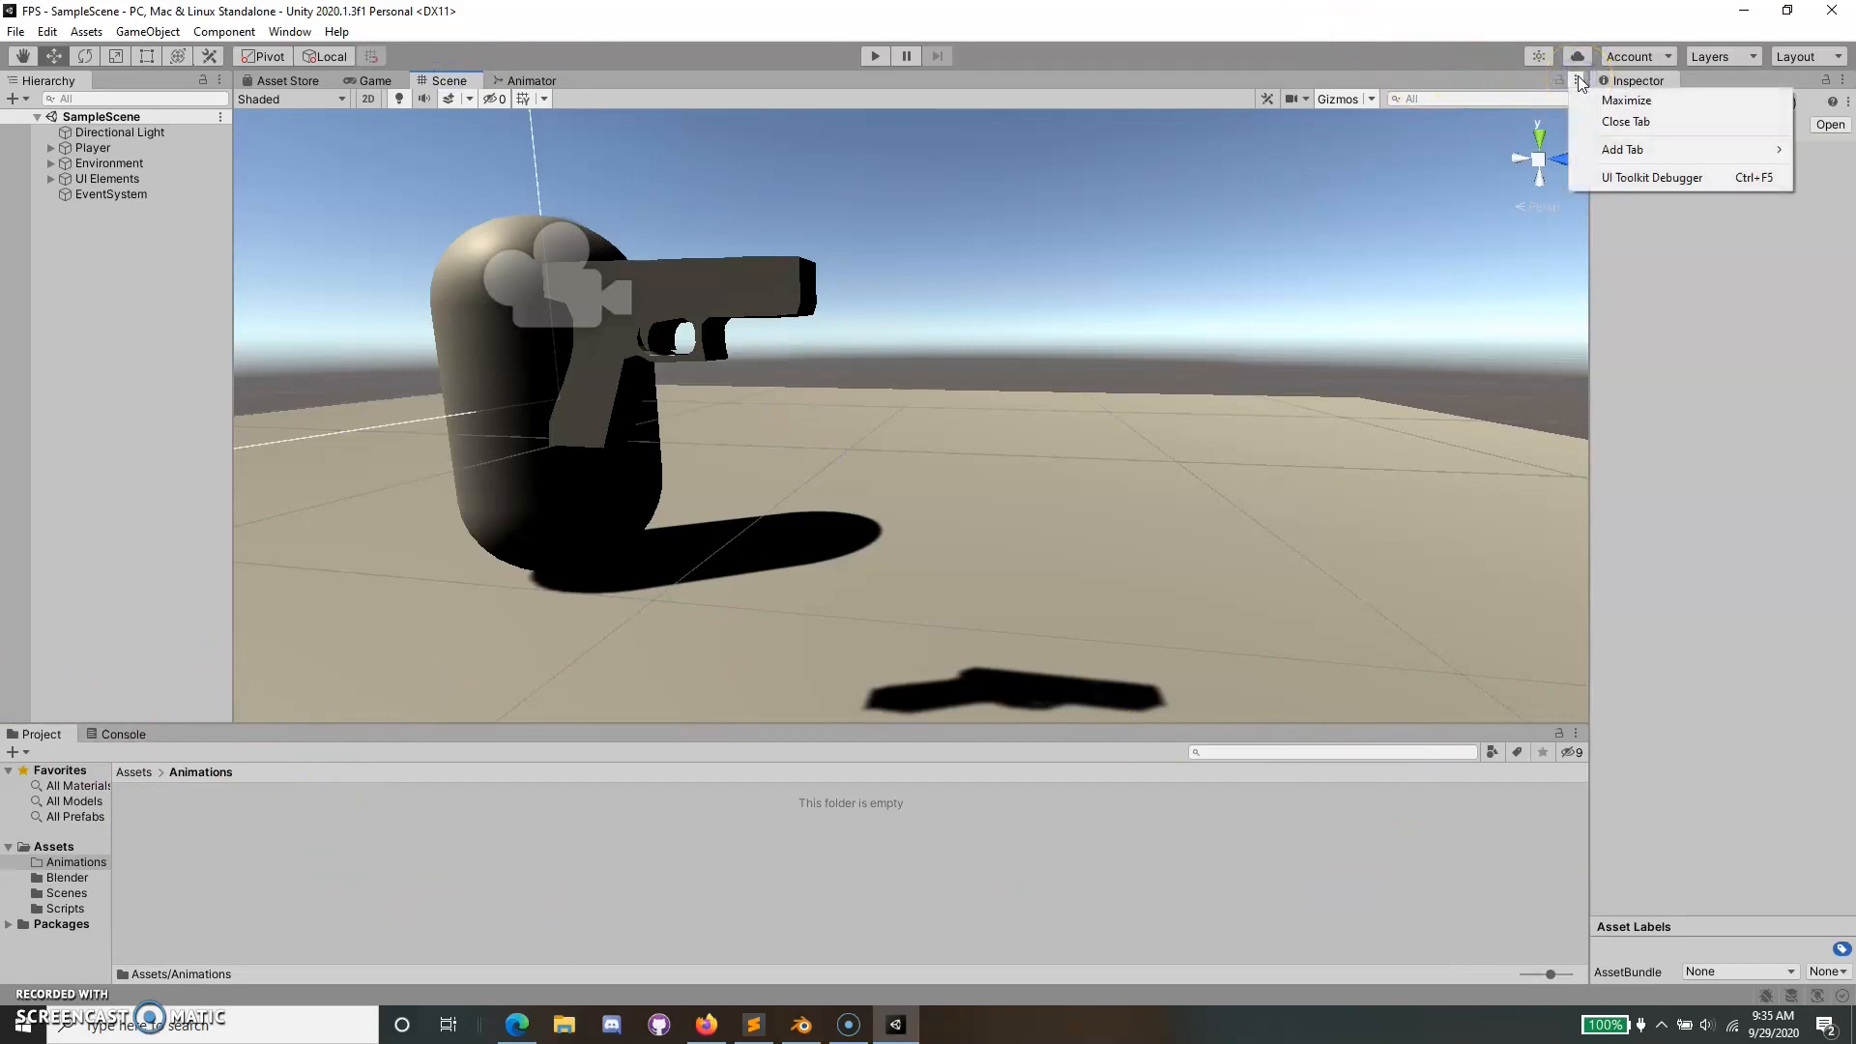
{"action": "mouse_move", "coordinate": [1633, 150]}
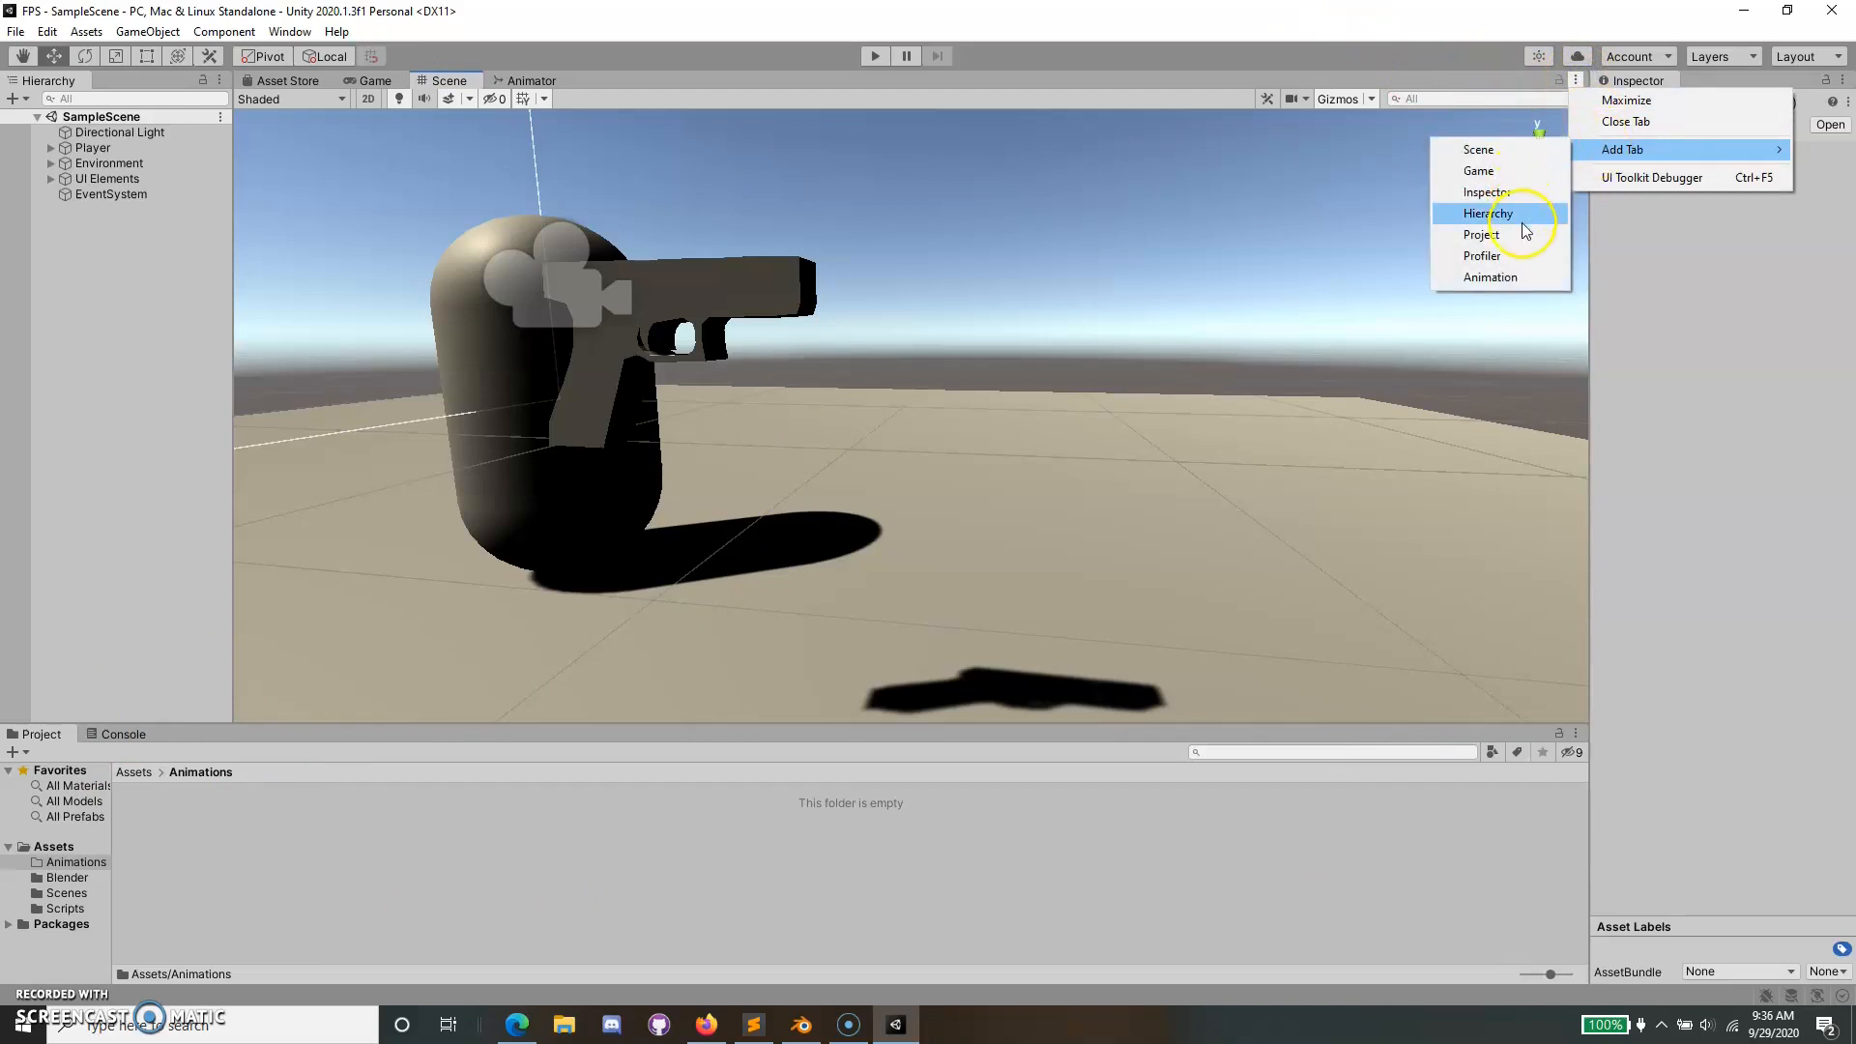
{"action": "left_click", "coordinate": [1490, 278]}
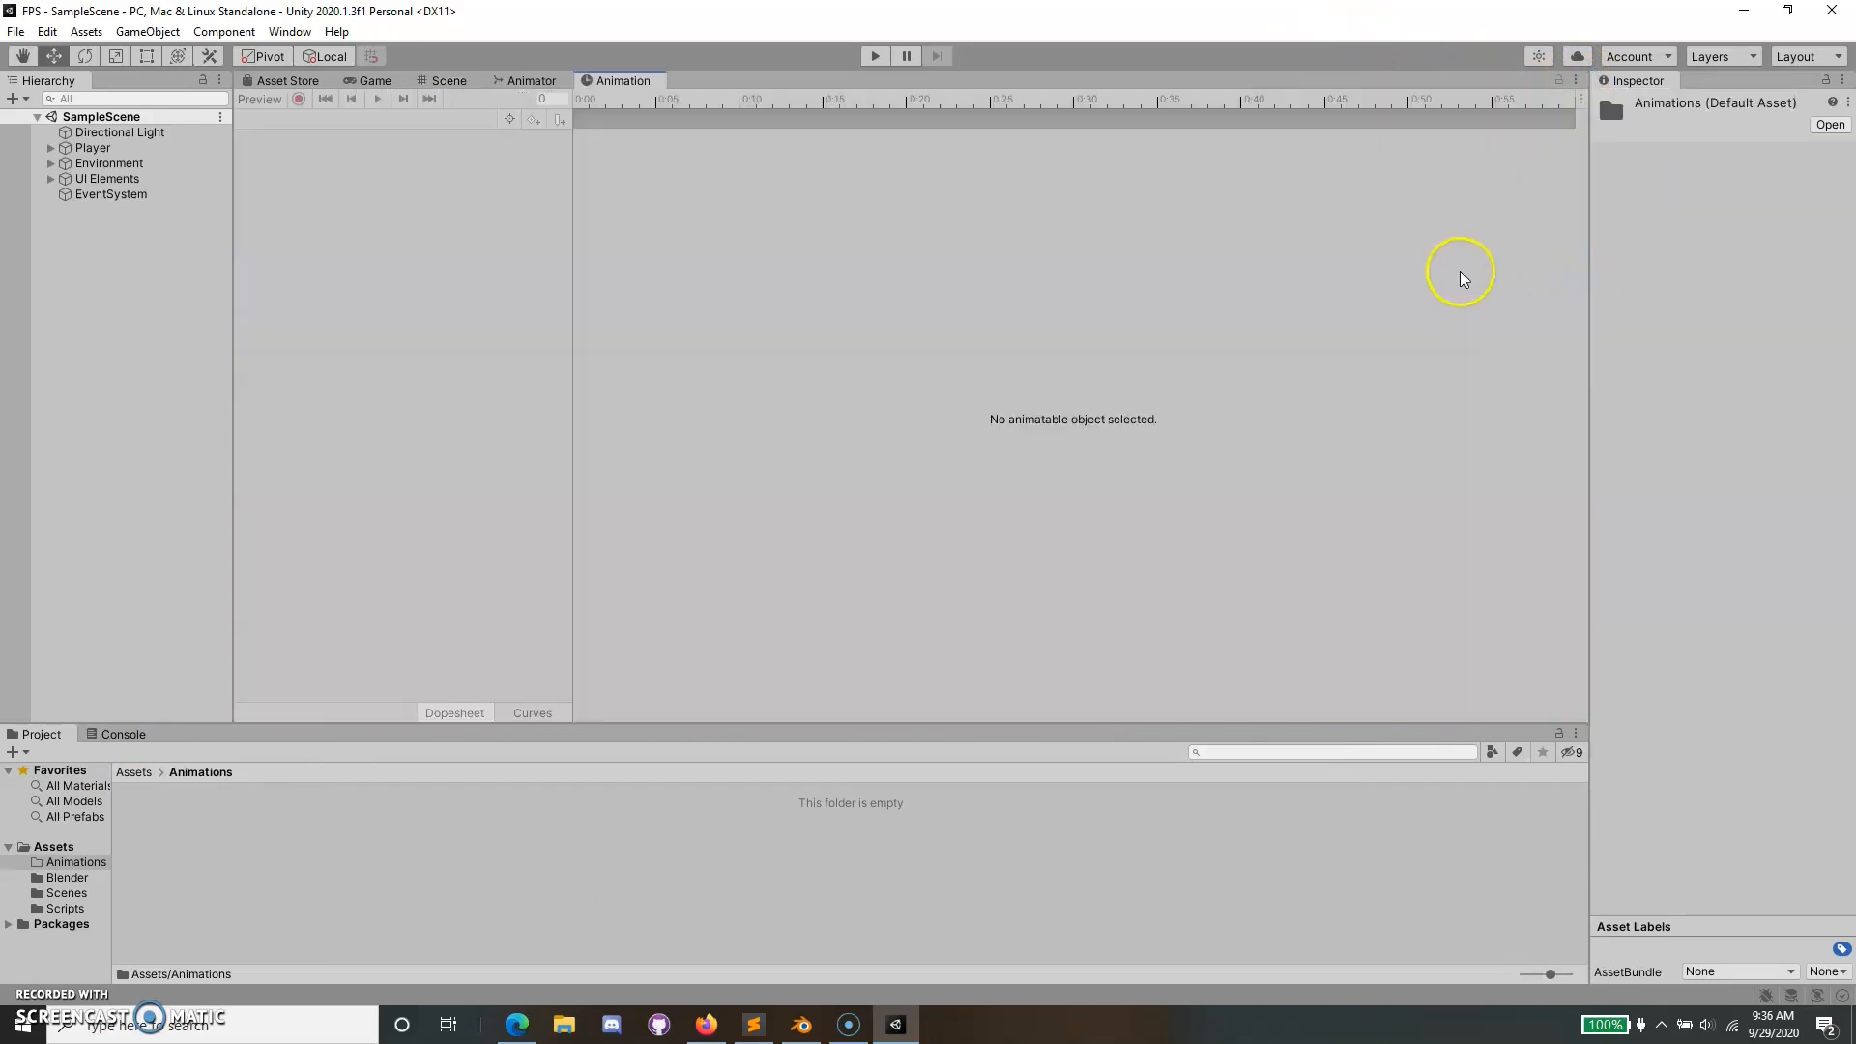
{"action": "left_click_drag", "start_coordinate": [623, 80], "coordinate": [894, 815]}
{"action": "left_click_drag", "start_coordinate": [21, 623], "coordinate": [1410, 859]}
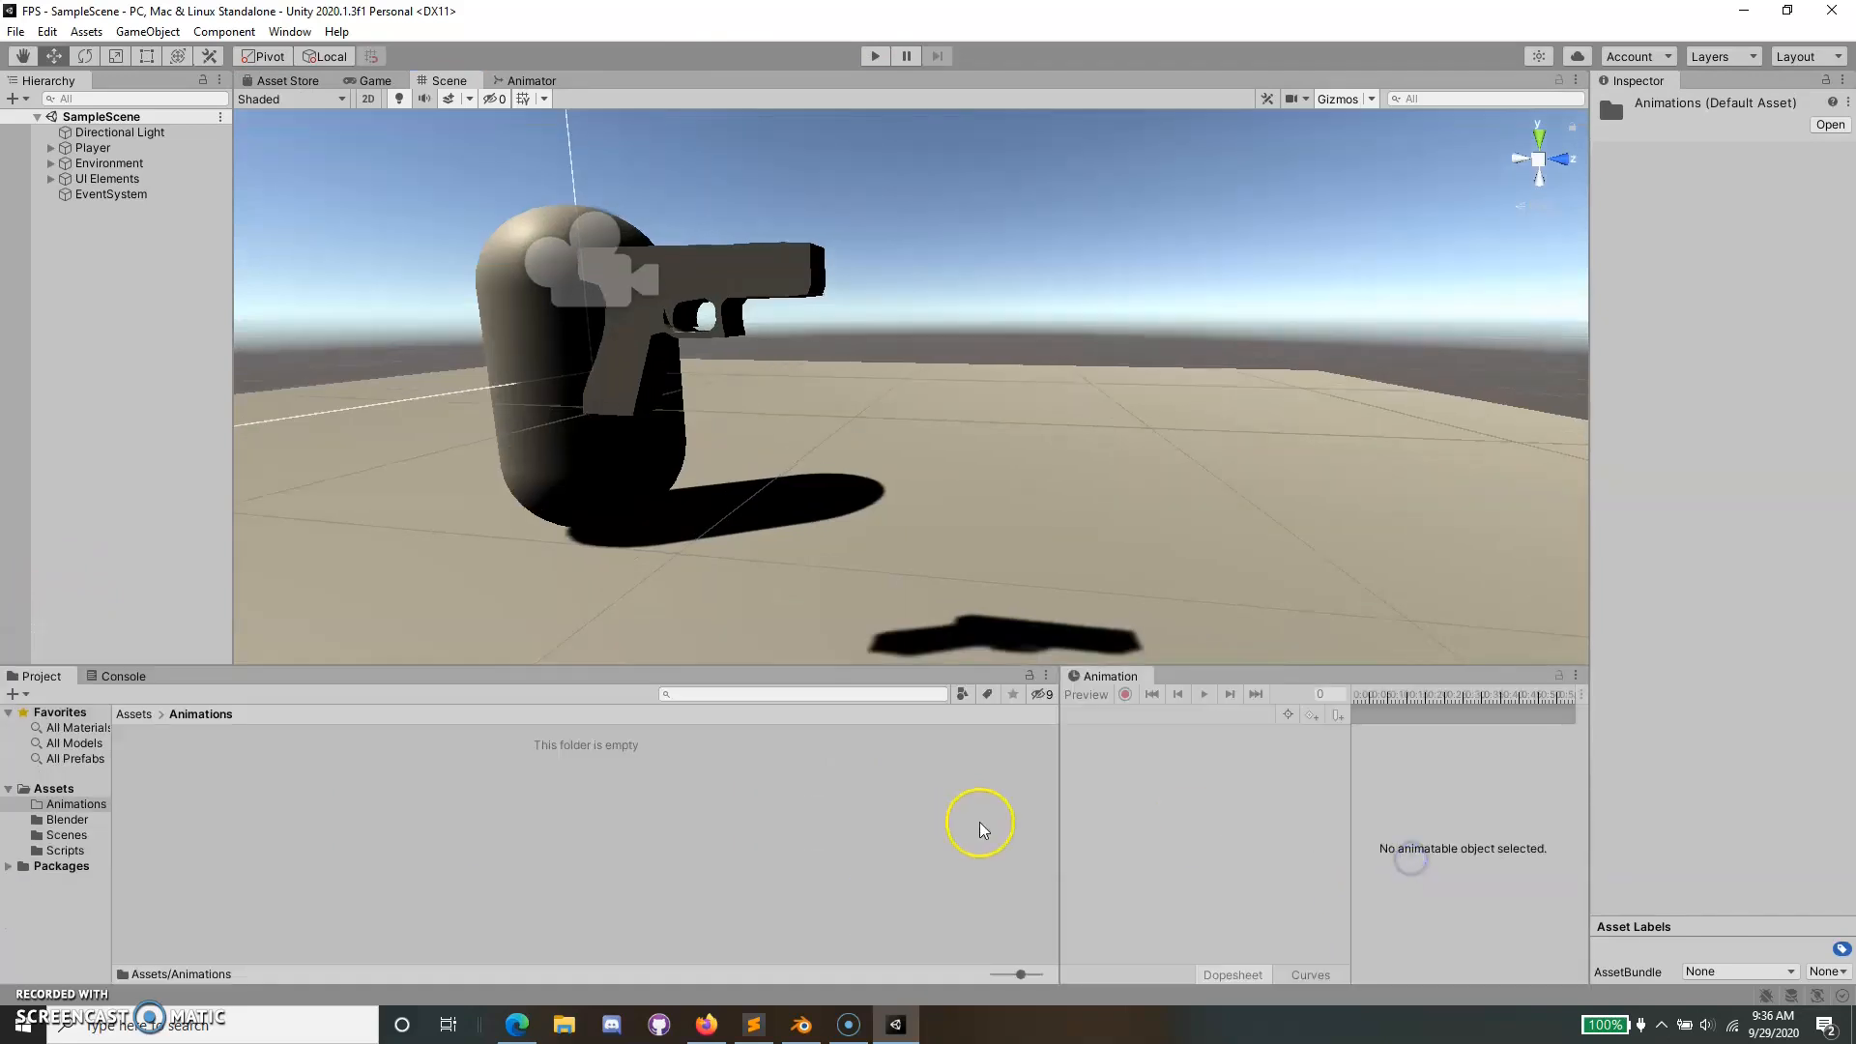
{"action": "left_click_drag", "start_coordinate": [1061, 838], "coordinate": [244, 787]}
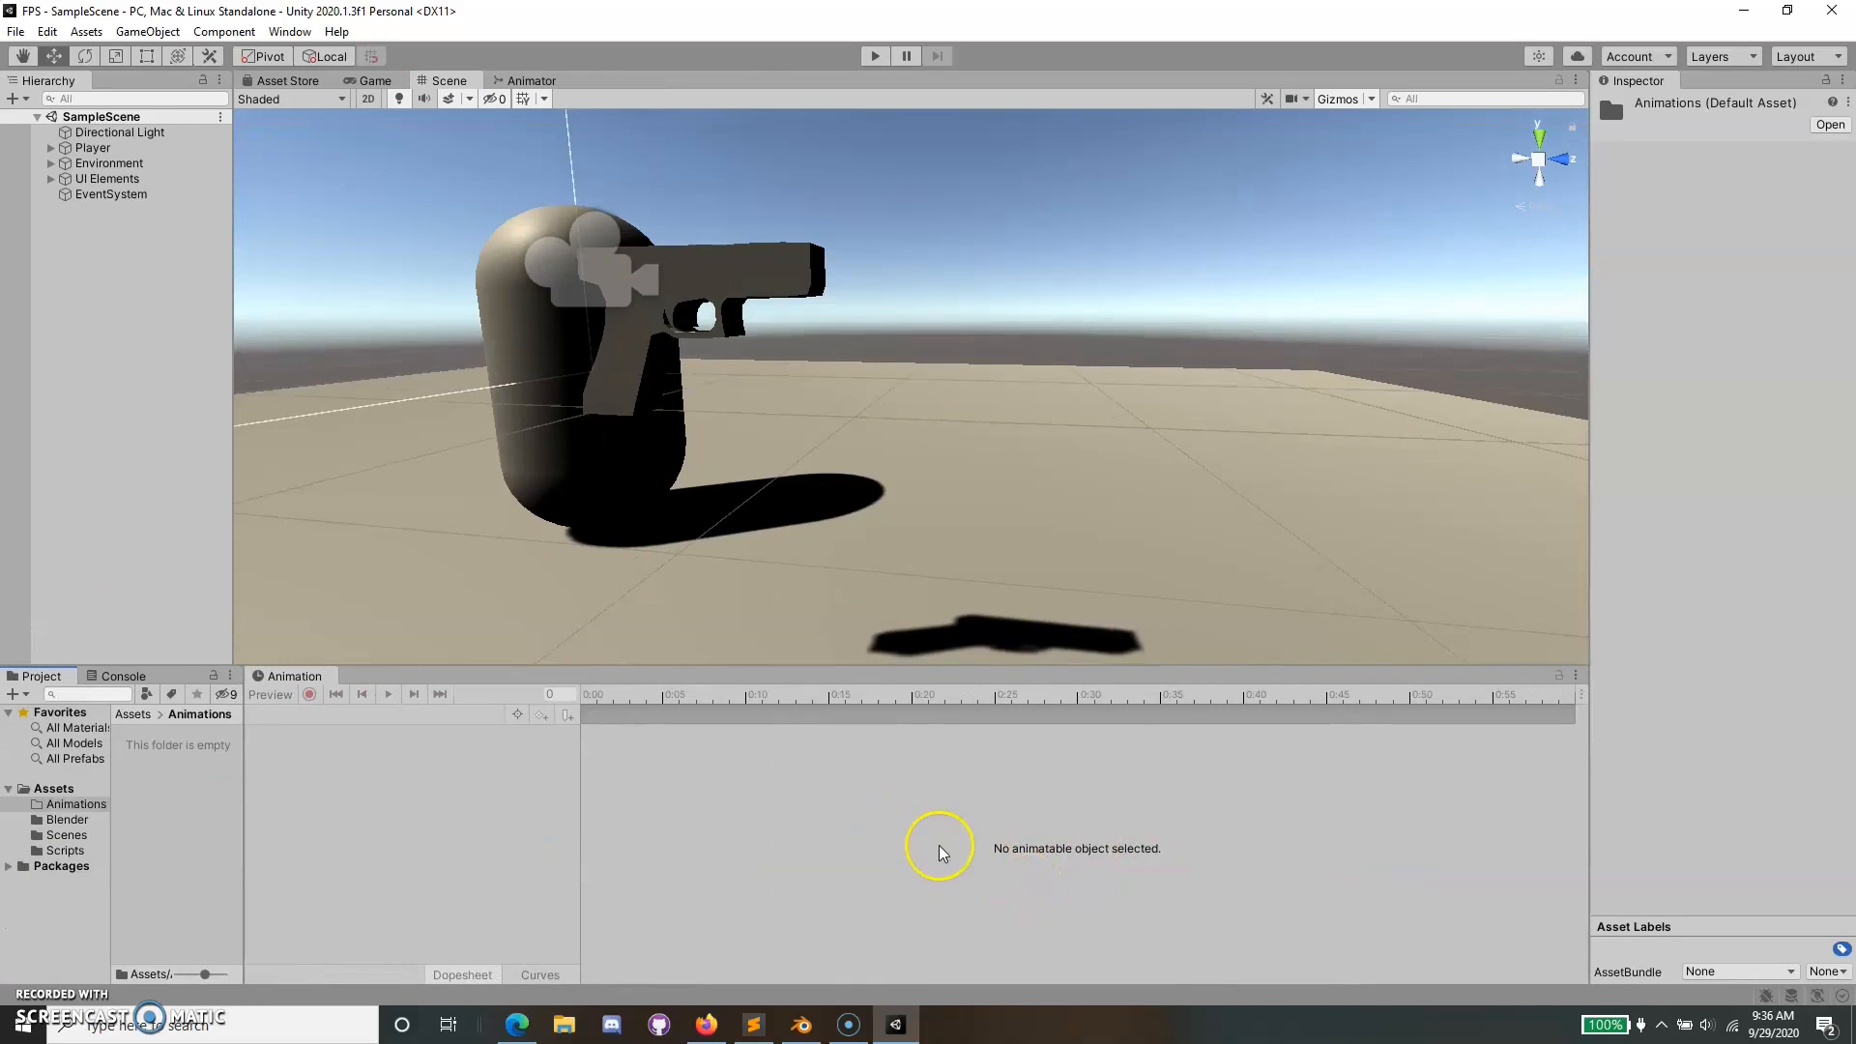
Create an animation clip named Shooting in the Animations folder for PistolGununityProject under the Player's Camera.
{"action": "left_click", "coordinate": [35, 146]}
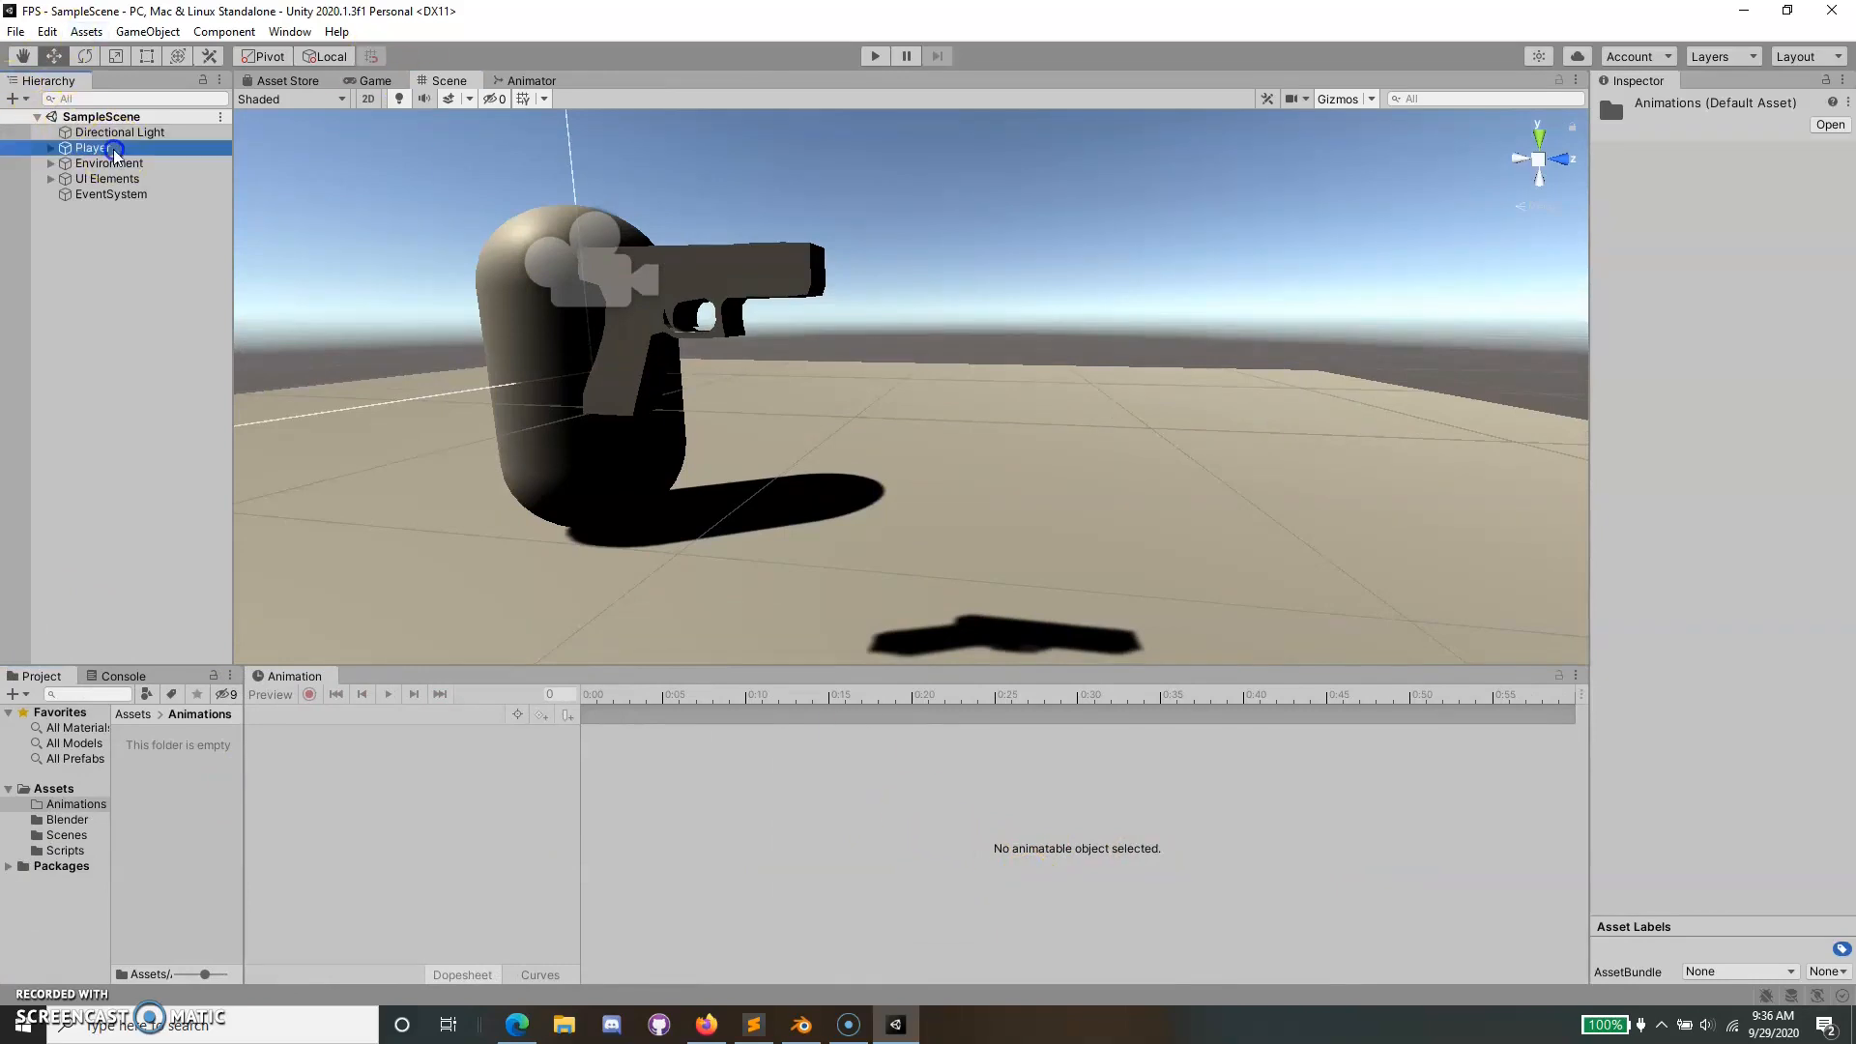
{"action": "left_click", "coordinate": [50, 147]}
{"action": "left_click", "coordinate": [65, 178]}
{"action": "left_click", "coordinate": [106, 191]}
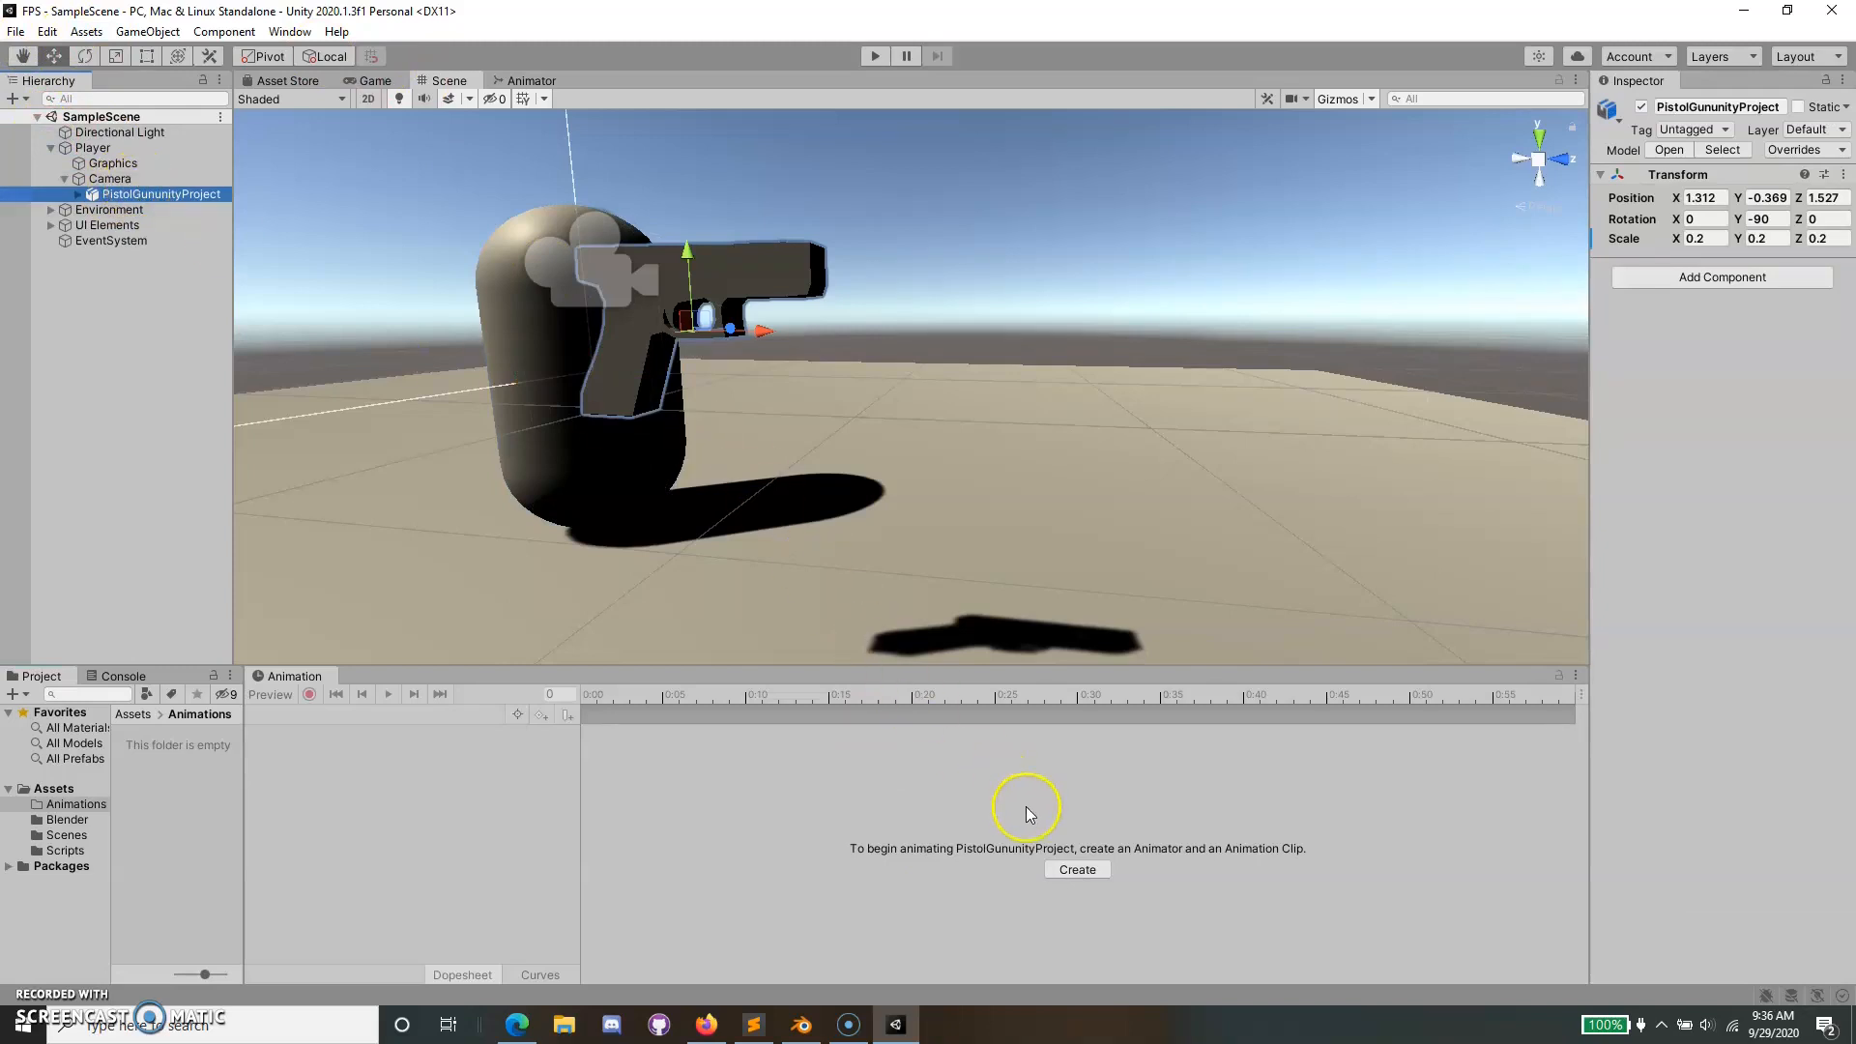
{"action": "left_click", "coordinate": [1084, 874]}
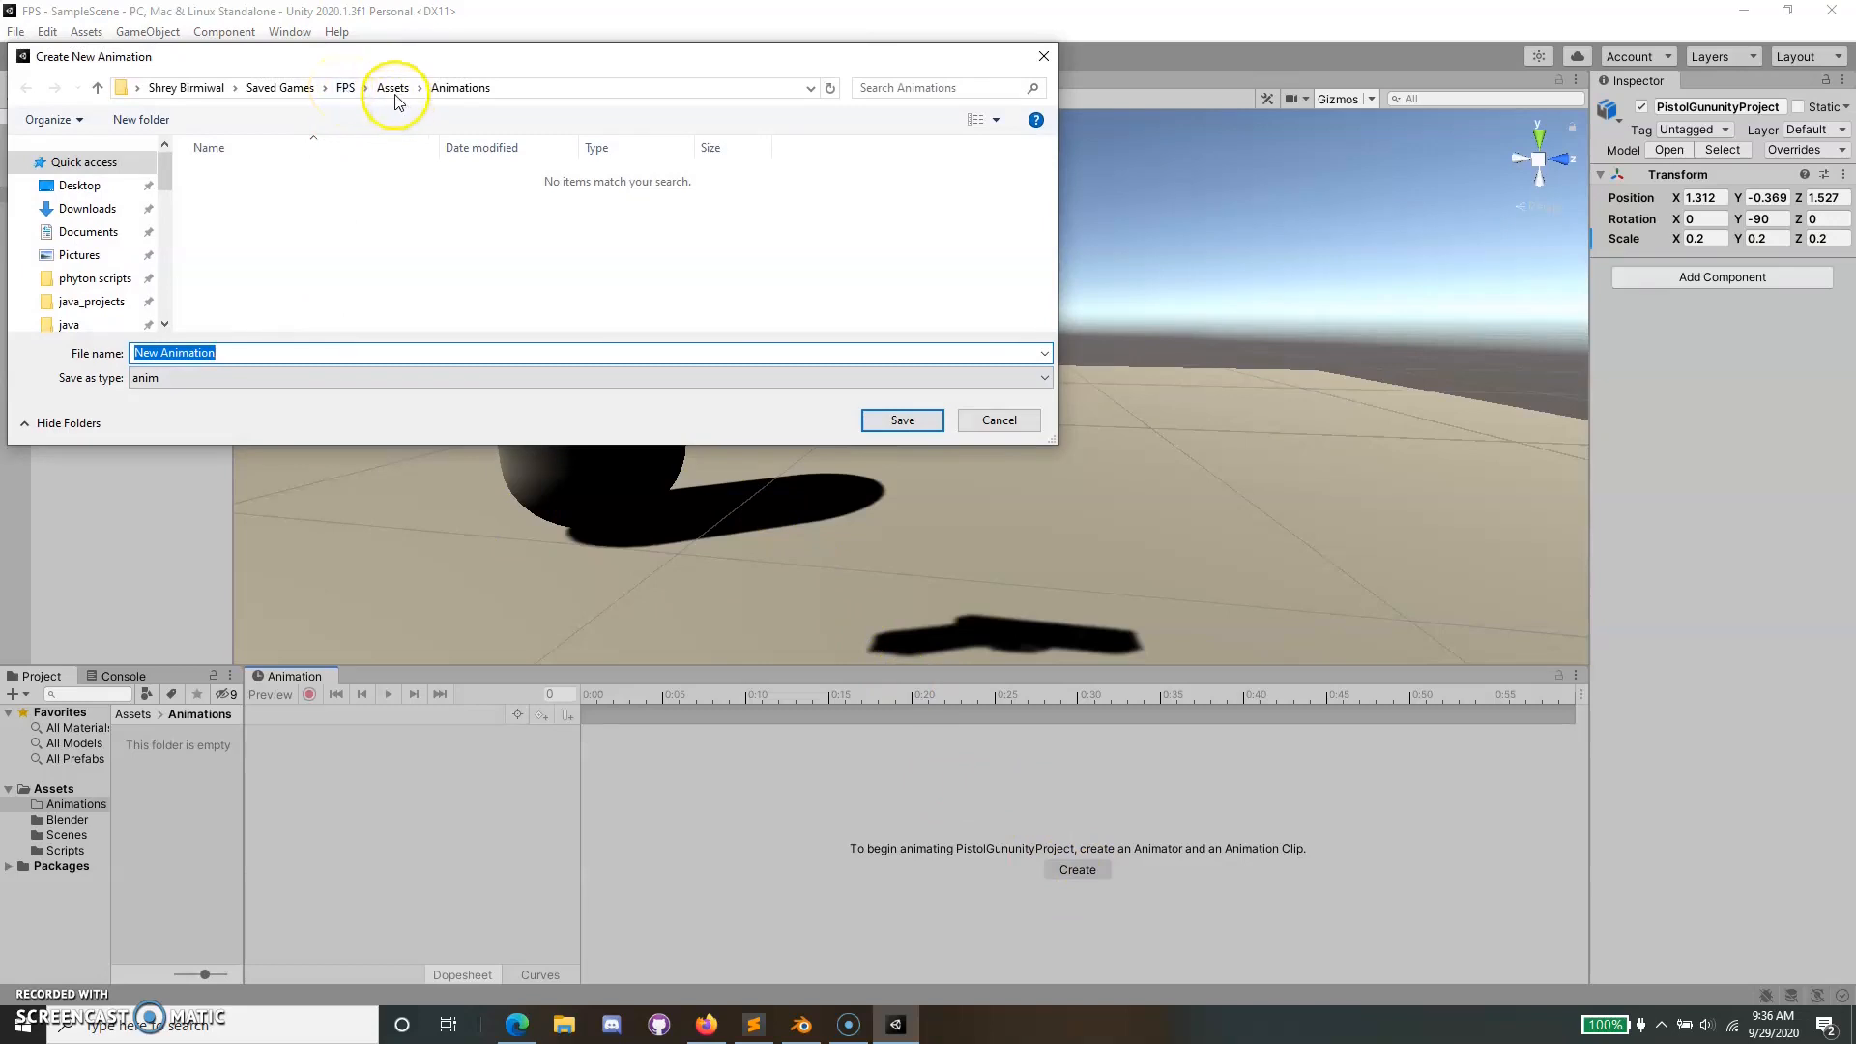
{"action": "left_click", "coordinate": [399, 353]}
{"action": "key", "text": "BackSpace"}
{"action": "key", "text": "BackSpace"}
{"action": "key", "text": "BackSpace"}
{"action": "key", "text": "BackSpace"}
{"action": "key", "text": "BackSpace"}
{"action": "key", "text": "BackSpace"}
{"action": "key", "text": "BackSpace"}
{"action": "key", "text": "BackSpace"}
{"action": "key", "text": "BackSpace"}
{"action": "key", "text": "BackSpace"}
{"action": "key", "text": "BackSpace"}
{"action": "key", "text": "BackSpace"}
{"action": "key", "text": "BackSpace"}
{"action": "type", "text": "Shooting"}
{"action": "left_click", "coordinate": [898, 425]}
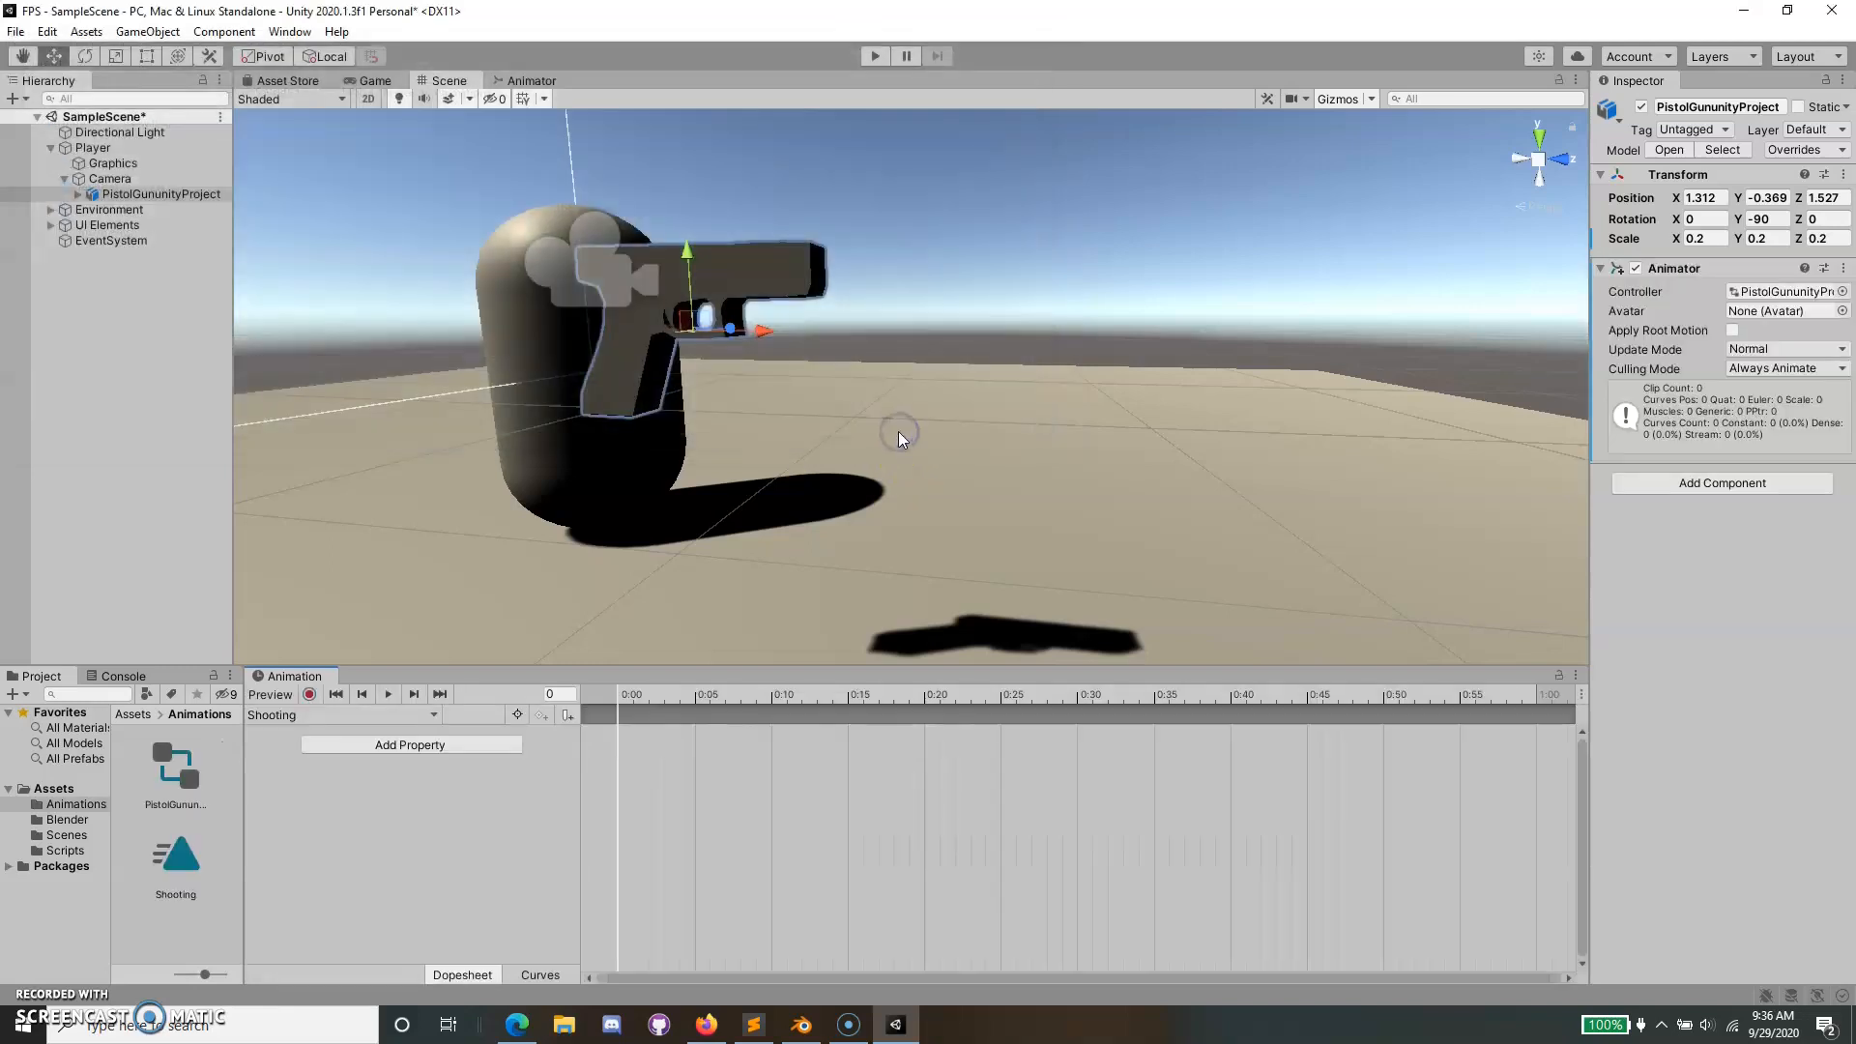
Narrow the property list beside the Shooting timeline and start keyframe recording for the clip.
{"action": "scroll", "coordinate": [748, 797], "scroll_direction": "down", "scroll_amount": 10}
{"action": "scroll", "coordinate": [744, 804], "scroll_direction": "up", "scroll_amount": 14}
{"action": "scroll", "coordinate": [744, 802], "scroll_direction": "down", "scroll_amount": 4}
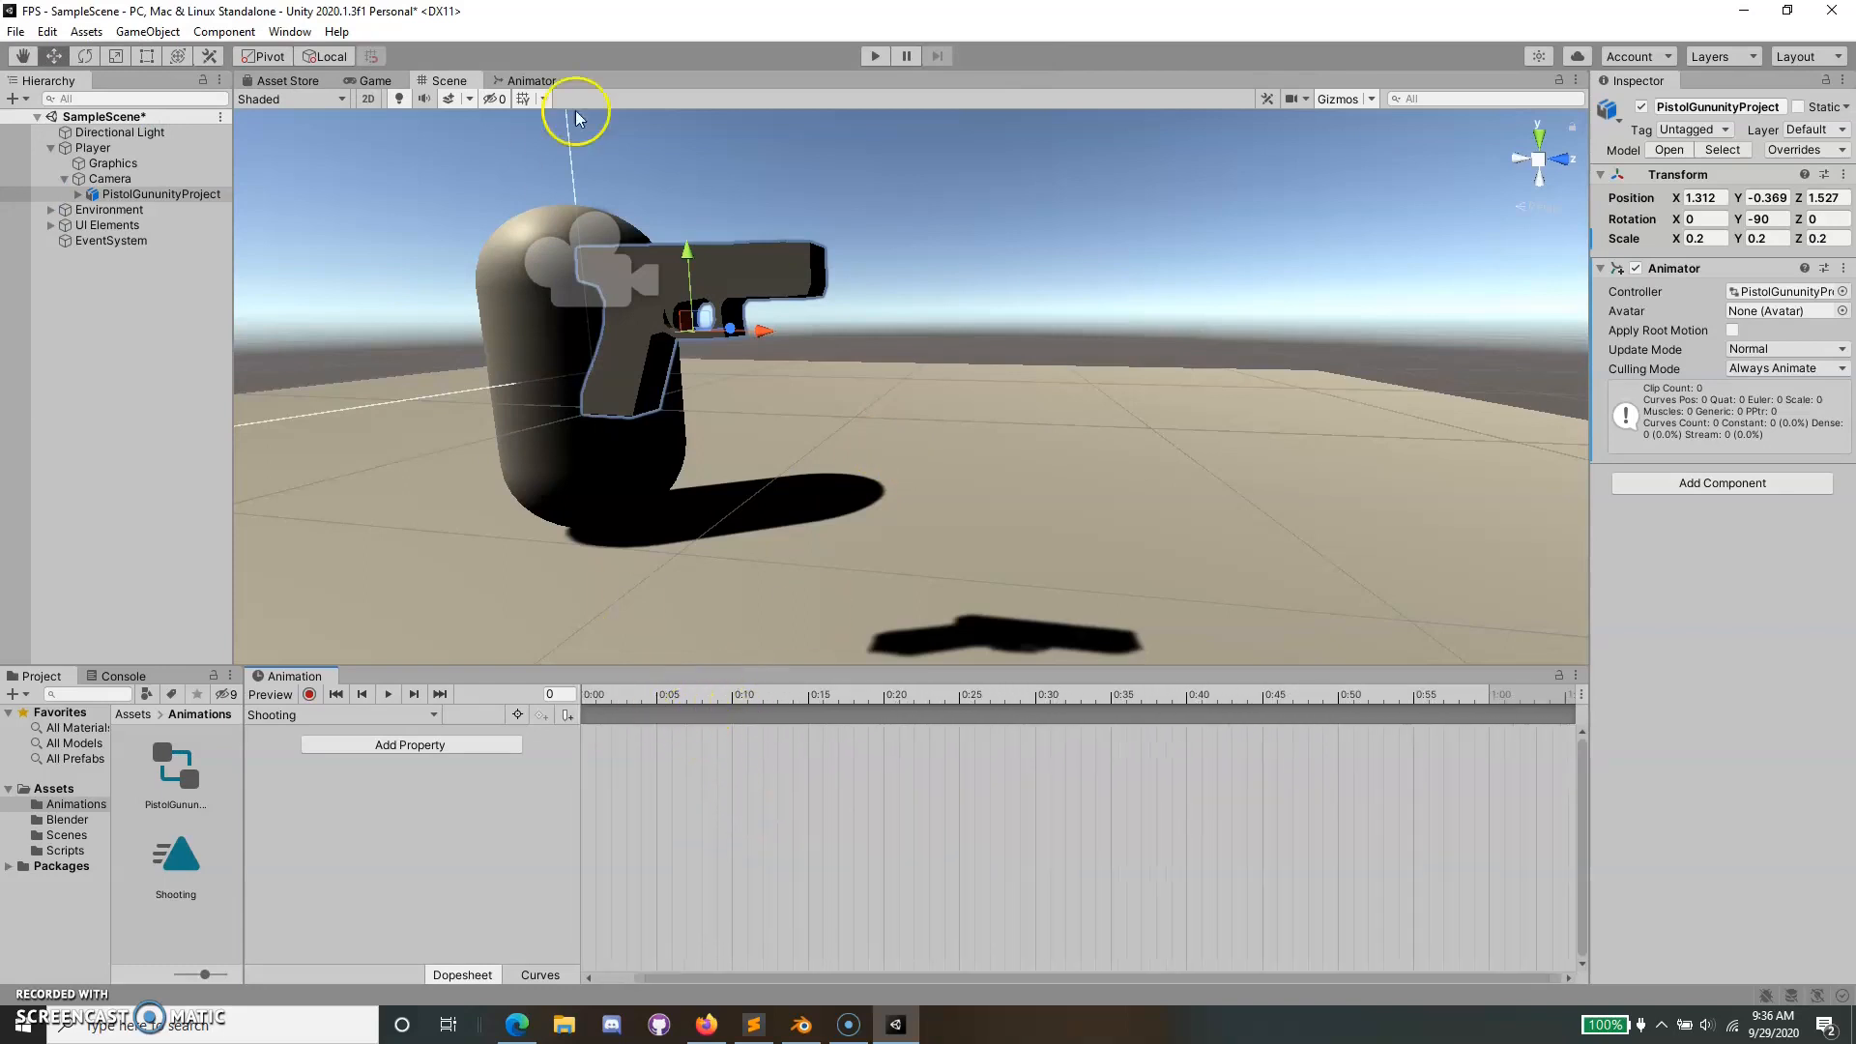
{"action": "left_click_drag", "start_coordinate": [676, 310], "coordinate": [946, 412], "text": "alt"}
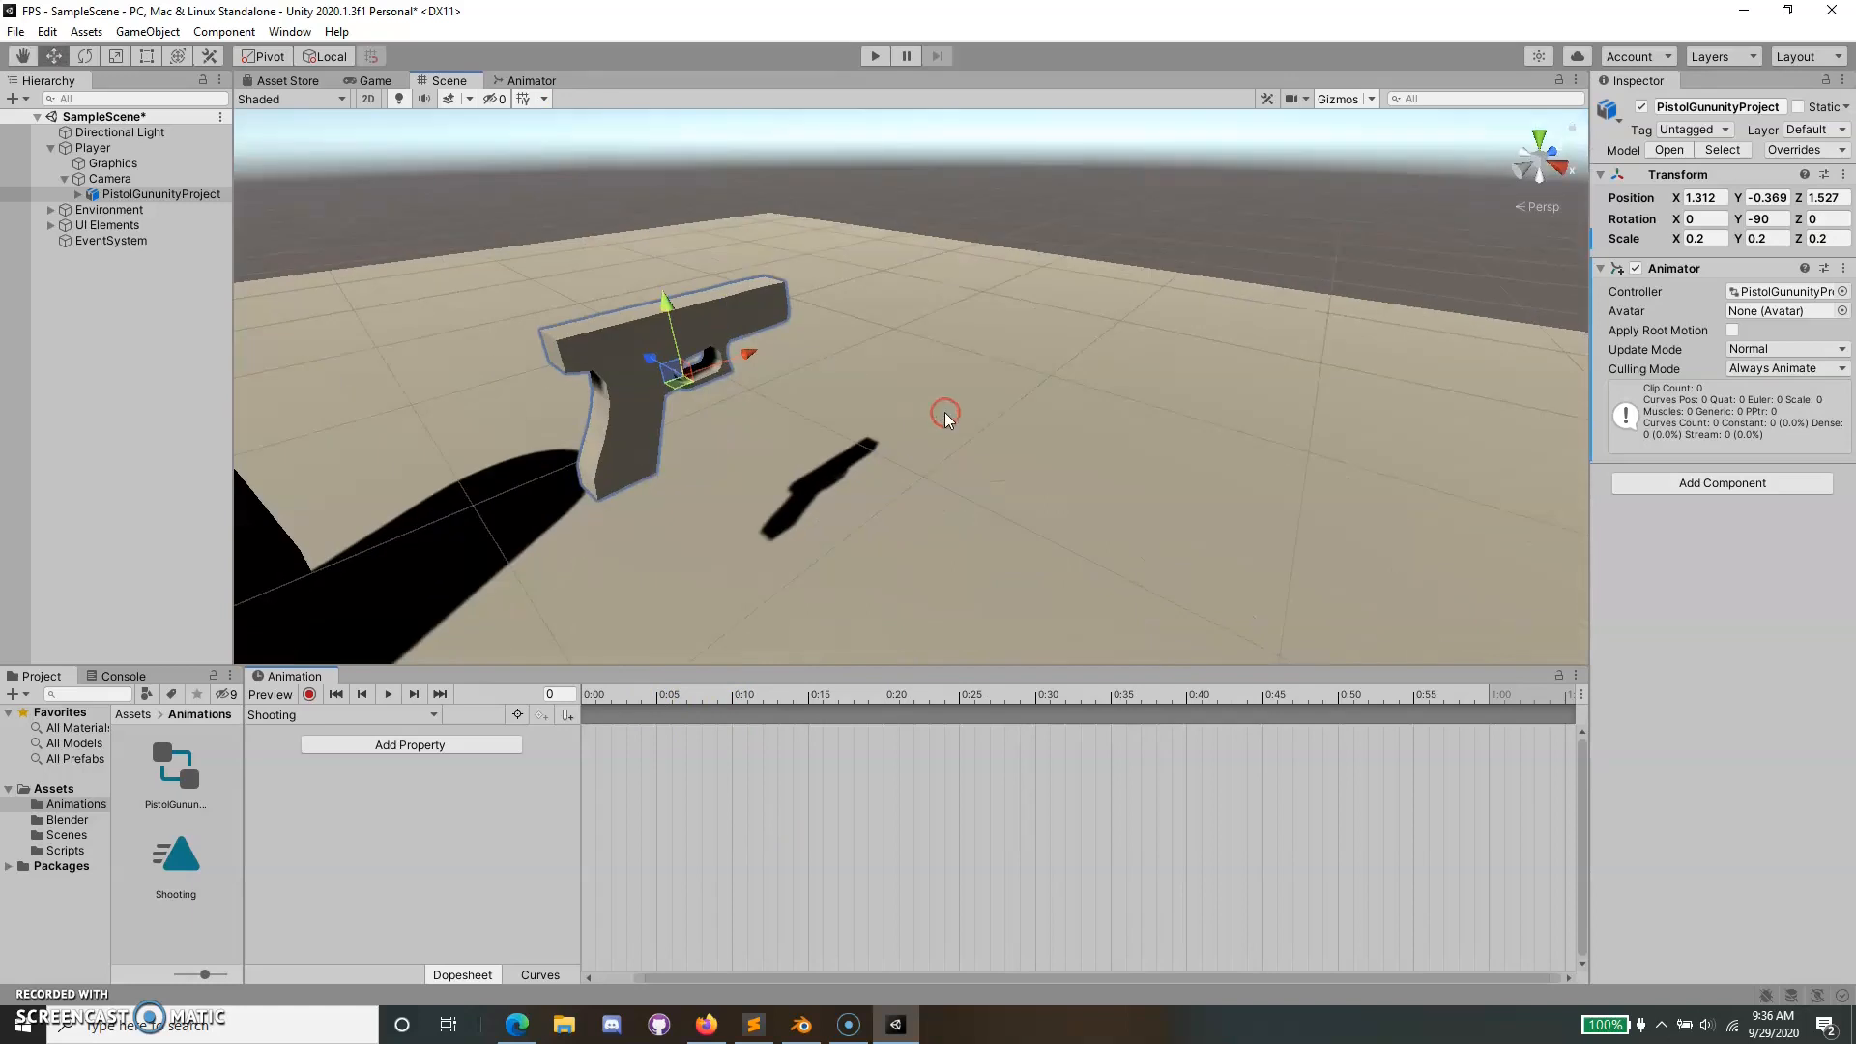
{"action": "left_click", "coordinate": [577, 801]}
{"action": "left_click_drag", "start_coordinate": [579, 795], "coordinate": [477, 789]}
{"action": "left_click", "coordinate": [549, 696]}
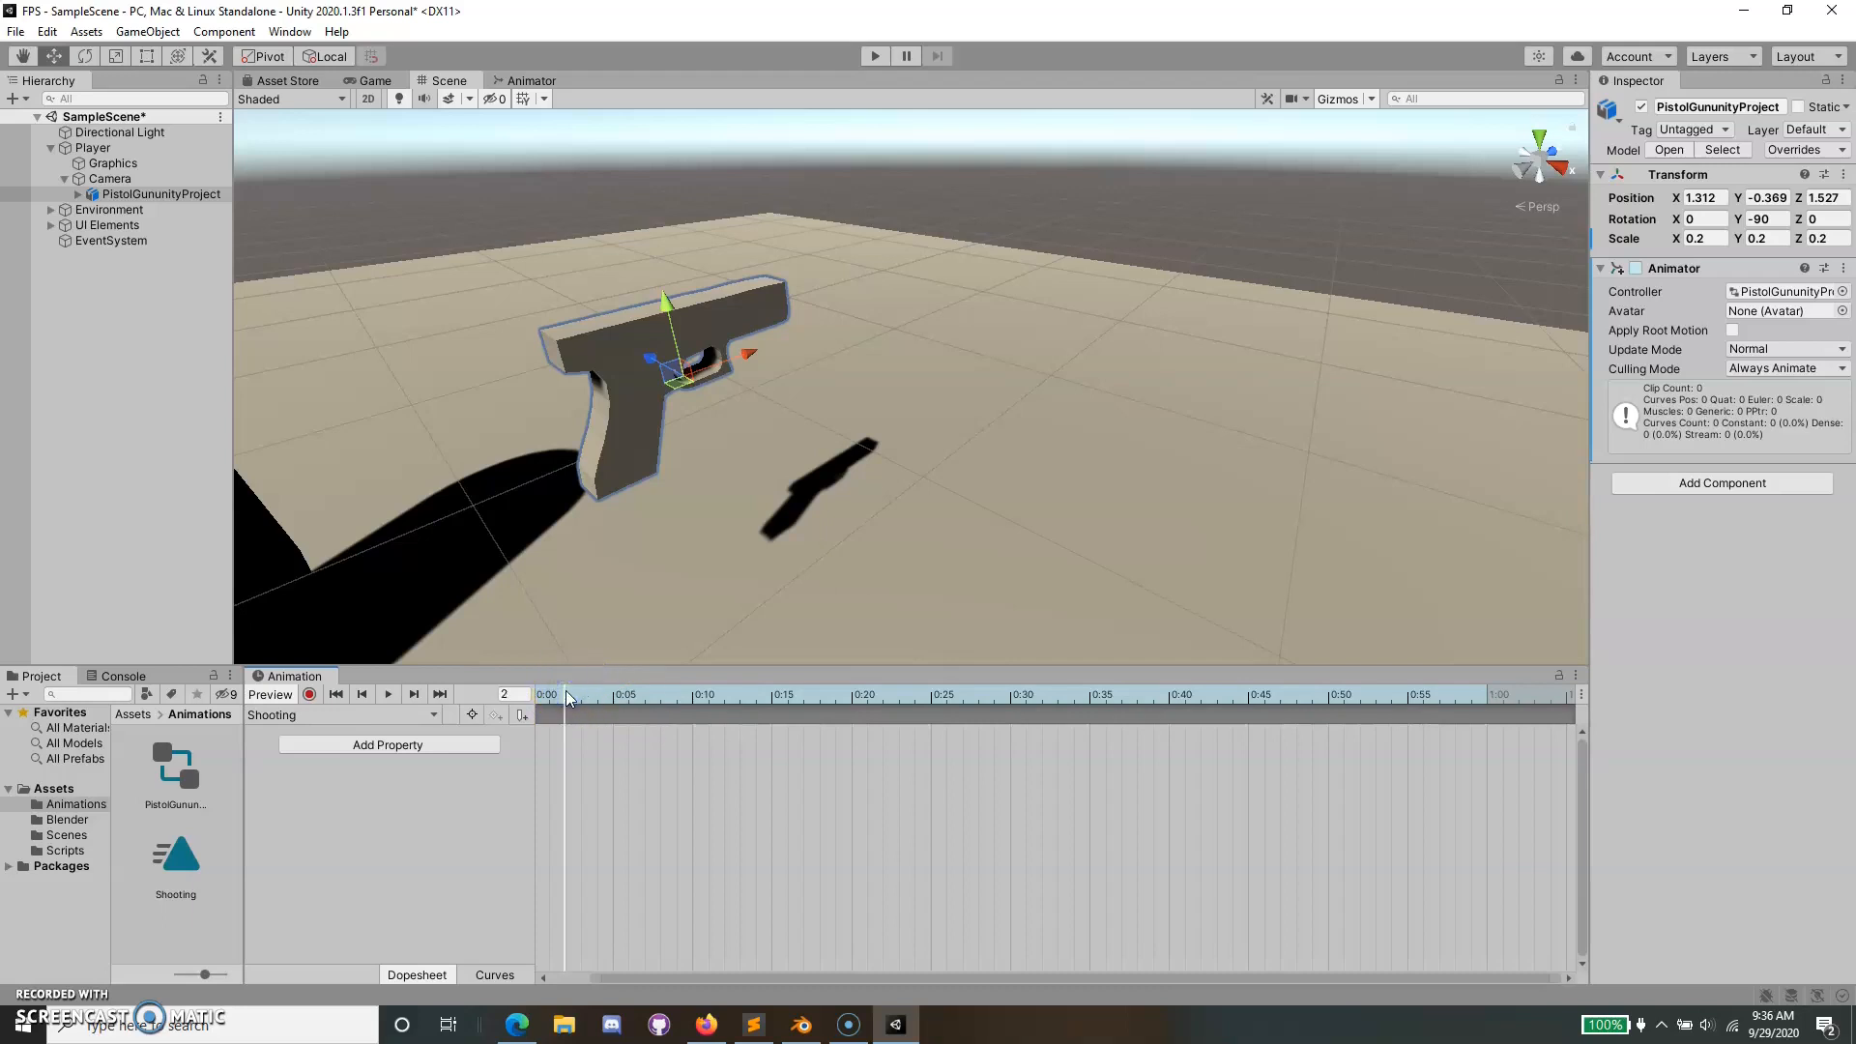
{"action": "right_click_drag", "start_coordinate": [394, 118], "coordinate": [587, 227]}
{"action": "middle_click_drag", "start_coordinate": [586, 228], "coordinate": [861, 215]}
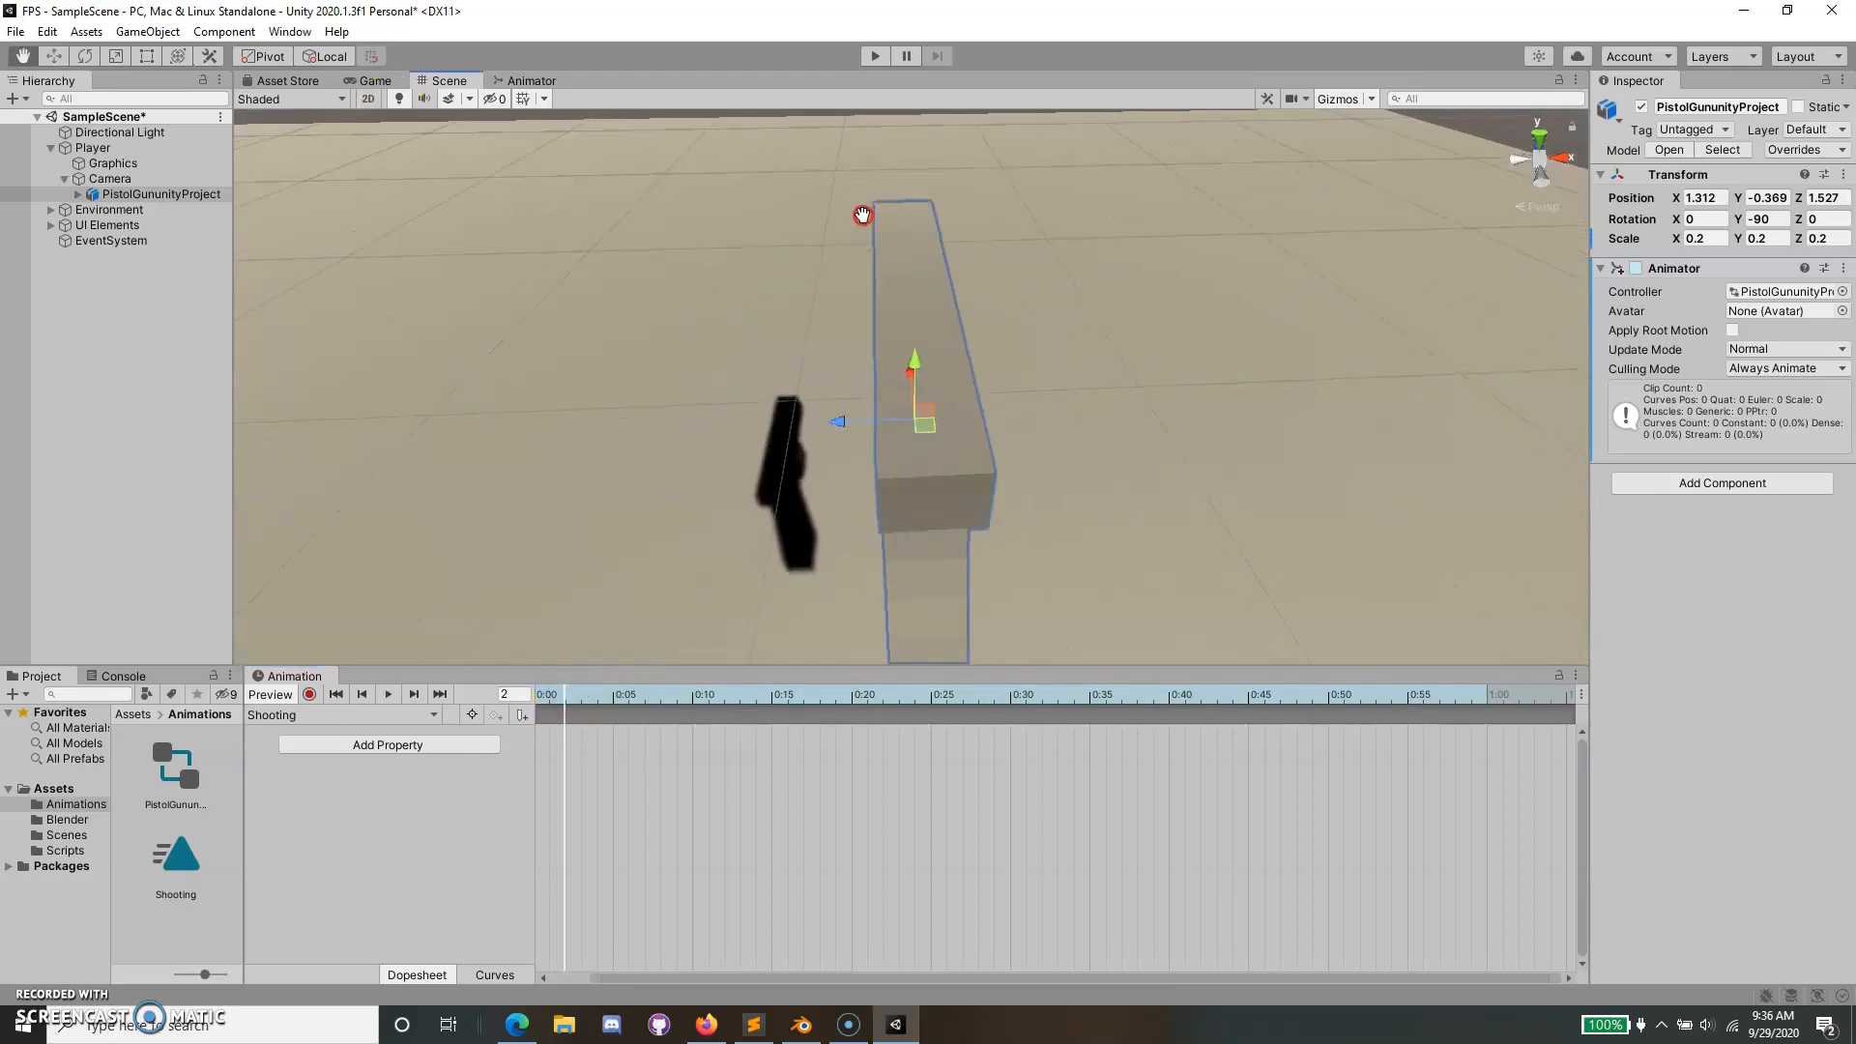
{"action": "scroll", "coordinate": [863, 215], "scroll_direction": "down", "scroll_amount": 5}
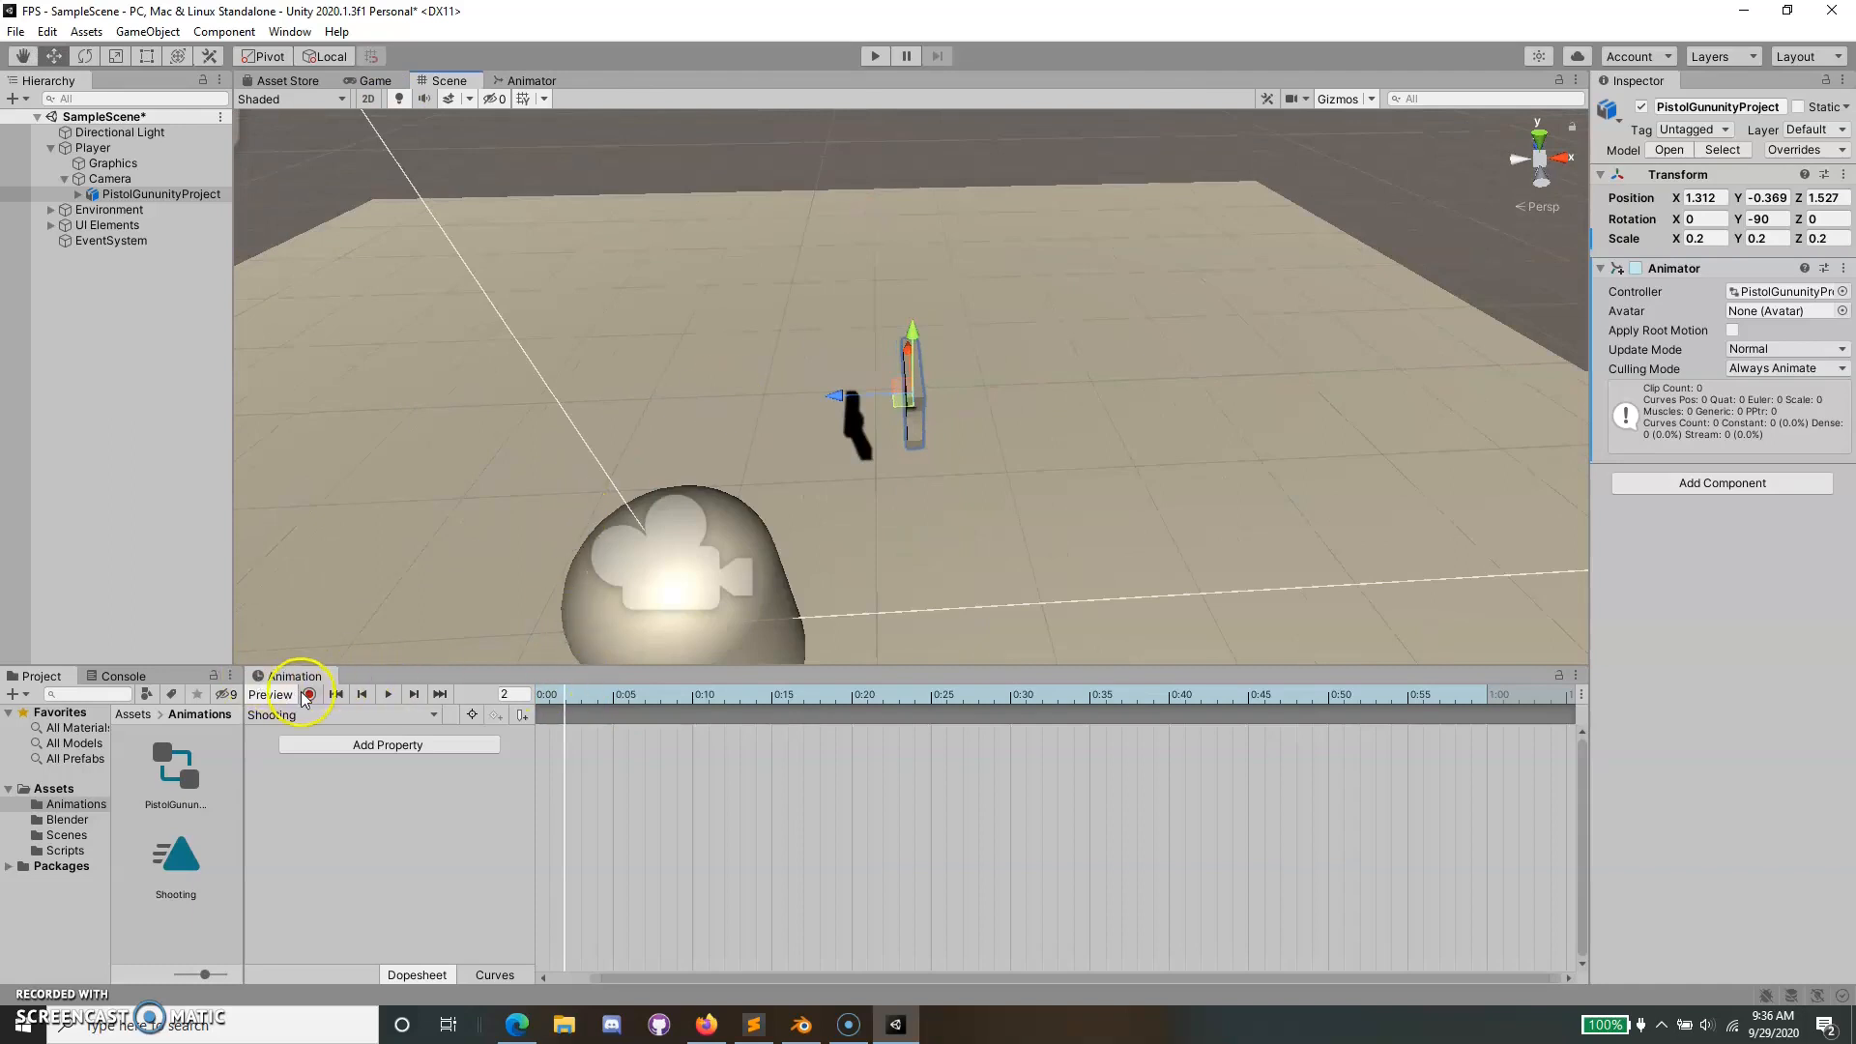
{"action": "left_click", "coordinate": [309, 695]}
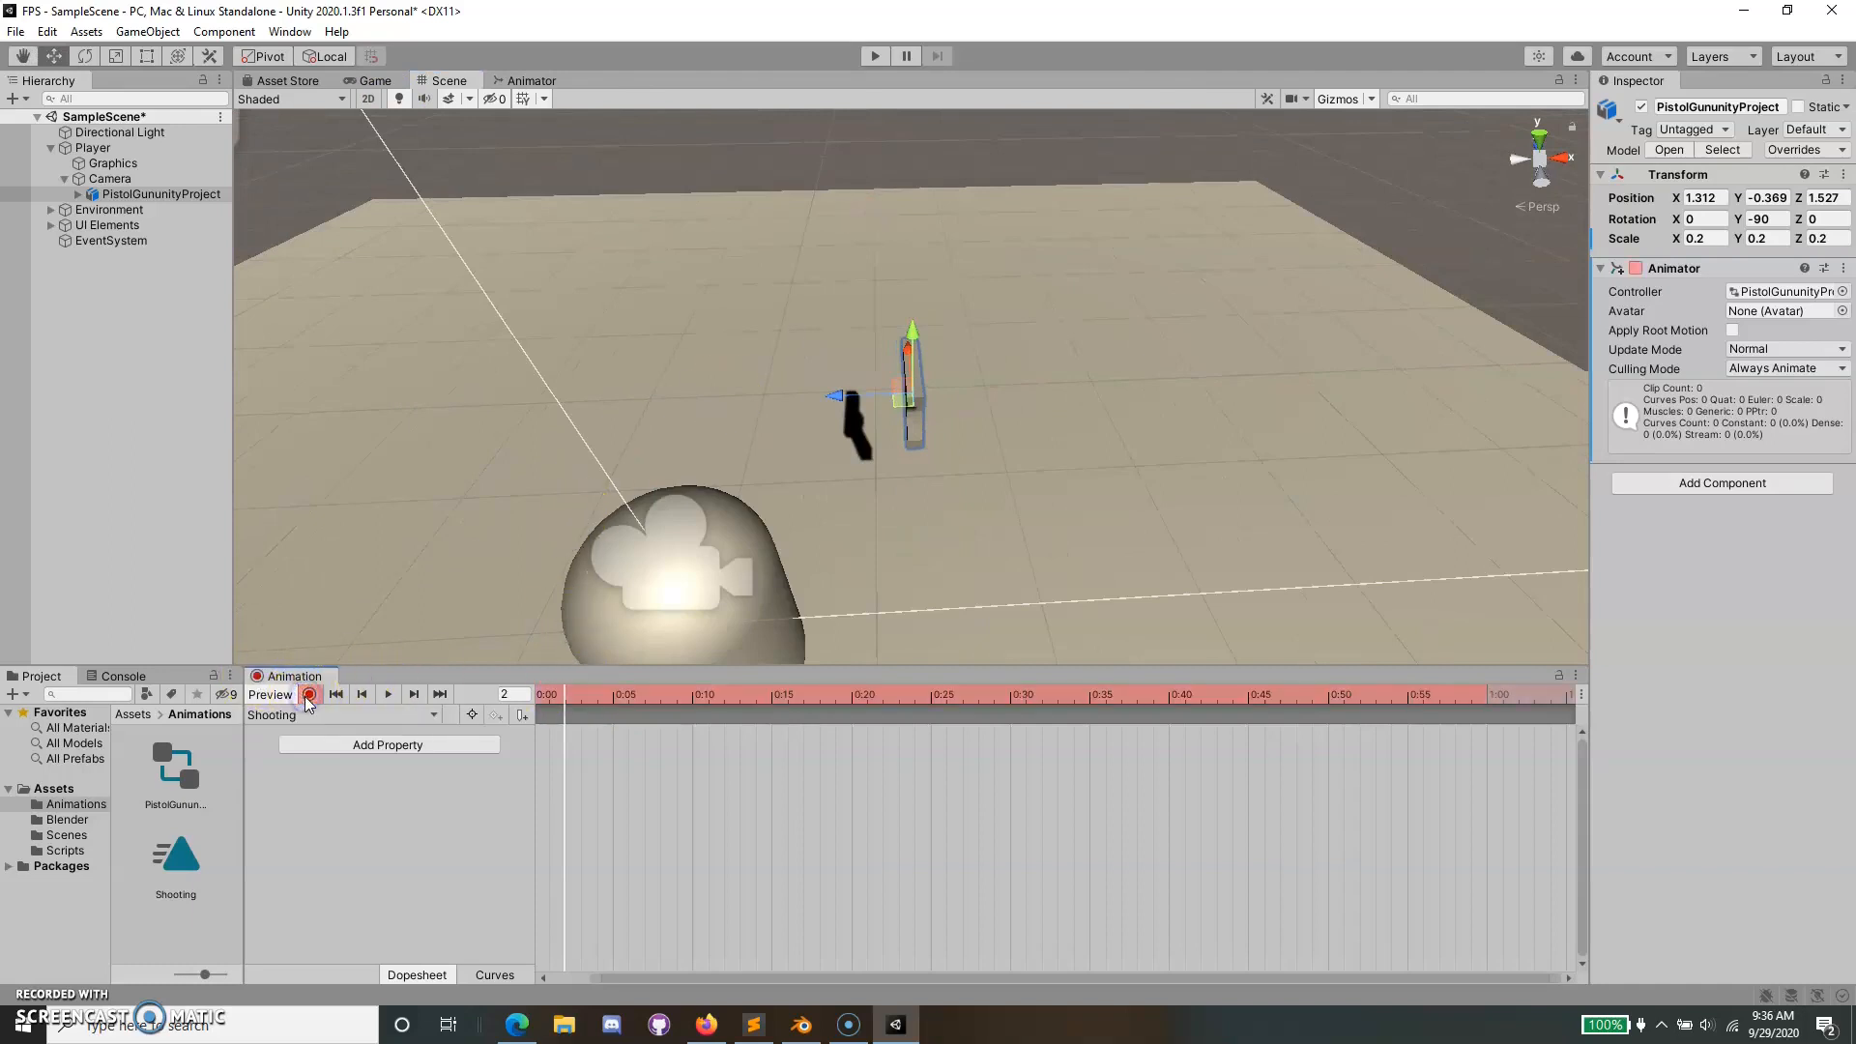
Record a rotation keyframe at frame 5 that tilts the pistol upward to about 6 degrees on Z.
{"action": "left_click", "coordinate": [642, 694]}
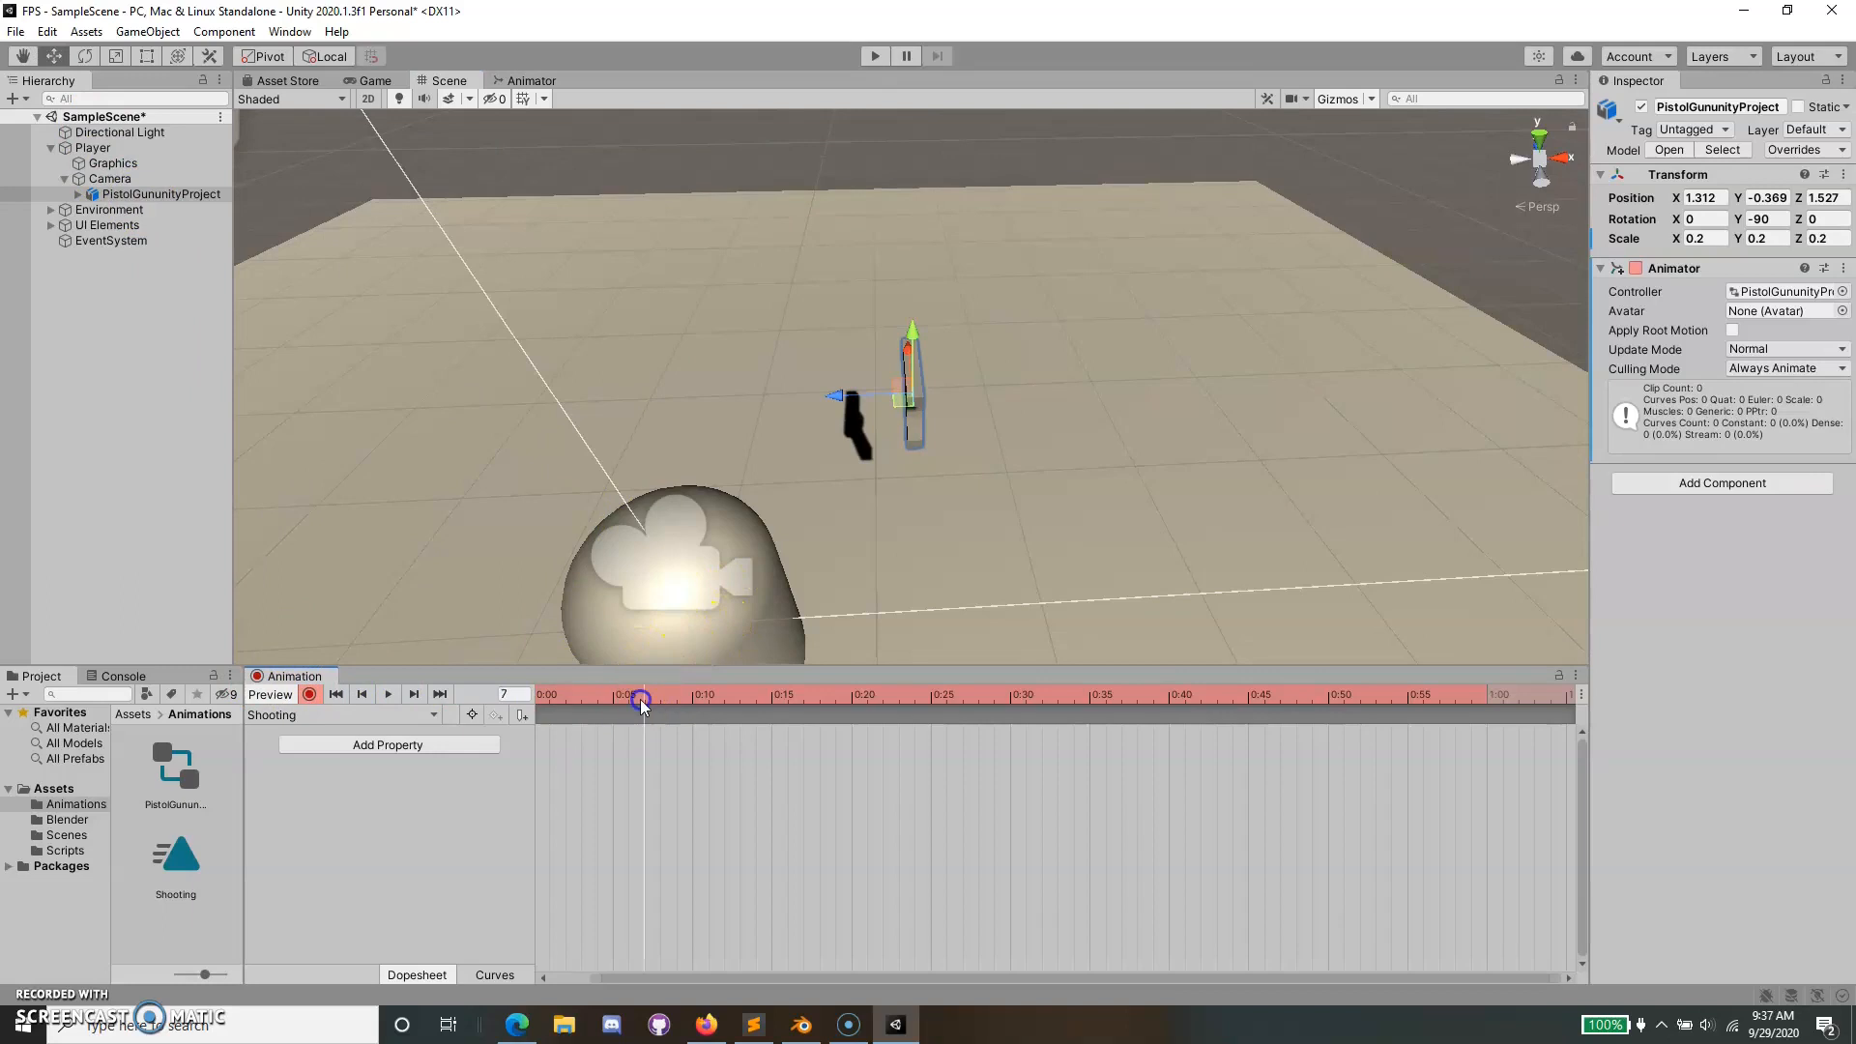
{"action": "left_click", "coordinate": [1009, 692]}
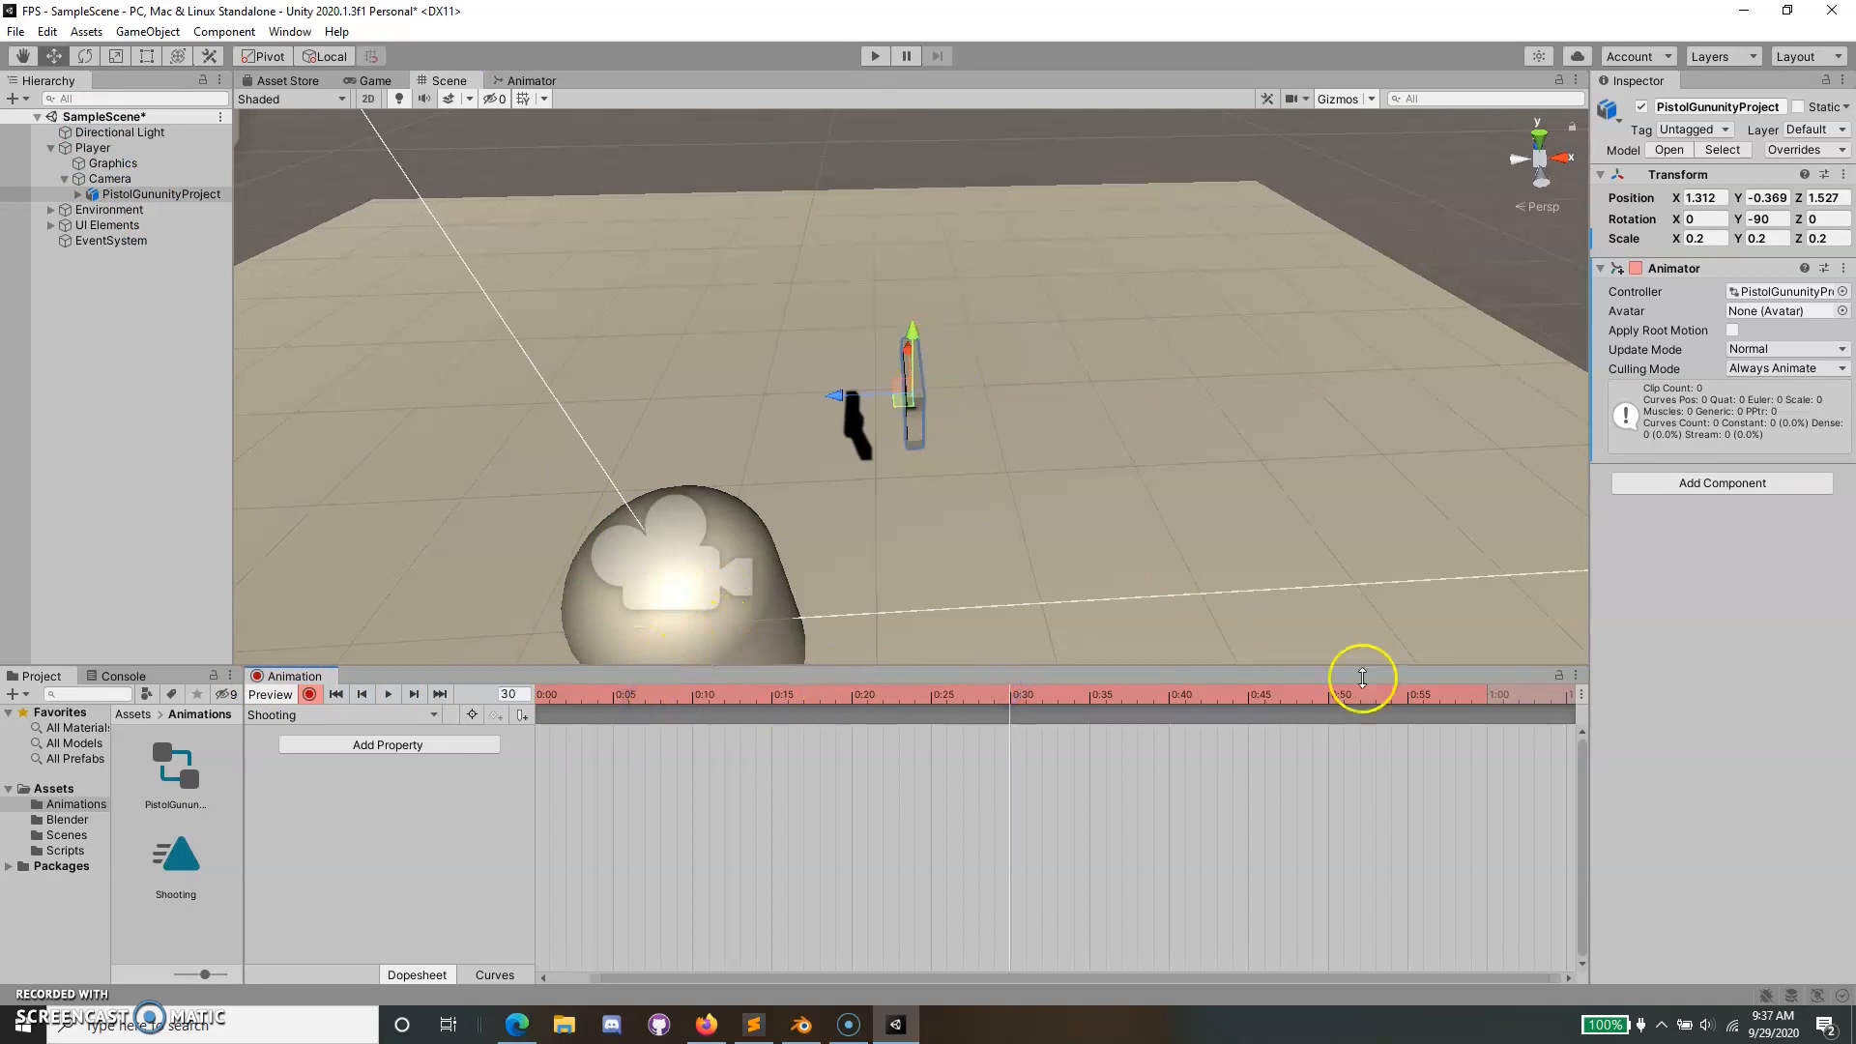
{"action": "left_click", "coordinate": [1391, 696]}
{"action": "left_click_drag", "start_coordinate": [609, 694], "coordinate": [619, 696]}
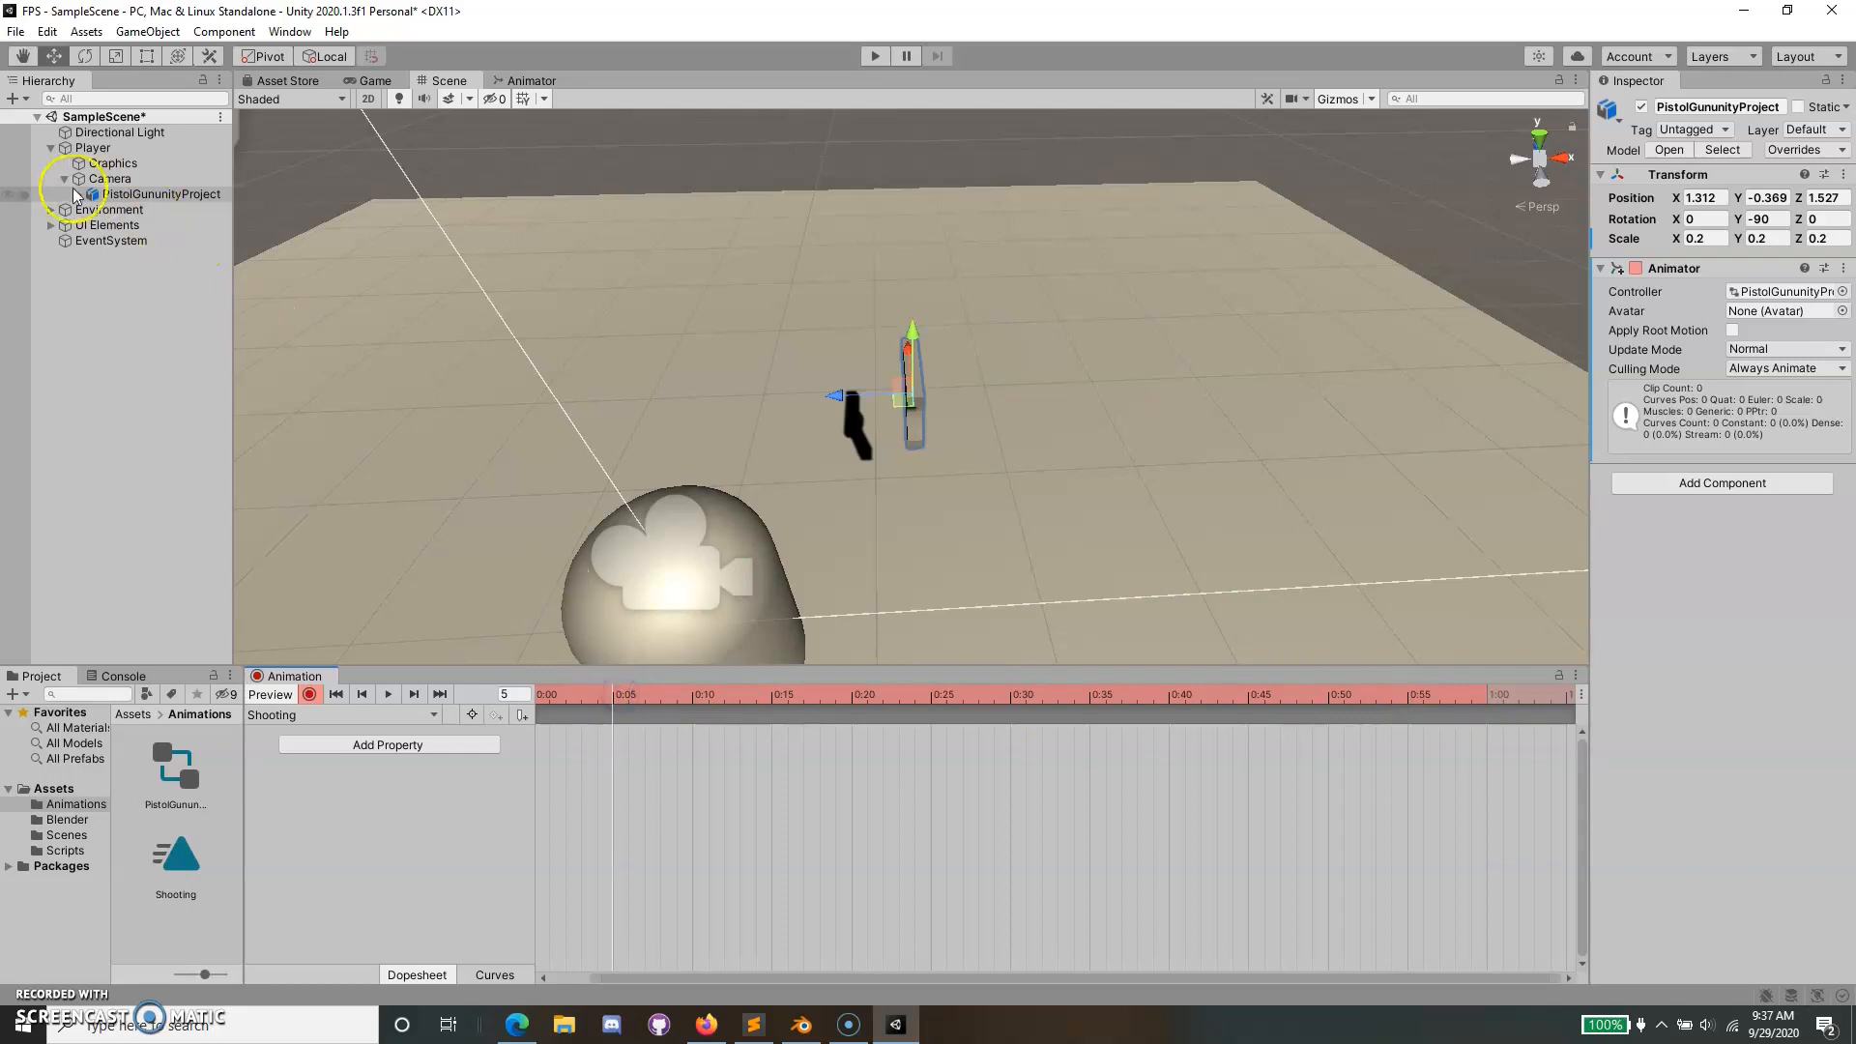
{"action": "key", "text": "e"}
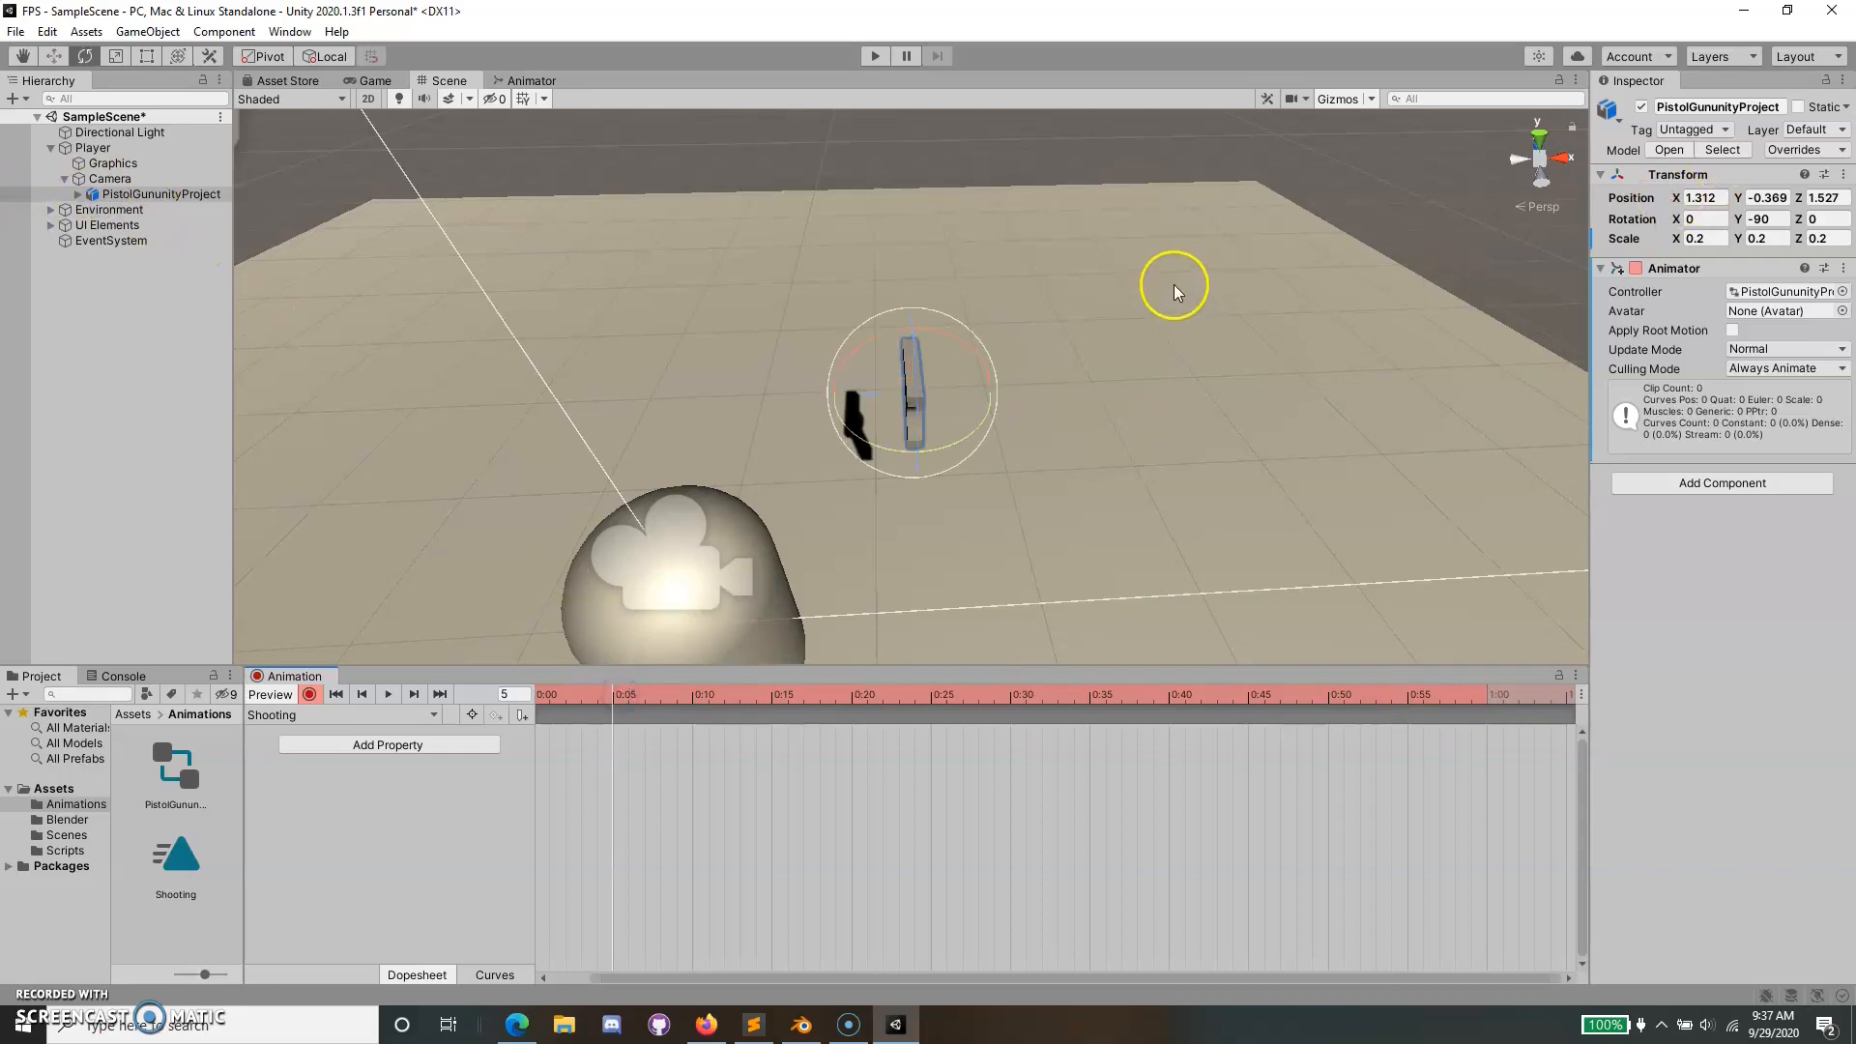
{"action": "left_click", "coordinate": [62, 55]}
{"action": "left_click", "coordinate": [85, 55]}
{"action": "left_click_drag", "start_coordinate": [913, 363], "coordinate": [913, 369]}
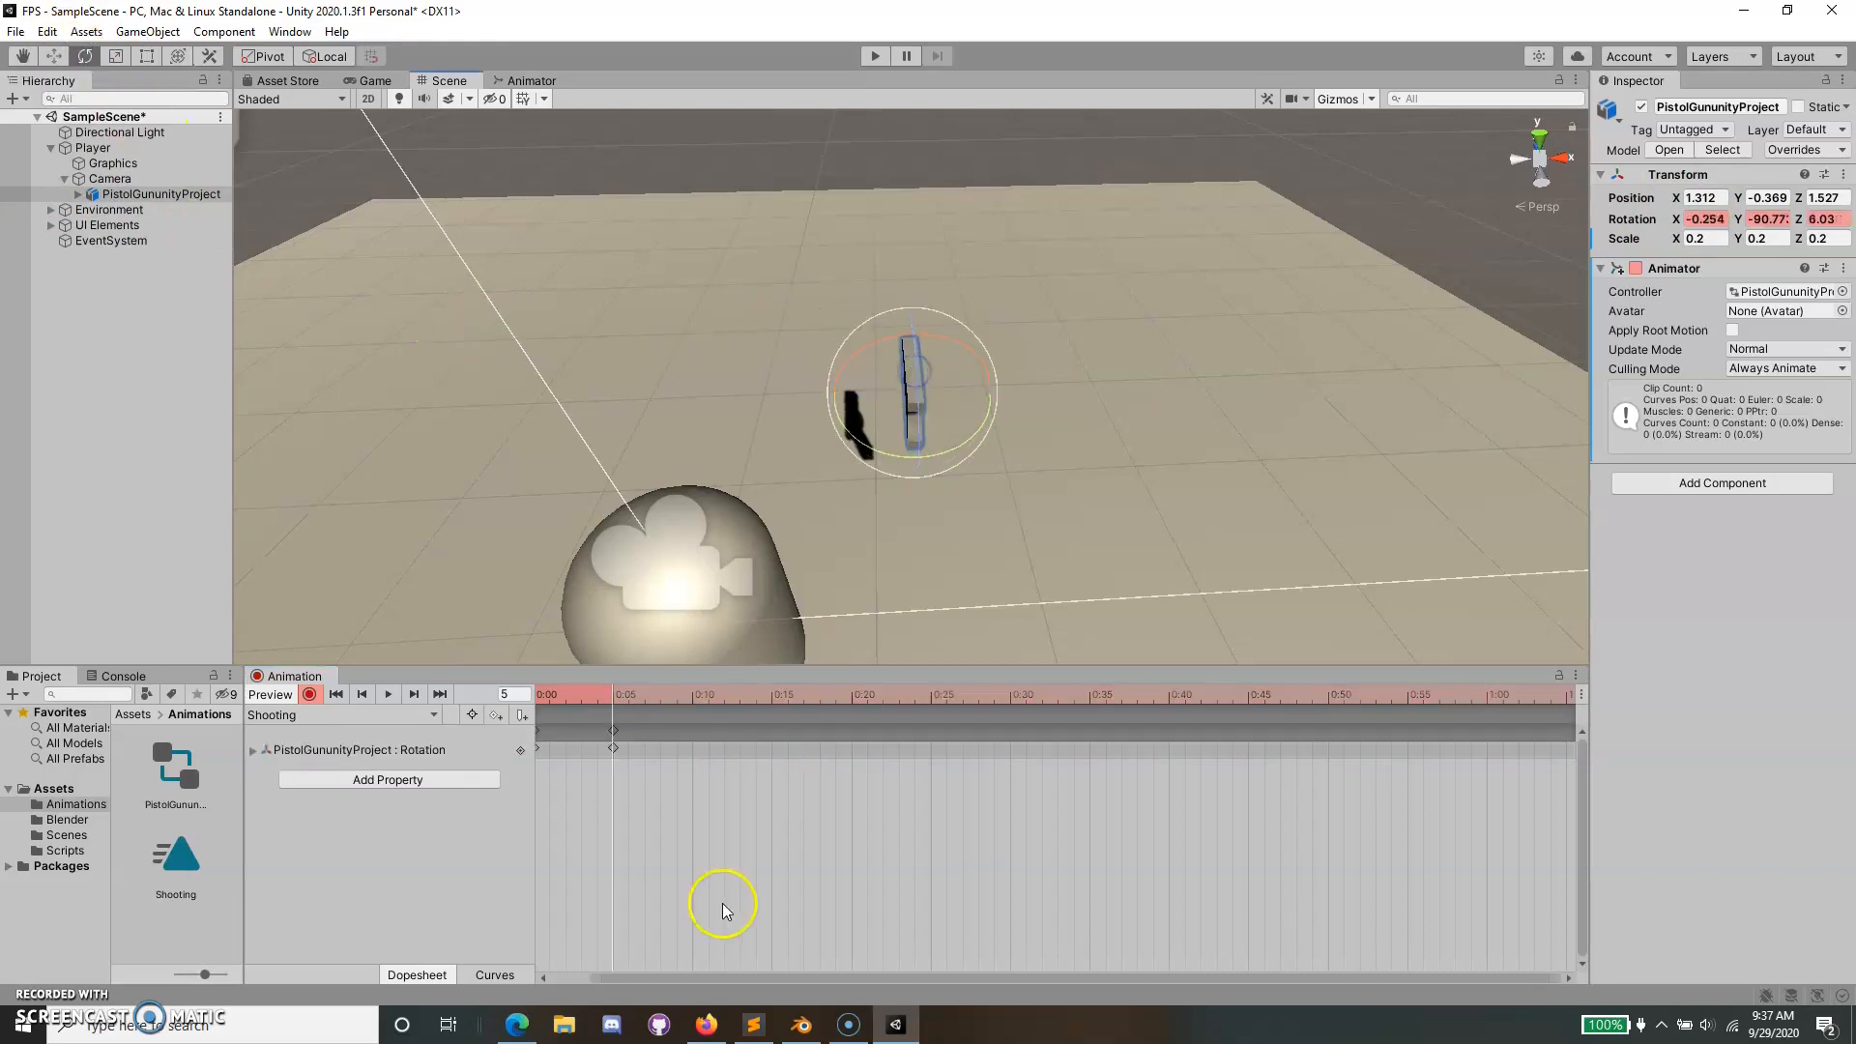
Key the pistol's Z rotation at about 25.4 degrees on frame 20, and raise it to Position Y about -0.291 on frame 31.
{"action": "left_click", "coordinate": [852, 705]}
{"action": "left_click_drag", "start_coordinate": [905, 404], "coordinate": [903, 443]}
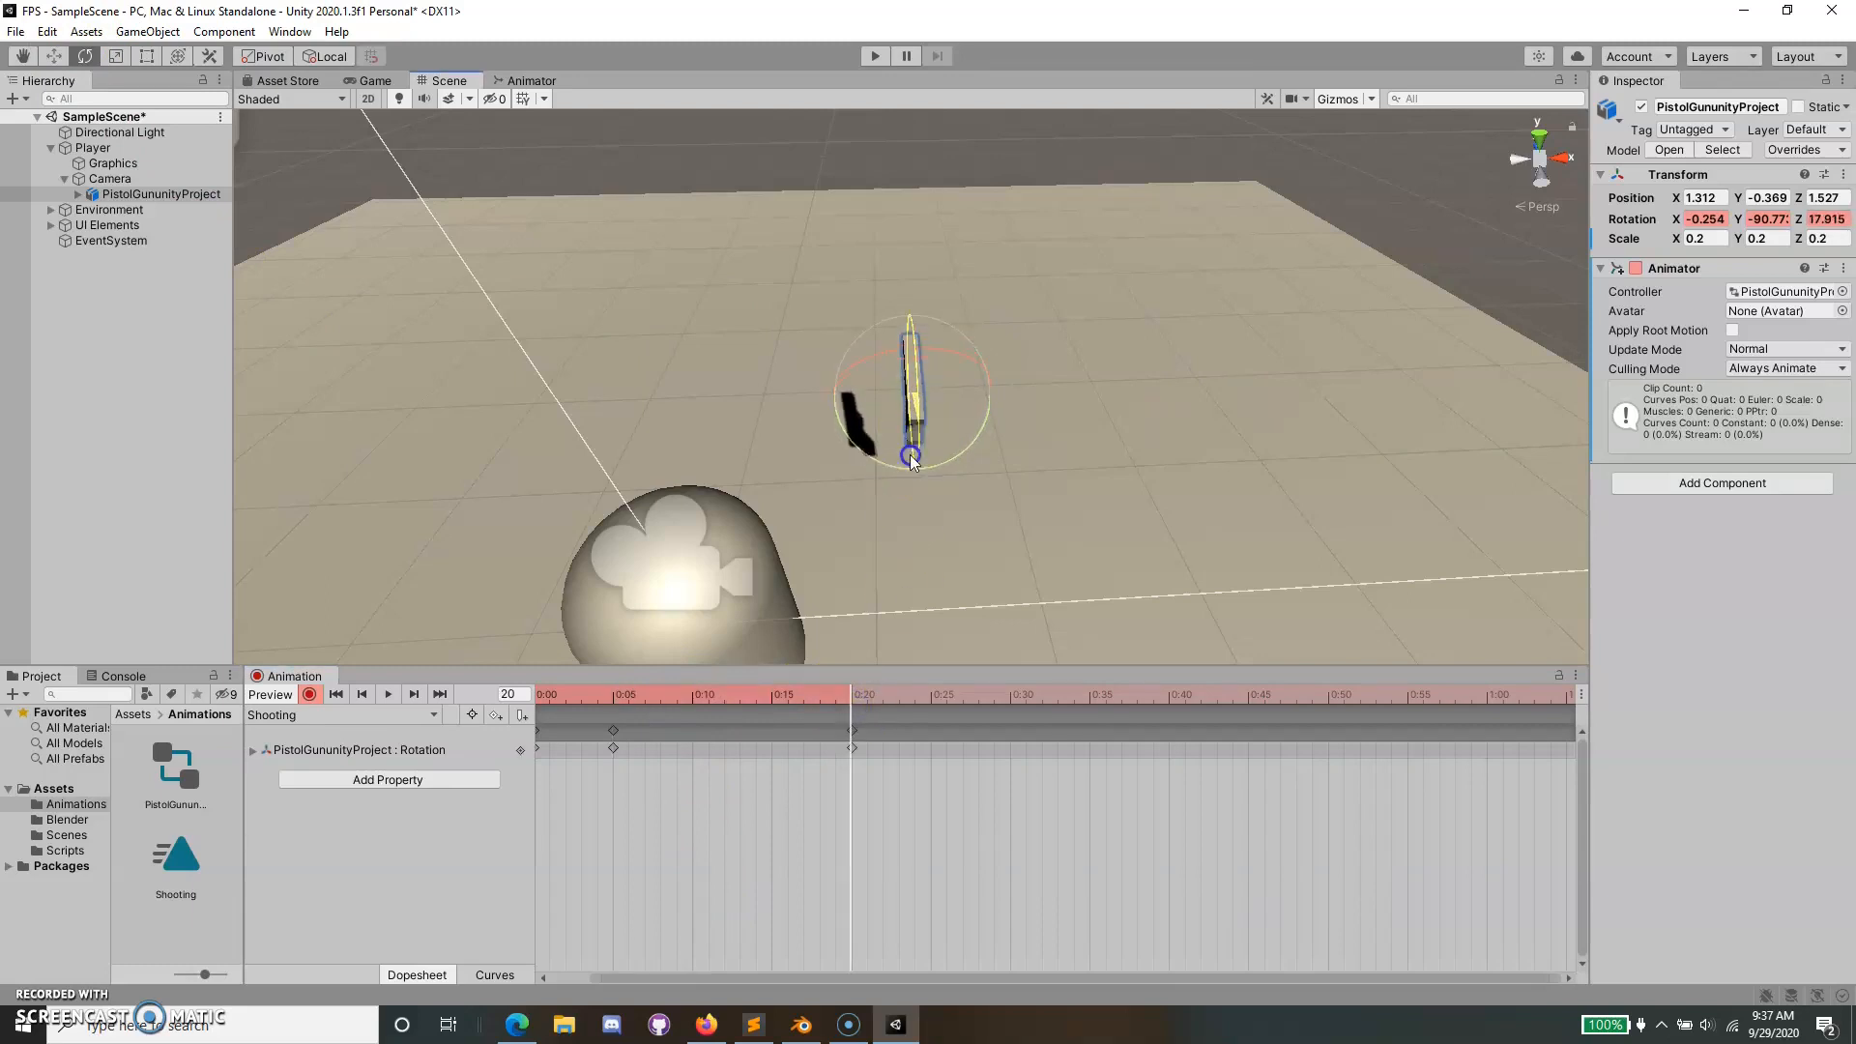
{"action": "left_click", "coordinate": [1027, 697]}
{"action": "scroll", "coordinate": [953, 431], "scroll_direction": "up", "scroll_amount": 7}
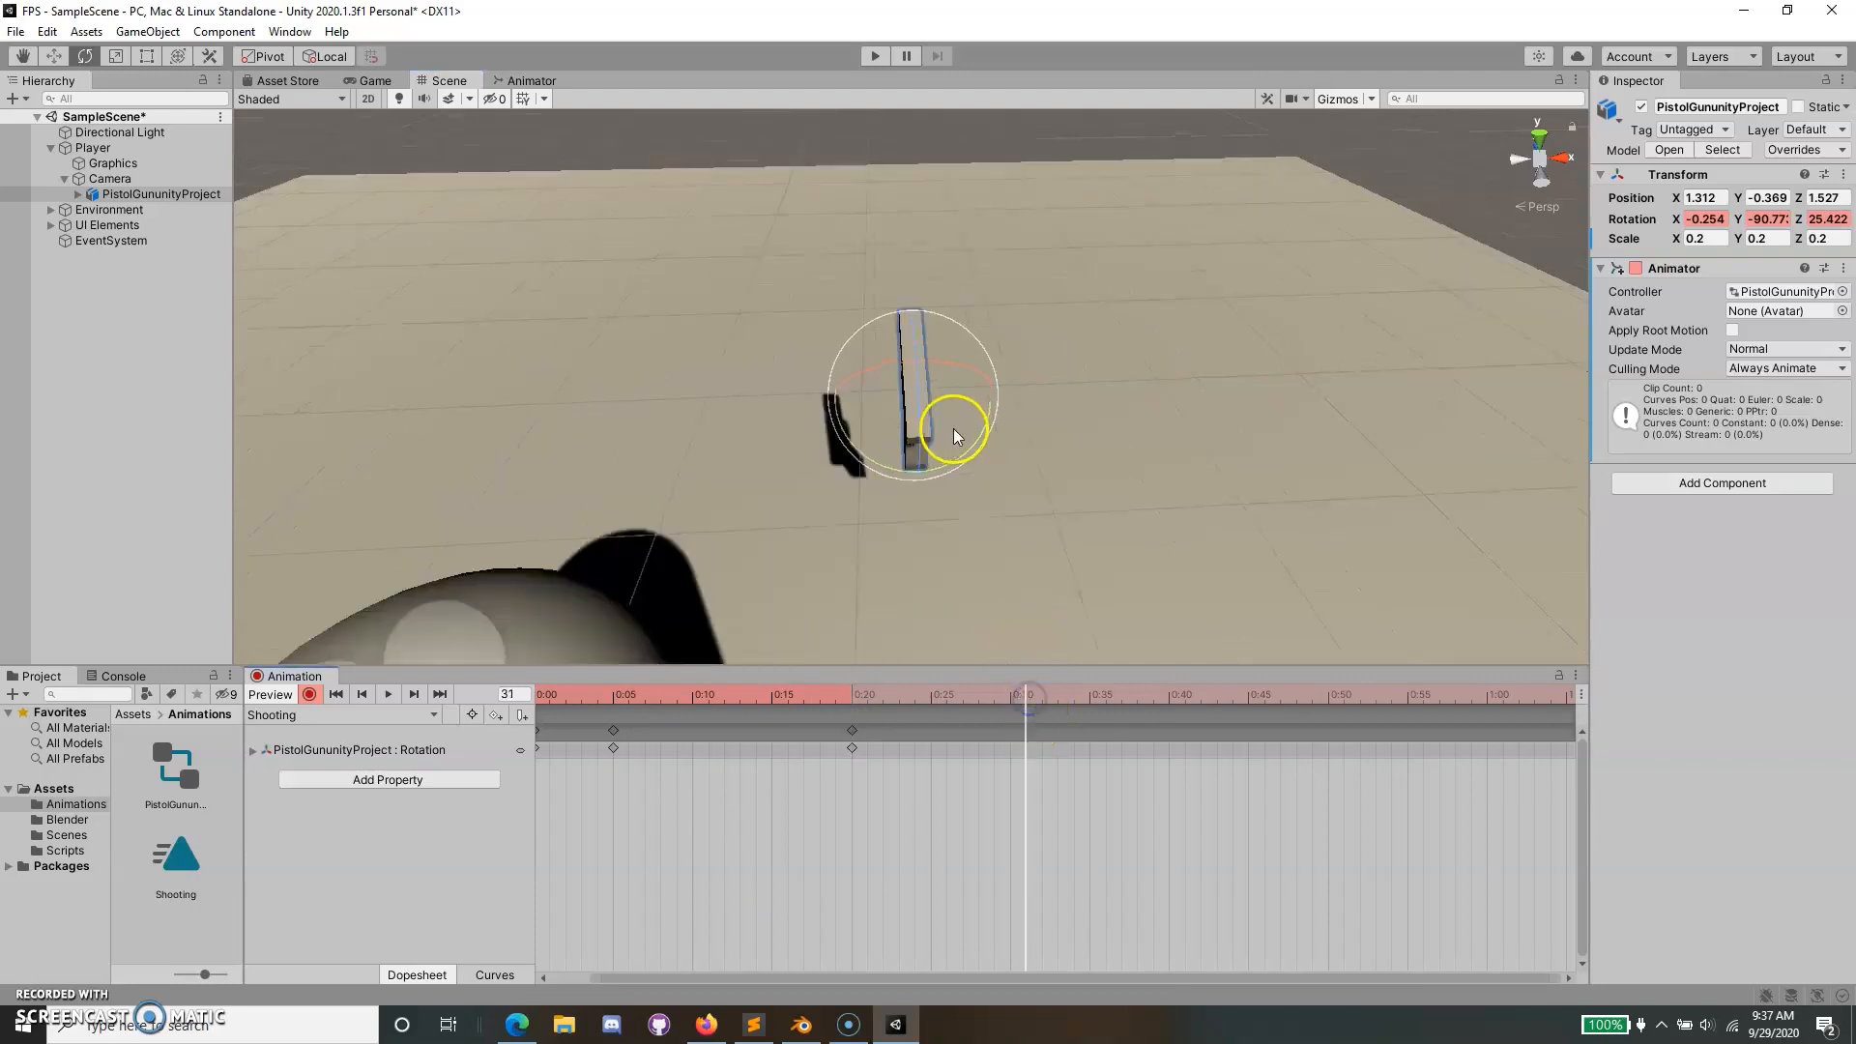
{"action": "middle_click_drag", "start_coordinate": [1081, 522], "coordinate": [1181, 444]}
{"action": "key", "text": "w"}
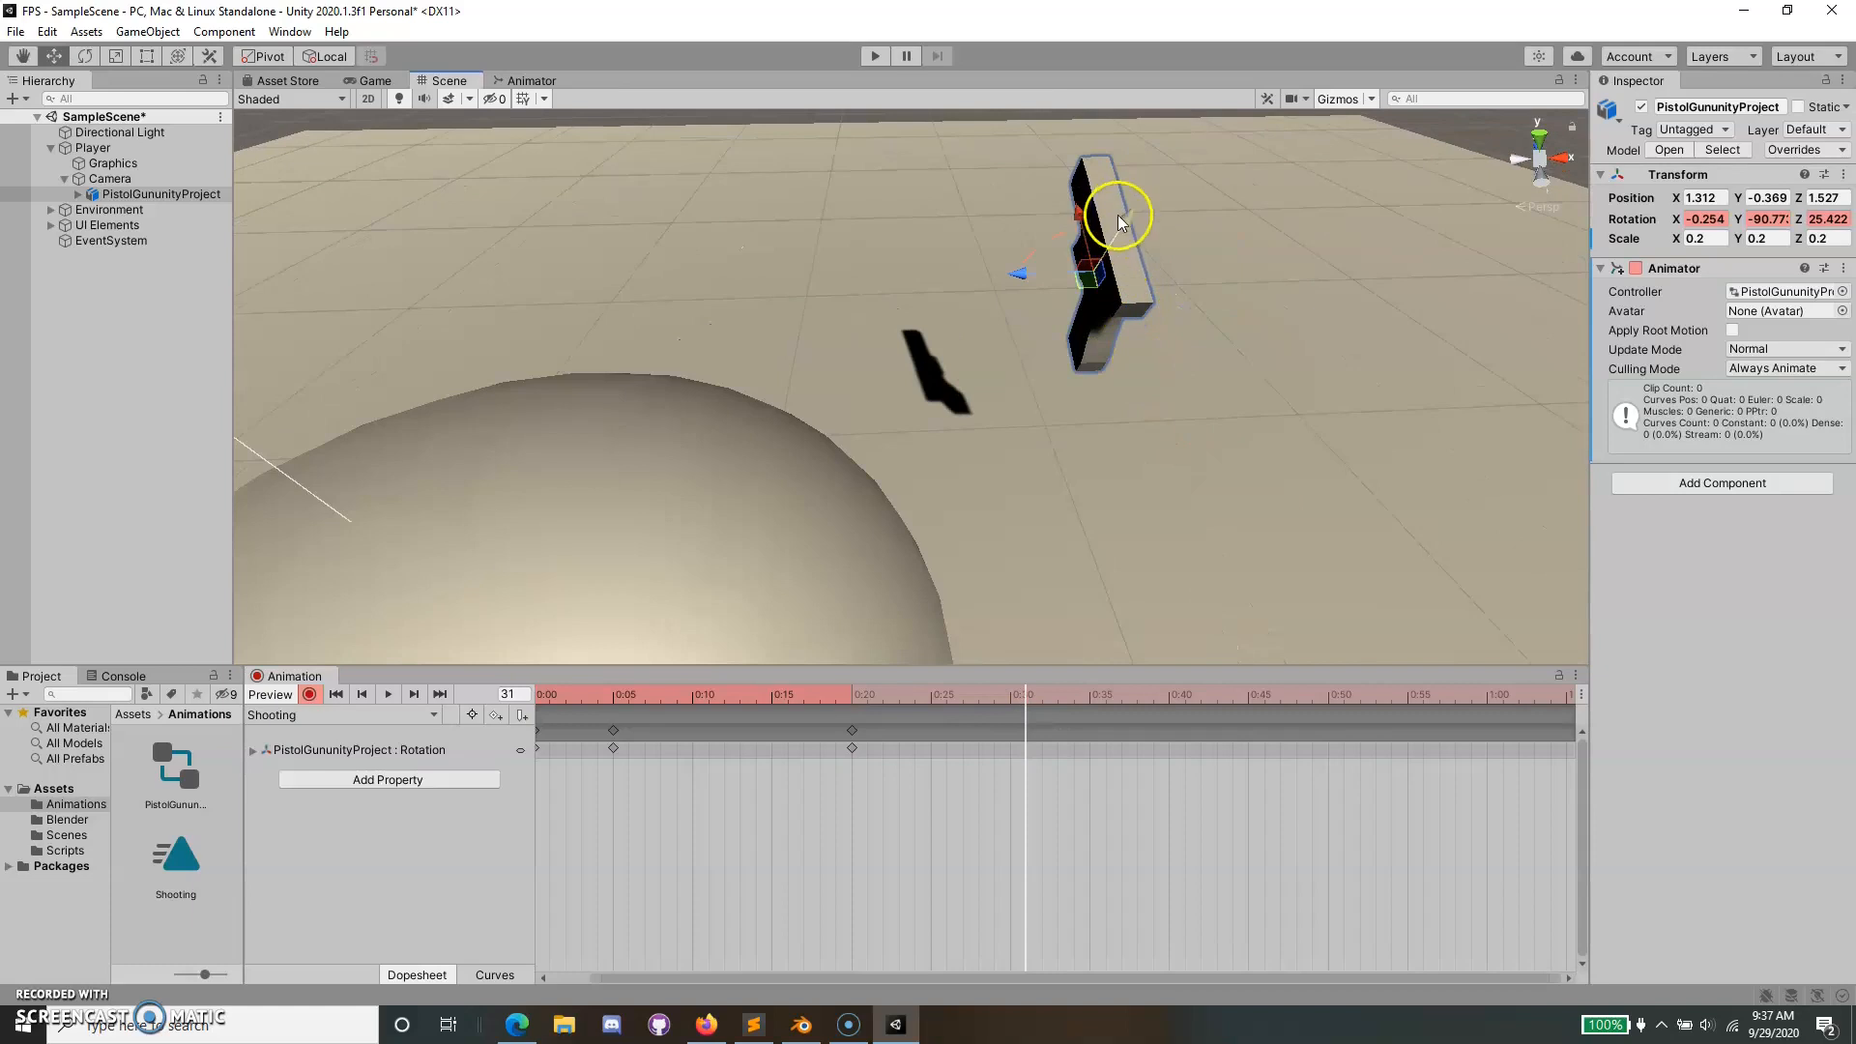
{"action": "left_click_drag", "start_coordinate": [1118, 215], "coordinate": [1127, 209]}
Tilt the pistol back to about 18.7 degrees on Z at frame 45 and preview the Shooting animation.
{"action": "left_click", "coordinate": [1250, 694]}
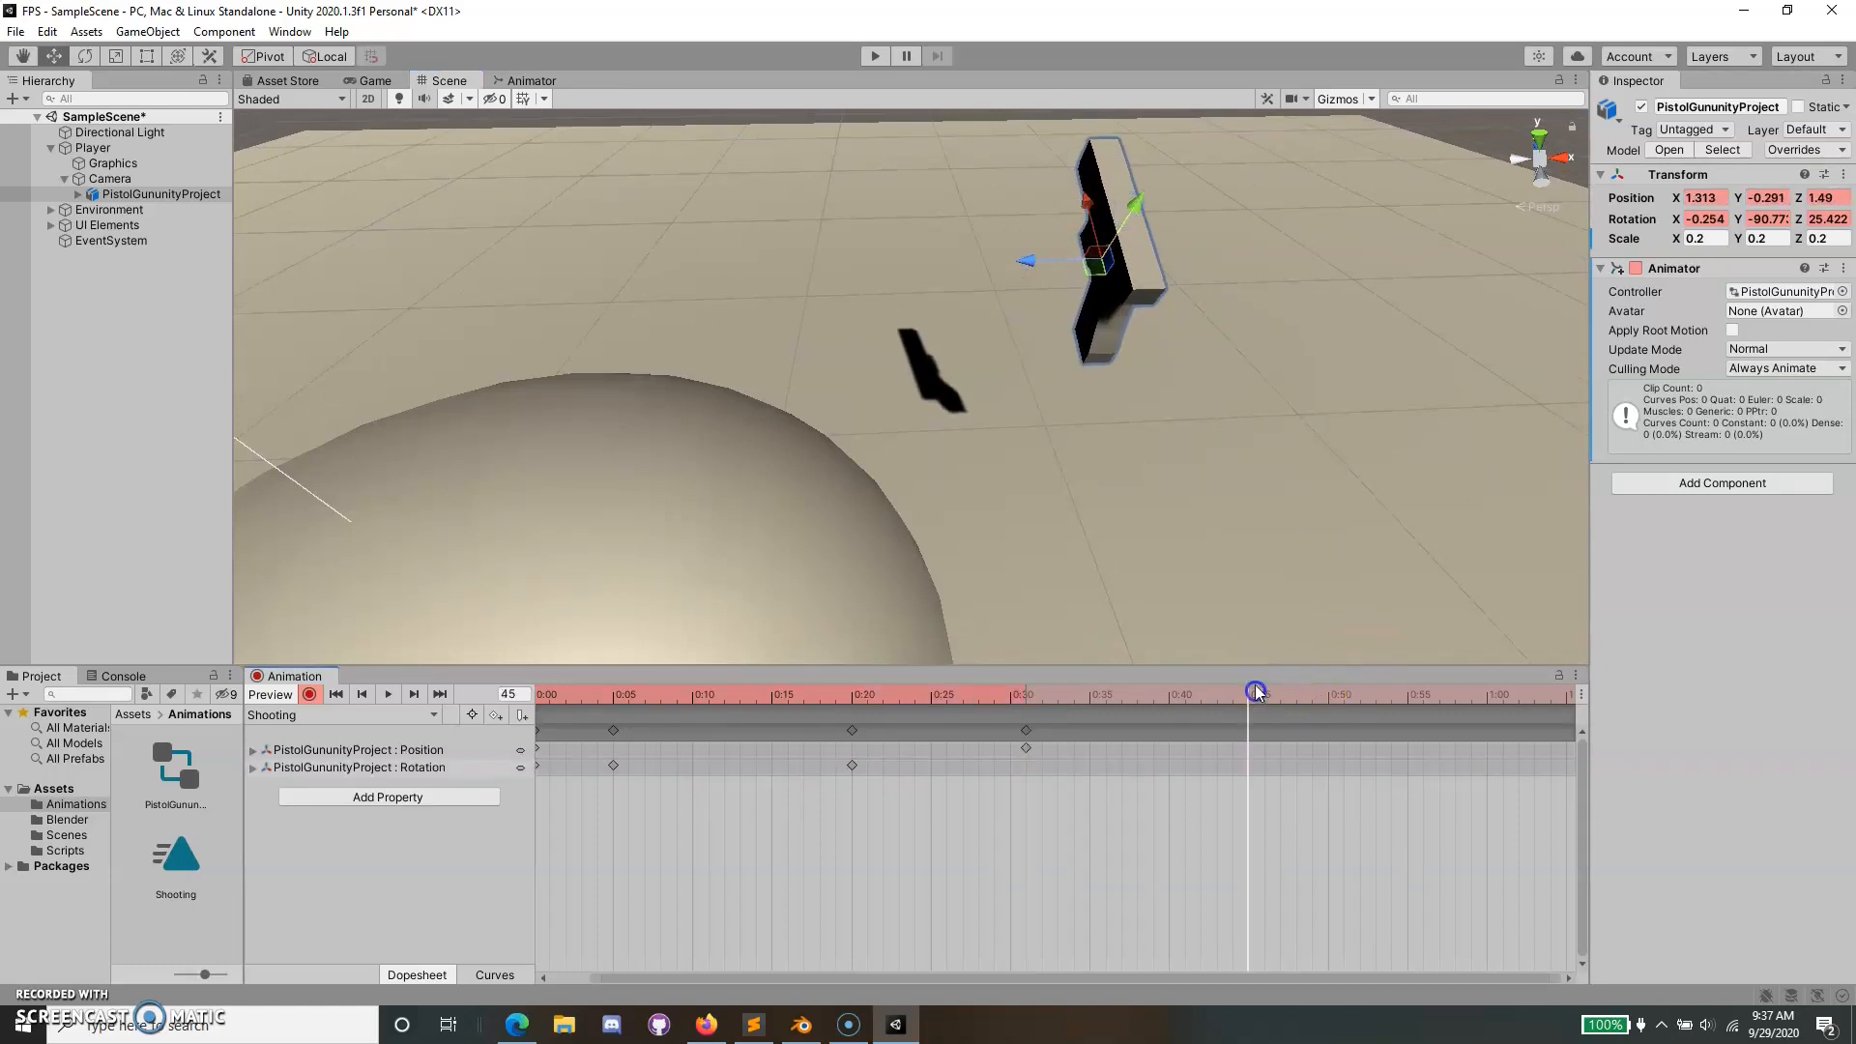
{"action": "key", "text": "e"}
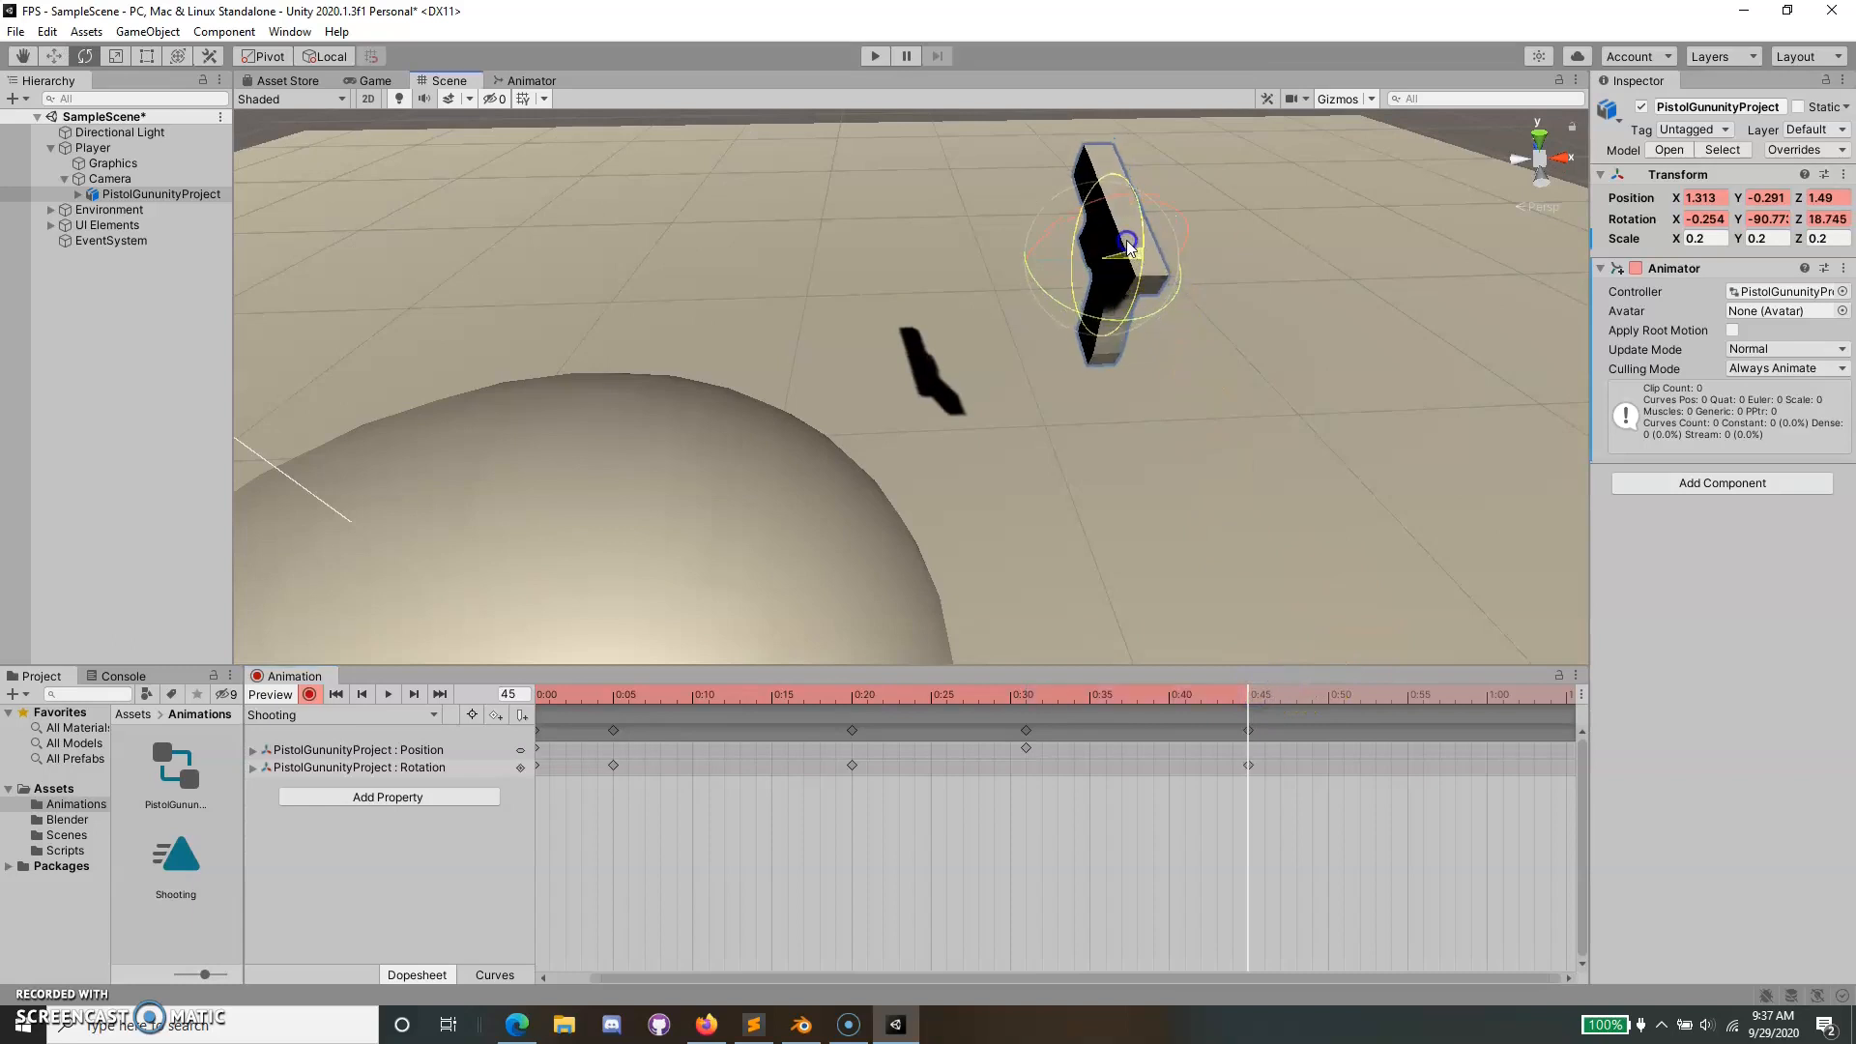
{"action": "left_click", "coordinate": [388, 694]}
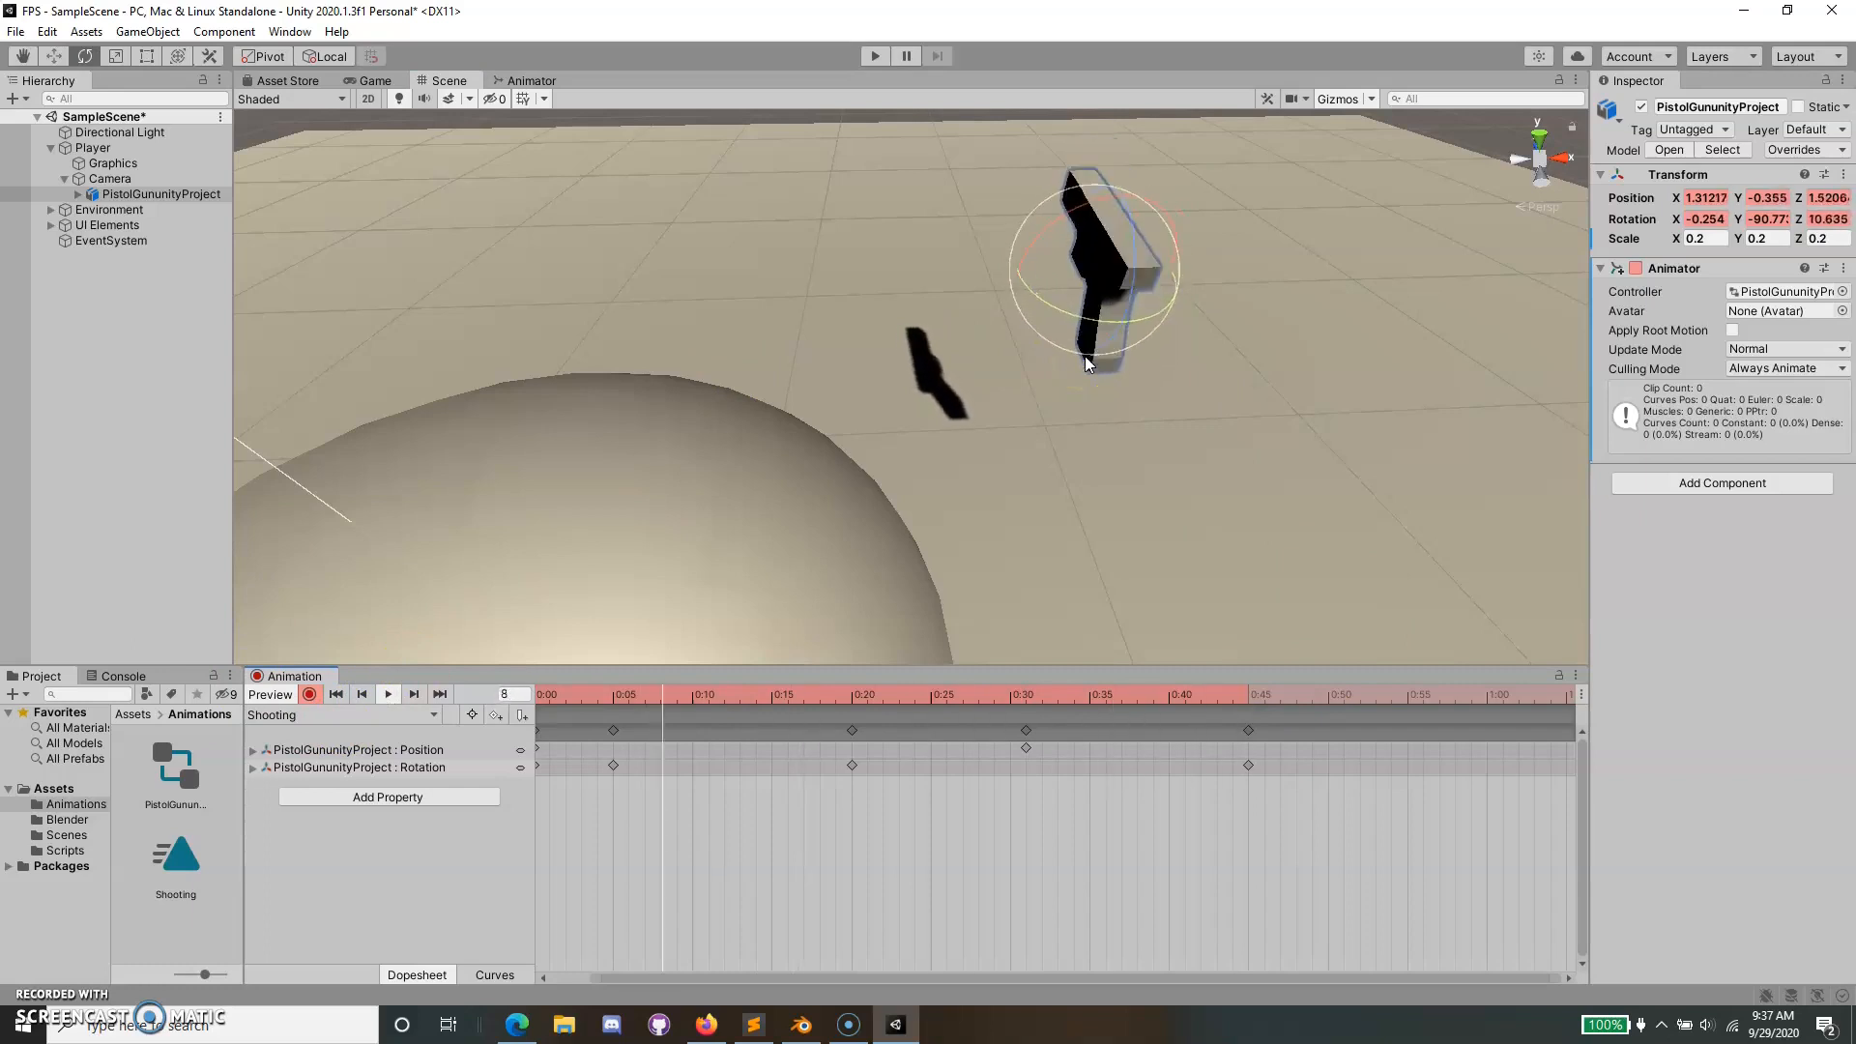
{"action": "scroll", "coordinate": [1088, 363], "scroll_direction": "up", "scroll_amount": 5}
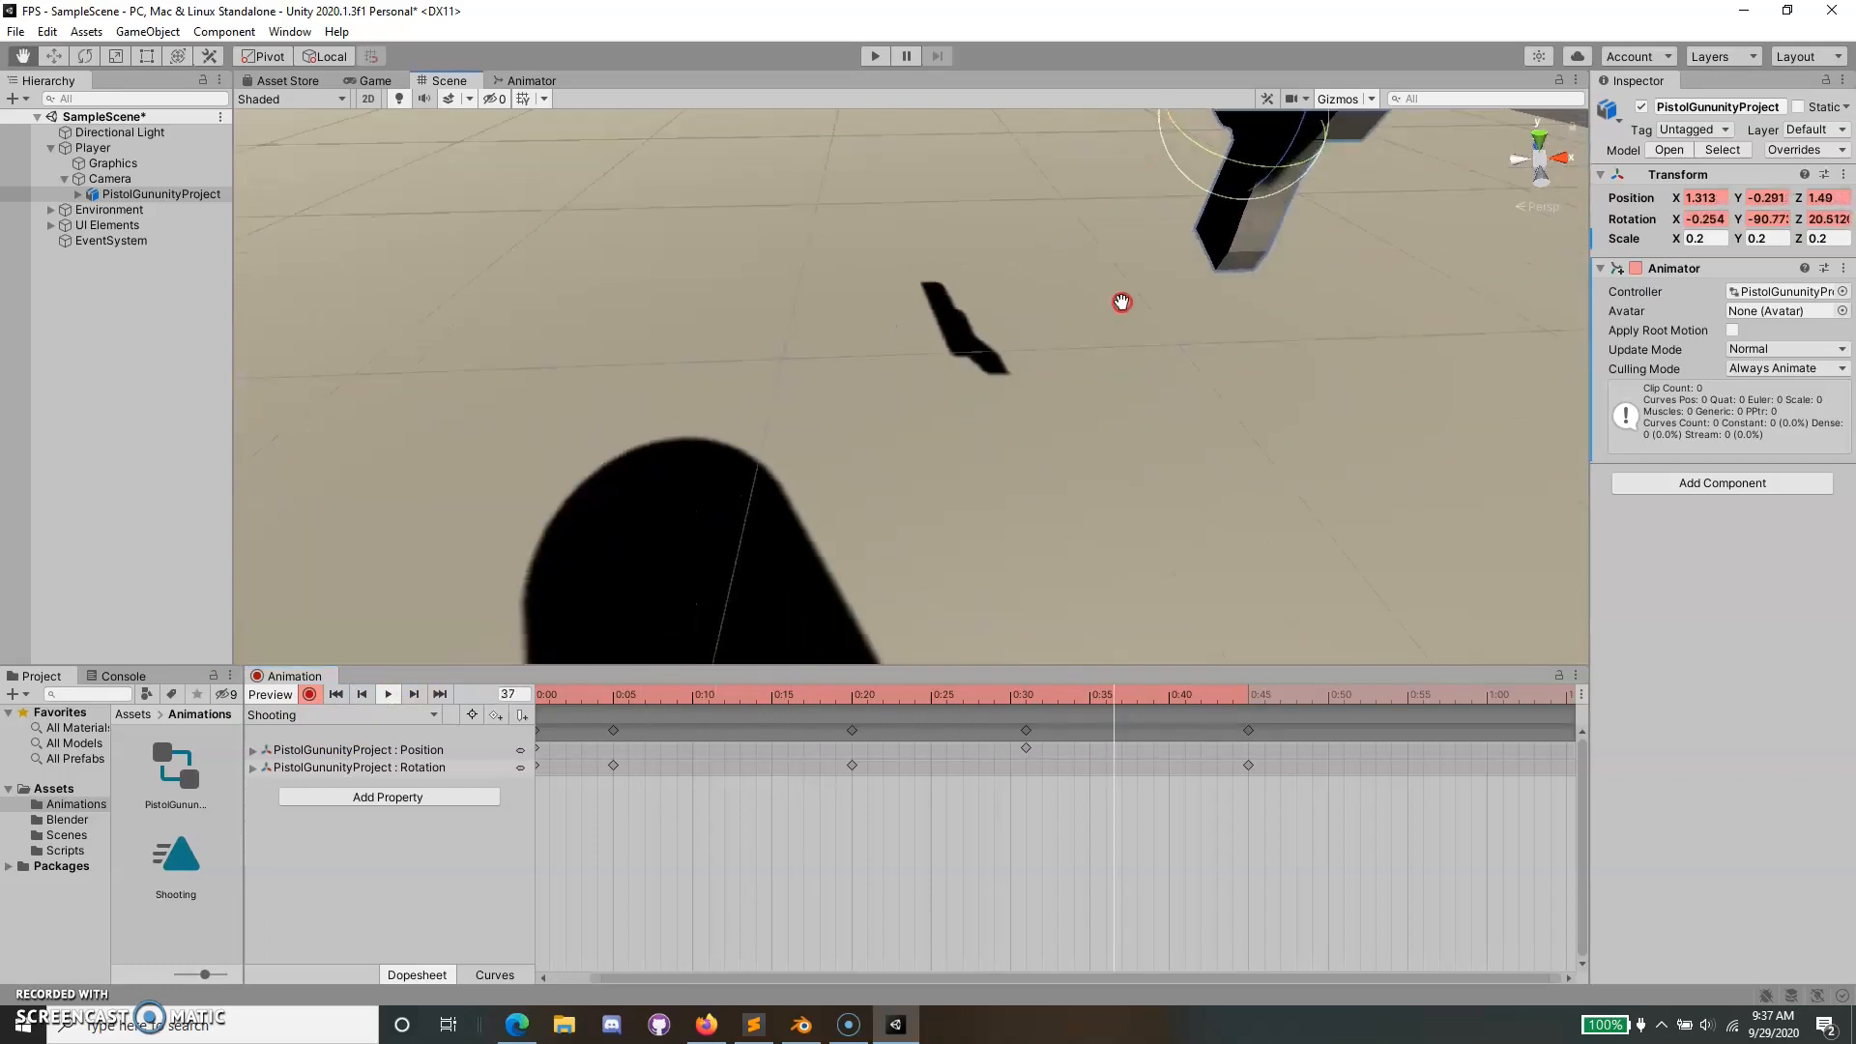
Shorten the Shooting clip by moving its keyframes after frame 0 to frames 4, 13, 23 and 34, and play it back.
{"action": "scroll", "coordinate": [1234, 321], "scroll_direction": "down", "scroll_amount": 5}
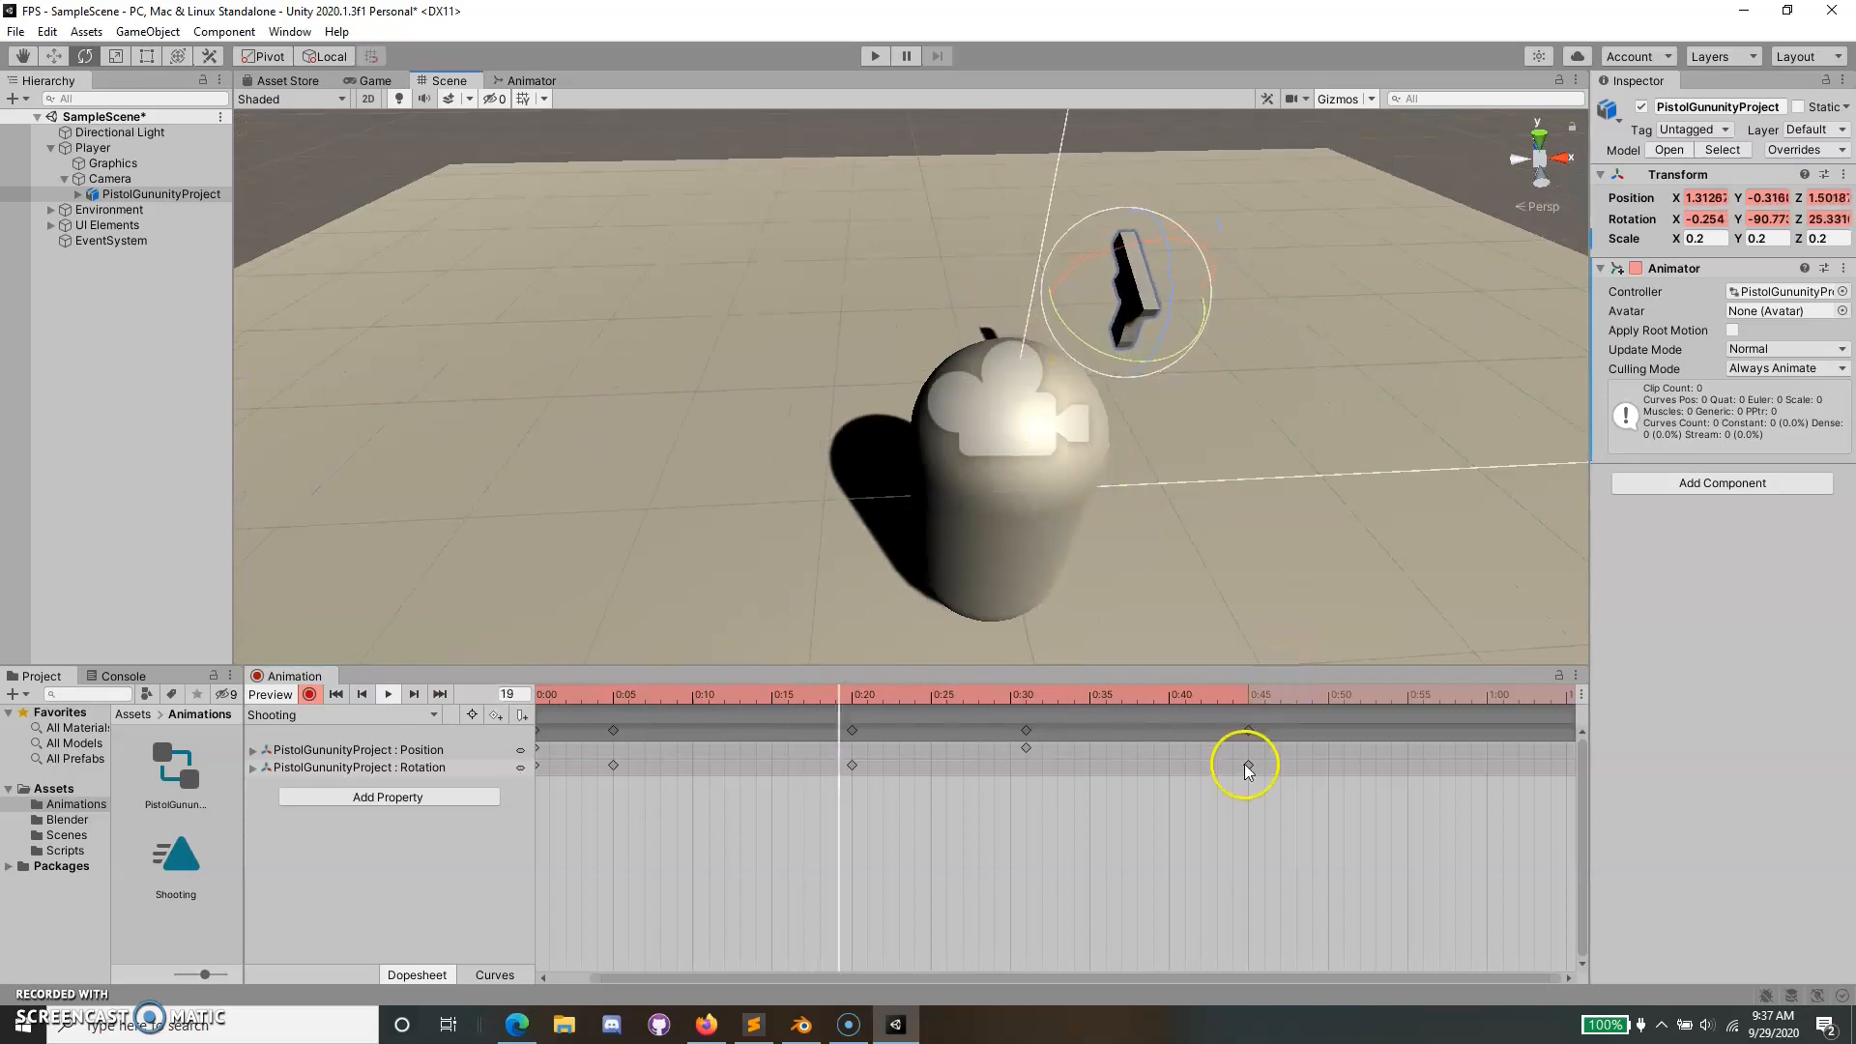
{"action": "left_click", "coordinate": [1067, 847]}
{"action": "scroll", "coordinate": [685, 751], "scroll_direction": "down", "scroll_amount": 1}
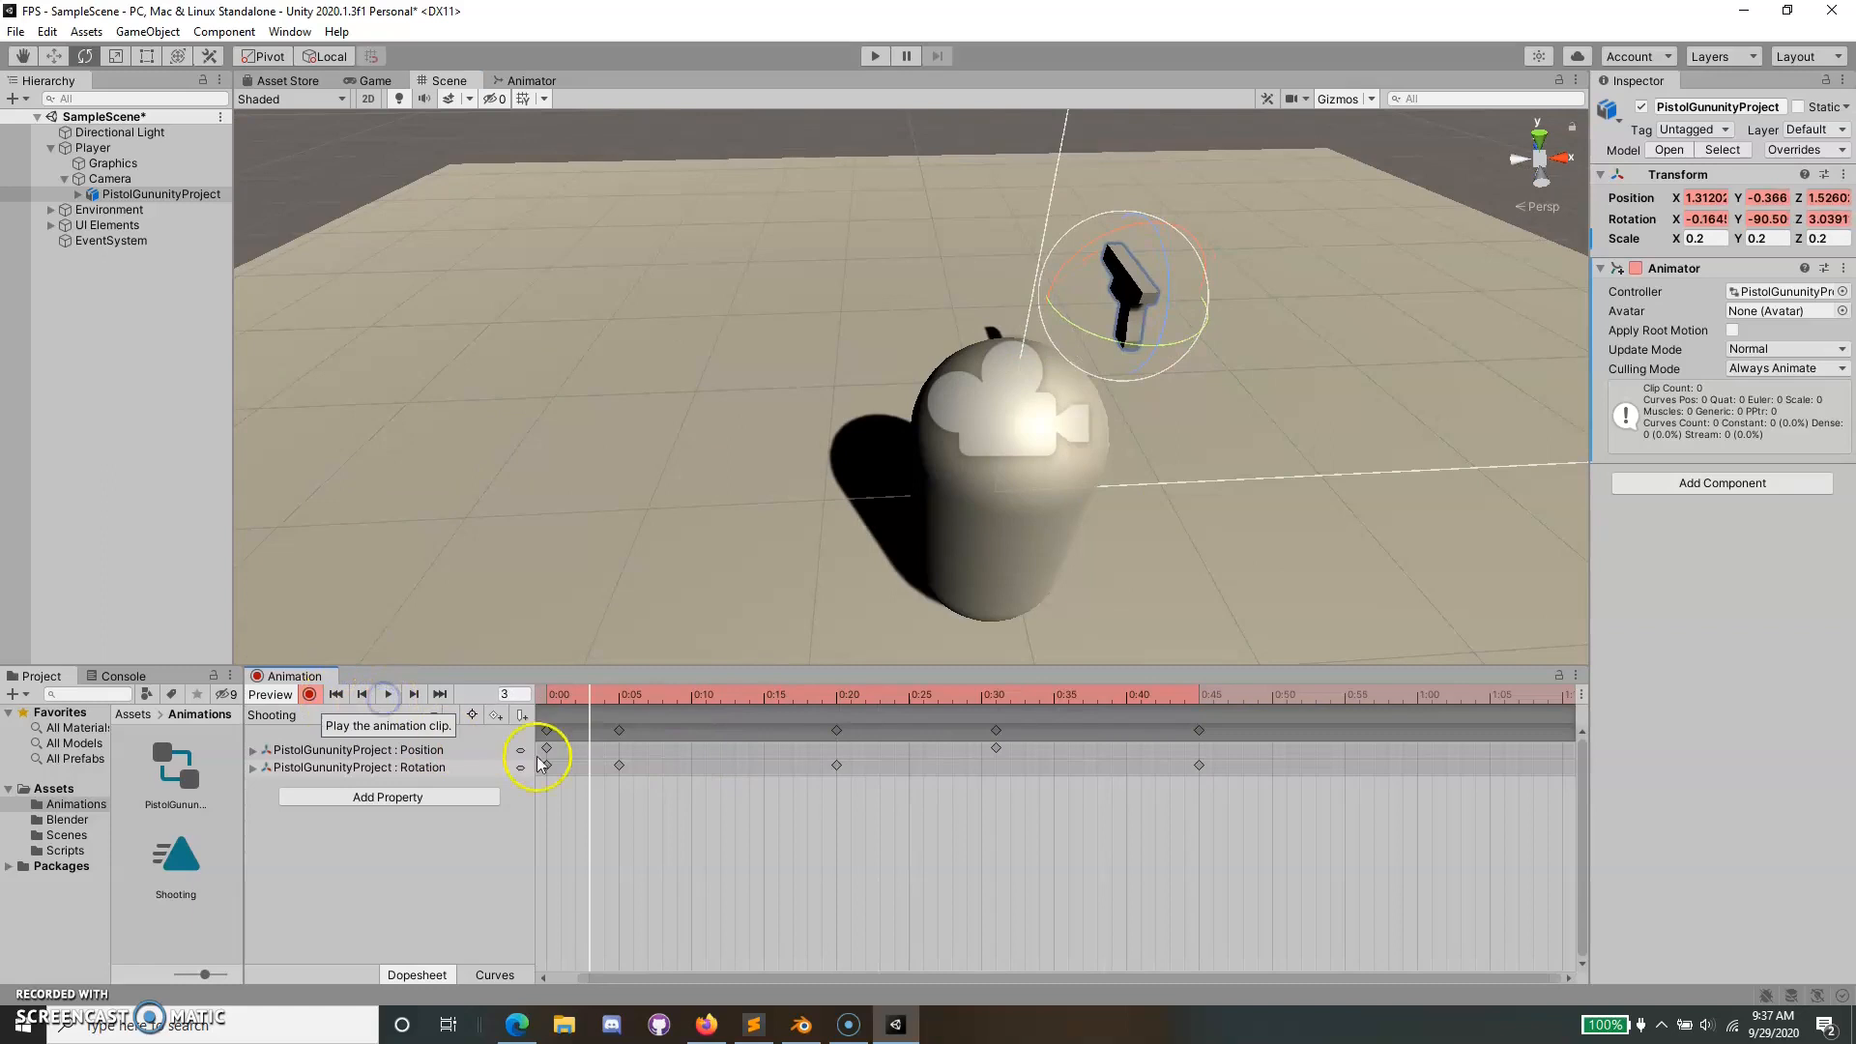
{"action": "left_click", "coordinate": [620, 730]}
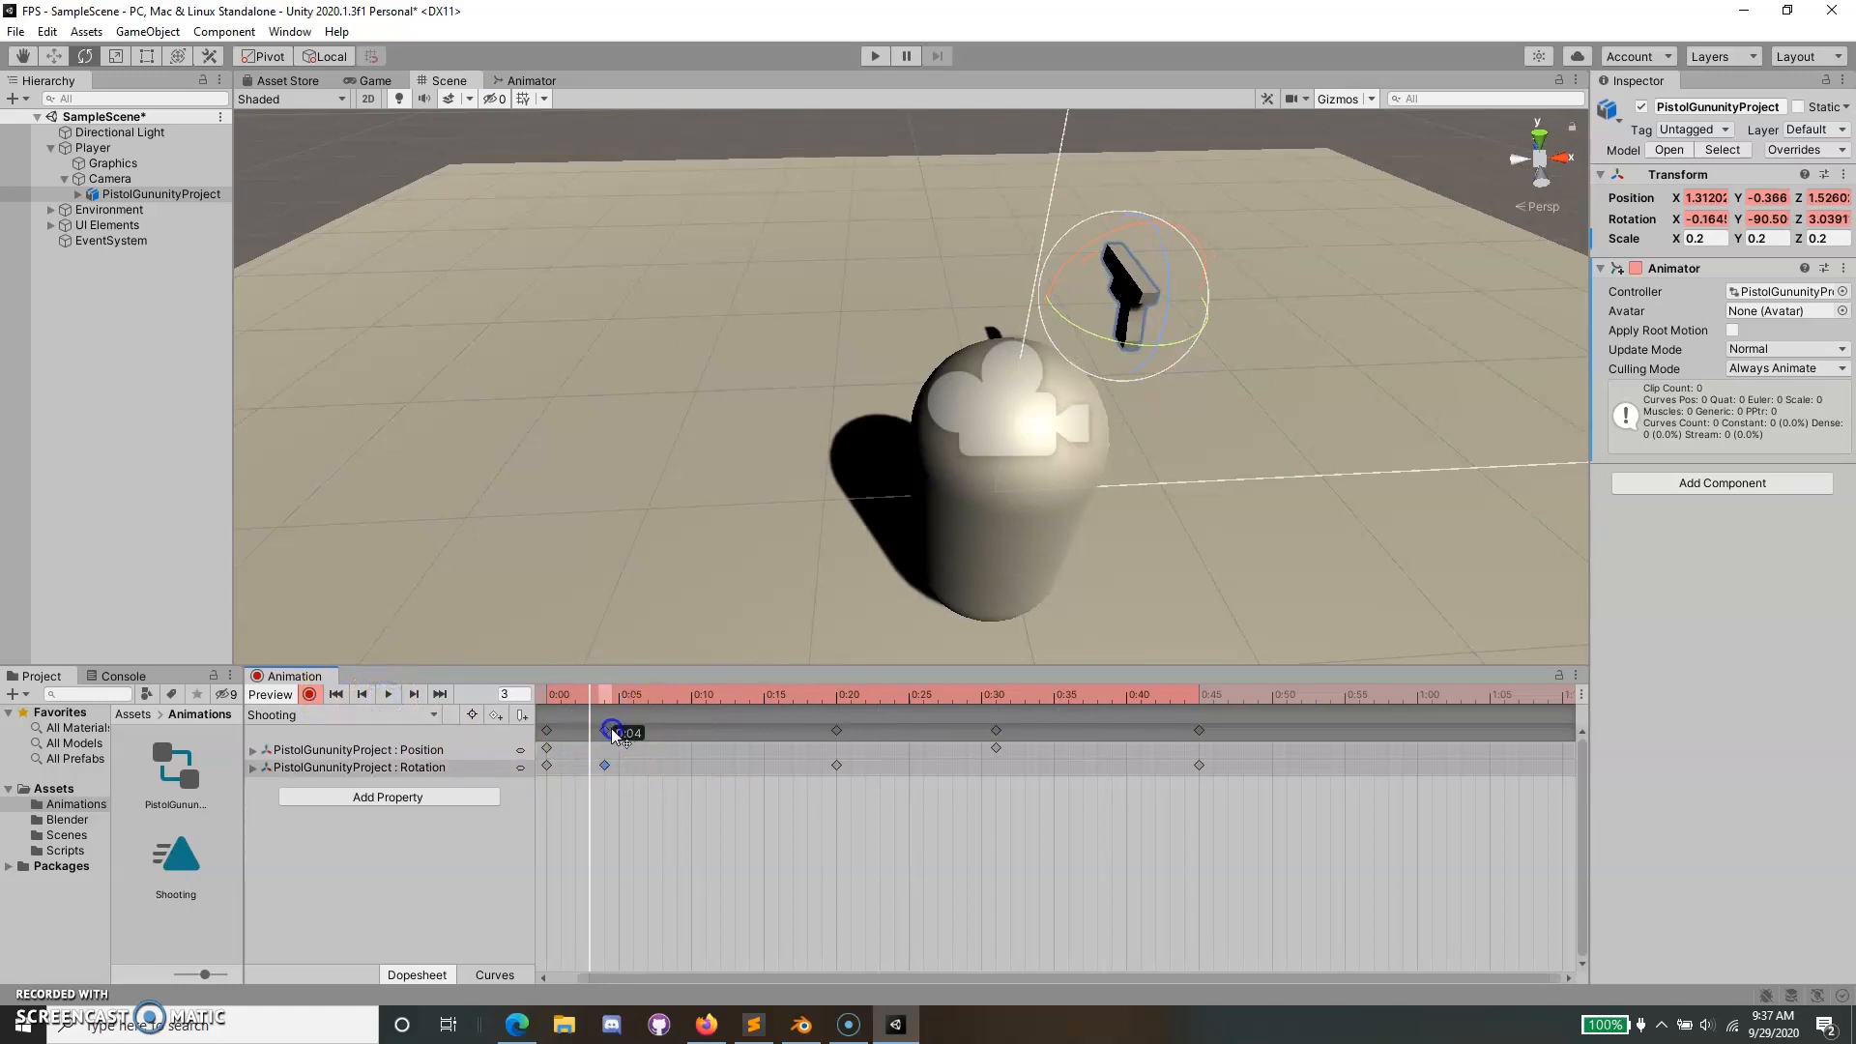
{"action": "left_click_drag", "start_coordinate": [836, 730], "coordinate": [735, 731]}
{"action": "left_click_drag", "start_coordinate": [1002, 732], "coordinate": [880, 731]}
{"action": "left_click", "coordinate": [1201, 734]}
{"action": "left_click_drag", "start_coordinate": [1201, 738], "coordinate": [1051, 743]}
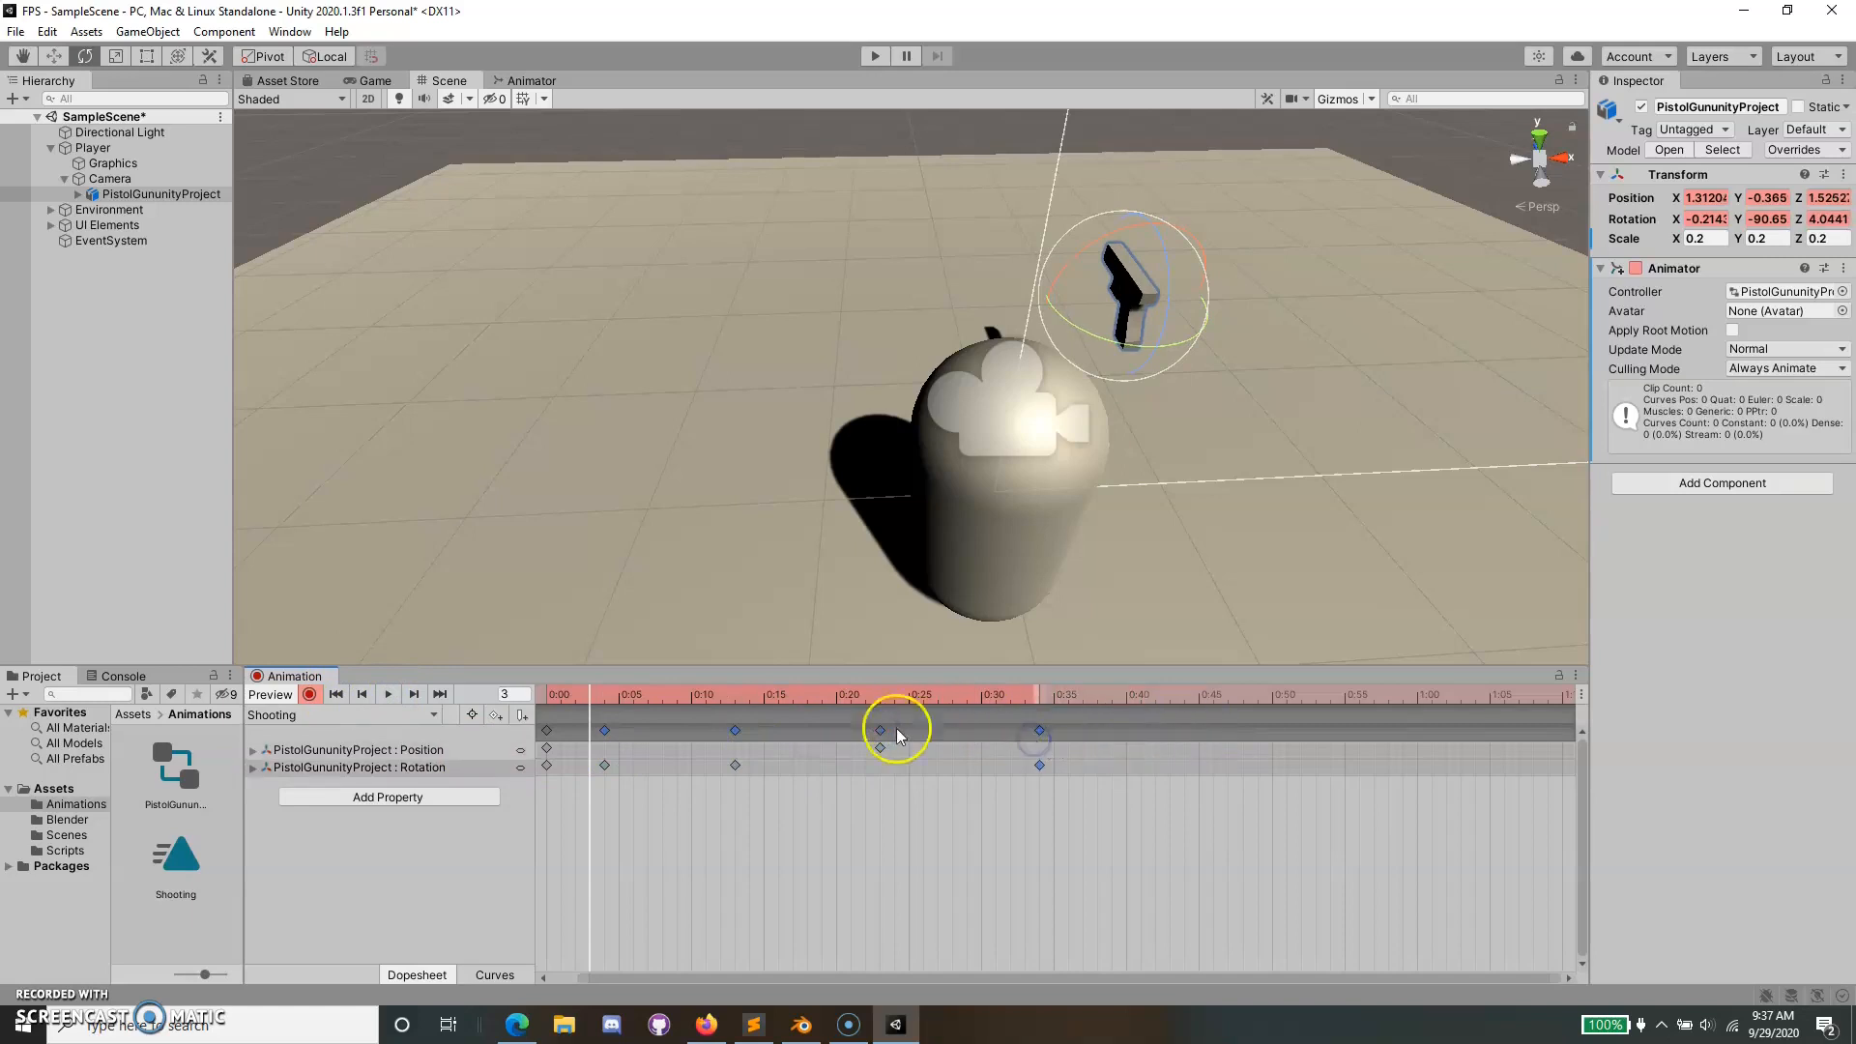
{"action": "left_click", "coordinate": [389, 694]}
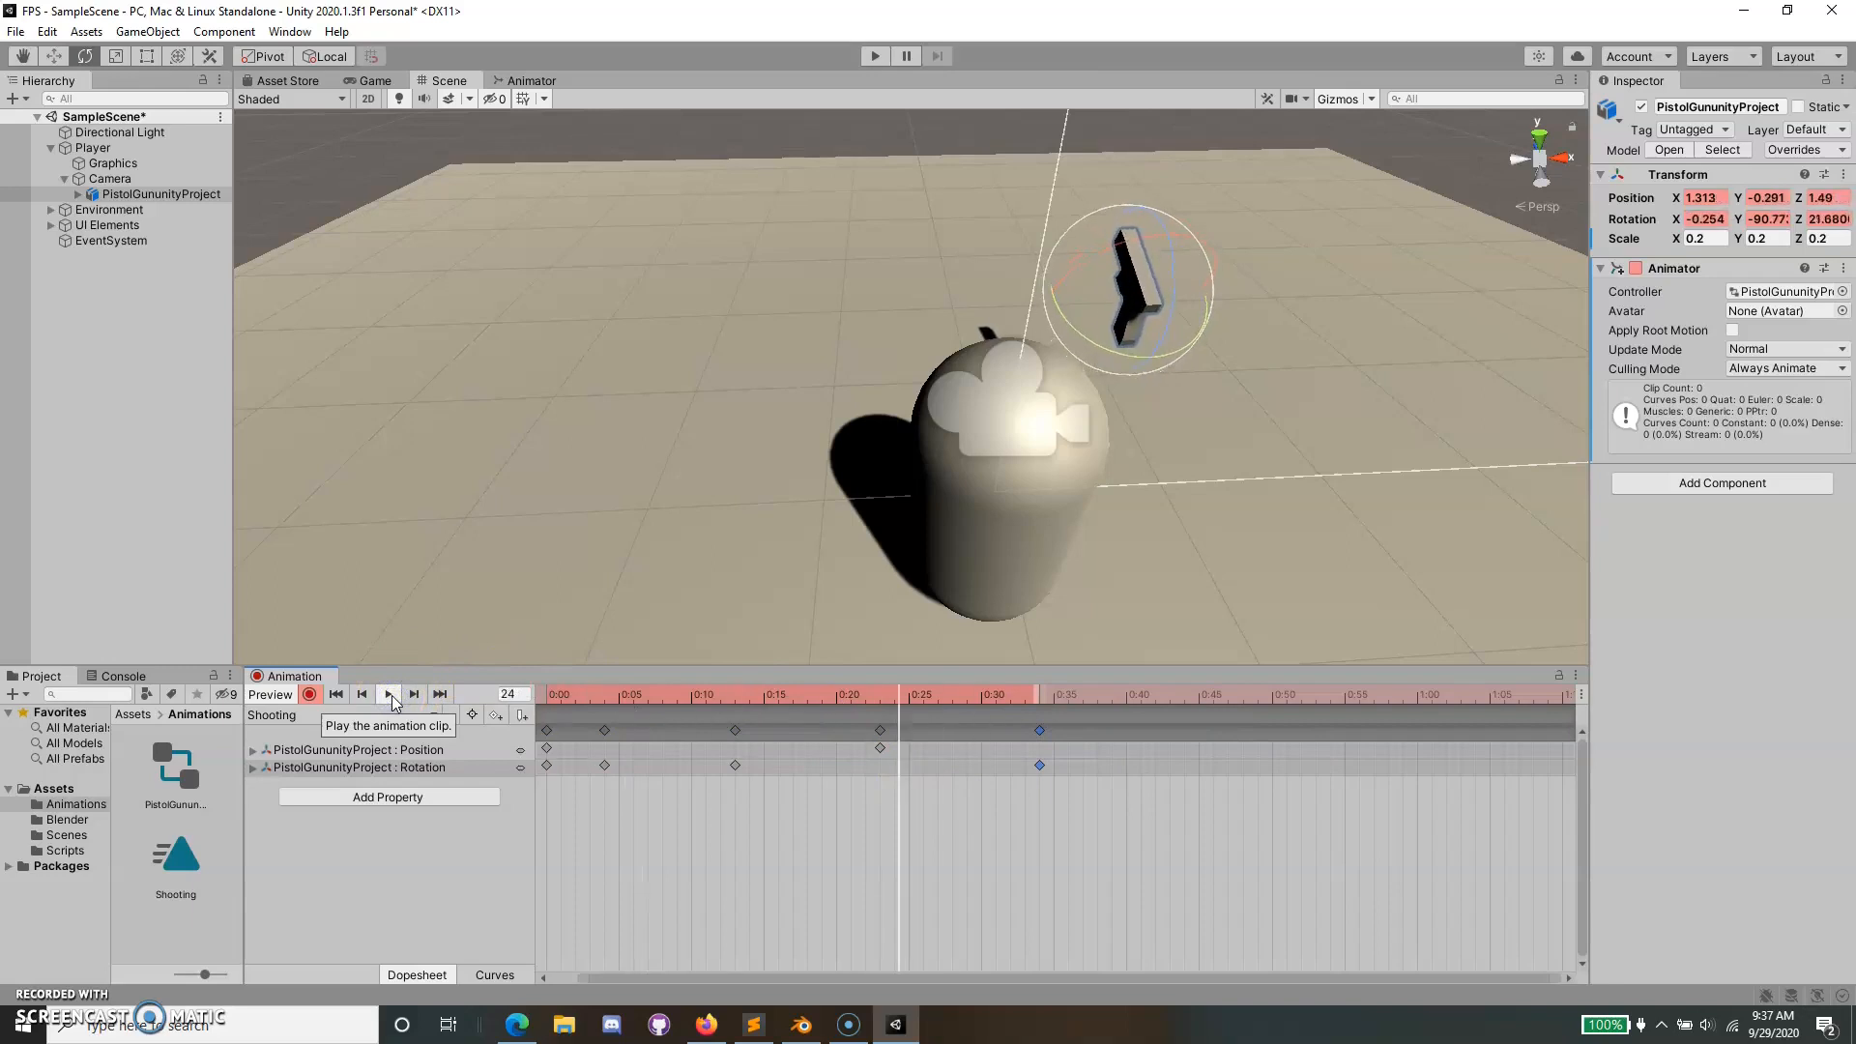
Move the pistol's second position keyframe to frame 21 and replay the Shooting clip from a side view.
{"action": "scroll", "coordinate": [1354, 415], "scroll_direction": "up", "scroll_amount": 3}
{"action": "left_click_drag", "start_coordinate": [1354, 415], "coordinate": [1394, 424], "text": "alt"}
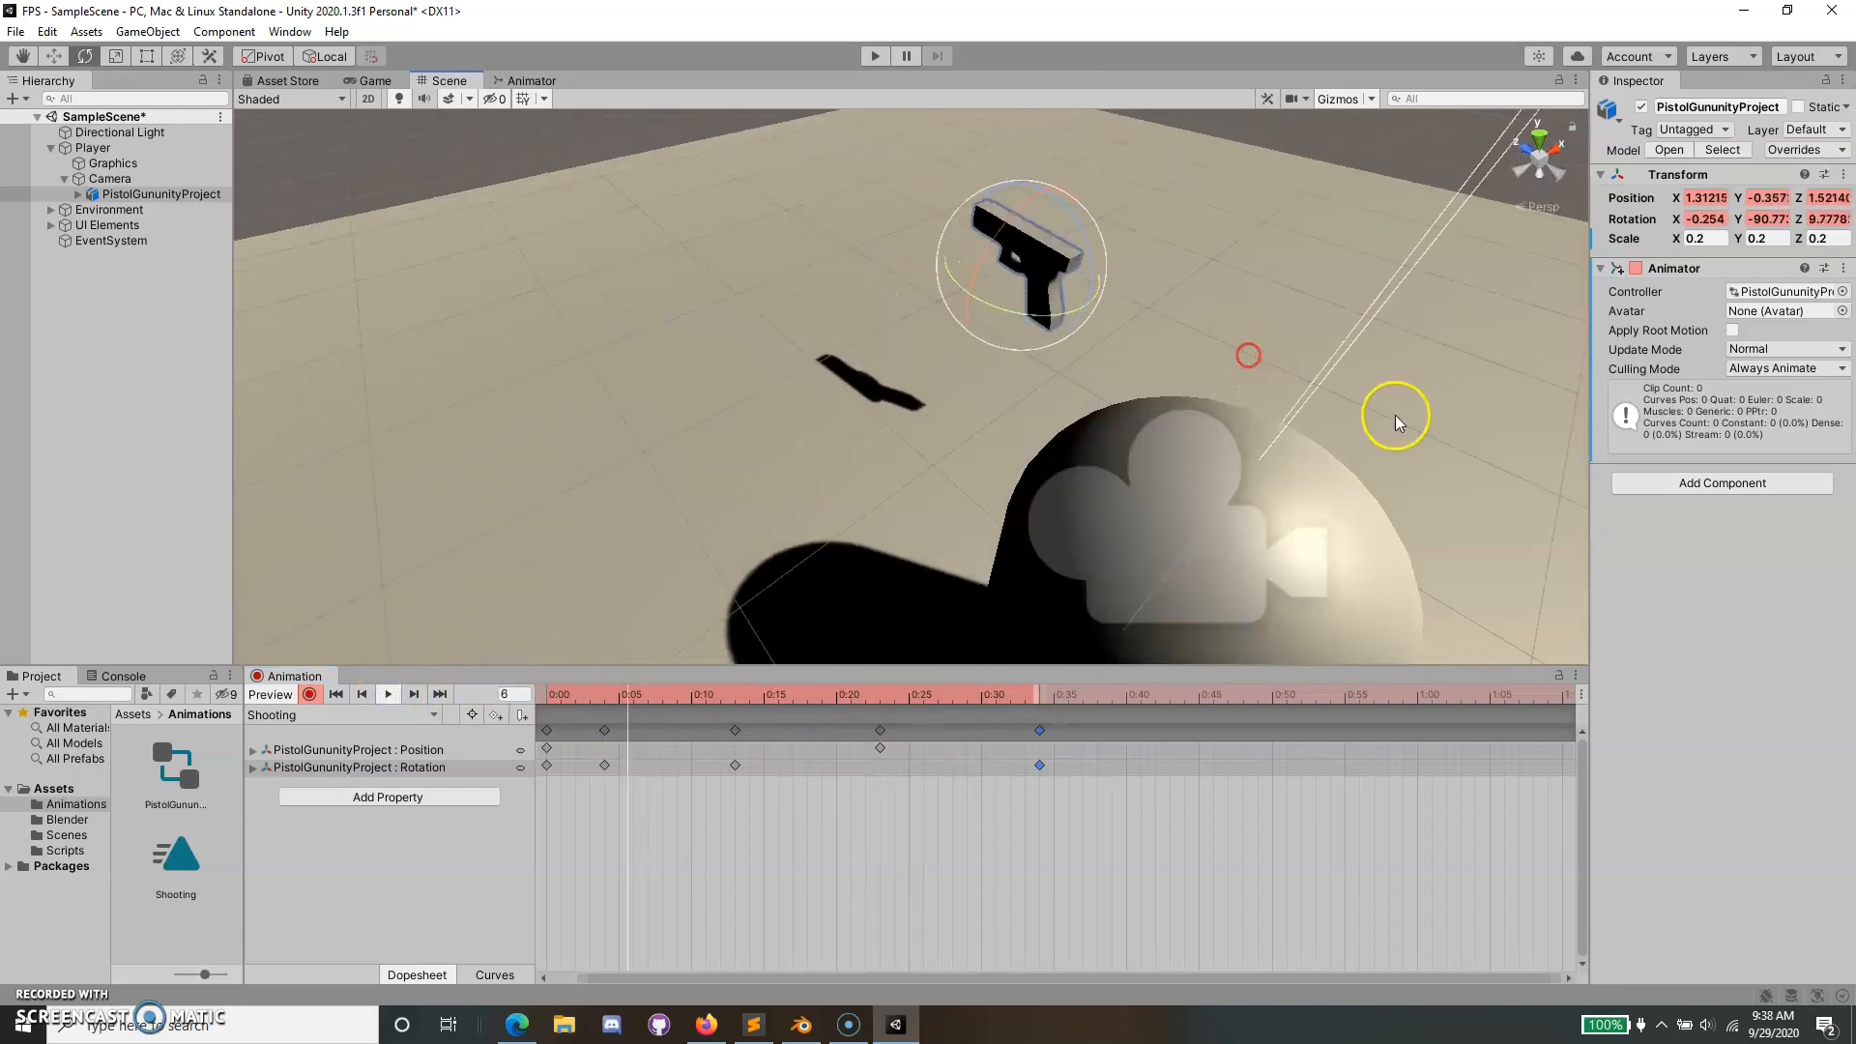
{"action": "left_click", "coordinate": [878, 731]}
{"action": "left_click_drag", "start_coordinate": [879, 731], "coordinate": [851, 731]}
{"action": "left_click", "coordinate": [897, 318]}
{"action": "left_click_drag", "start_coordinate": [897, 318], "coordinate": [1105, 261], "text": "alt"}
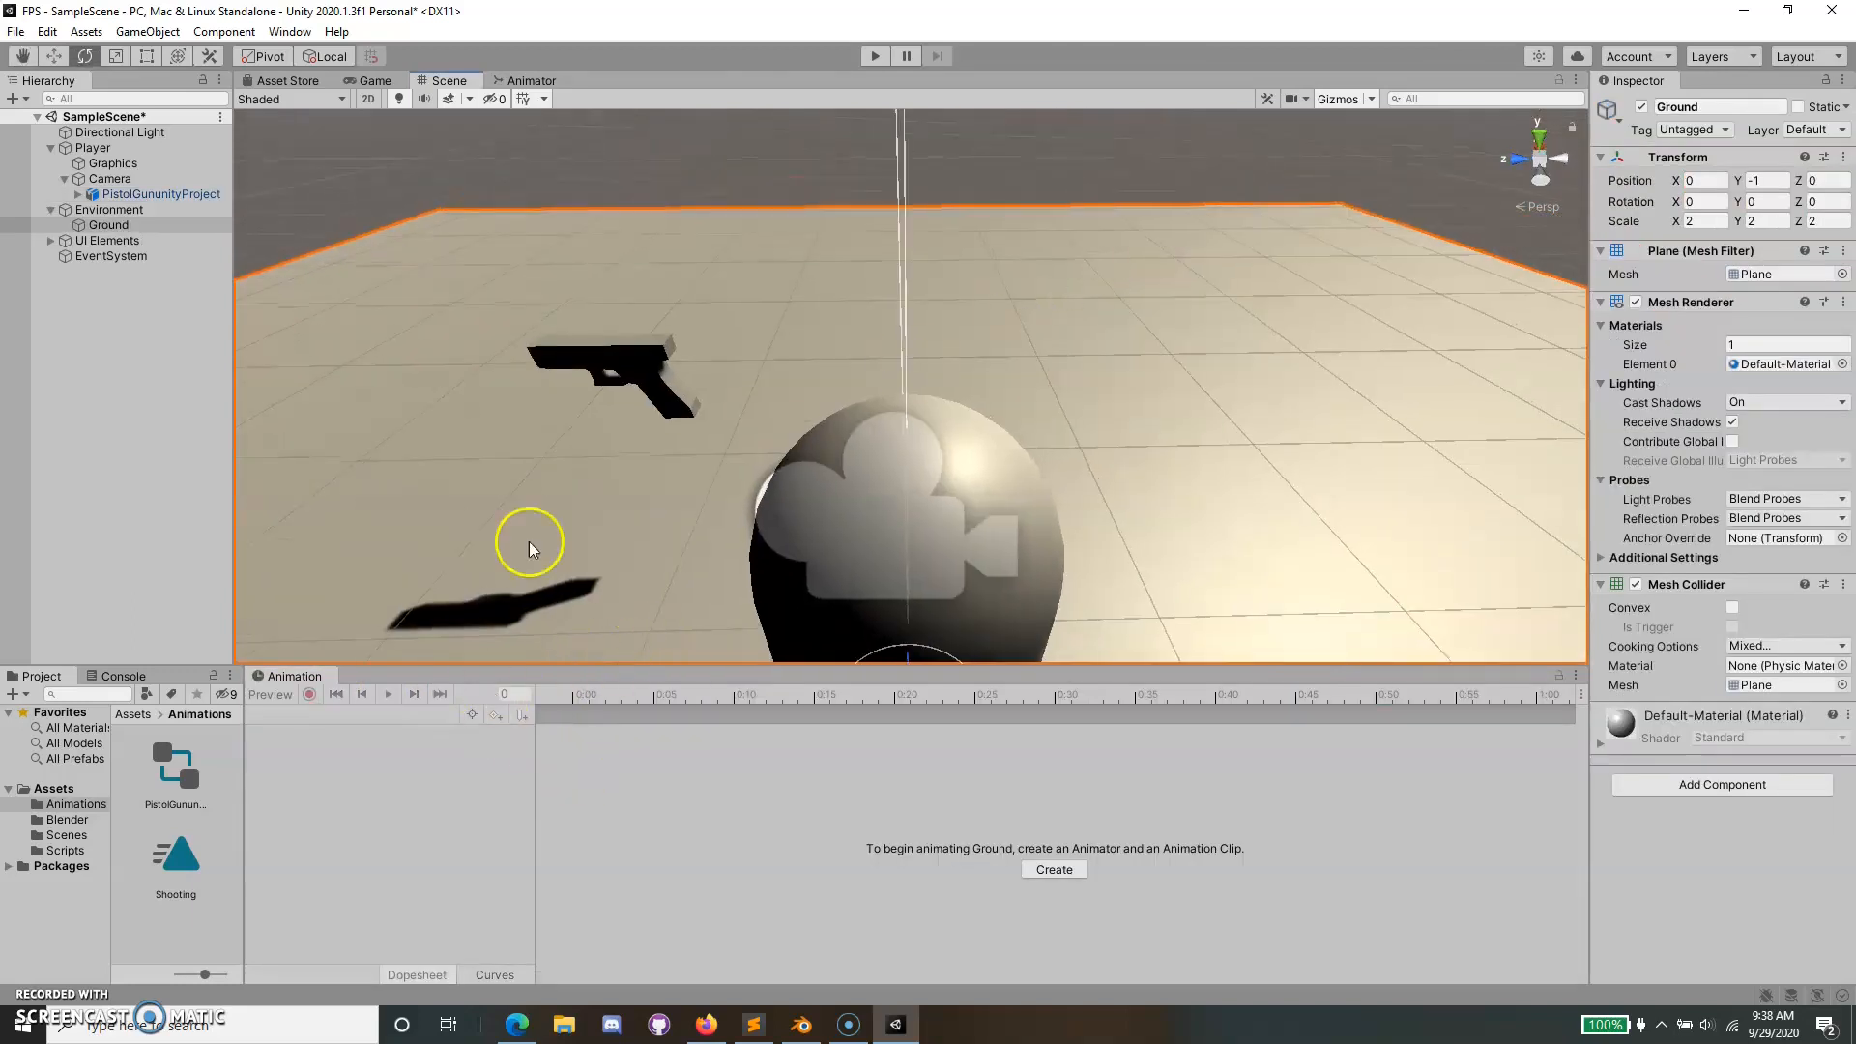
{"action": "left_click", "coordinate": [650, 379]}
{"action": "left_click", "coordinate": [385, 694]}
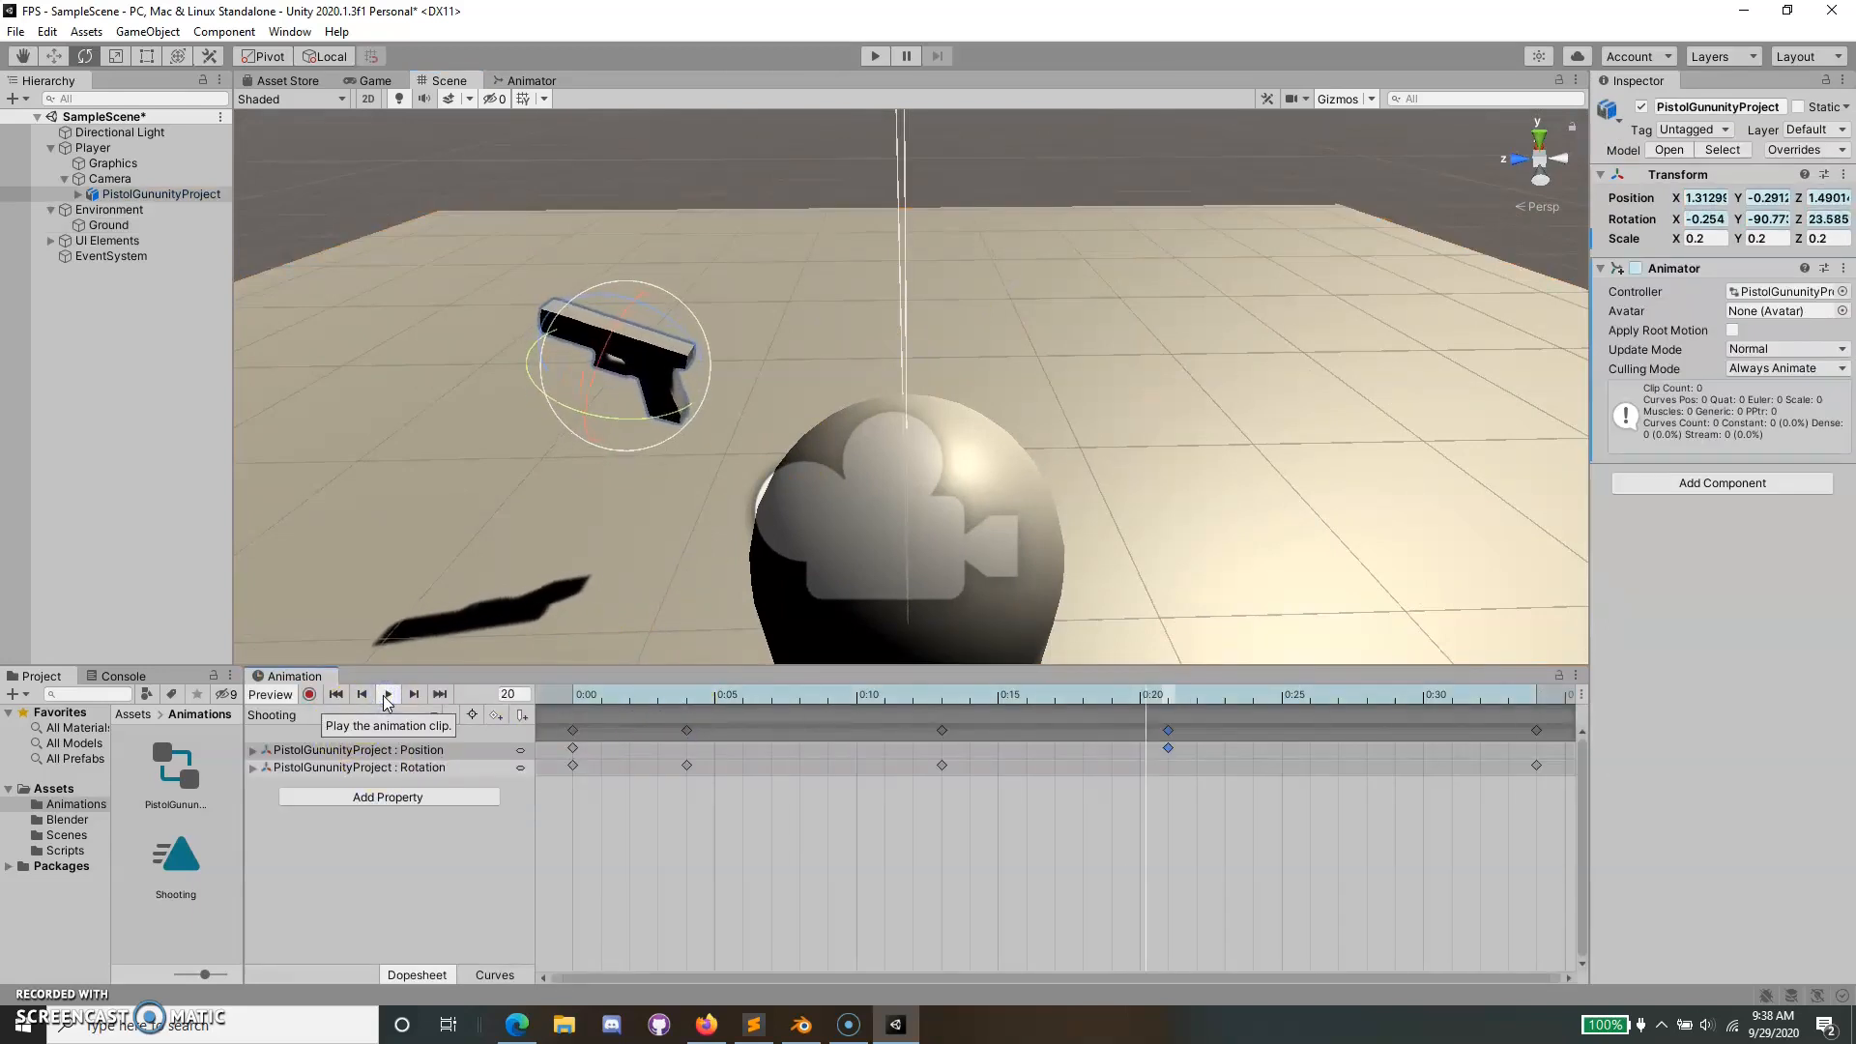
Play-test the scene to watch the pistol animation from the player's camera, and stop the game.
{"action": "left_click", "coordinate": [832, 517]}
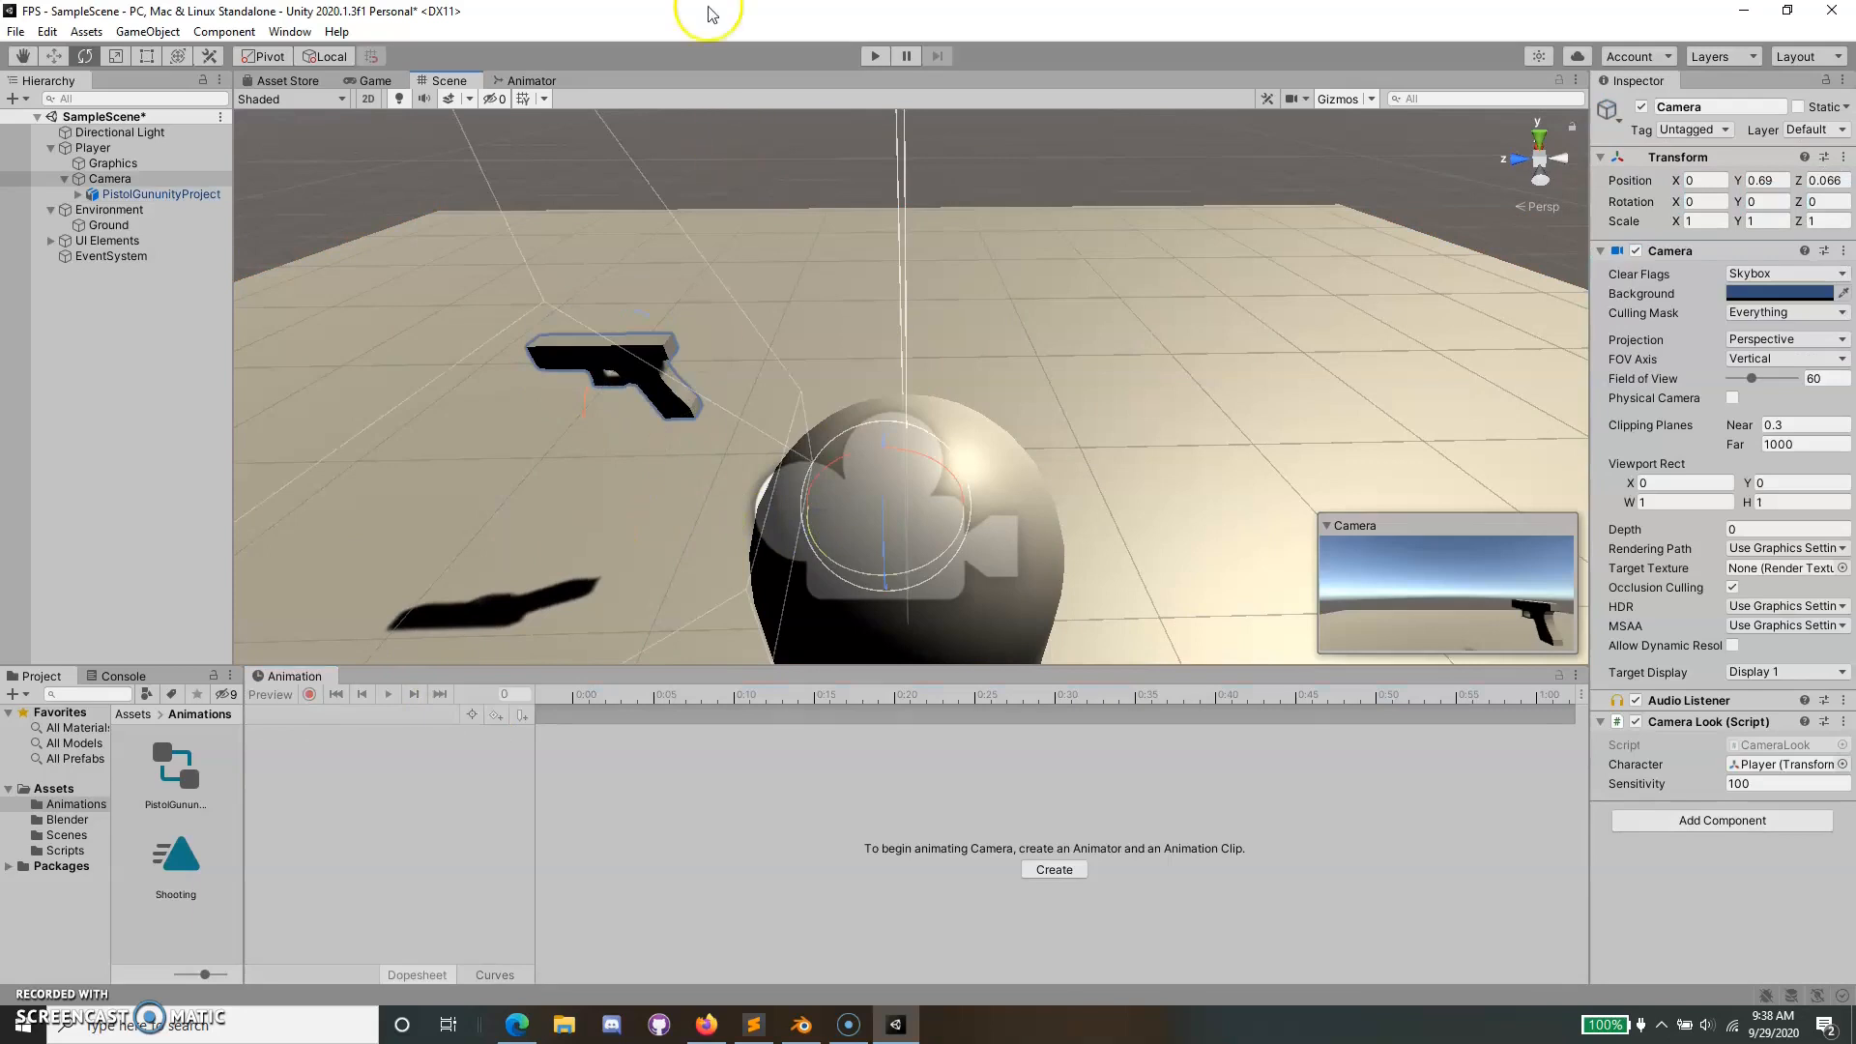
{"action": "left_click", "coordinate": [865, 56]}
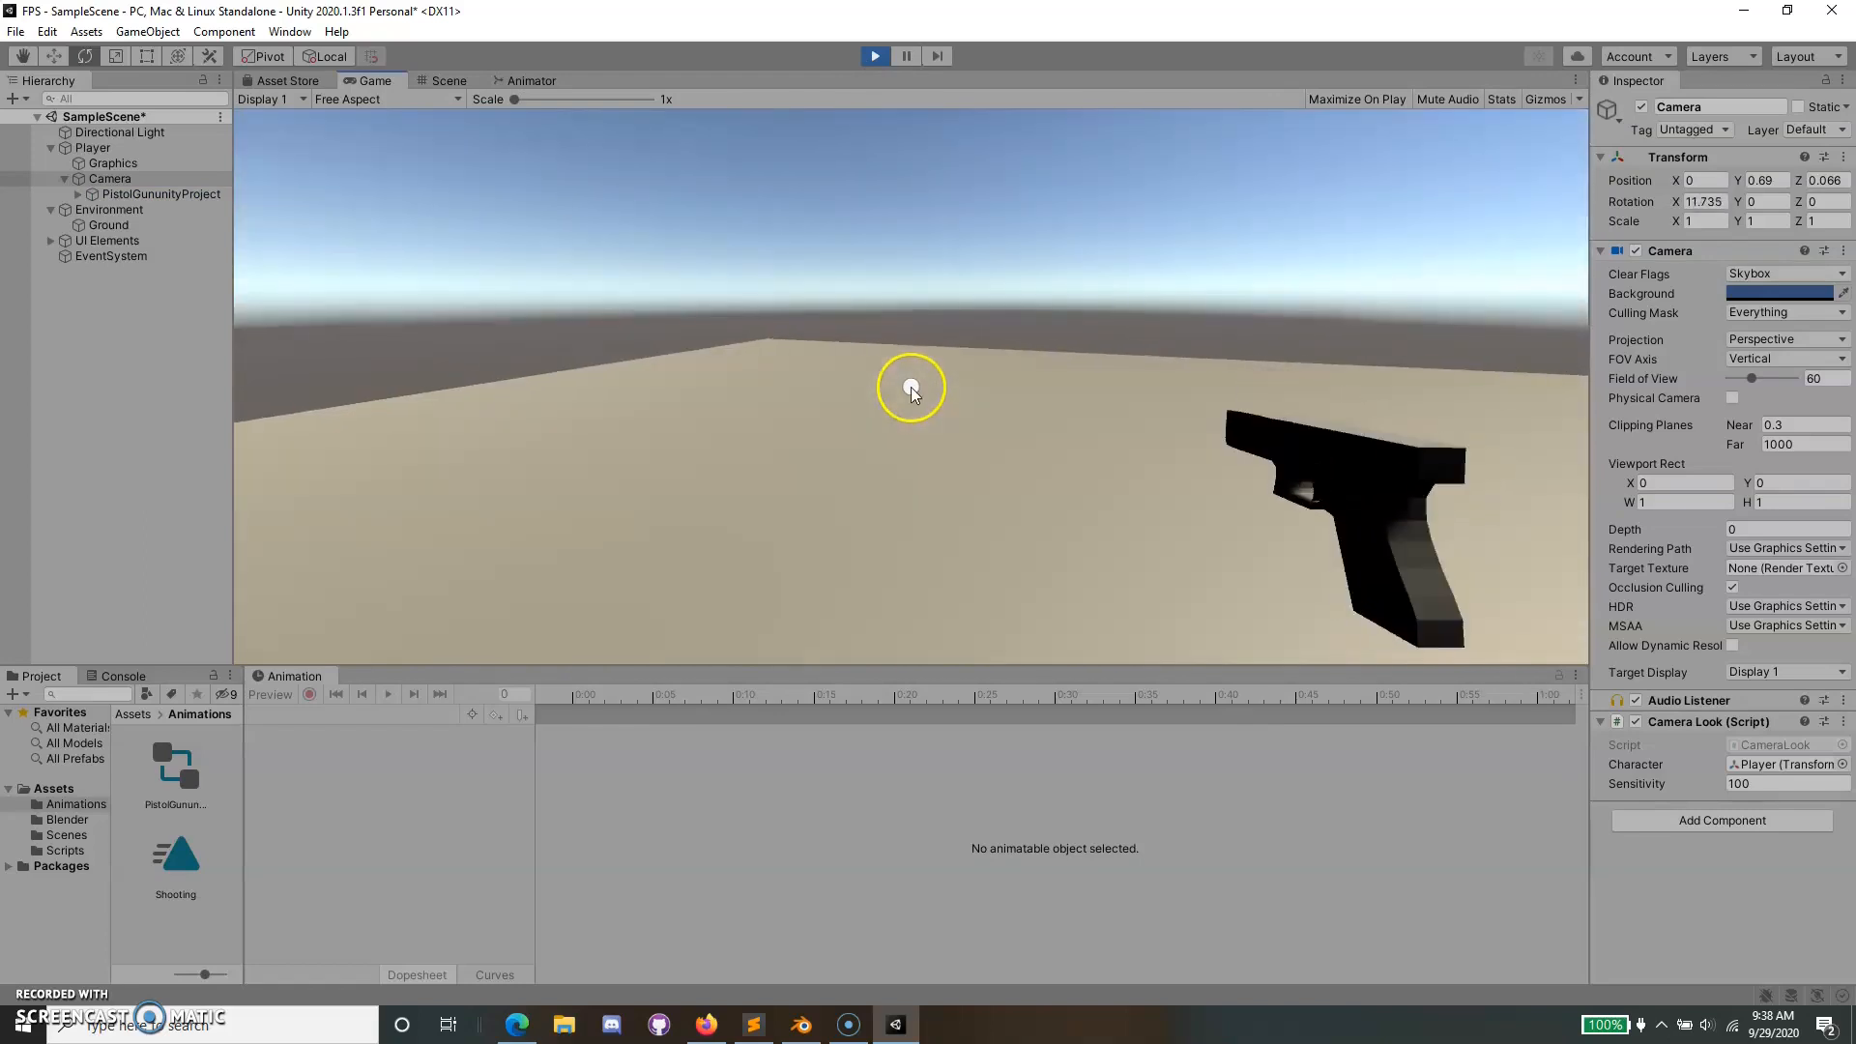
{"action": "left_click", "coordinate": [874, 55]}
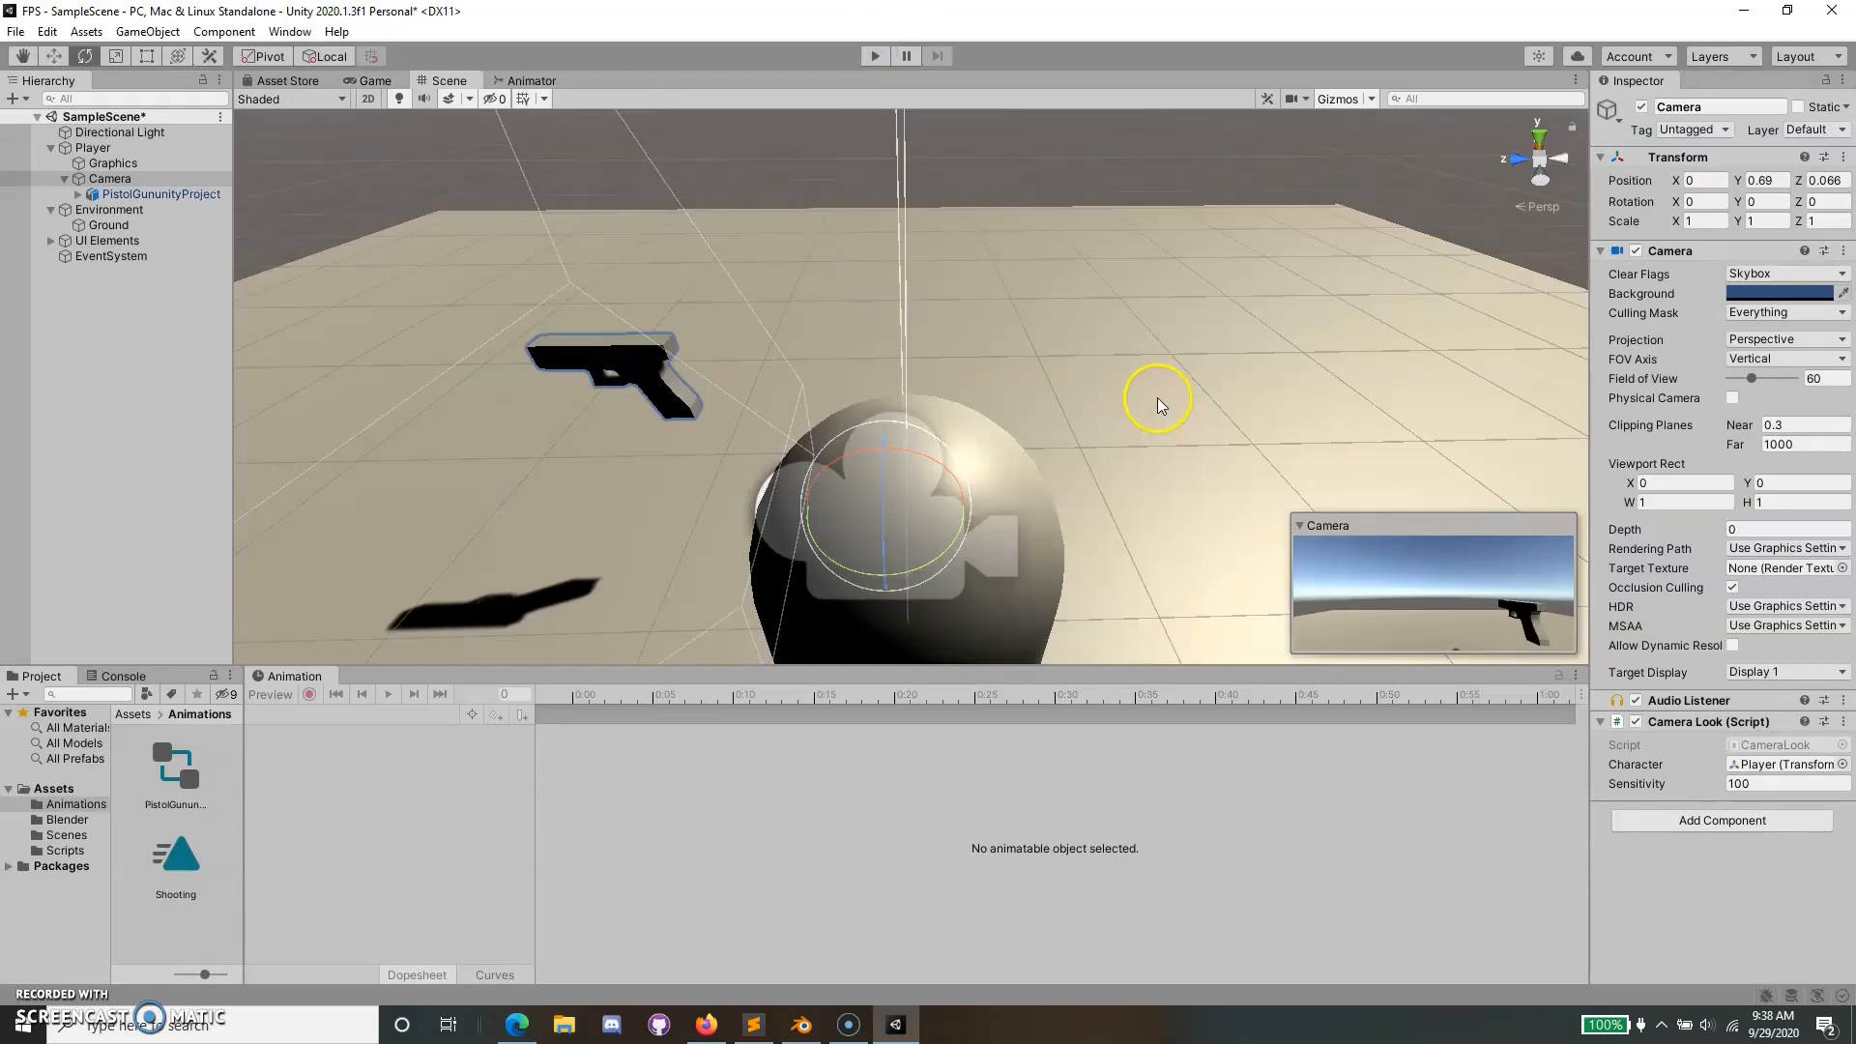
{"action": "scroll", "coordinate": [1157, 397], "scroll_direction": "down", "scroll_amount": 2}
{"action": "left_click", "coordinate": [1126, 362]}
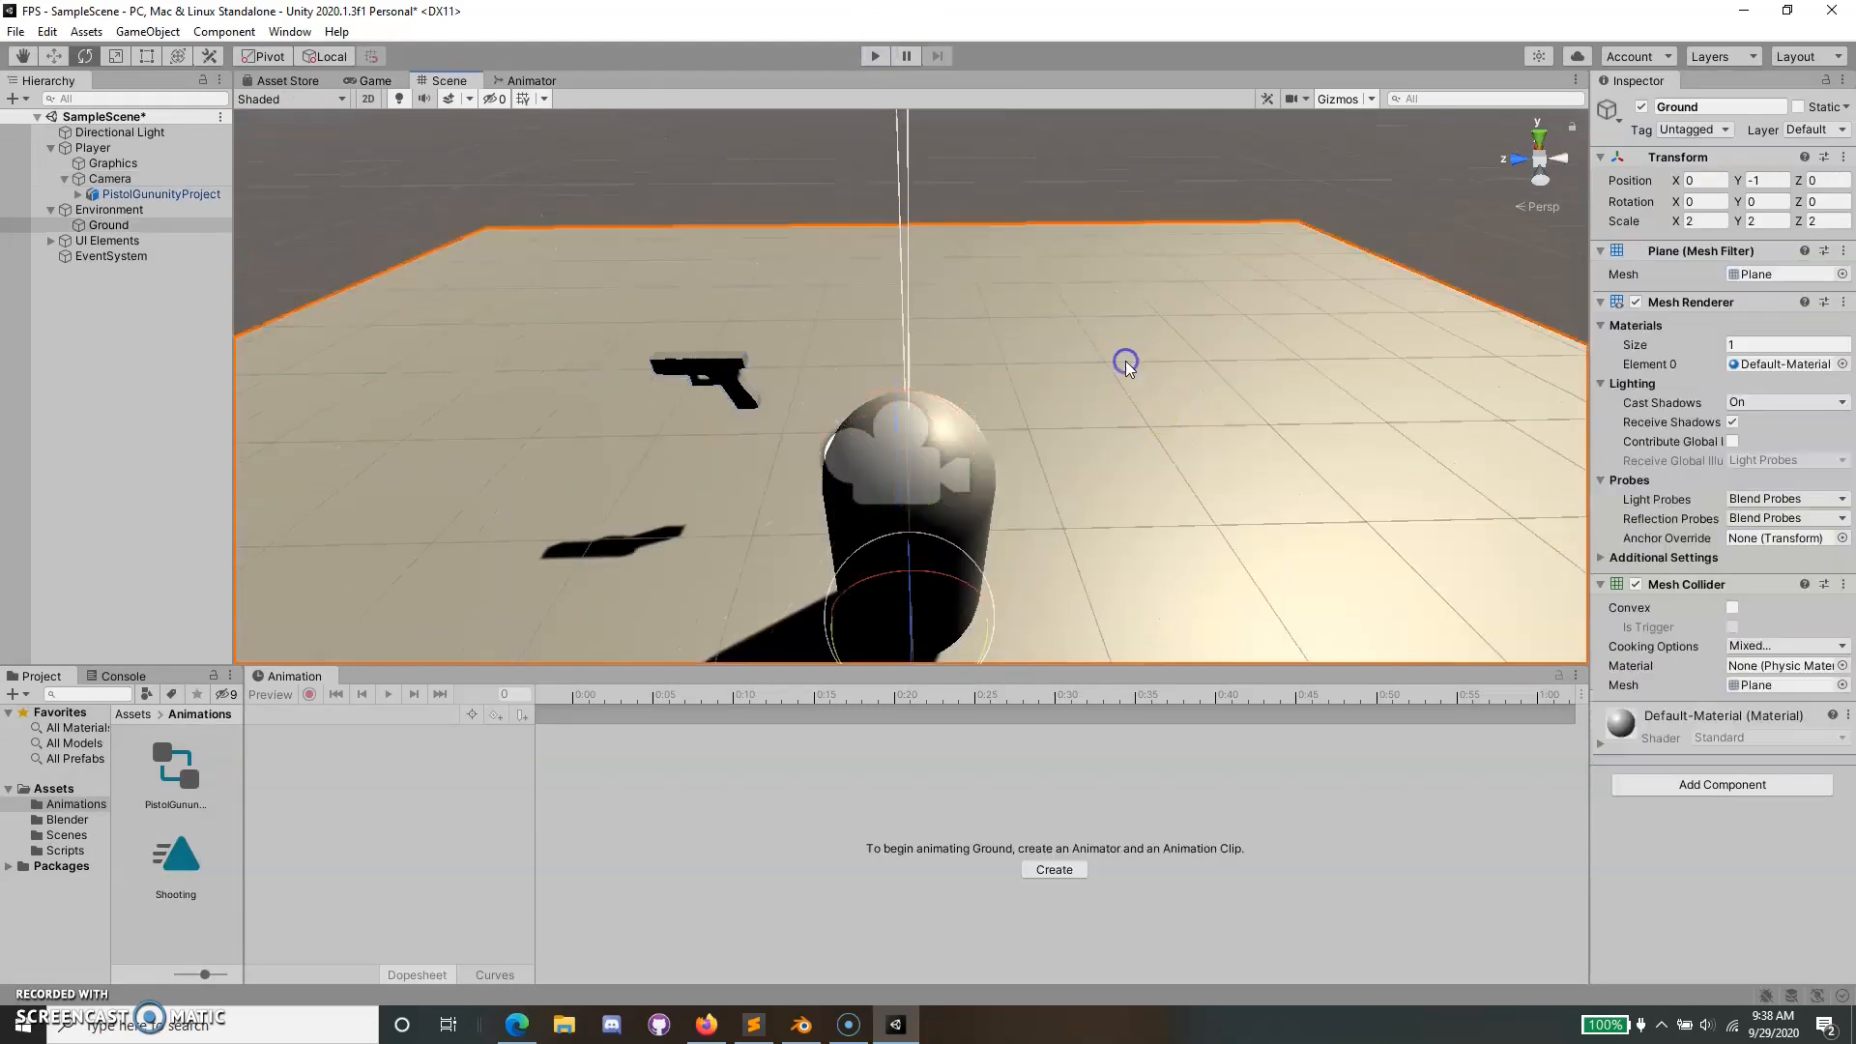
{"action": "left_click", "coordinate": [700, 363]}
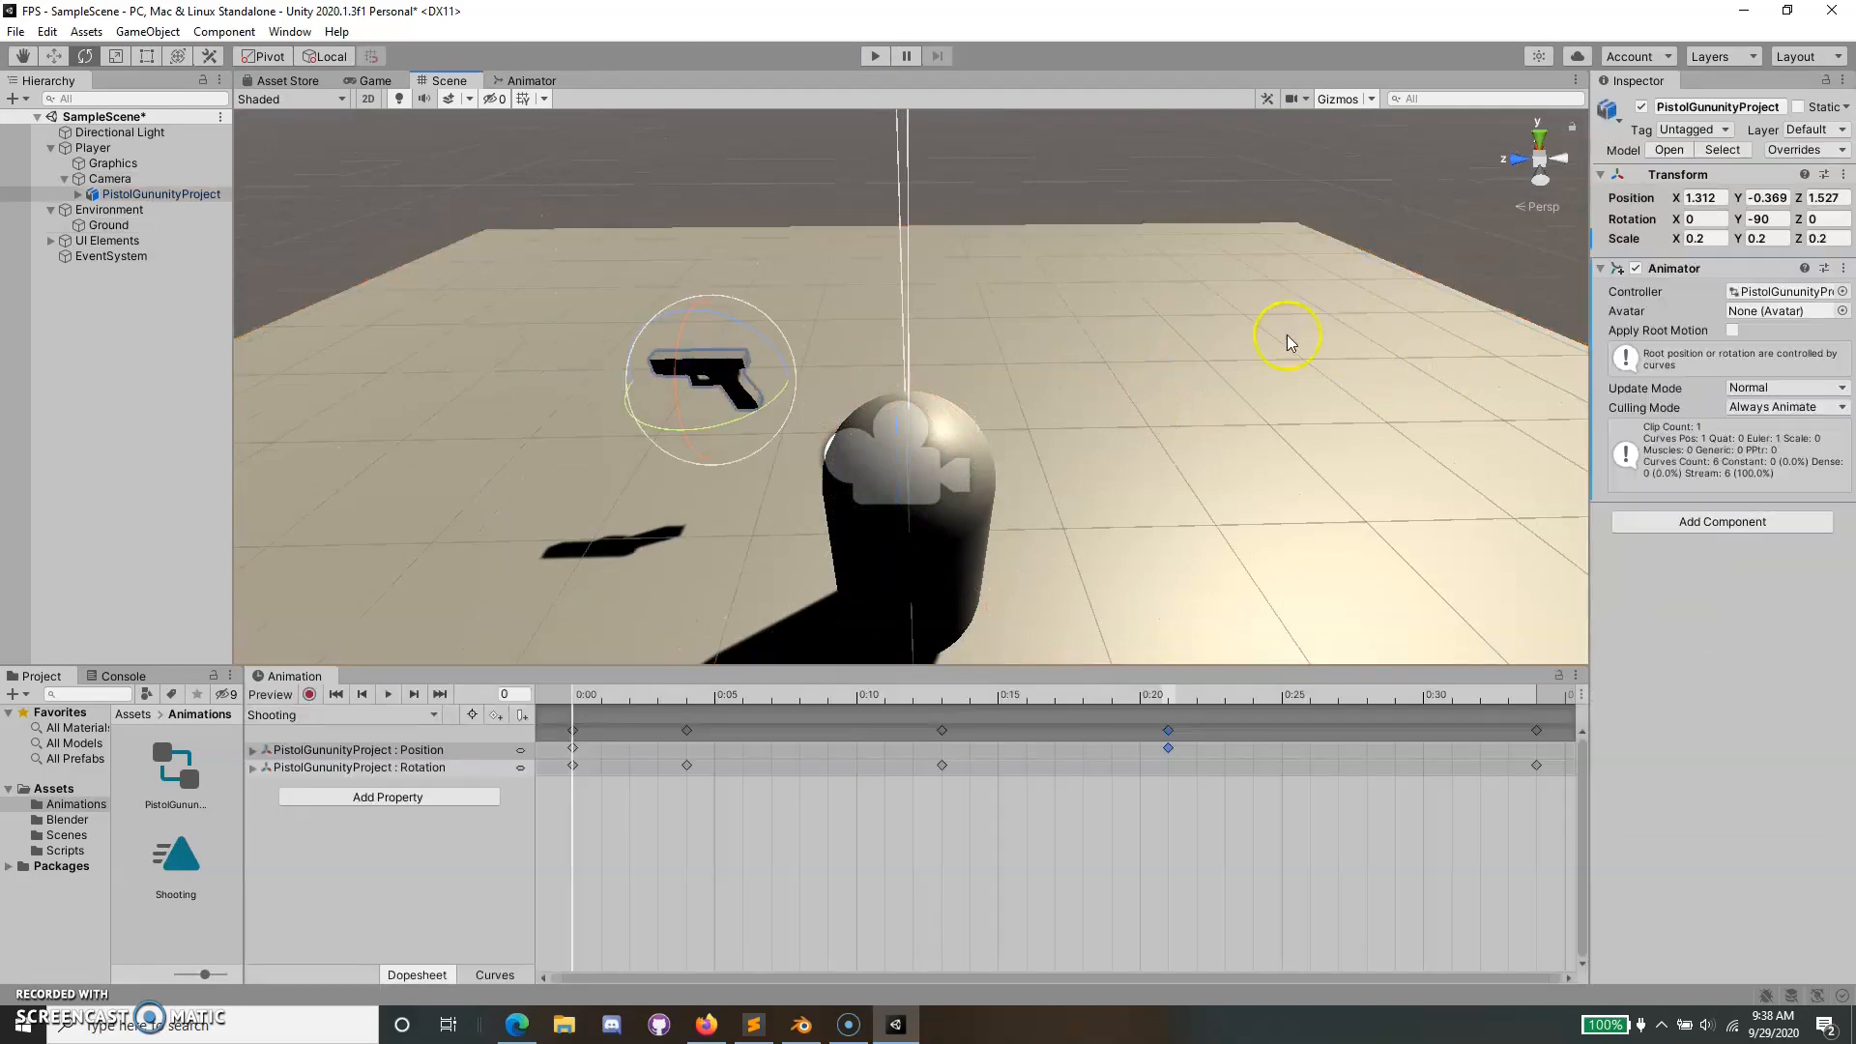
{"action": "left_click", "coordinate": [1141, 166]}
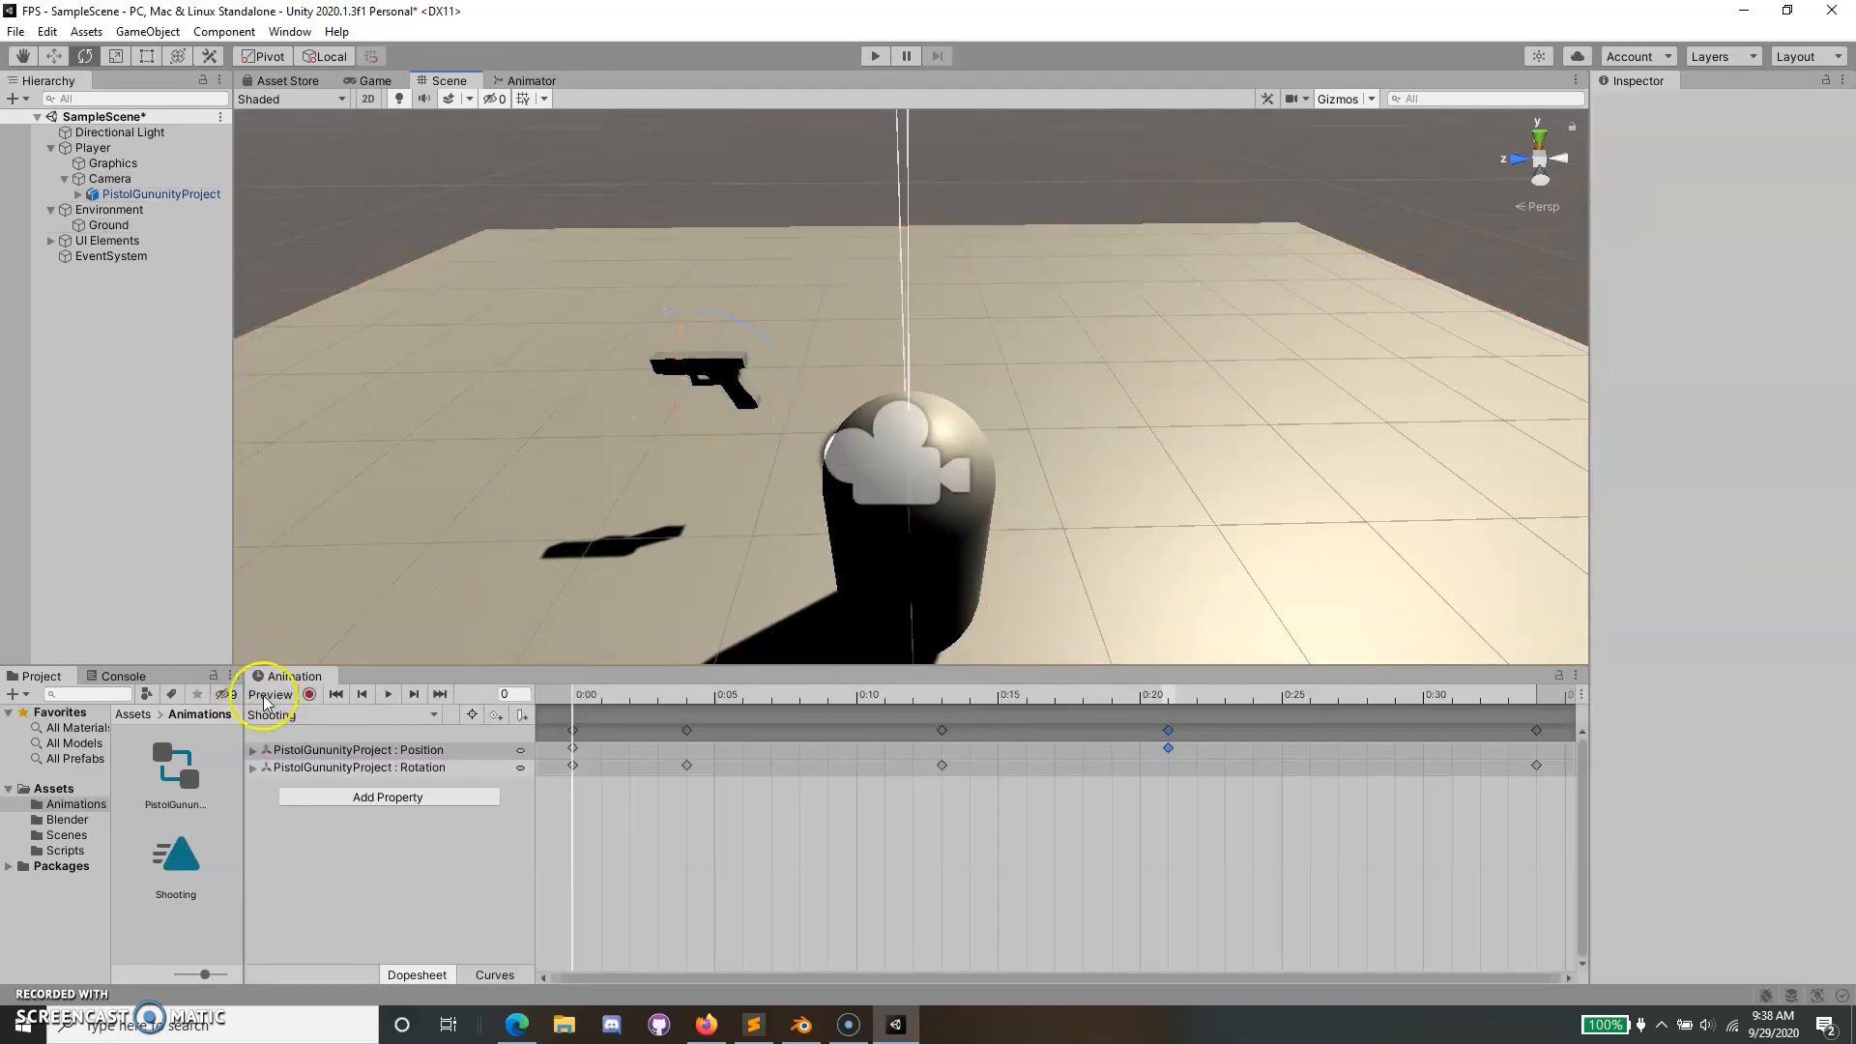
Widen the project asset area and turn off Loop Time for the Shooting clip in the Animations folder.
{"action": "left_click_drag", "start_coordinate": [246, 742], "coordinate": [921, 712]}
{"action": "left_click", "coordinate": [133, 712]}
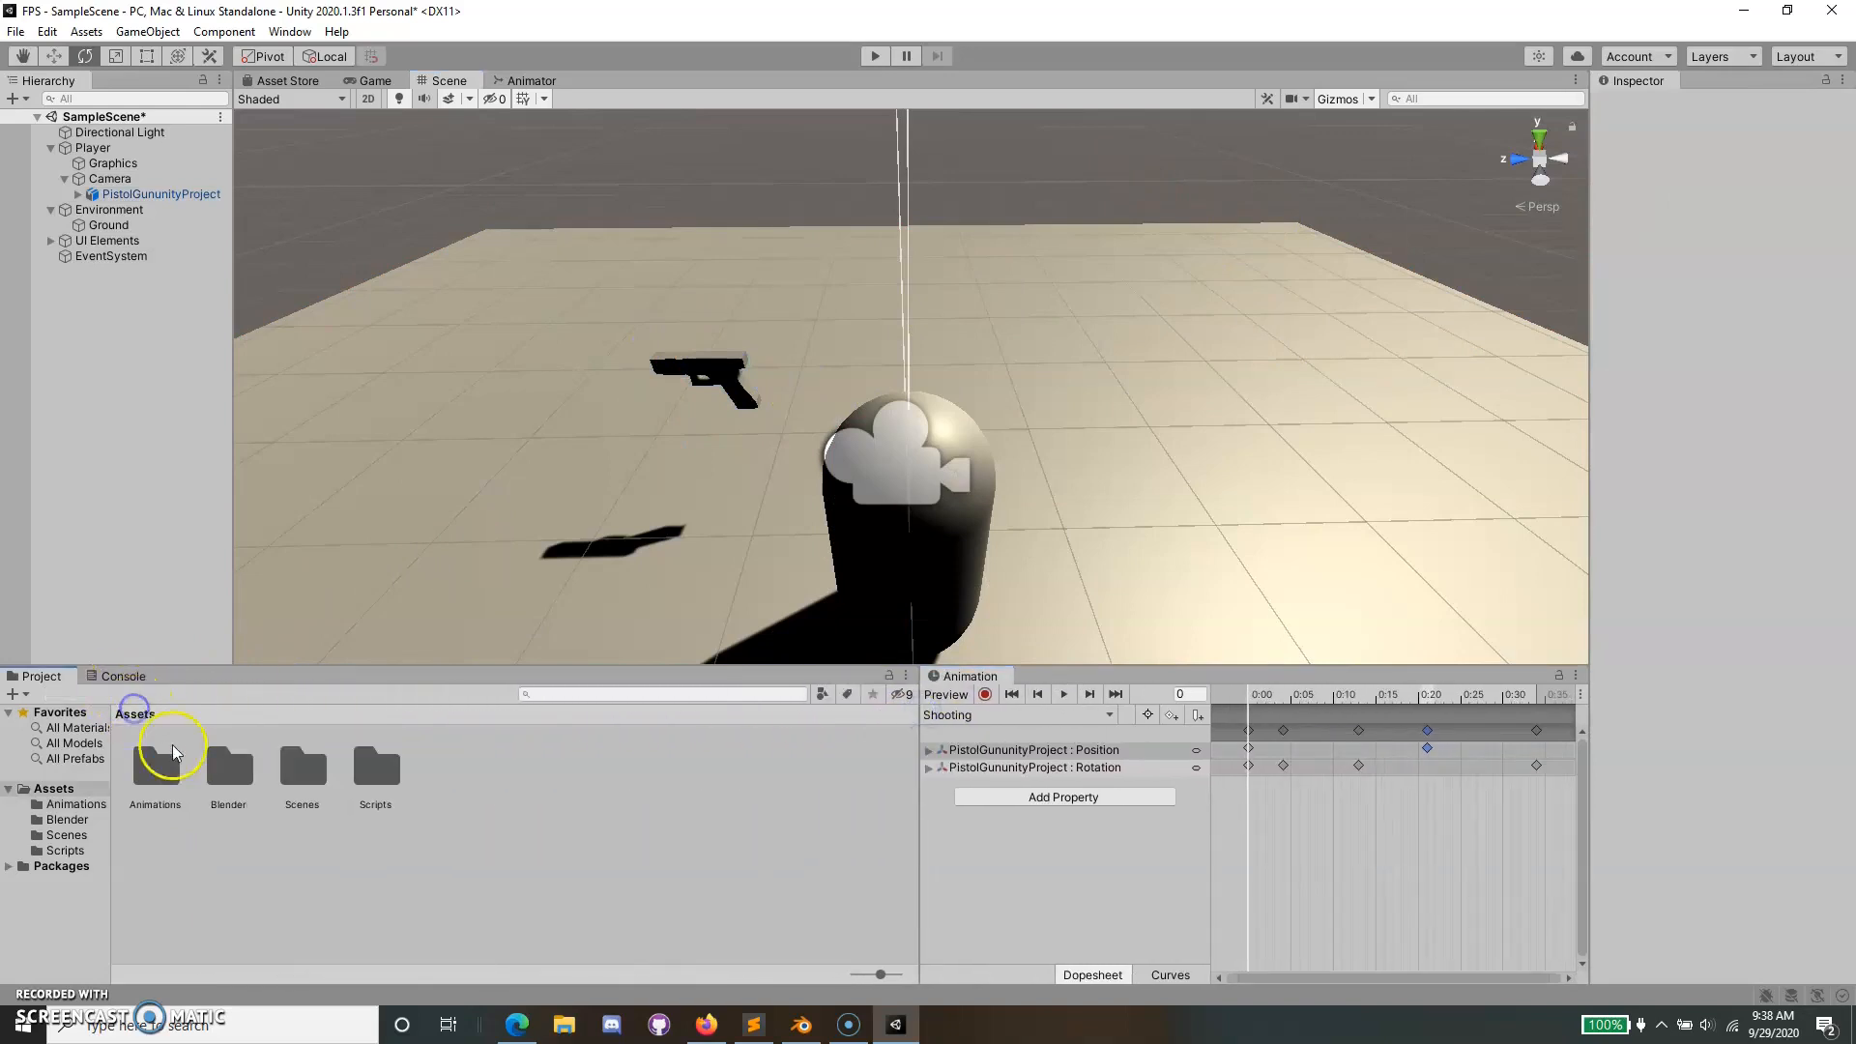
{"action": "double_click", "coordinate": [156, 773]}
{"action": "left_click", "coordinate": [222, 757]}
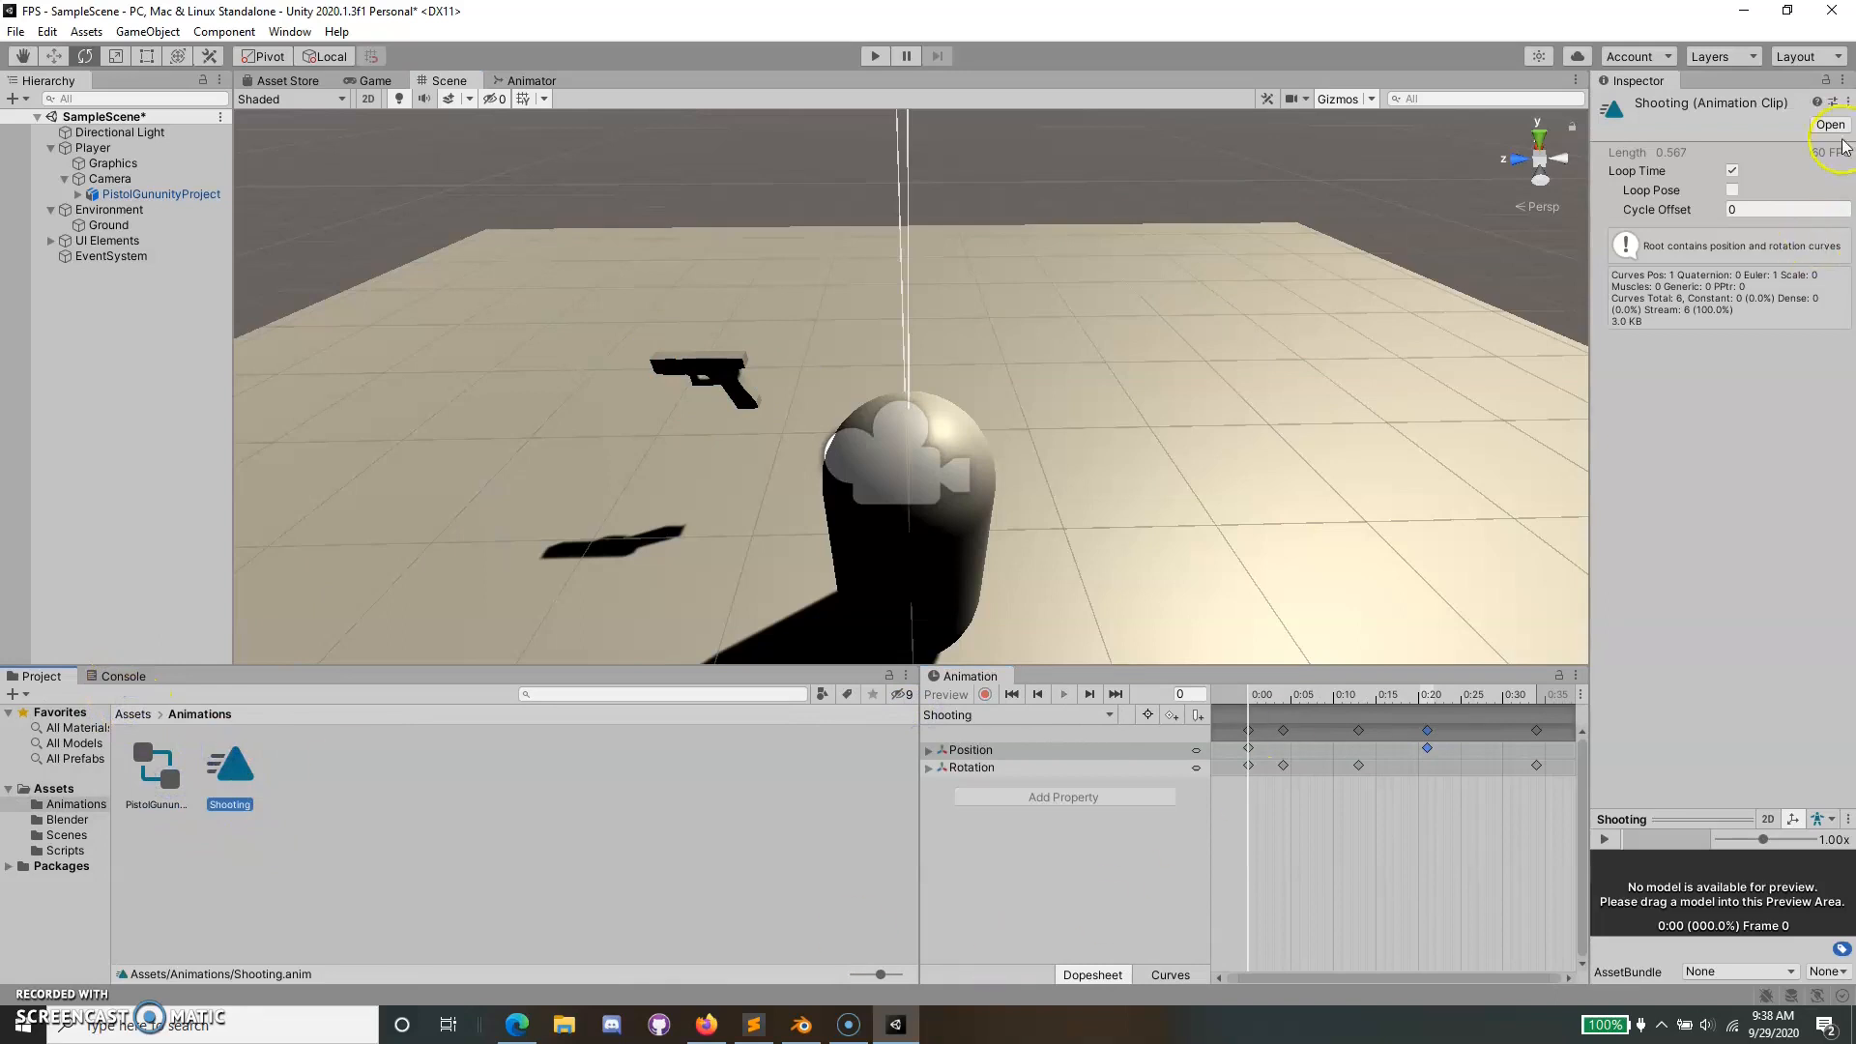
{"action": "left_click", "coordinate": [1731, 172]}
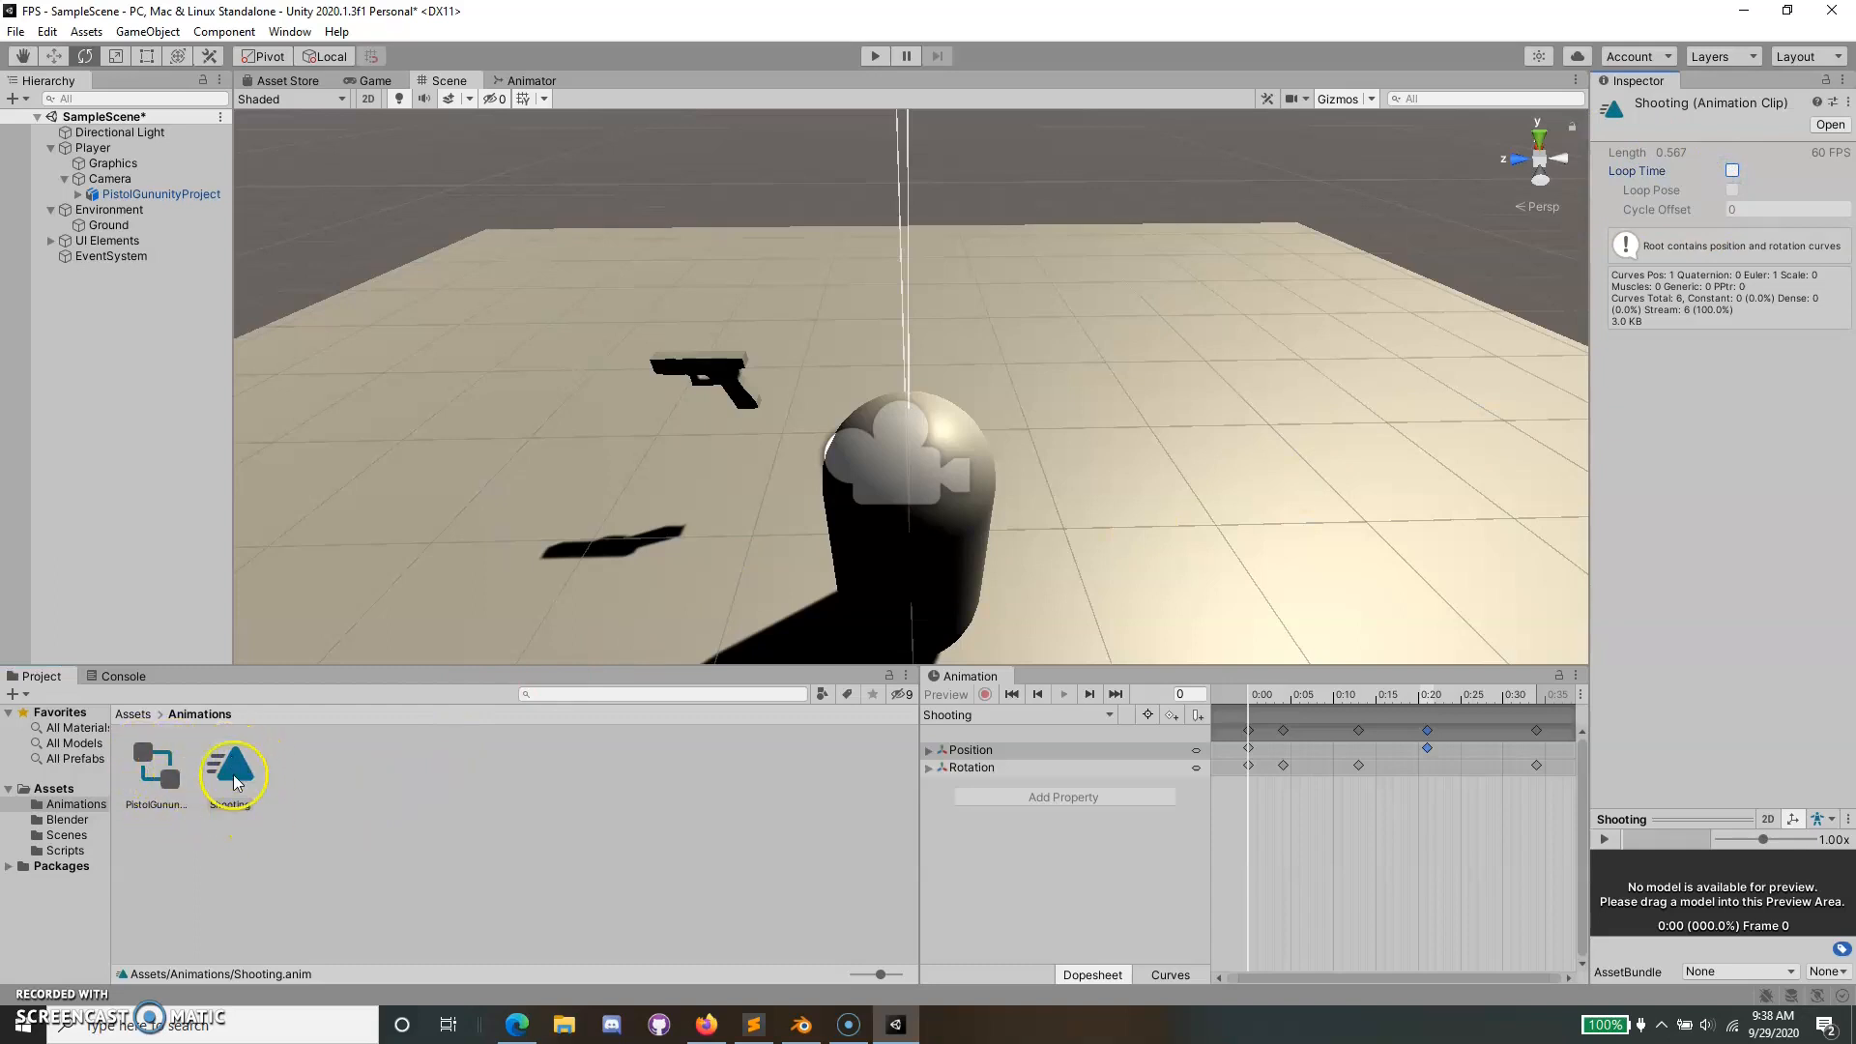
Open the pistol's animator controller and place the Shooting state between Entry and Exit.
{"action": "left_click", "coordinate": [314, 801]}
{"action": "left_click", "coordinate": [149, 788]}
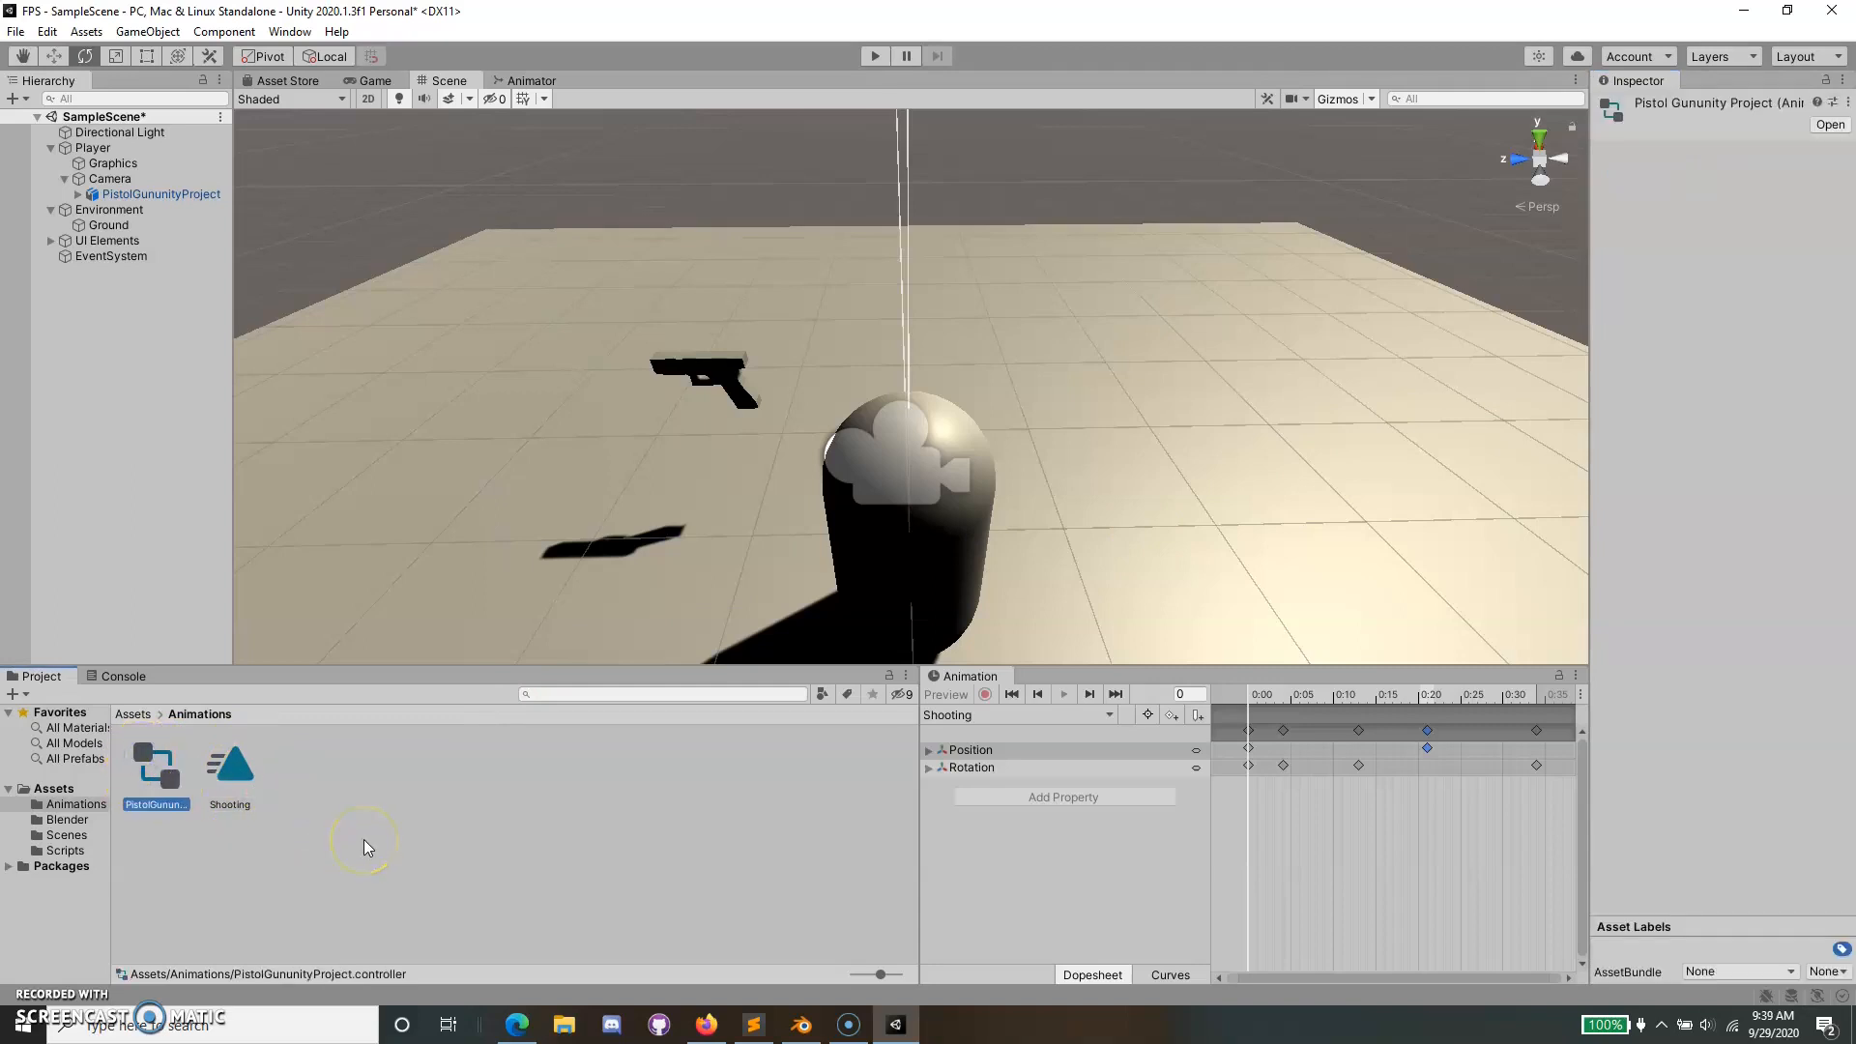
{"action": "left_click", "coordinate": [352, 825]}
{"action": "double_click", "coordinate": [145, 764]}
{"action": "left_click_drag", "start_coordinate": [923, 263], "coordinate": [1175, 408]}
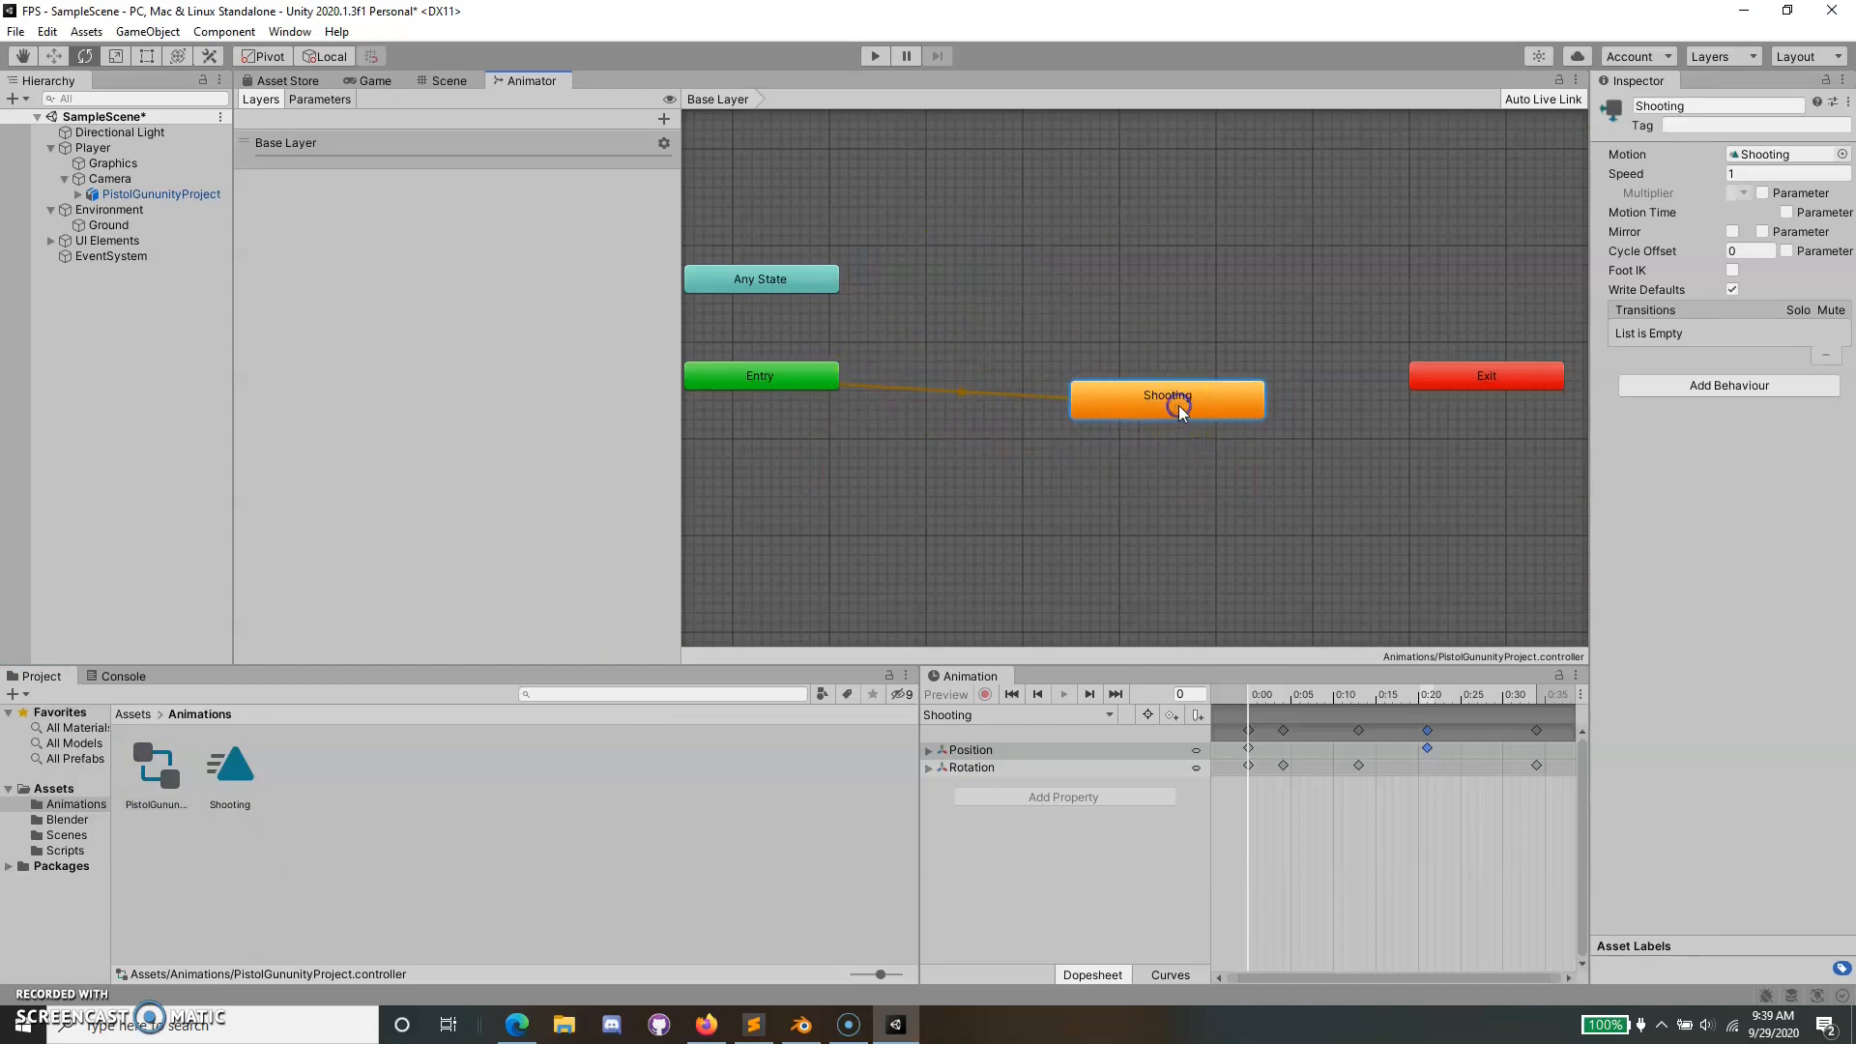
{"action": "left_click", "coordinate": [831, 488]}
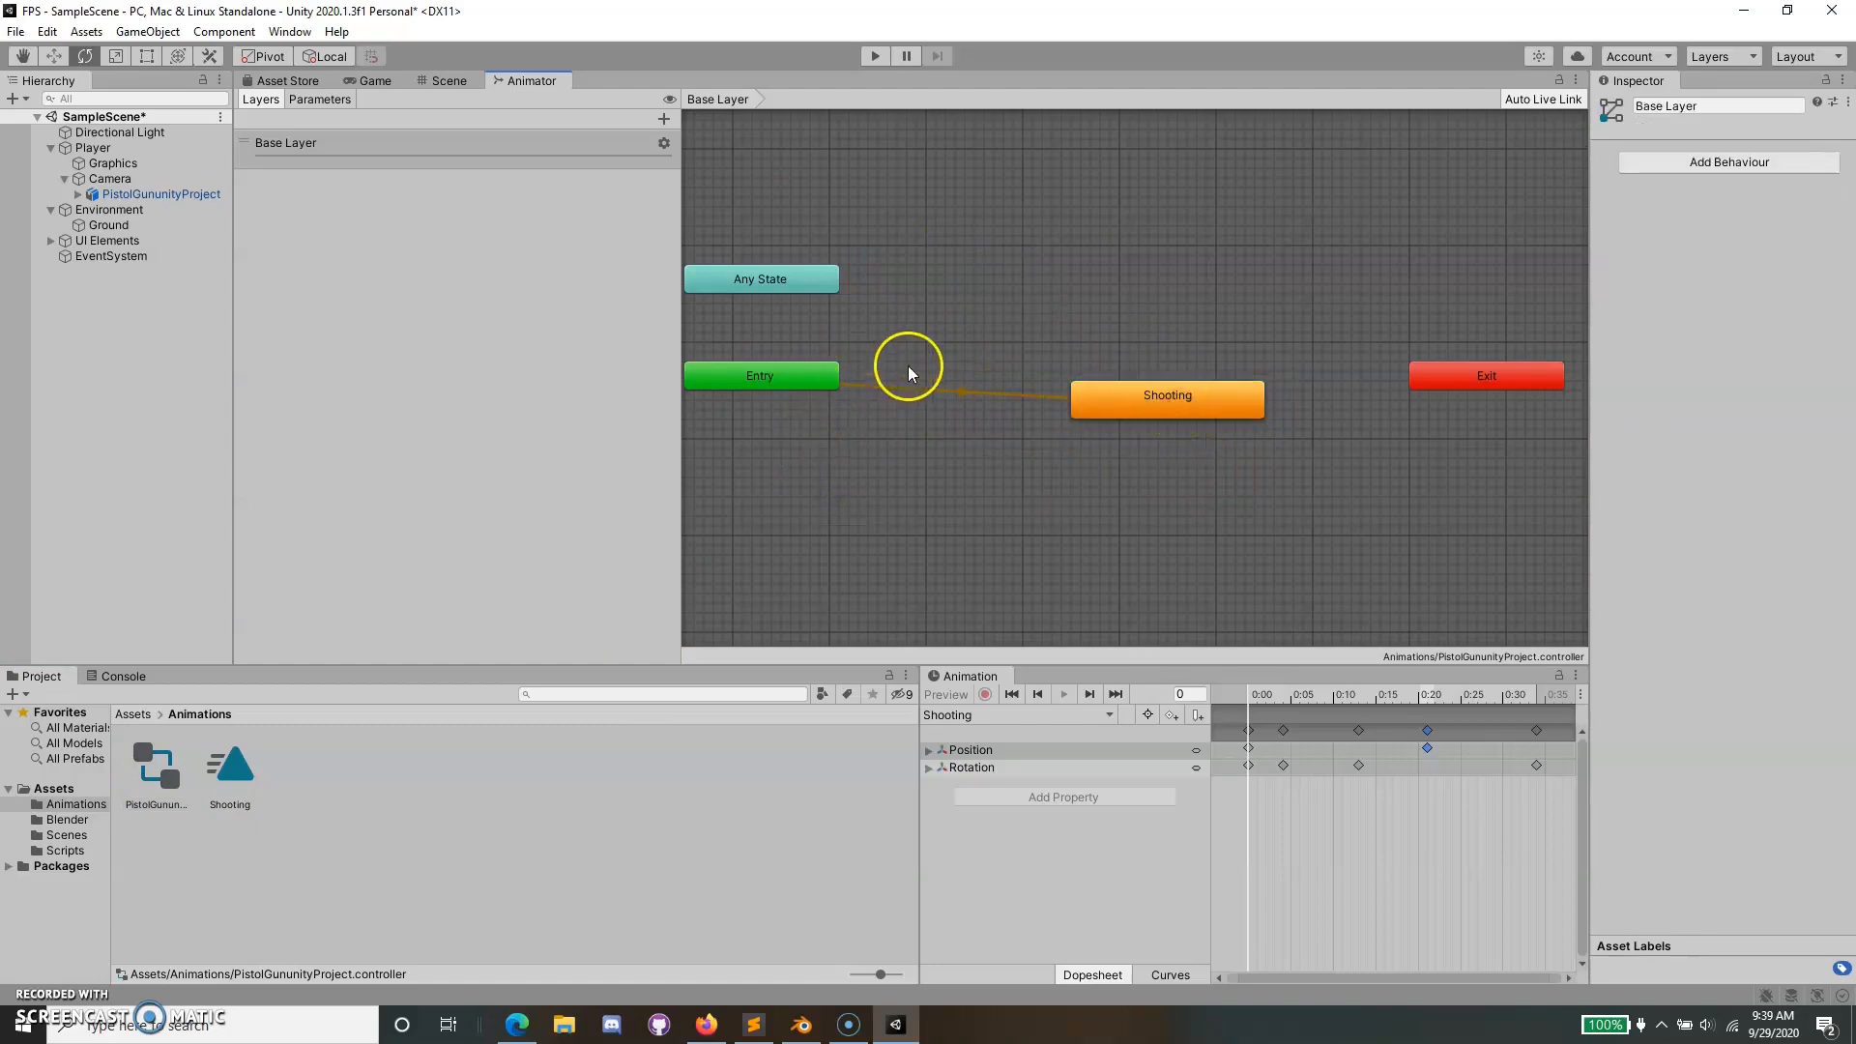
Create an empty state below the Entry node in the Base Layer.
{"action": "left_click", "coordinate": [806, 380]}
{"action": "left_click", "coordinate": [820, 462]}
{"action": "right_click", "coordinate": [803, 446]}
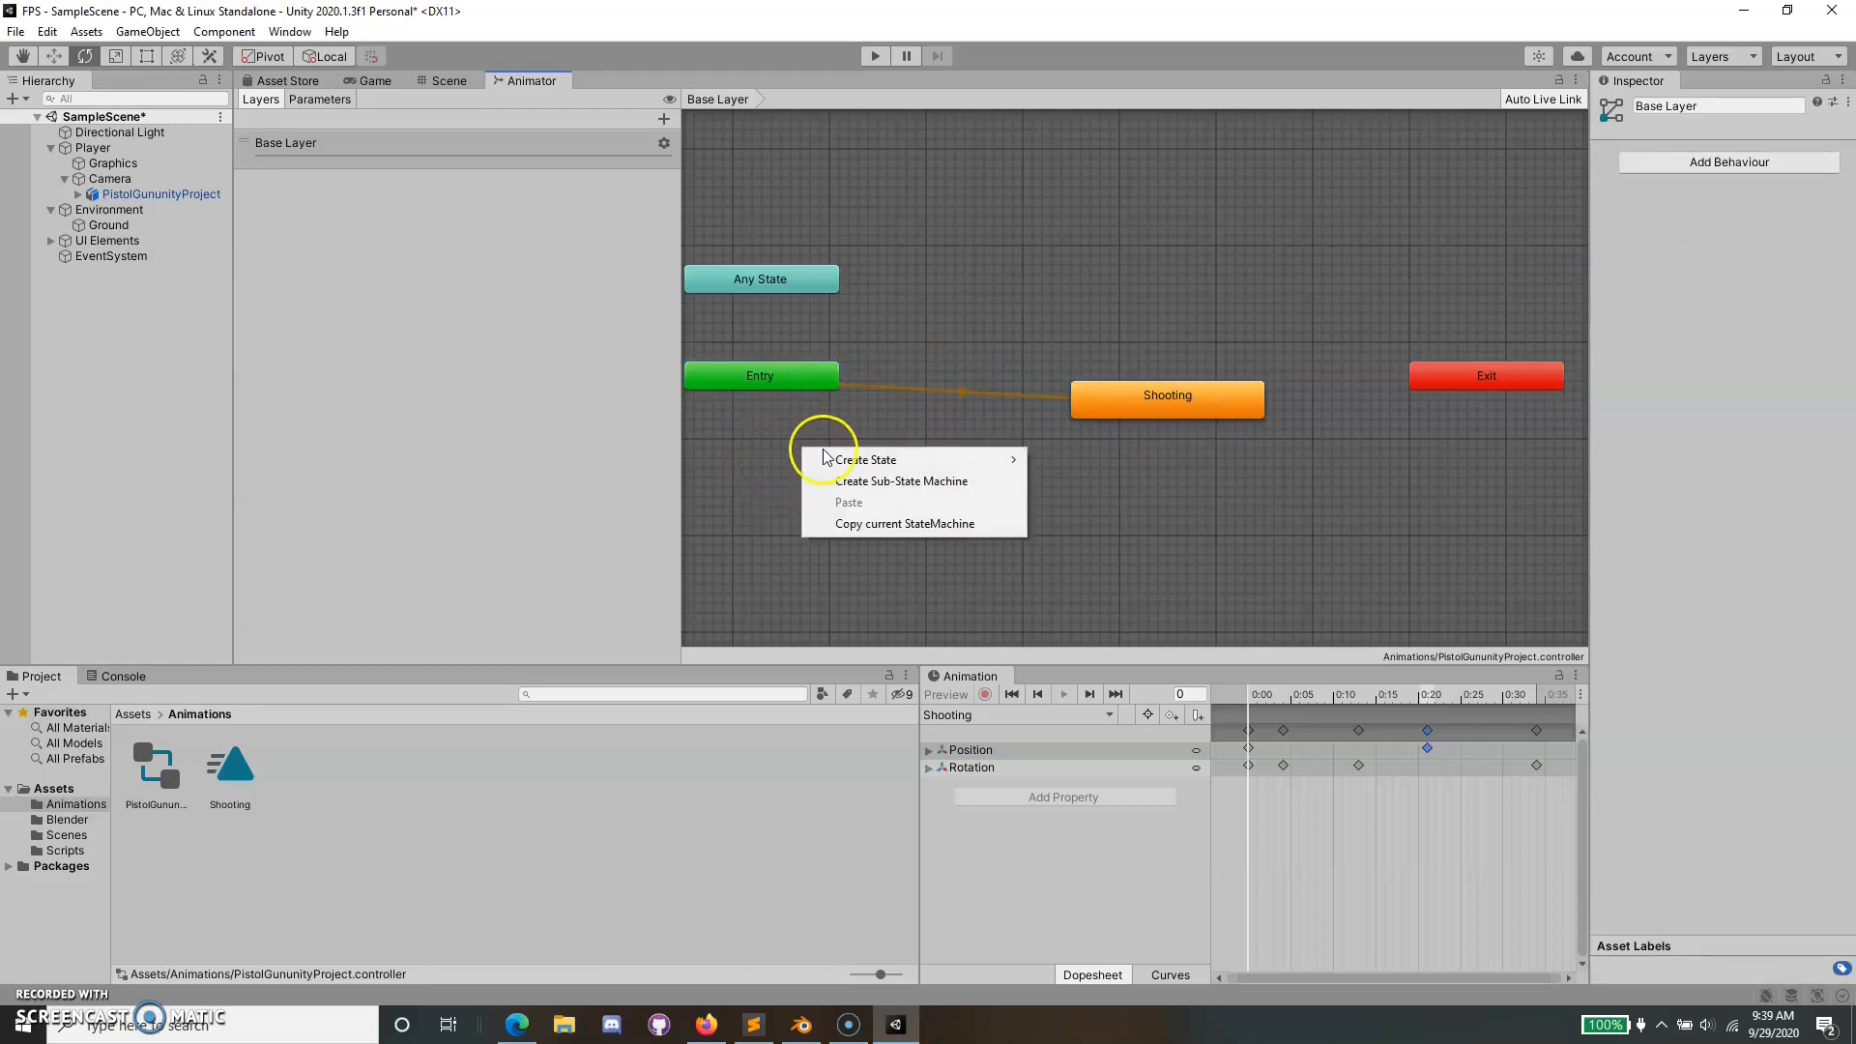
{"action": "mouse_move", "coordinate": [841, 460]}
{"action": "left_click", "coordinate": [1037, 461]}
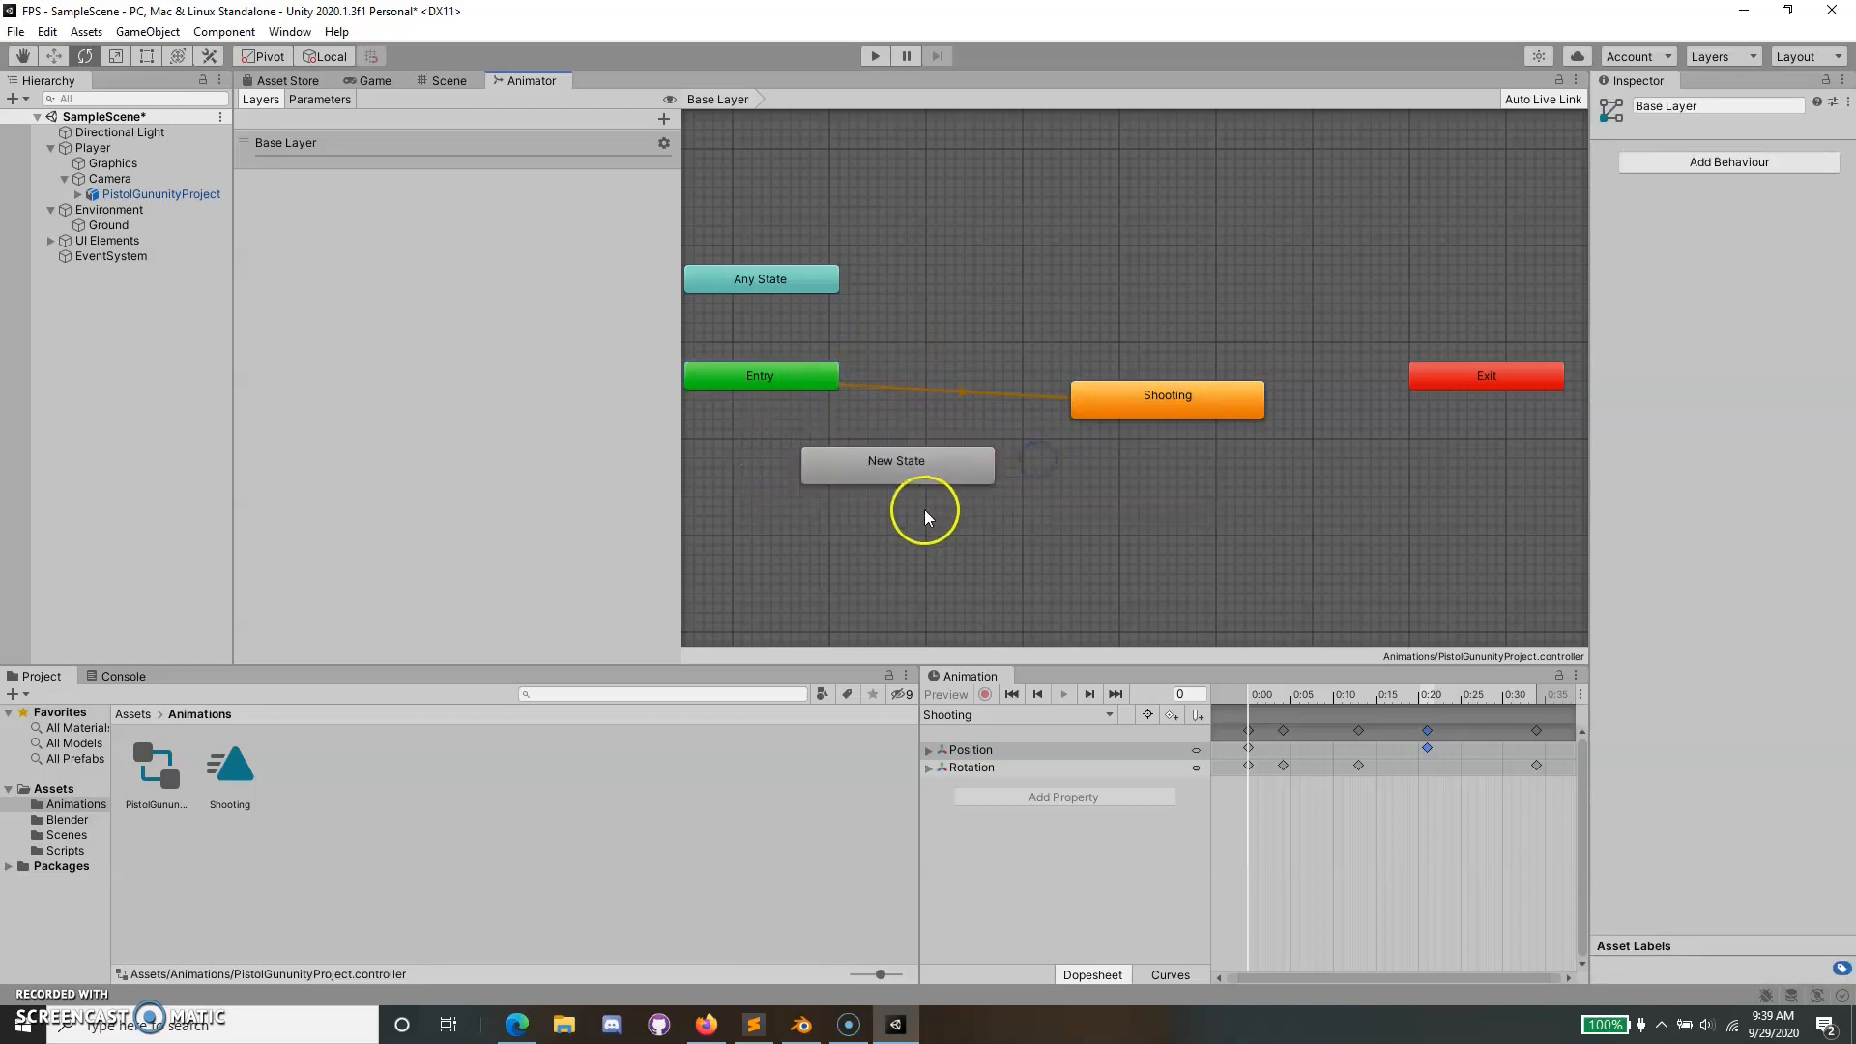
Add a transition from Entry to New State and make New State the state machine's default state.
{"action": "left_click", "coordinate": [773, 380]}
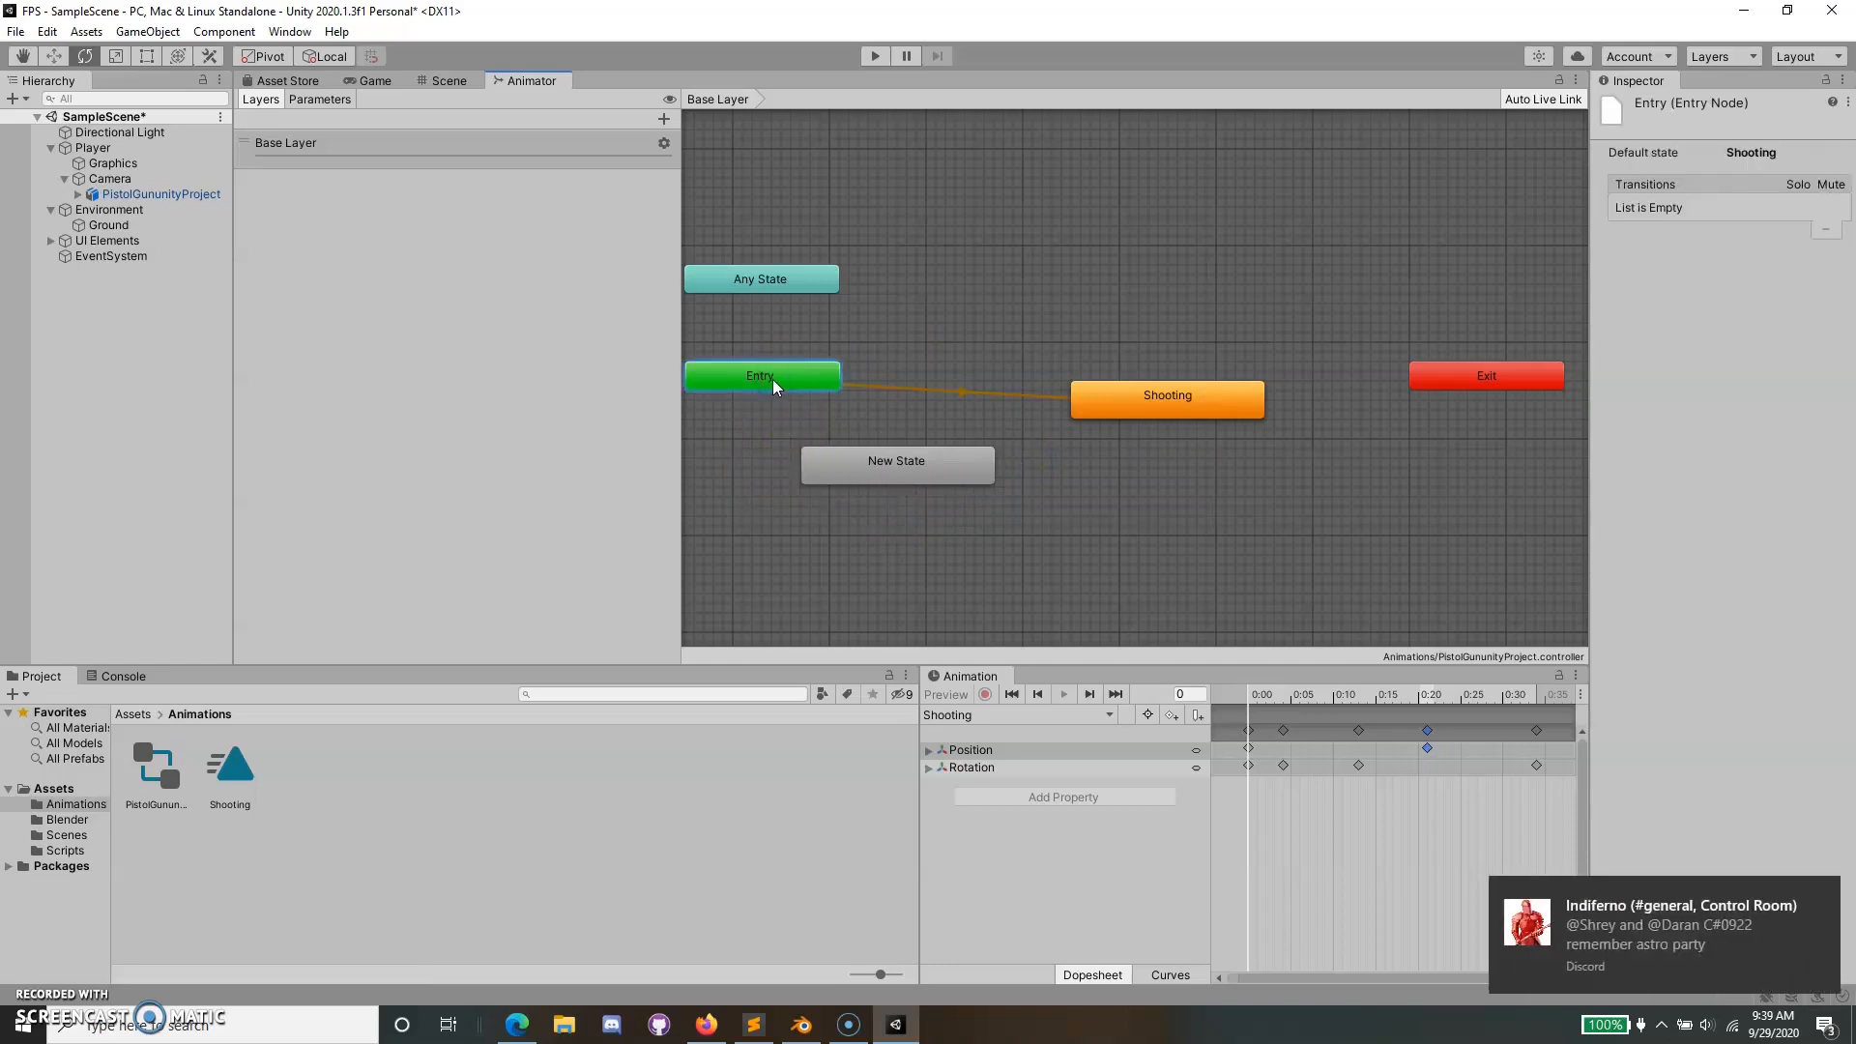
{"action": "right_click", "coordinate": [774, 379]}
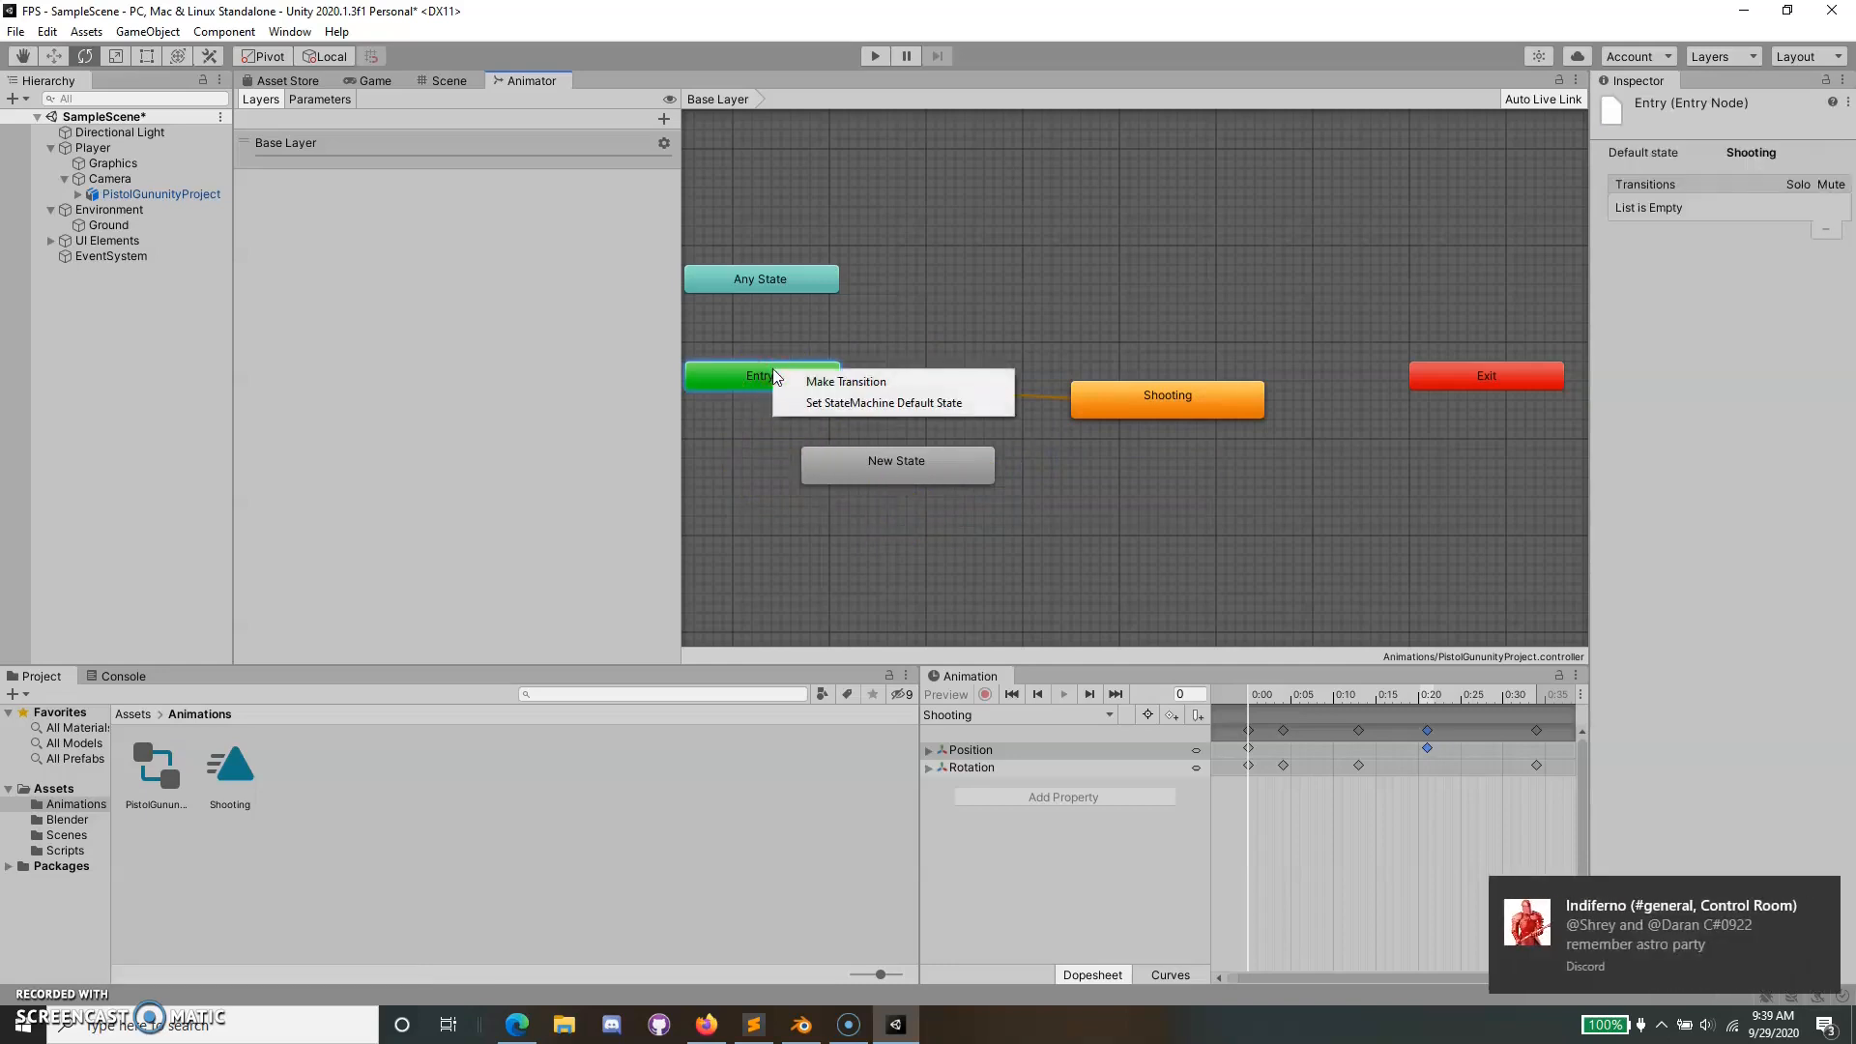
{"action": "left_click", "coordinate": [783, 382]}
{"action": "left_click", "coordinate": [870, 469]}
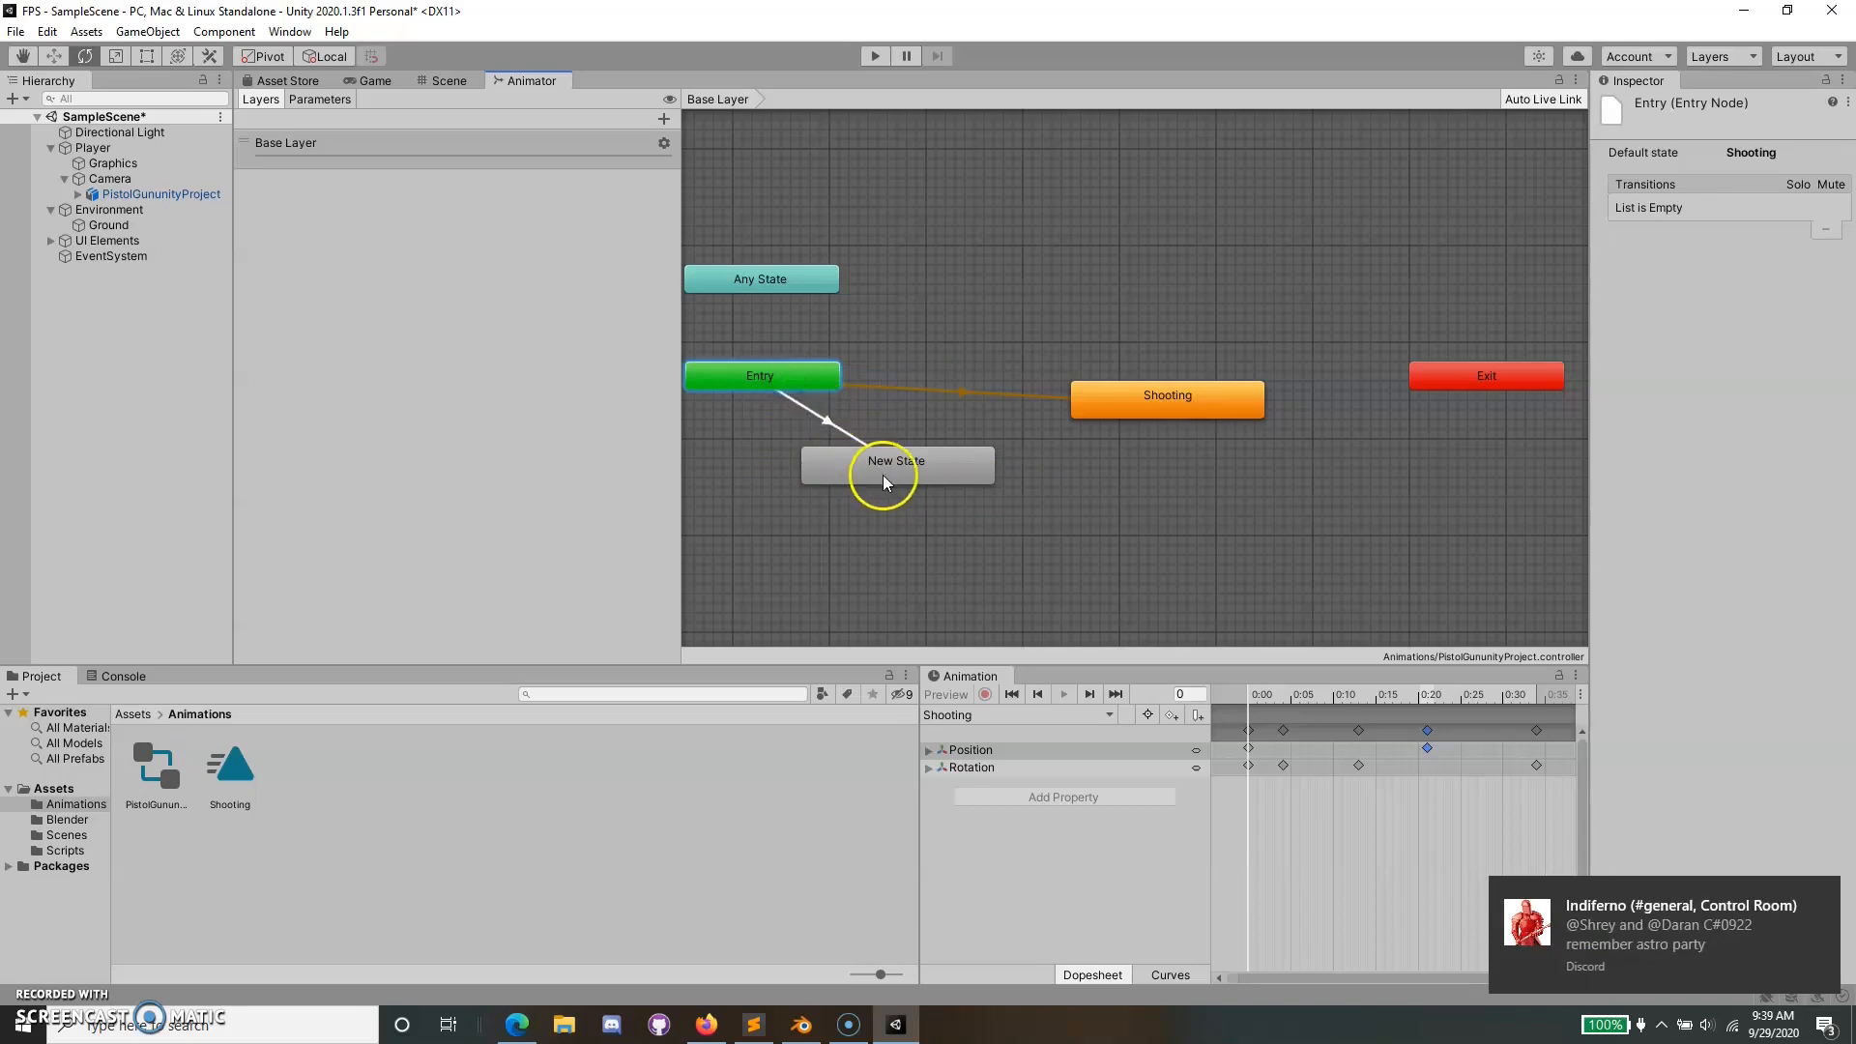
{"action": "right_click", "coordinate": [747, 369]}
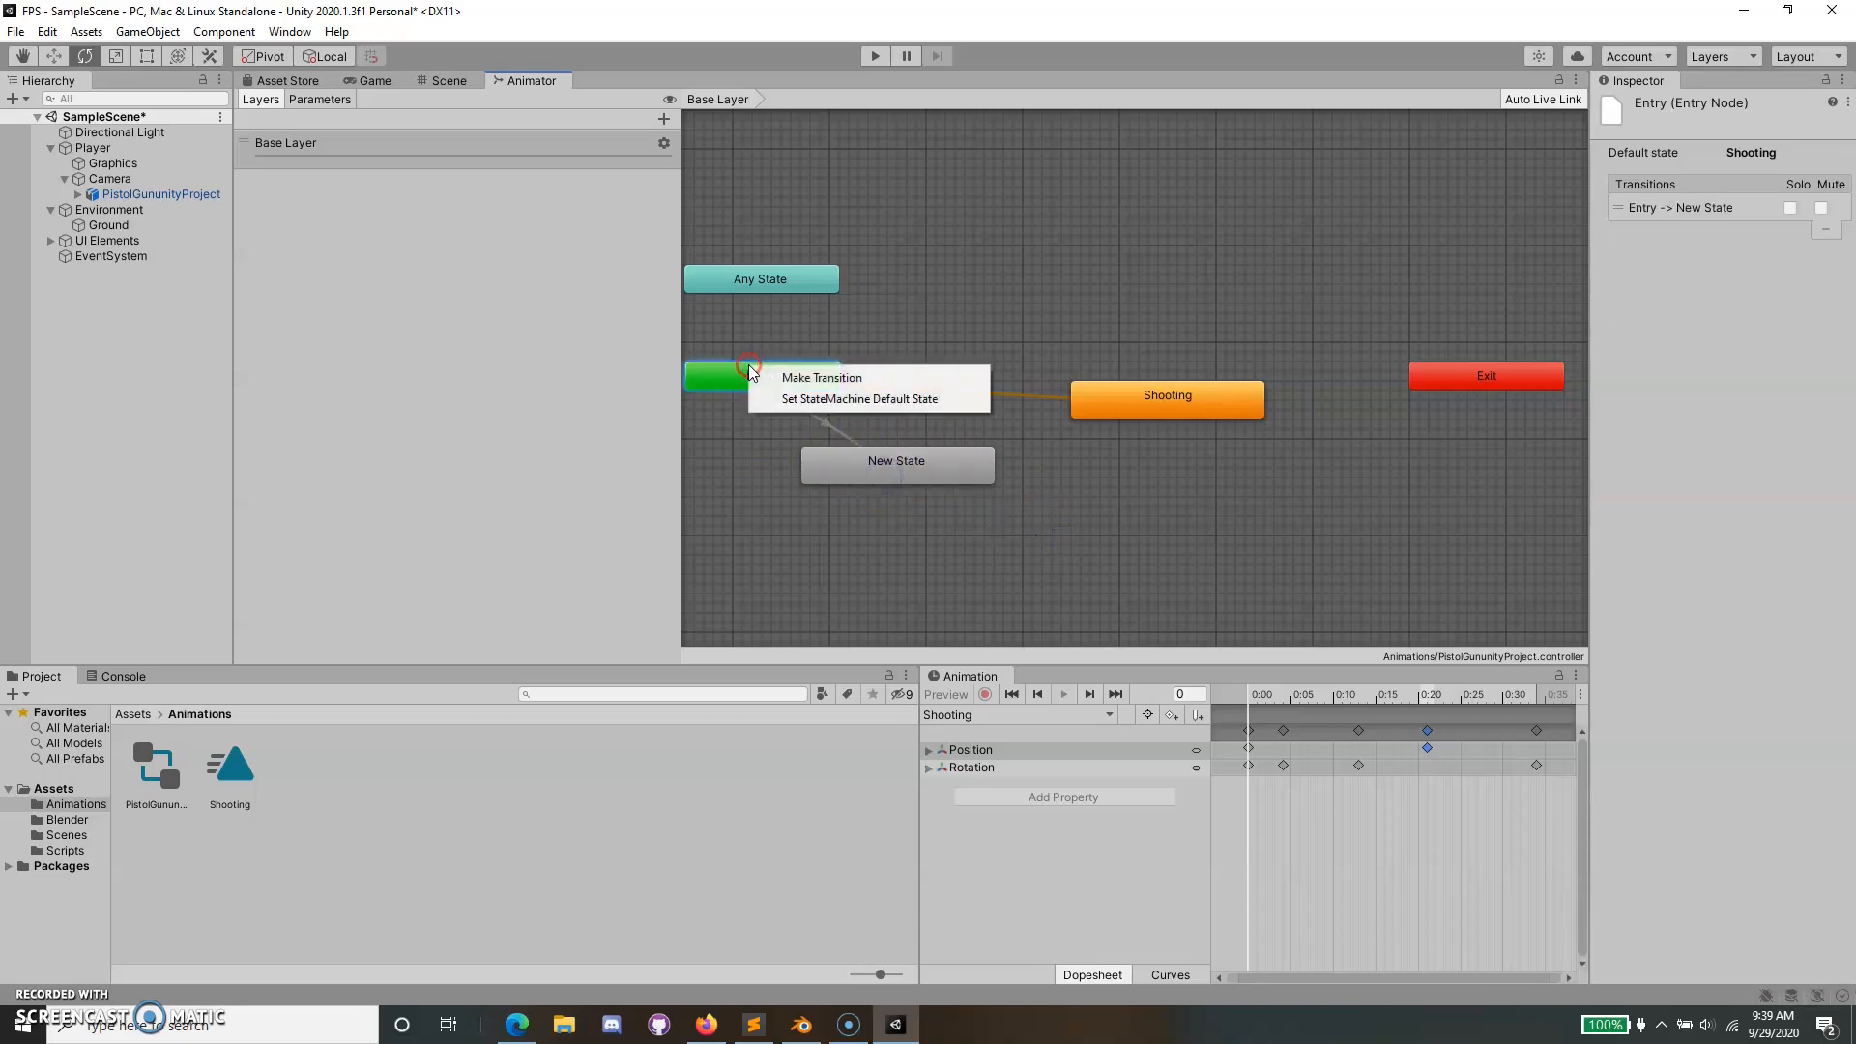
{"action": "left_click", "coordinate": [791, 399]}
{"action": "left_click", "coordinate": [883, 462]}
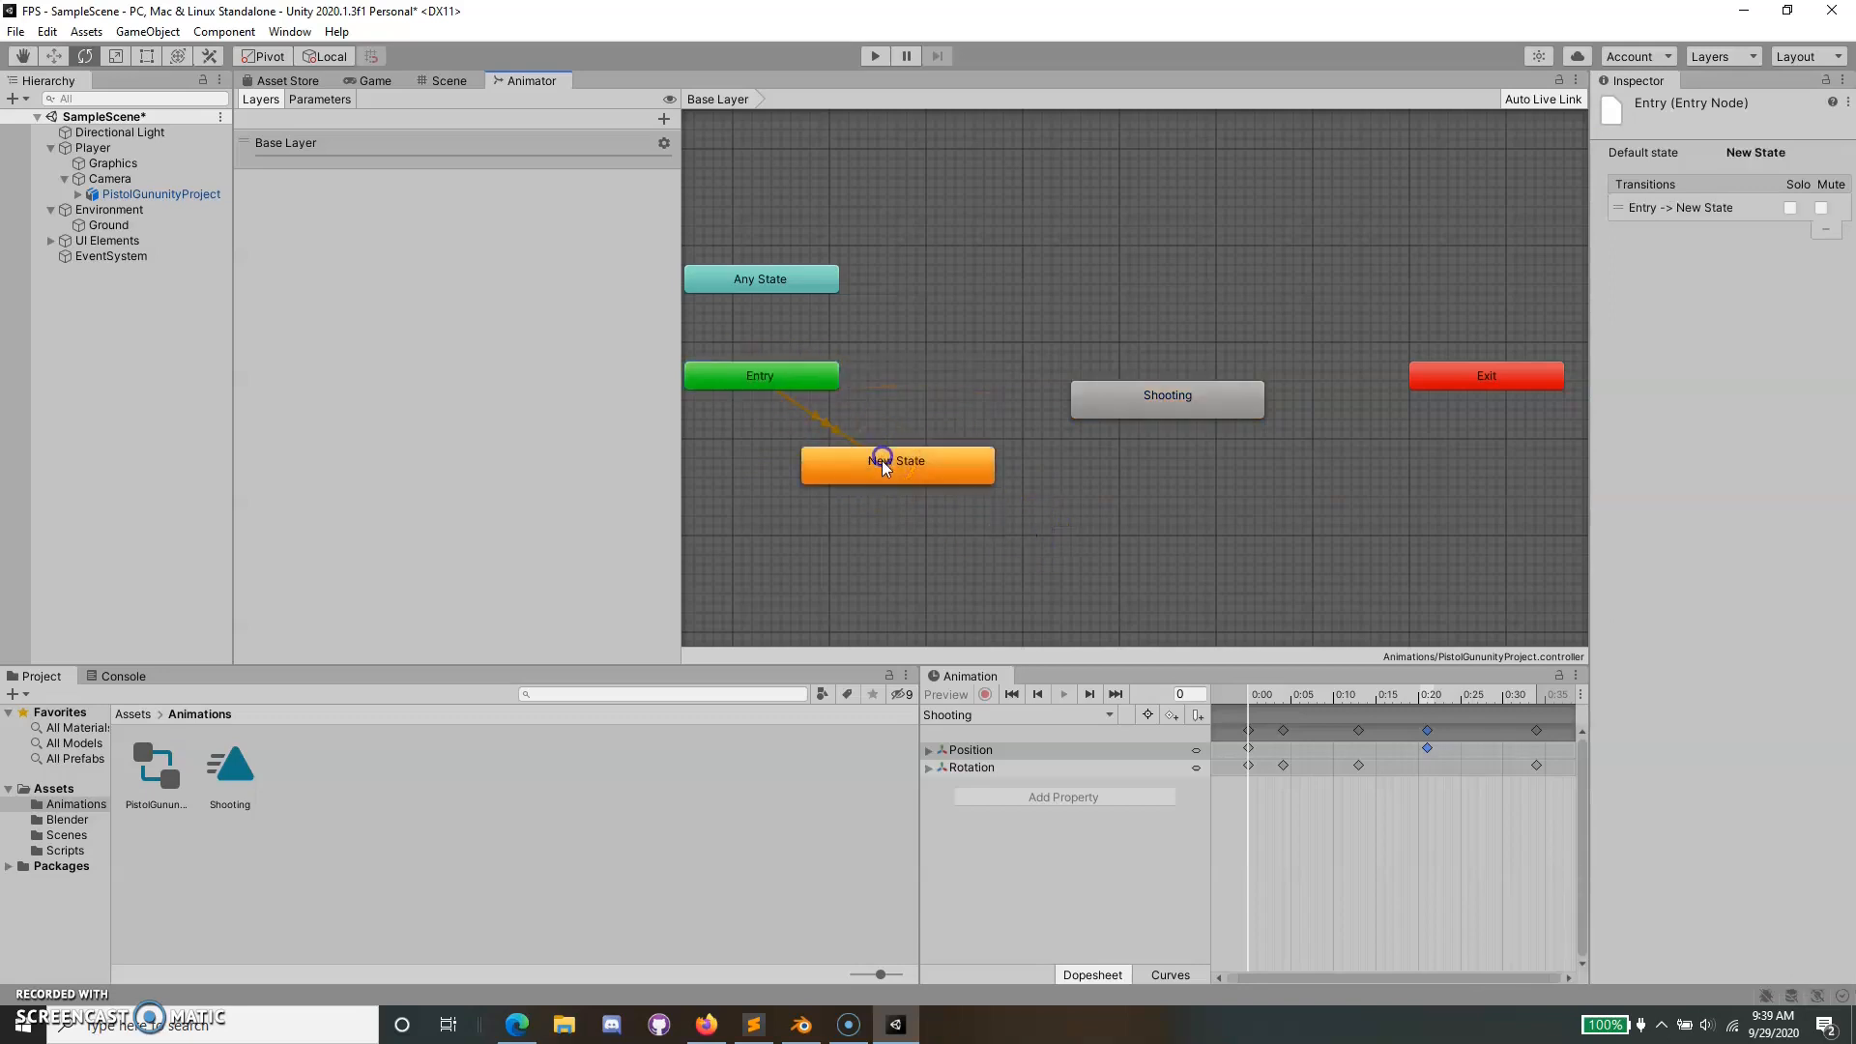
{"action": "left_click", "coordinate": [1039, 522]}
Rearrange the animator graph with Entry directly above New State, Exit under Any State, and Shooting off to the far side.
{"action": "left_click_drag", "start_coordinate": [781, 375], "coordinate": [908, 152]}
{"action": "left_click_drag", "start_coordinate": [1237, 397], "coordinate": [1448, 236]}
{"action": "left_click_drag", "start_coordinate": [1518, 385], "coordinate": [777, 322]}
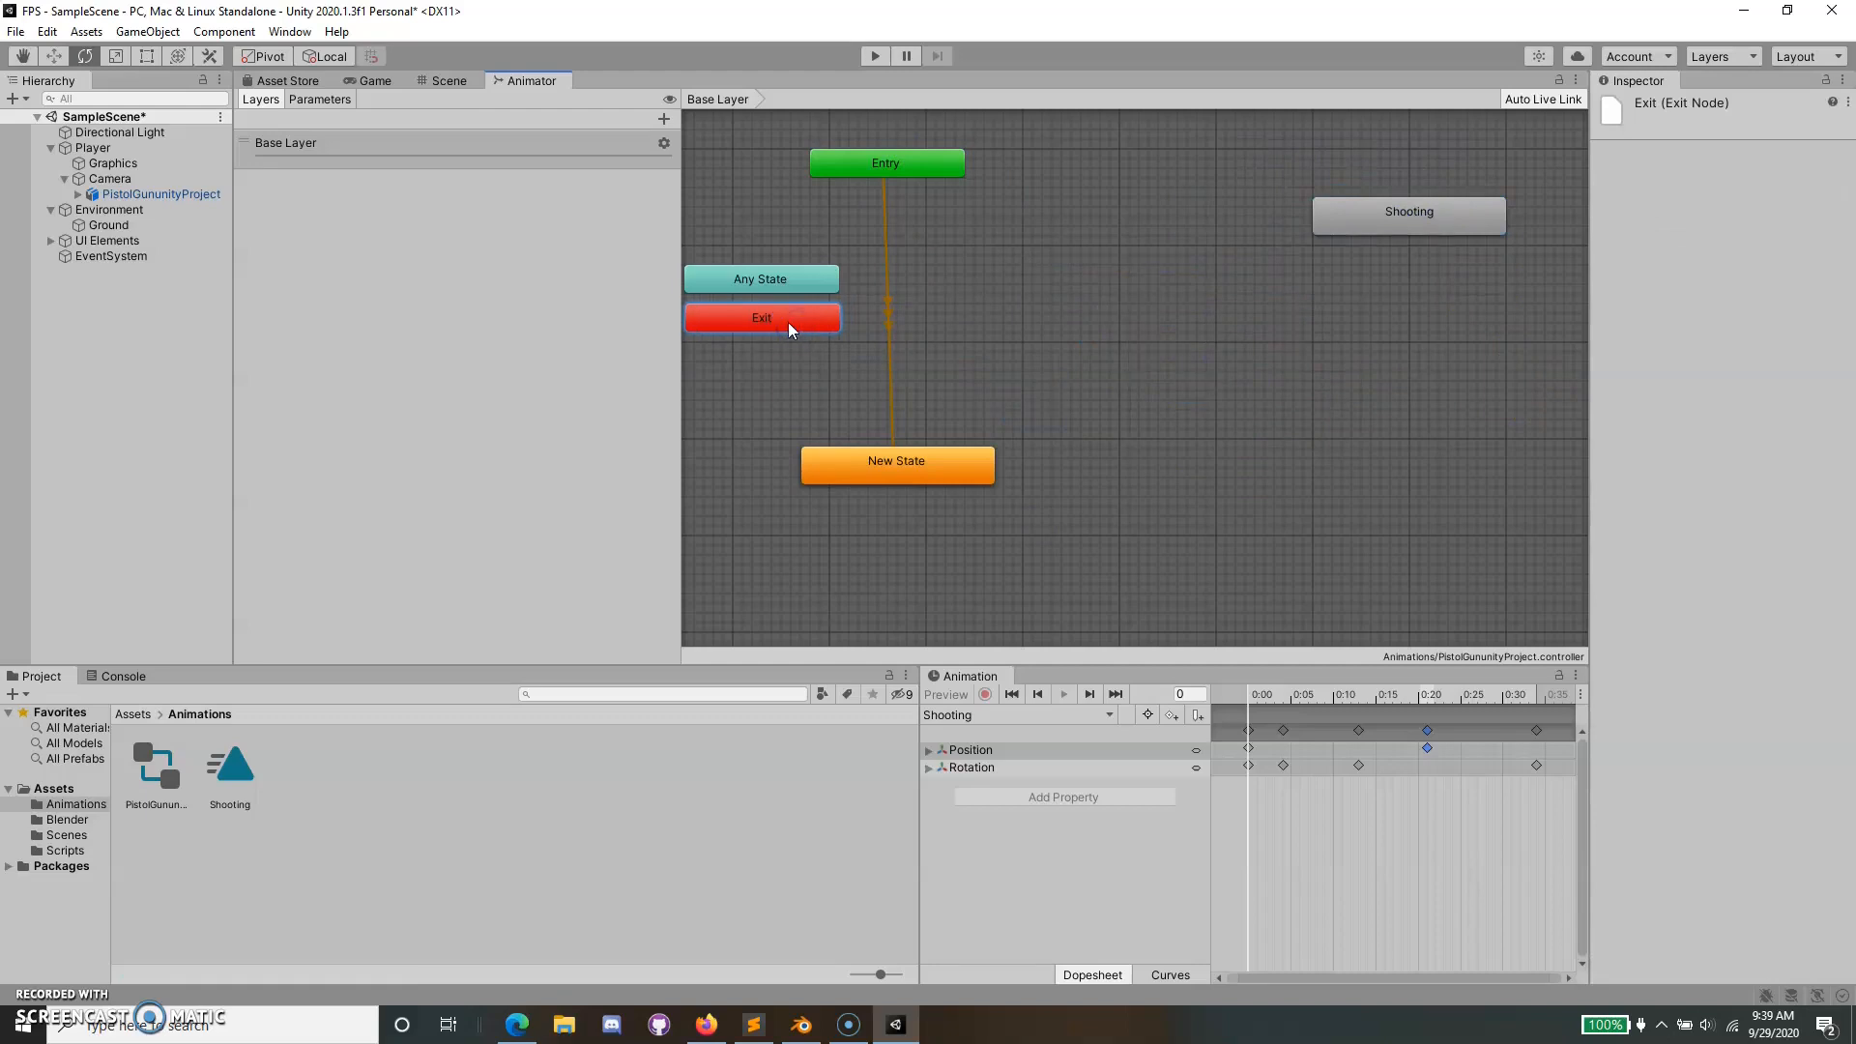
{"action": "left_click", "coordinate": [1038, 382]}
{"action": "left_click_drag", "start_coordinate": [921, 447], "coordinate": [910, 449]}
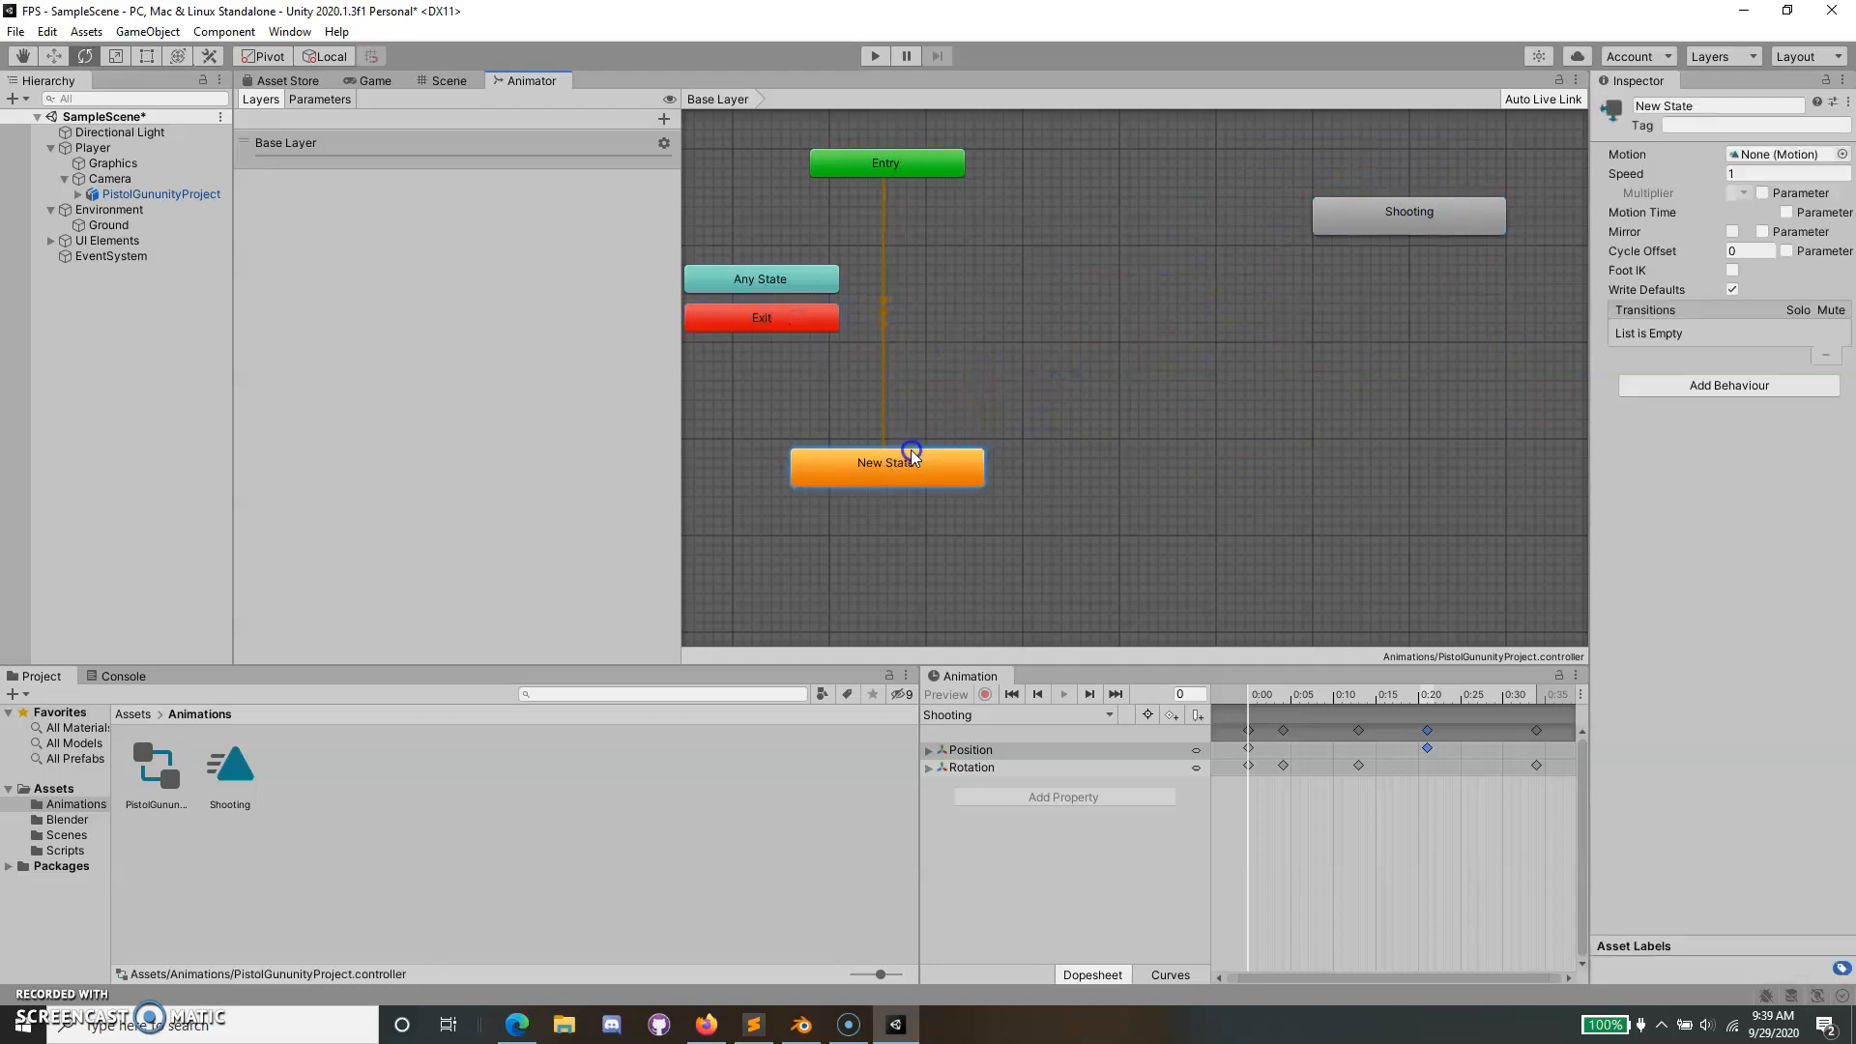
{"action": "left_click", "coordinate": [1239, 467]}
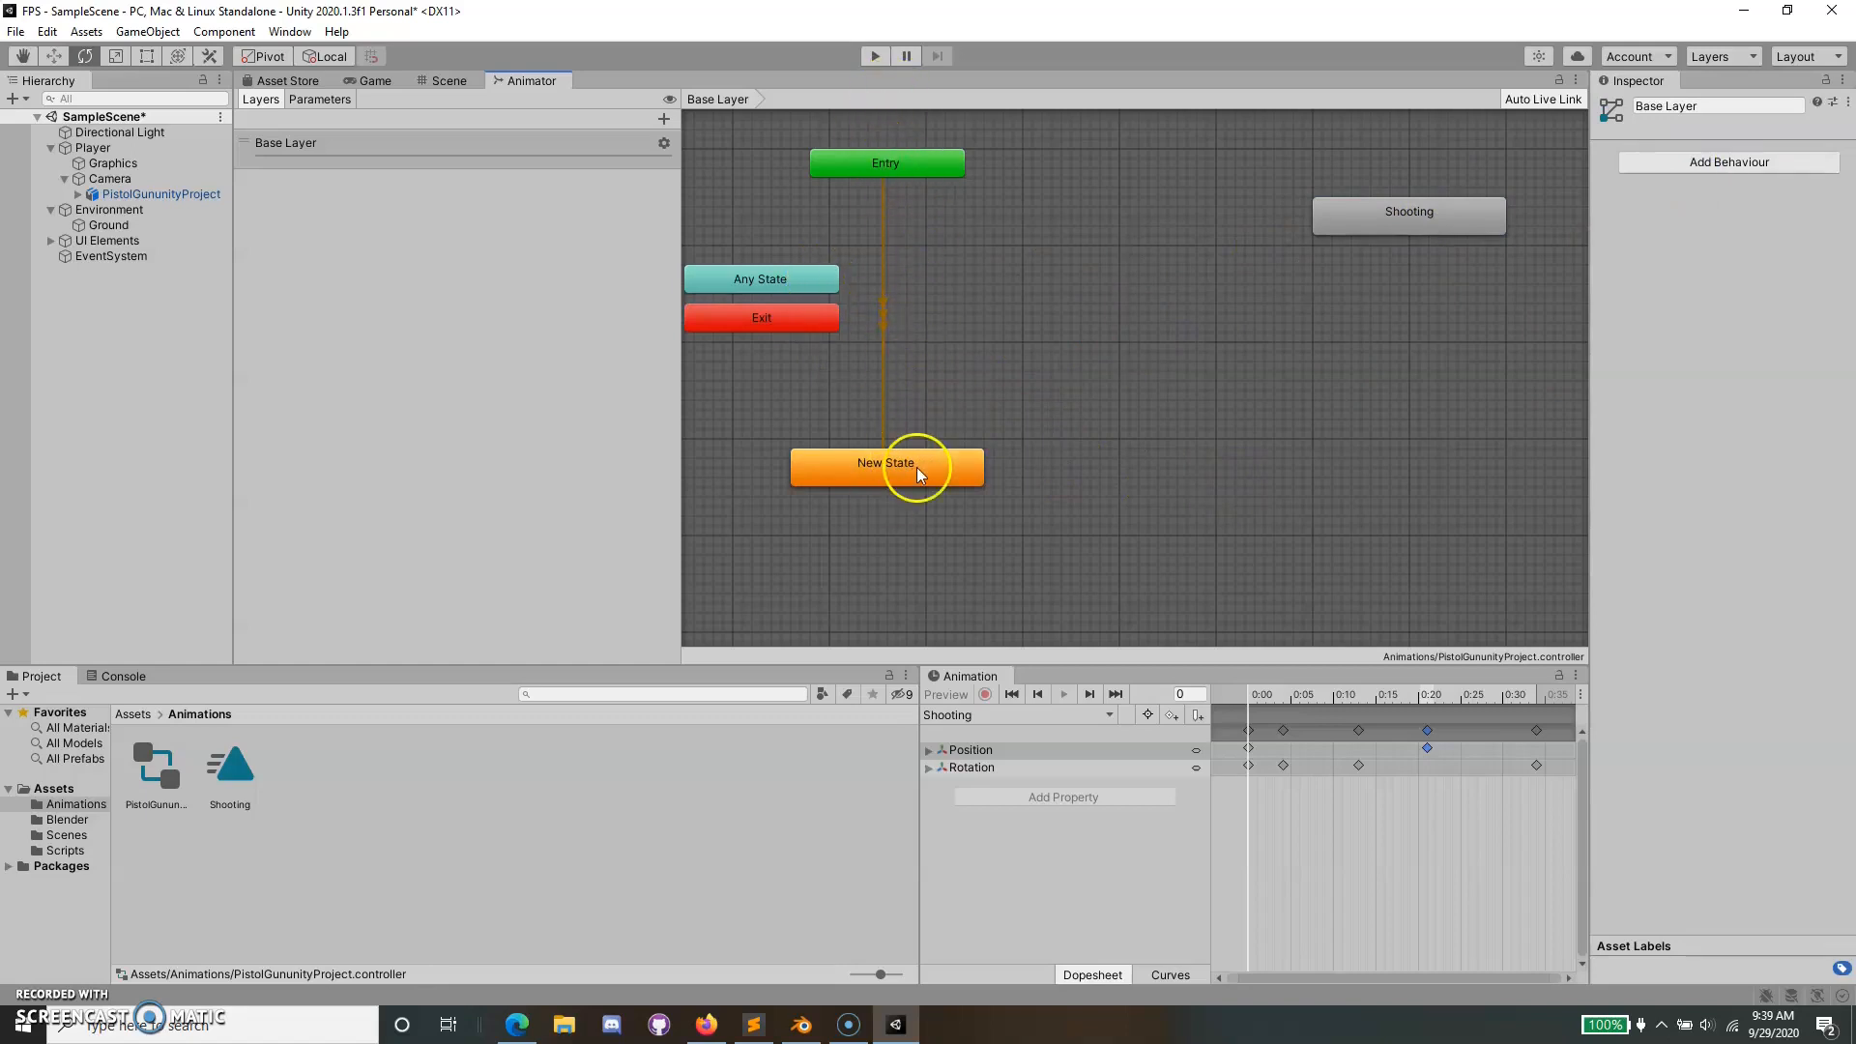
{"action": "left_click_drag", "start_coordinate": [1382, 235], "coordinate": [1382, 277]}
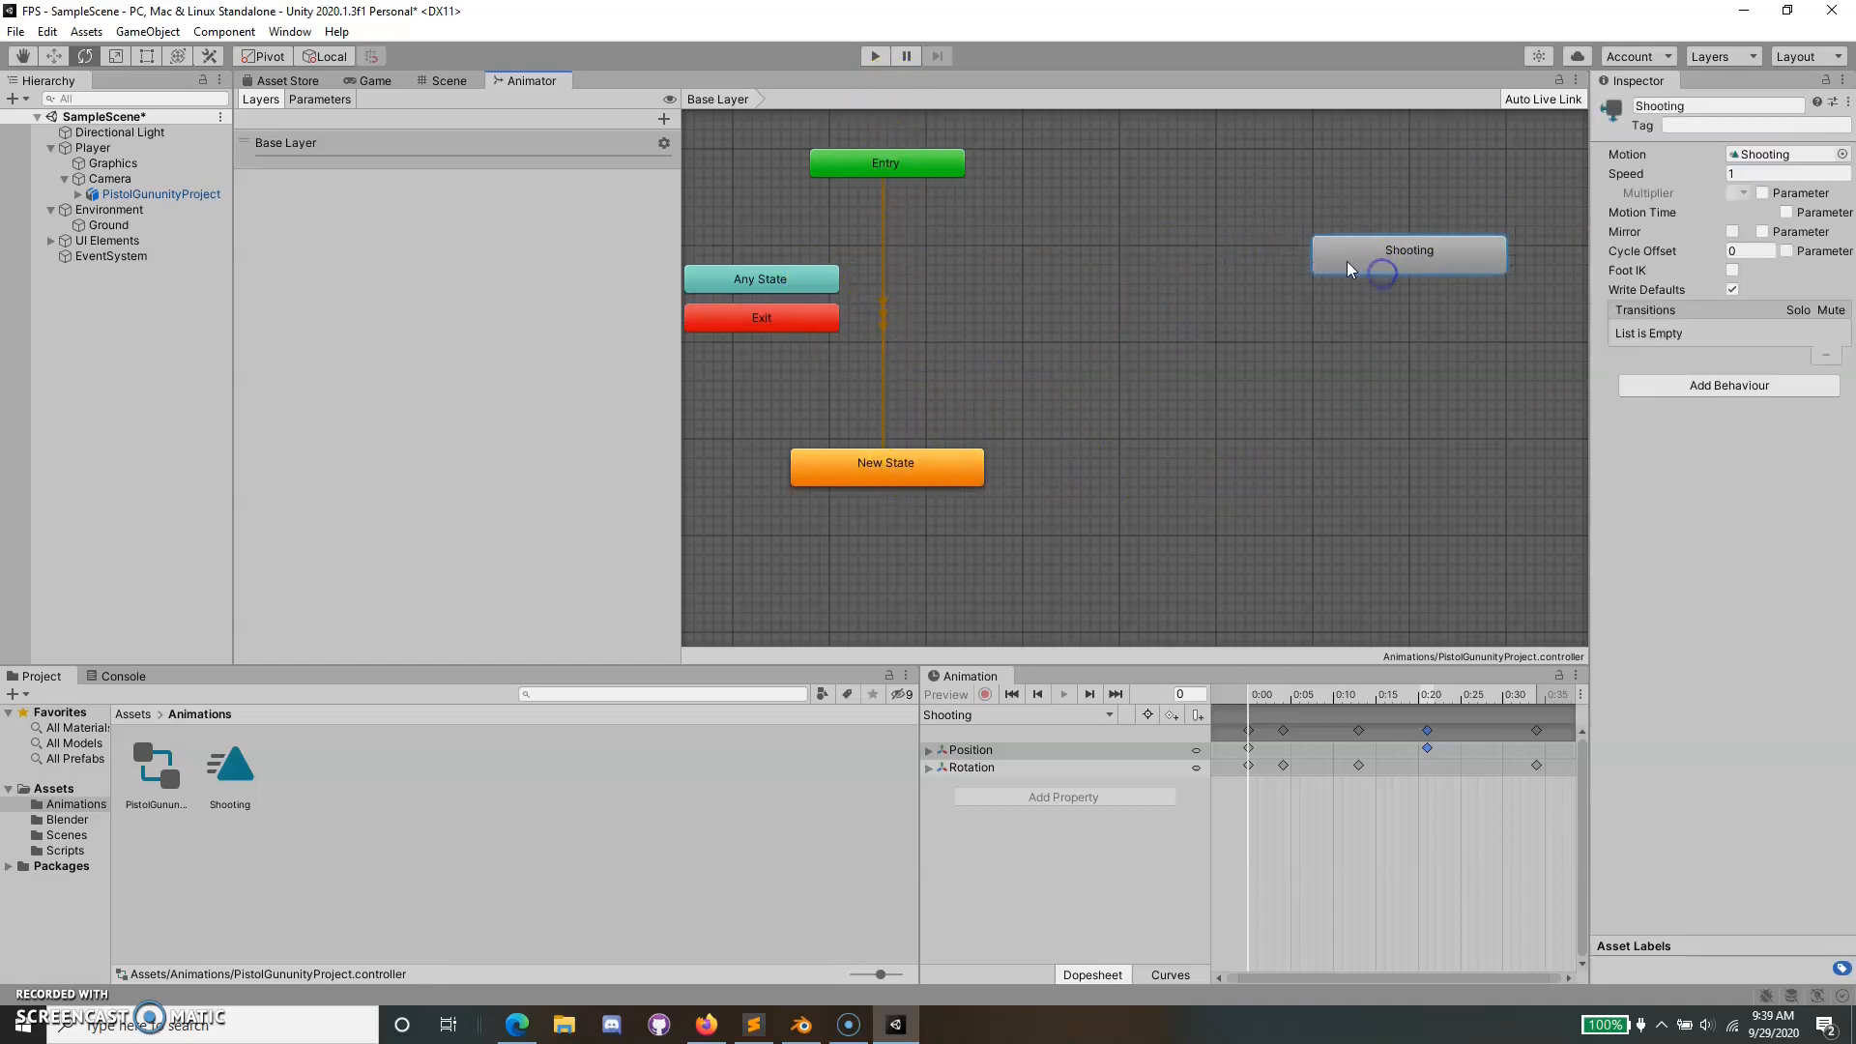
{"action": "left_click", "coordinate": [1423, 316]}
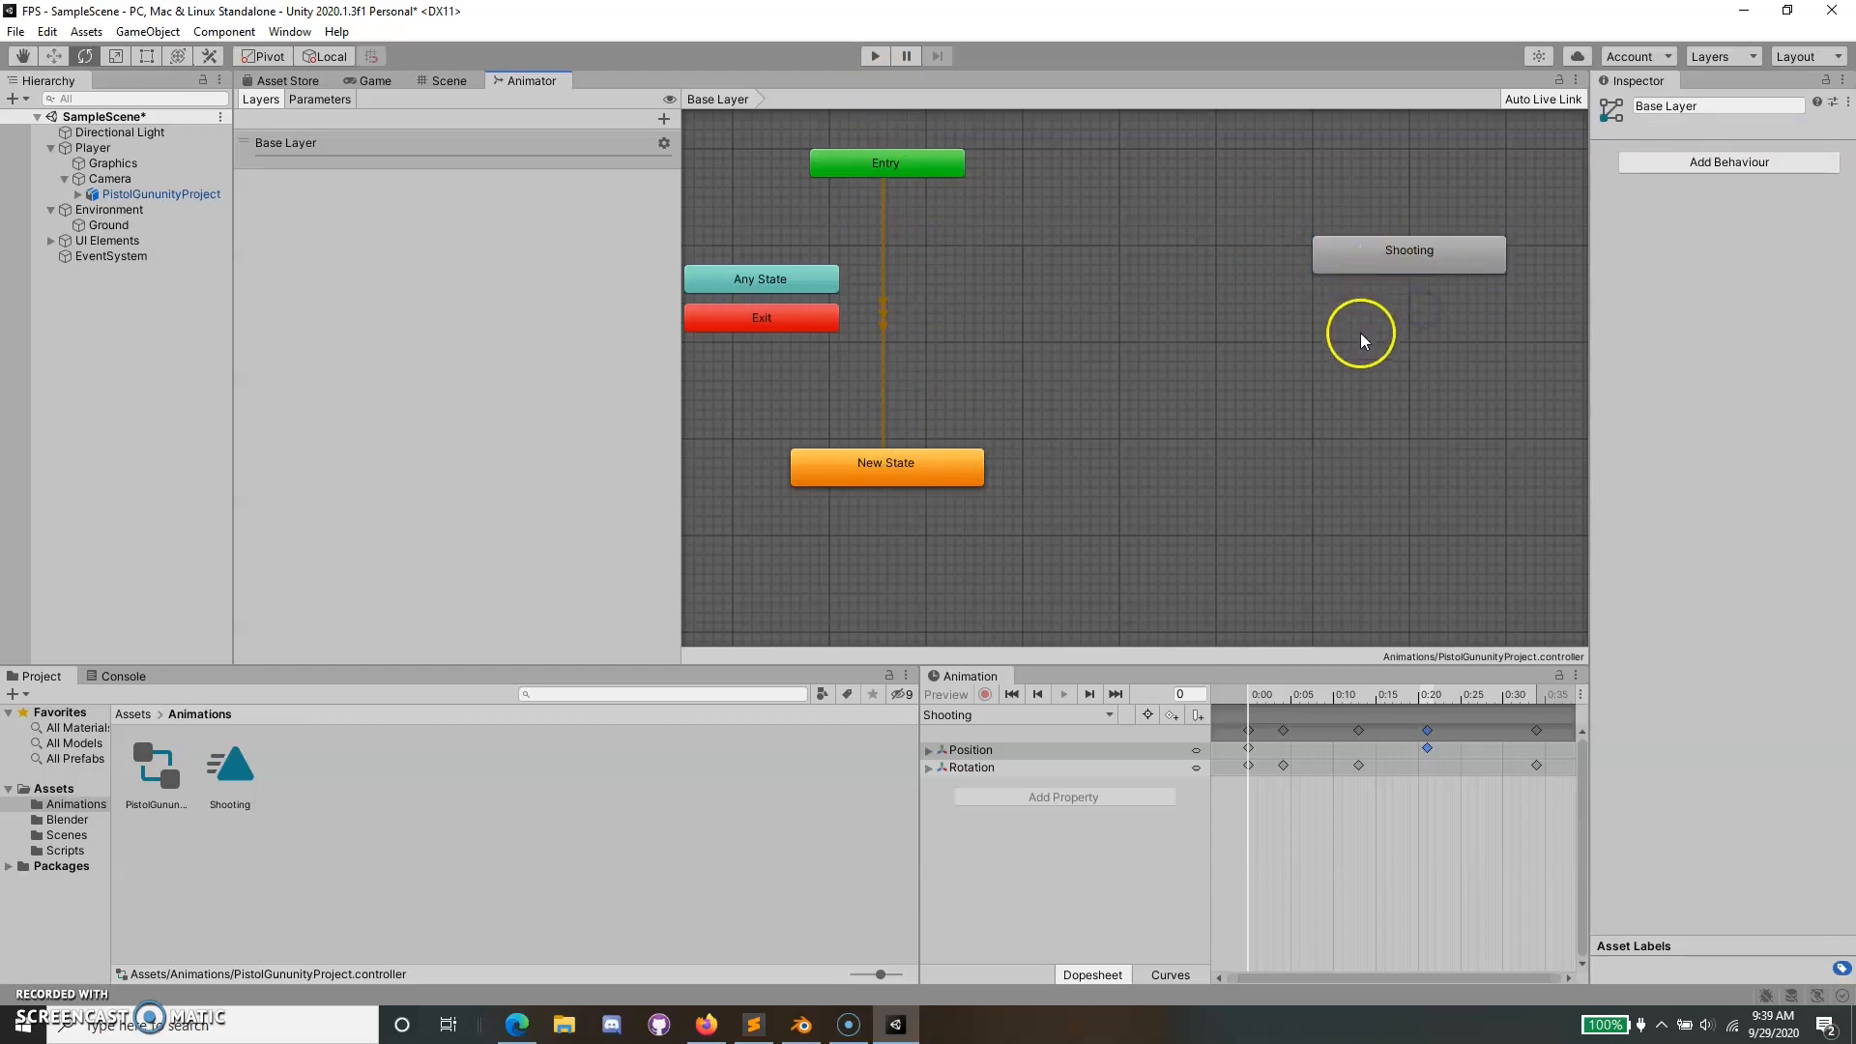
Play-test the scene with the empty default state, trying a shot, and stop the game.
{"action": "left_click", "coordinate": [876, 58]}
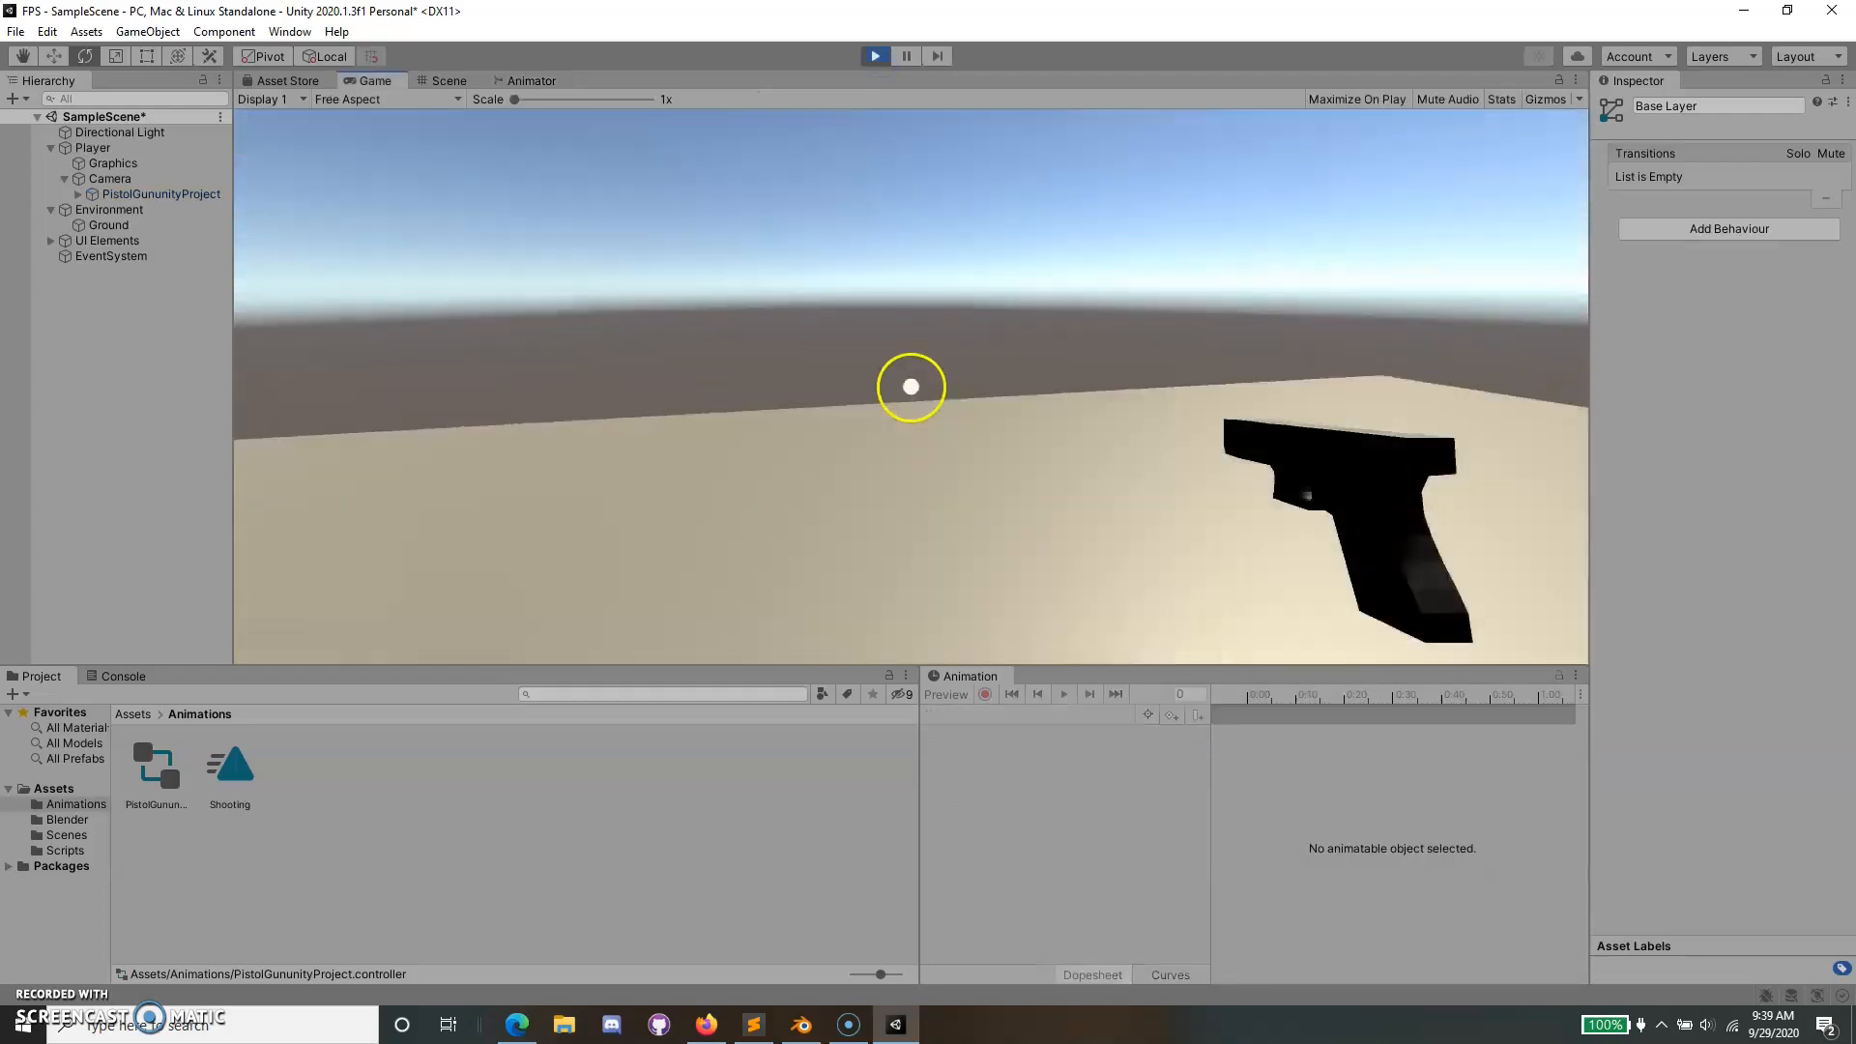
{"action": "left_click", "coordinate": [910, 387]}
{"action": "key", "text": "Escape"}
{"action": "left_click", "coordinate": [872, 60]}
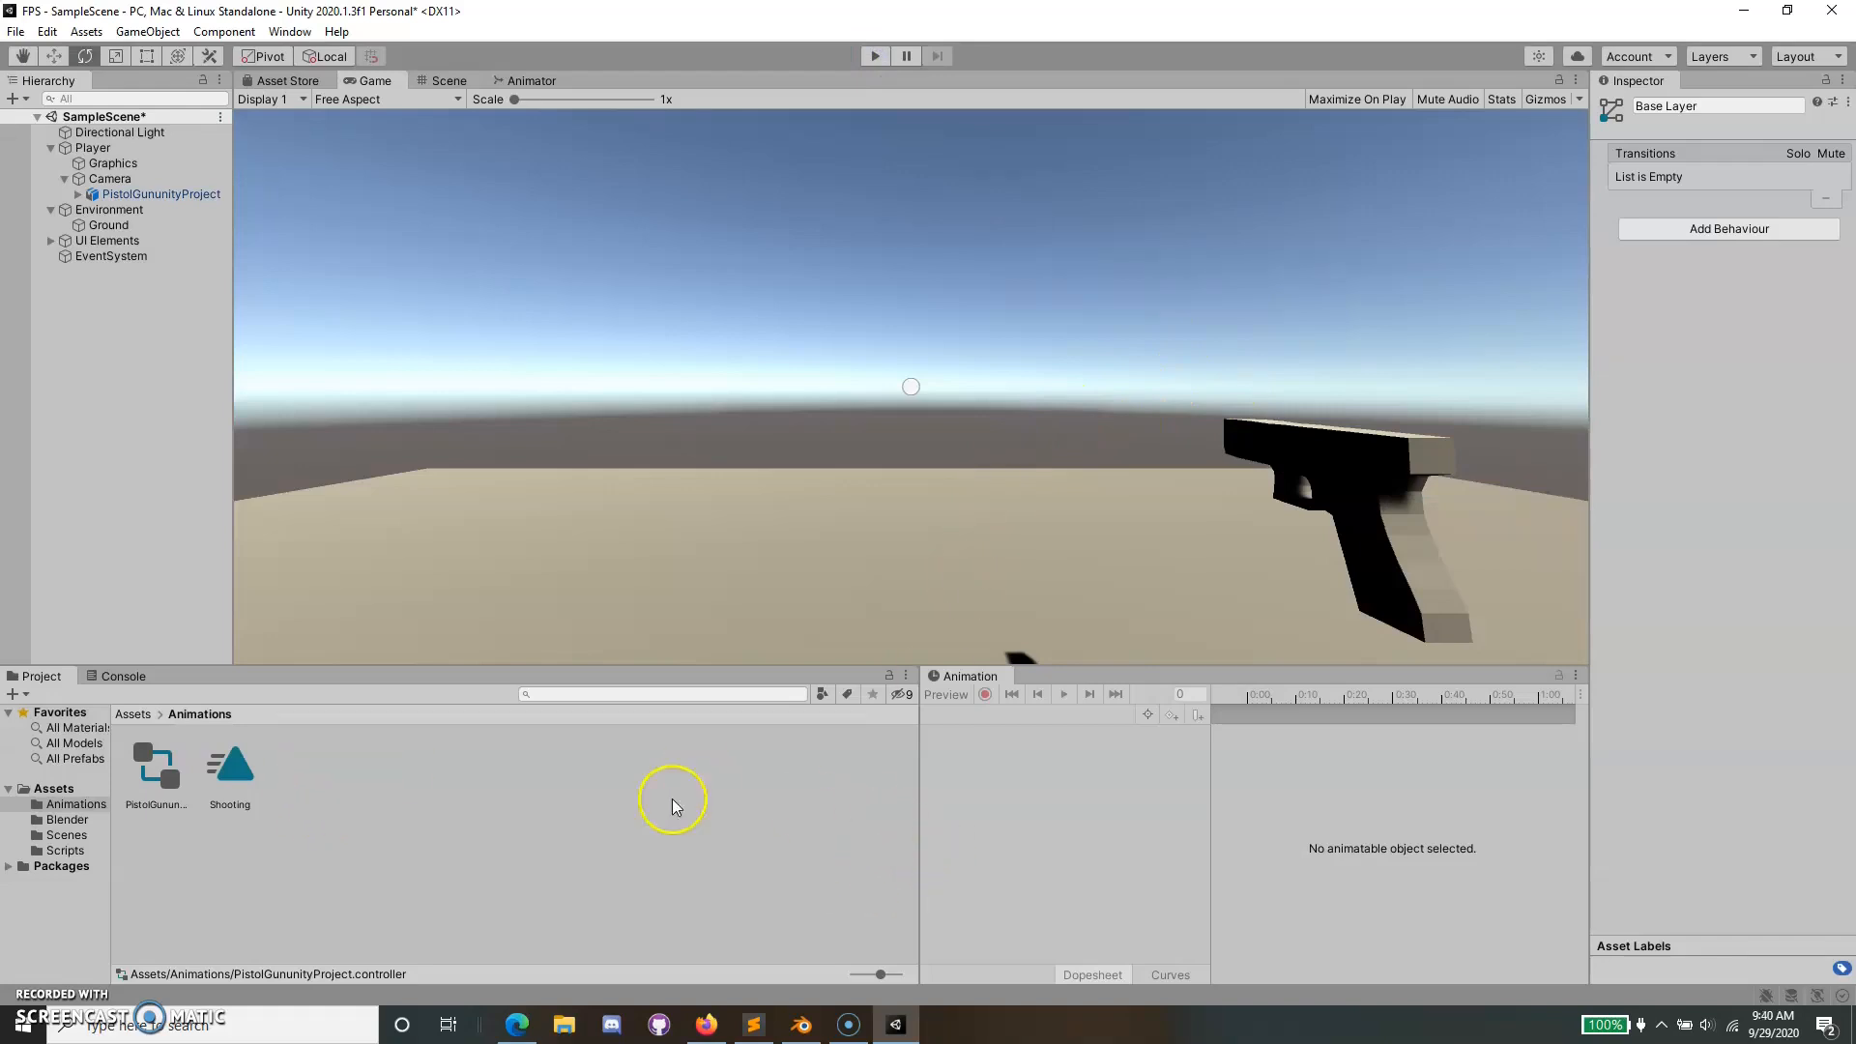
Dock the Animation window in the same group as Project and Console.
{"action": "left_click_drag", "start_coordinate": [951, 674], "coordinate": [644, 686]}
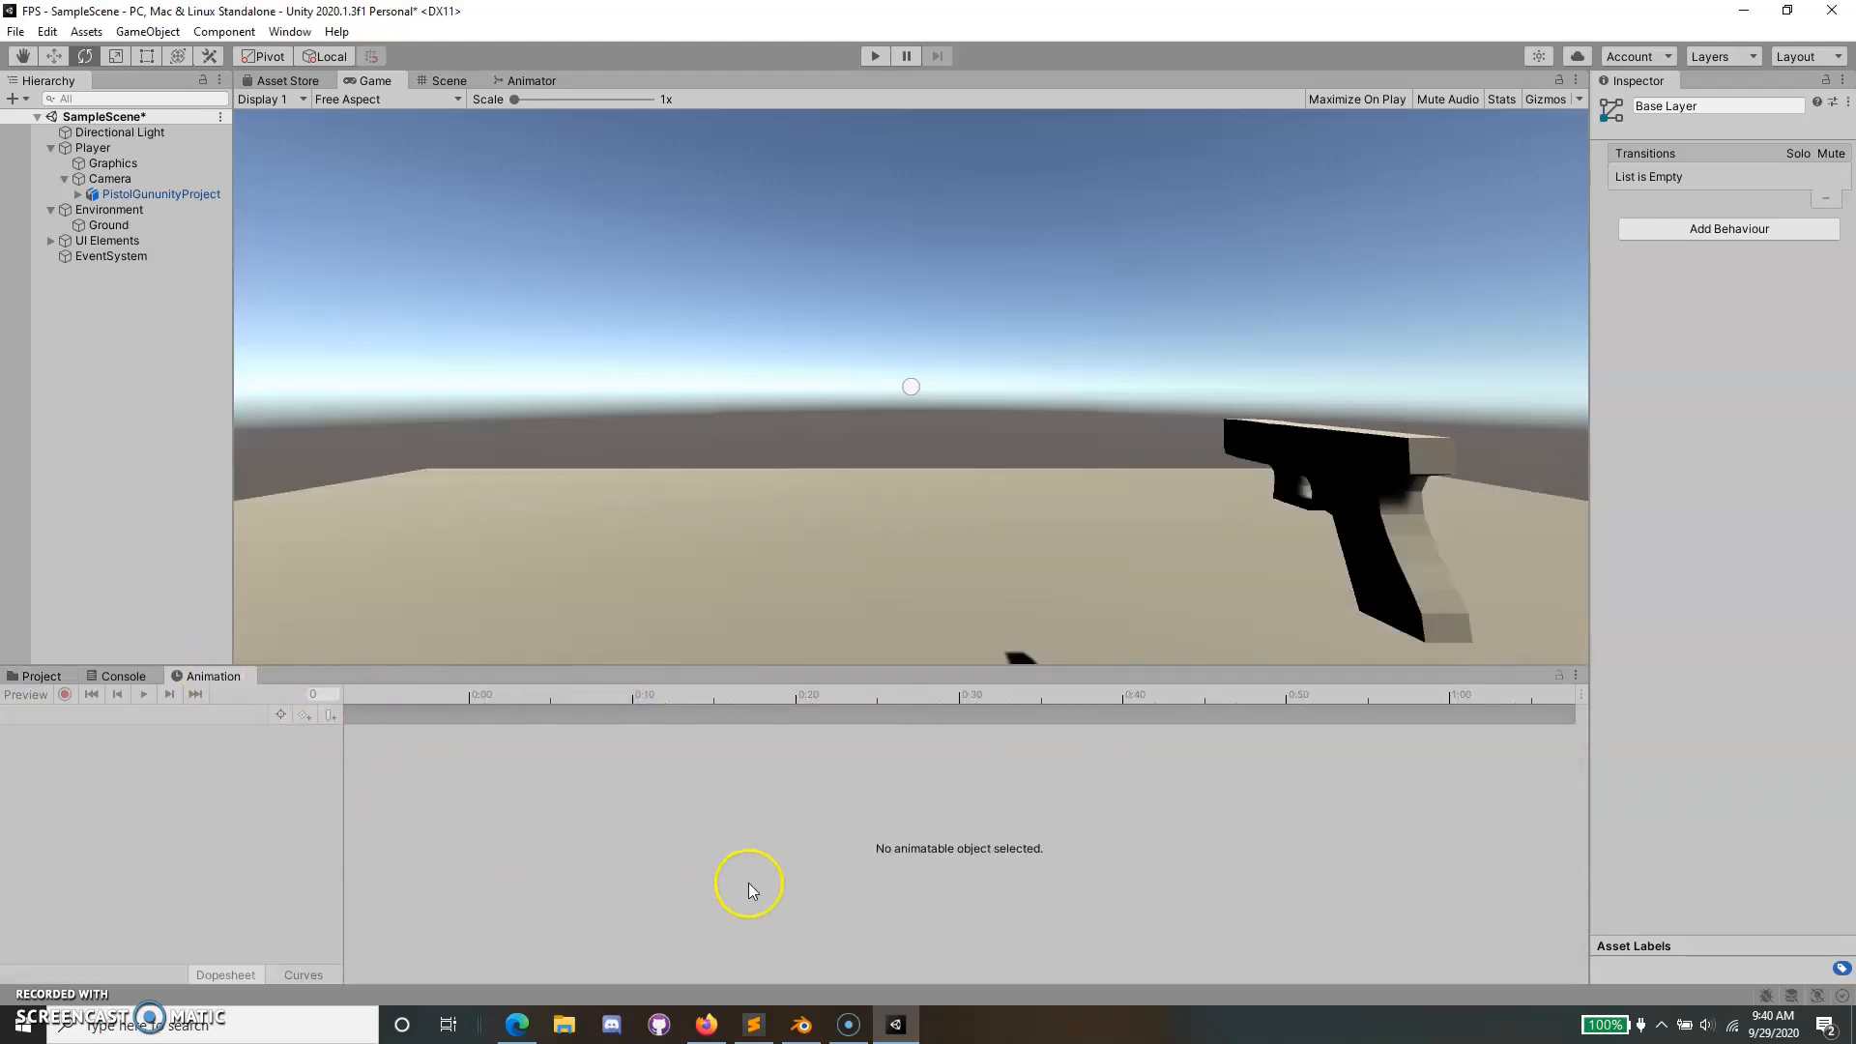
Create a new animation clip named Reloading for the PistolGununityProject object.
{"action": "left_click", "coordinate": [182, 194]}
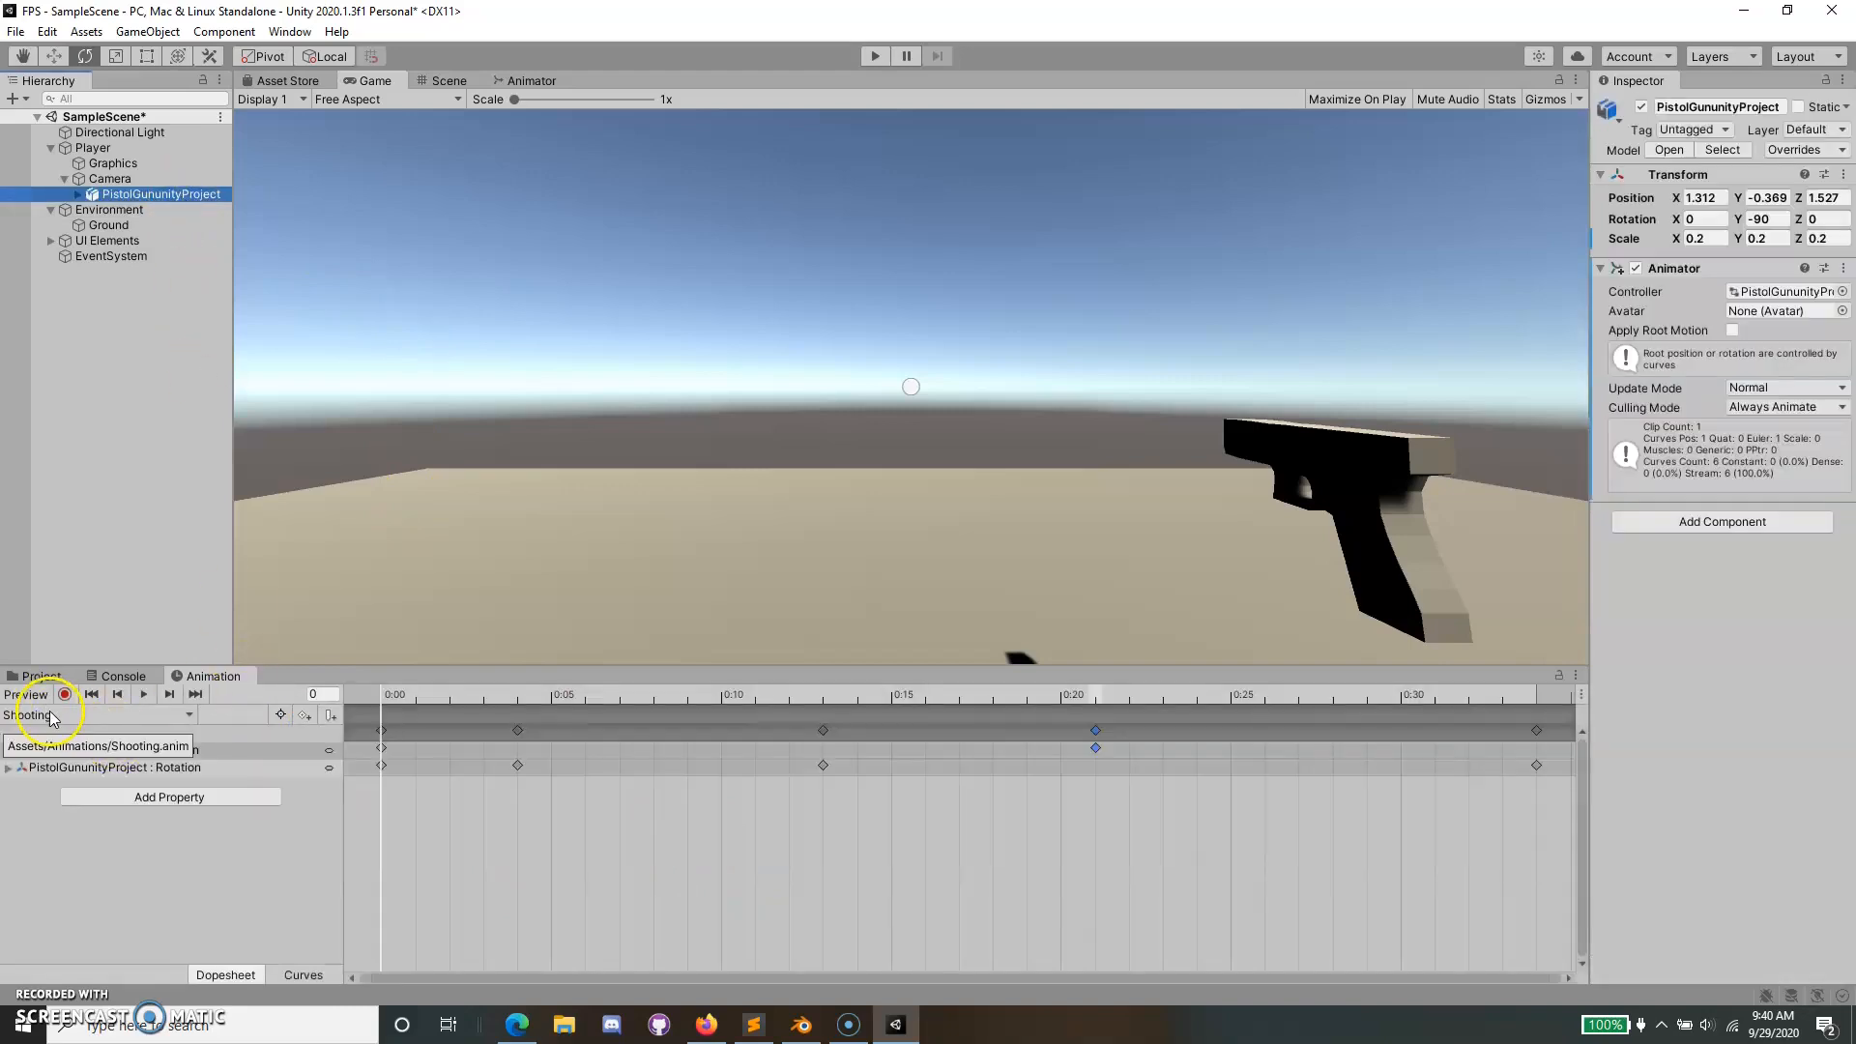
{"action": "left_click", "coordinate": [52, 715]}
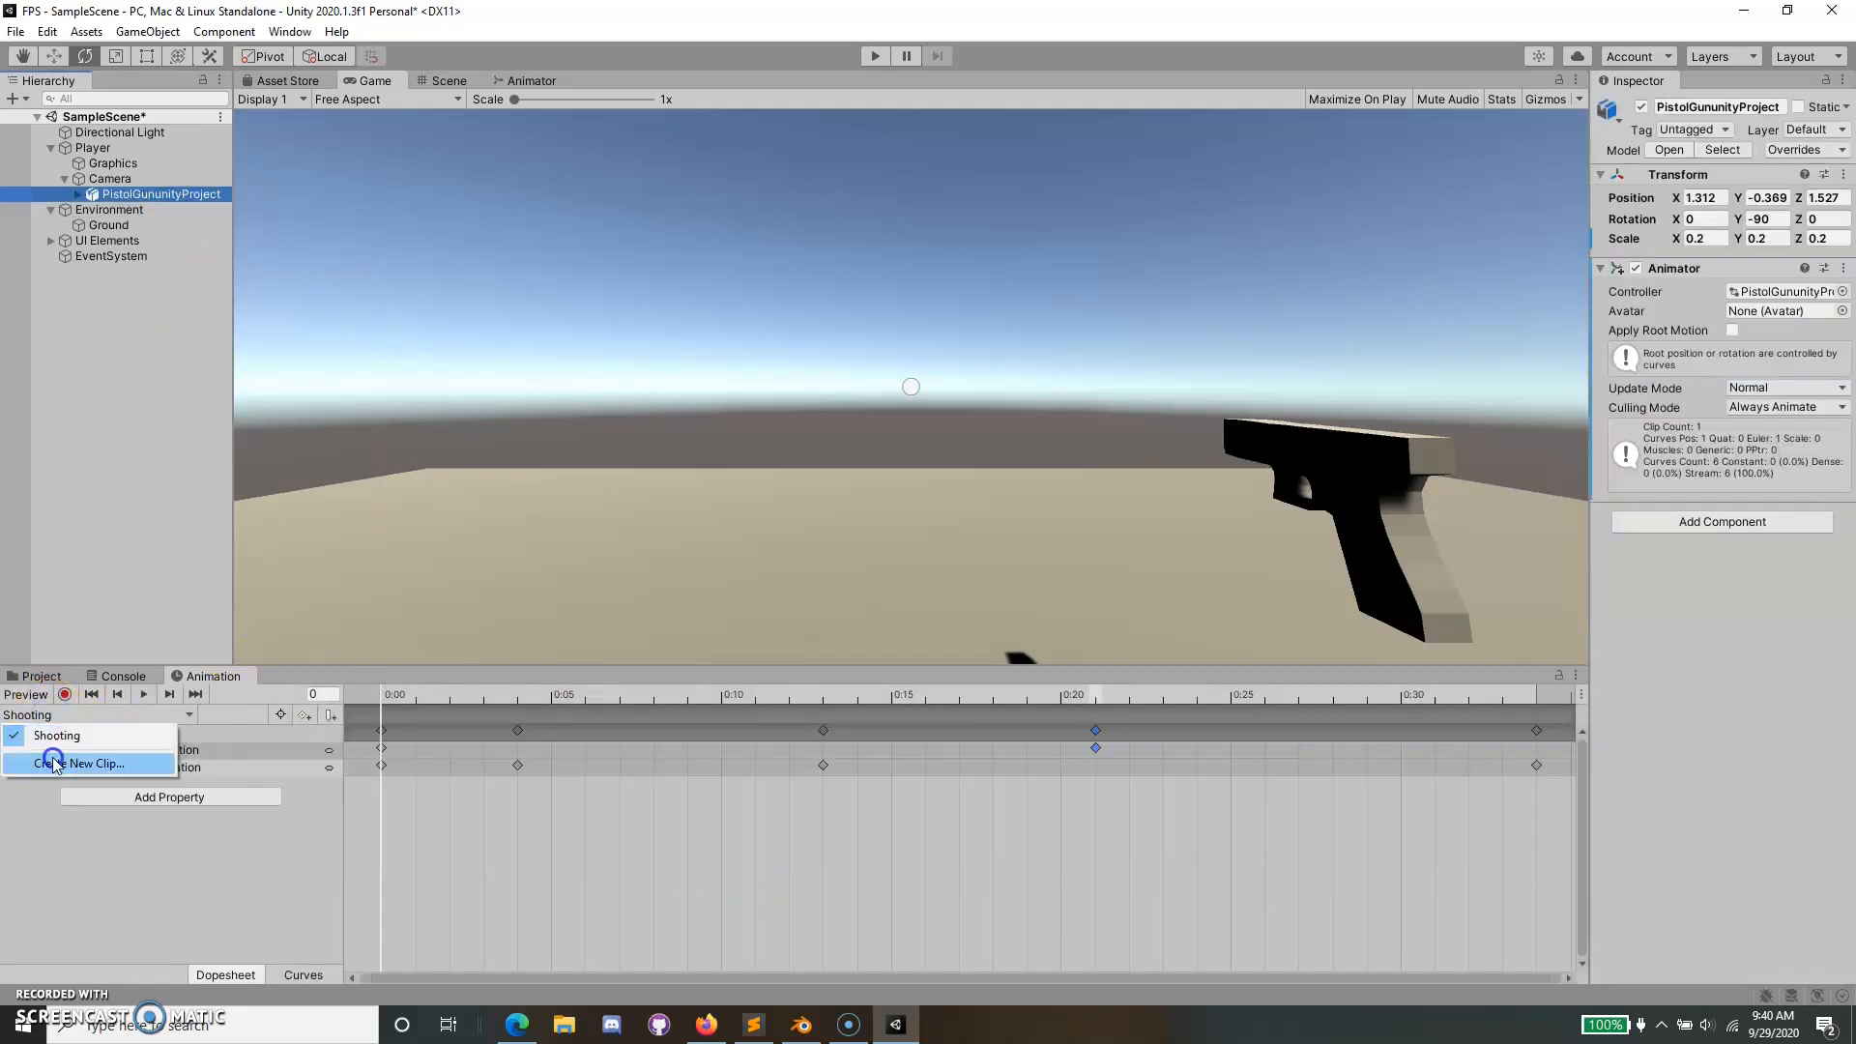
{"action": "left_click", "coordinate": [58, 761]}
{"action": "key", "text": "BackSpace"}
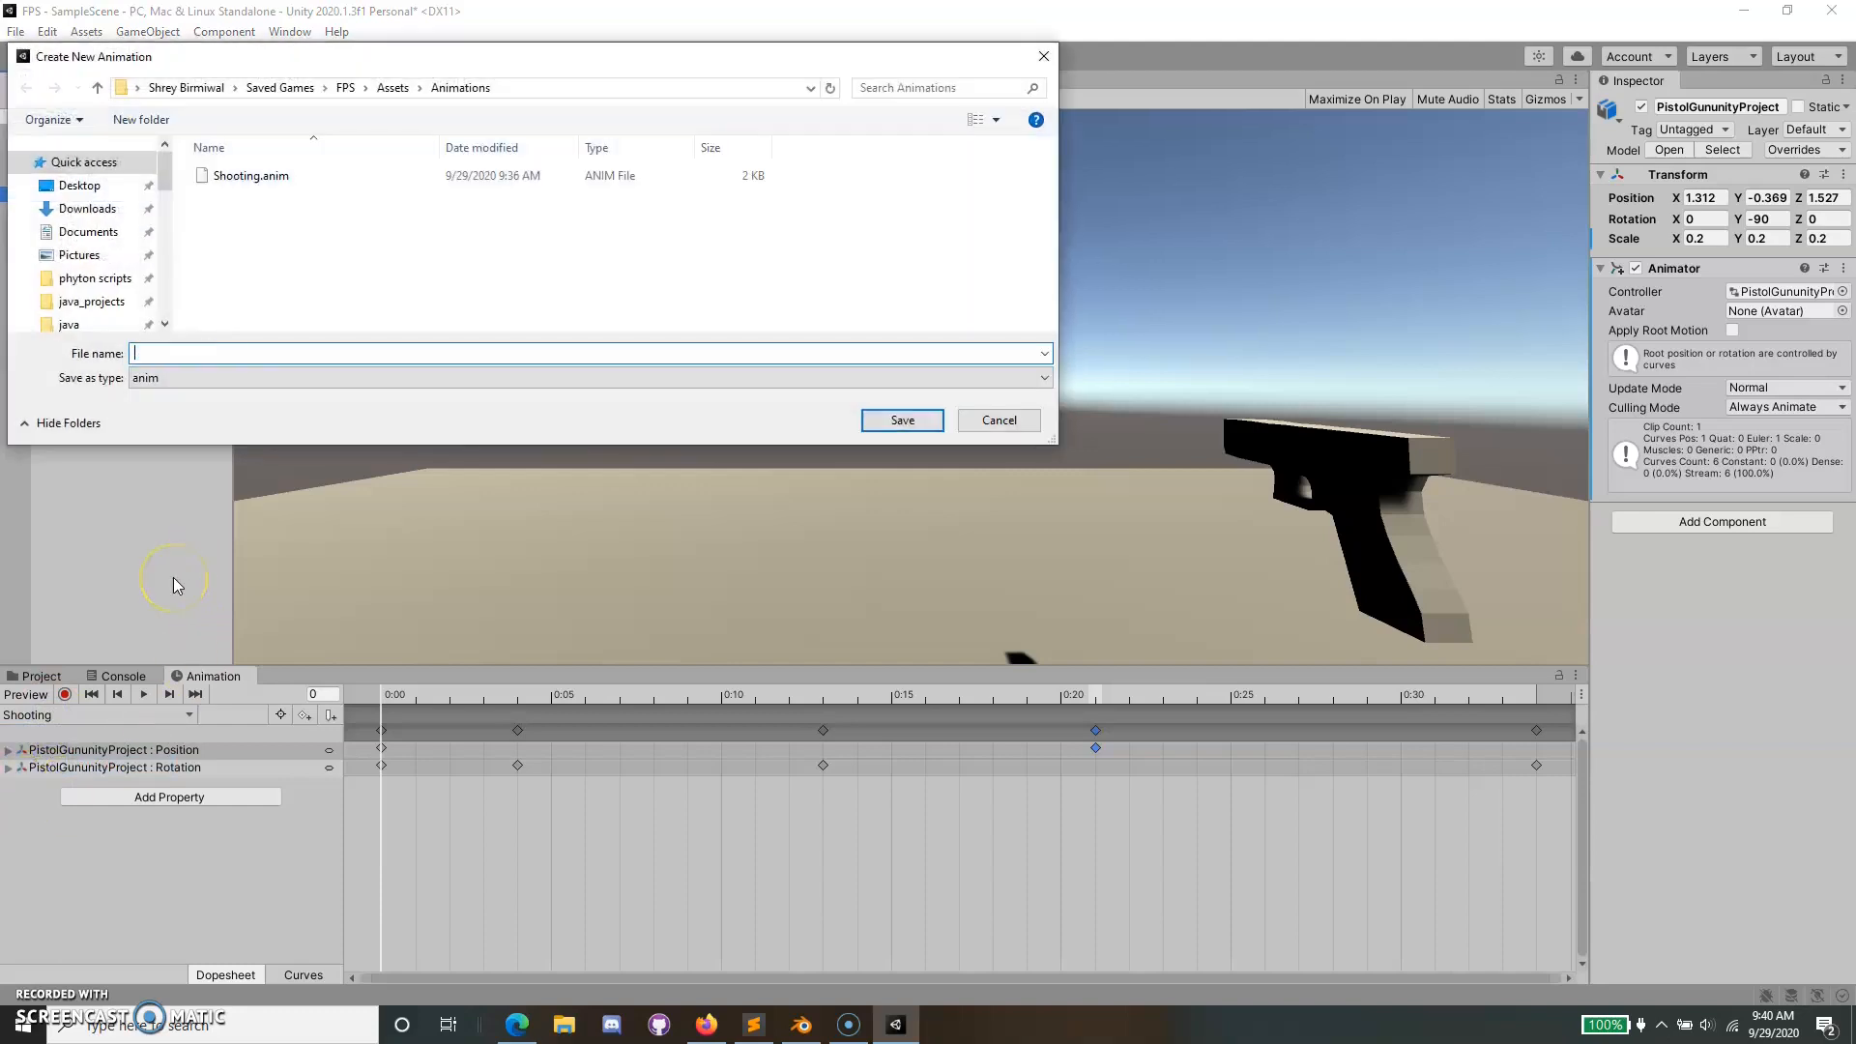
{"action": "type", "text": "Reloading"}
{"action": "key", "text": "Return"}
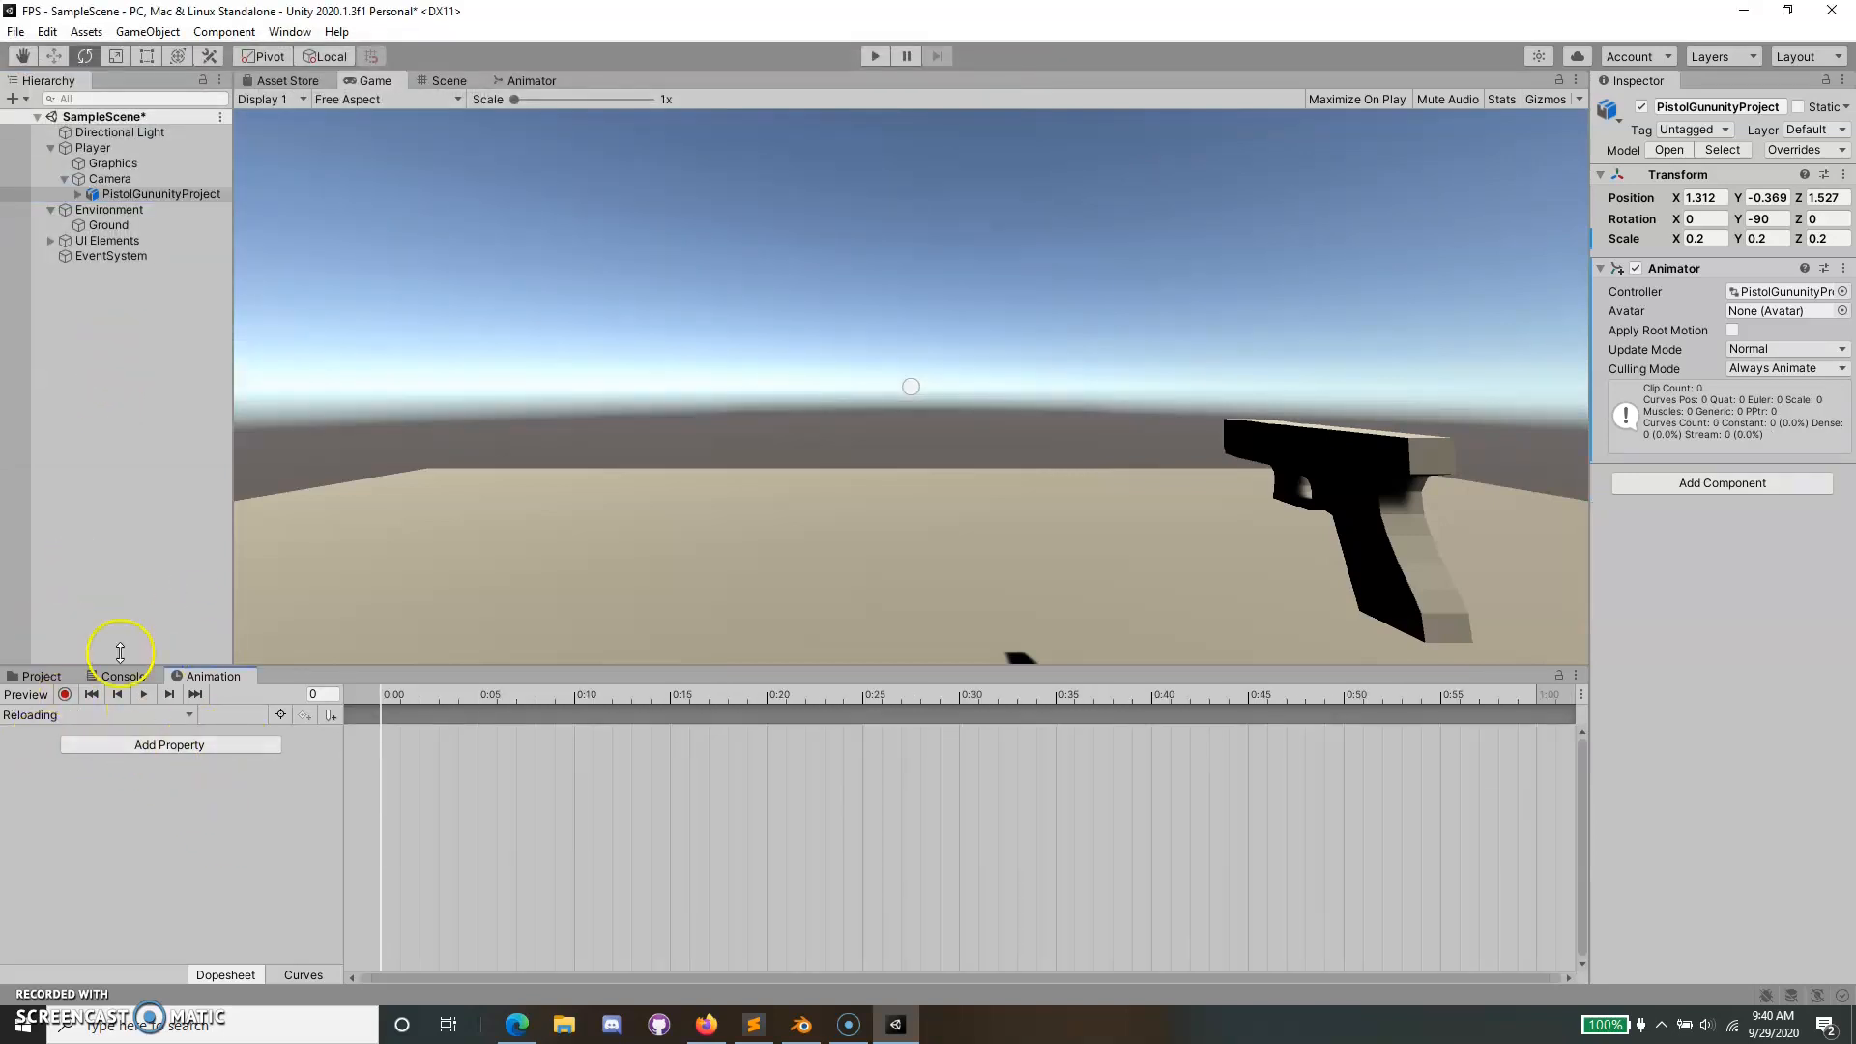
Start recording the Reloading clip and, at frame 5, key the pistol tilted to an X rotation of about -11.77 in the Scene view.
{"action": "left_click", "coordinate": [65, 694]}
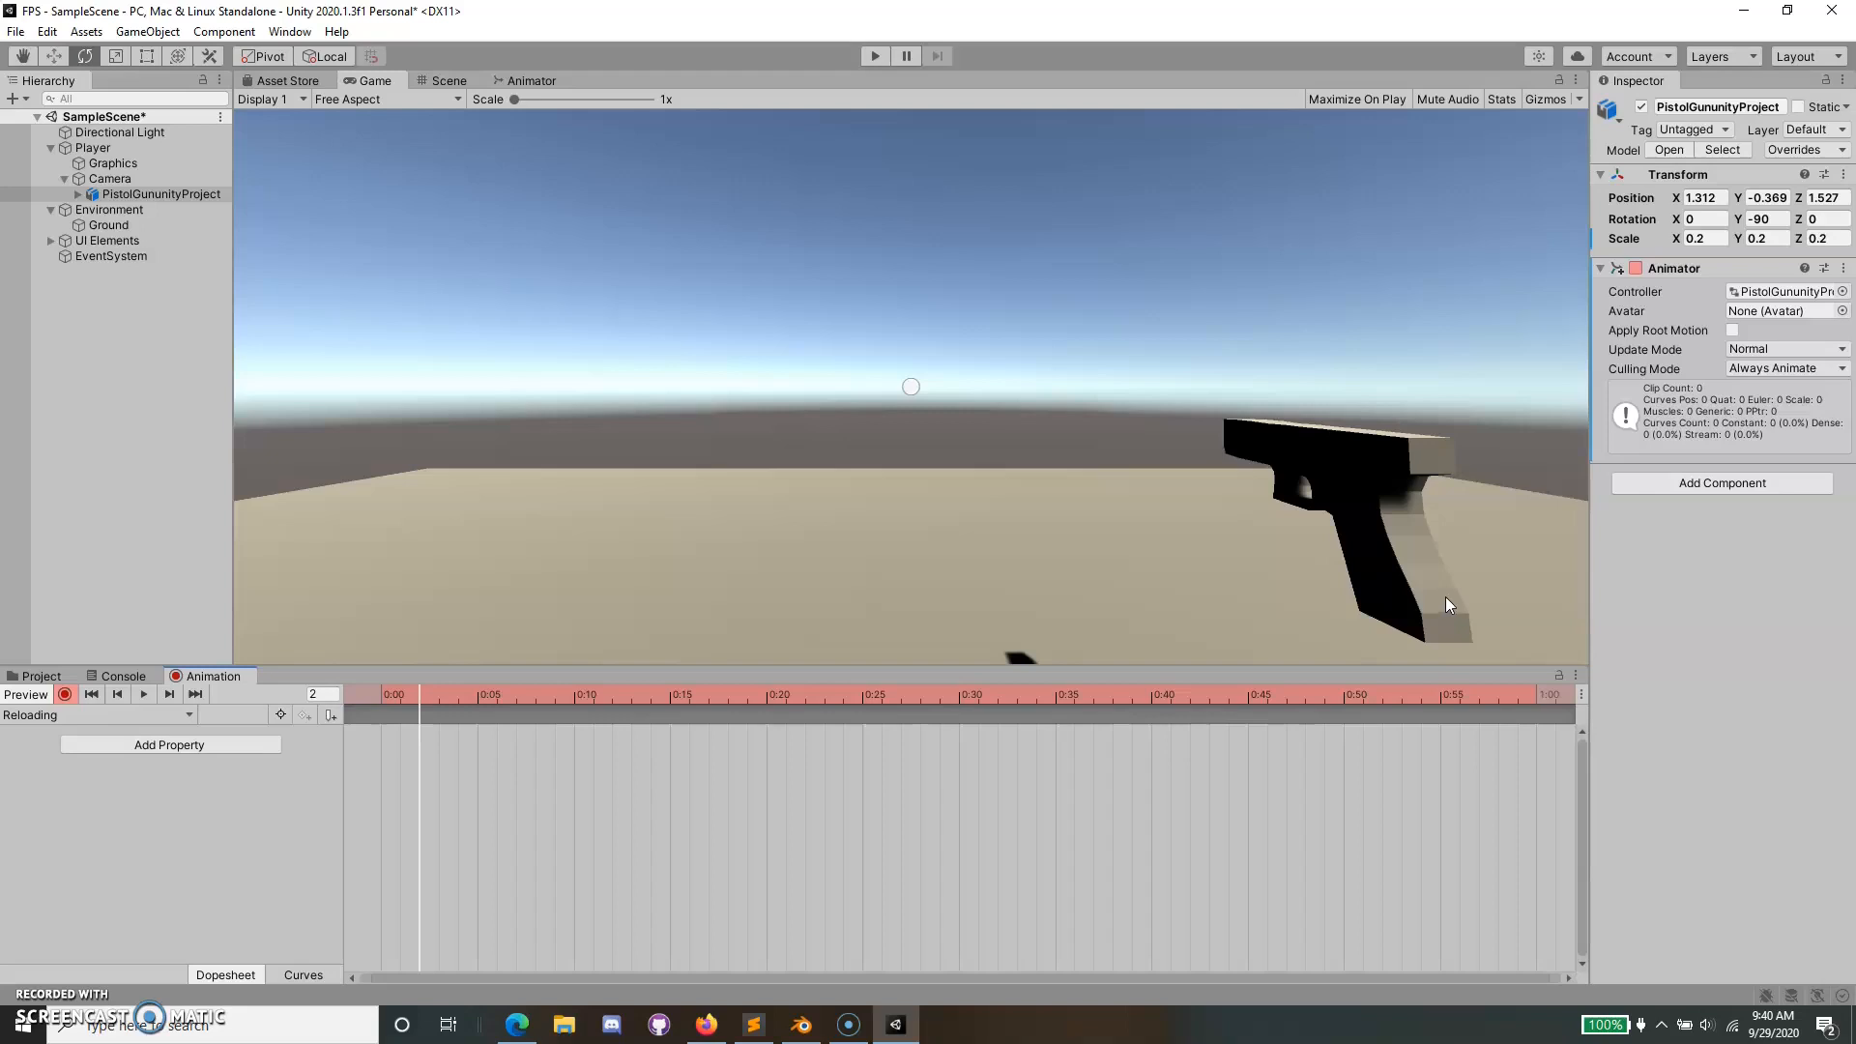
{"action": "left_click", "coordinate": [447, 80]}
{"action": "scroll", "coordinate": [906, 357], "scroll_direction": "up", "scroll_amount": 3}
{"action": "left_click_drag", "start_coordinate": [1122, 464], "coordinate": [700, 397], "text": "alt"}
{"action": "scroll", "coordinate": [716, 387], "scroll_direction": "up", "scroll_amount": 2}
{"action": "middle_click_drag", "start_coordinate": [733, 377], "coordinate": [759, 292]}
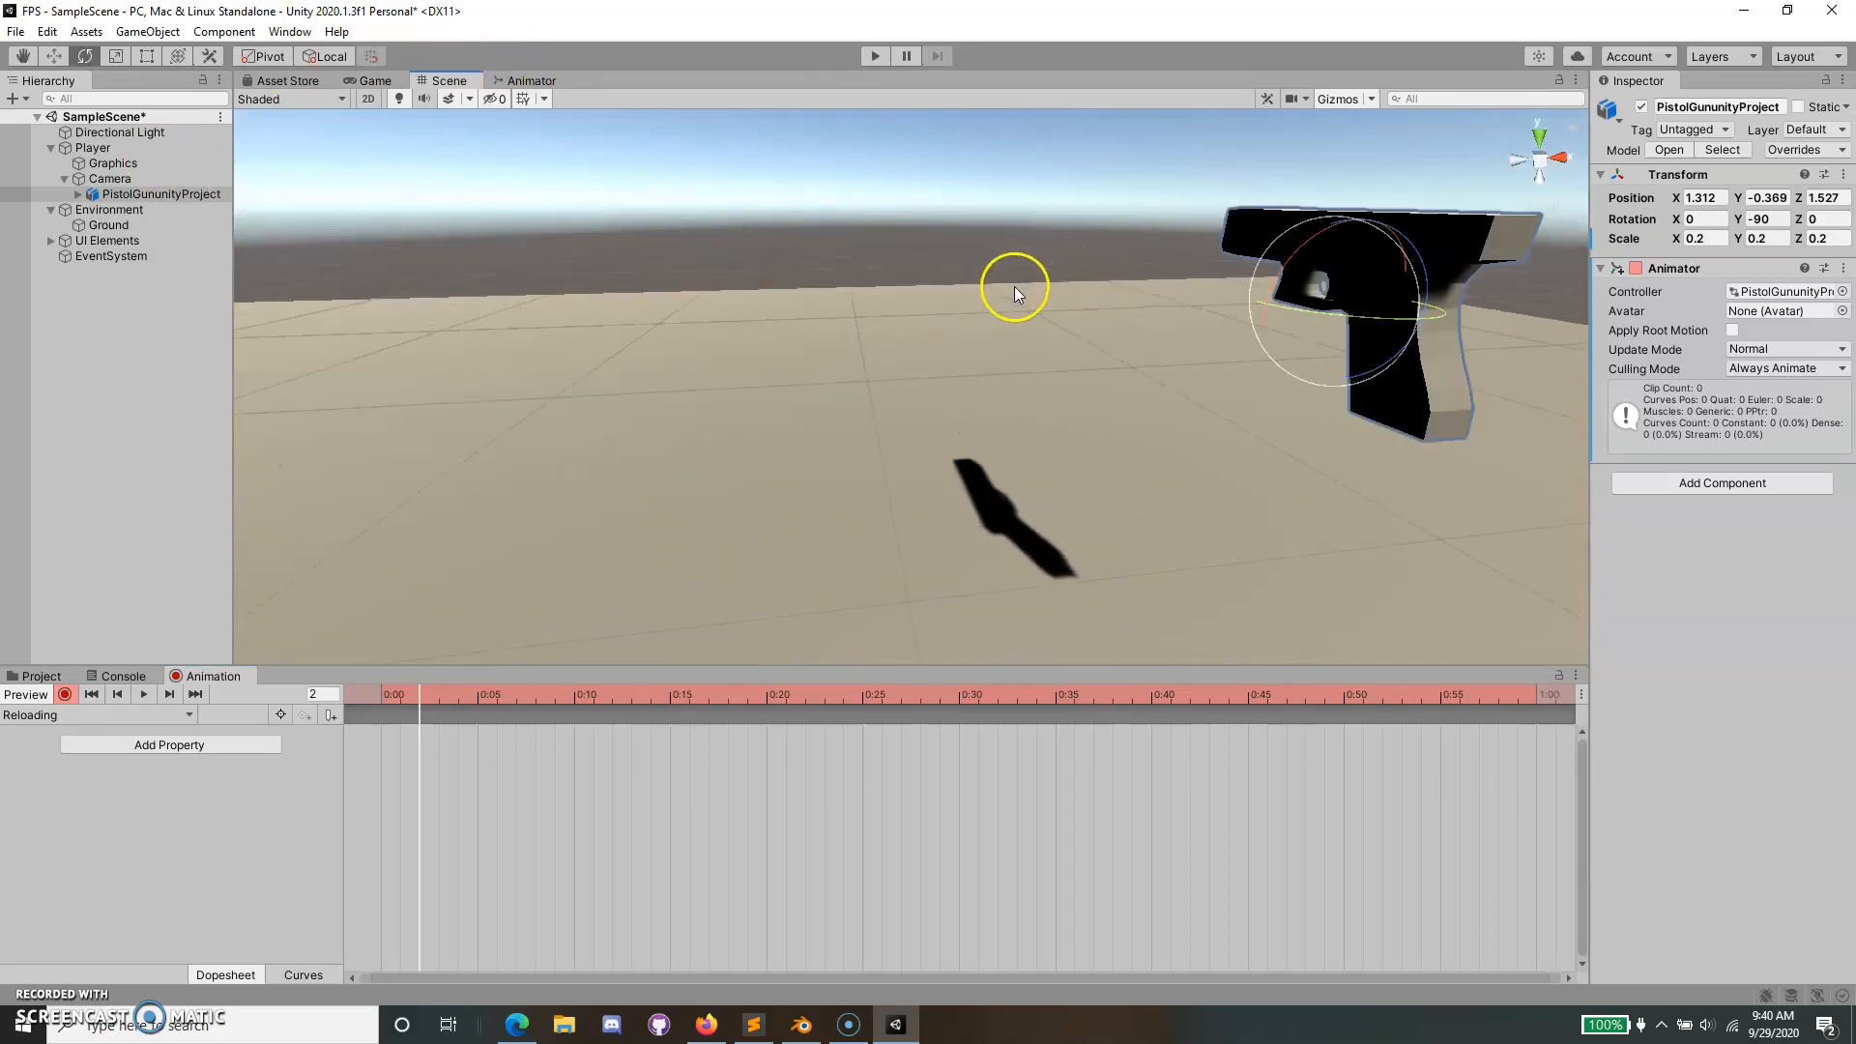
{"action": "left_click", "coordinate": [476, 700]}
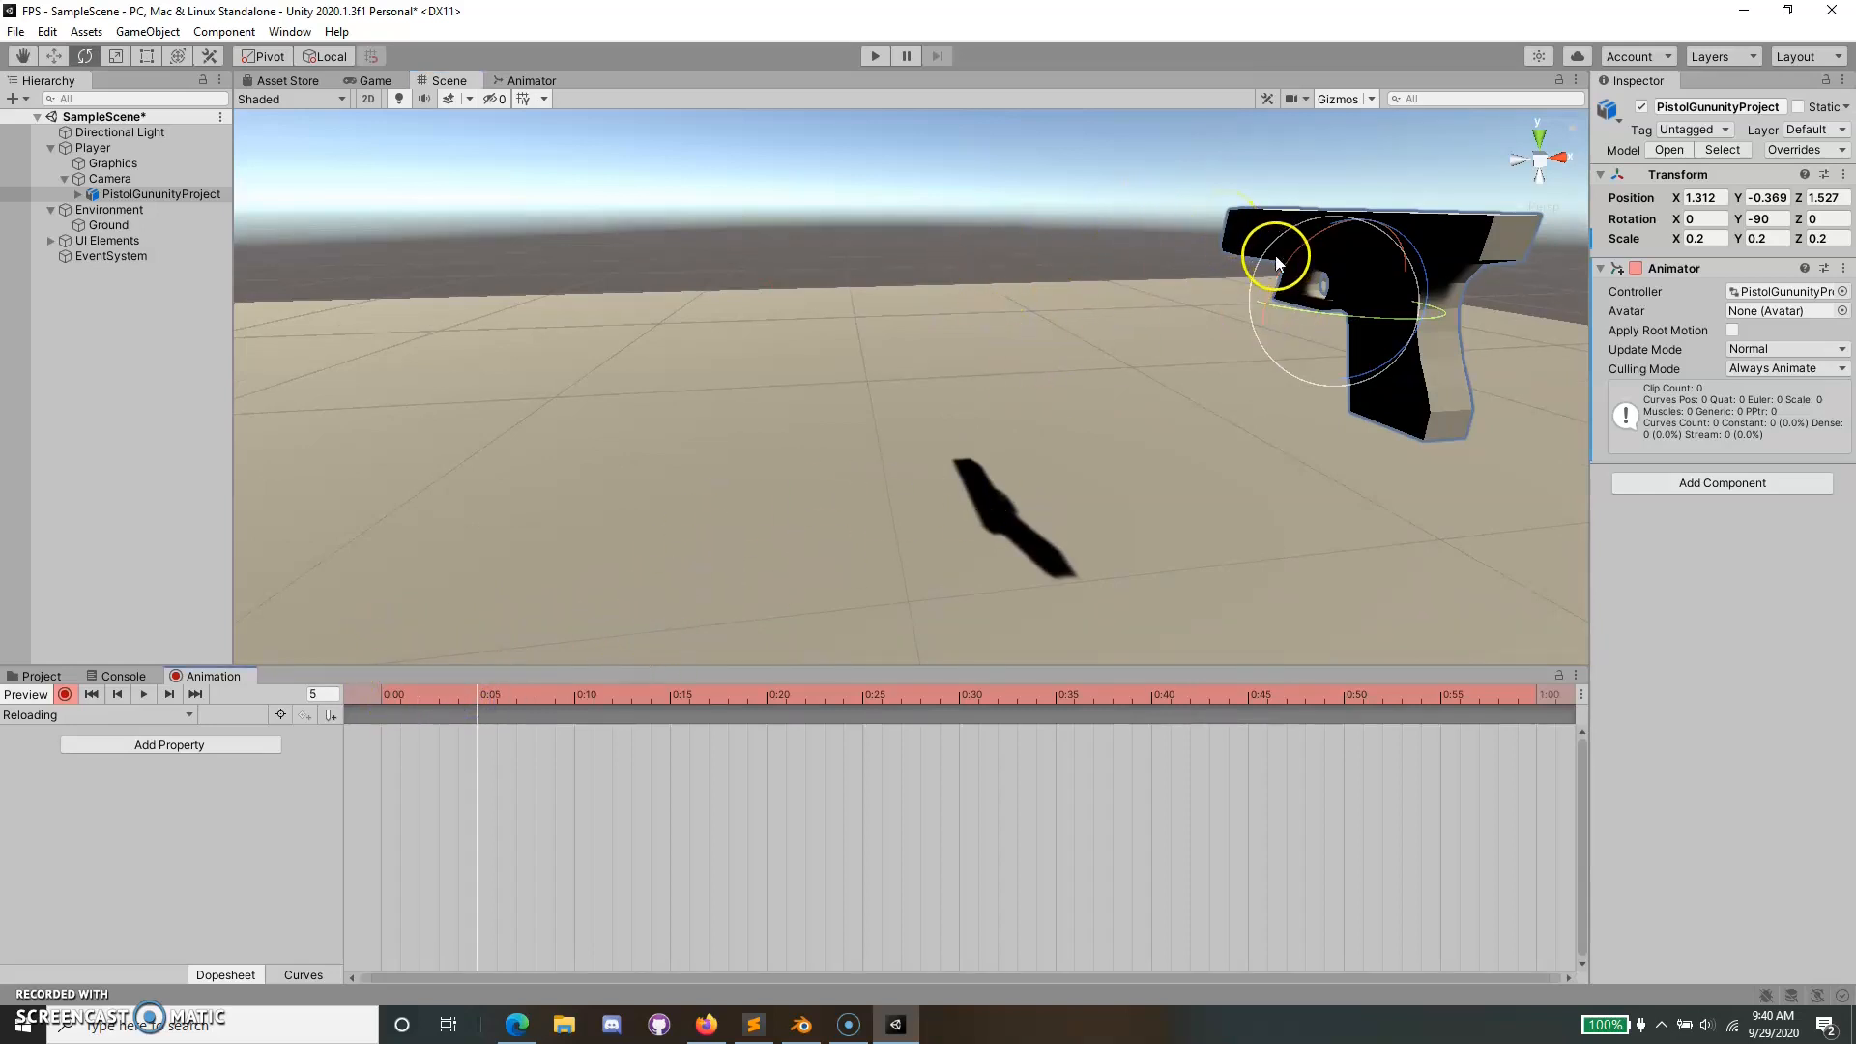
{"action": "left_click_drag", "start_coordinate": [1276, 263], "coordinate": [1276, 263]}
{"action": "mouse_move", "coordinate": [1276, 268]}
{"action": "left_mouse_down"}
{"action": "mouse_move", "coordinate": [1310, 257]}
{"action": "mouse_move", "coordinate": [1300, 280]}
{"action": "left_mouse_up"}
Key the pistol's position at about X 1.334, Y -0.265 on frame 12 and its X rotation at about -34.92 on frame 19.
{"action": "left_click", "coordinate": [607, 696]}
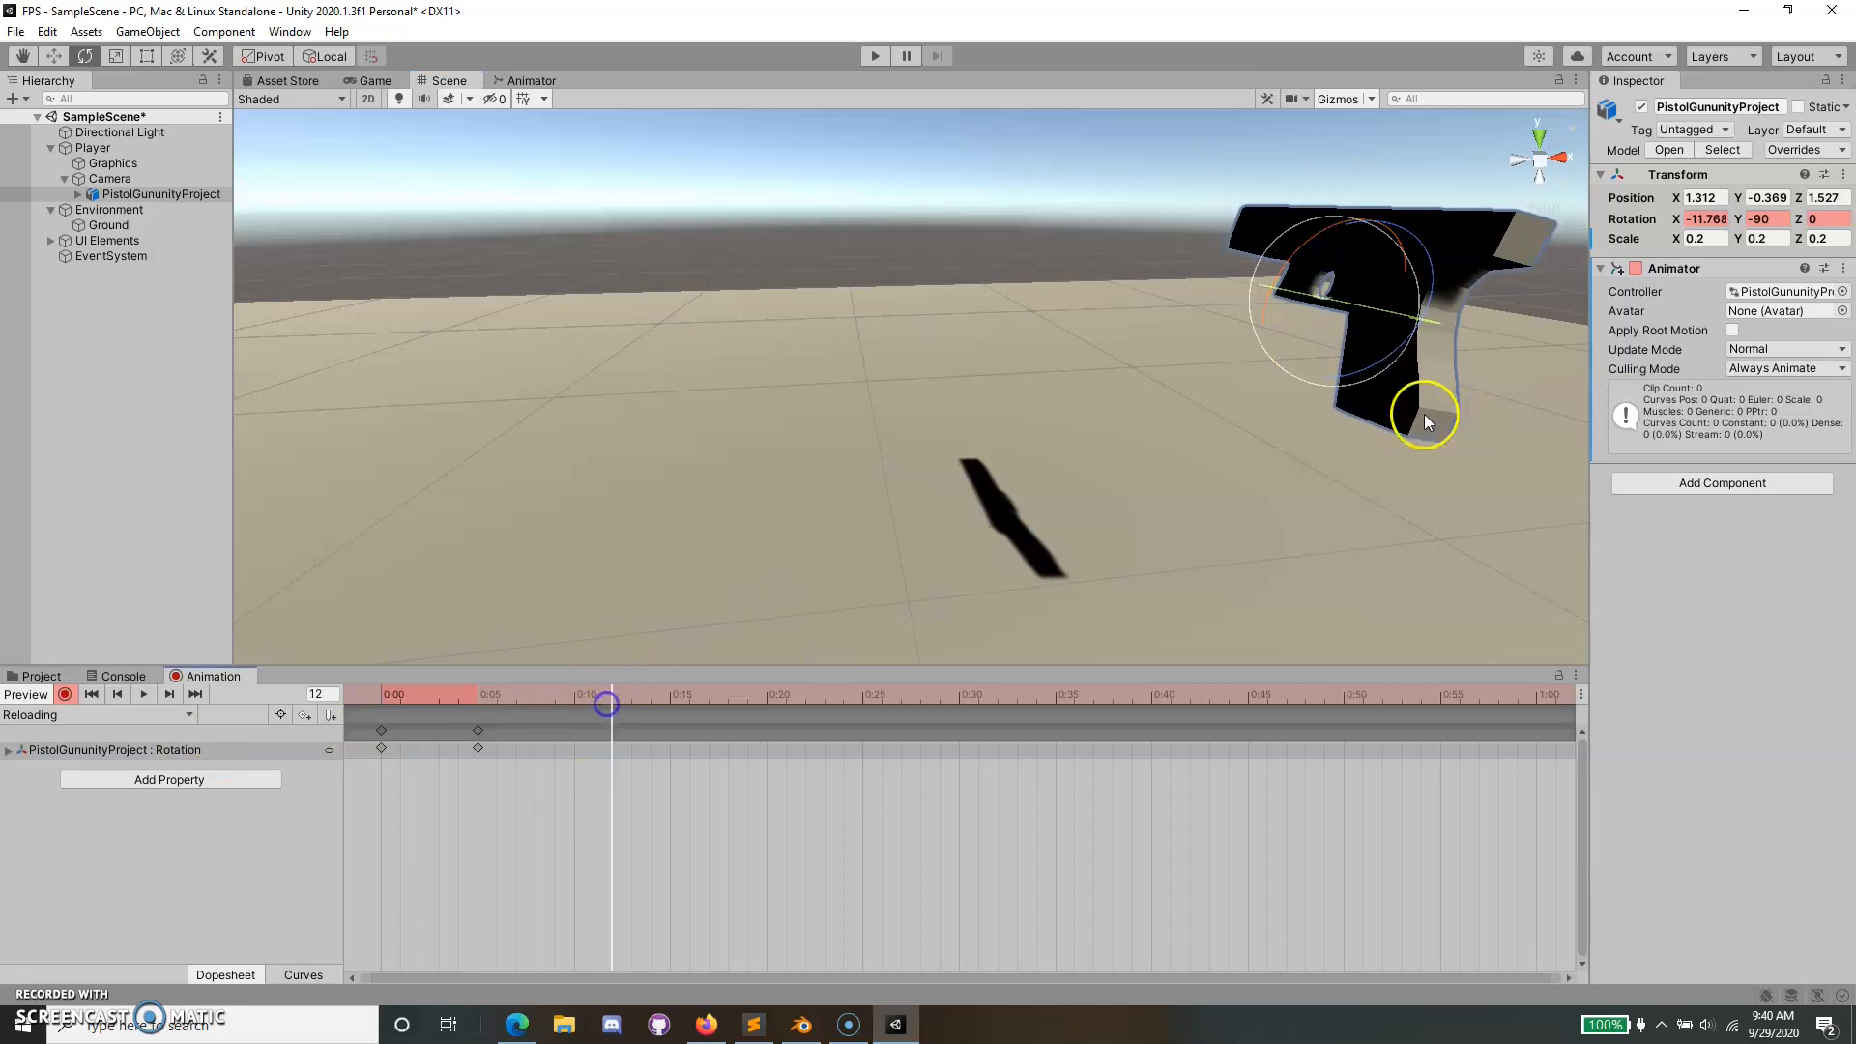
{"action": "key", "text": "w"}
{"action": "mouse_move", "coordinate": [1394, 225]}
{"action": "left_mouse_down"}
{"action": "mouse_move", "coordinate": [1397, 189]}
{"action": "mouse_move", "coordinate": [1314, 223]}
{"action": "mouse_move", "coordinate": [1360, 201]}
{"action": "mouse_move", "coordinate": [1382, 225]}
{"action": "left_mouse_up"}
{"action": "left_click", "coordinate": [738, 693]}
{"action": "key", "text": "e"}
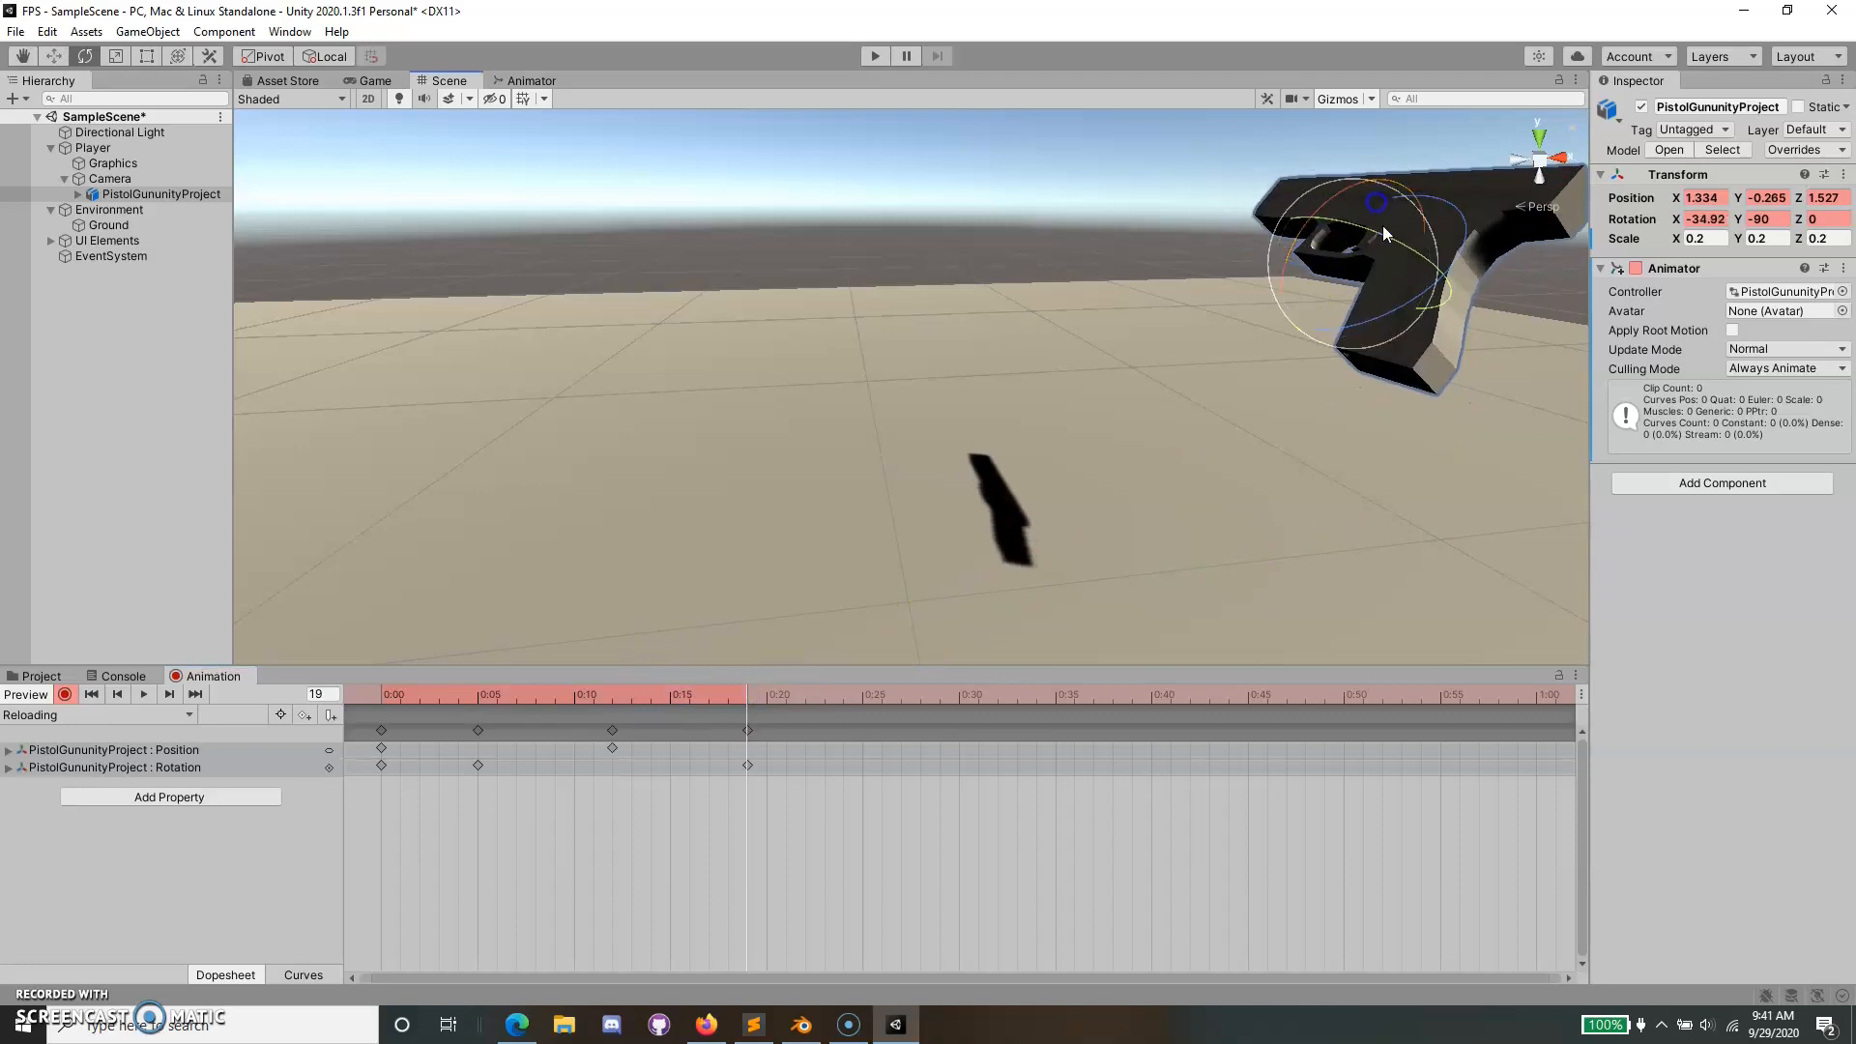
At frame 28, key the pistol's position at about X 1.125, Y -0.119.
{"action": "left_click", "coordinate": [931, 681]}
{"action": "key", "text": "w"}
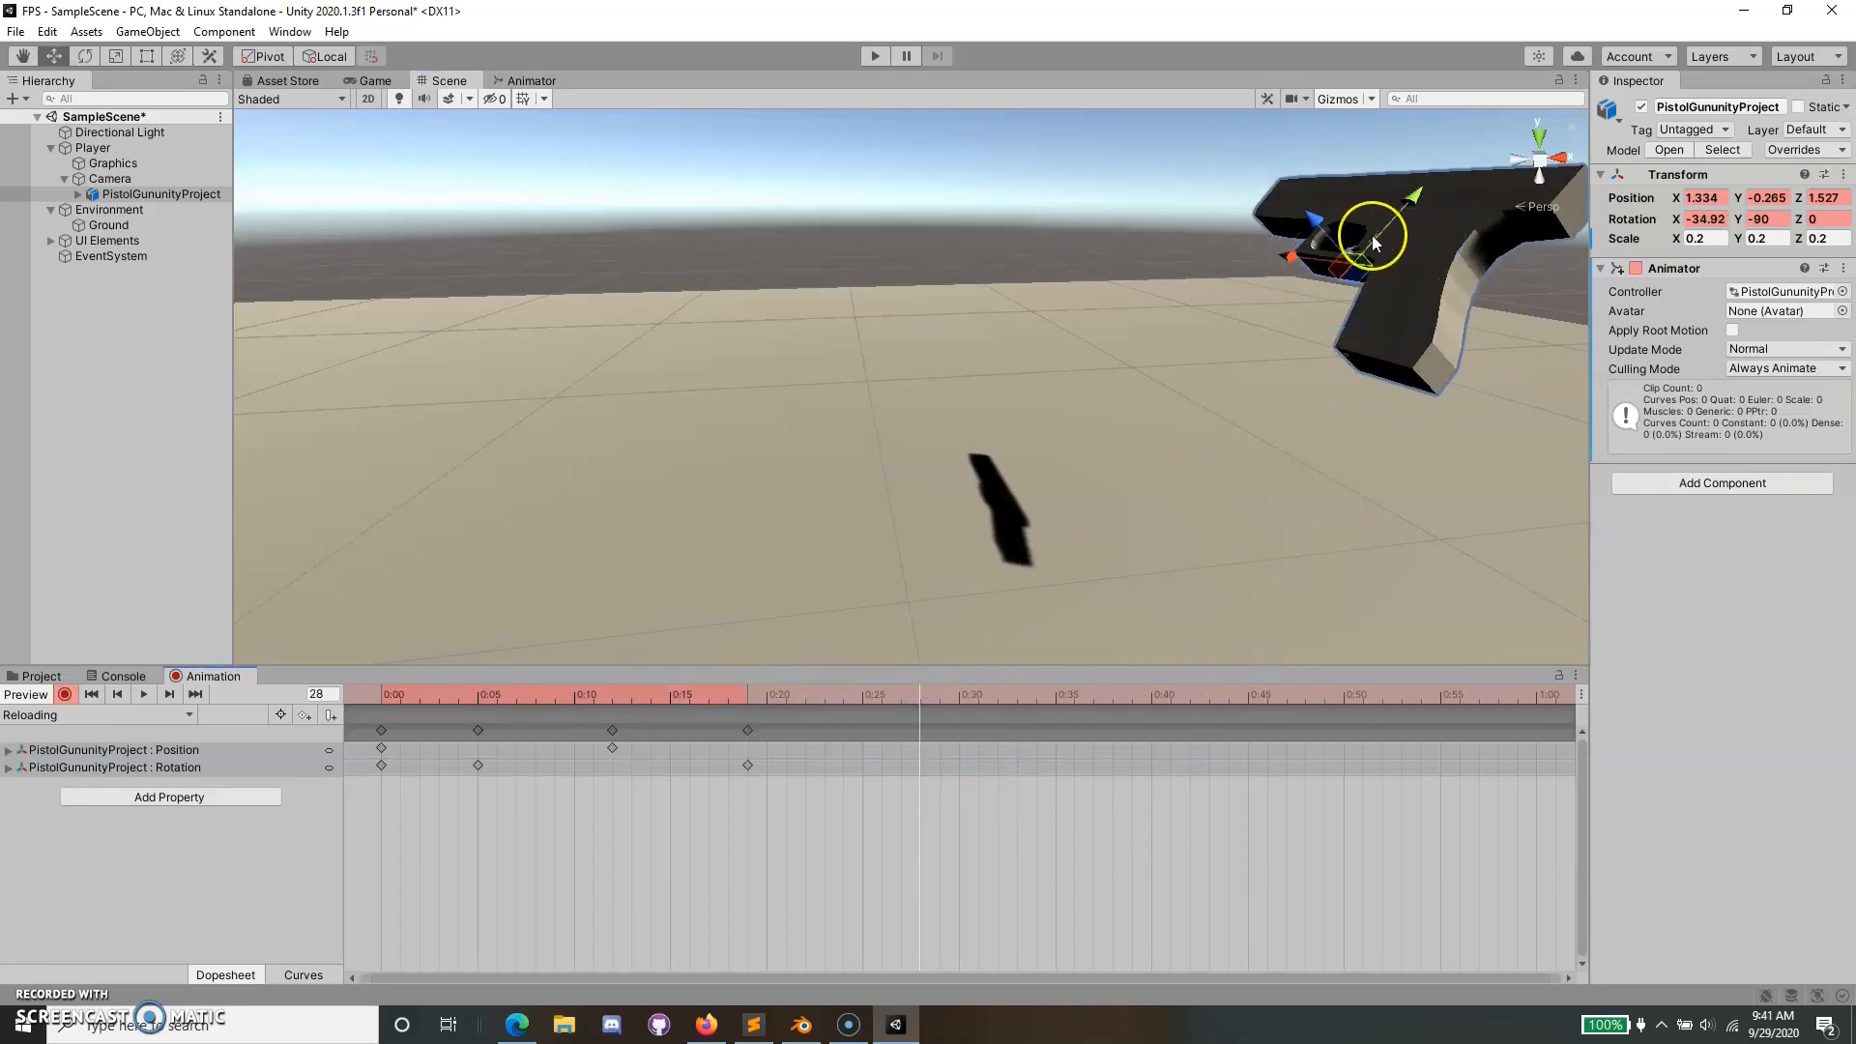
{"action": "left_click_drag", "start_coordinate": [1312, 252], "coordinate": [1280, 309]}
At frame 39, key the CLip child object's position at about X -1.39, Y -1.12.
{"action": "left_click", "coordinate": [1131, 692]}
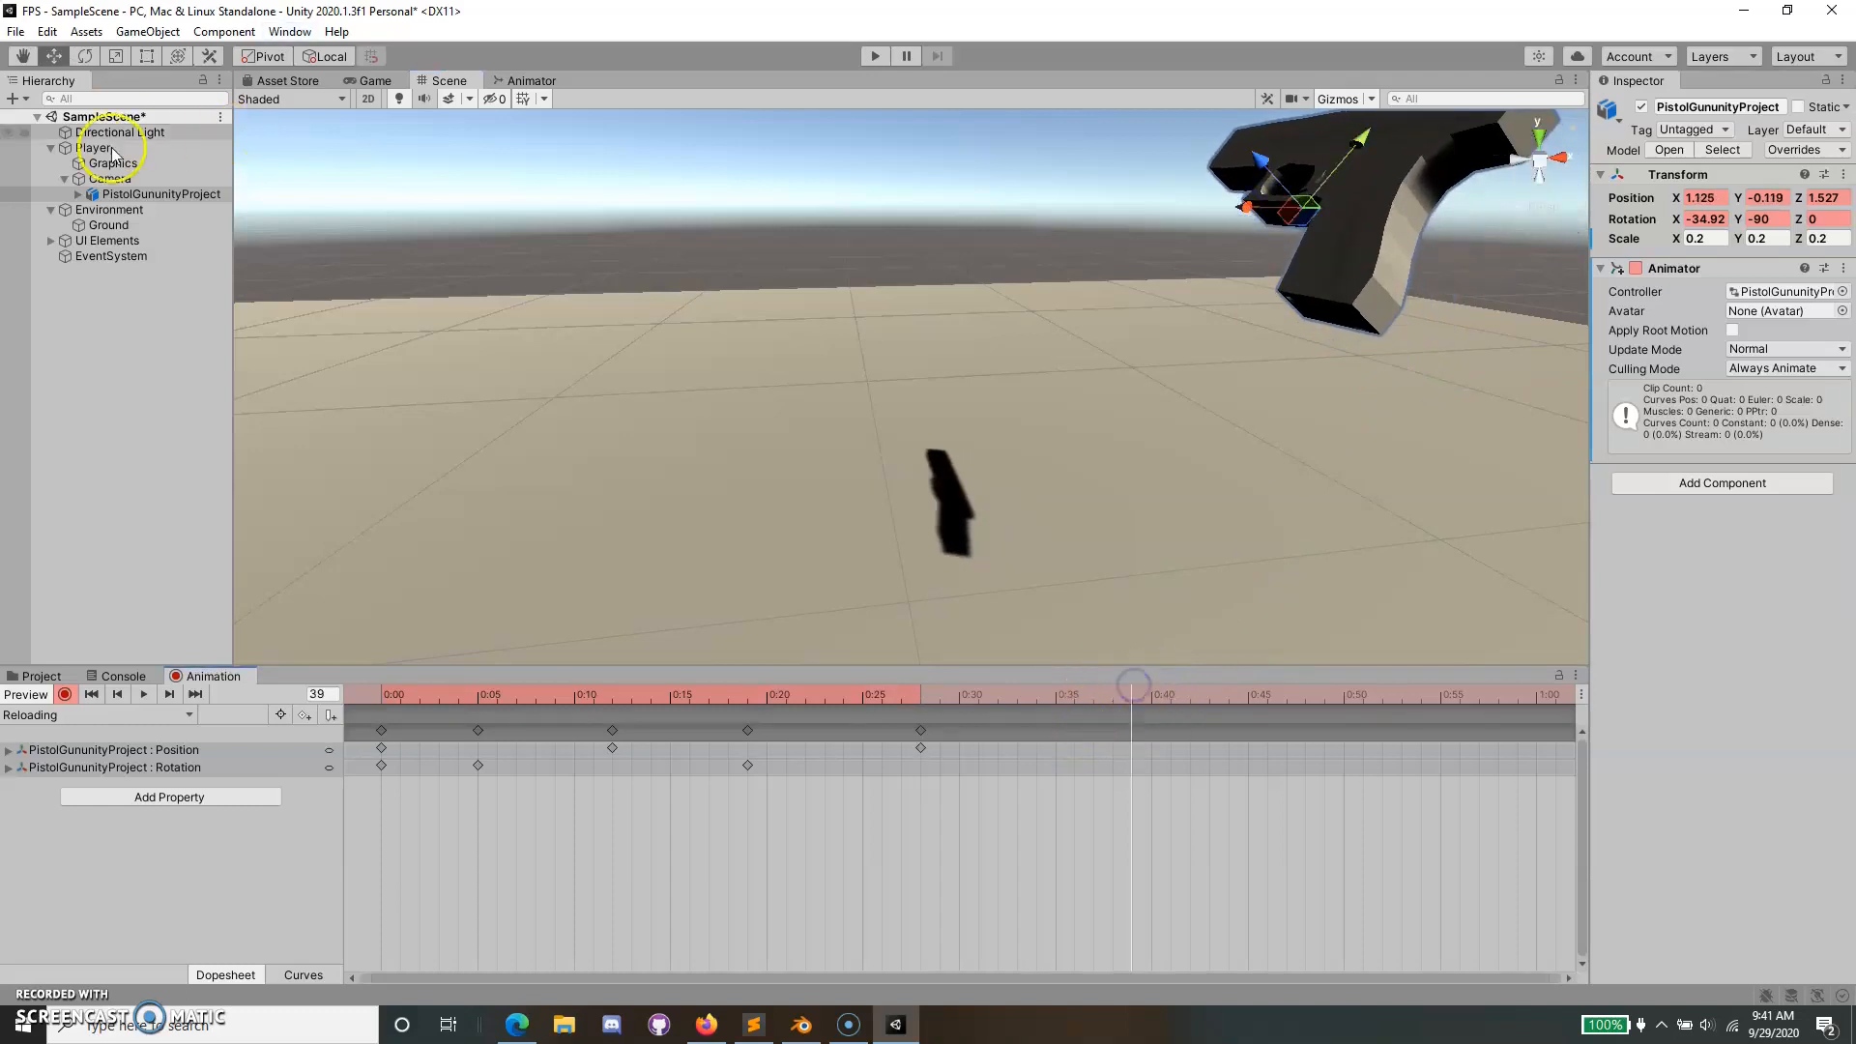
{"action": "left_click", "coordinate": [79, 194]}
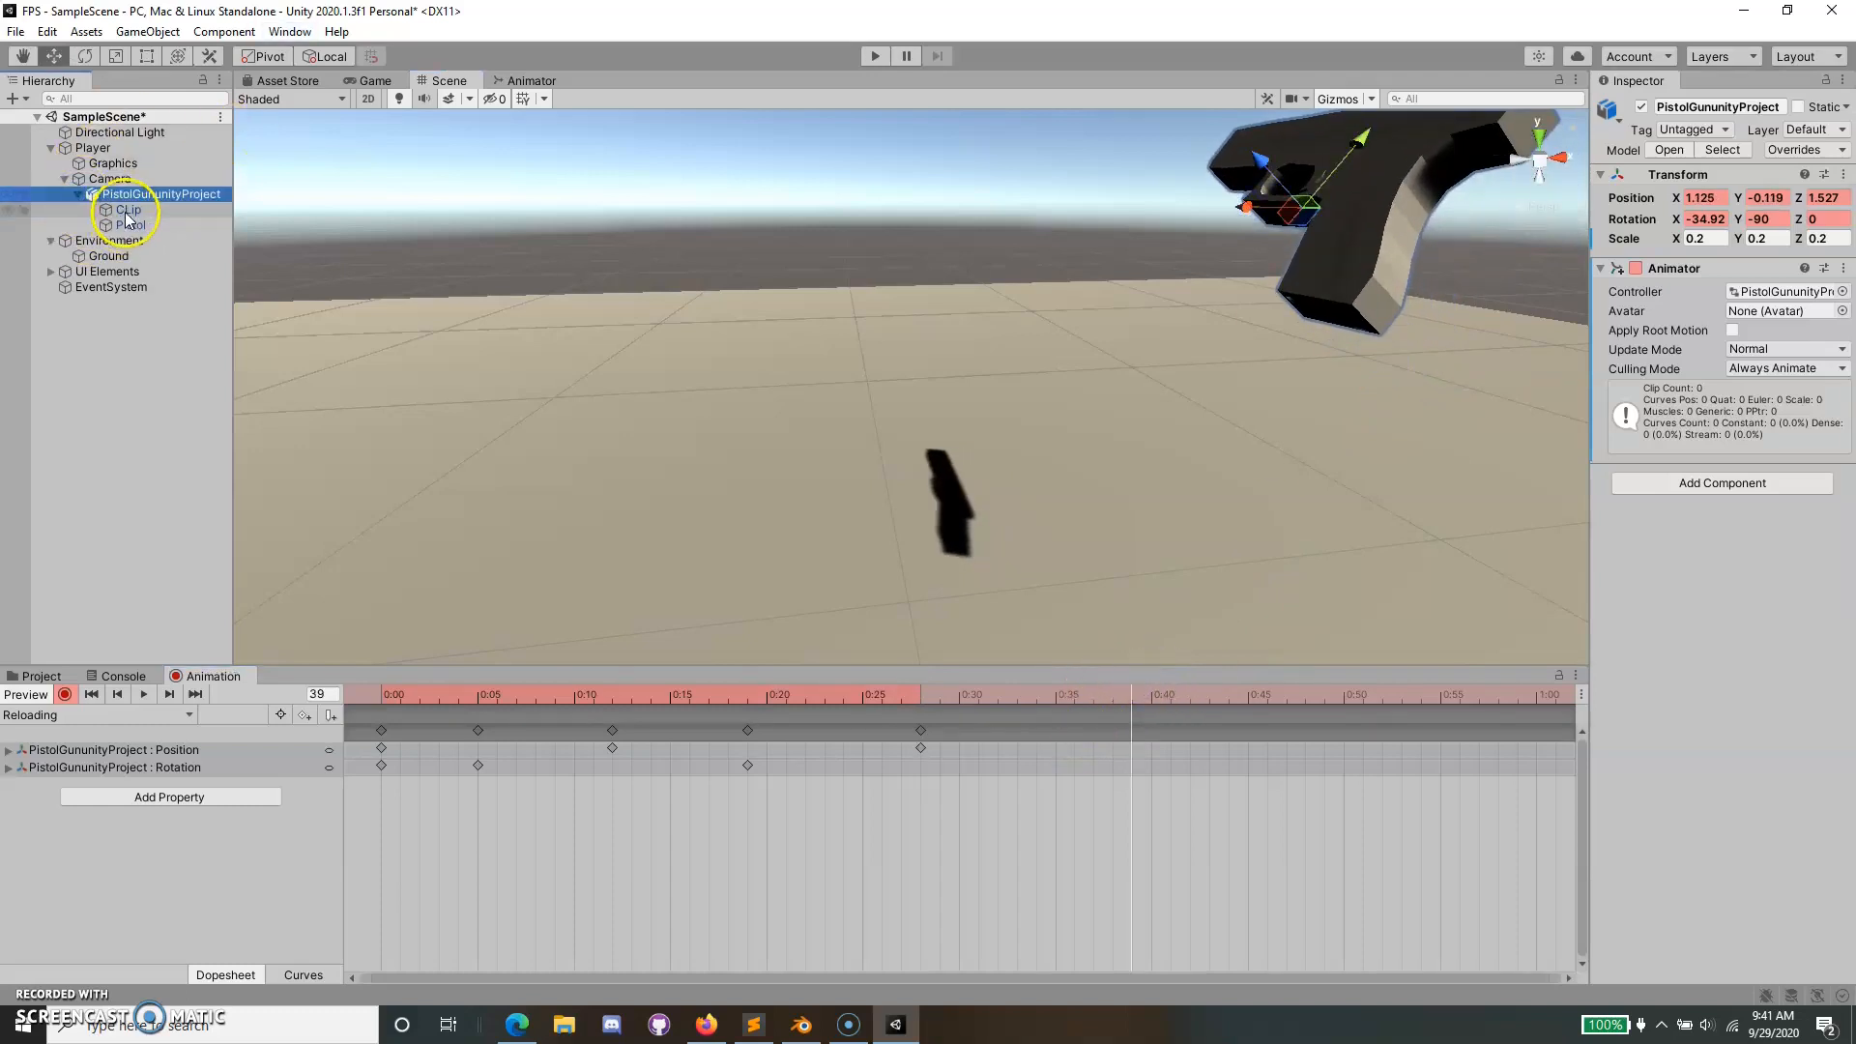
{"action": "left_click", "coordinate": [126, 210]}
{"action": "left_click_drag", "start_coordinate": [1418, 222], "coordinate": [1274, 286]}
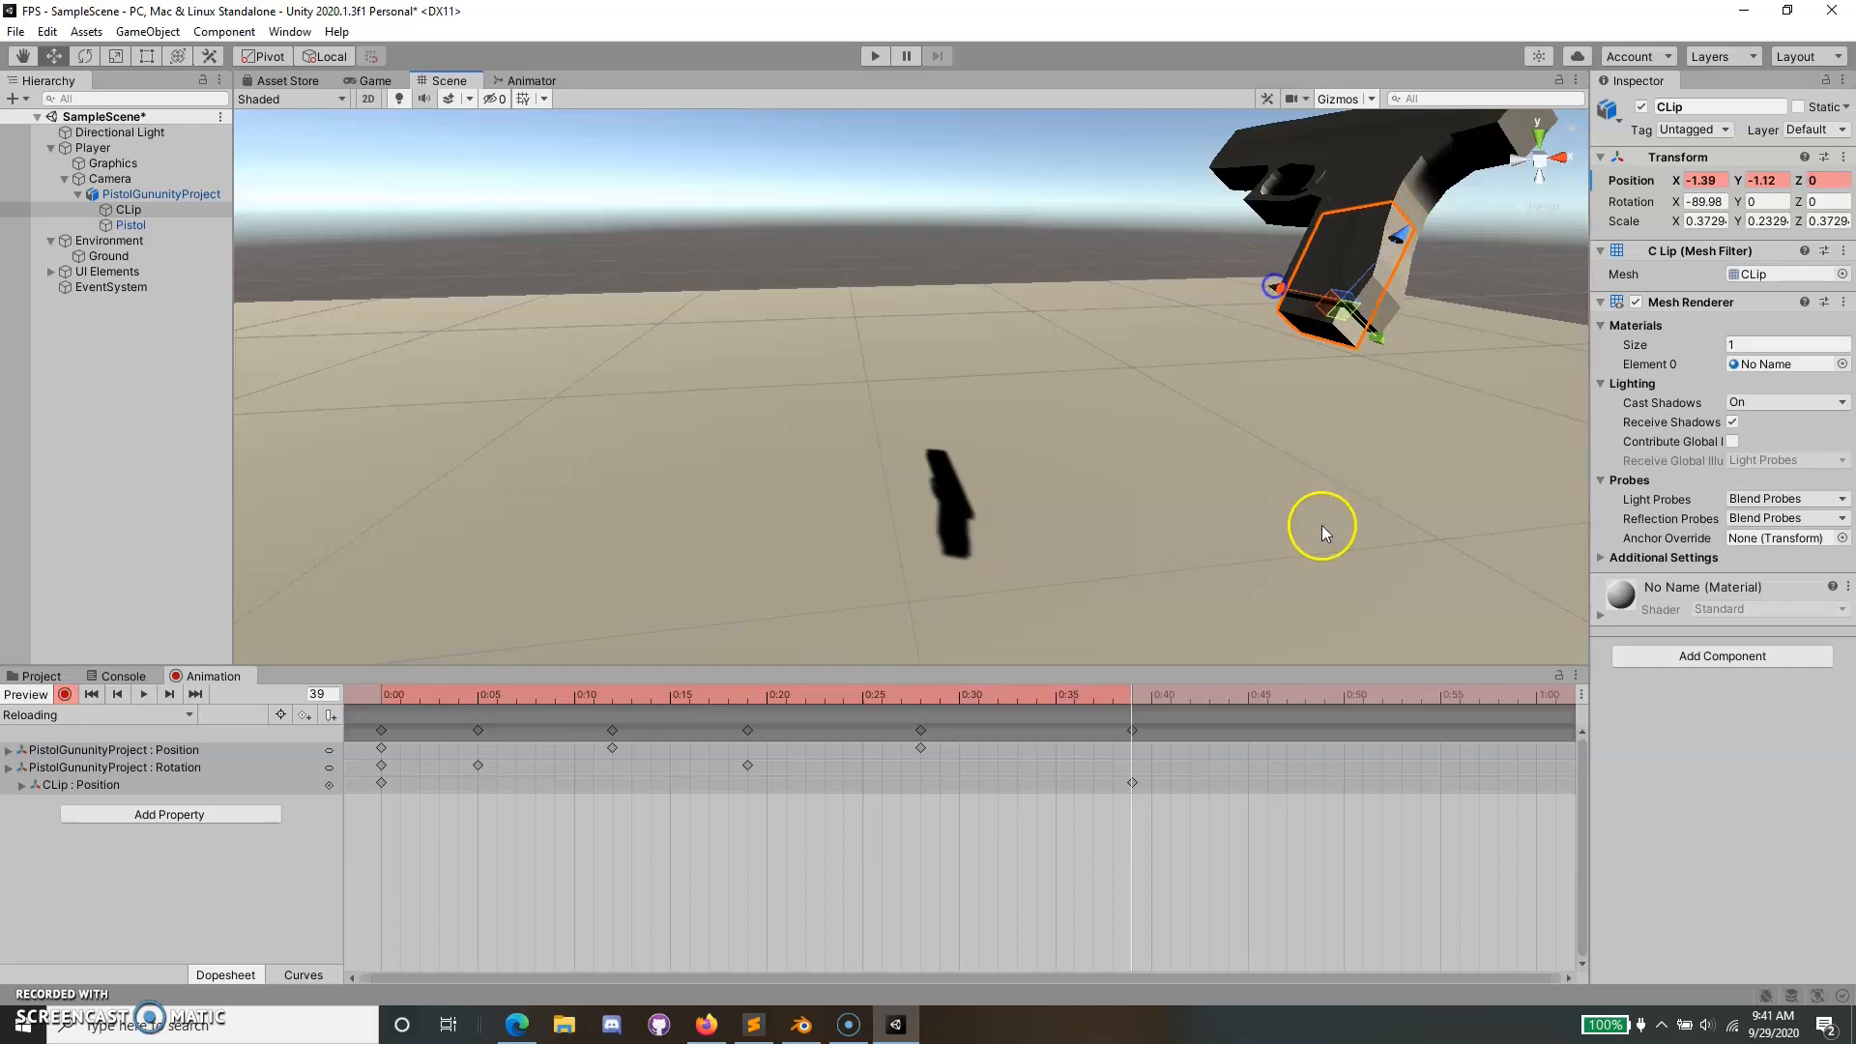
At frame 52, key the clip sliding out of the grip at about X -1.81, Y -2.21 and scrub over the movement.
{"action": "left_click", "coordinate": [1377, 694]}
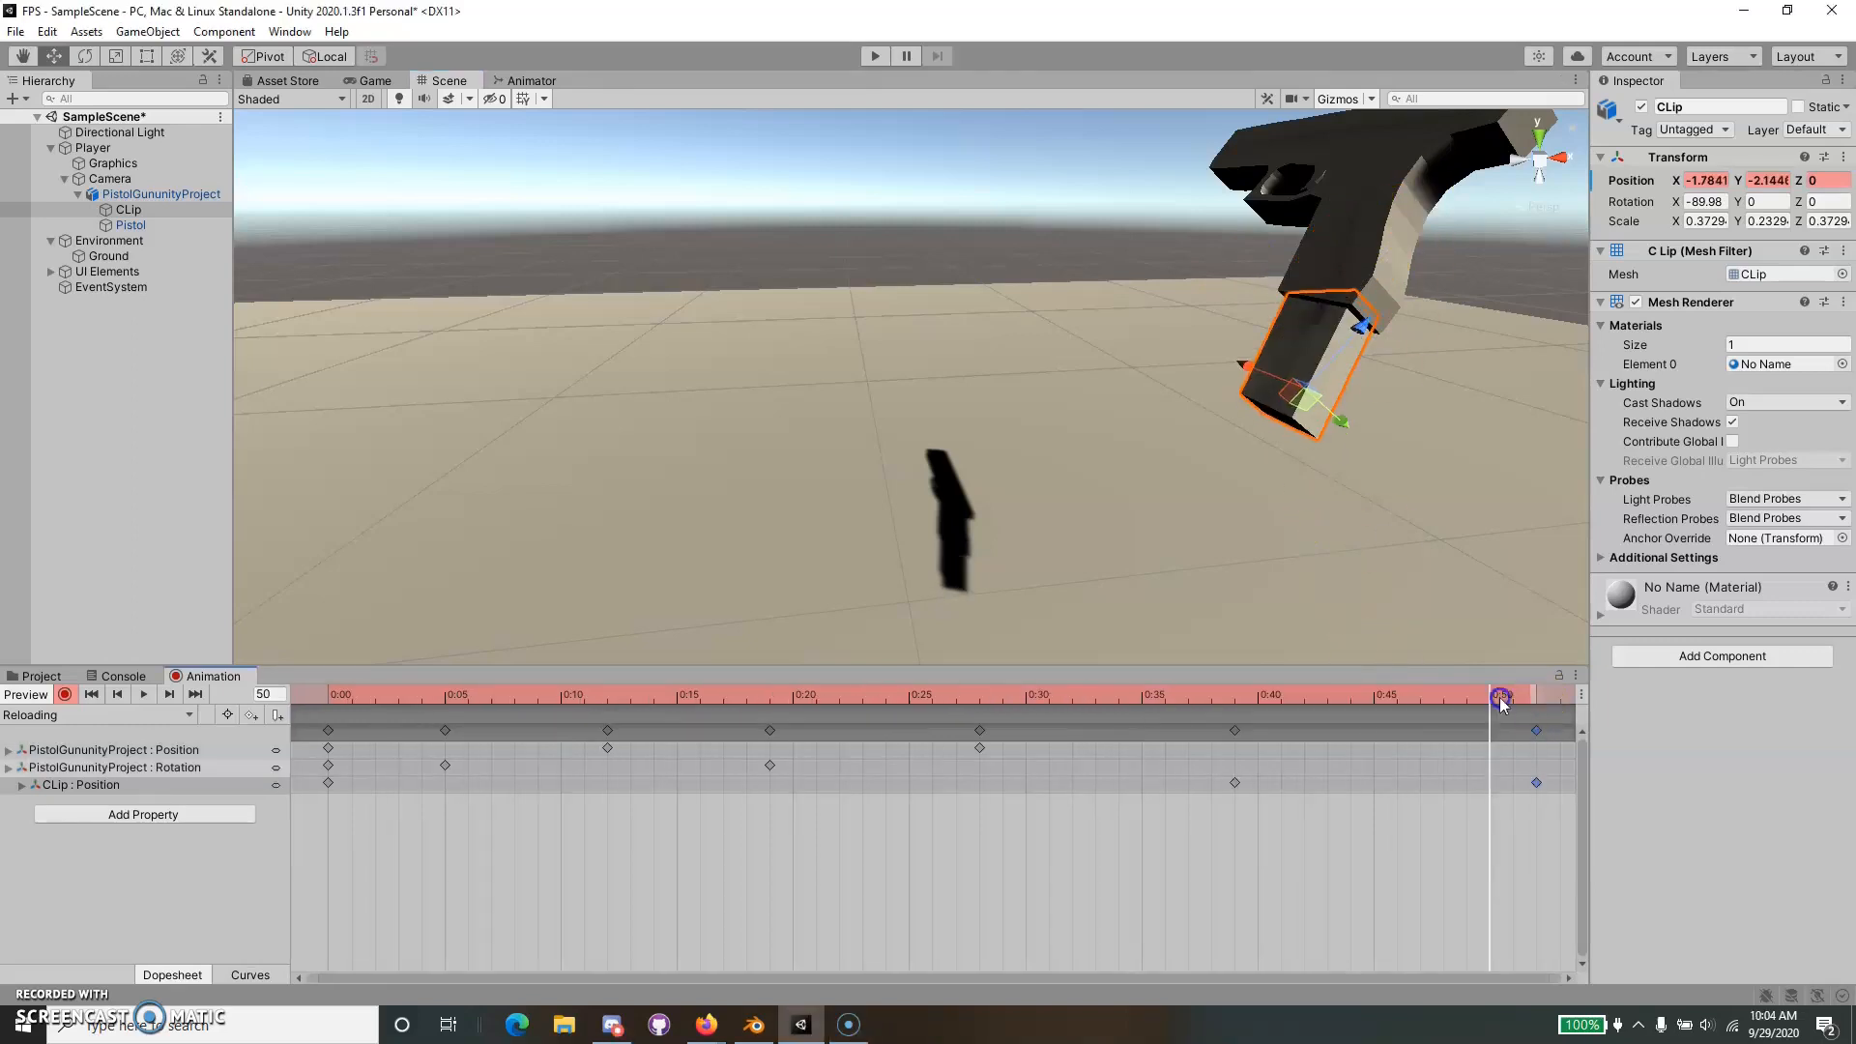
{"action": "left_click", "coordinate": [1514, 695]}
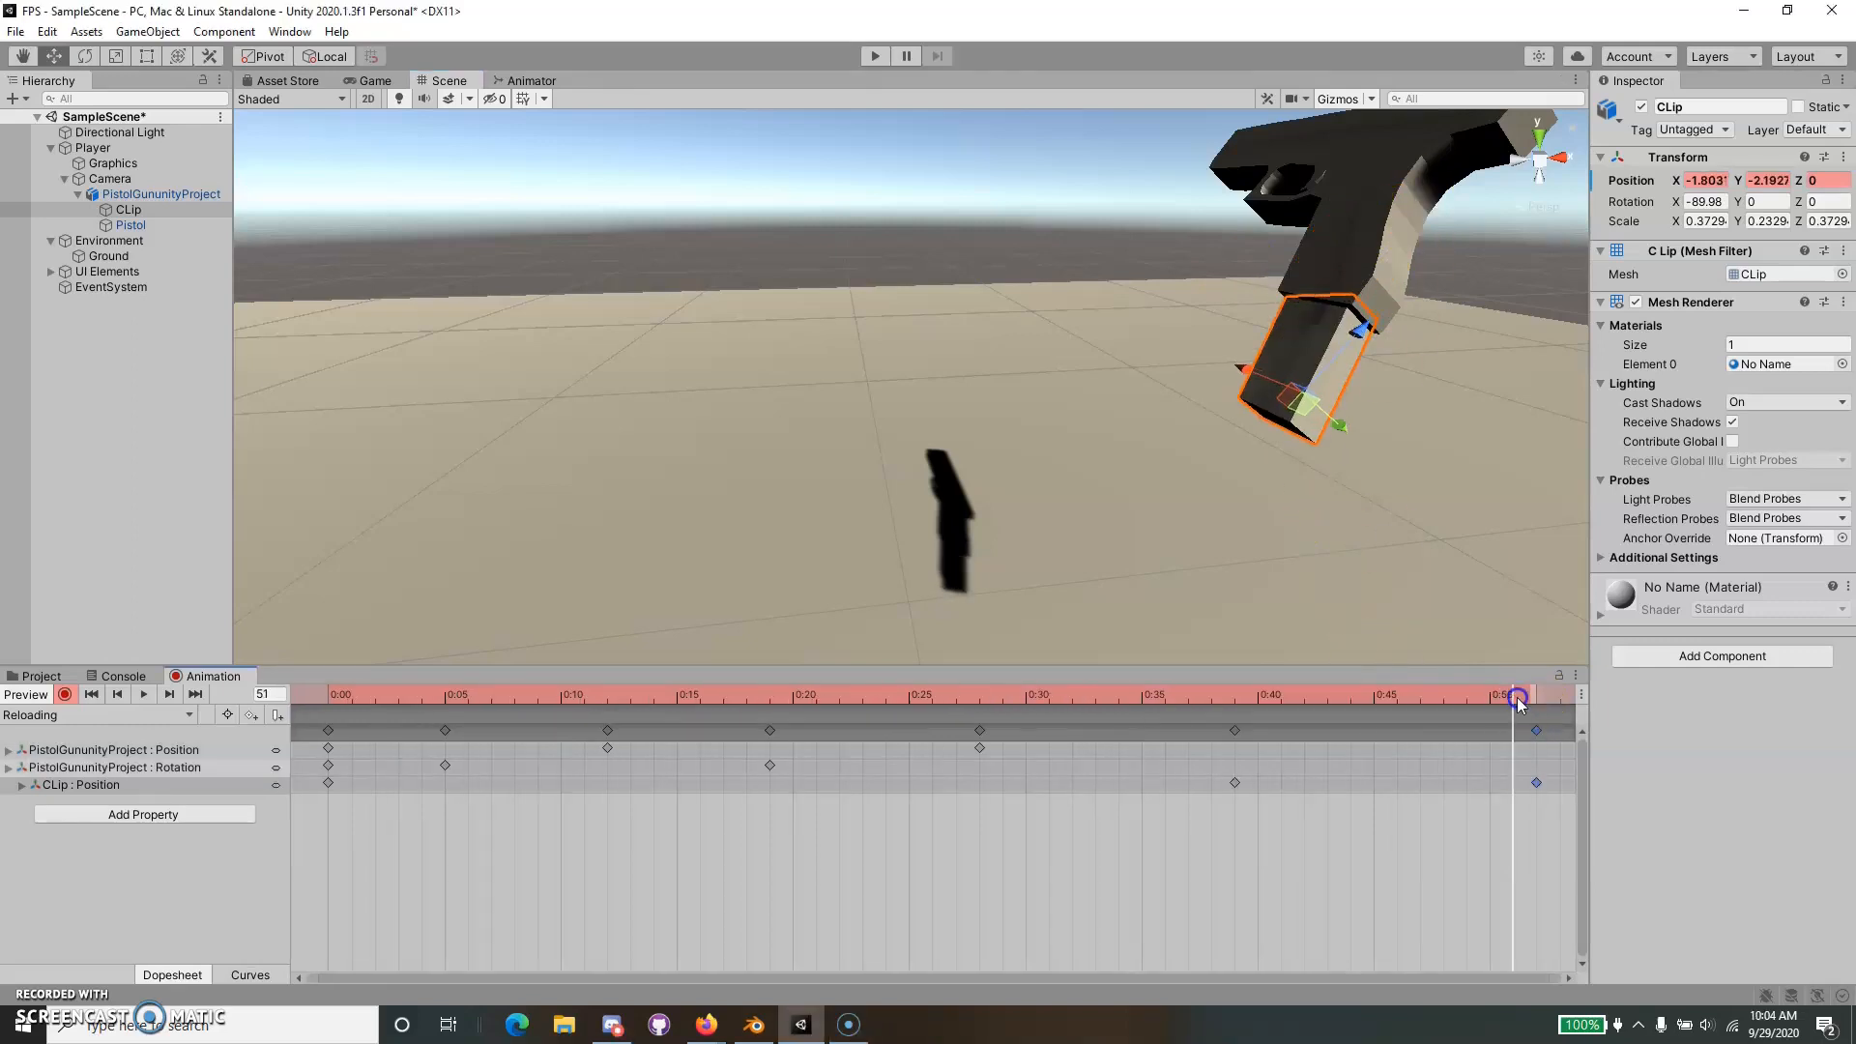
{"action": "left_click_drag", "start_coordinate": [1501, 707], "coordinate": [1555, 716]}
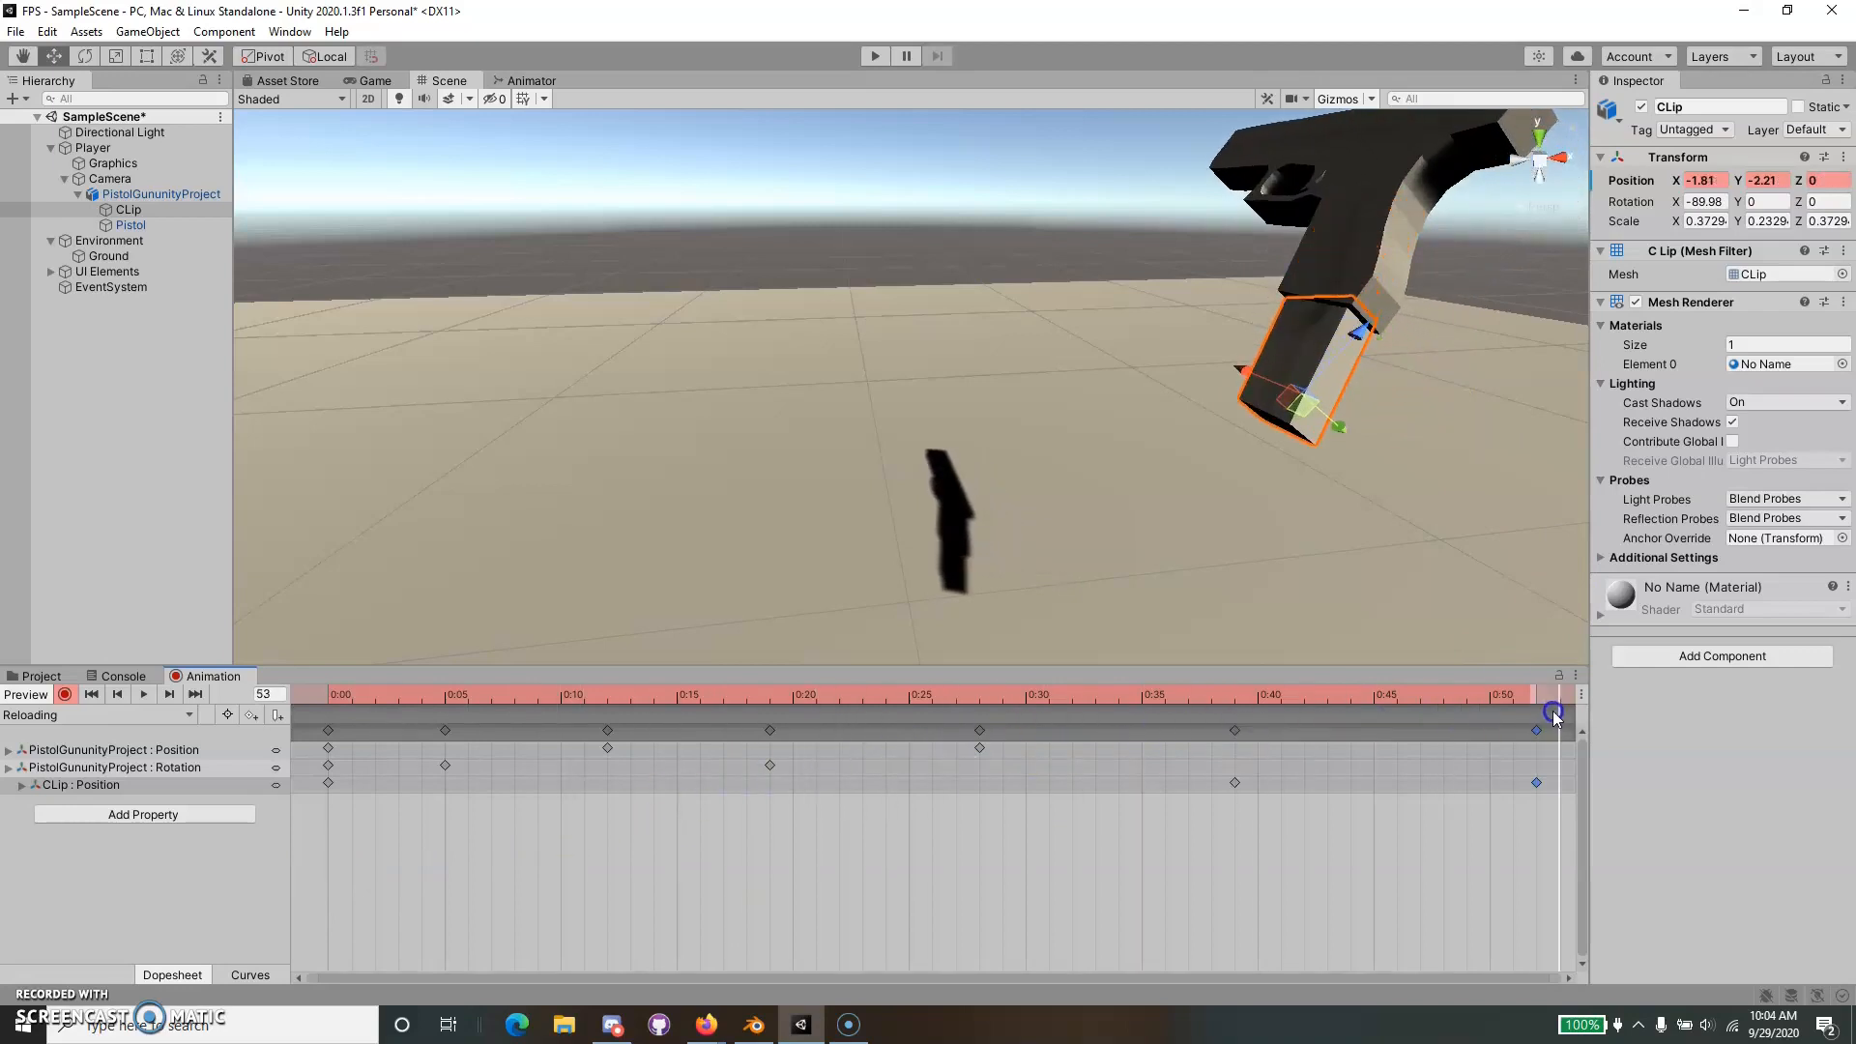
At frame 60, key the clip dropped far below the pistol at about X -2.74, Y -7.15.
{"action": "scroll", "coordinate": [1152, 762], "scroll_direction": "down", "scroll_amount": 5}
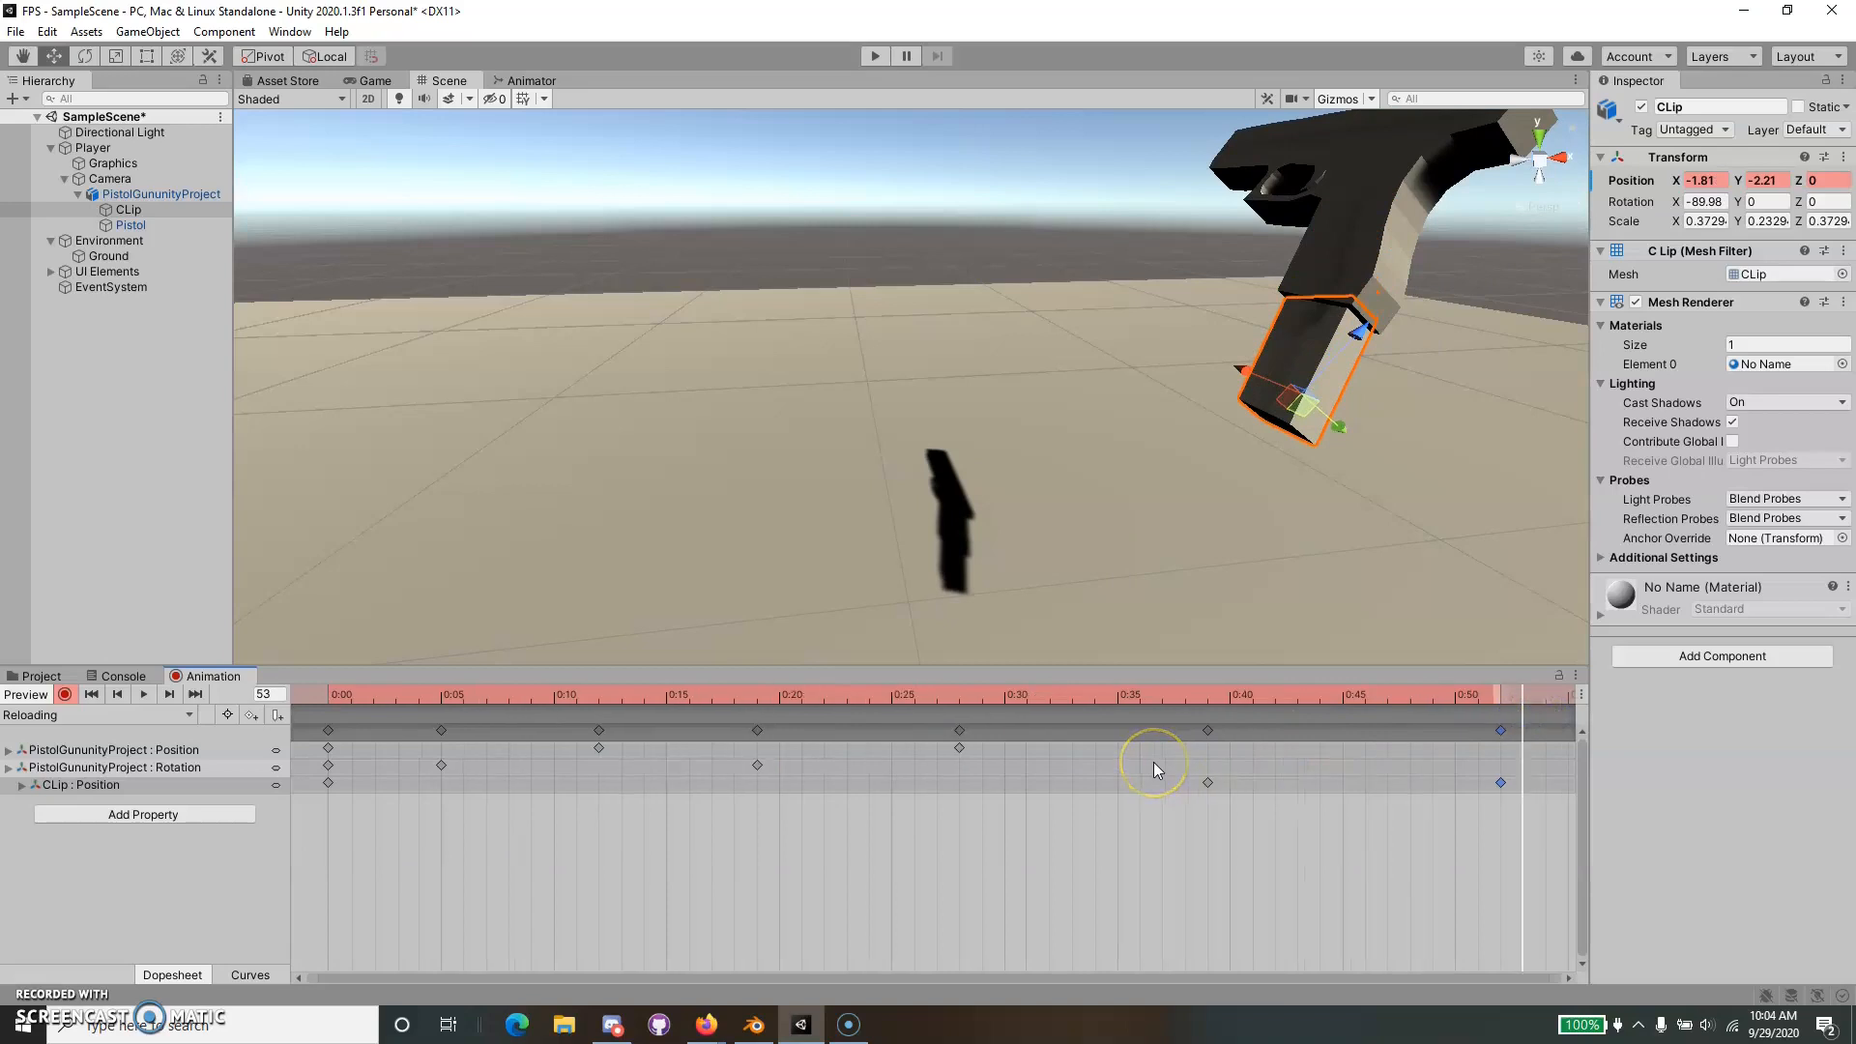
{"action": "left_click_drag", "start_coordinate": [1156, 694], "coordinate": [1270, 734]}
{"action": "left_click_drag", "start_coordinate": [1356, 322], "coordinate": [1017, 663]}
{"action": "key", "text": "f"}
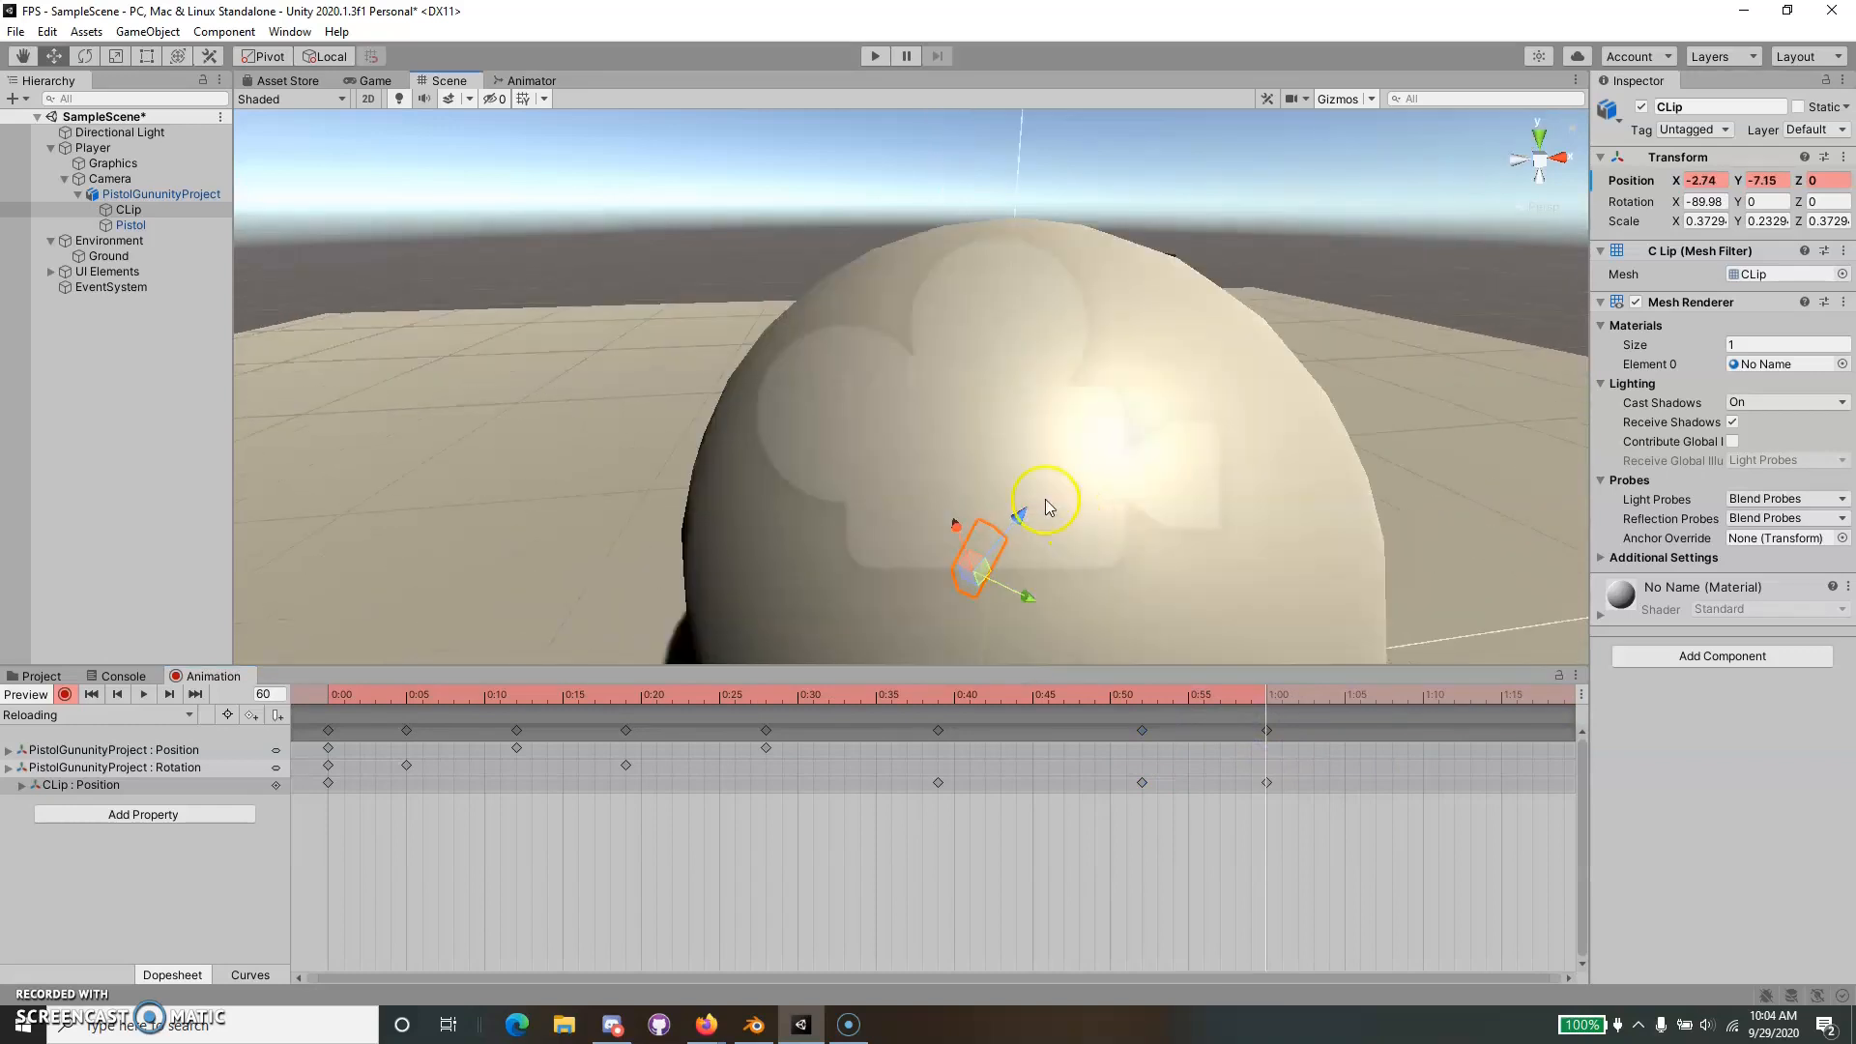
Move the clip's dropped-position keyframe from frame 60 to 1:10 and dismiss the chat notification.
{"action": "left_click_drag", "start_coordinate": [1269, 737], "coordinate": [1420, 740]}
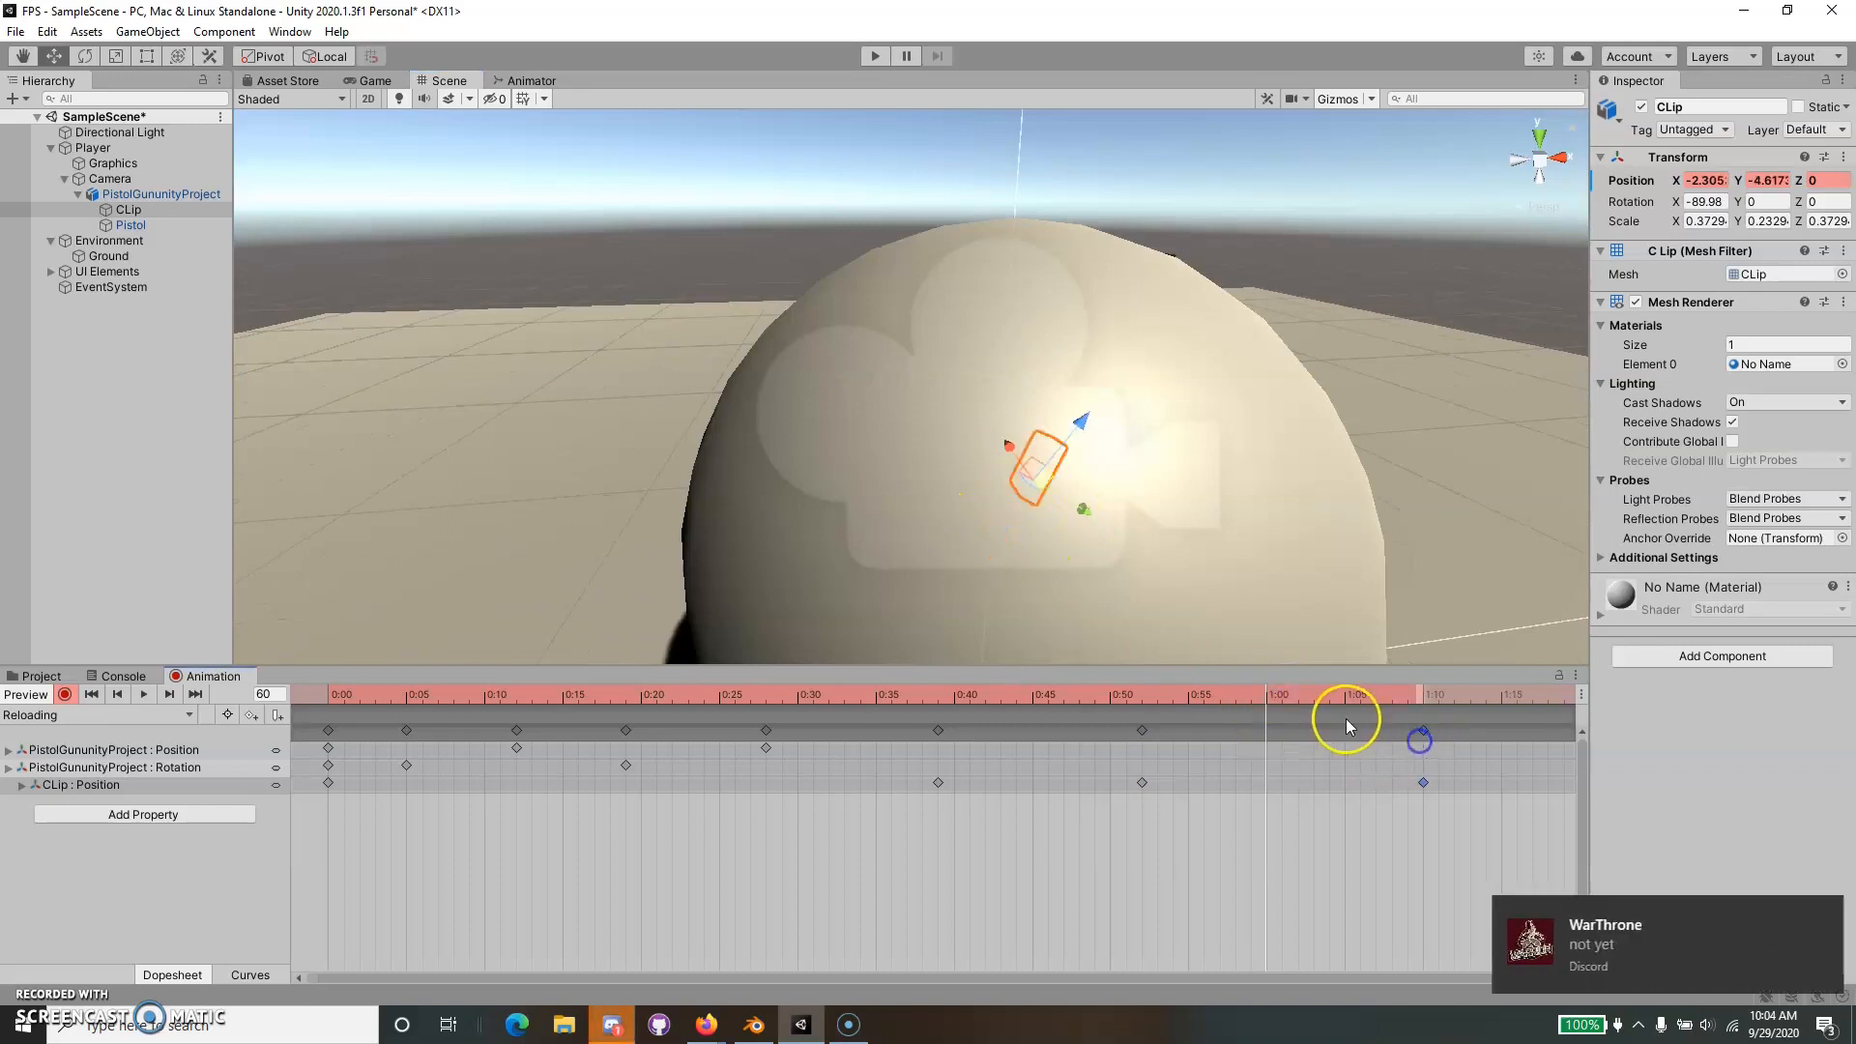
{"action": "left_click", "coordinate": [1818, 913]}
{"action": "scroll", "coordinate": [1177, 787], "scroll_direction": "down", "scroll_amount": 4}
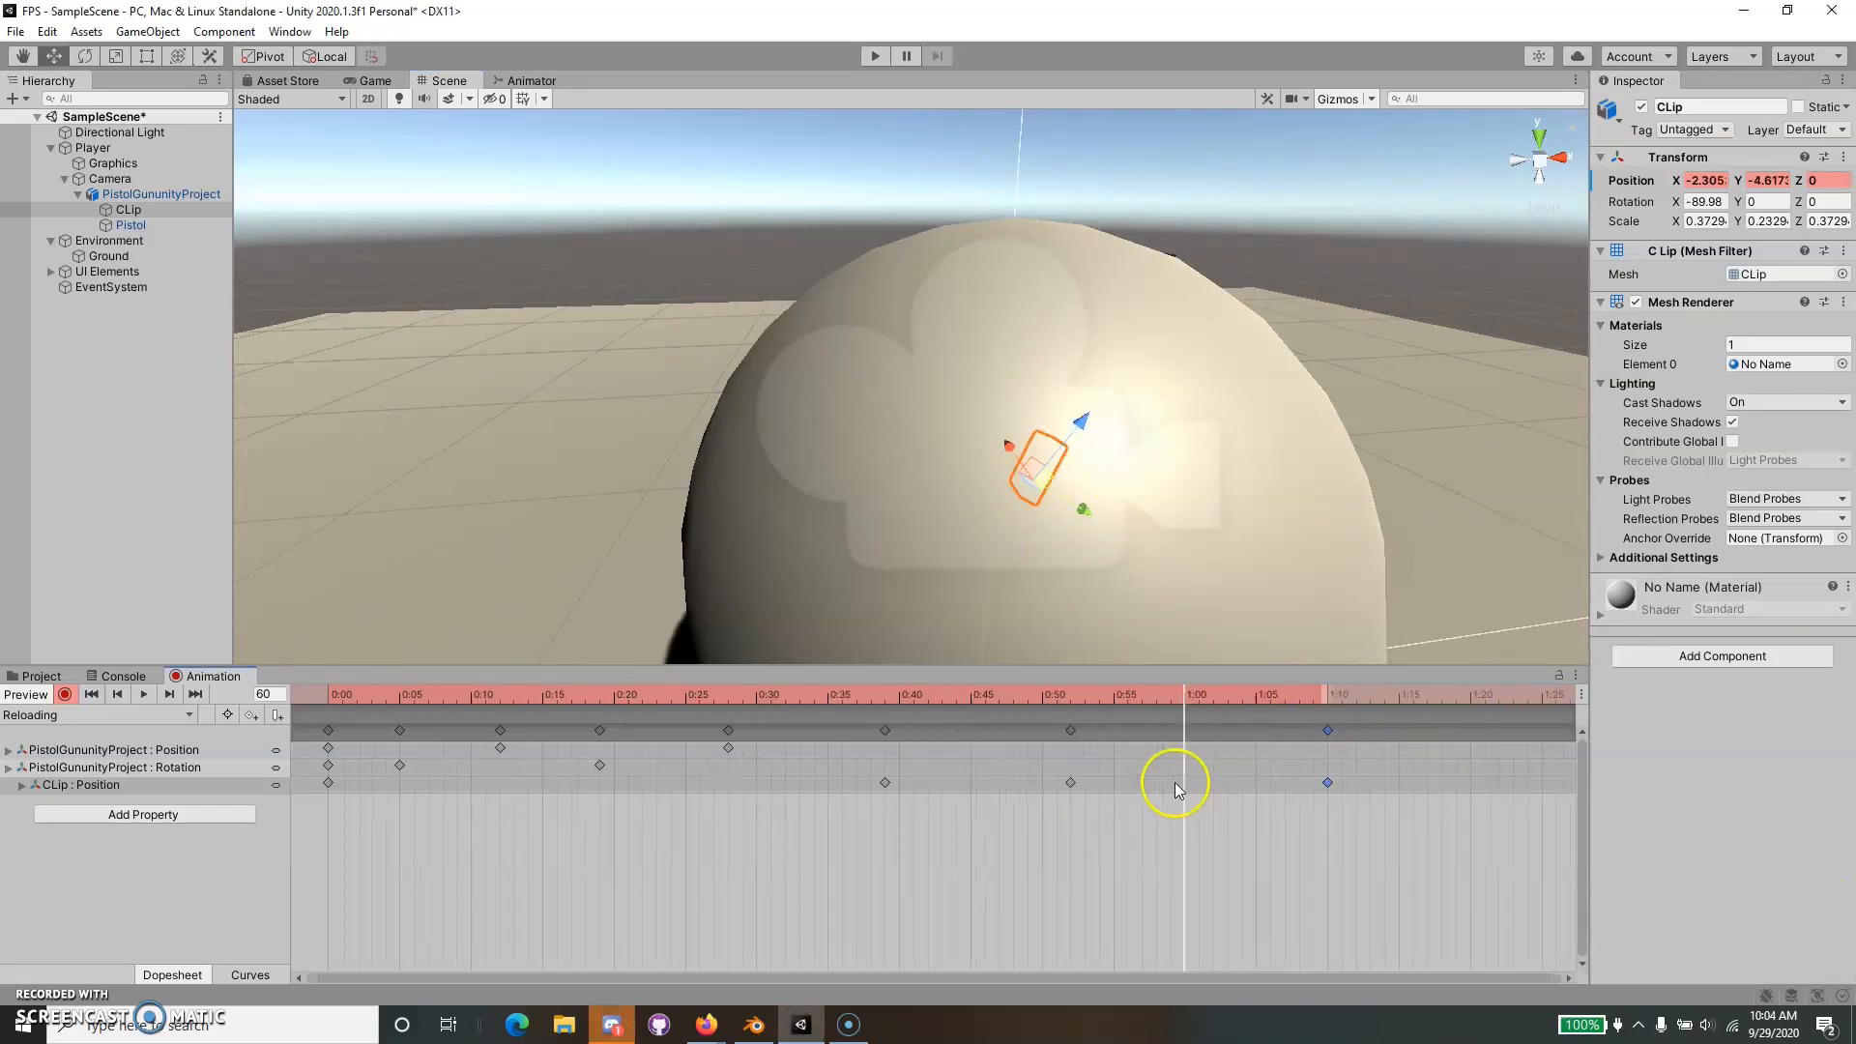
{"action": "scroll", "coordinate": [1238, 423], "scroll_direction": "up", "scroll_amount": 4}
{"action": "scroll", "coordinate": [1233, 420], "scroll_direction": "down", "scroll_amount": 6}
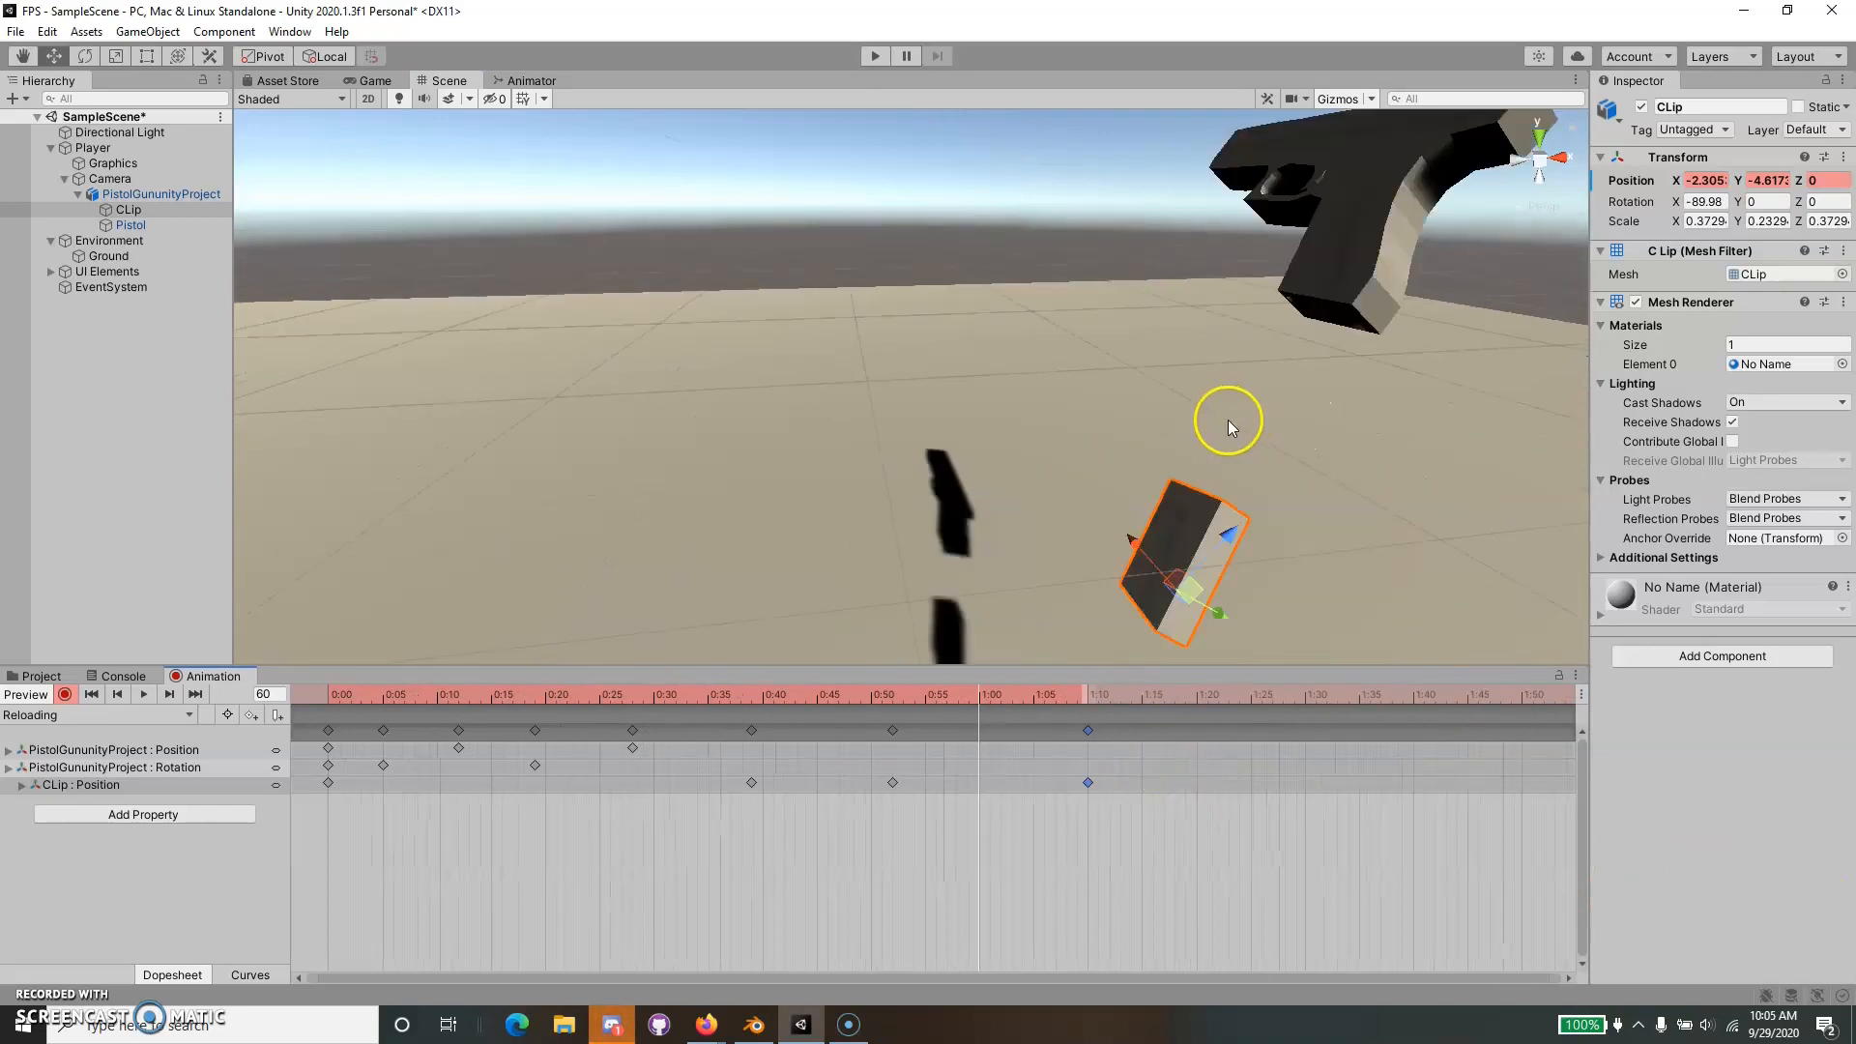
At frame 96, bring the clip back up beneath the grip and key it at about X -1.71, Y -2.714.
{"action": "left_click", "coordinate": [1259, 695]}
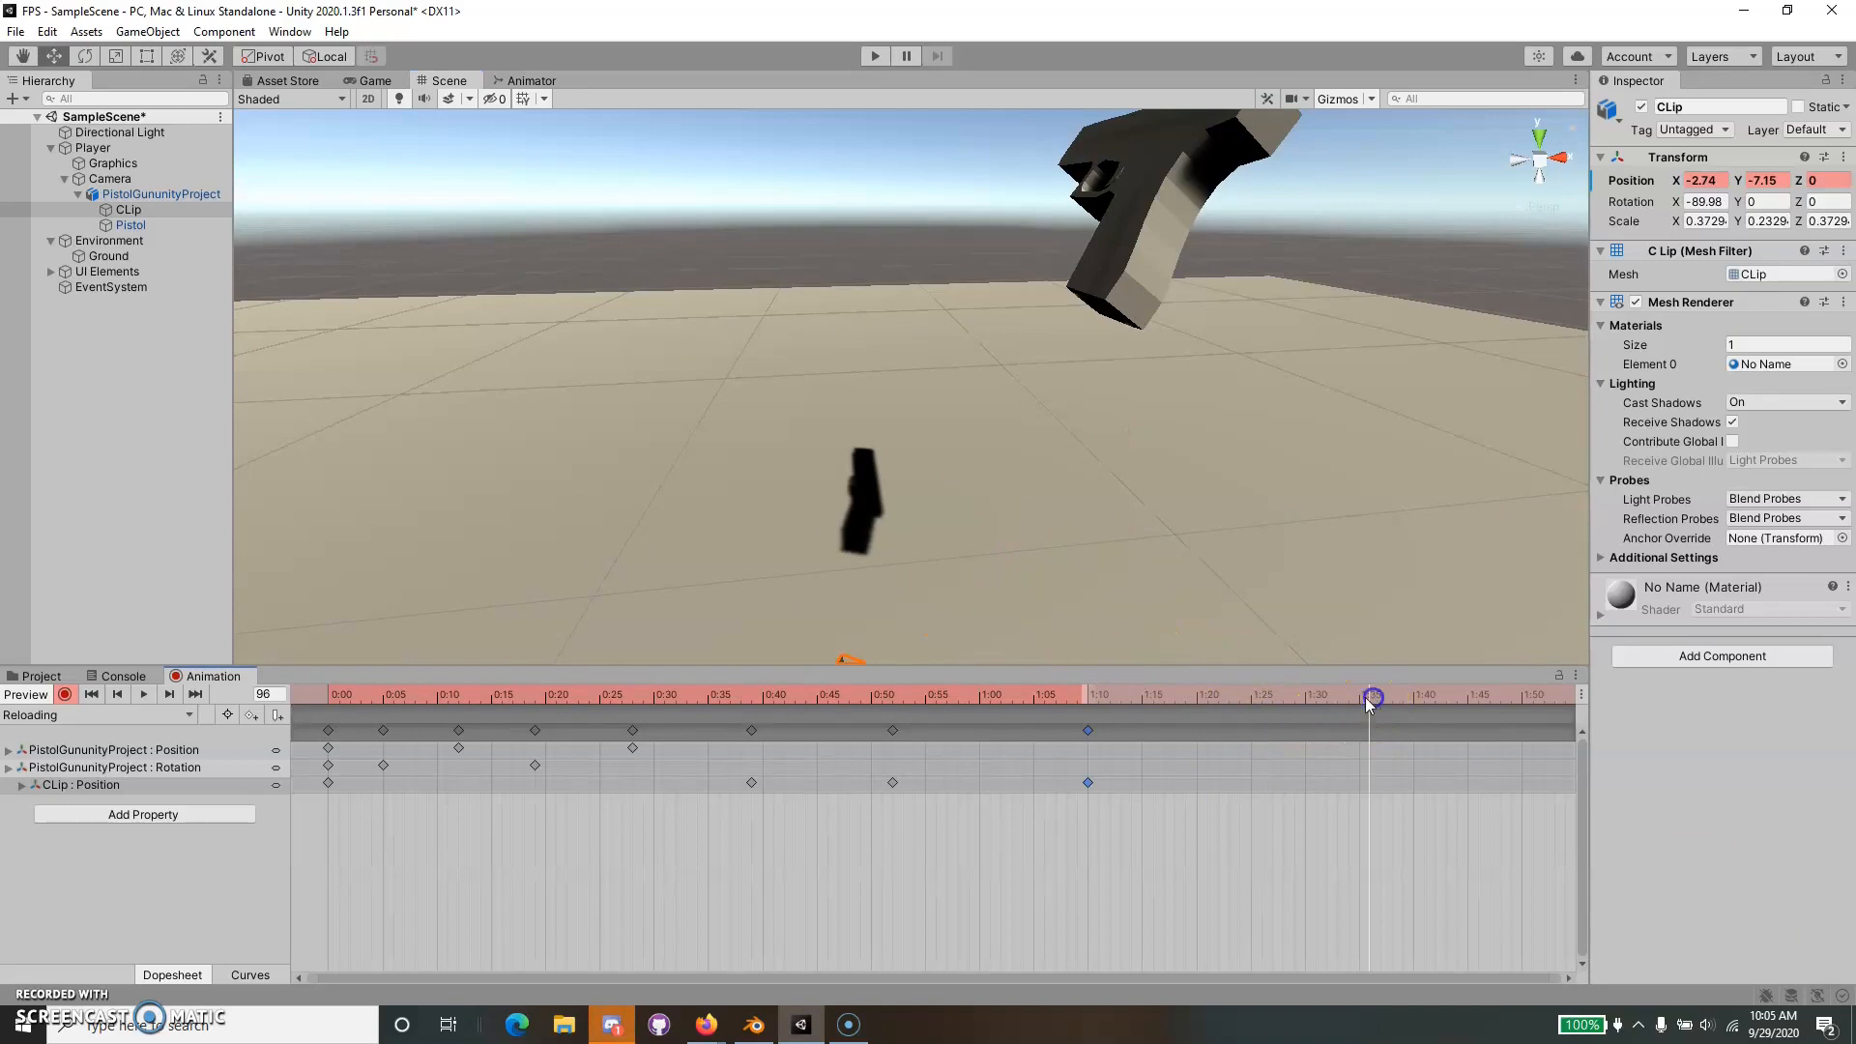
{"action": "scroll", "coordinate": [930, 637], "scroll_direction": "down", "scroll_amount": 2}
{"action": "left_click_drag", "start_coordinate": [894, 590], "coordinate": [950, 397]}
{"action": "scroll", "coordinate": [1039, 396], "scroll_direction": "up", "scroll_amount": 5}
{"action": "left_click_drag", "start_coordinate": [1214, 455], "coordinate": [1251, 410]}
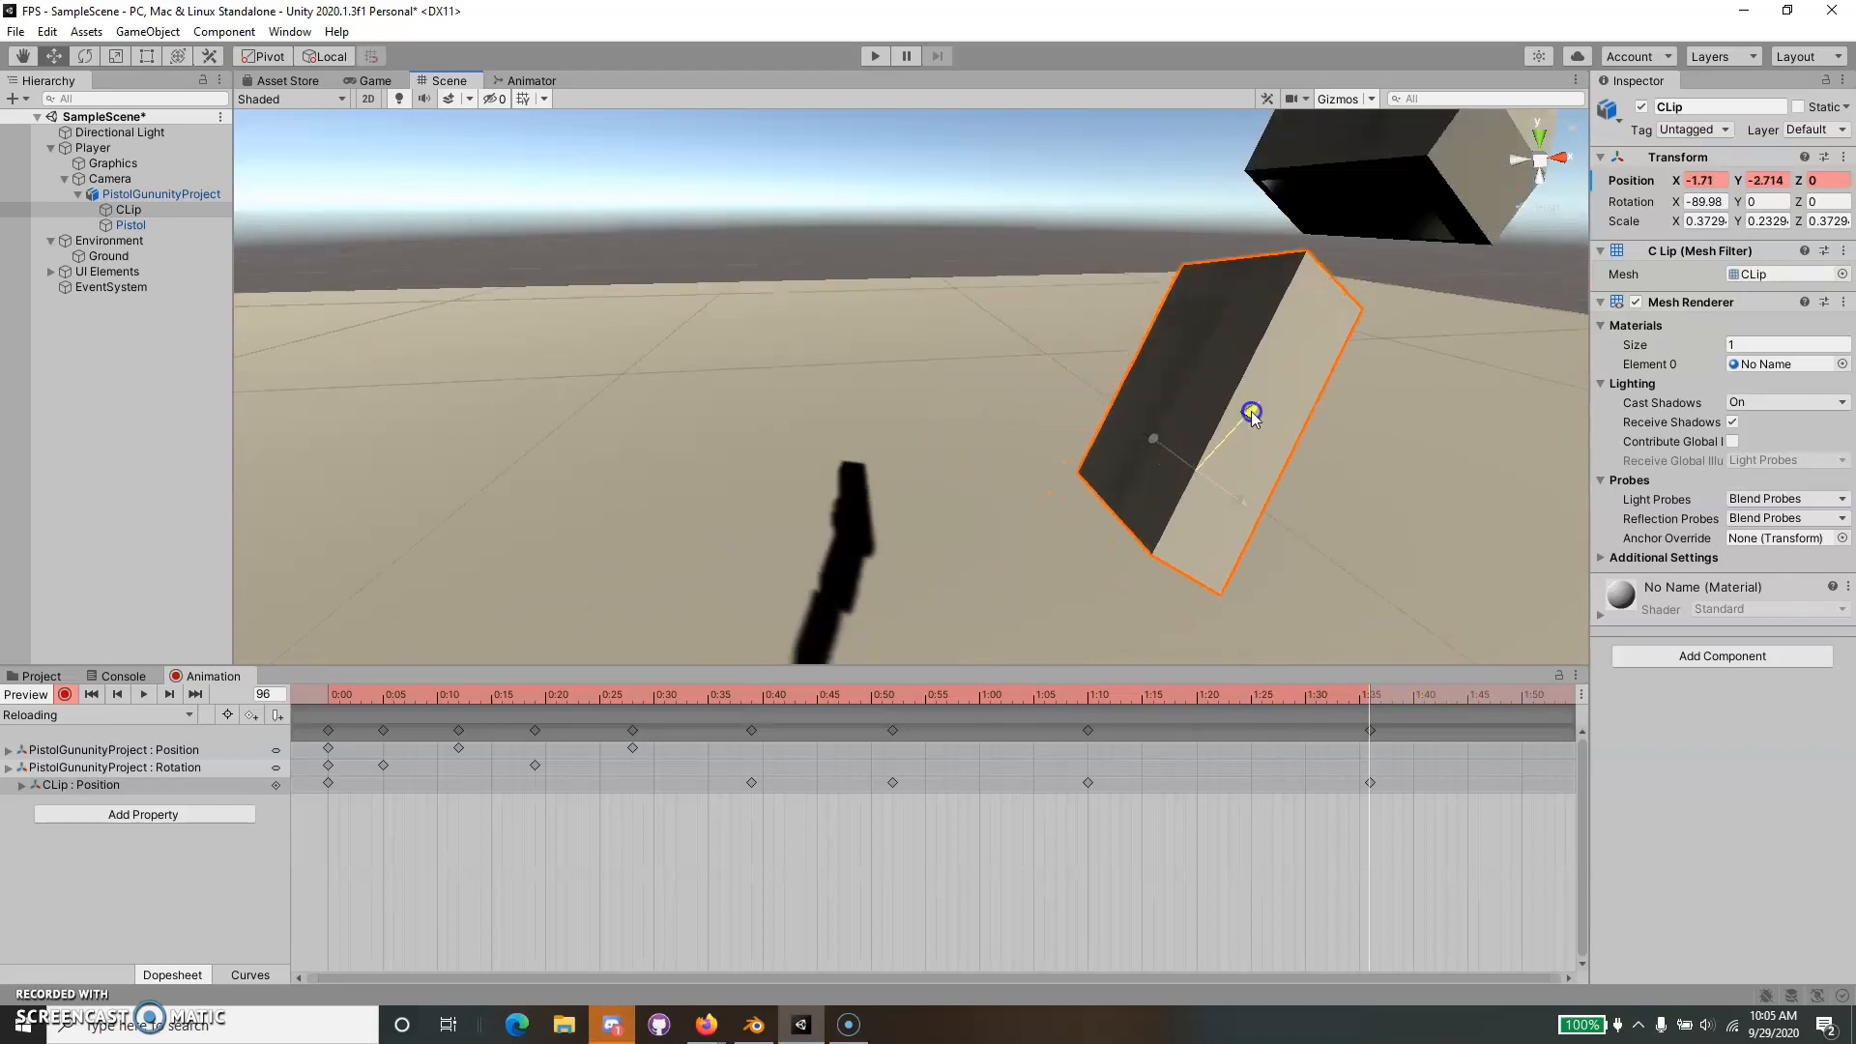
Key the clip entering the grip at about X -1.71, Y -2.12 on frame 104 and seated at about X -1.444, Y -0.982 on frame 120.
{"action": "left_click", "coordinate": [1379, 687]}
{"action": "scroll", "coordinate": [1220, 737], "scroll_direction": "down", "scroll_amount": 3}
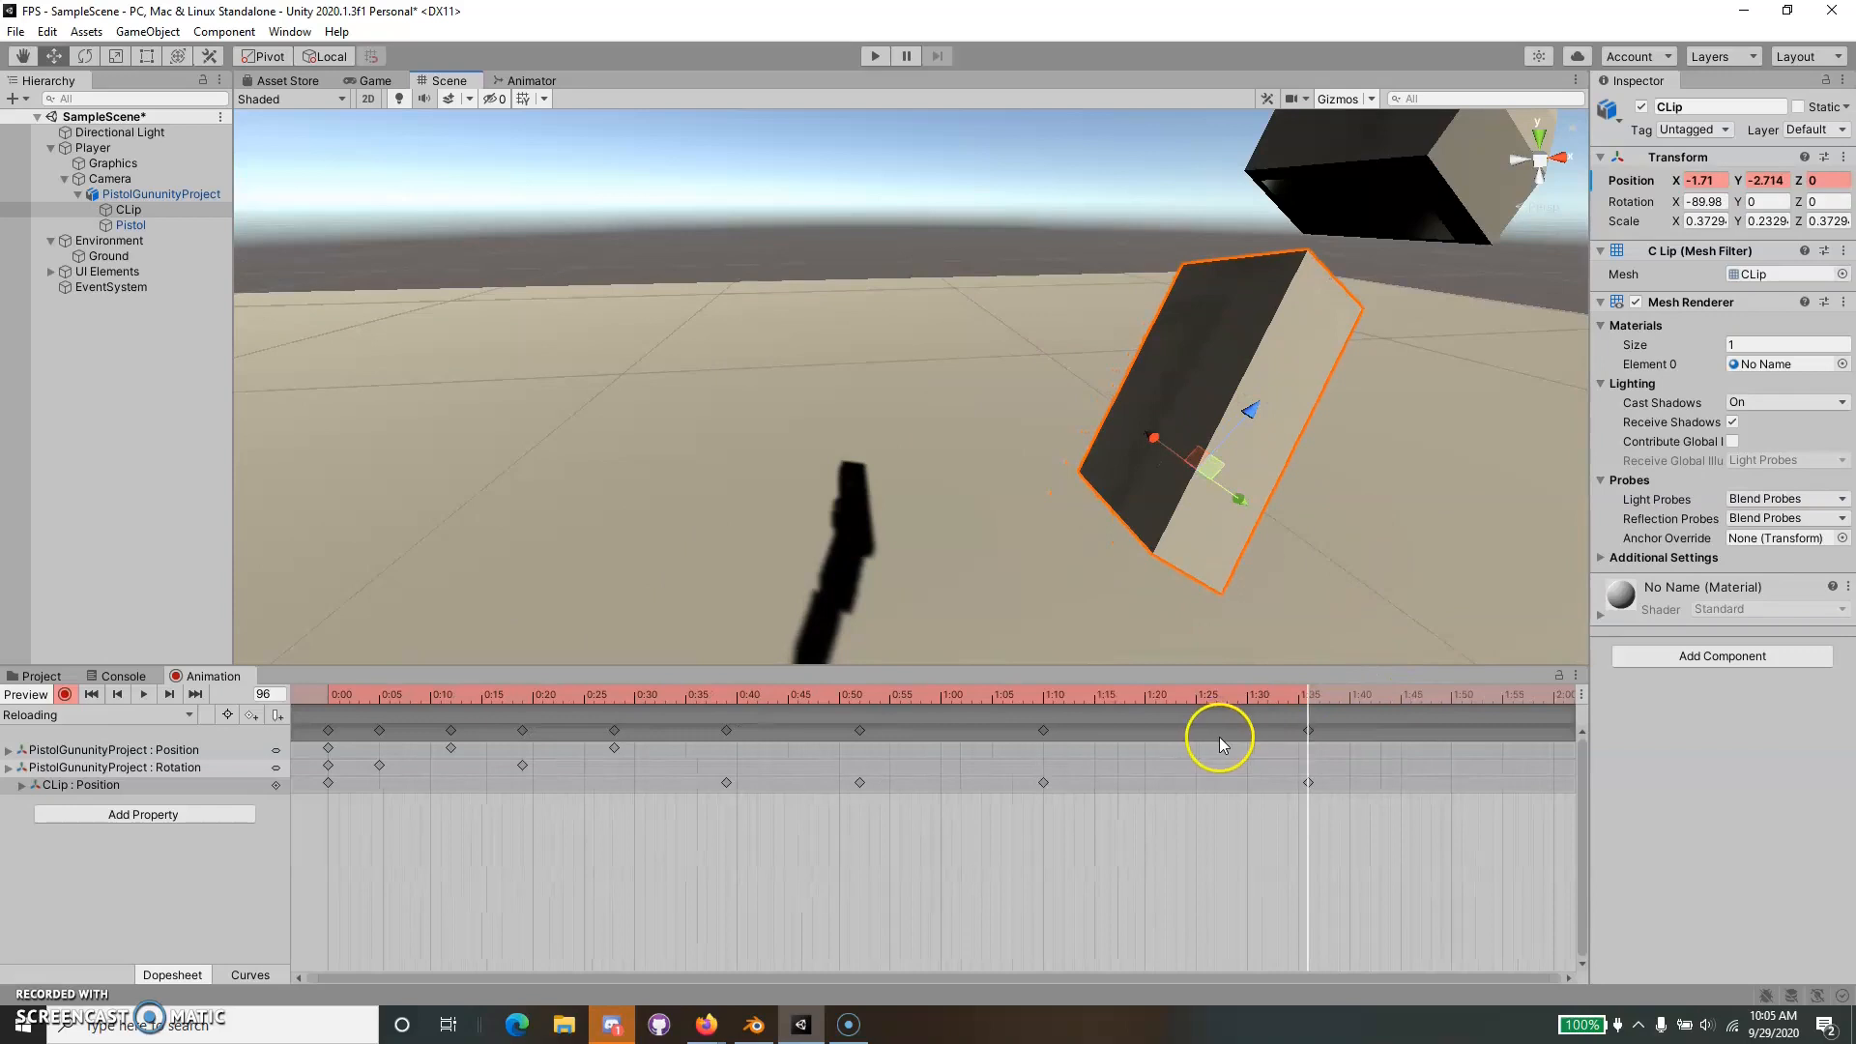
{"action": "left_click", "coordinate": [1326, 696]}
{"action": "left_click_drag", "start_coordinate": [1235, 414], "coordinate": [1301, 356]}
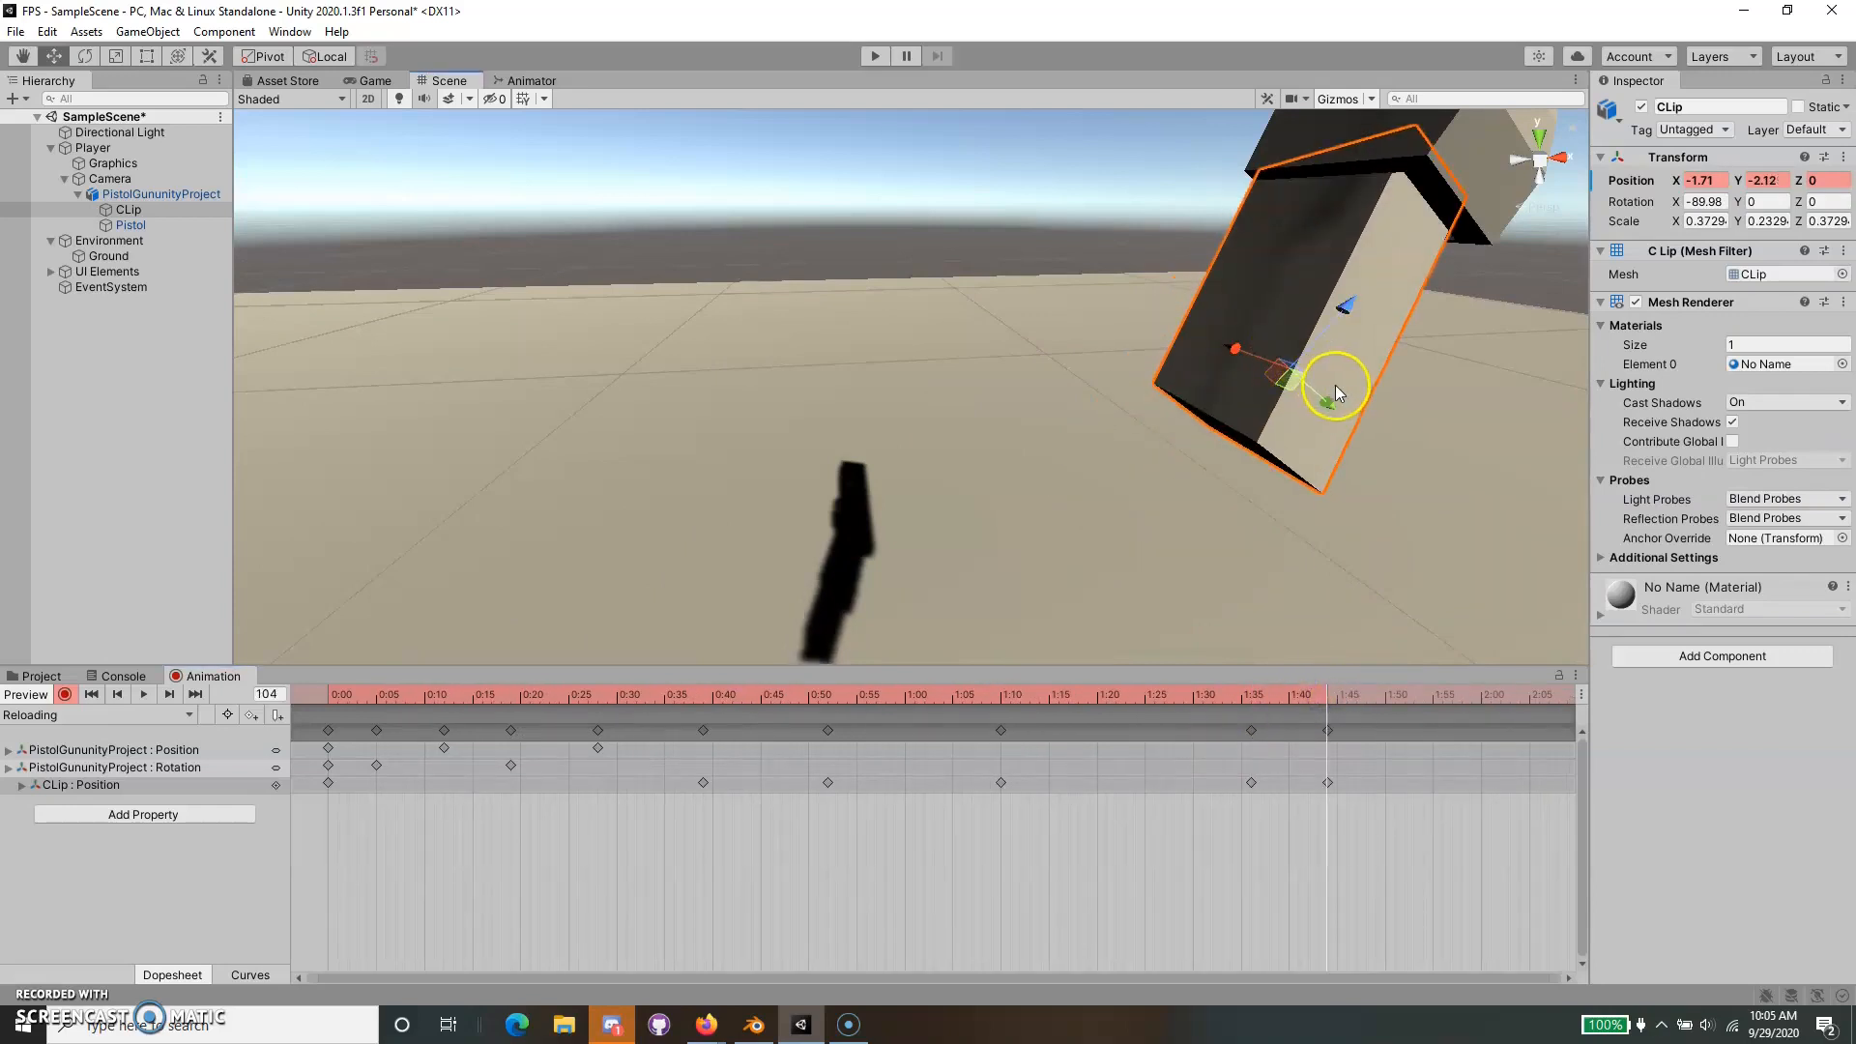
{"action": "left_click_drag", "start_coordinate": [1332, 310], "coordinate": [1274, 303]}
{"action": "left_click", "coordinate": [1480, 694]}
{"action": "left_click_drag", "start_coordinate": [1421, 269], "coordinate": [1389, 159]}
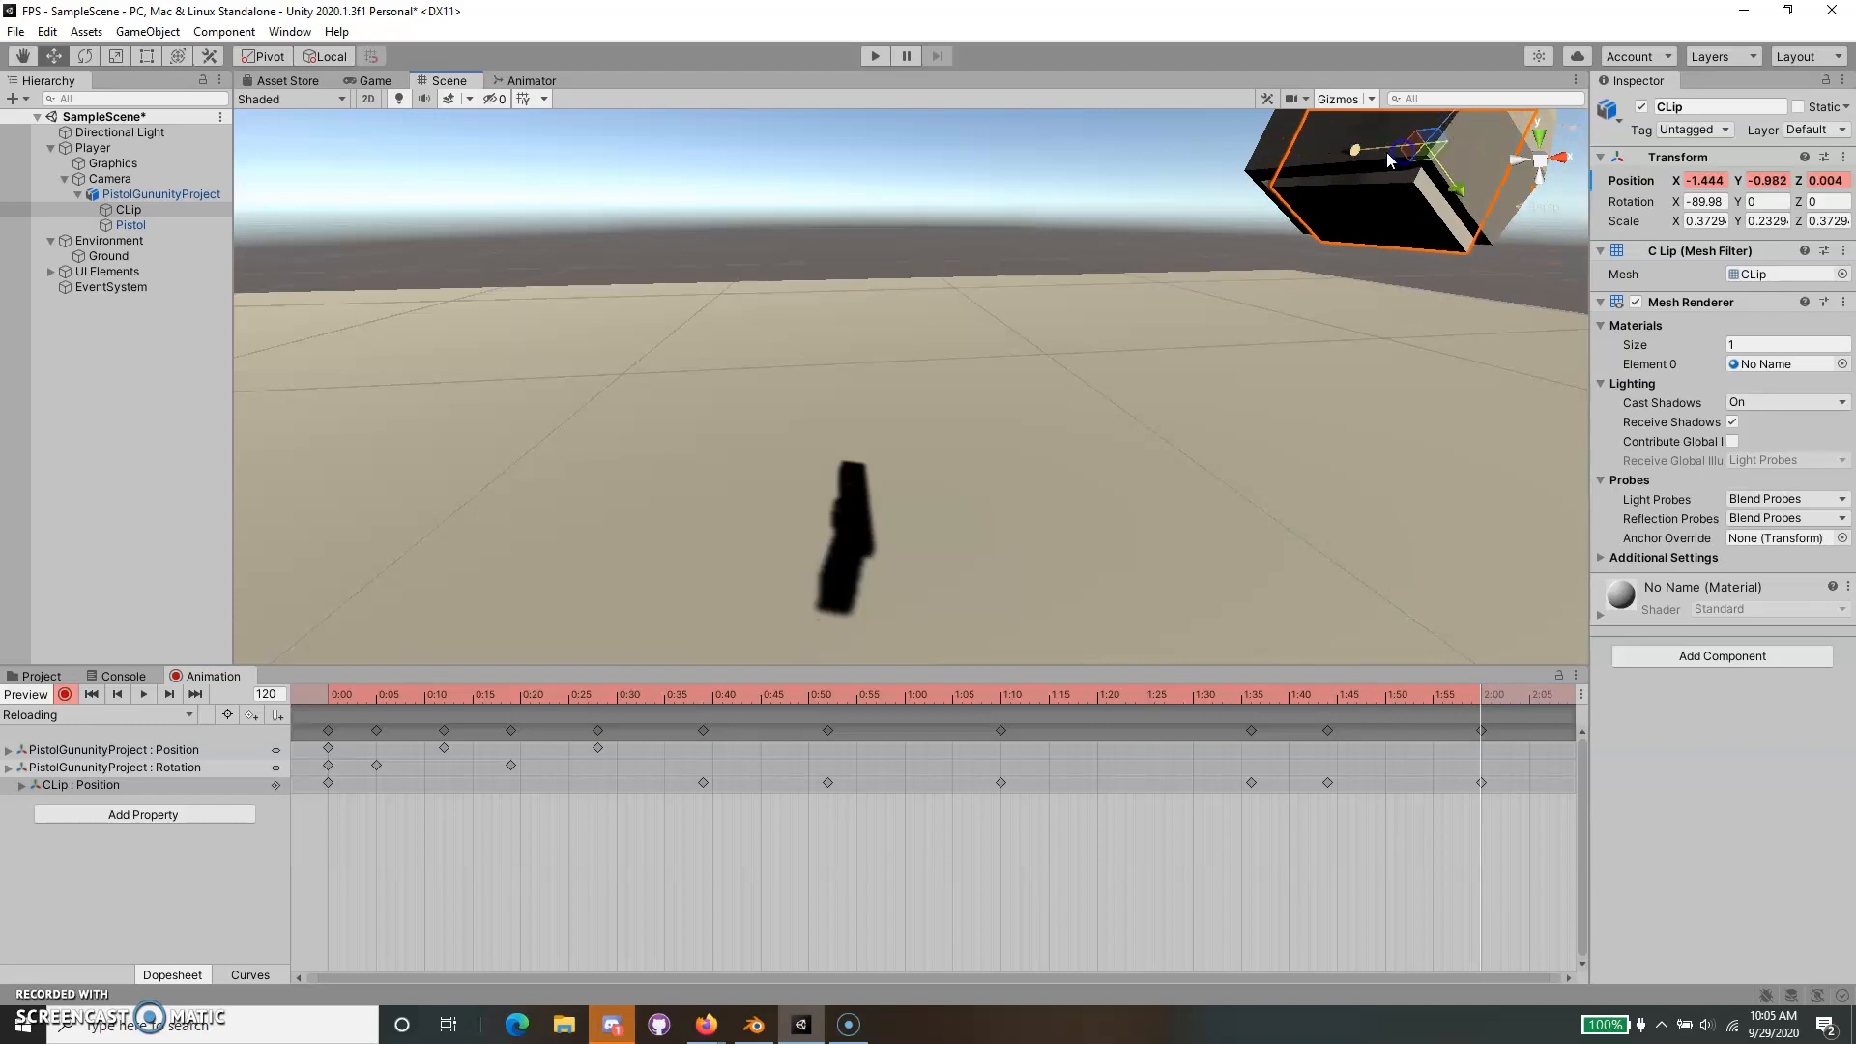
At frame 130, key the whole pistol's rotation at X 0, Y -90.
{"action": "scroll", "coordinate": [1395, 806], "scroll_direction": "down", "scroll_amount": 2}
{"action": "left_click", "coordinate": [1398, 692]}
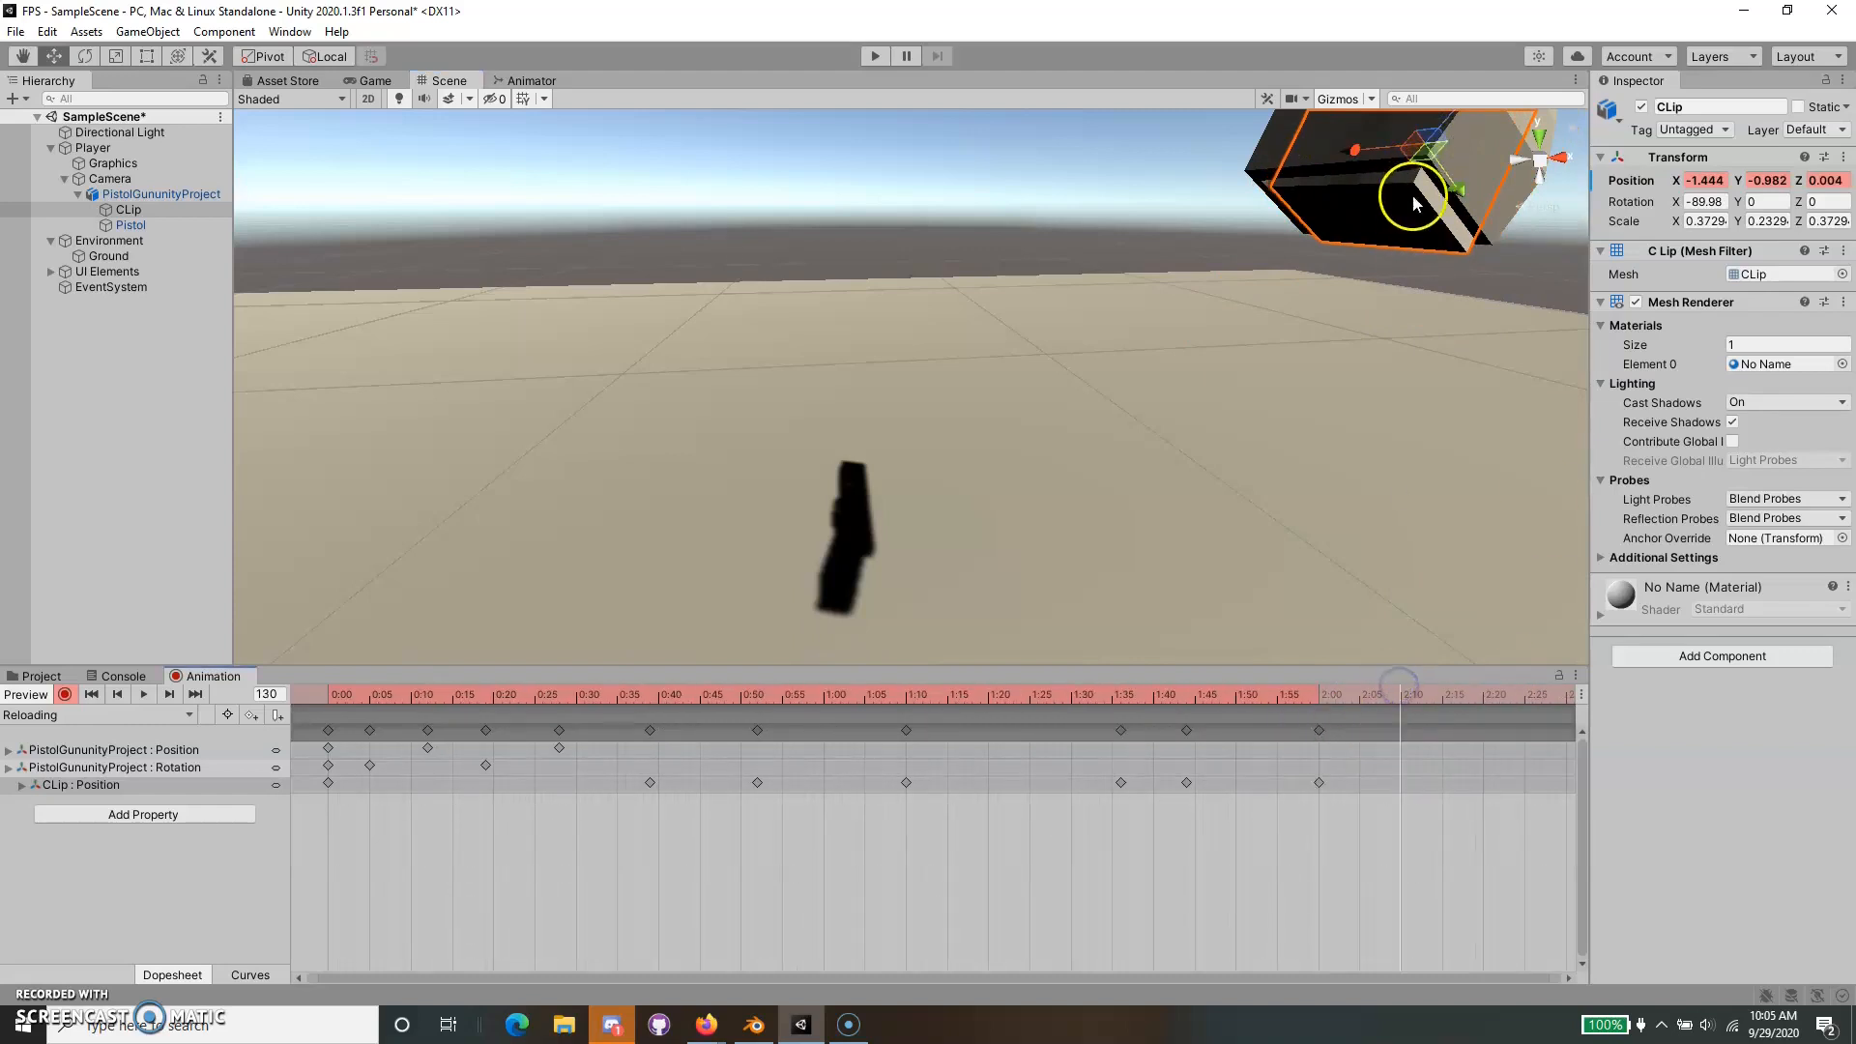
{"action": "left_click", "coordinate": [163, 195]}
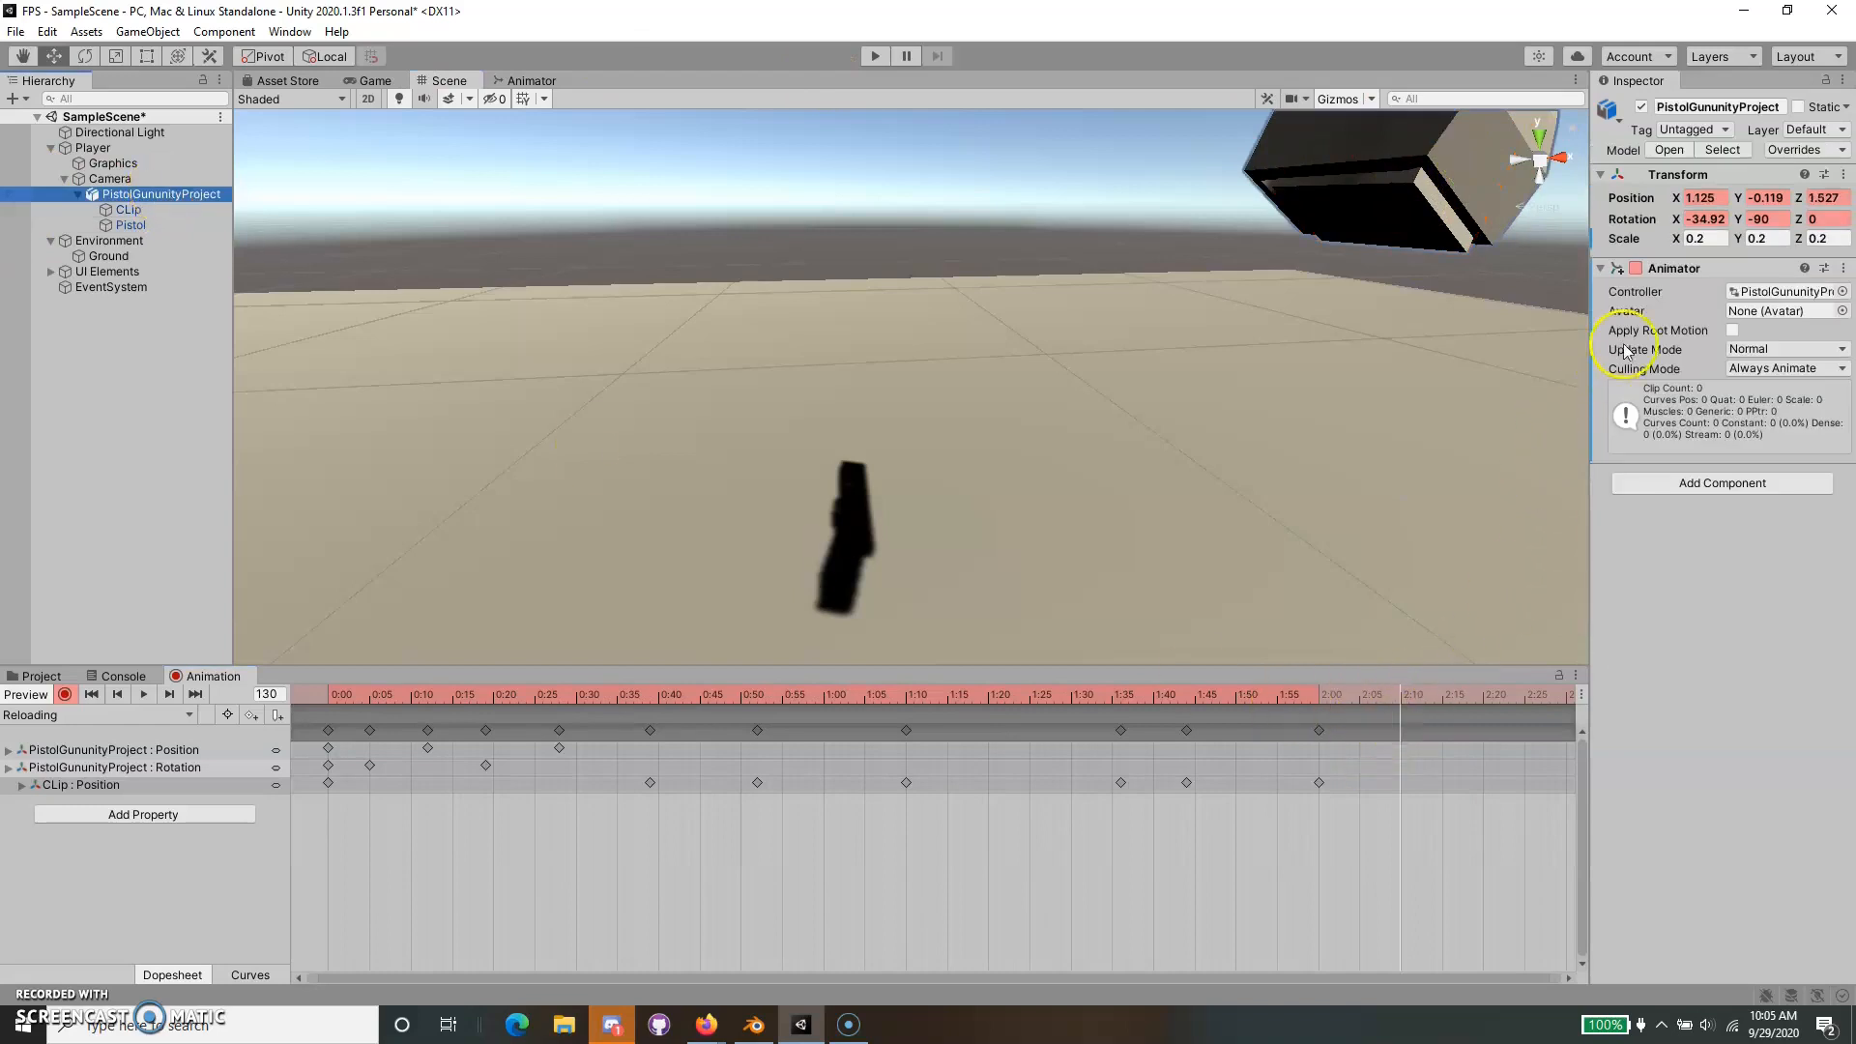
{"action": "left_click", "coordinate": [1692, 218]}
{"action": "type", "text": "0"}
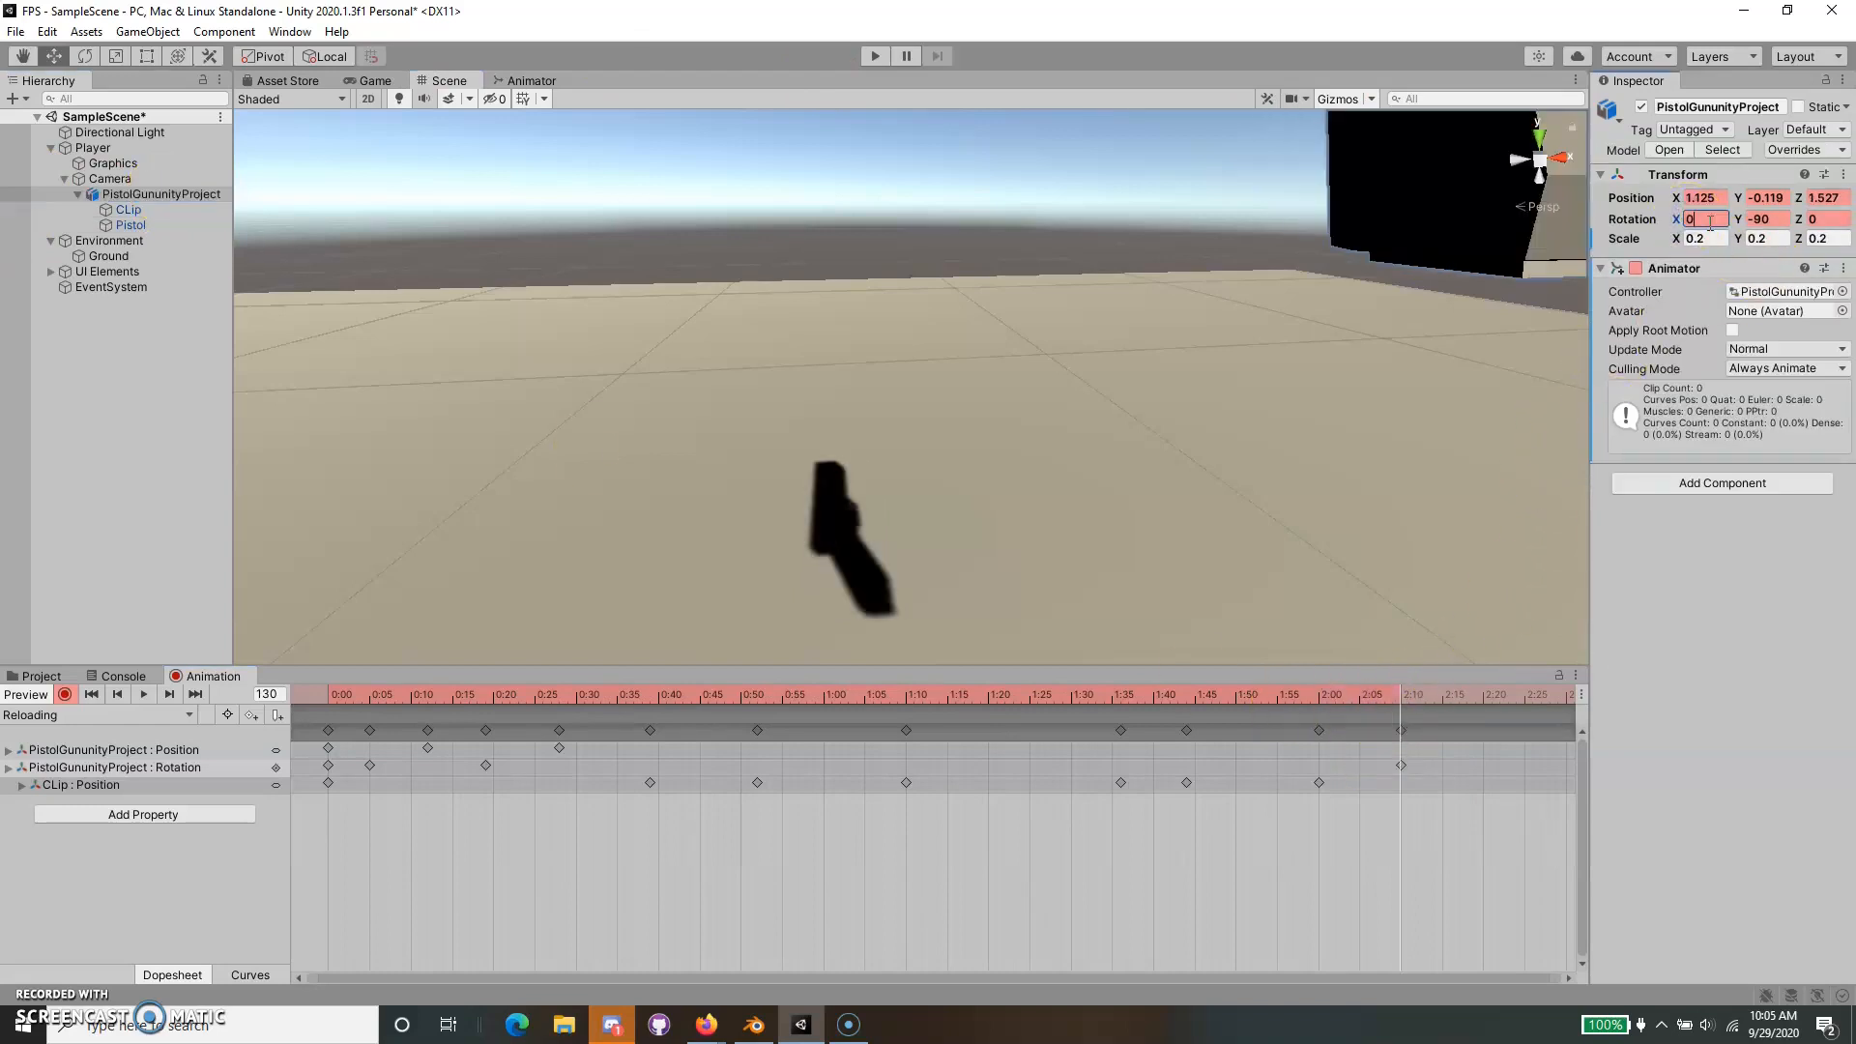
{"action": "left_click", "coordinate": [1775, 220]}
{"action": "type", "text": "0"}
{"action": "scroll", "coordinate": [1401, 248], "scroll_direction": "down", "scroll_amount": 5}
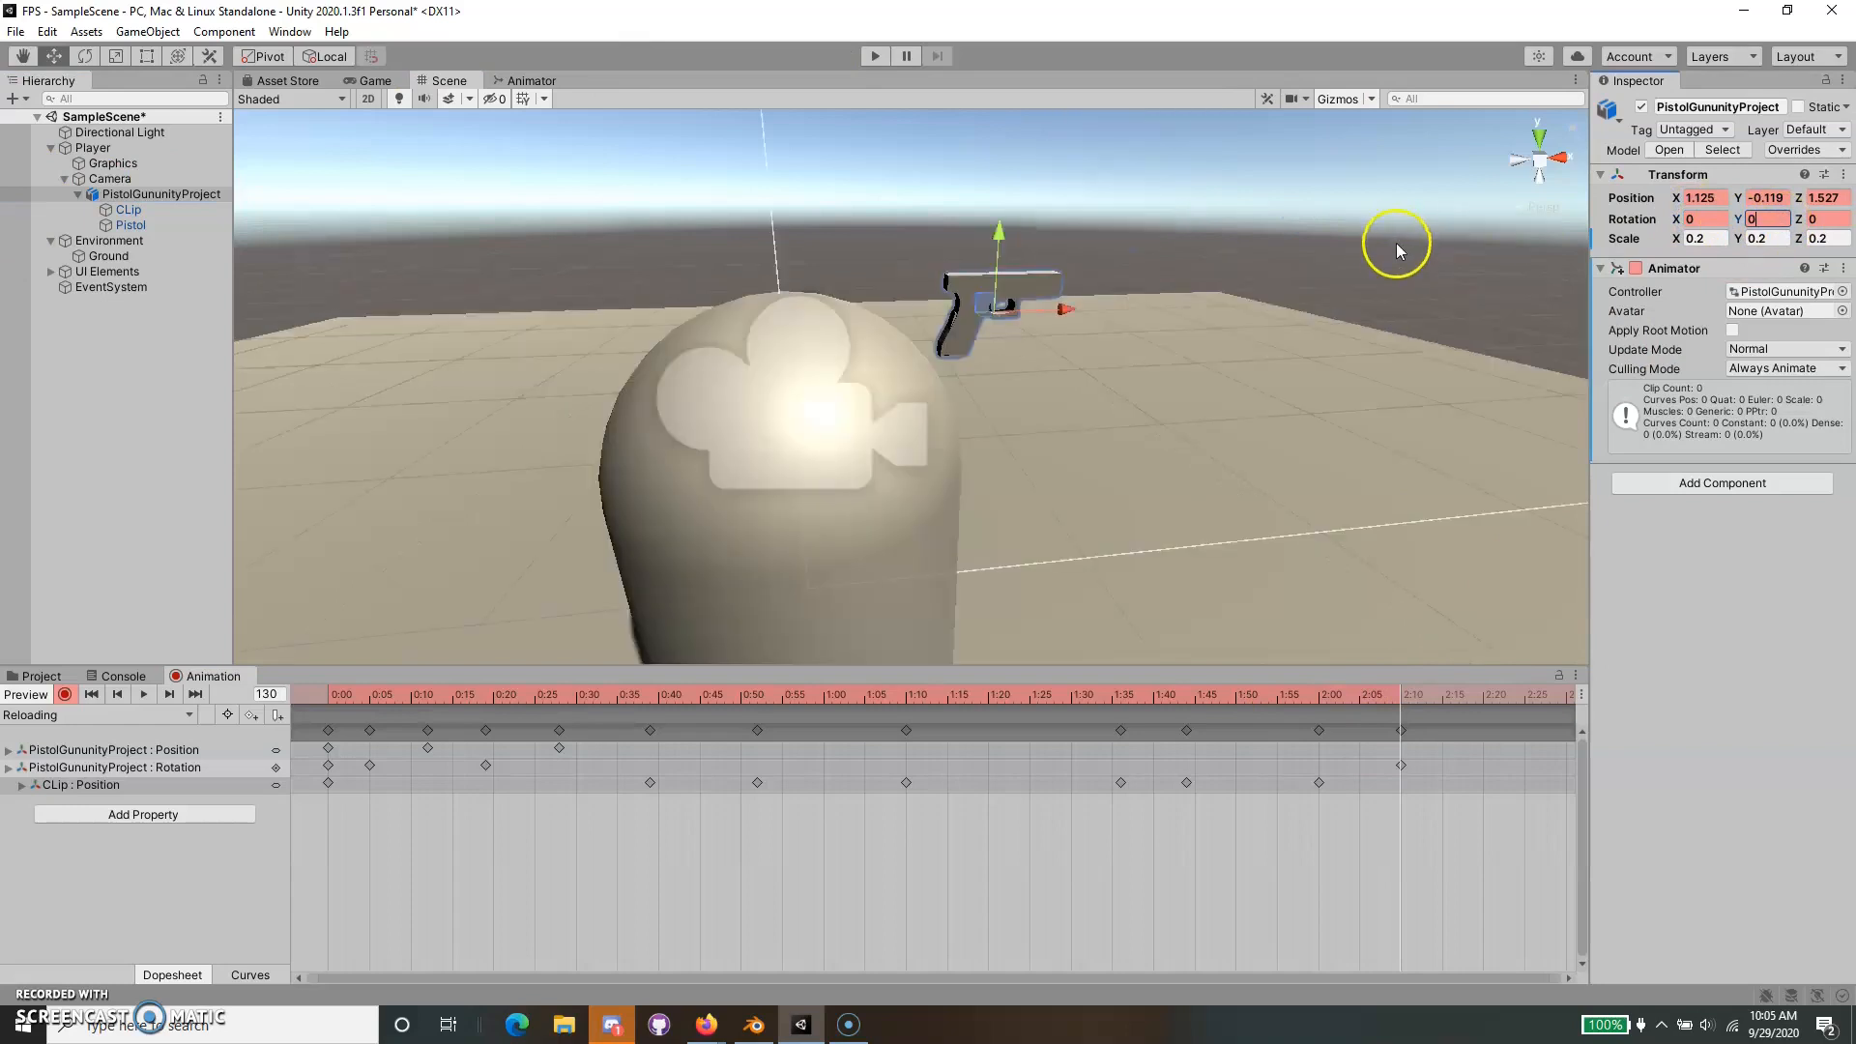
{"action": "scroll", "coordinate": [1401, 249], "scroll_direction": "up", "scroll_amount": 3}
{"action": "type", "text": "-90"}
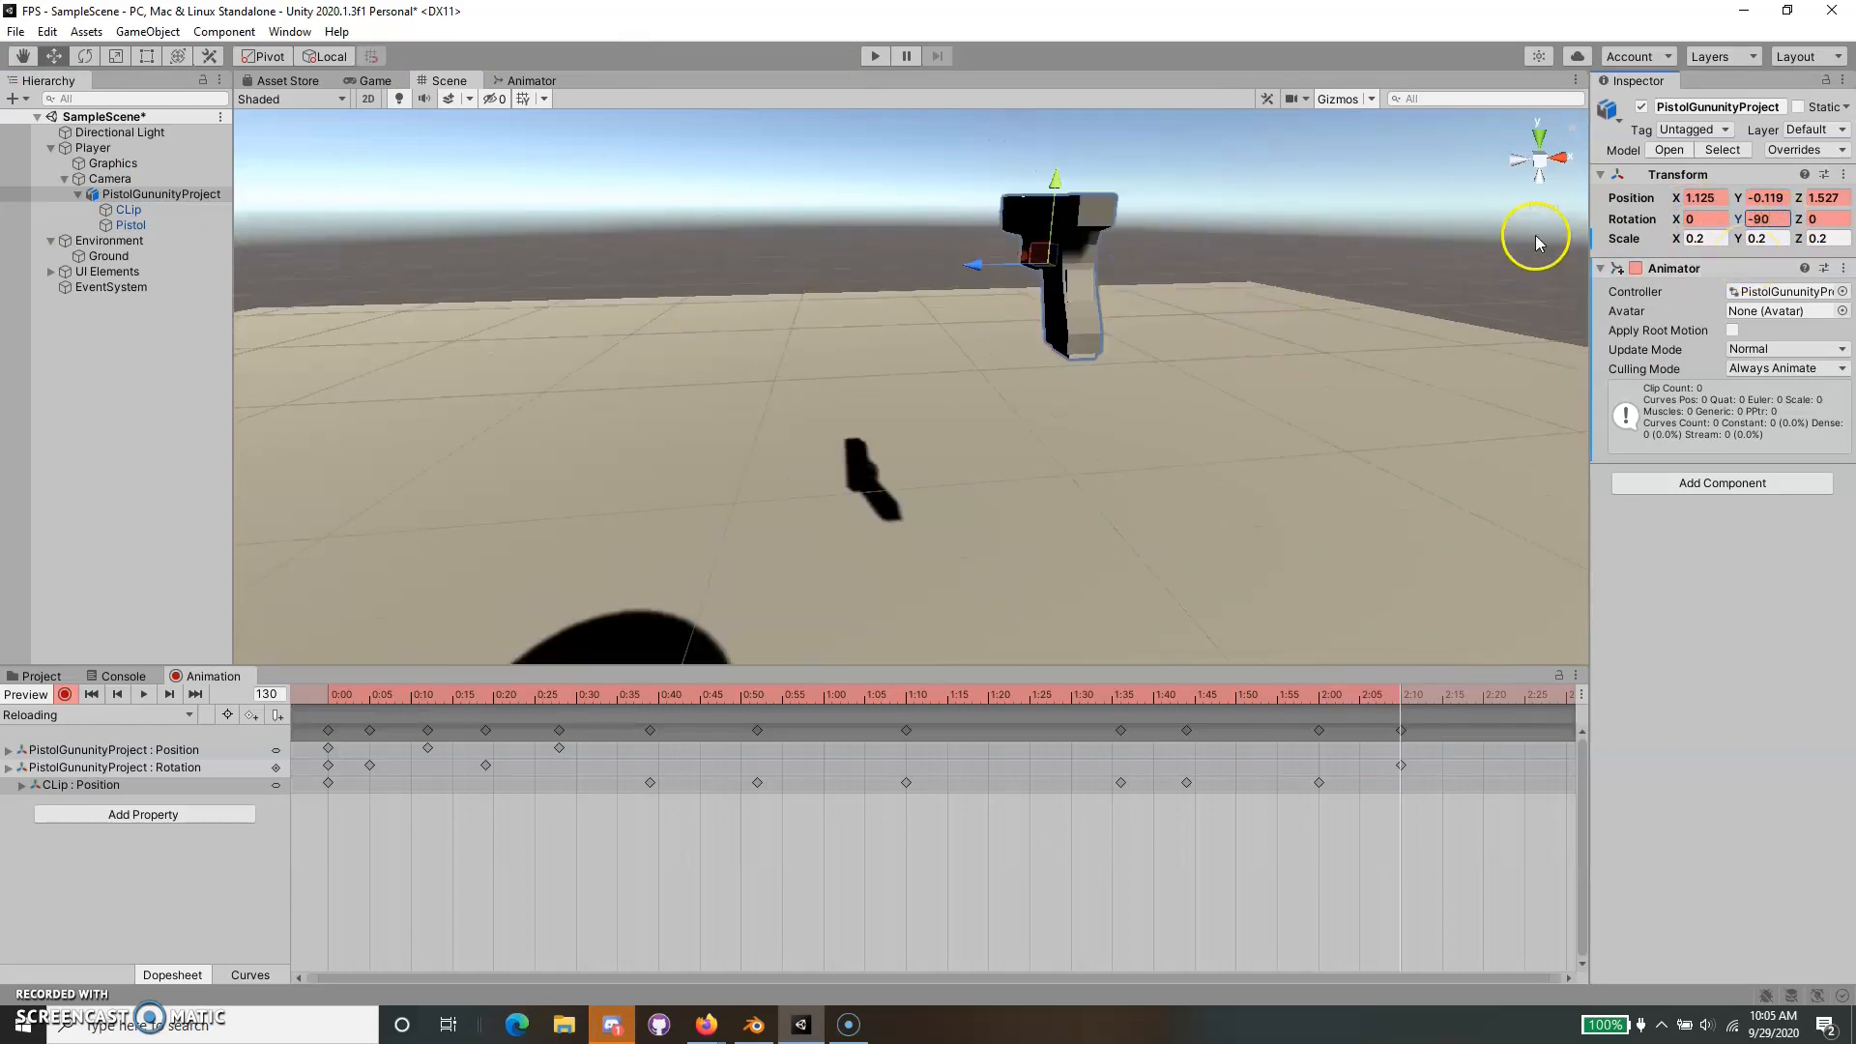
At frame 135, key the whole pistol's X position at 1.312 to match the clip's first frame.
{"action": "left_click", "coordinate": [1471, 692]}
{"action": "scroll", "coordinate": [1382, 542], "scroll_direction": "down", "scroll_amount": 5}
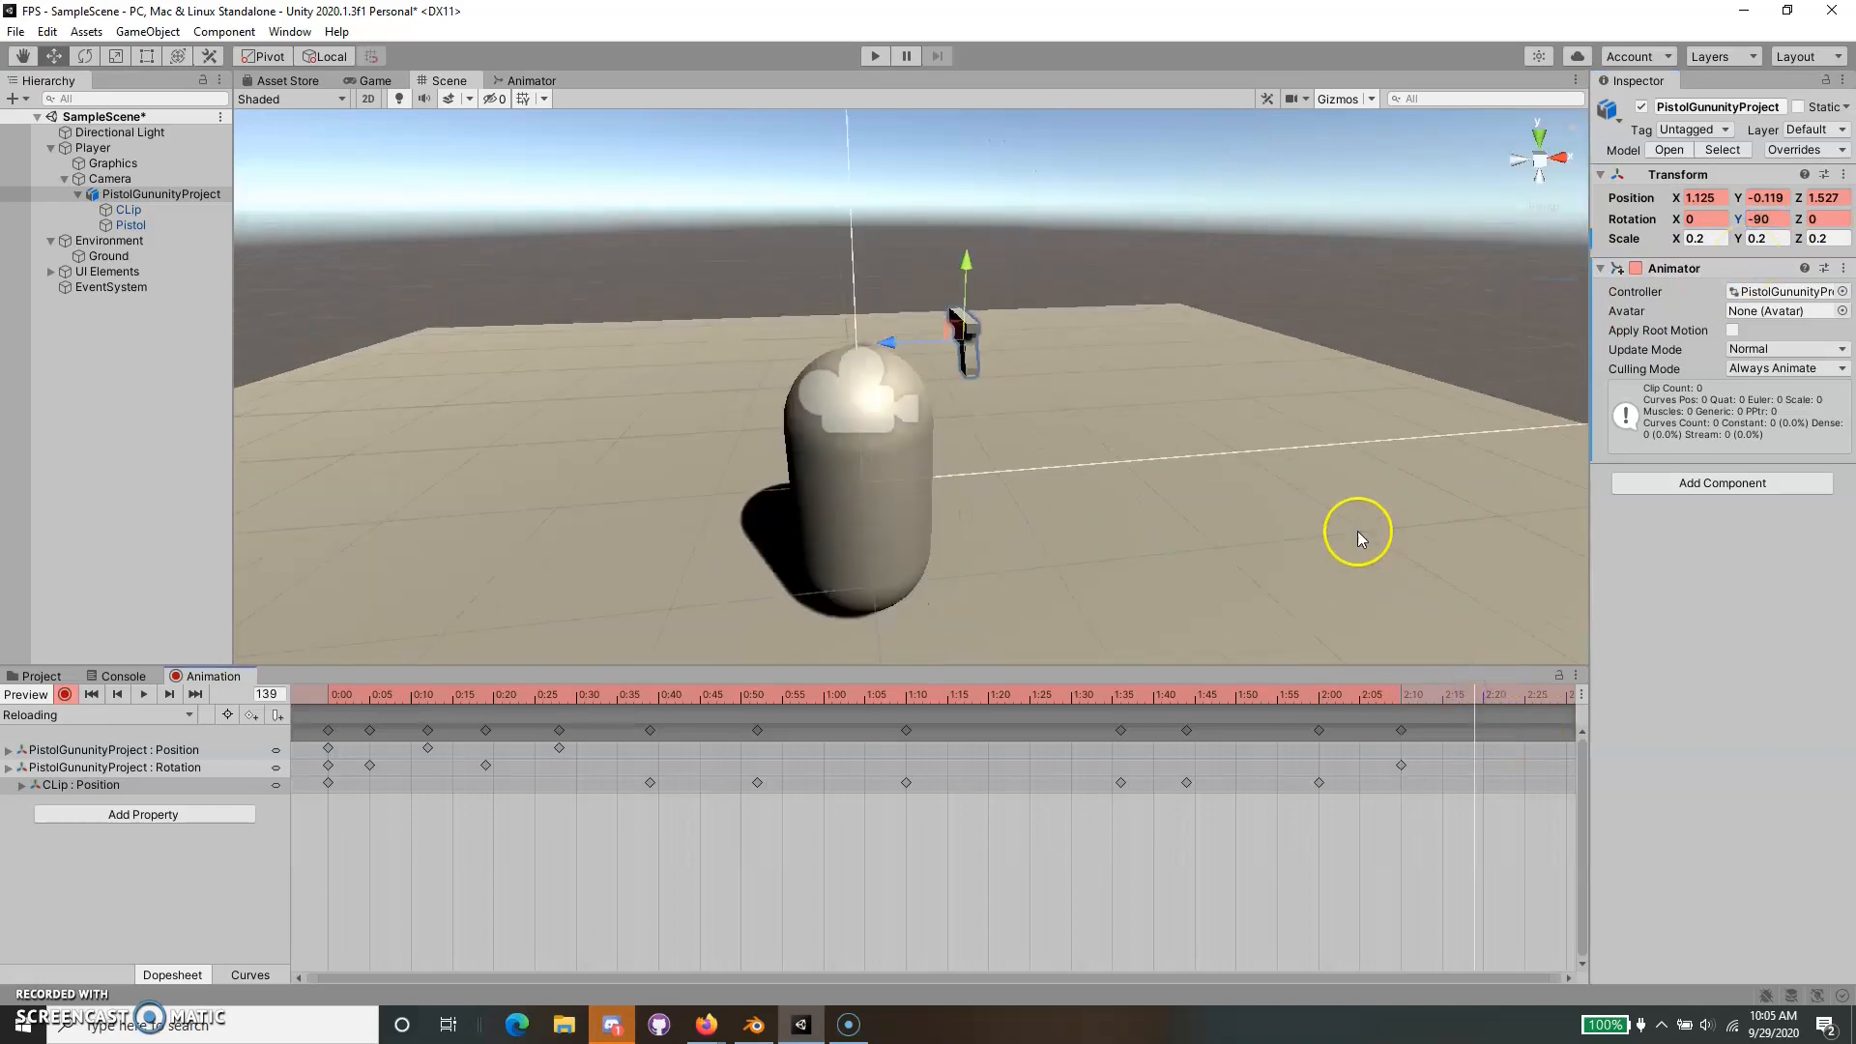
{"action": "scroll", "coordinate": [1057, 442], "scroll_direction": "down", "scroll_amount": 2}
{"action": "scroll", "coordinate": [1056, 441], "scroll_direction": "up", "scroll_amount": 6}
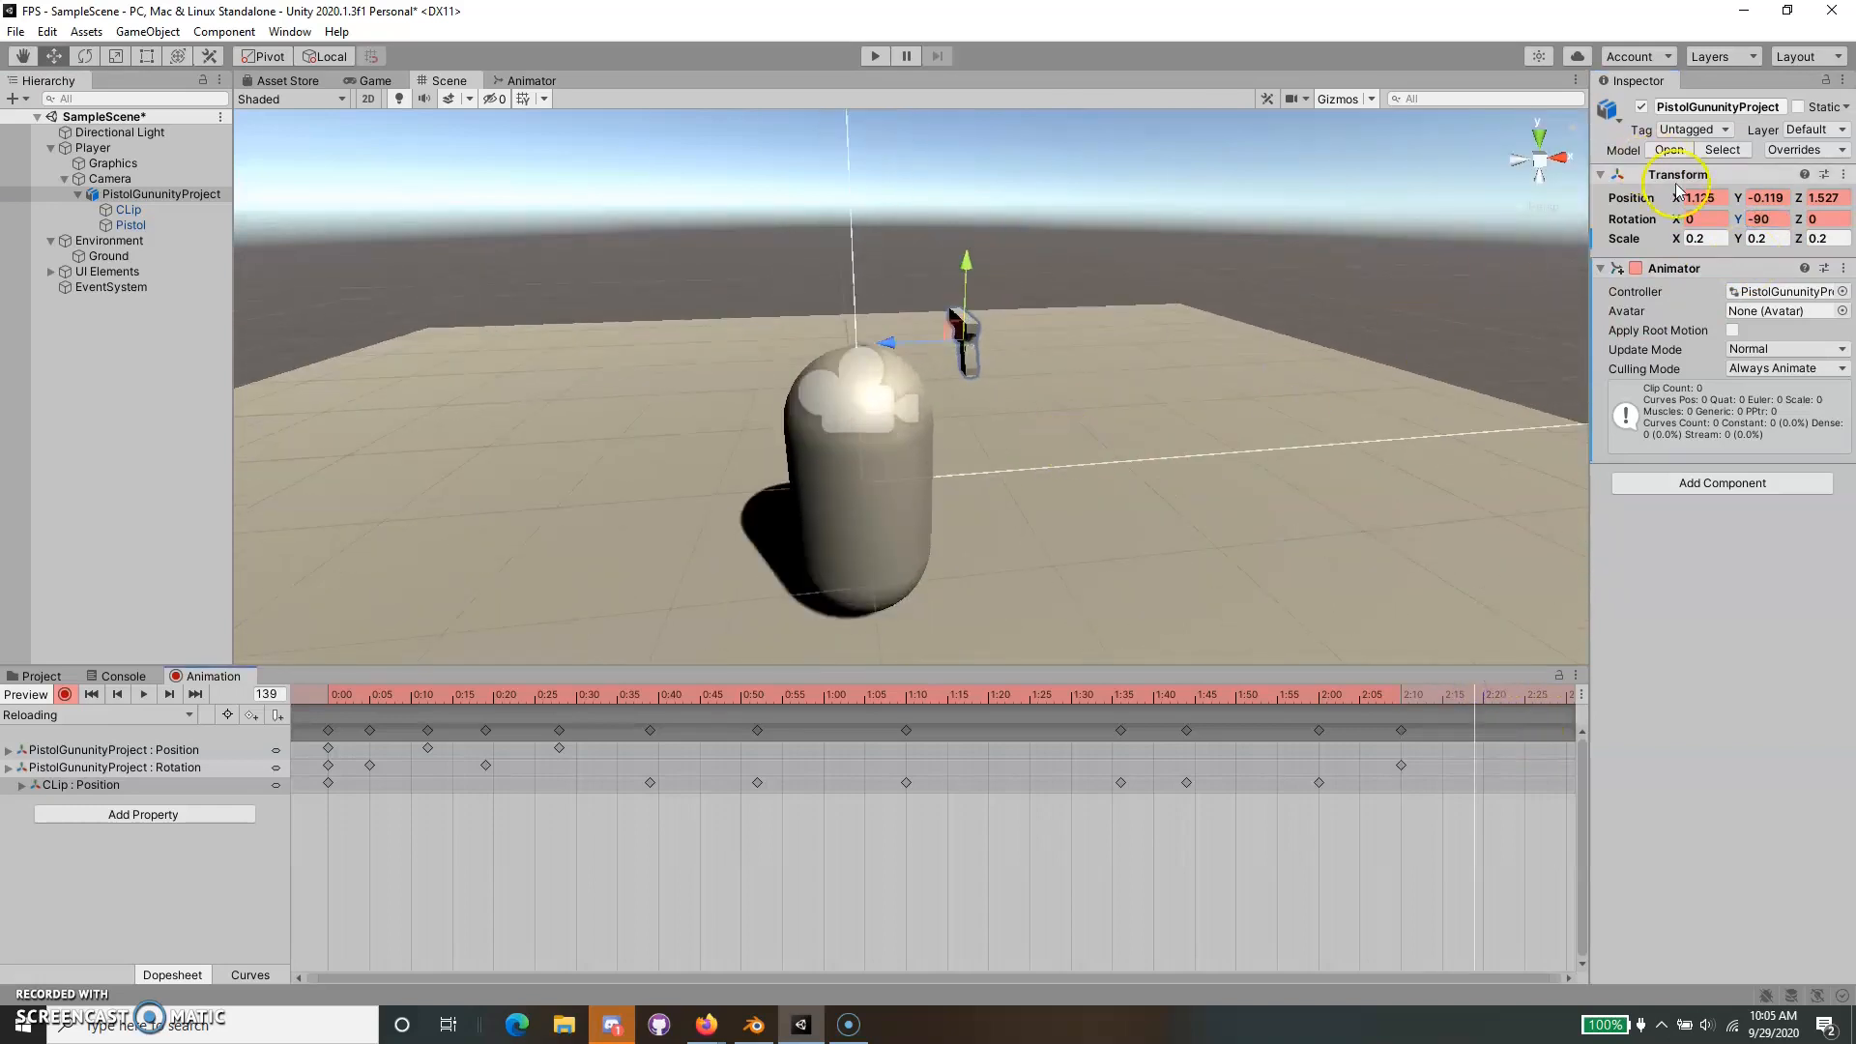
{"action": "scroll", "coordinate": [1476, 288], "scroll_direction": "up", "scroll_amount": 3}
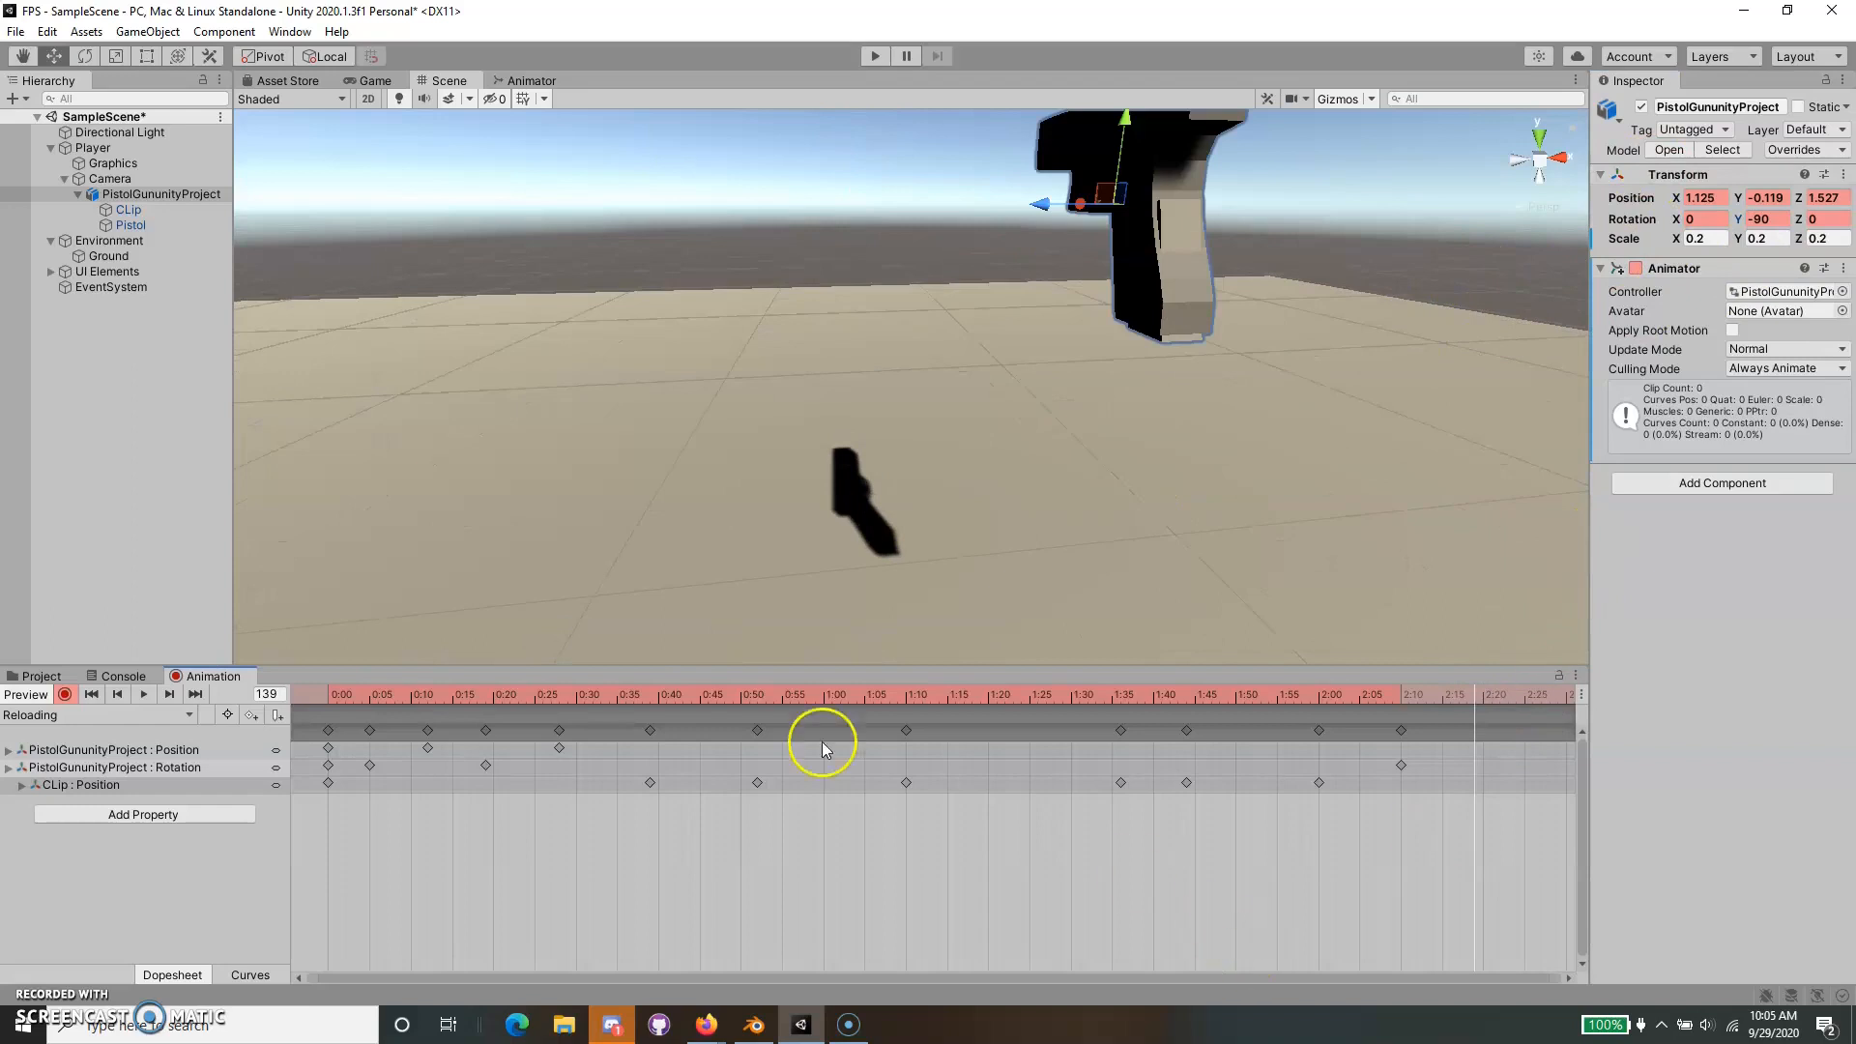
{"action": "left_click_drag", "start_coordinate": [442, 694], "coordinate": [274, 713]}
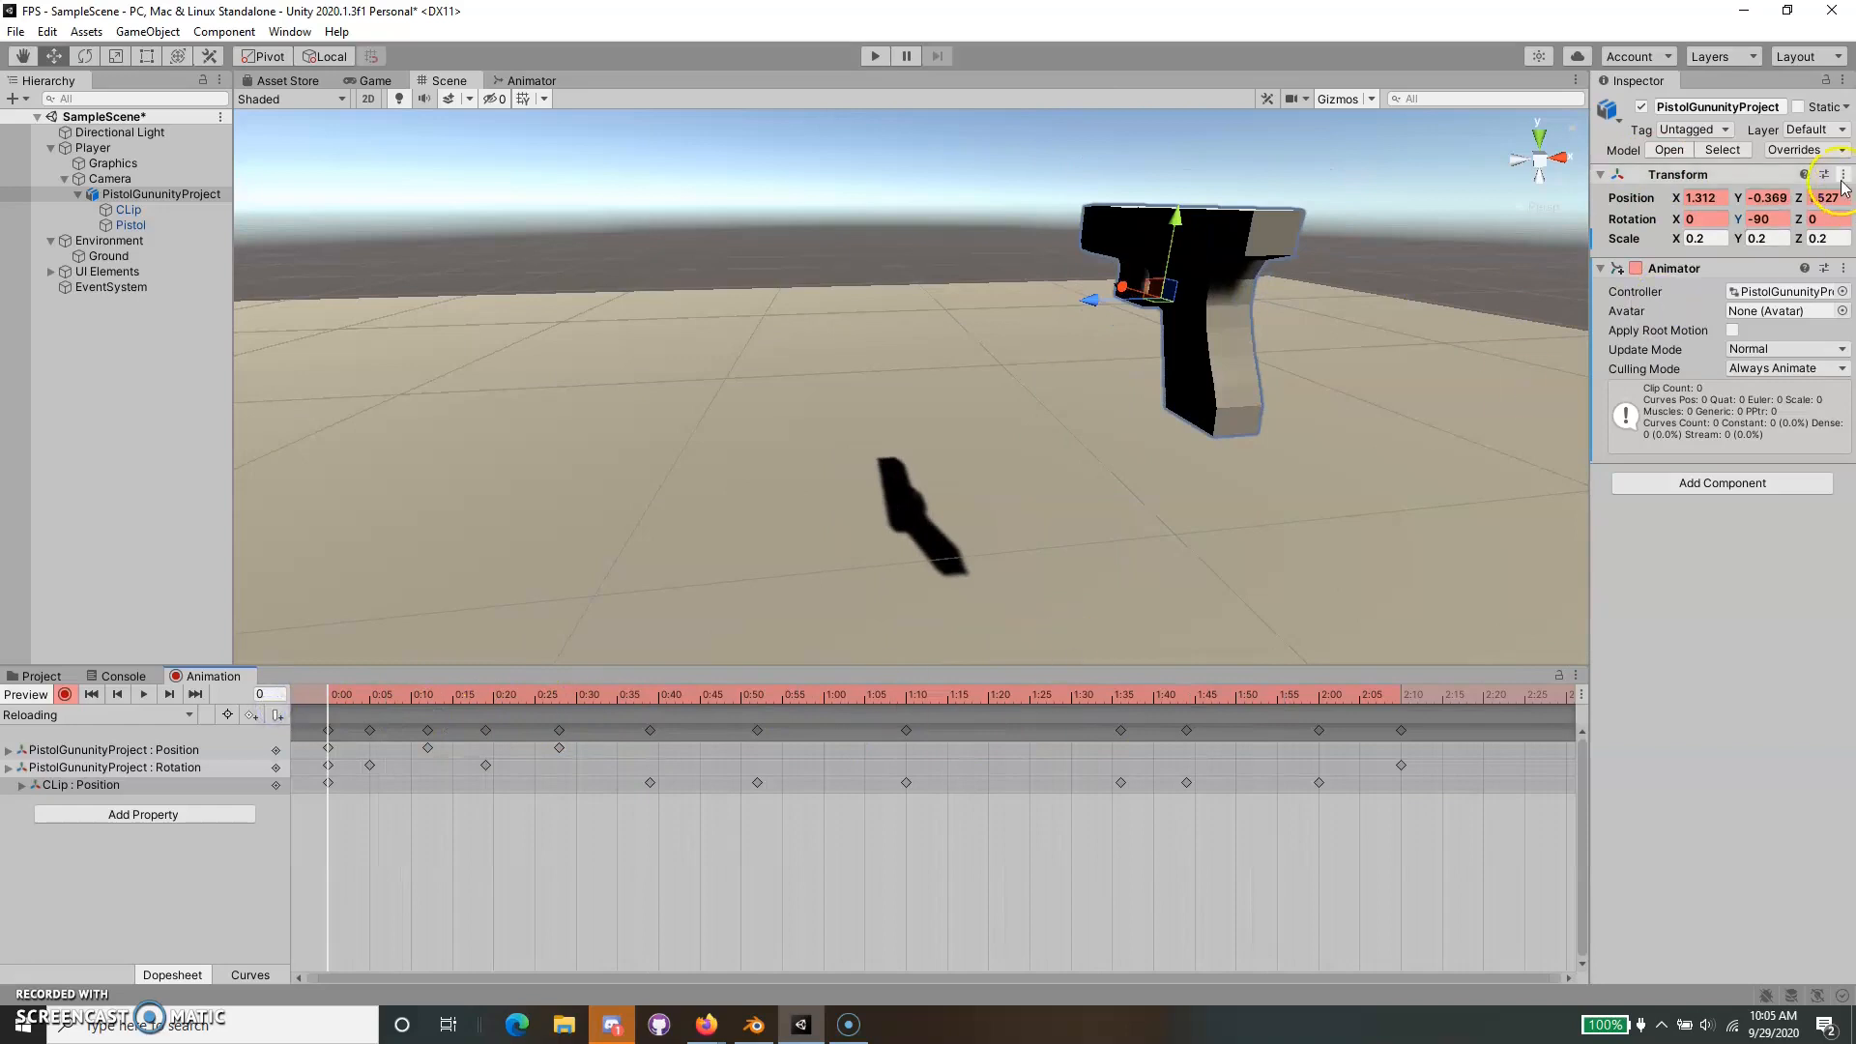
{"action": "right_click", "coordinate": [1646, 179]}
{"action": "left_click", "coordinate": [1634, 198]}
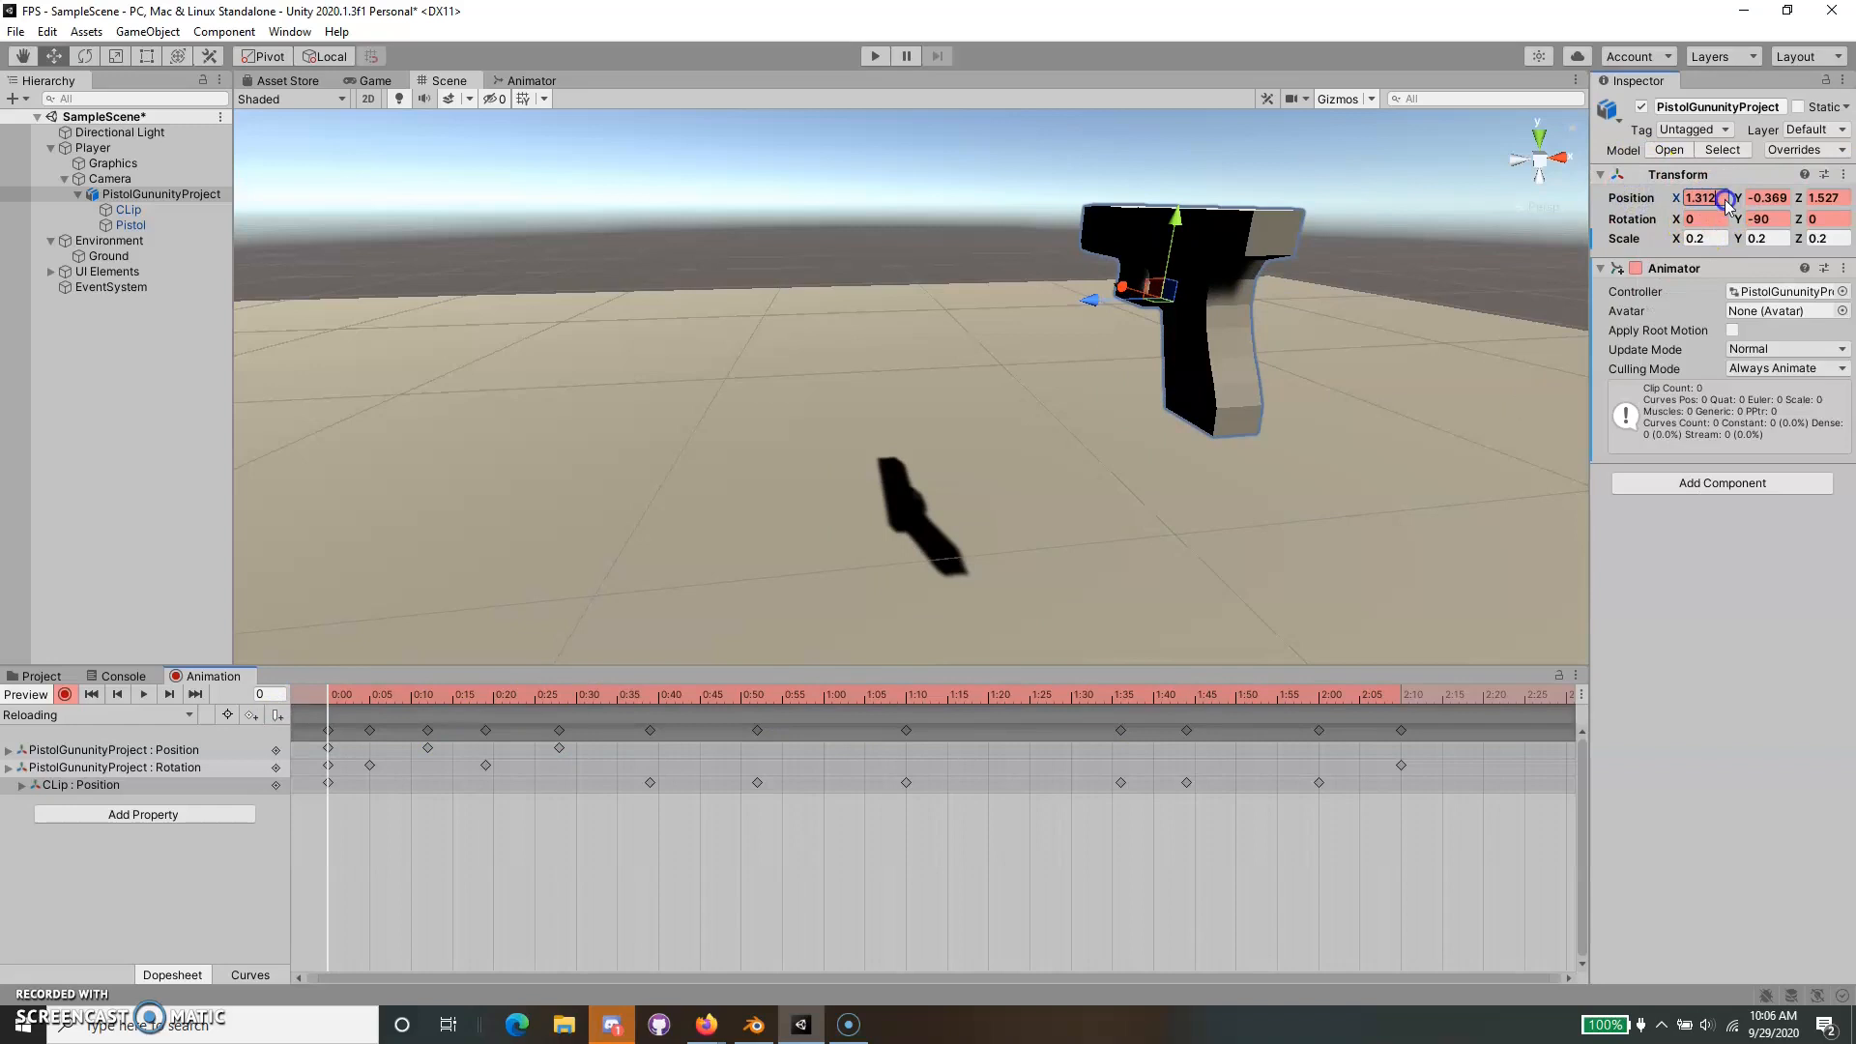
{"action": "left_click", "coordinate": [1372, 774]}
{"action": "left_click_drag", "start_coordinate": [1399, 717], "coordinate": [1442, 710]}
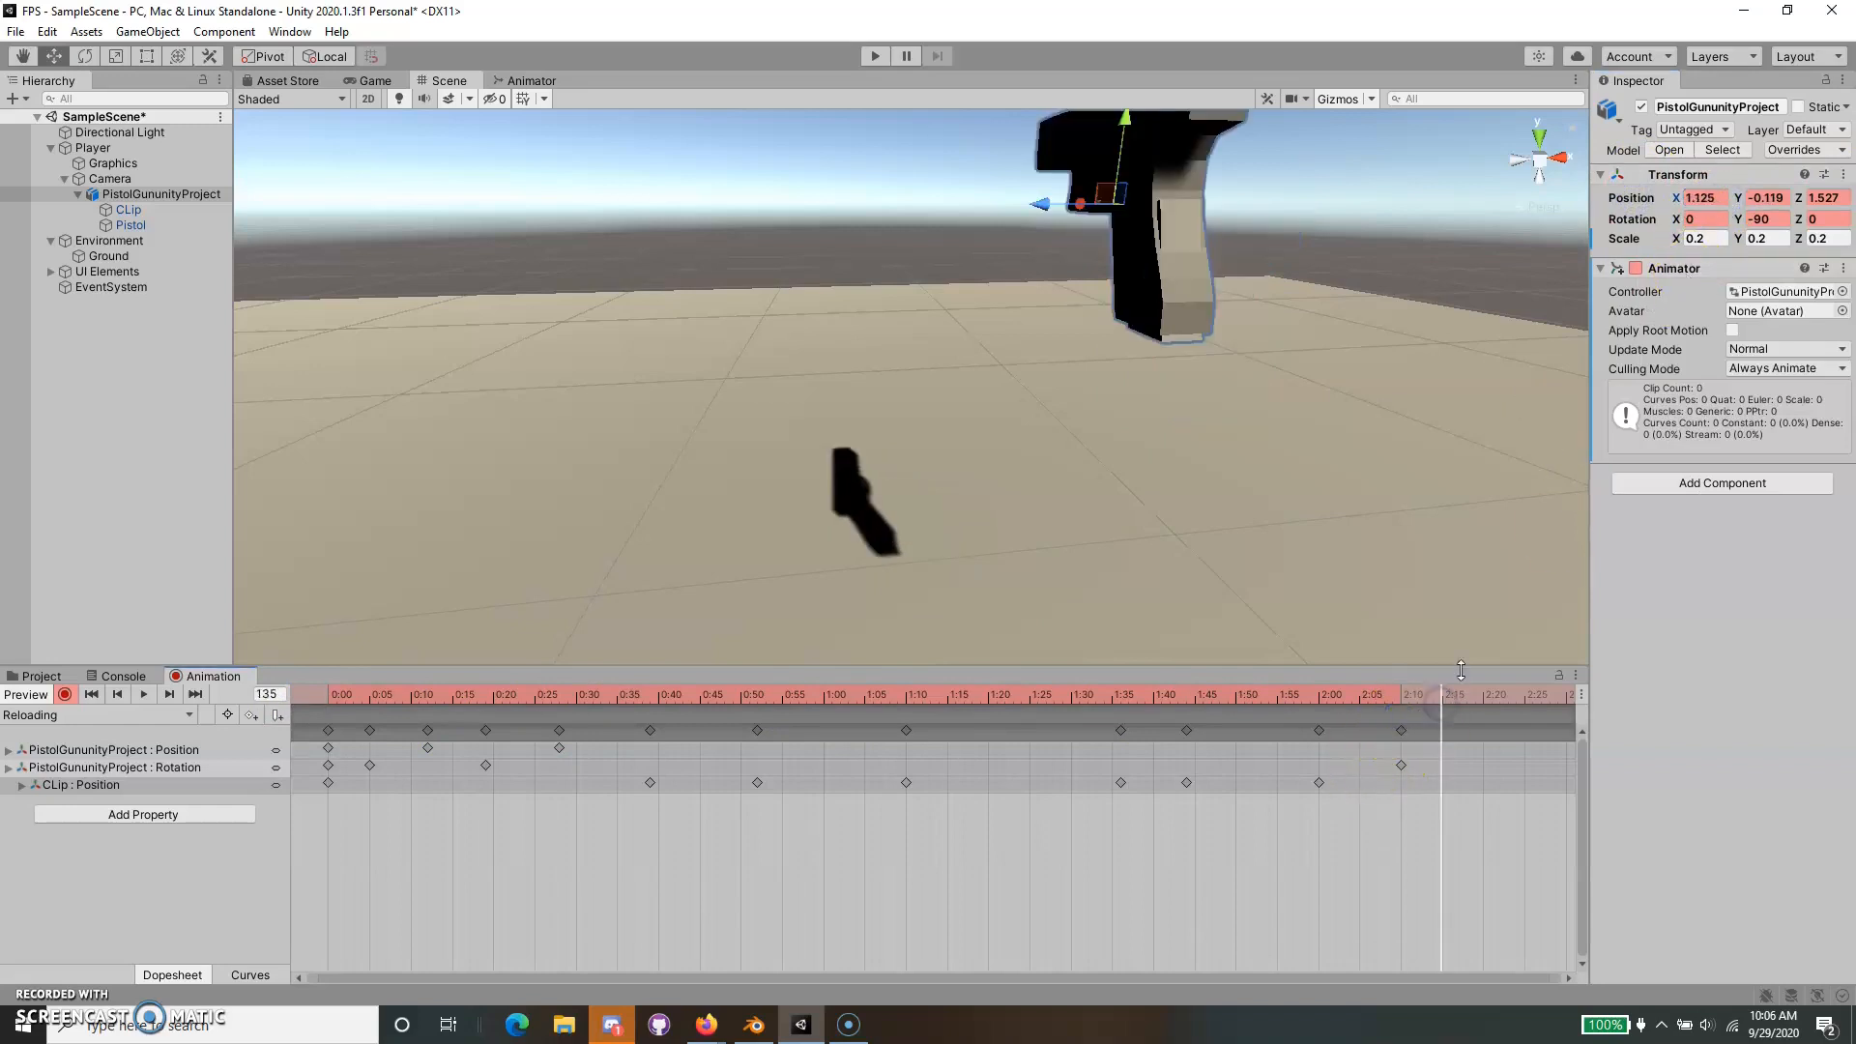
{"action": "left_click", "coordinate": [1696, 196]}
{"action": "type", "text": "1.312"}
Copy the pistol's Y position from frame 0 and key it as -0.369 at frame 136.
{"action": "left_click", "coordinate": [300, 696]}
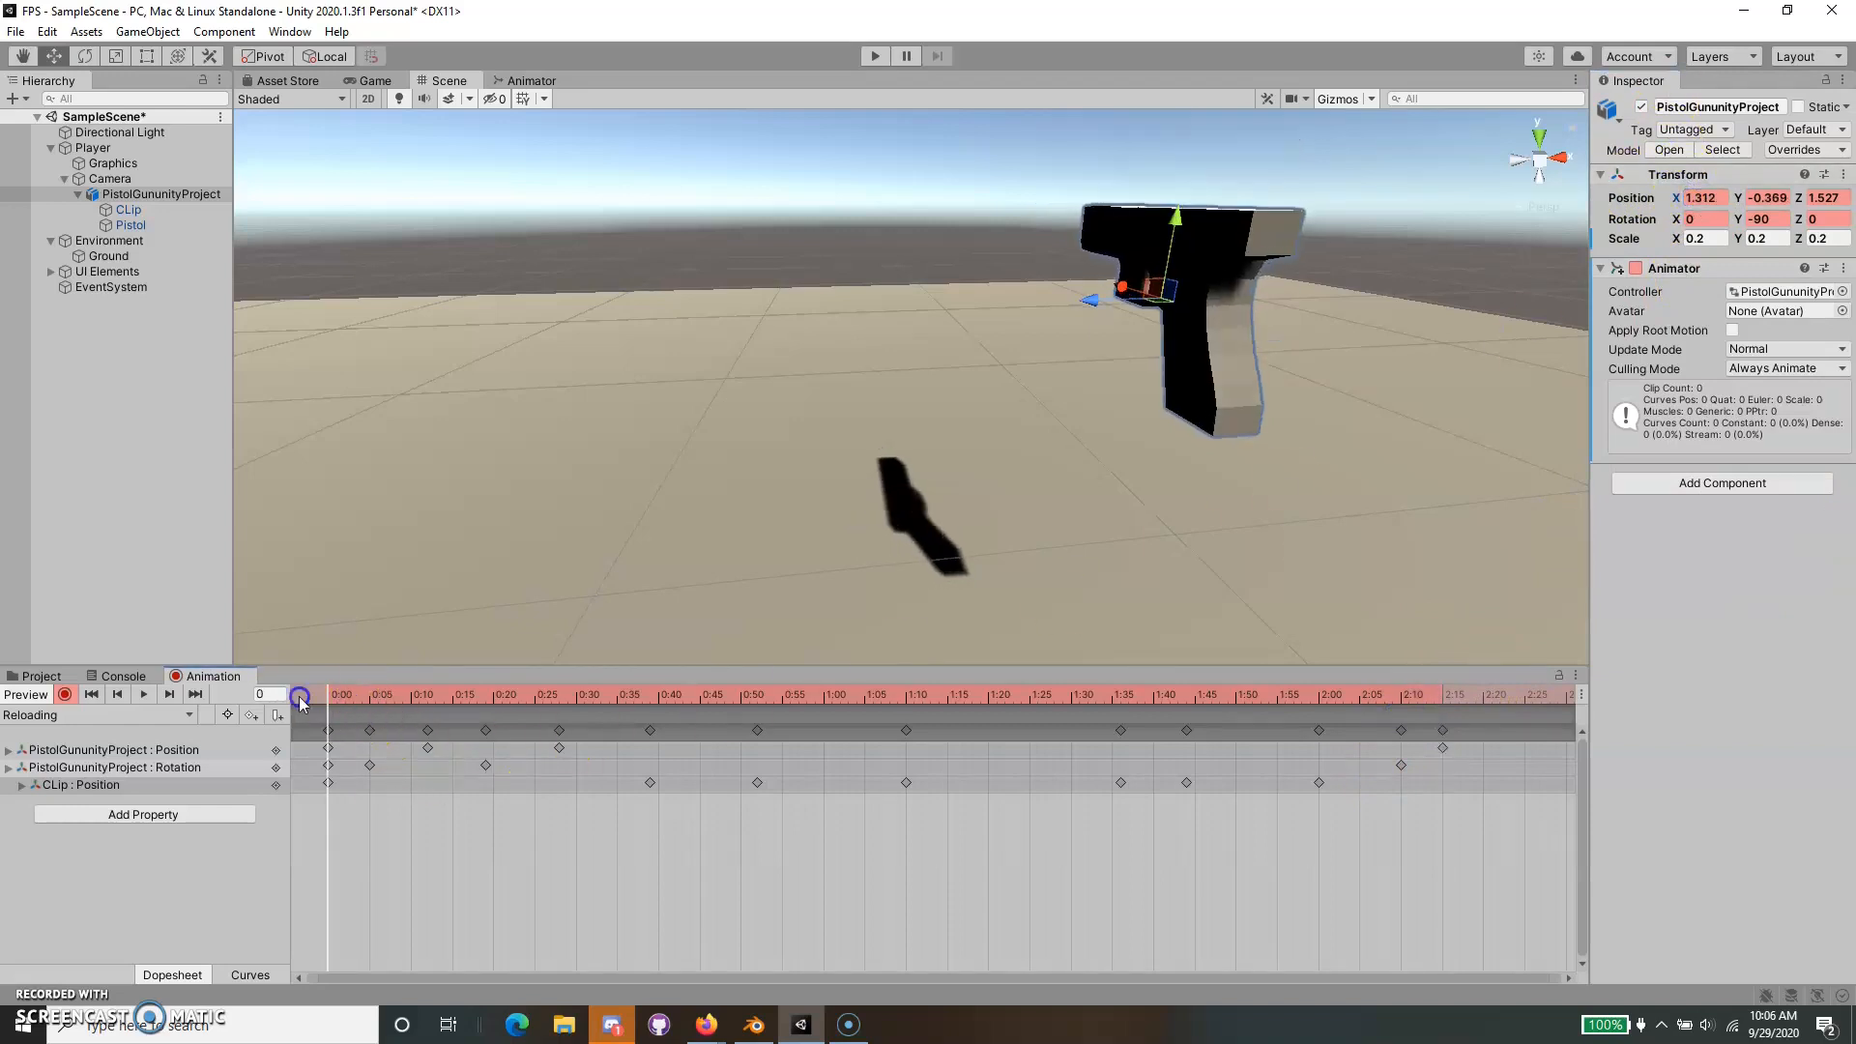
{"action": "left_click", "coordinate": [1768, 198]}
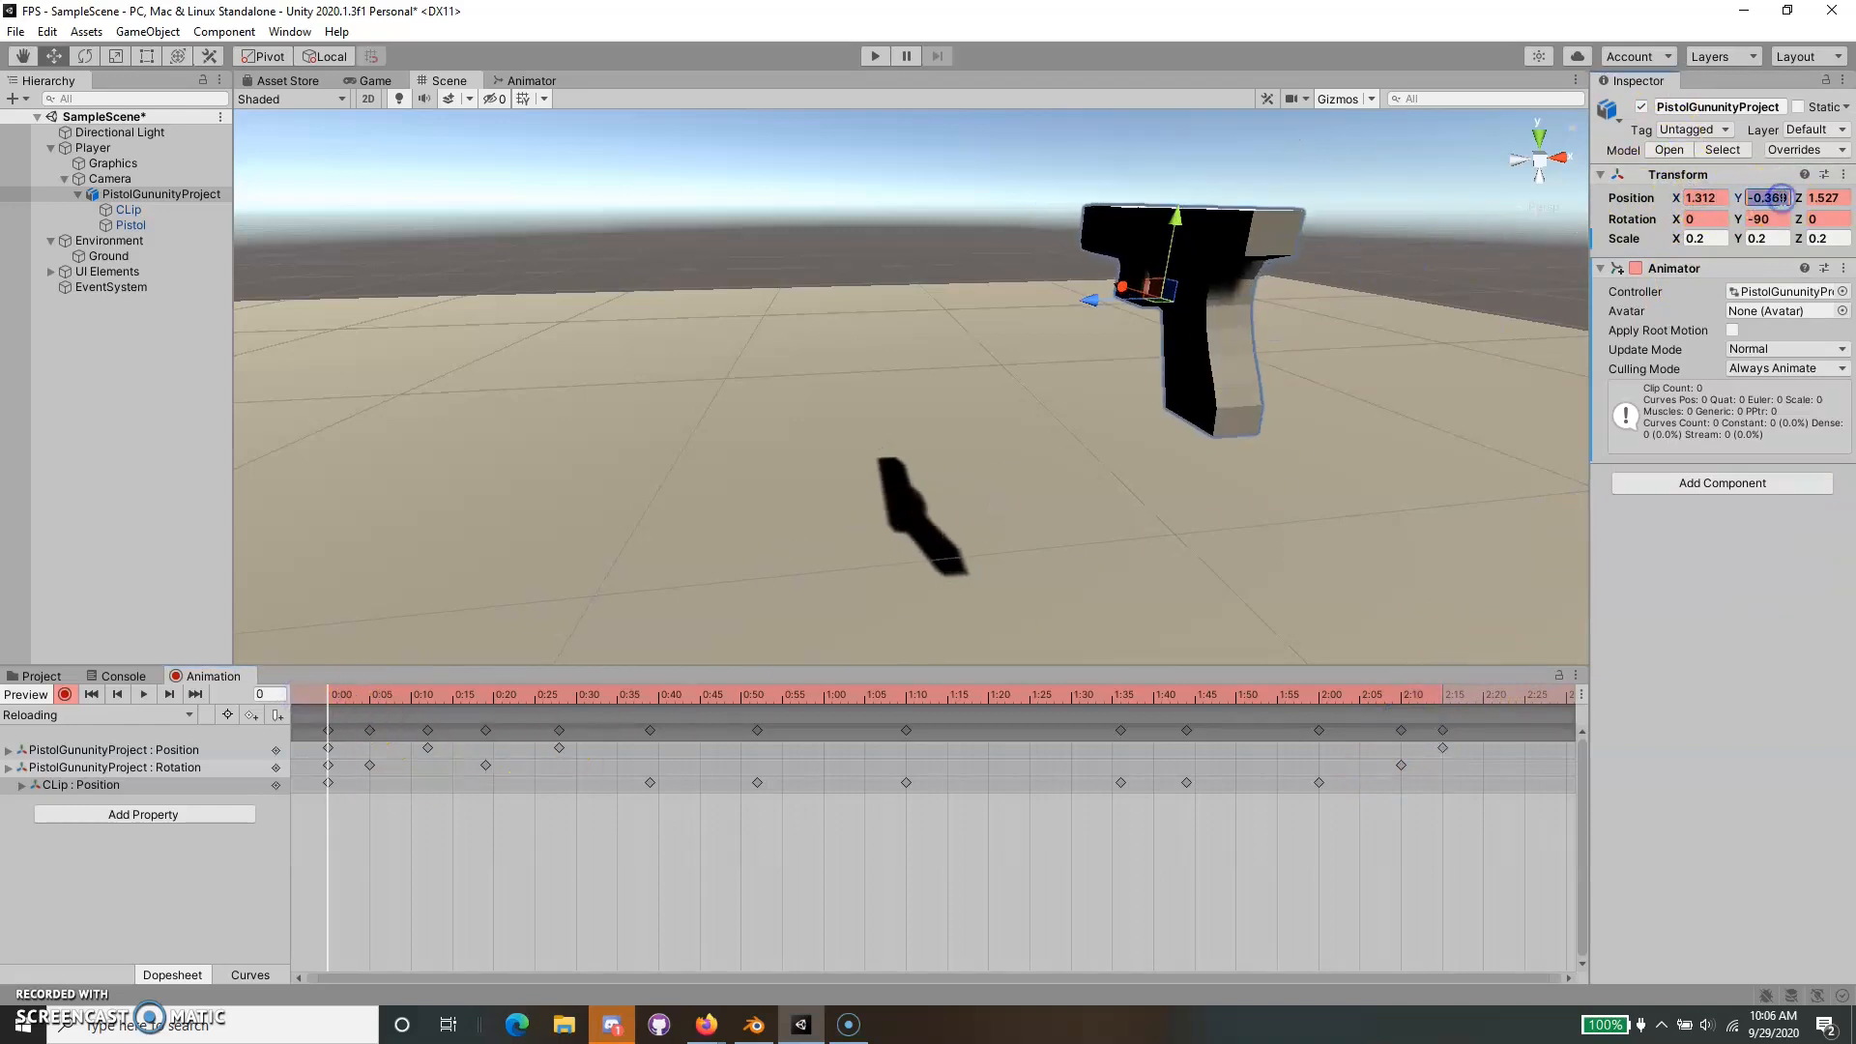
{"action": "key", "text": "ctrl+v"}
{"action": "left_click_drag", "start_coordinate": [1514, 690], "coordinate": [1447, 690]}
{"action": "left_click", "coordinate": [1769, 198]}
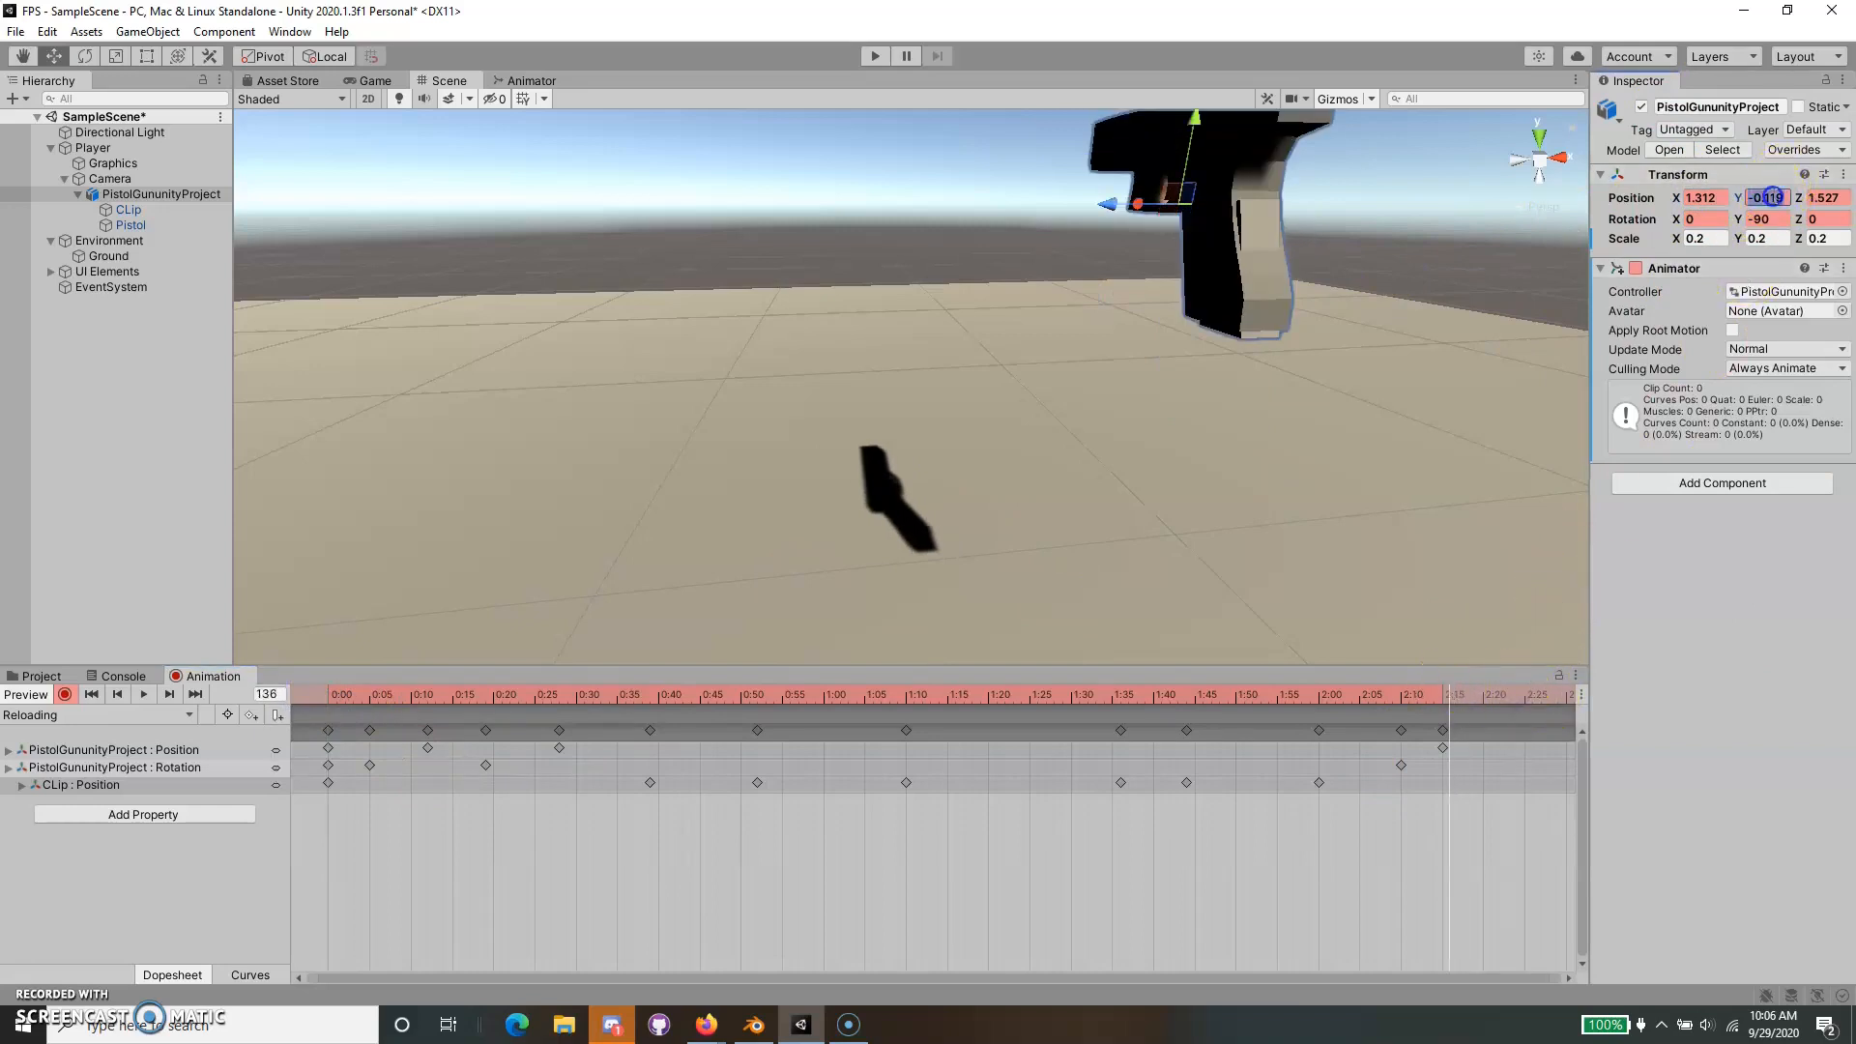
{"action": "type", "text": "-0.369"}
Stop keyframe recording and check the Reloading animation by playing back the clip and test-running the game.
{"action": "scroll", "coordinate": [1052, 356], "scroll_direction": "down", "scroll_amount": 3}
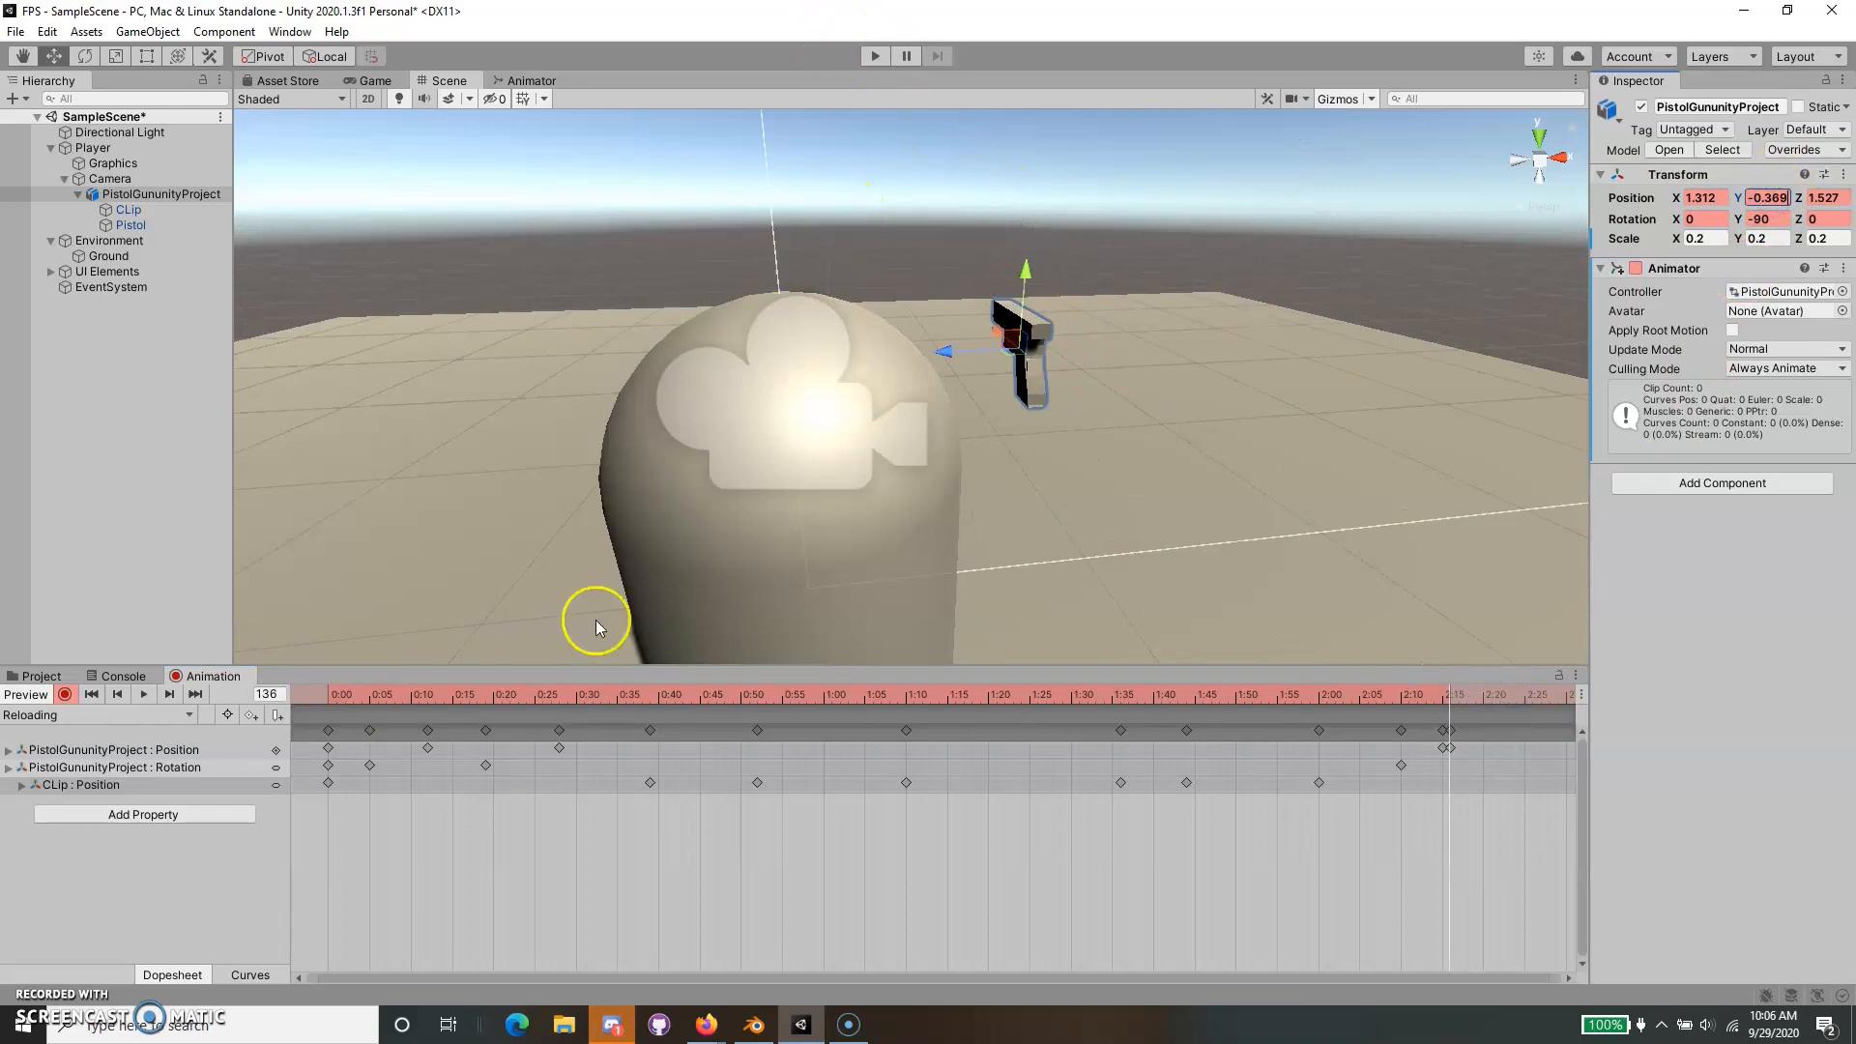
{"action": "left_click", "coordinate": [330, 792]}
{"action": "left_click", "coordinate": [64, 694]}
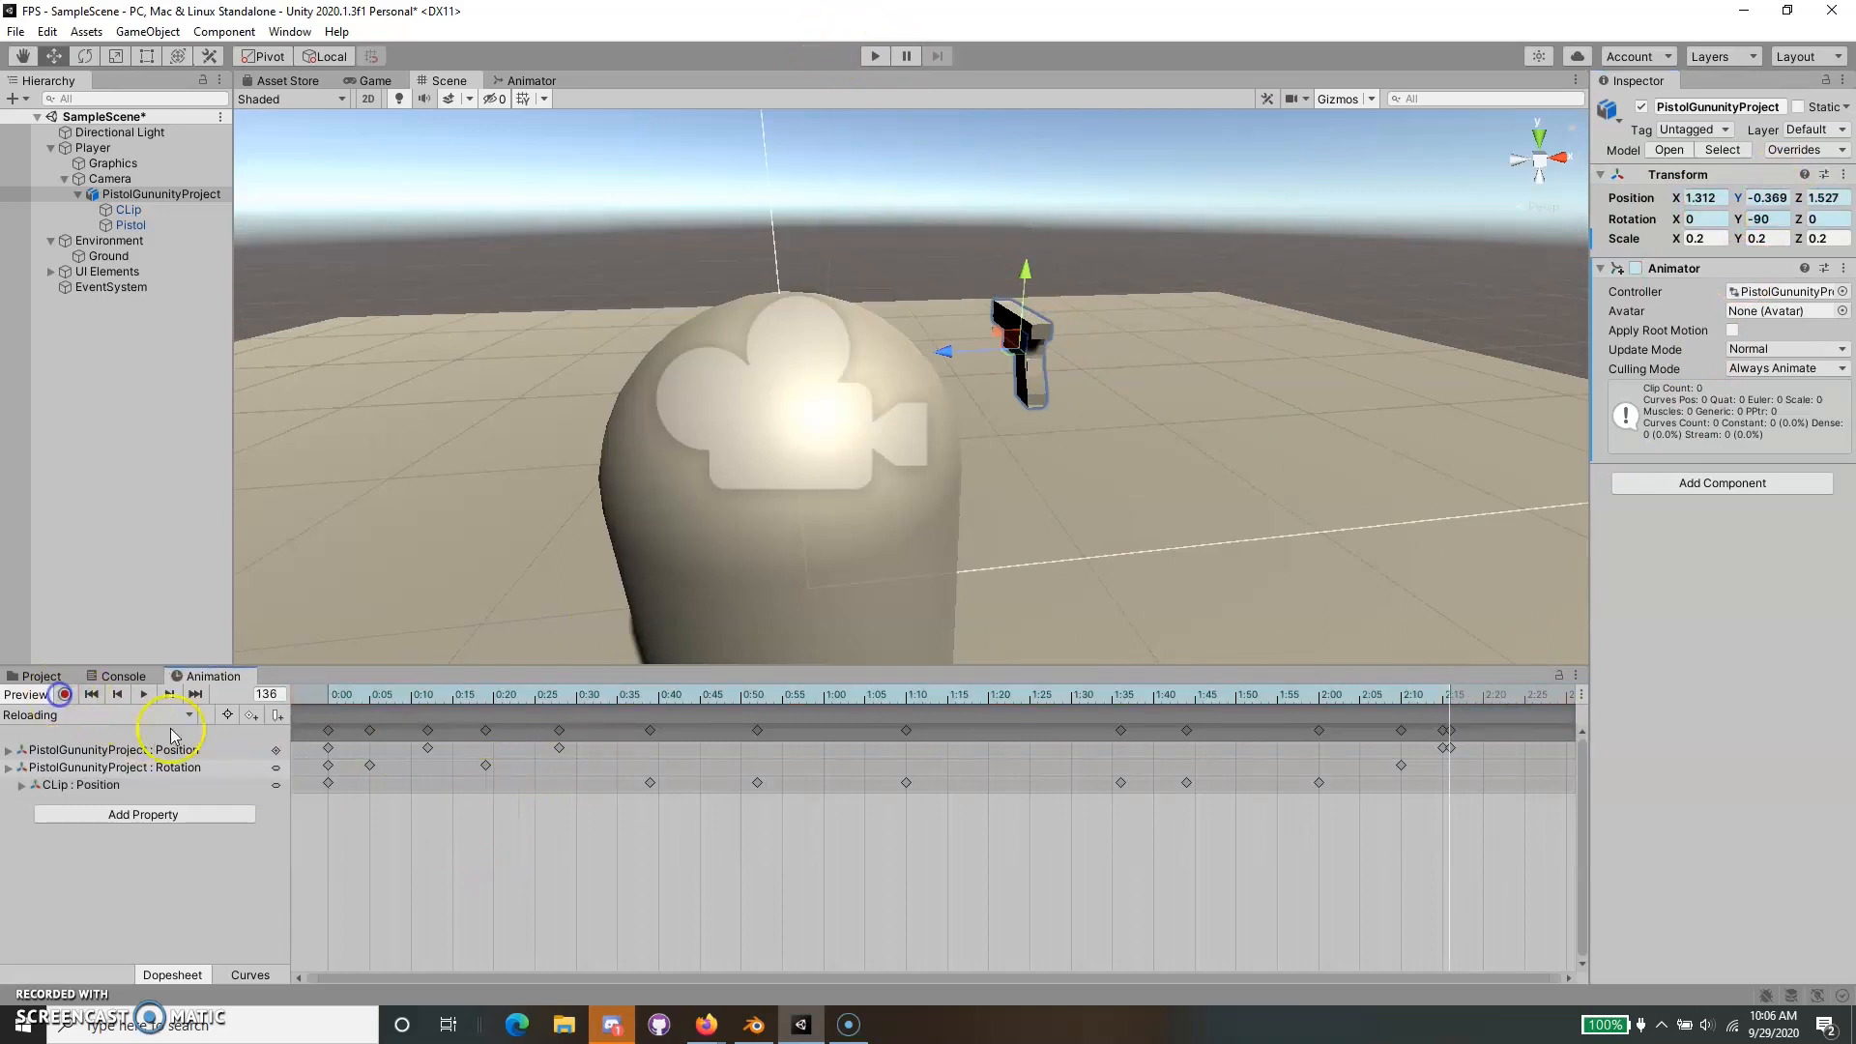
{"action": "left_click", "coordinate": [143, 694]}
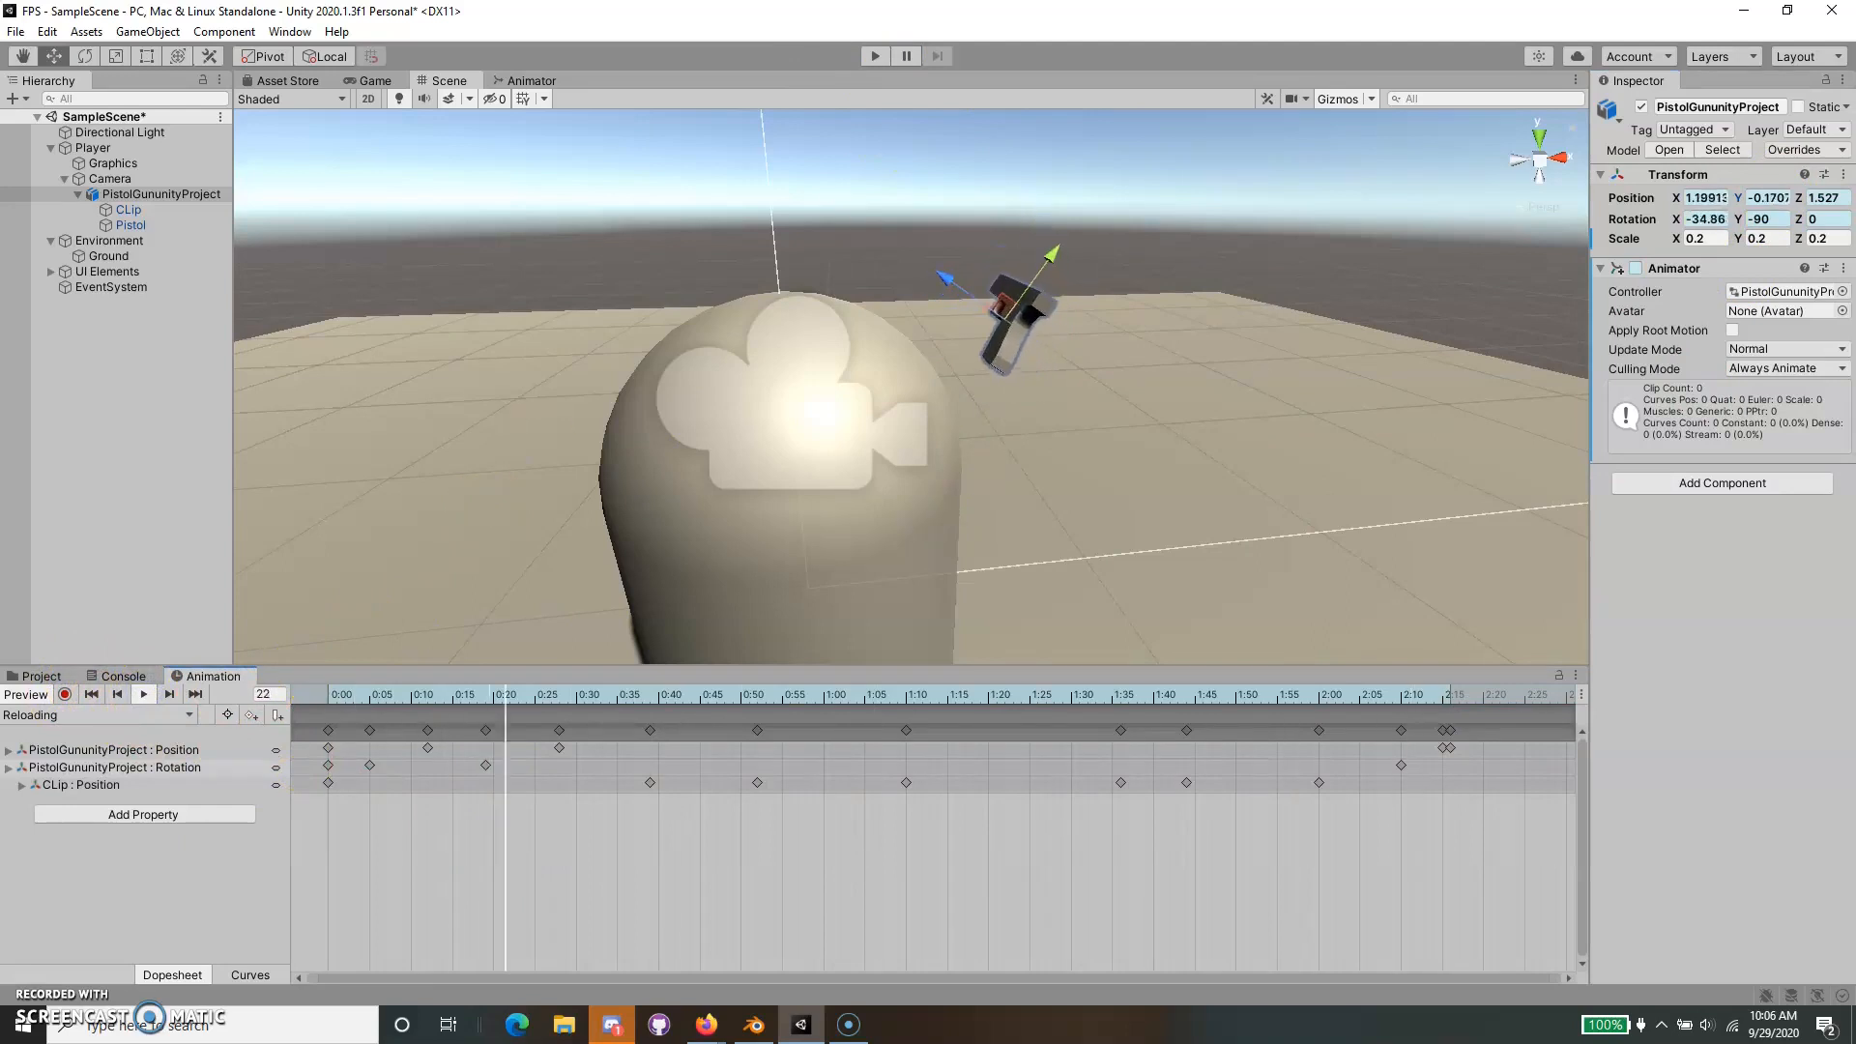
{"action": "left_click", "coordinate": [876, 54]}
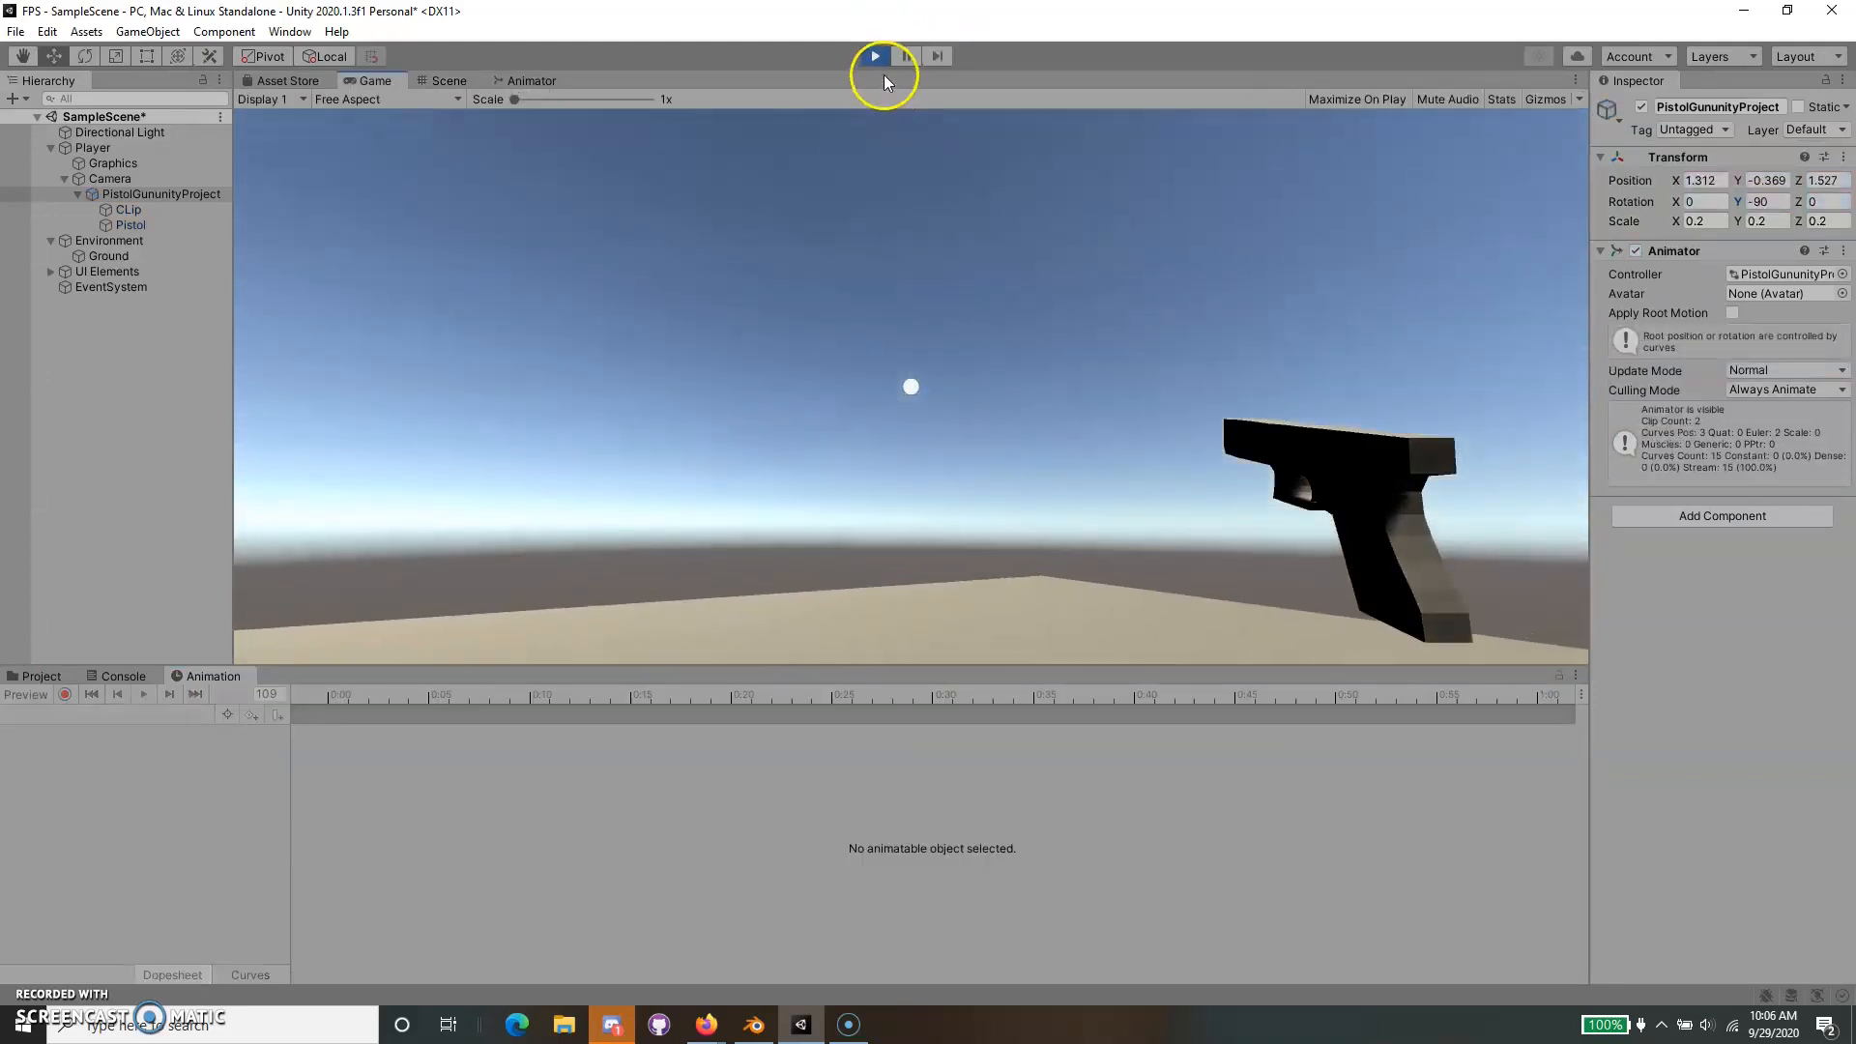
{"action": "left_click", "coordinate": [875, 56]}
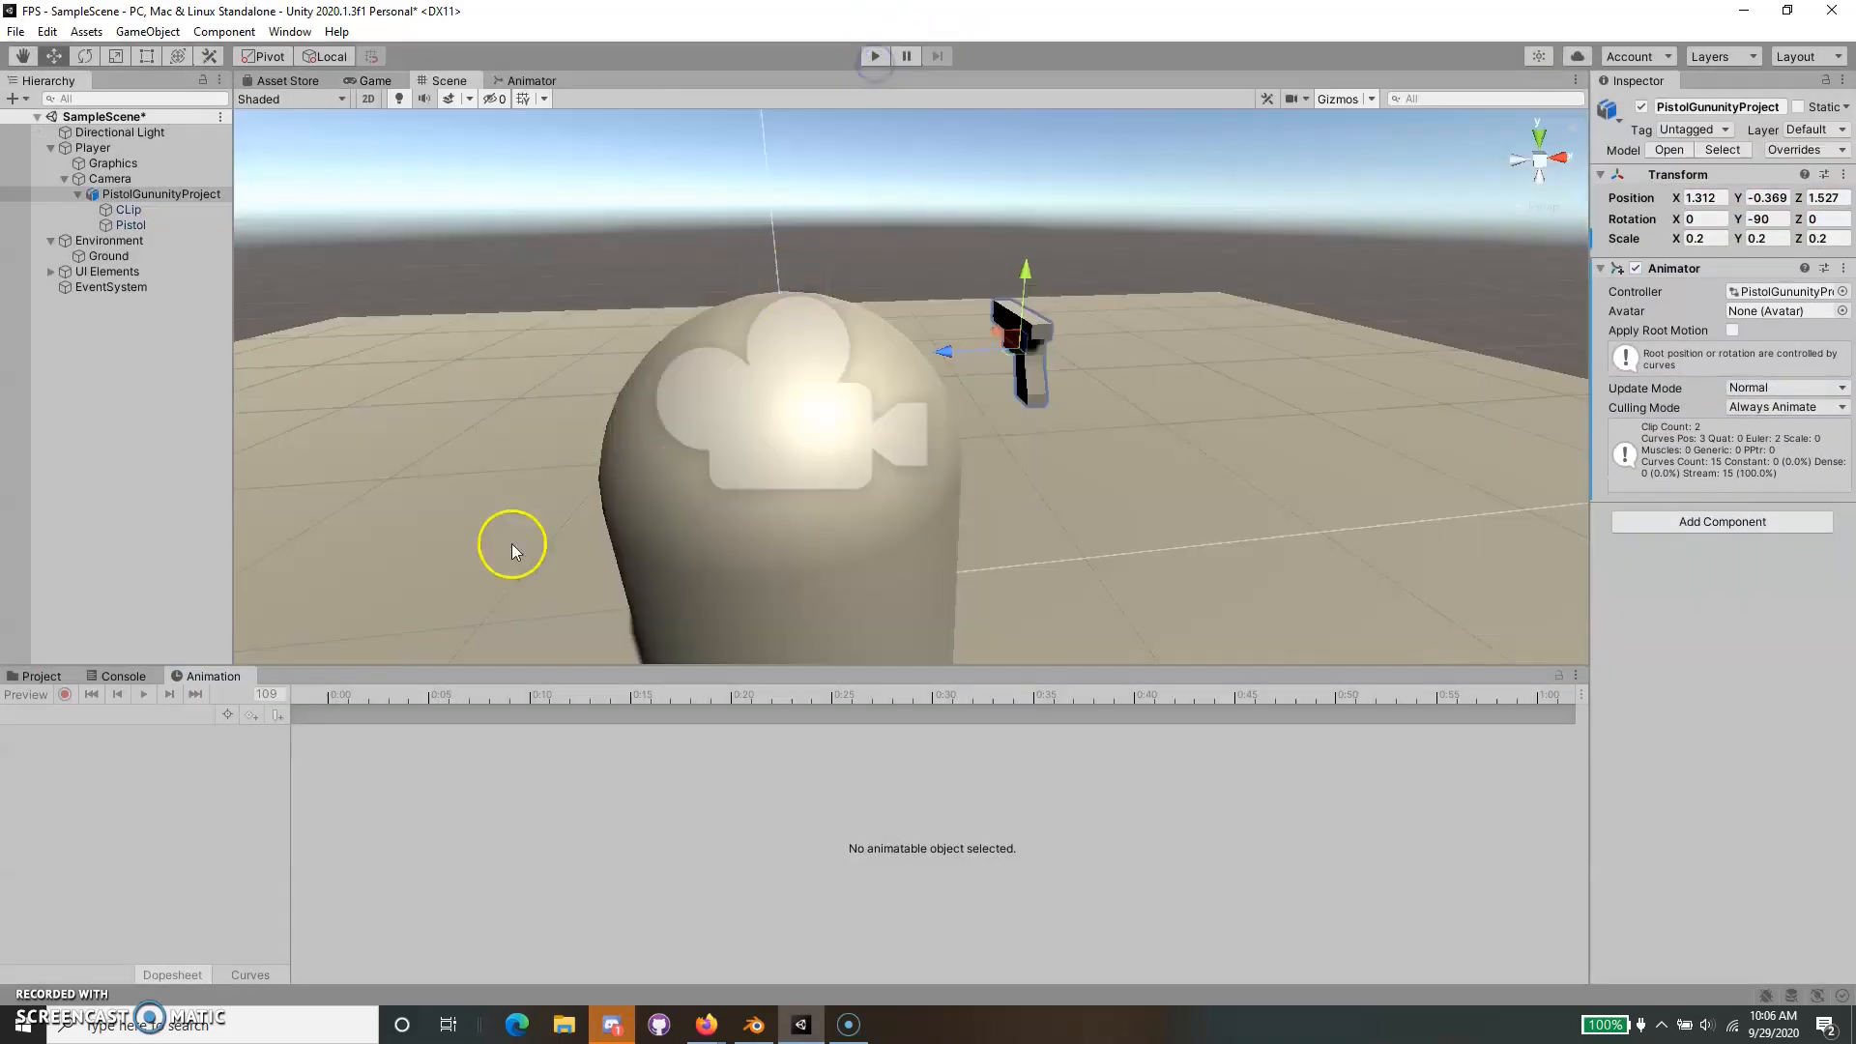
Open the pistol's animator controller from the Animations folder and move the Reloading state up beside Shooting.
{"action": "left_click", "coordinate": [42, 676]}
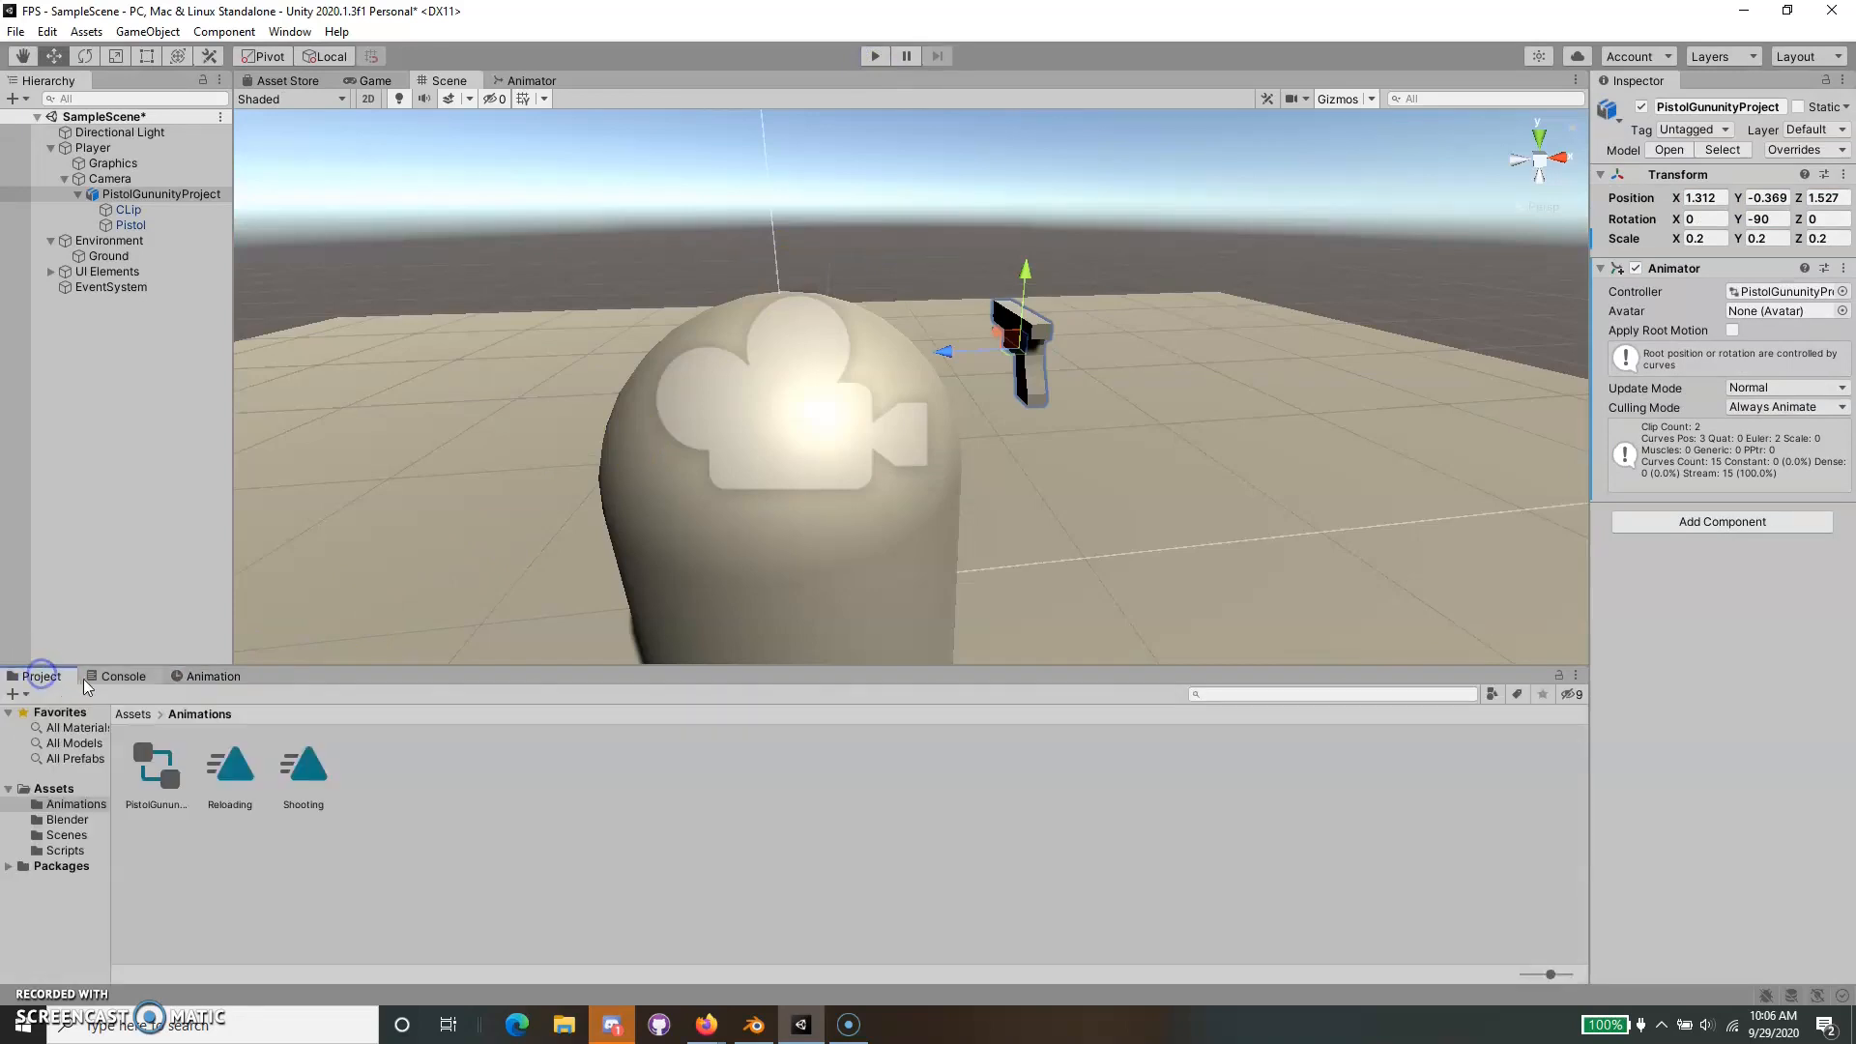
{"action": "left_click", "coordinate": [141, 779]}
{"action": "double_click", "coordinate": [155, 770]}
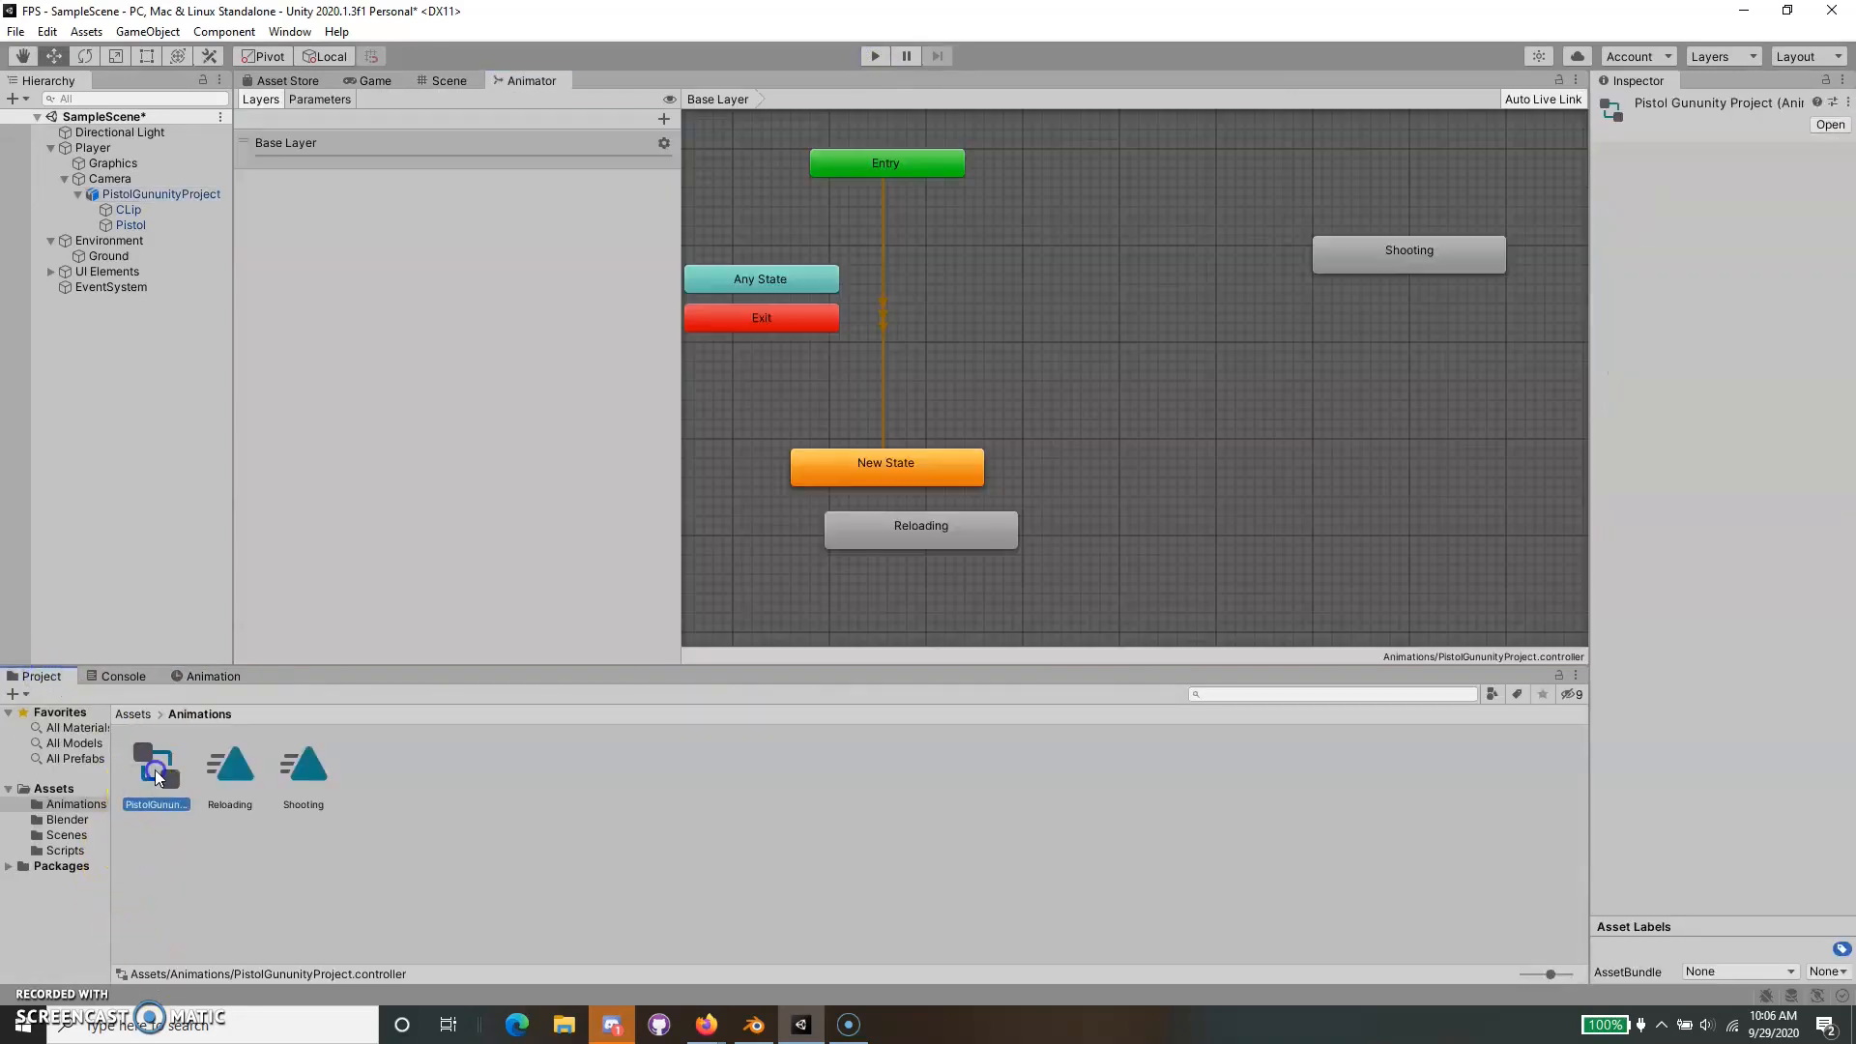
{"action": "left_click_drag", "start_coordinate": [935, 534], "coordinate": [1203, 319]}
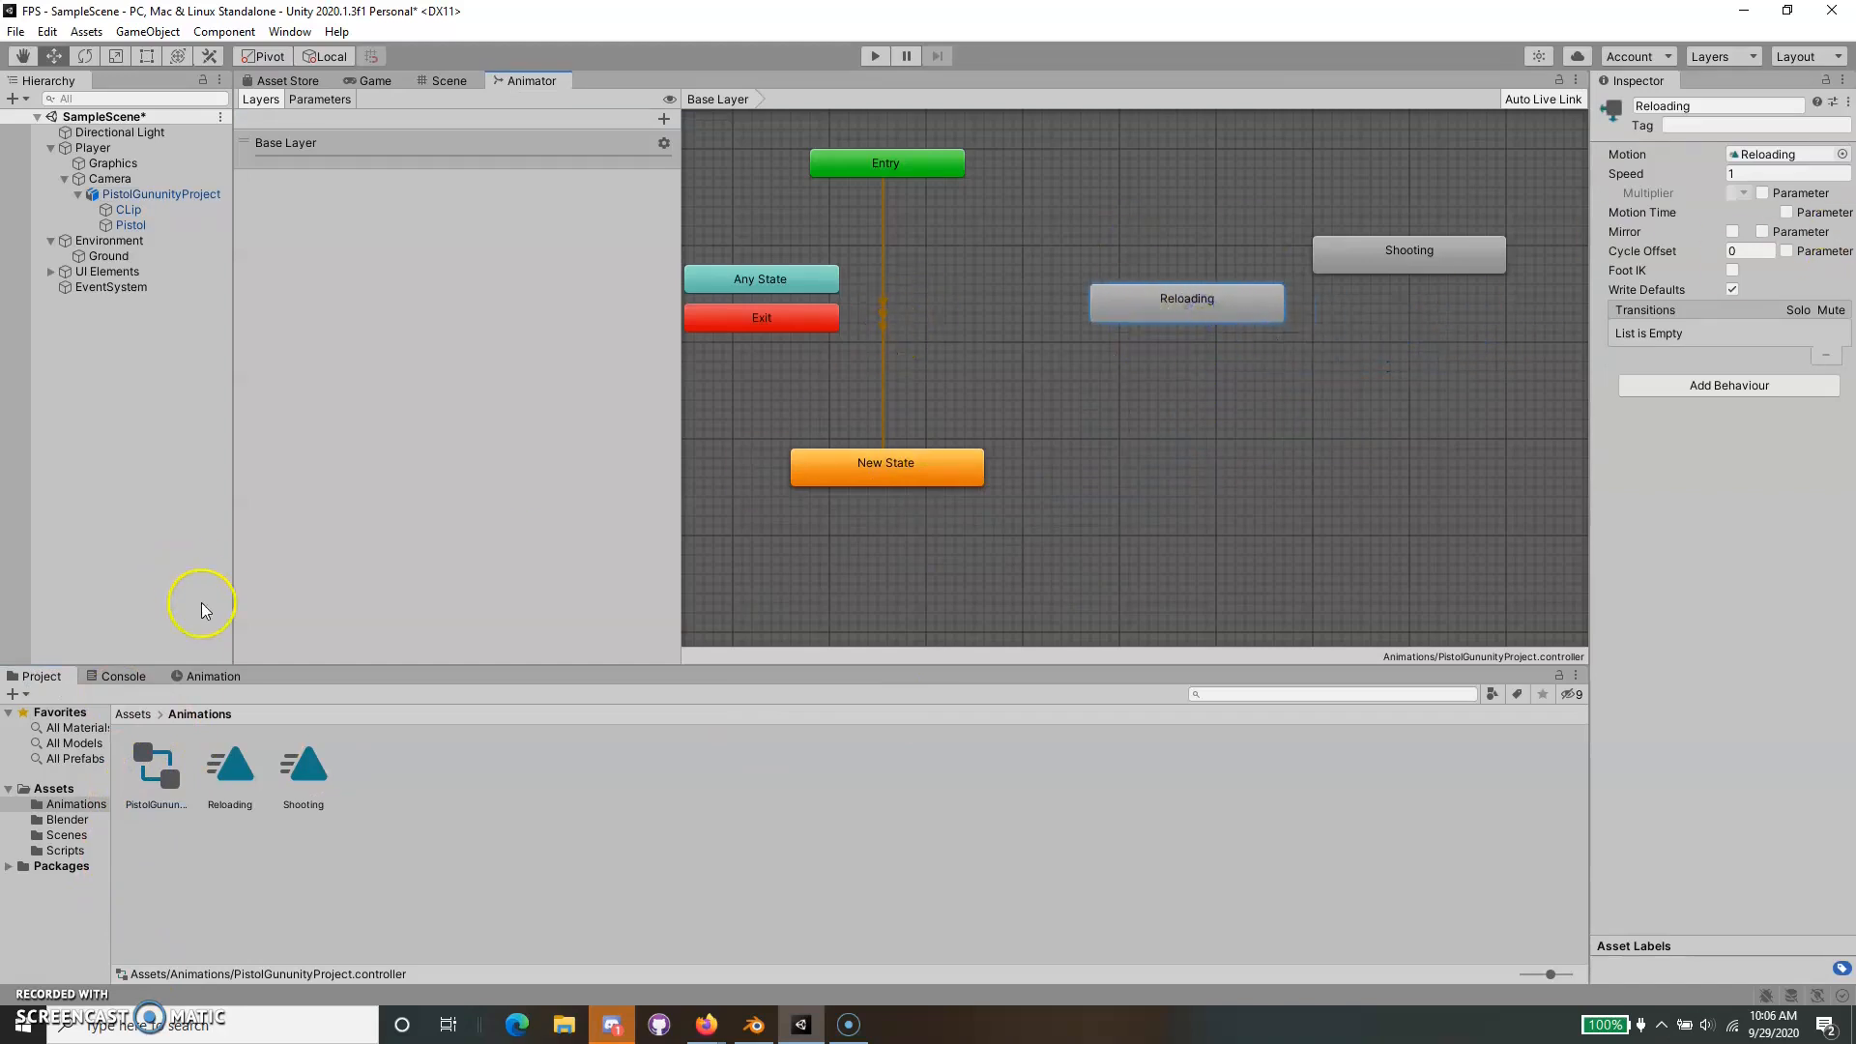
{"action": "left_click", "coordinate": [218, 781]}
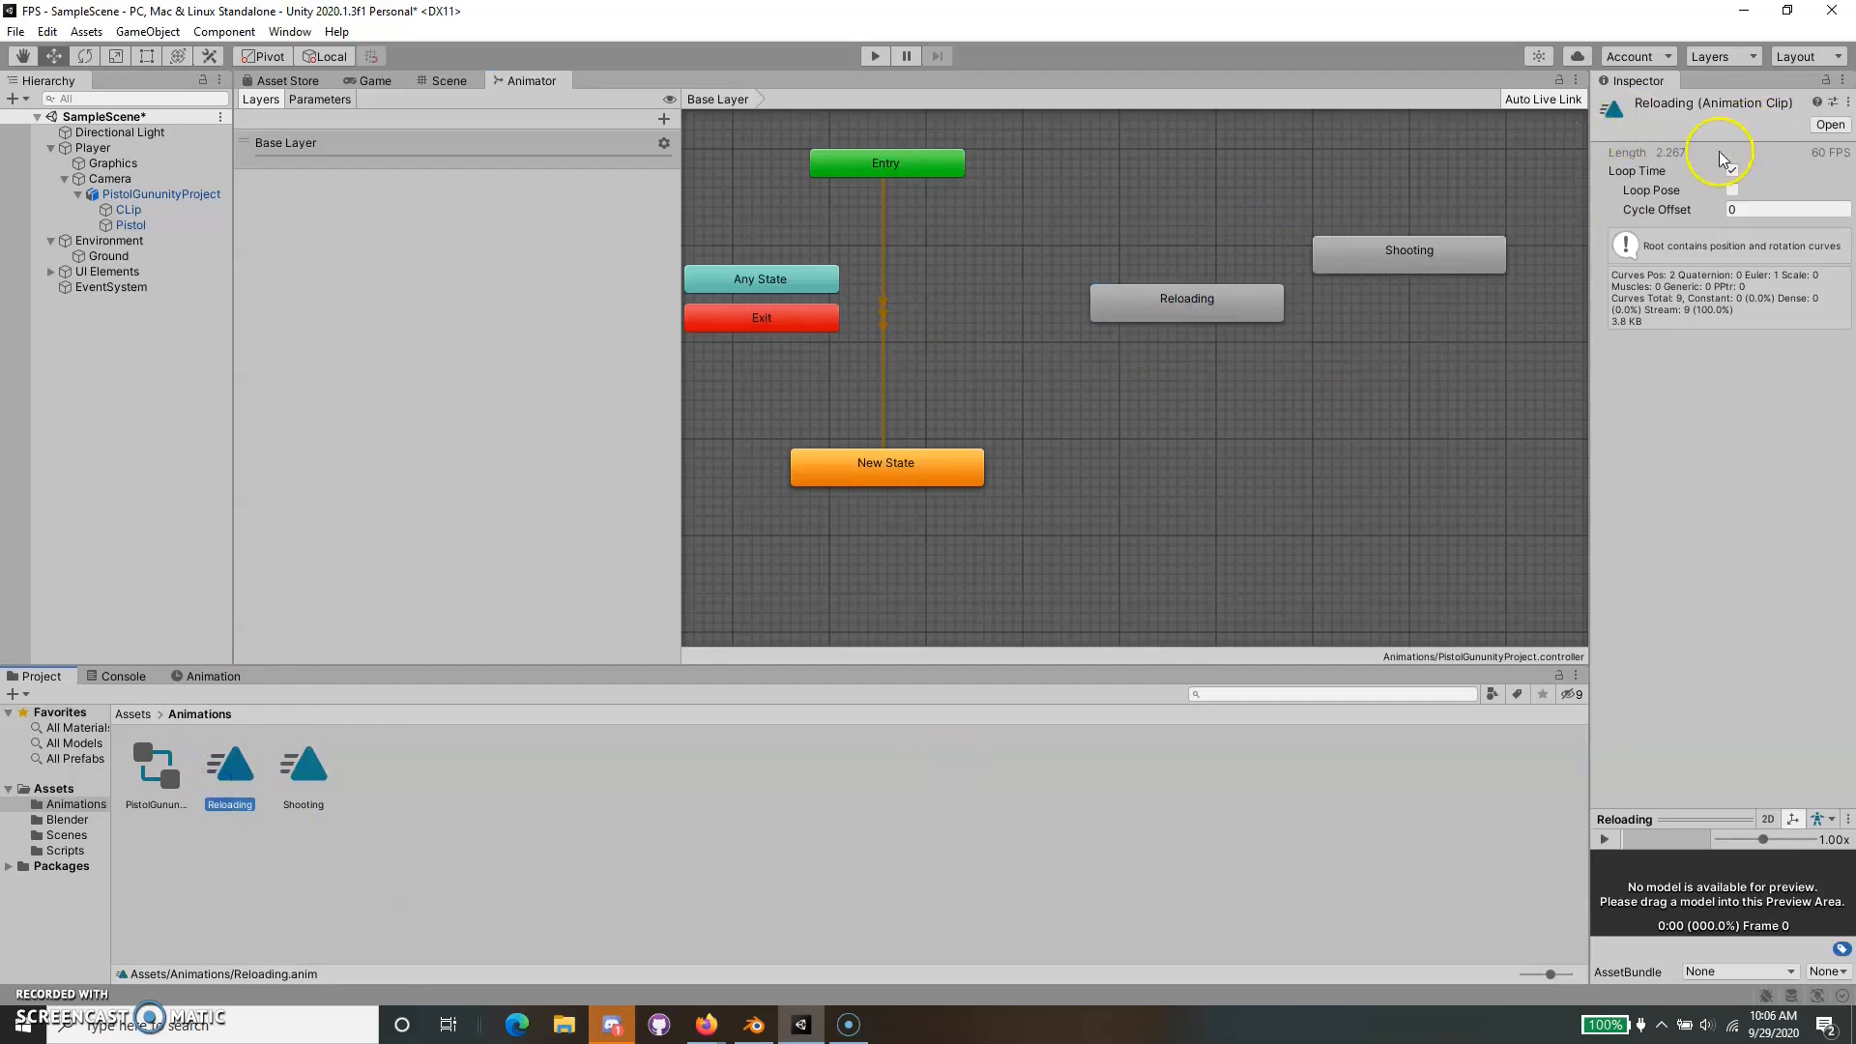
{"action": "left_click", "coordinate": [174, 775]}
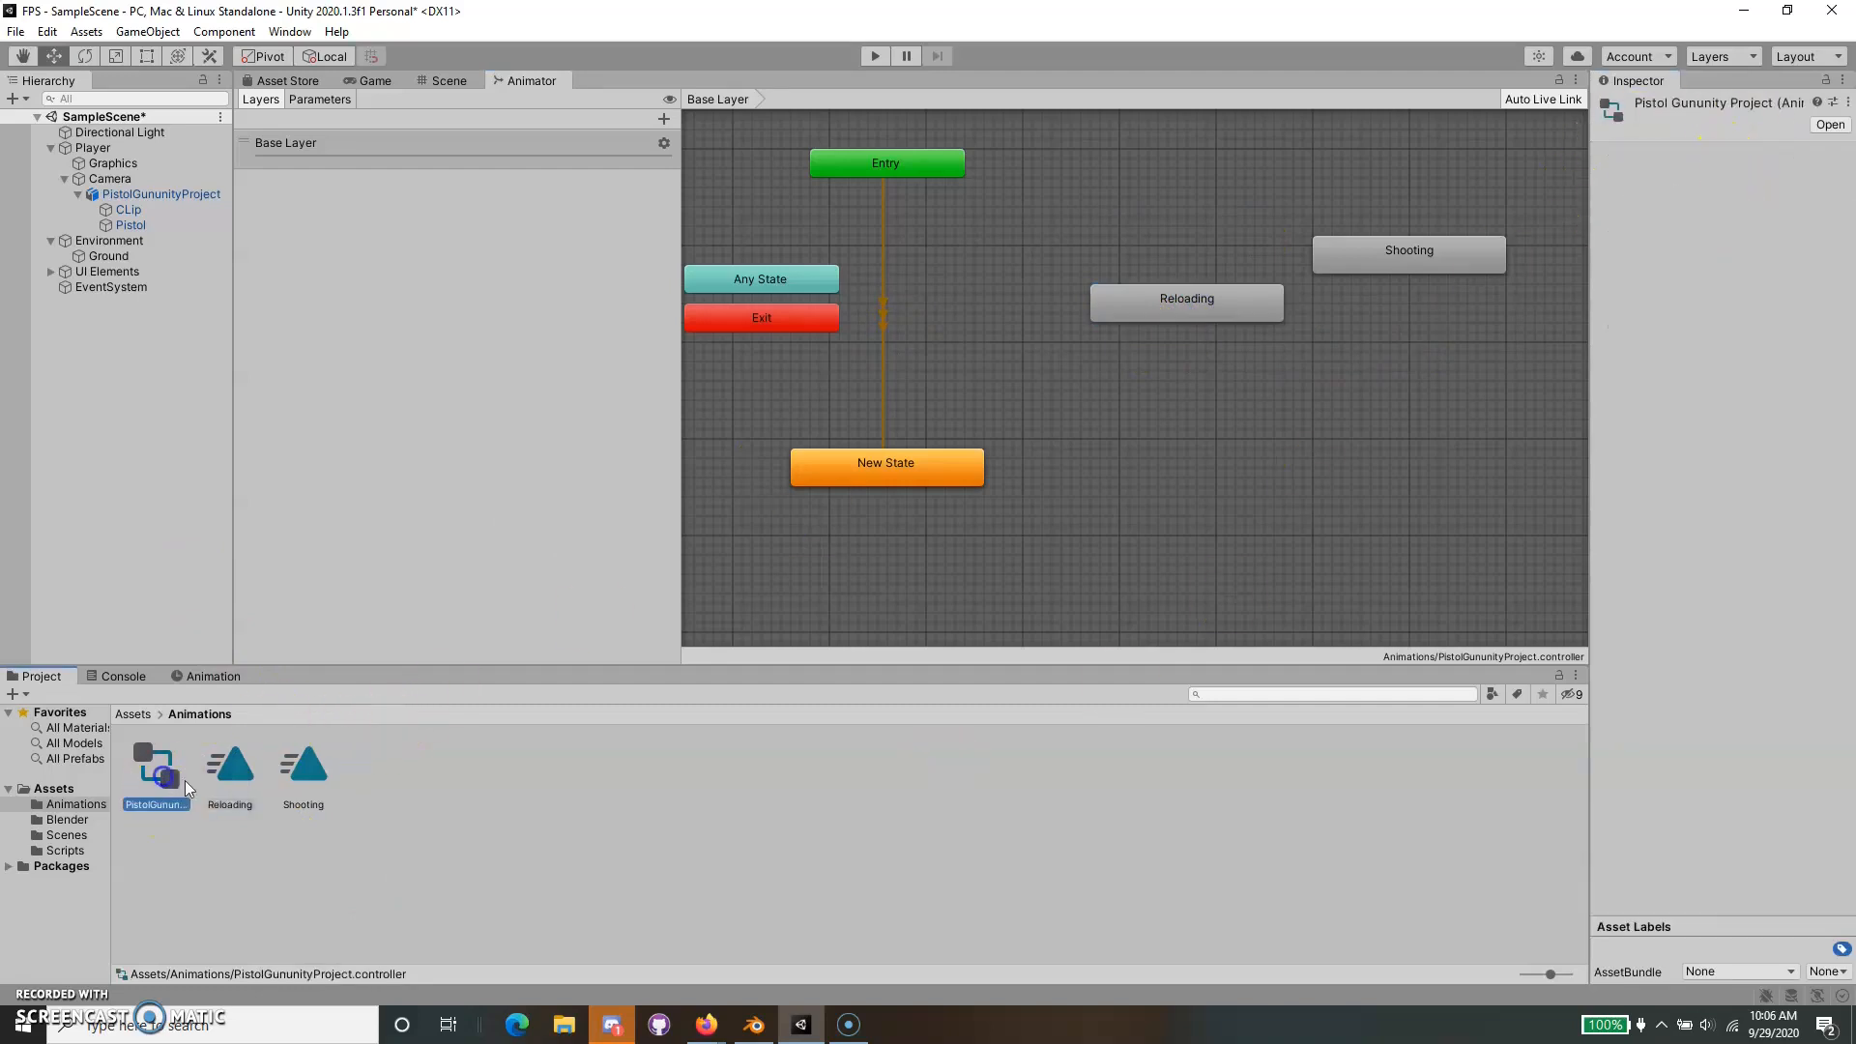
Set Reloading as the state machine's default state and test the reload animation in play mode.
{"action": "left_click", "coordinate": [912, 178]}
{"action": "right_click", "coordinate": [914, 176]}
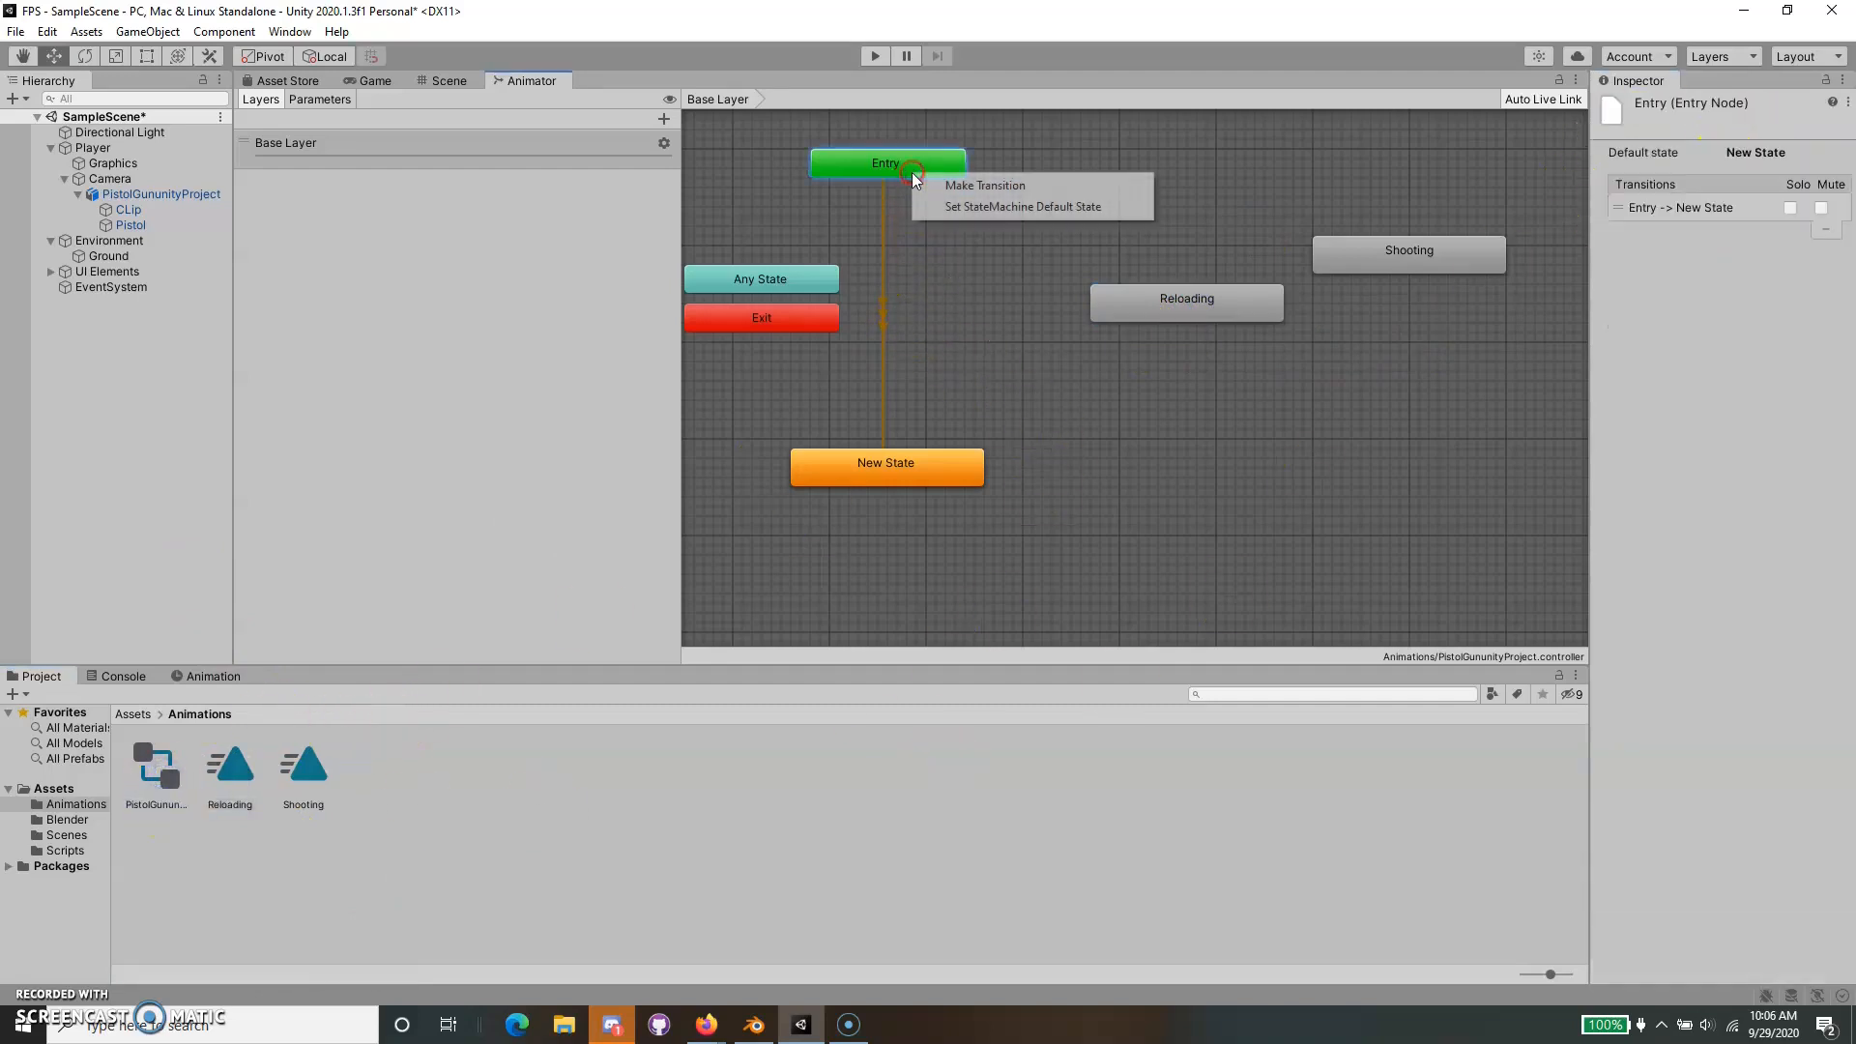
{"action": "left_click", "coordinate": [886, 162]}
{"action": "right_click", "coordinate": [888, 161]}
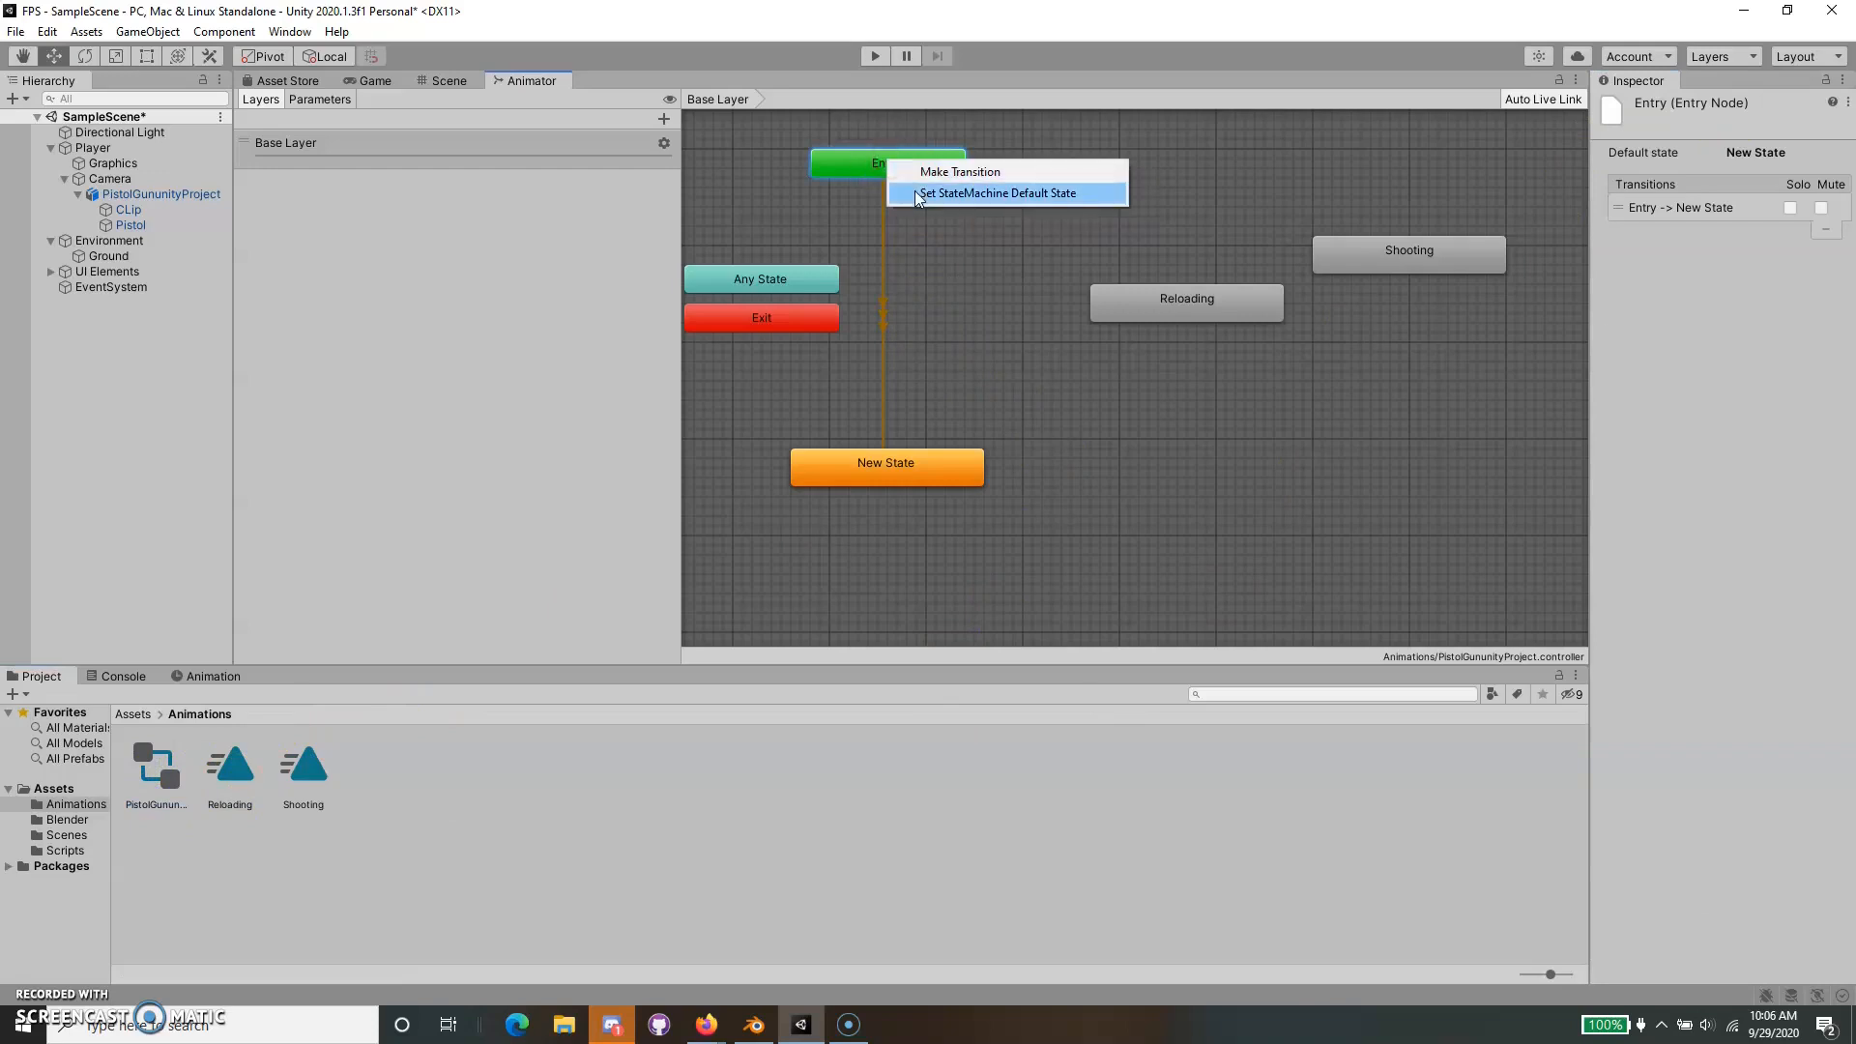
{"action": "left_click", "coordinate": [966, 194]}
{"action": "left_click", "coordinate": [1150, 292]}
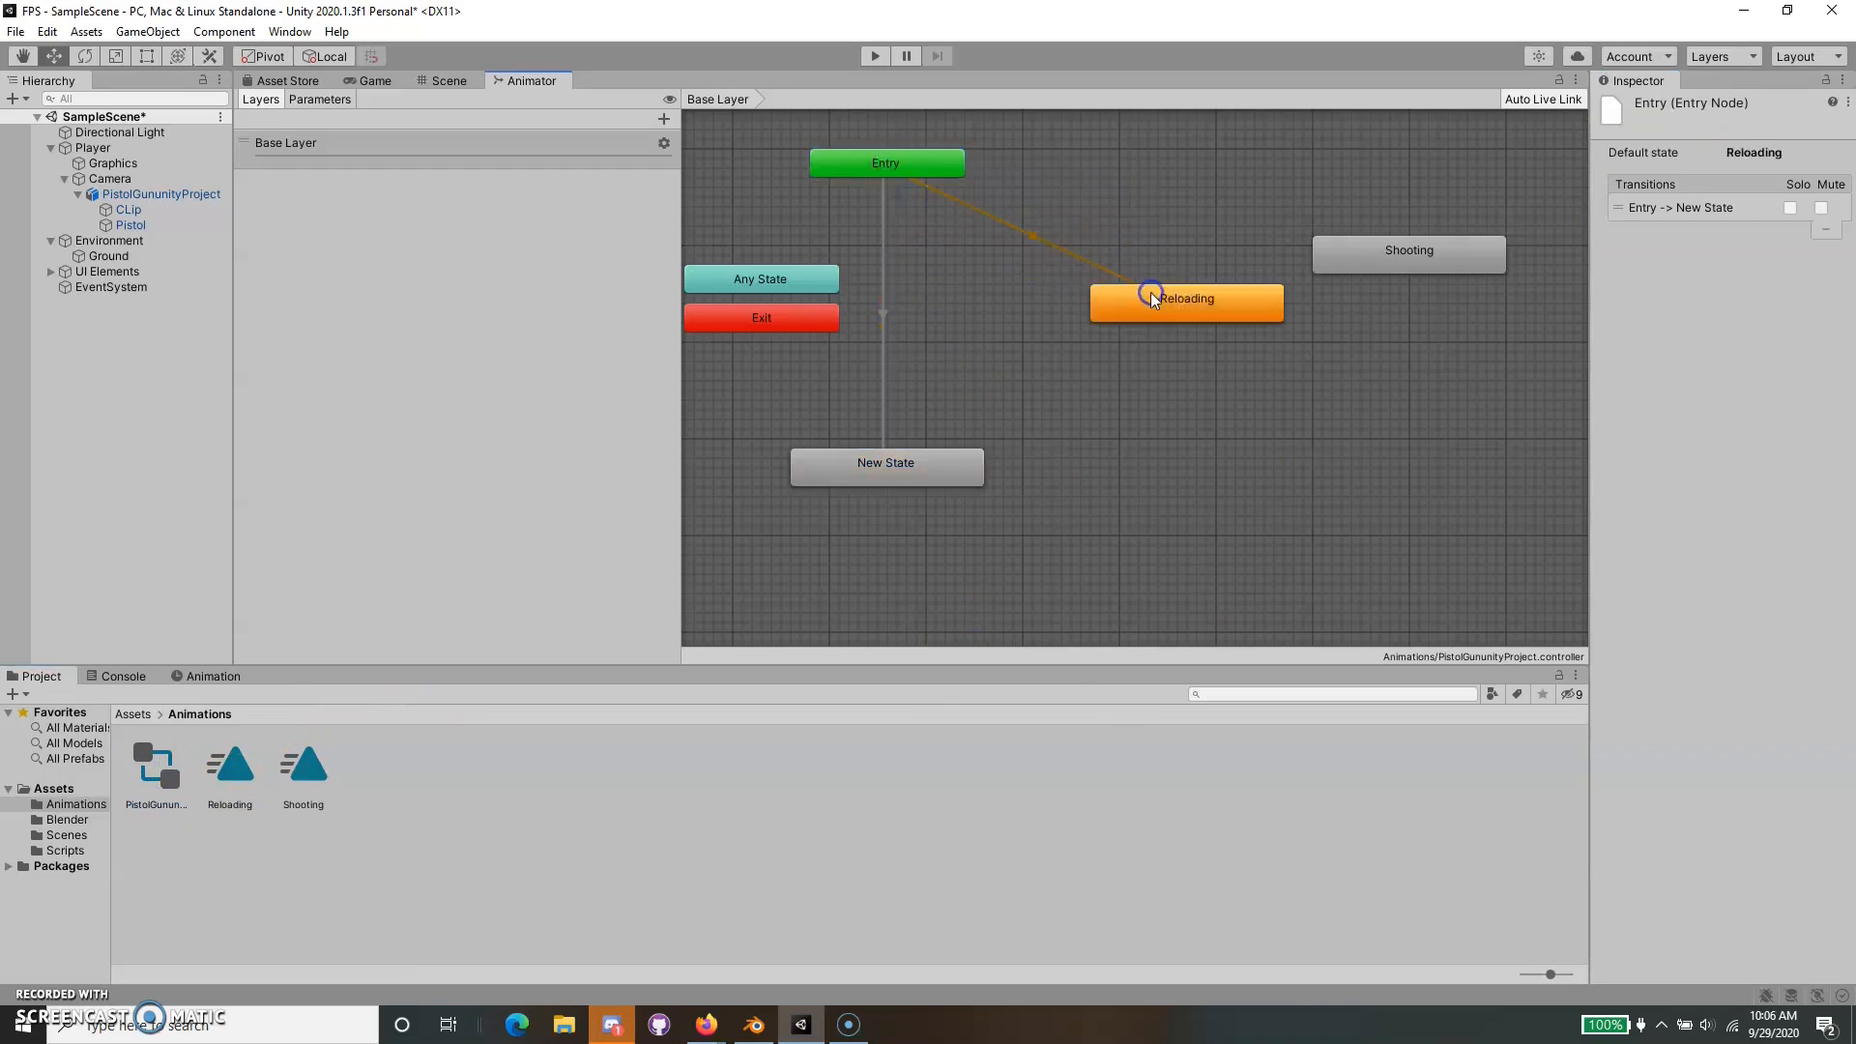
{"action": "left_click", "coordinate": [873, 57]}
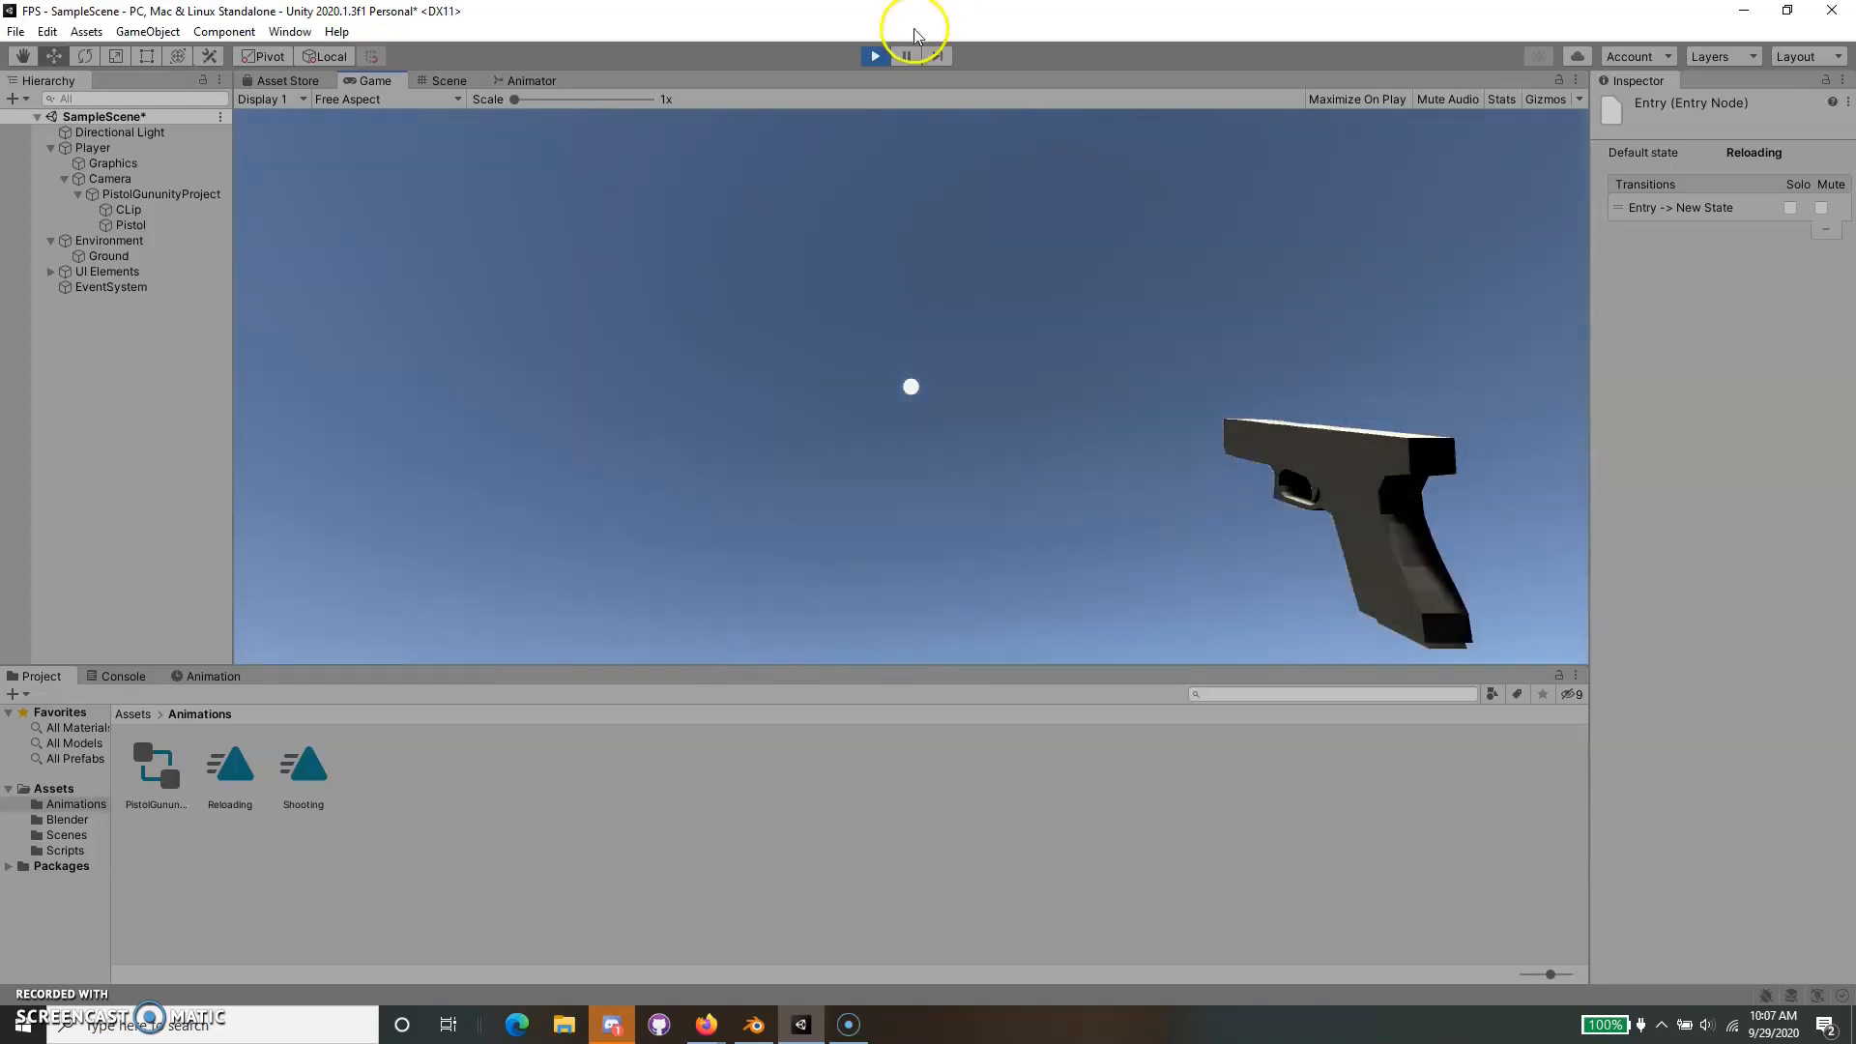
{"action": "left_click", "coordinate": [875, 56]}
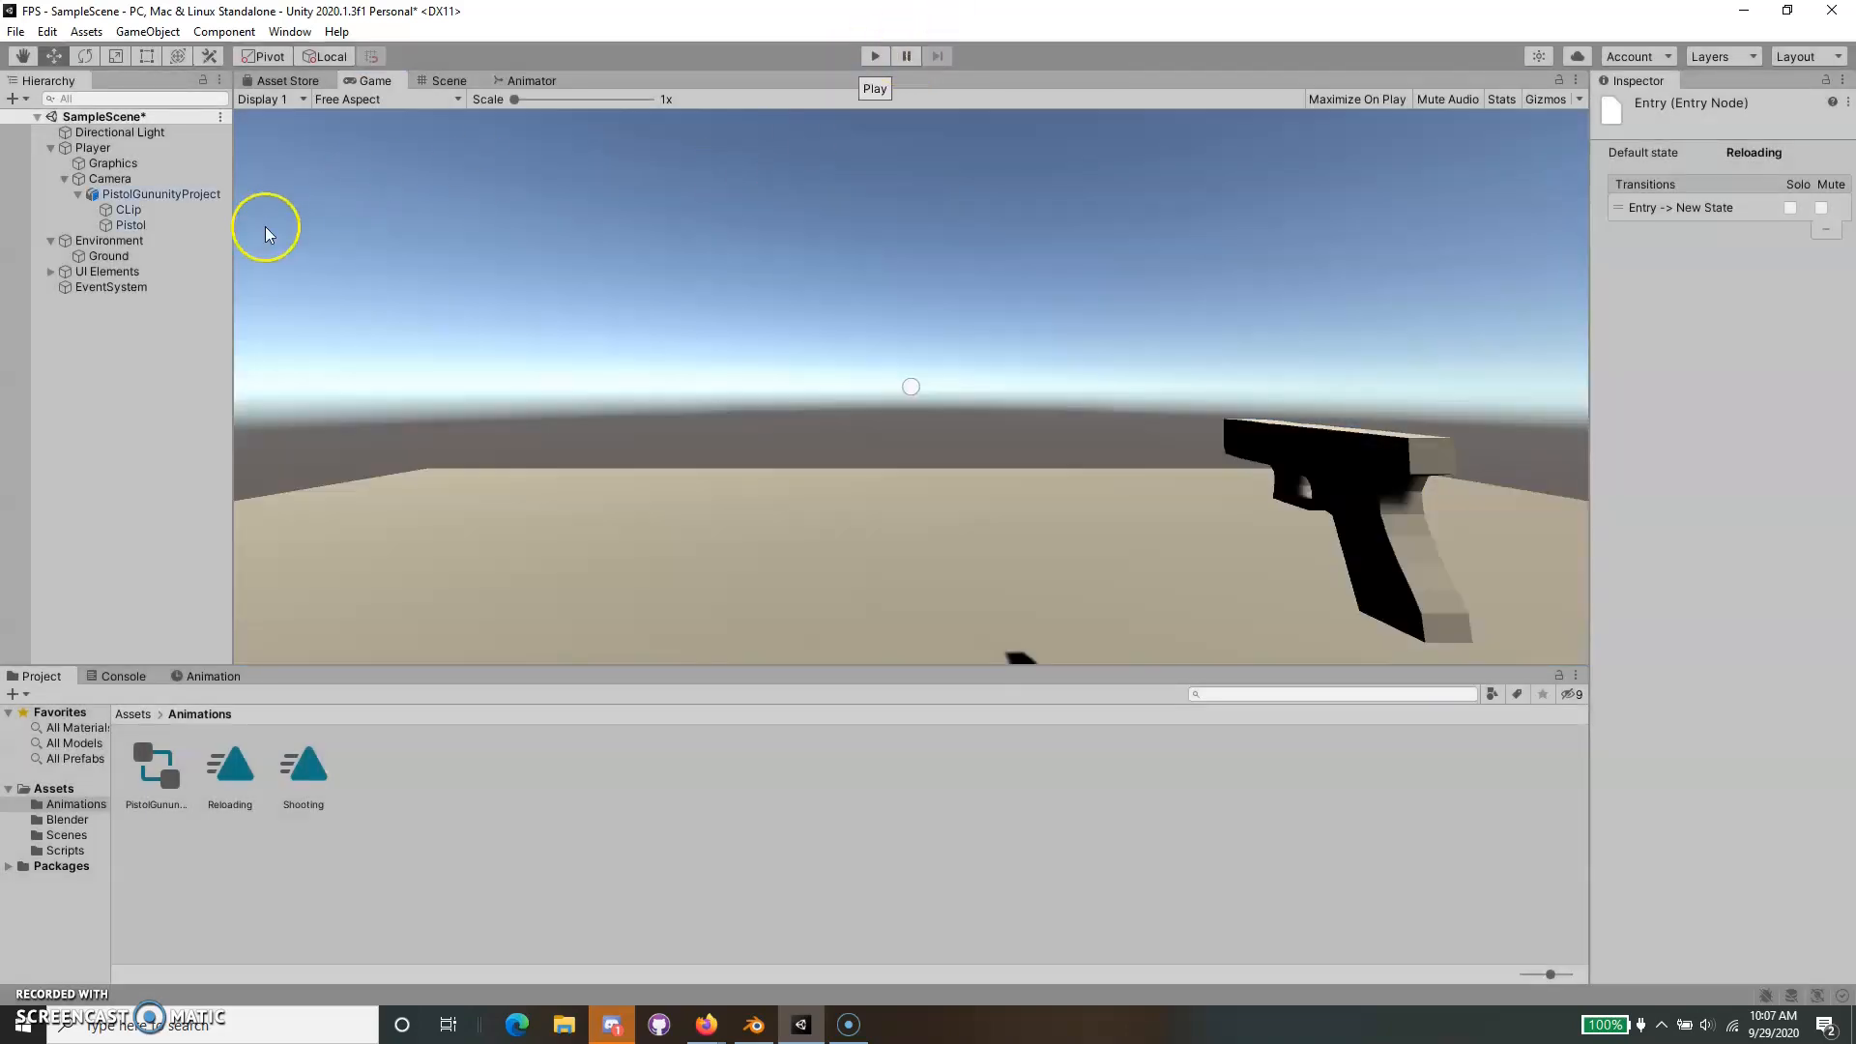
In the pistol's animator controller, add one empty state below Reloading and another below Shooting.
{"action": "double_click", "coordinate": [159, 764]}
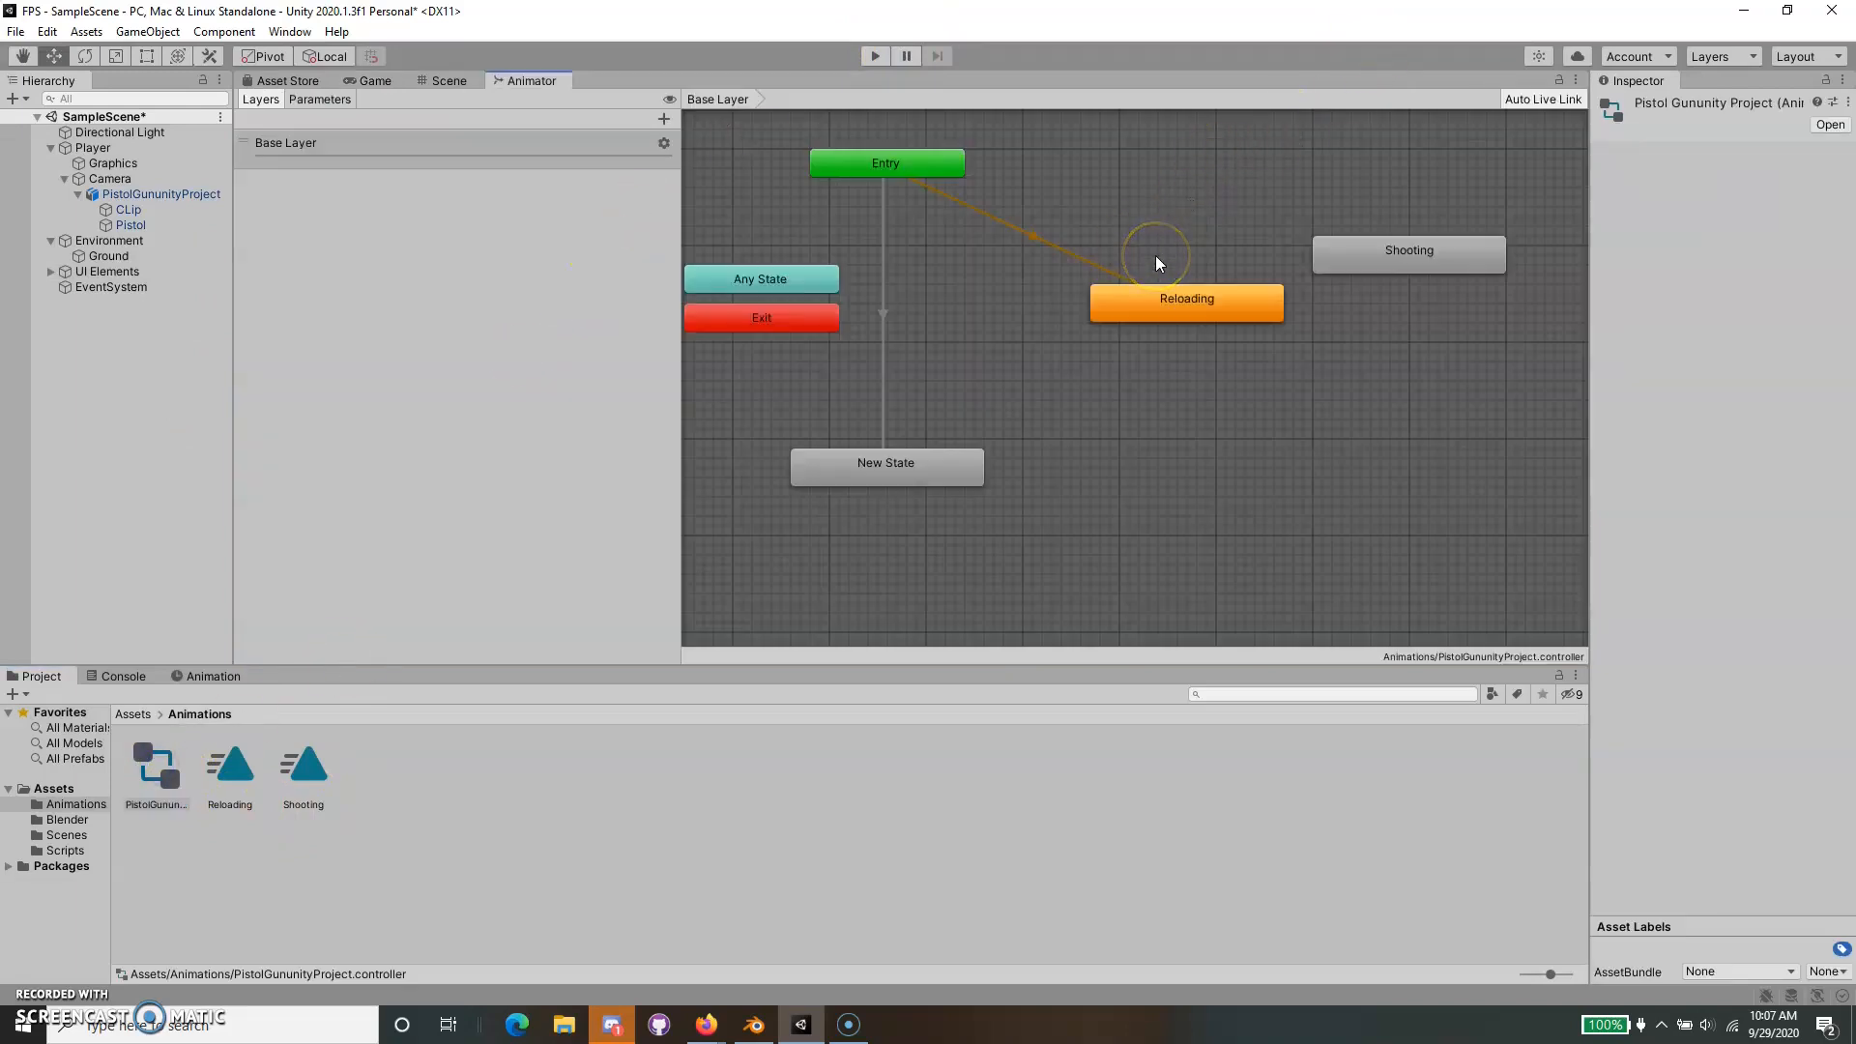
{"action": "left_click", "coordinate": [1189, 300]}
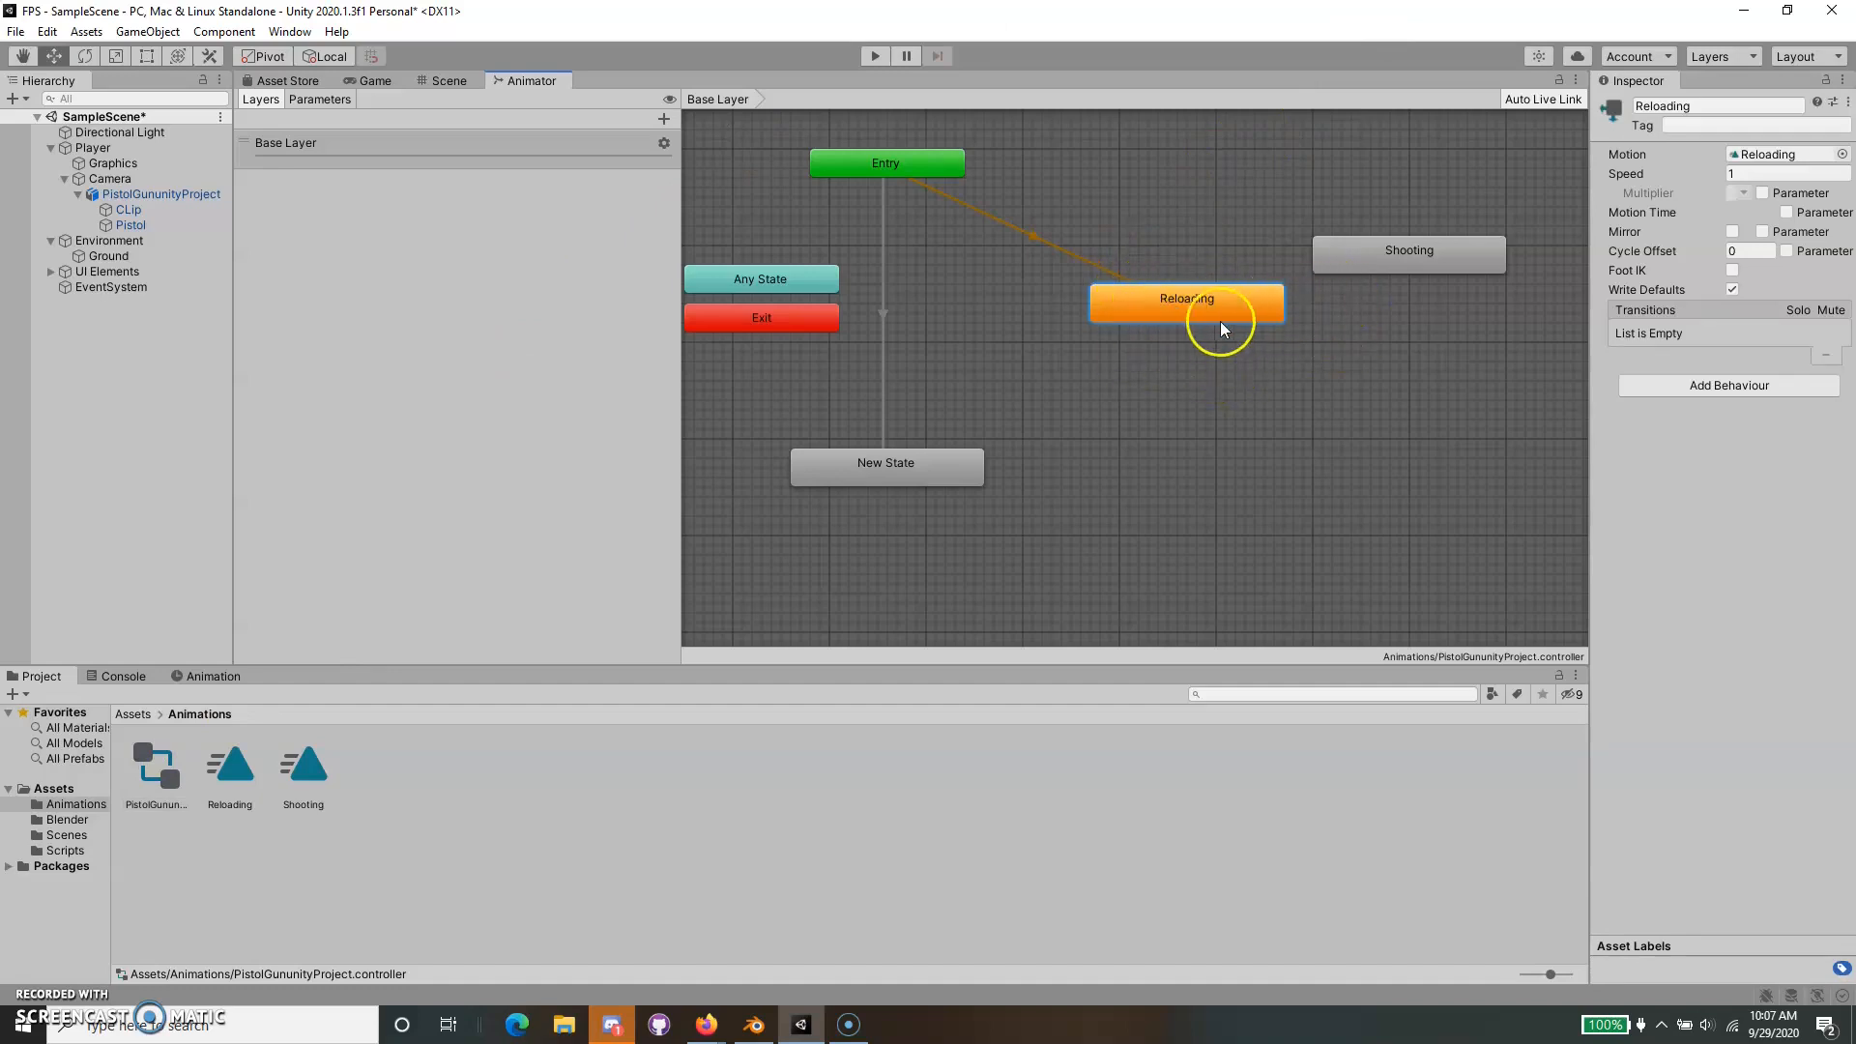
{"action": "left_click", "coordinate": [1182, 398]}
{"action": "right_click", "coordinate": [1183, 396]}
{"action": "mouse_move", "coordinate": [1228, 408]}
{"action": "left_click", "coordinate": [1450, 406]}
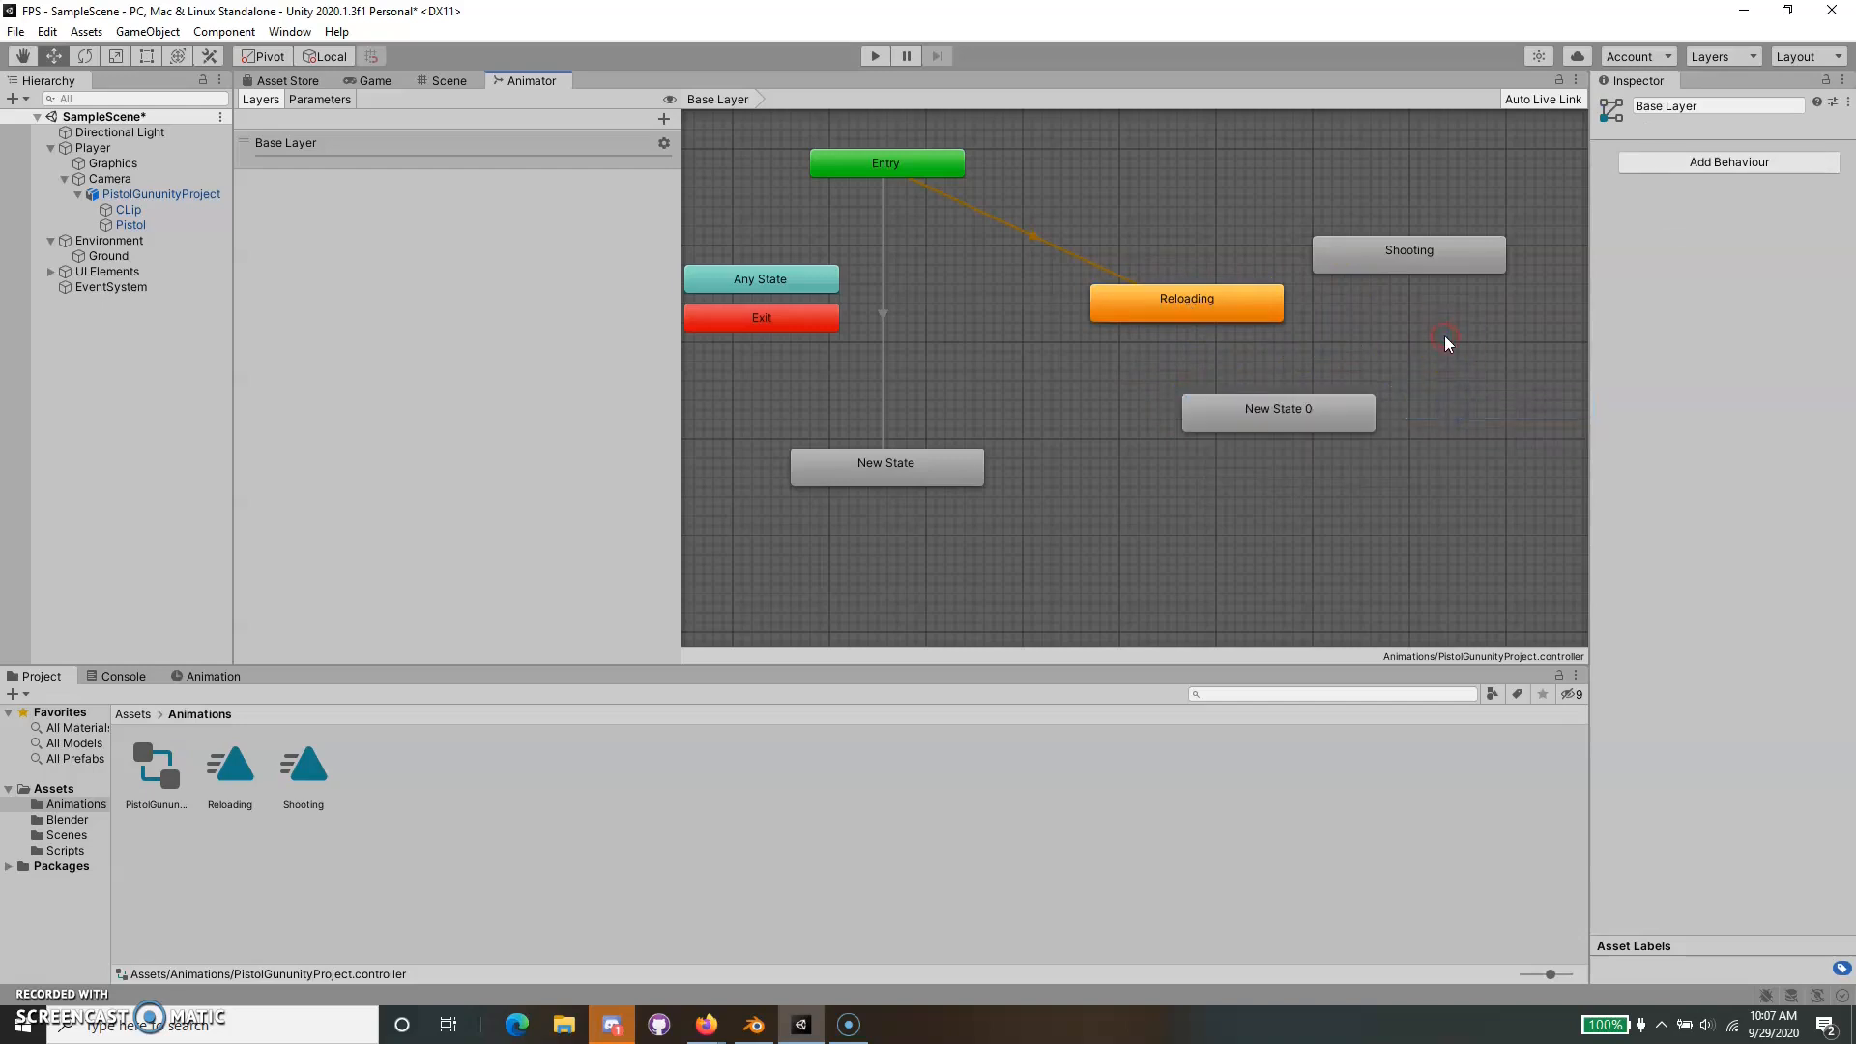
{"action": "right_click", "coordinate": [1447, 344]}
{"action": "mouse_move", "coordinate": [1458, 348]}
{"action": "left_click", "coordinate": [1372, 352]}
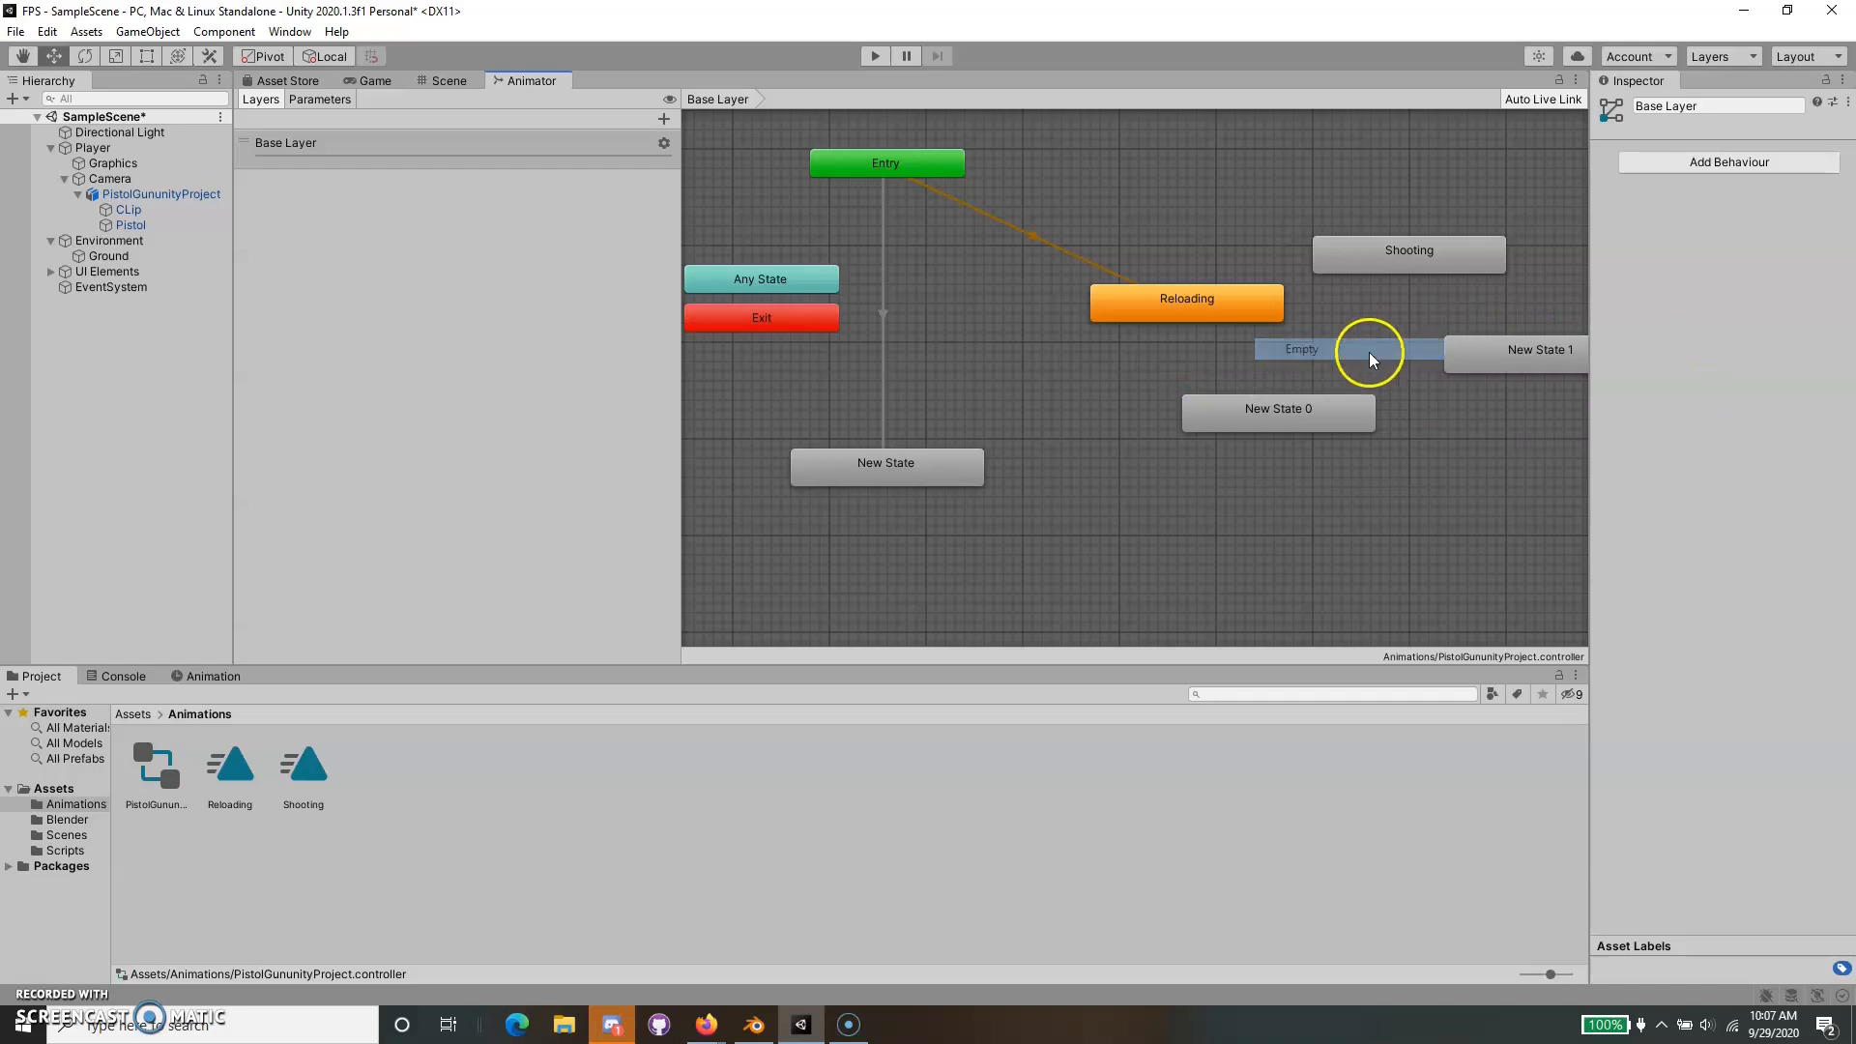
{"action": "left_click_drag", "start_coordinate": [1306, 402], "coordinate": [1263, 408]}
Make transitions from Reloading to New State 0 and from Shooting to New State 1, and inspect their settings.
{"action": "left_click", "coordinate": [1192, 316]}
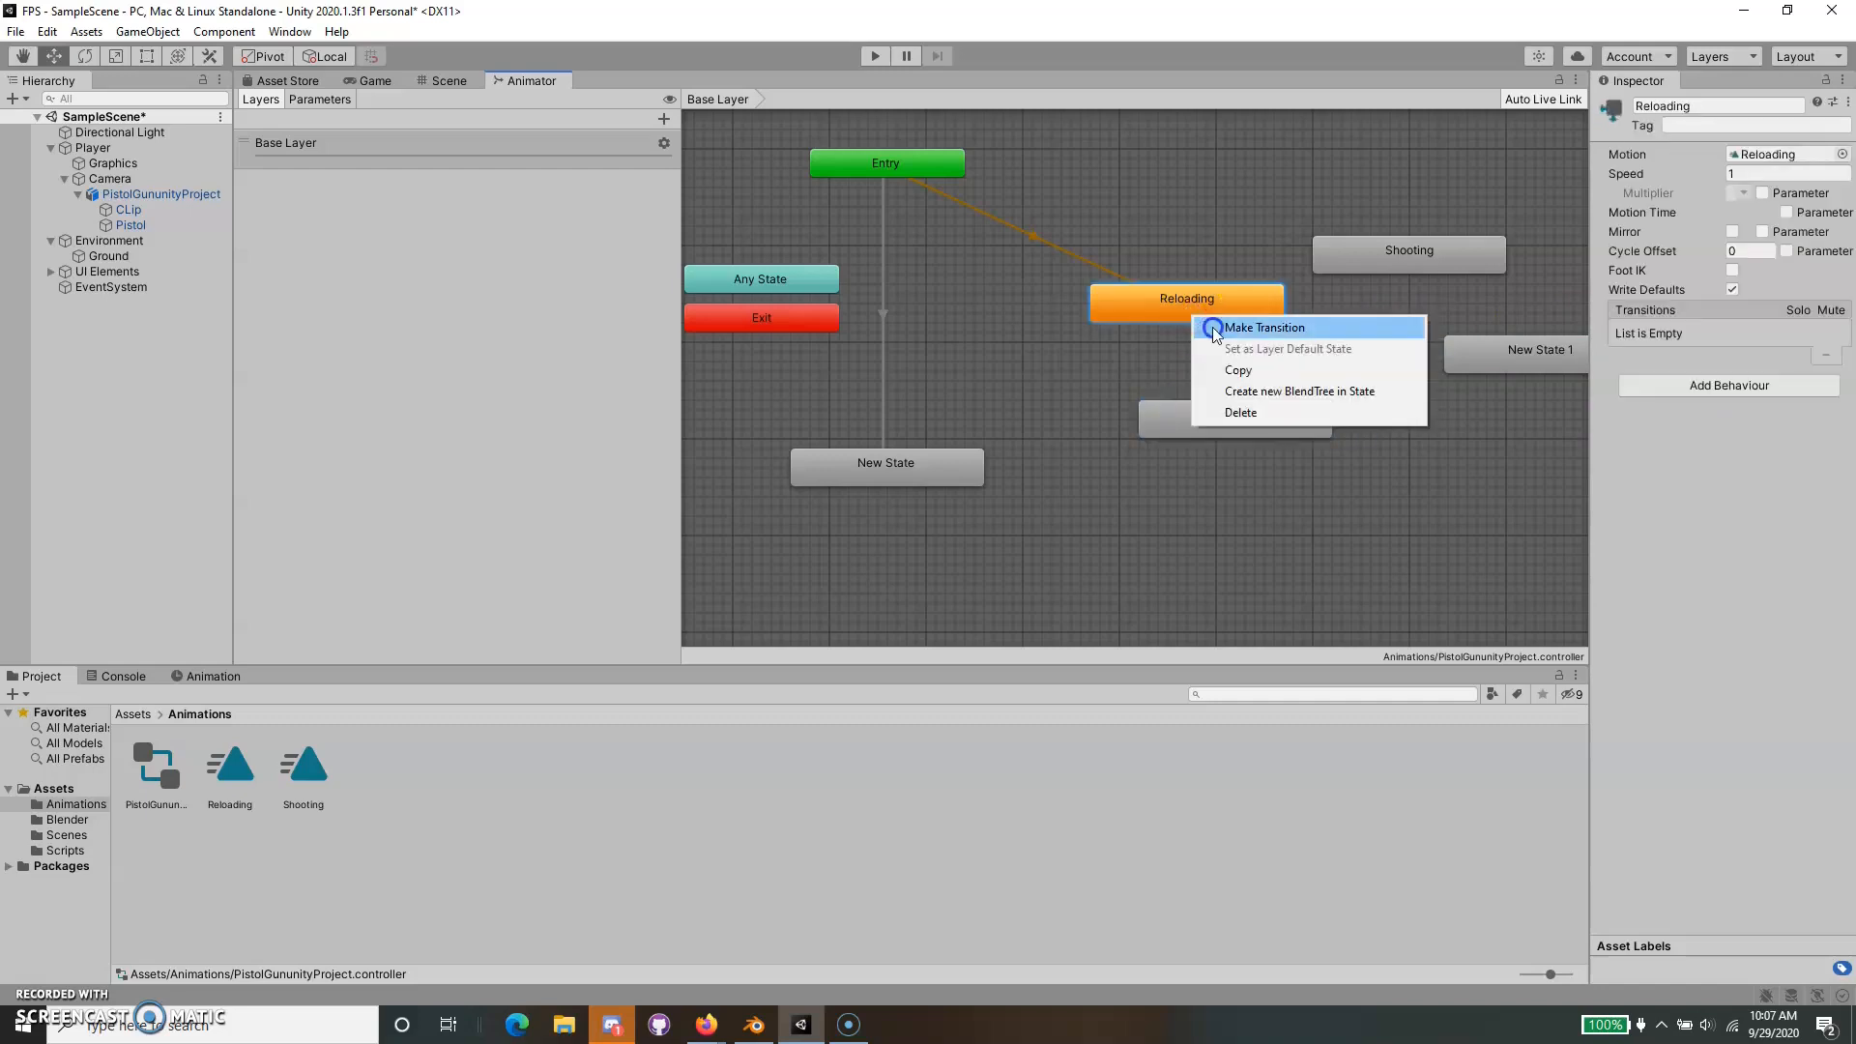
{"action": "left_click", "coordinate": [1226, 391]}
{"action": "right_click", "coordinate": [1208, 311]}
{"action": "left_click", "coordinate": [1225, 326]}
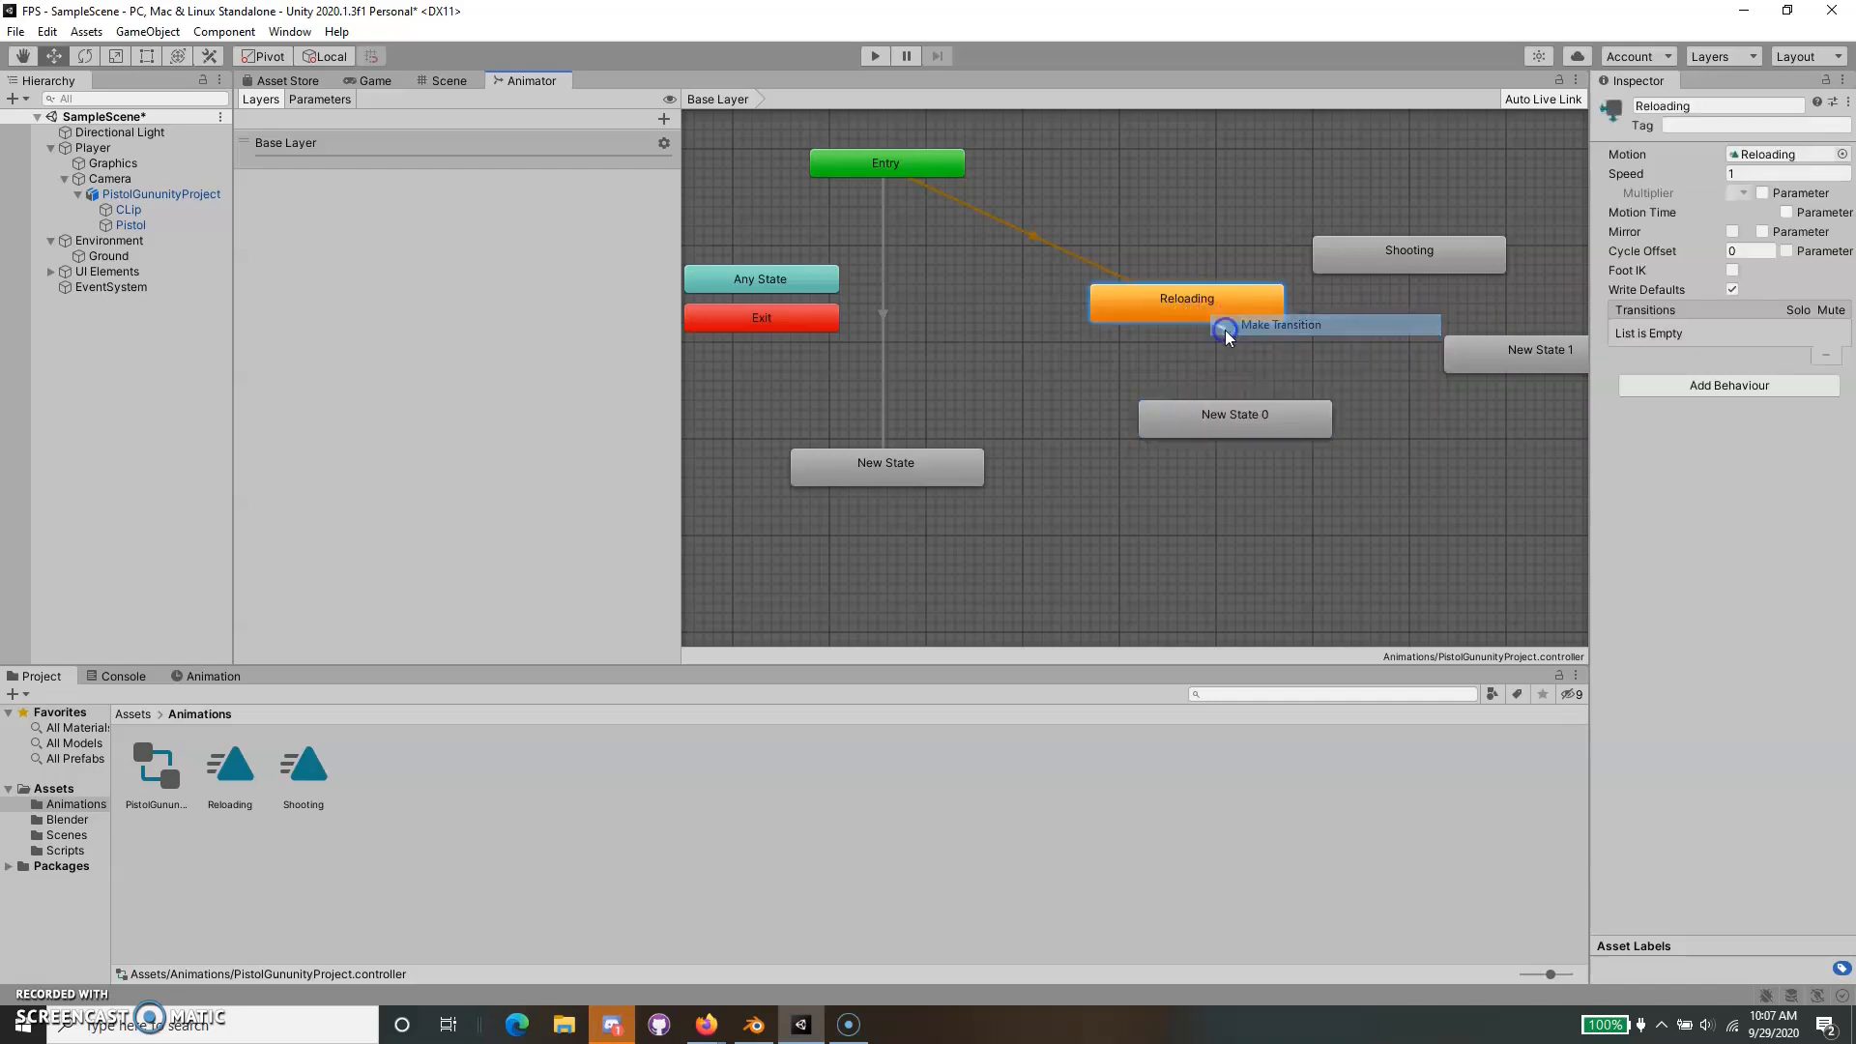
{"action": "left_click", "coordinate": [1245, 413]}
{"action": "right_click", "coordinate": [1452, 252]}
{"action": "left_click", "coordinate": [1524, 263]}
{"action": "left_click", "coordinate": [1493, 351]}
{"action": "left_click", "coordinate": [1199, 359]}
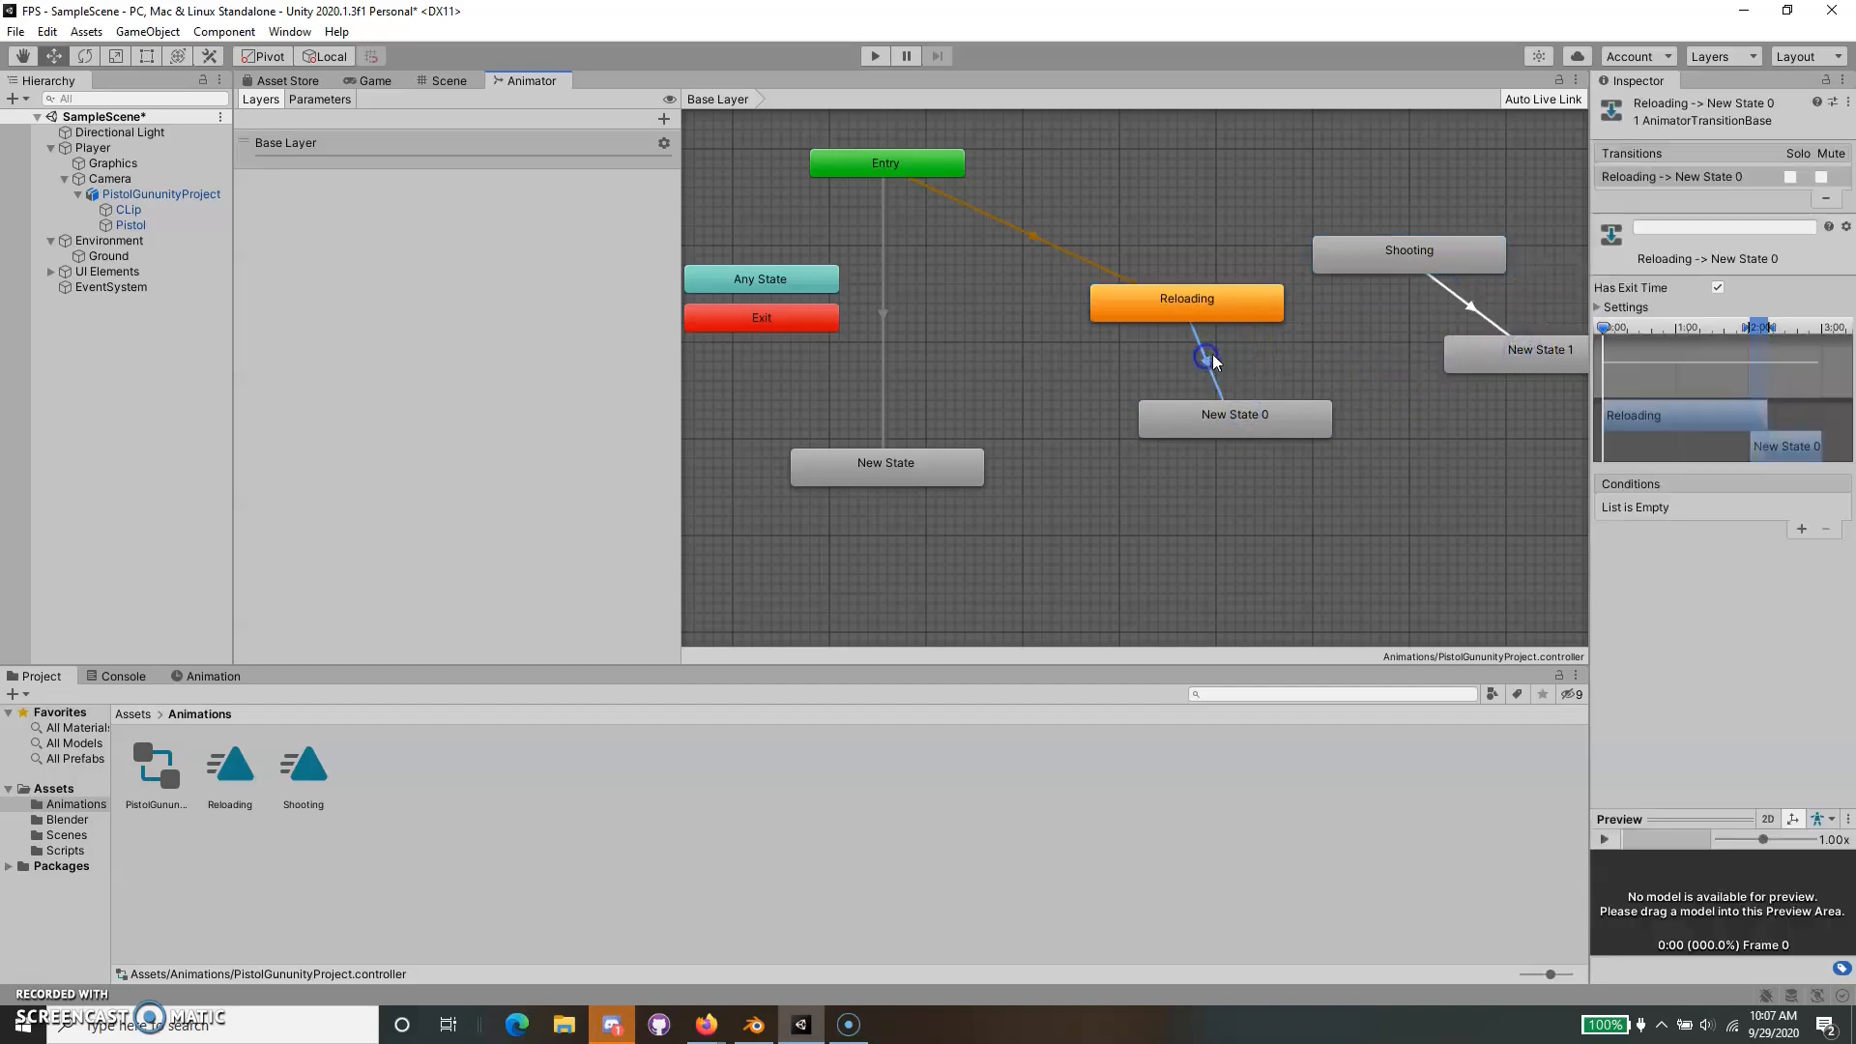
{"action": "left_click", "coordinate": [1450, 293]}
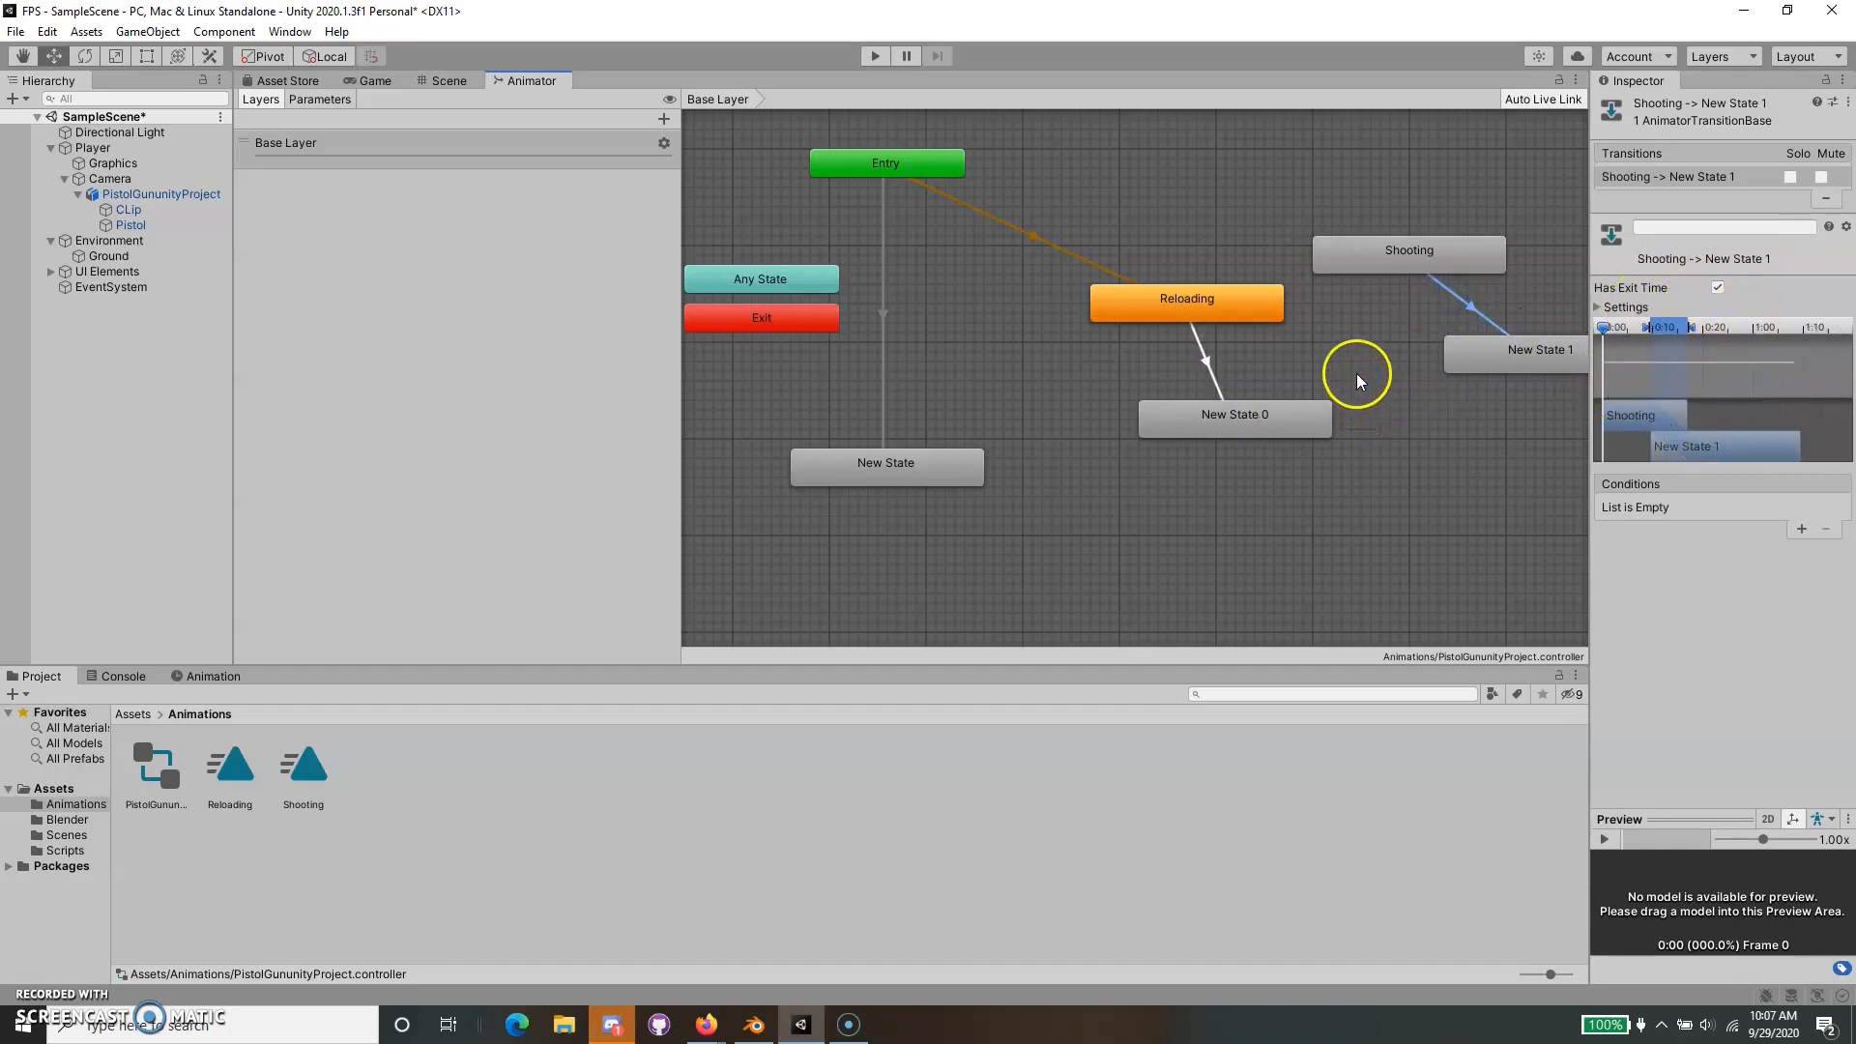
Set New State as the state machine's default state and rename it "idle".
{"action": "left_click", "coordinate": [877, 160]}
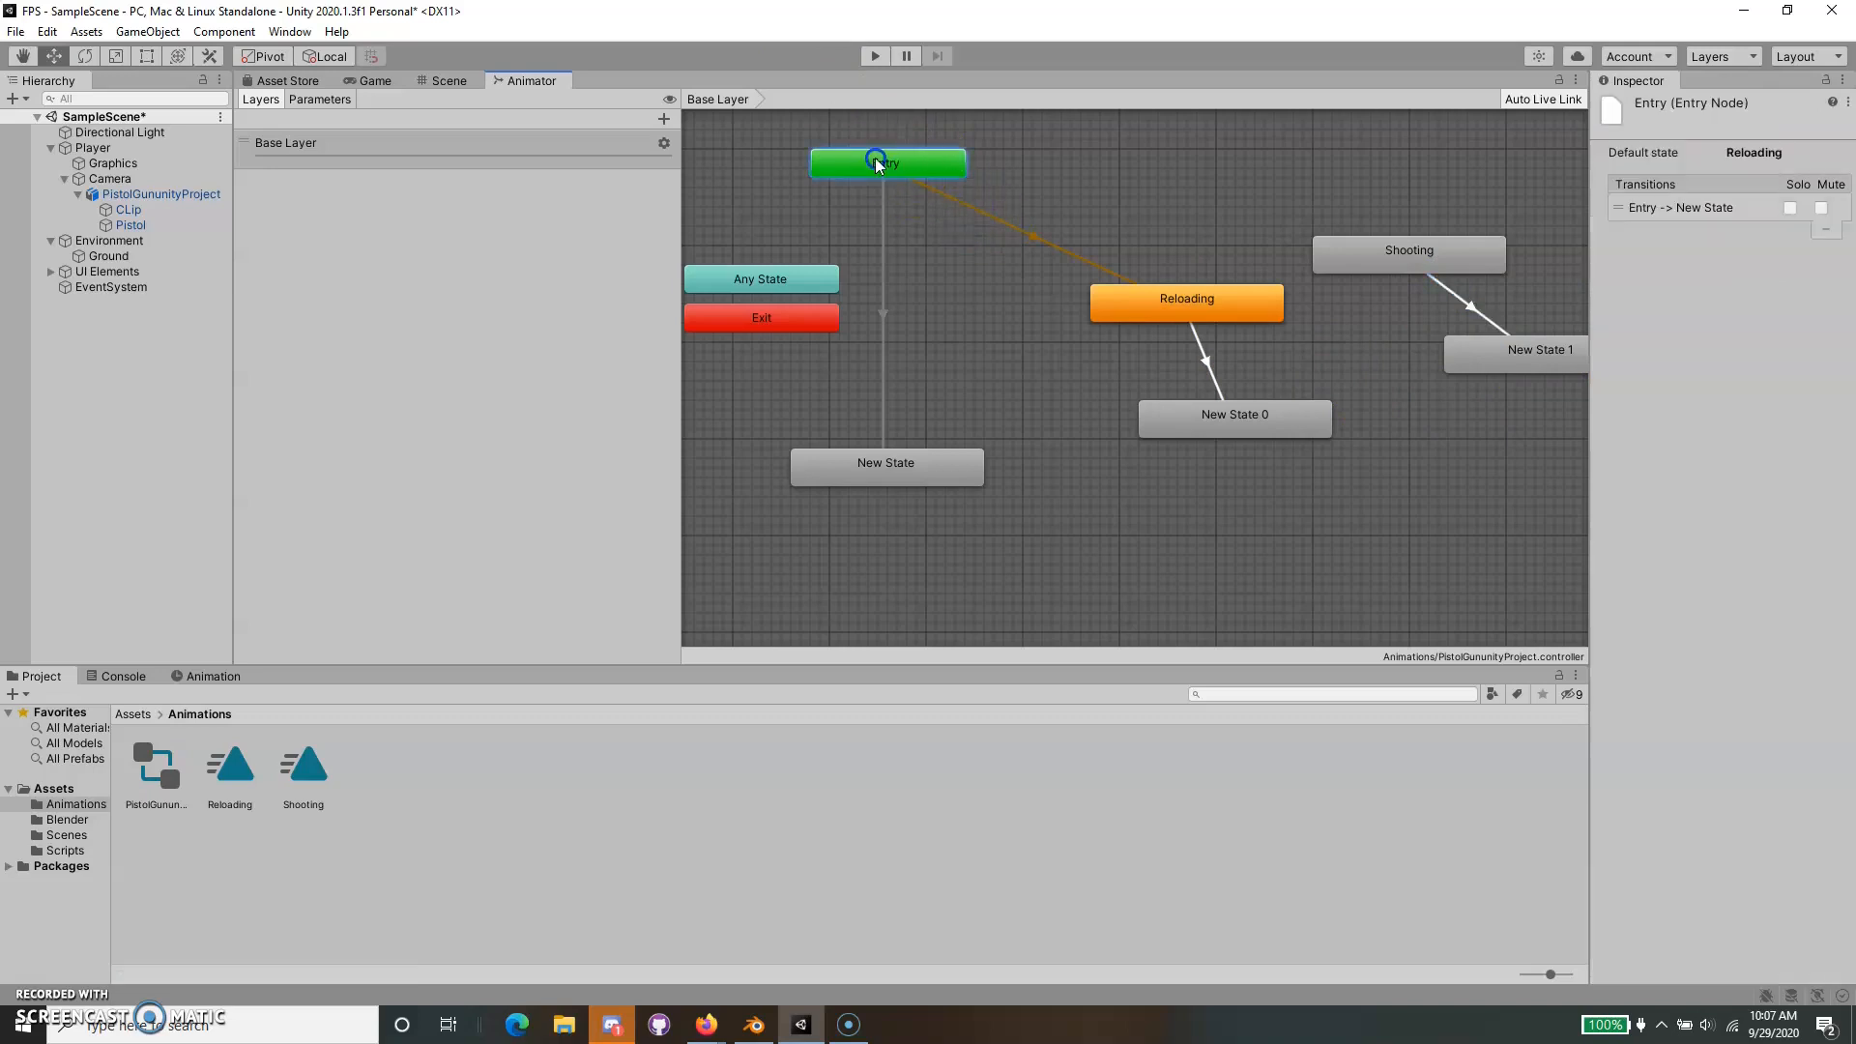
{"action": "right_click", "coordinate": [874, 158]}
{"action": "left_click", "coordinate": [909, 192]}
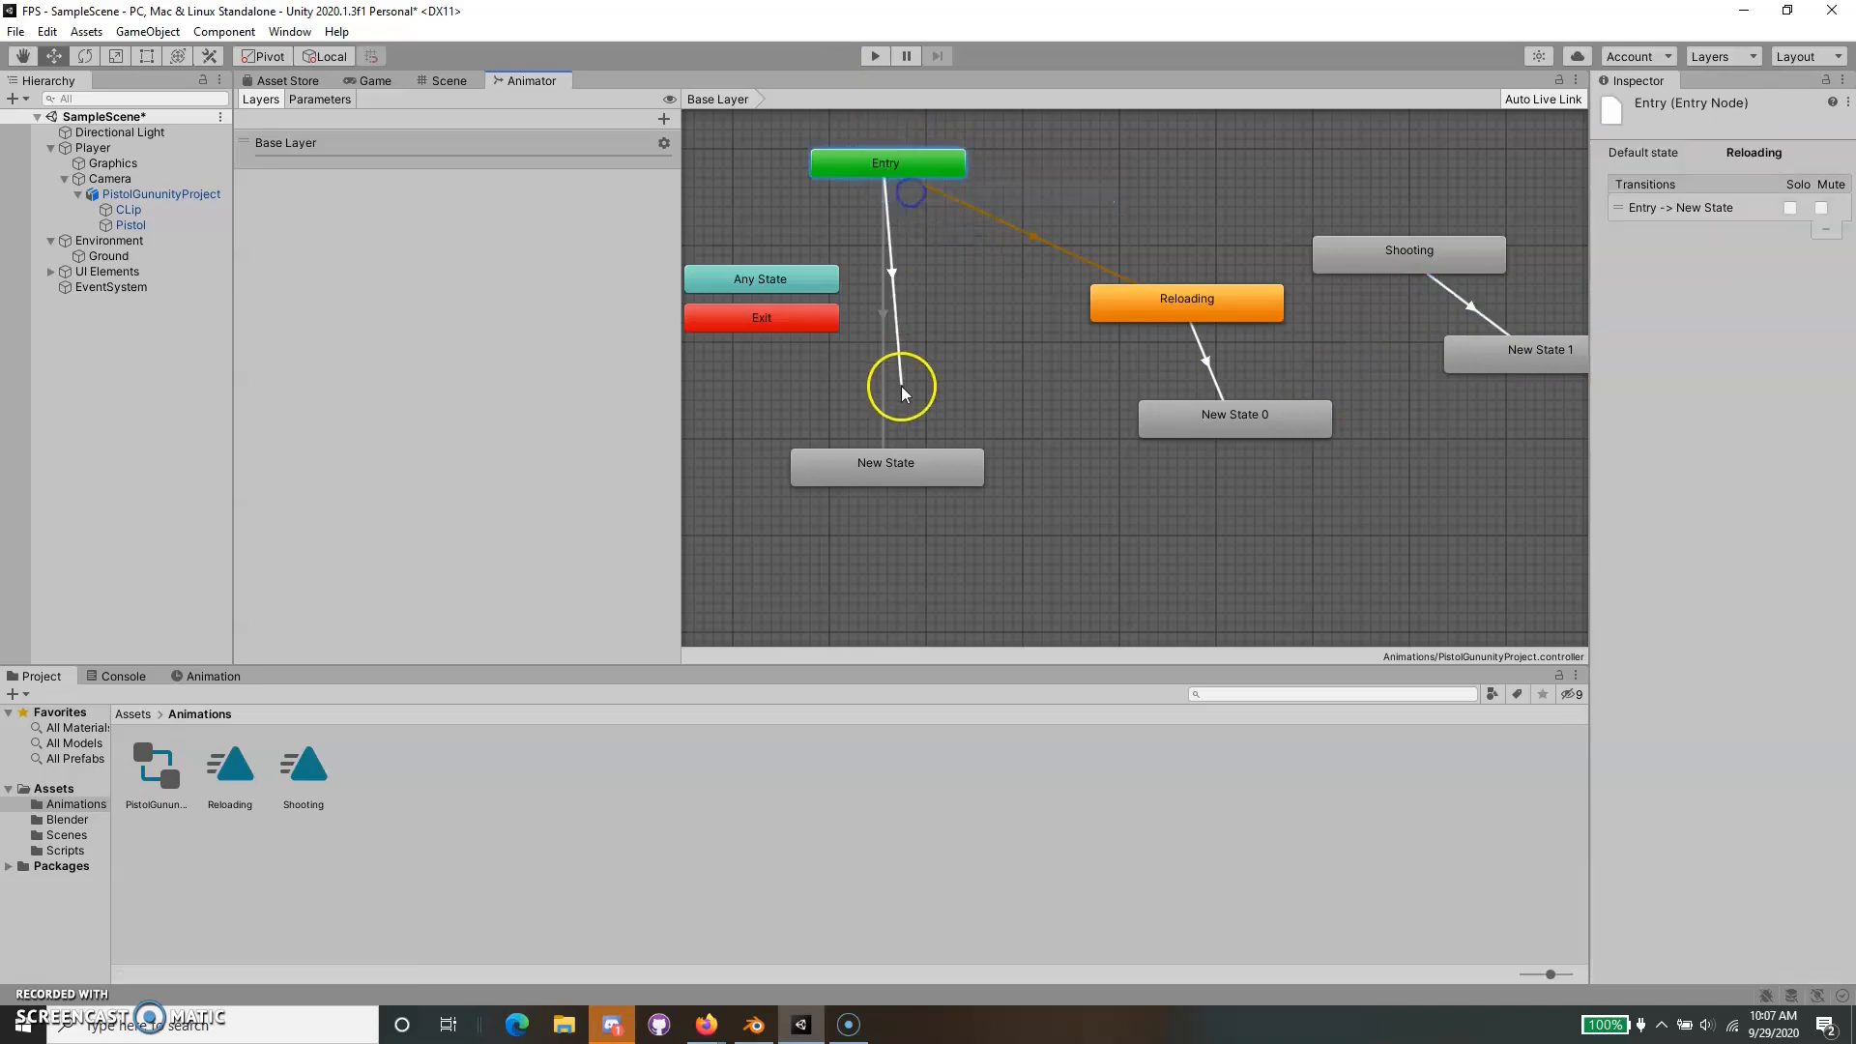
{"action": "left_click", "coordinate": [873, 450]}
{"action": "left_click", "coordinate": [899, 470]}
{"action": "left_click", "coordinate": [1687, 107]}
{"action": "type", "text": "idle"}
{"action": "key", "text": "Return"}
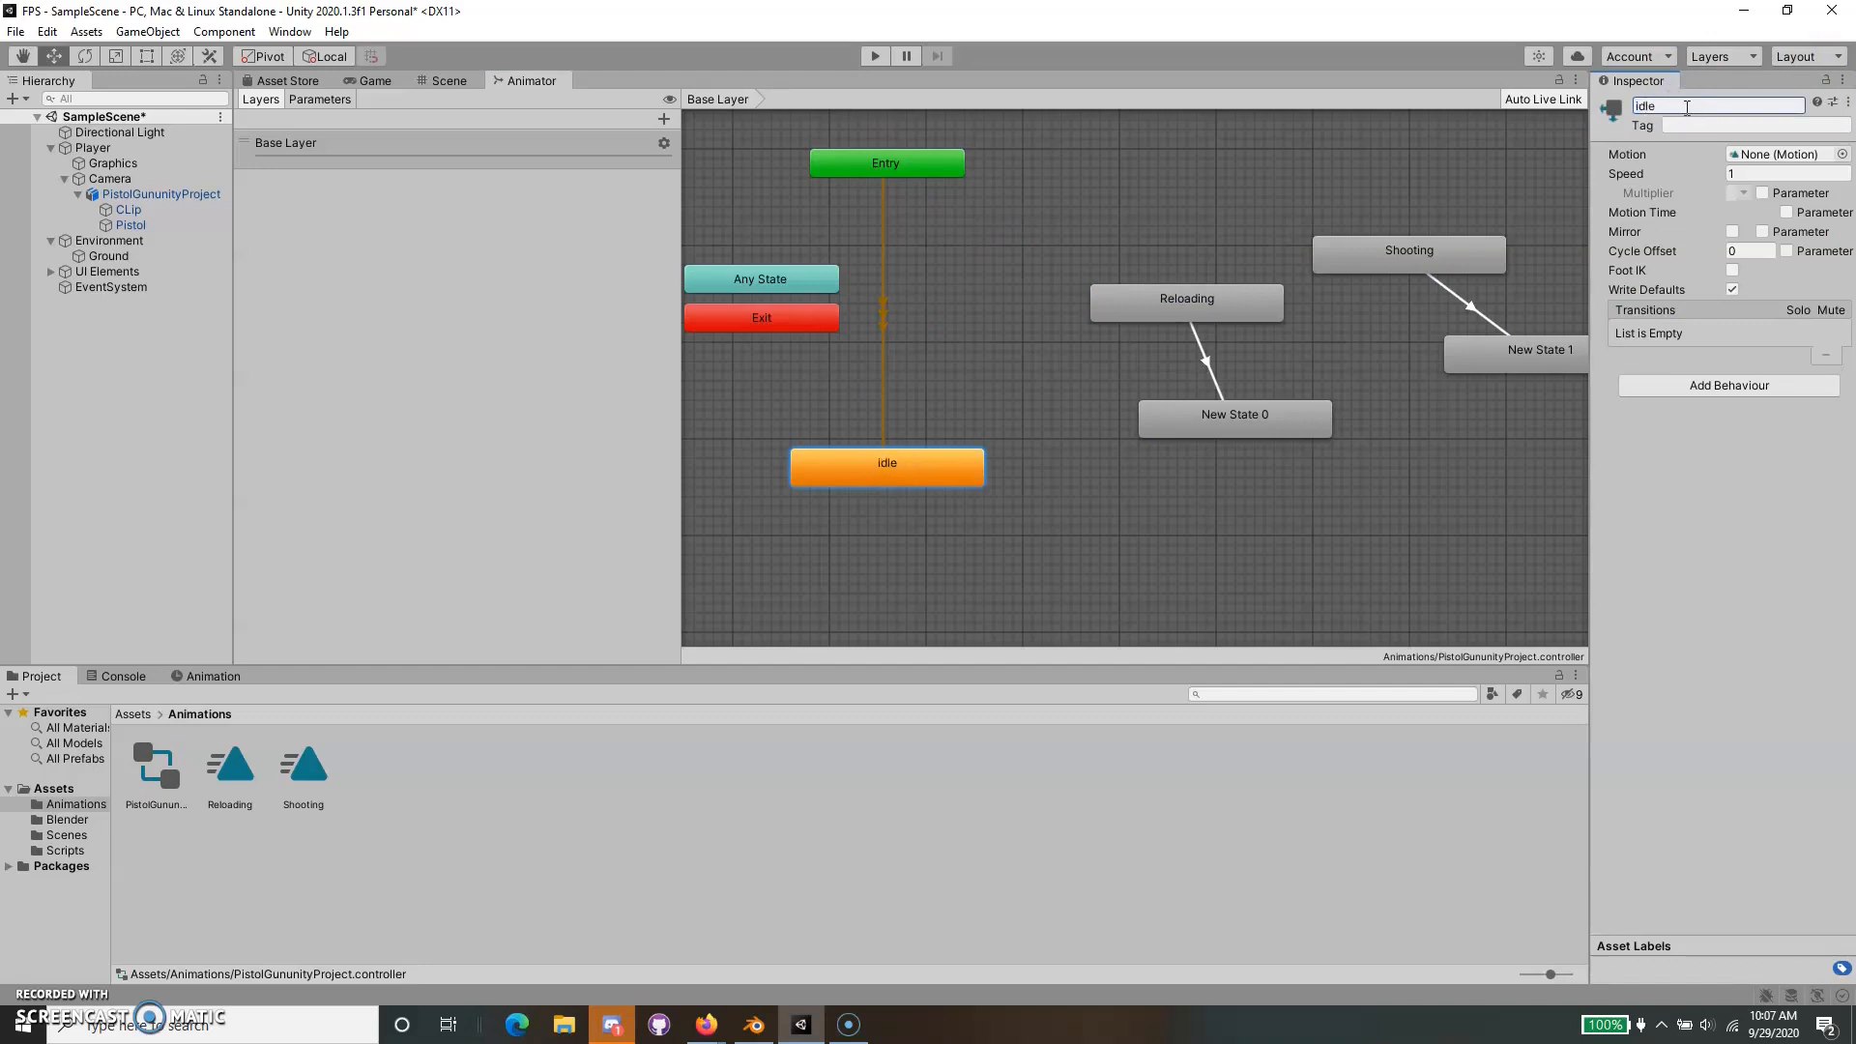
Arrange Reloading and Shooting side by side with their empty states beneath them, and save the scene.
{"action": "left_click", "coordinate": [1301, 134]}
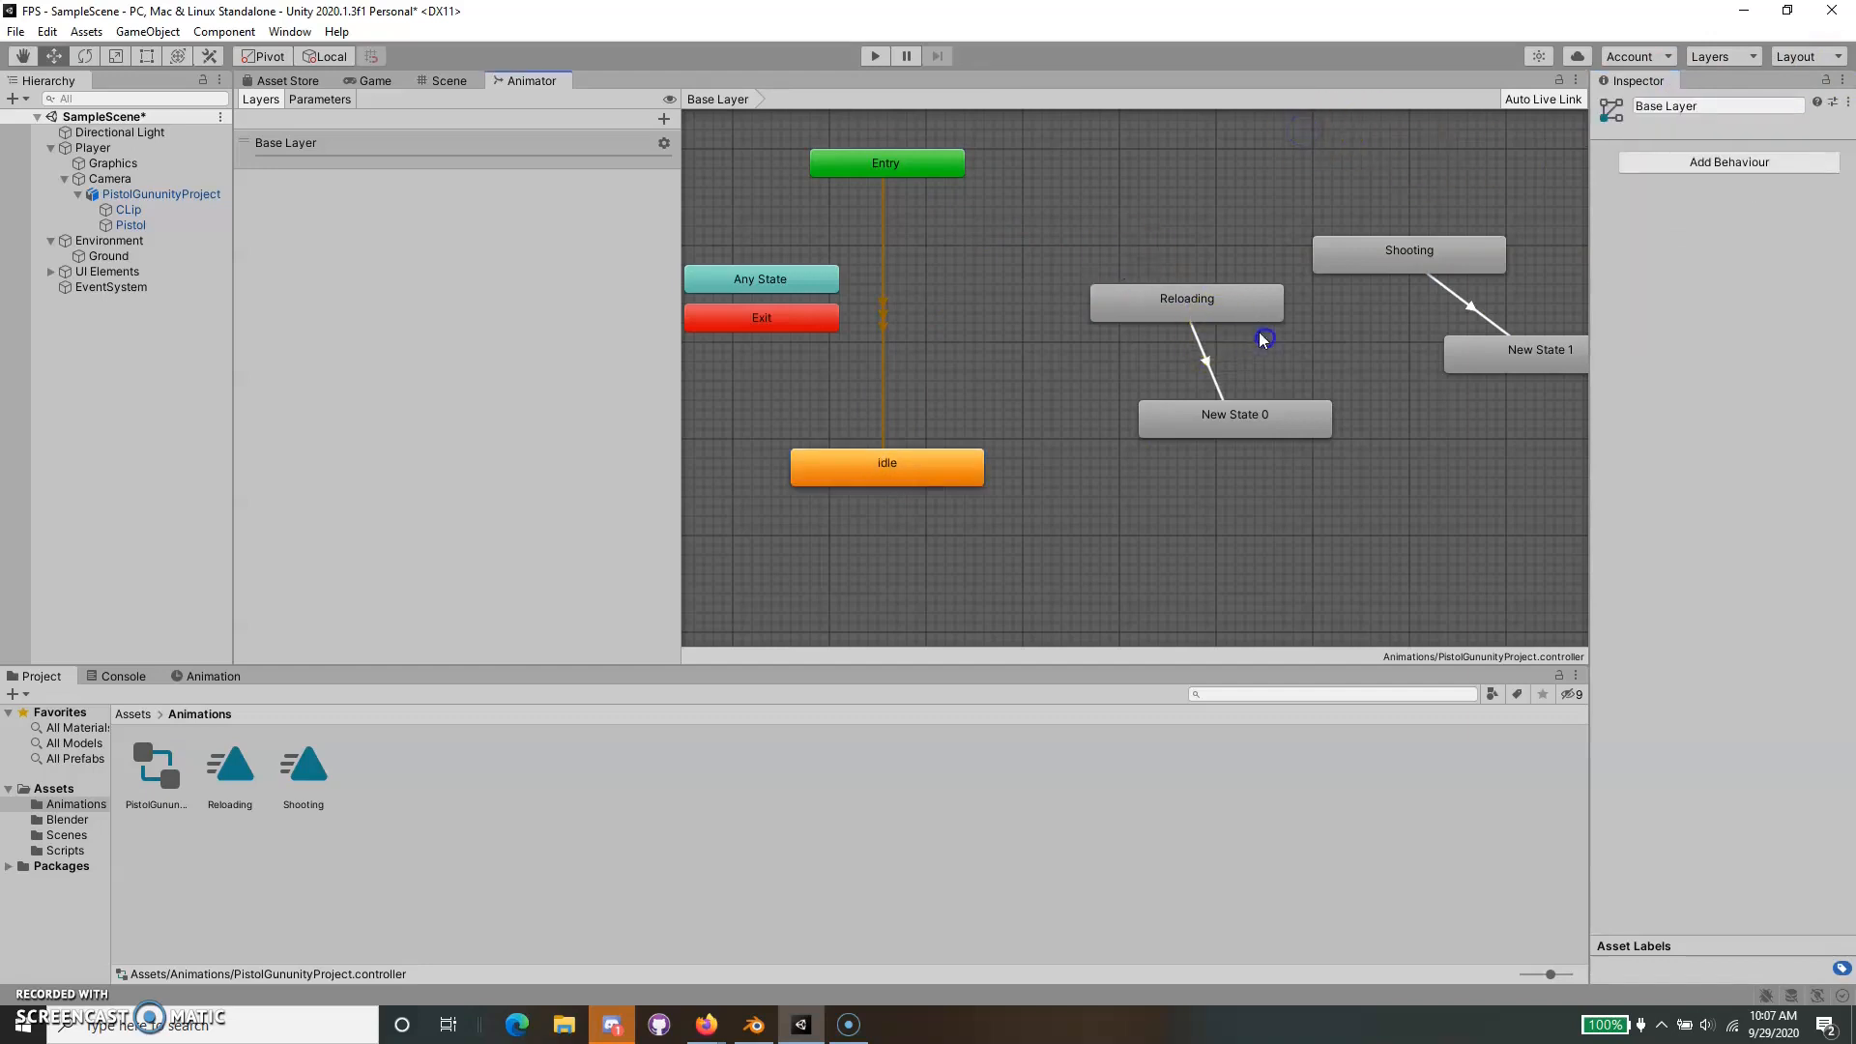
{"action": "left_click_drag", "start_coordinate": [1262, 333], "coordinate": [1305, 355]}
{"action": "left_click_drag", "start_coordinate": [1415, 253], "coordinate": [1454, 263]}
{"action": "left_click", "coordinate": [1464, 367]}
{"action": "left_click_drag", "start_coordinate": [1464, 367], "coordinate": [1371, 441]}
{"action": "left_click_drag", "start_coordinate": [1417, 267], "coordinate": [1411, 346]}
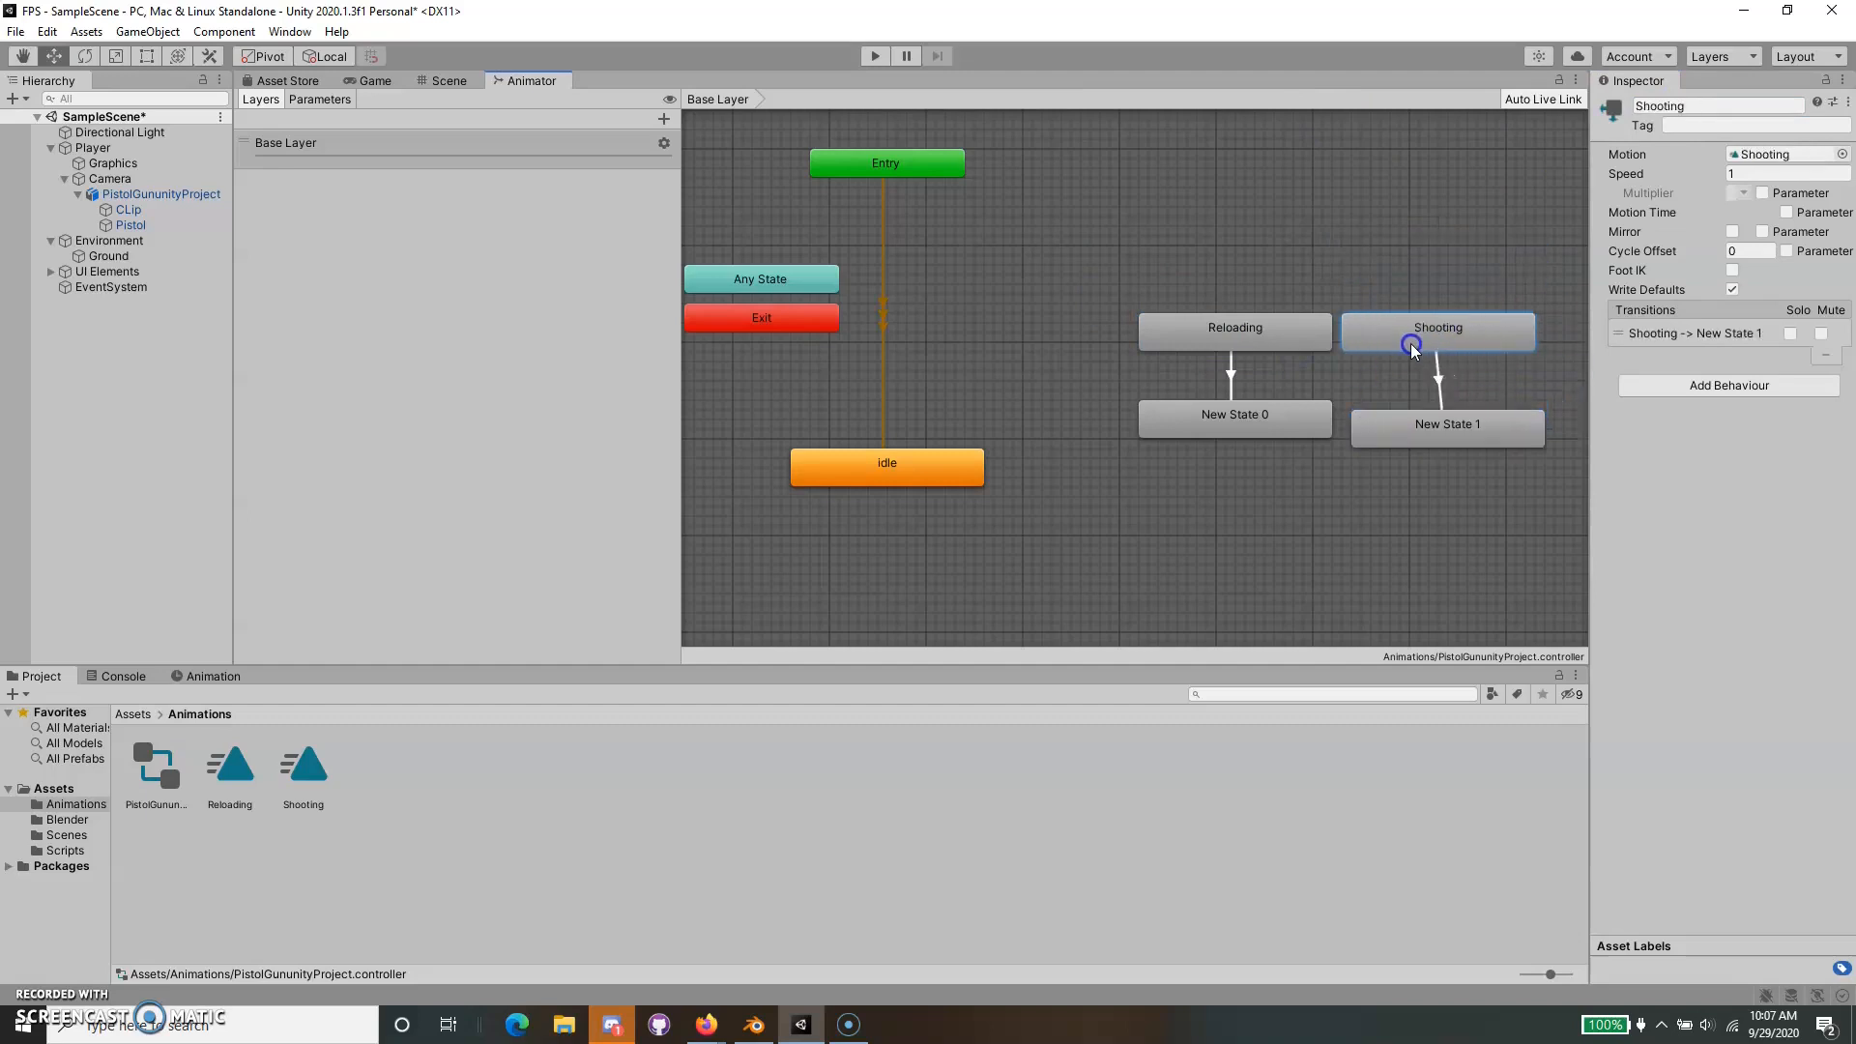
{"action": "left_click", "coordinate": [1063, 128]}
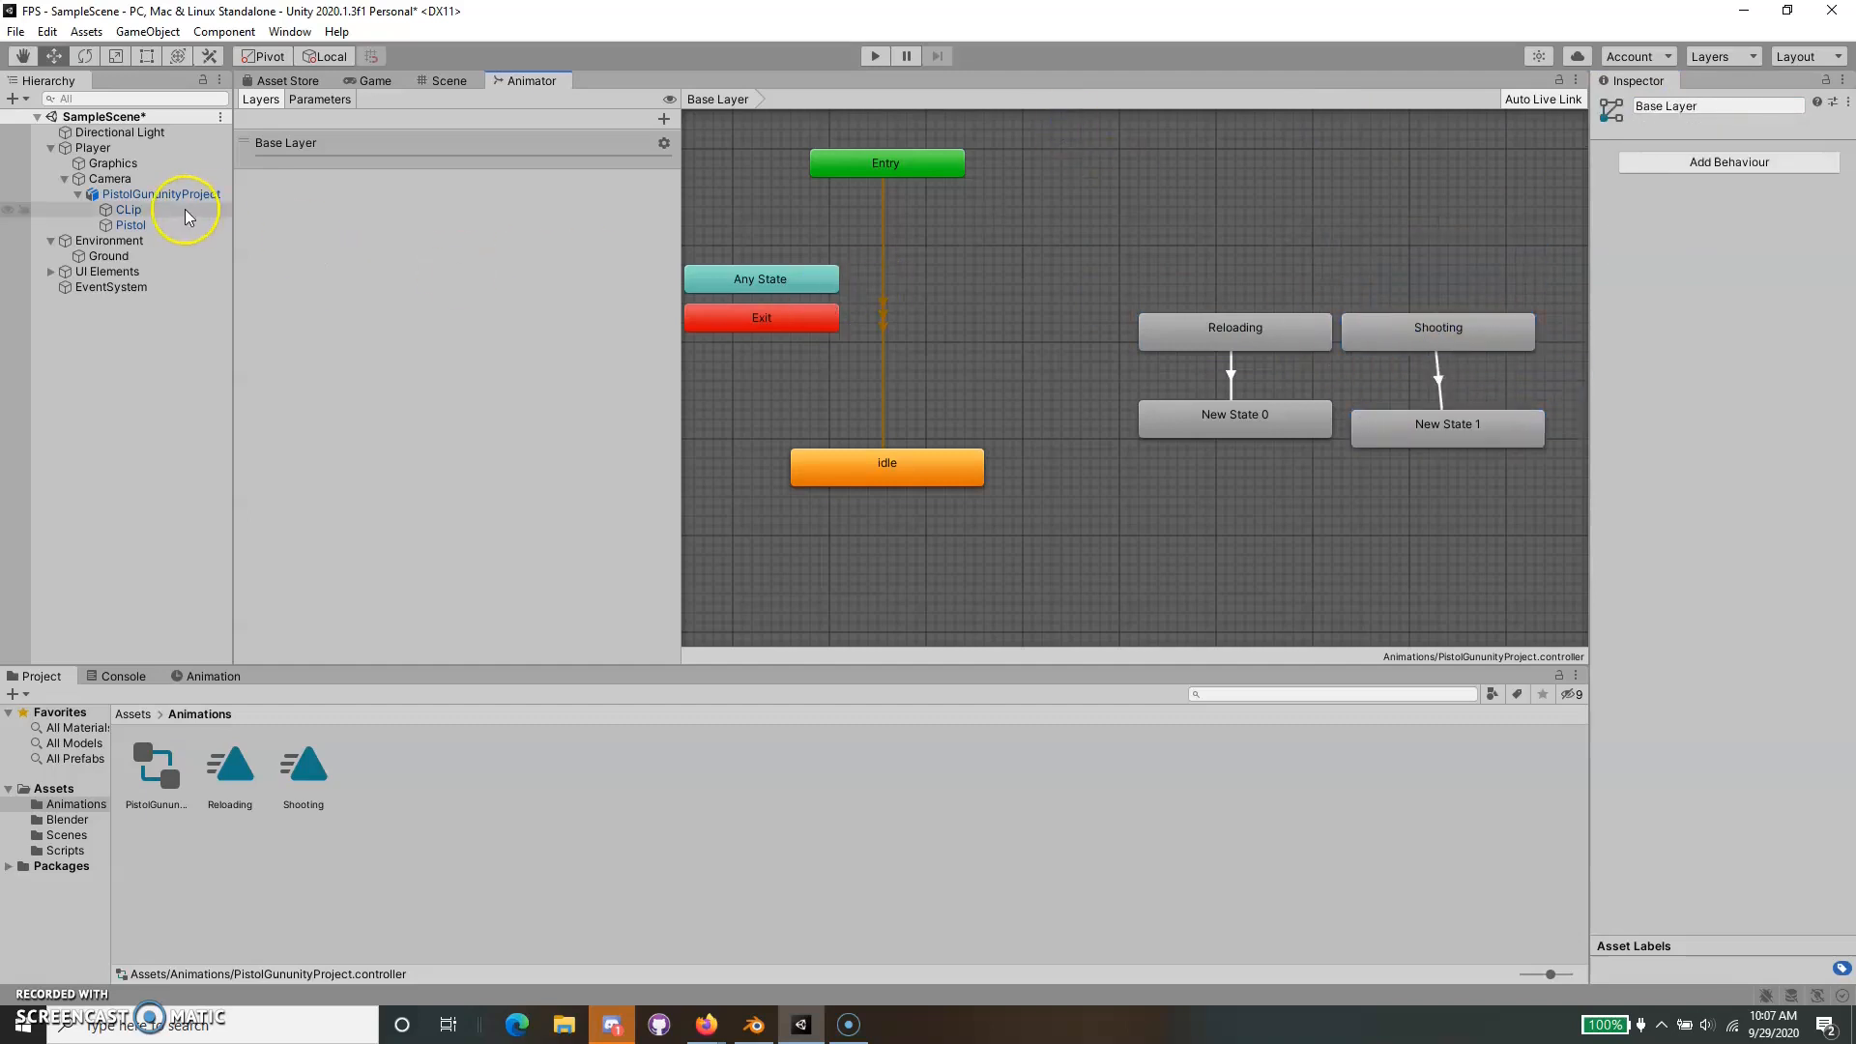
{"action": "key", "text": "ctrl+s"}
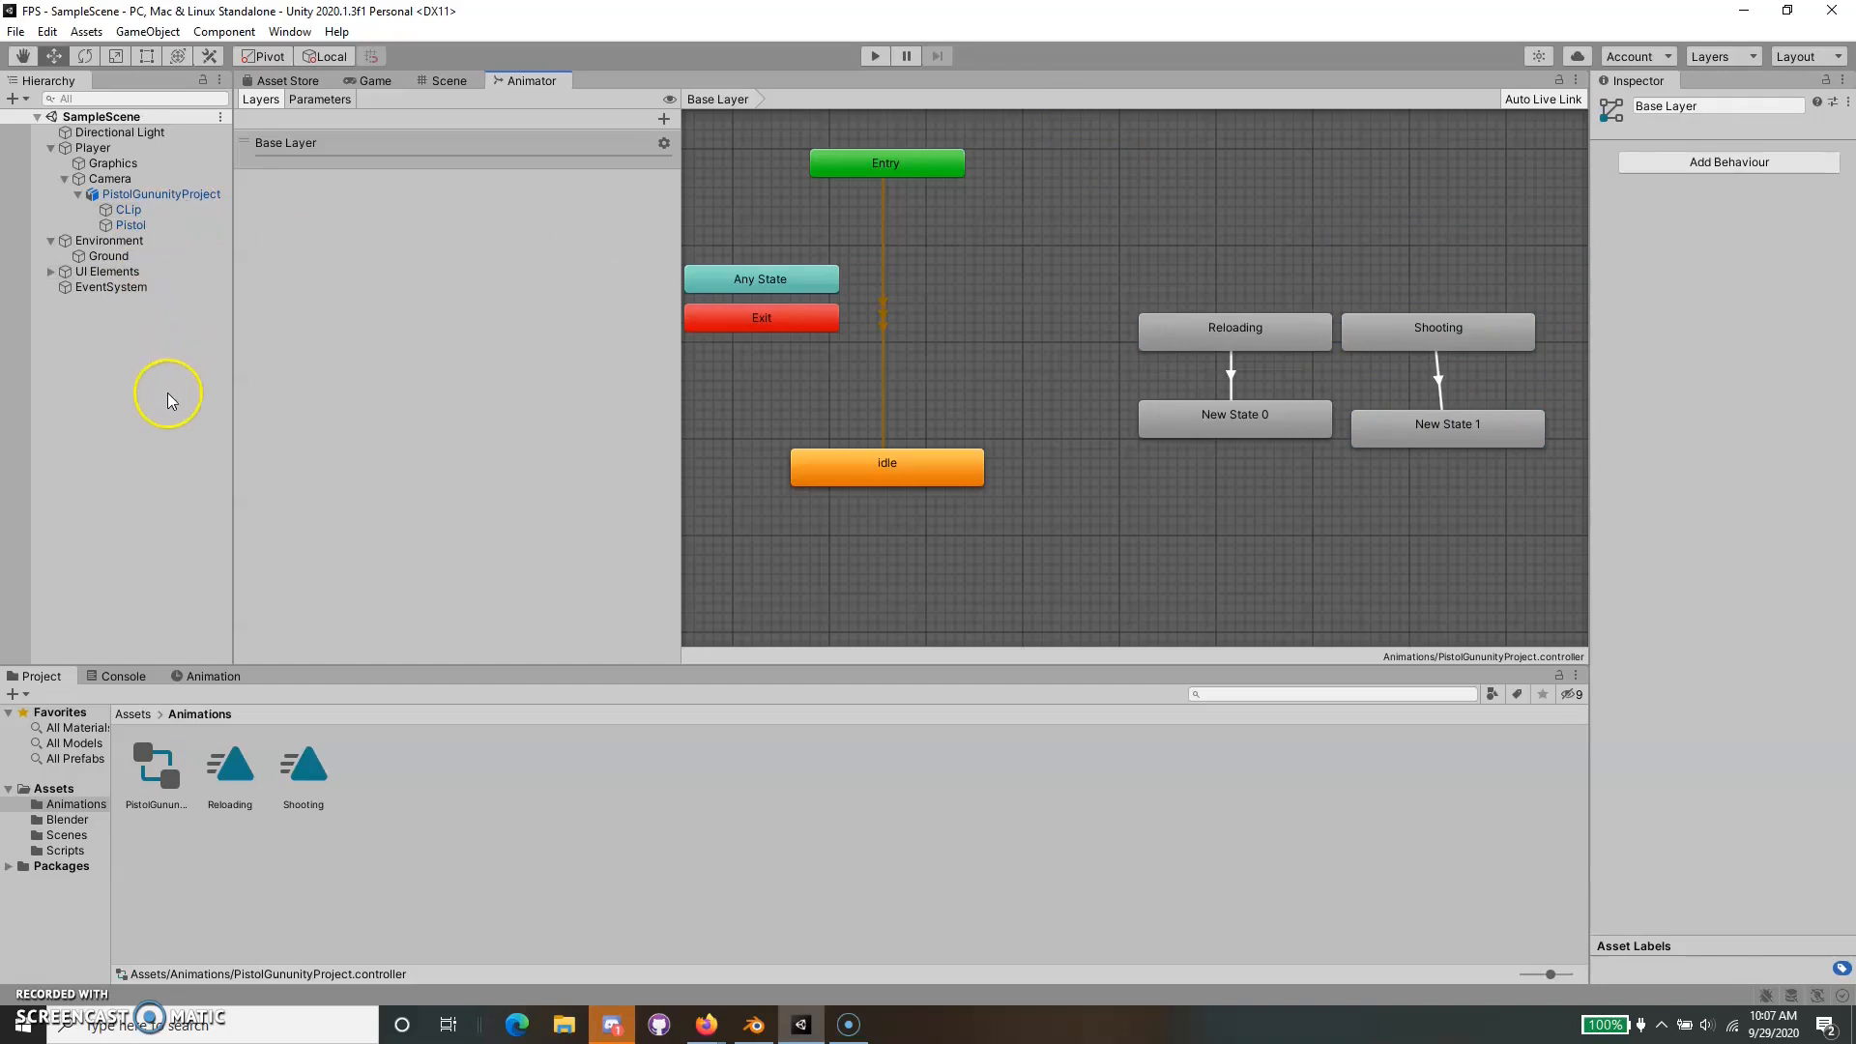